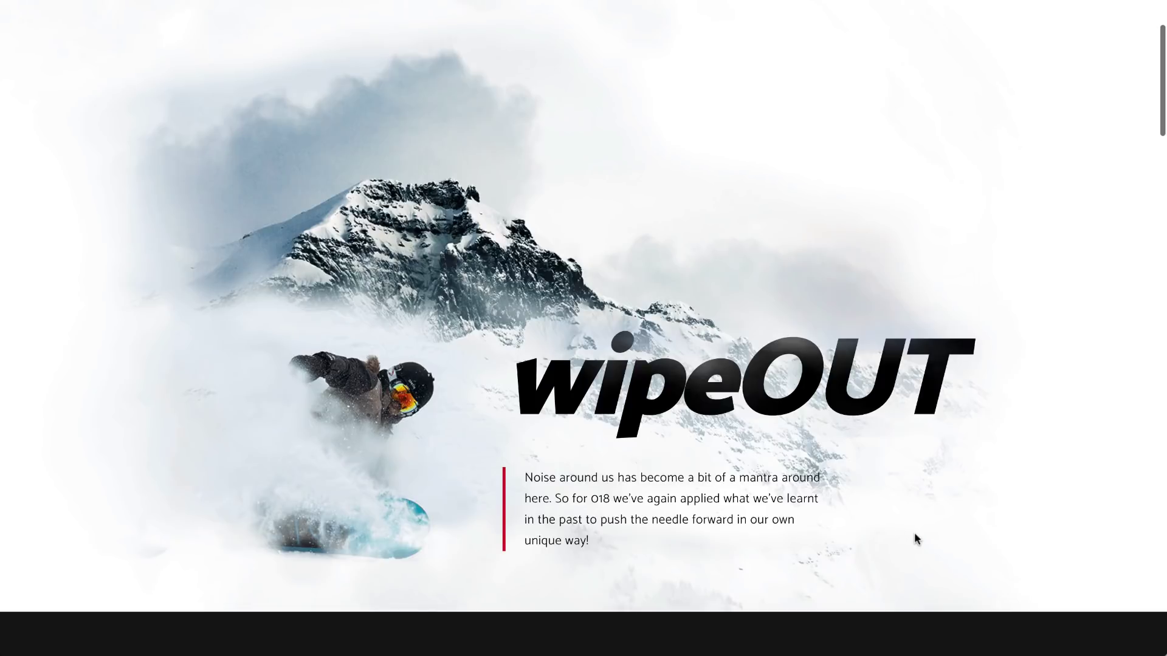
# Step: Browse the reference resort site, stepping through the resort carousel and client testimonials
pyautogui.scroll(-11, 535, 472)
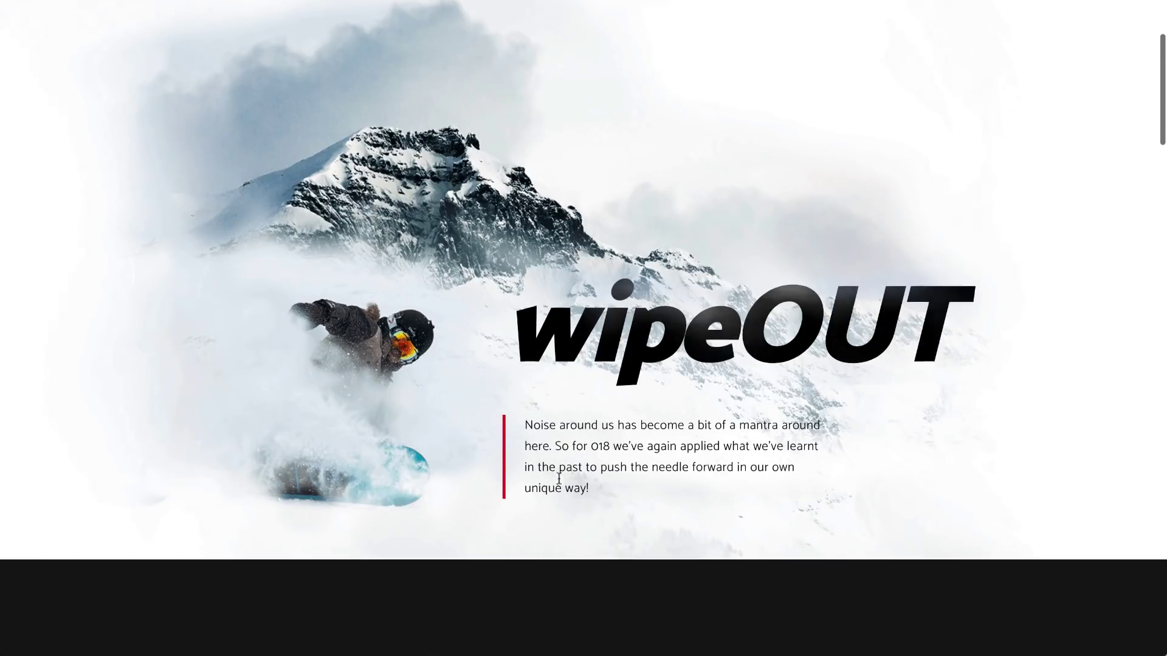
pyautogui.scroll(-2, 558, 477)
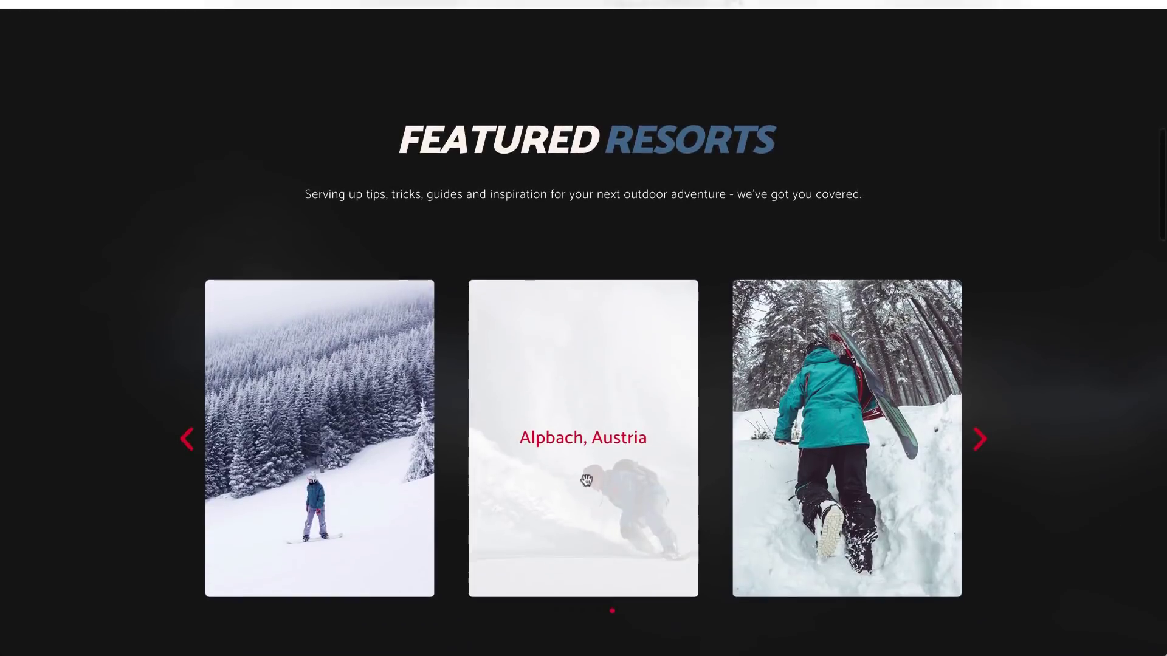
pyautogui.click(985, 449)
pyautogui.click(986, 448)
pyautogui.click(986, 448)
pyautogui.click(987, 447)
pyautogui.scroll(-8, 988, 450)
pyautogui.scroll(-4, 988, 450)
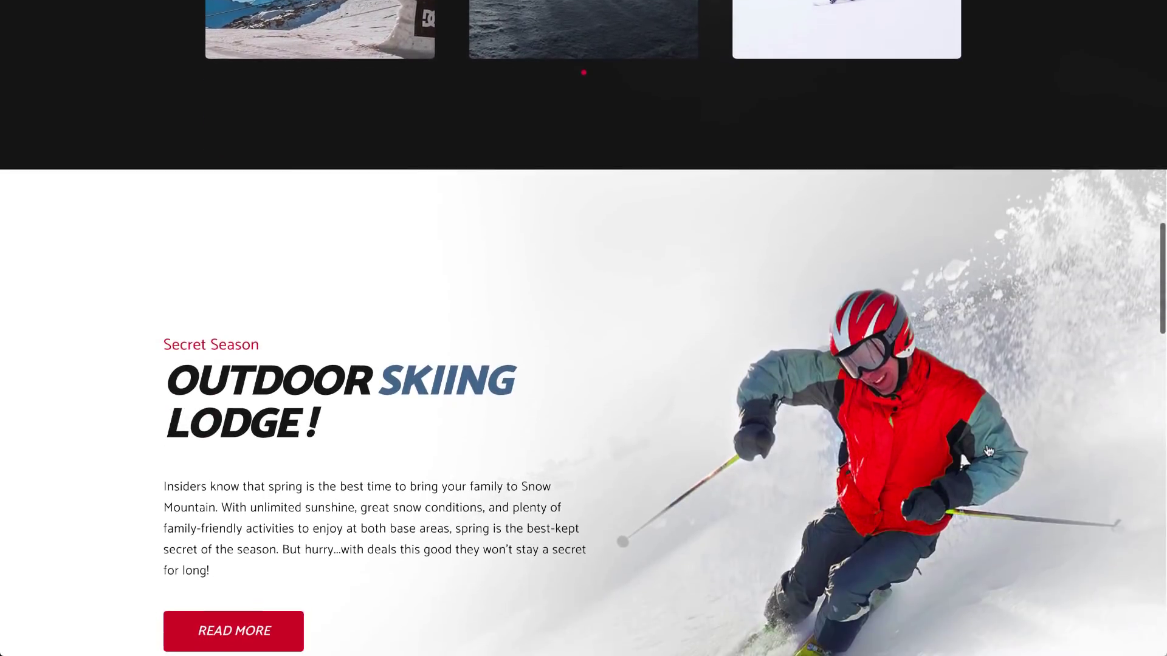
pyautogui.scroll(-2, 988, 450)
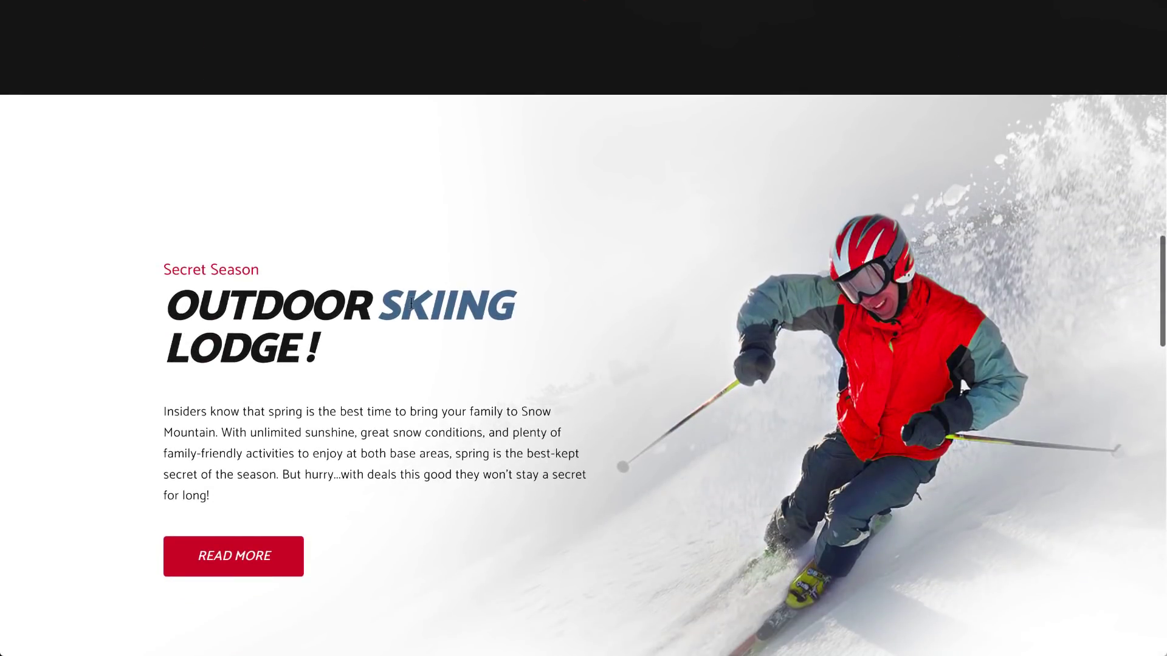
pyautogui.scroll(-2, 316, 439)
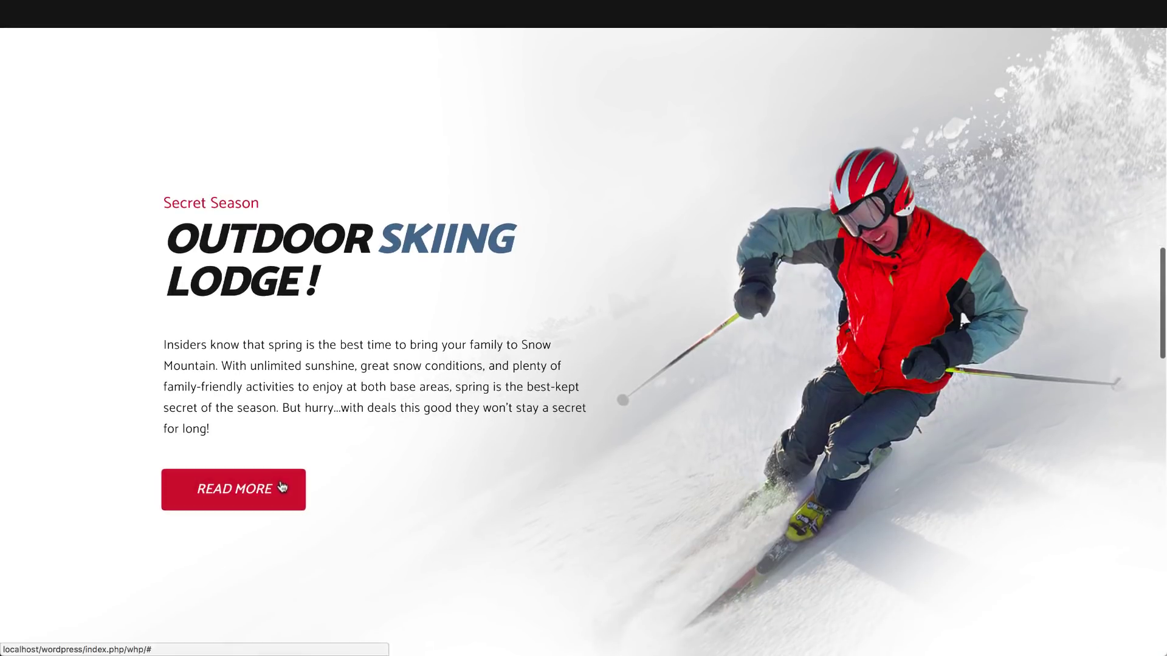
pyautogui.scroll(-3, 492, 508)
pyautogui.scroll(-5, 511, 509)
pyautogui.scroll(-2, 511, 509)
pyautogui.scroll(-1, 508, 505)
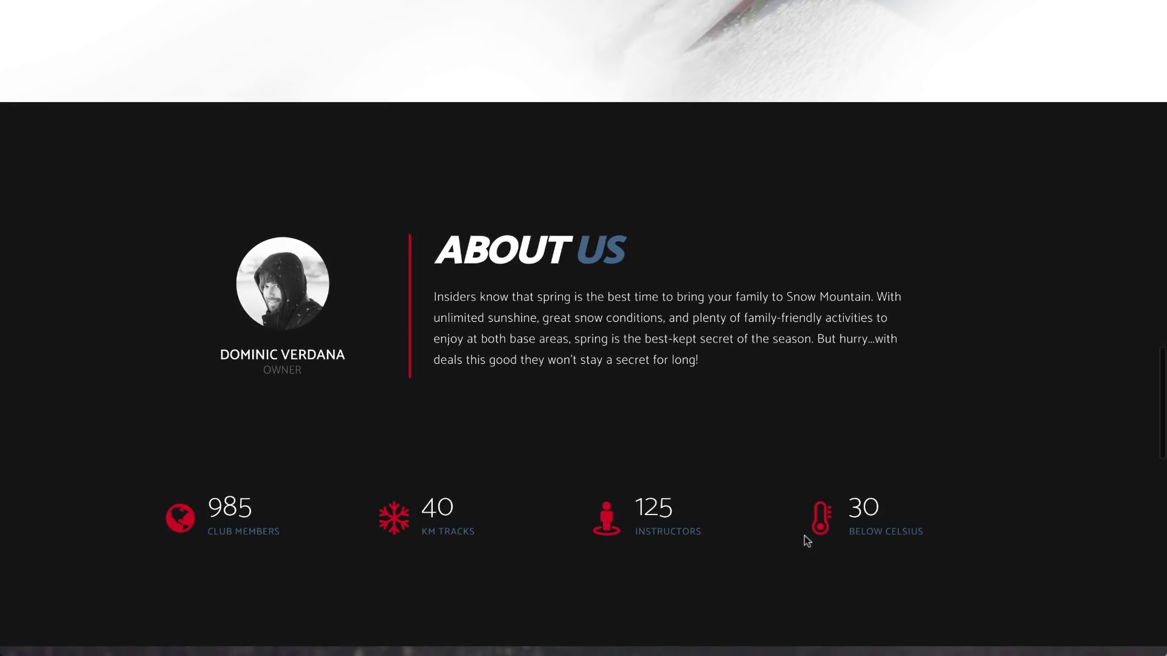
pyautogui.scroll(-10, 741, 537)
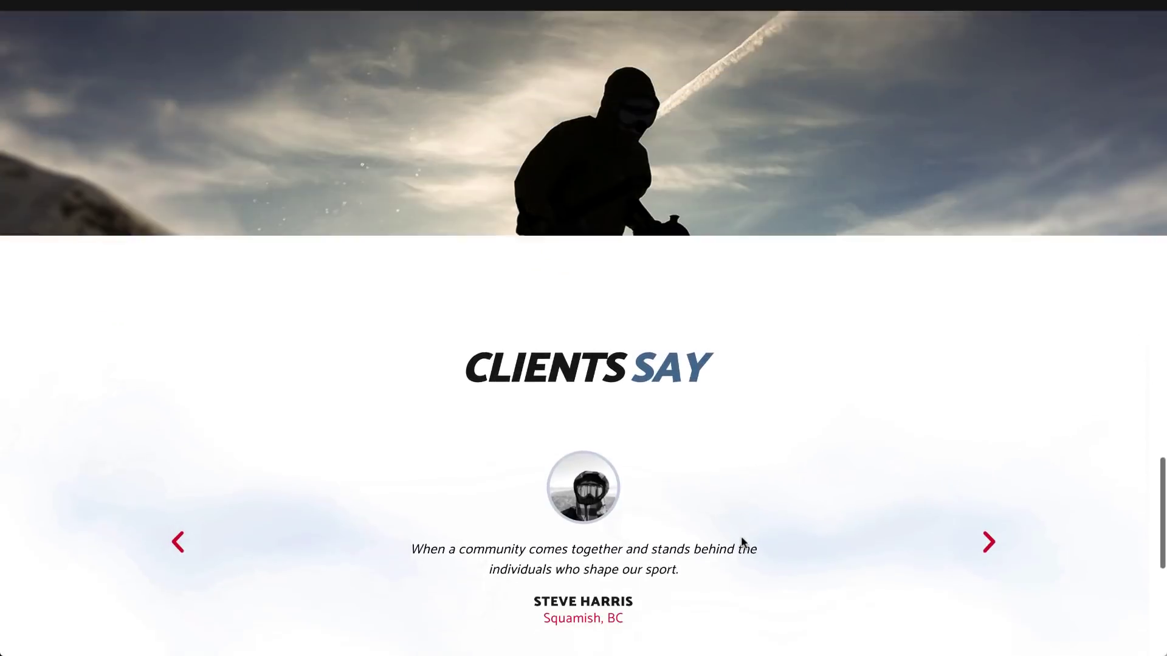
pyautogui.scroll(-2, 741, 540)
pyautogui.click(985, 448)
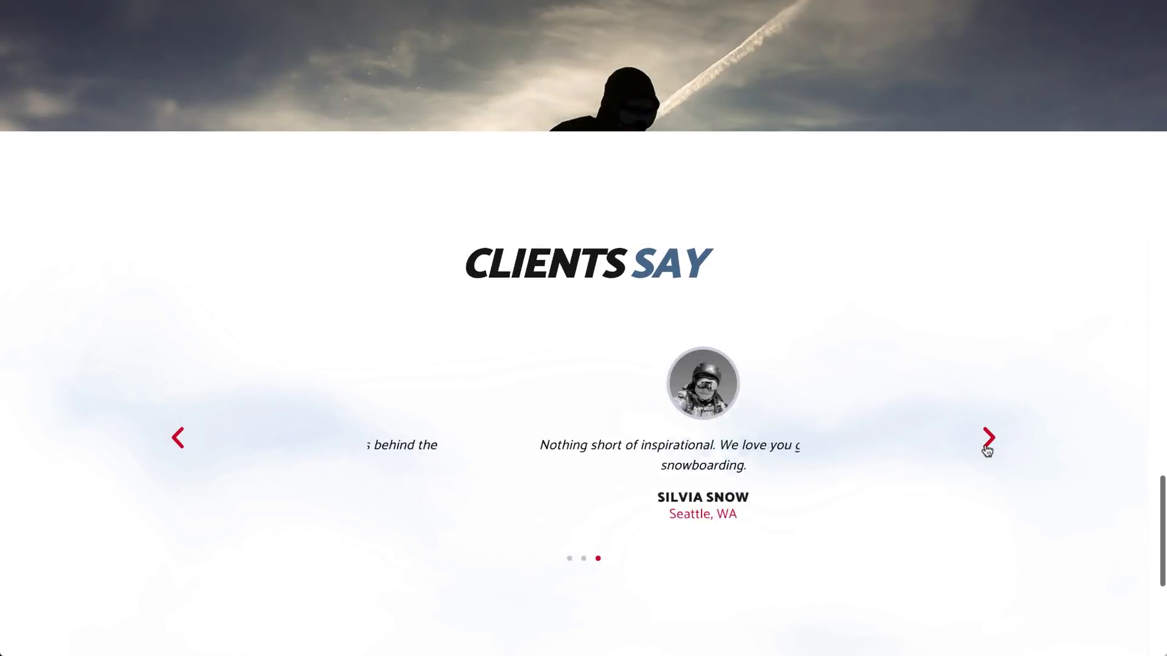
pyautogui.scroll(-5, 902, 473)
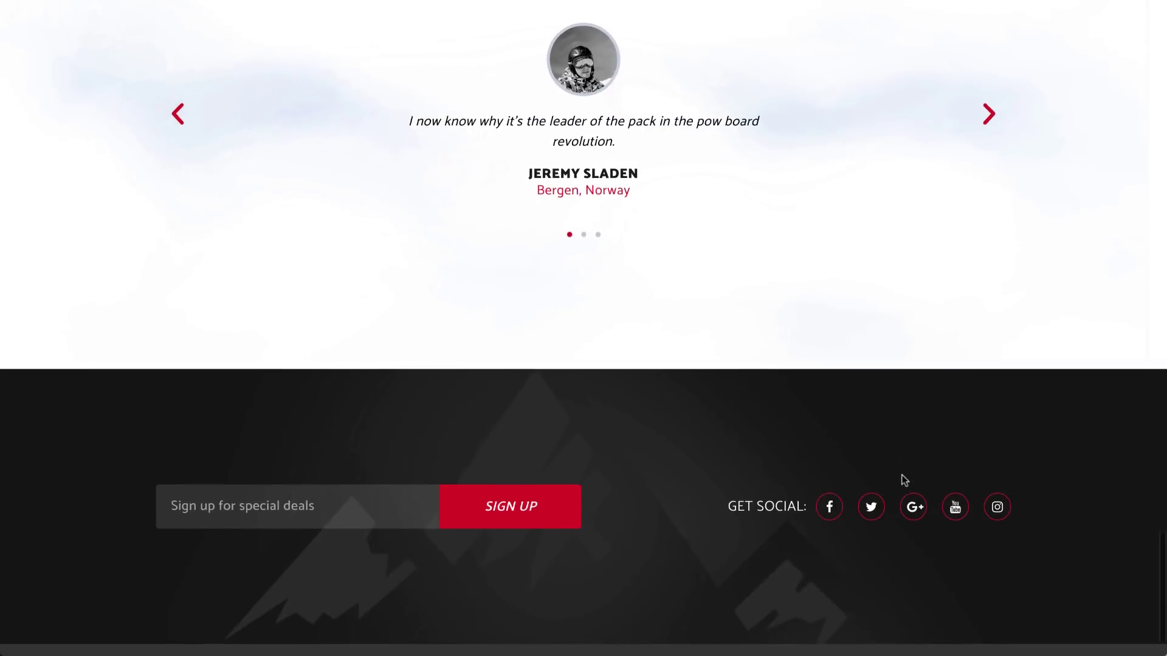
pyautogui.scroll(-1, 901, 480)
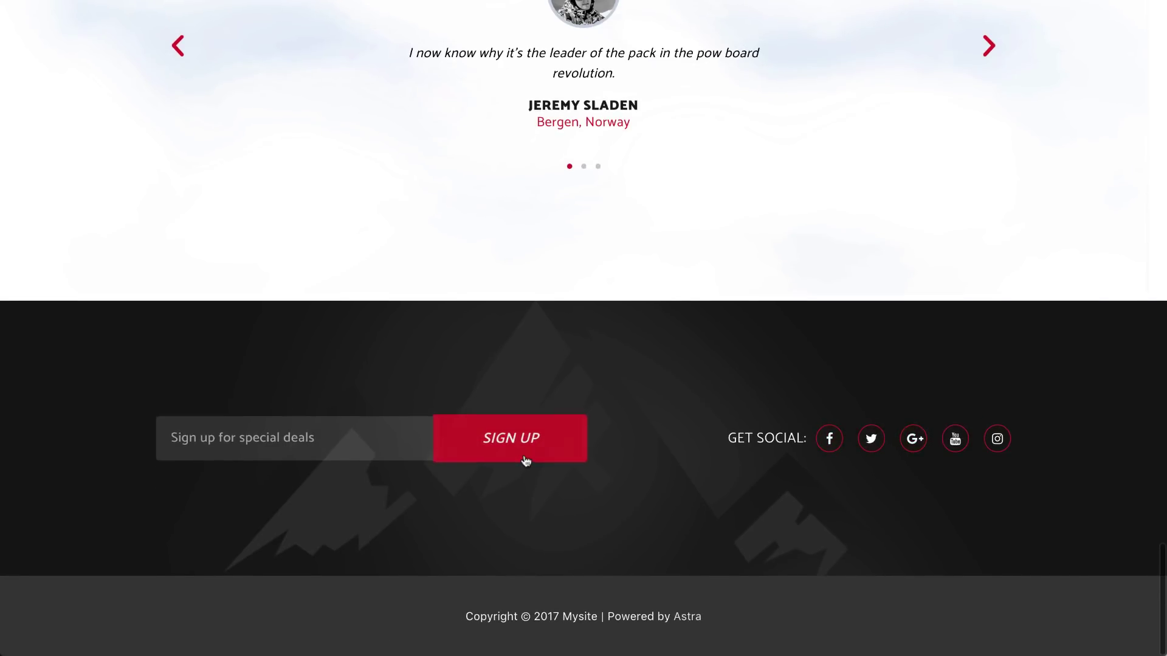
pyautogui.scroll(15, 1044, 490)
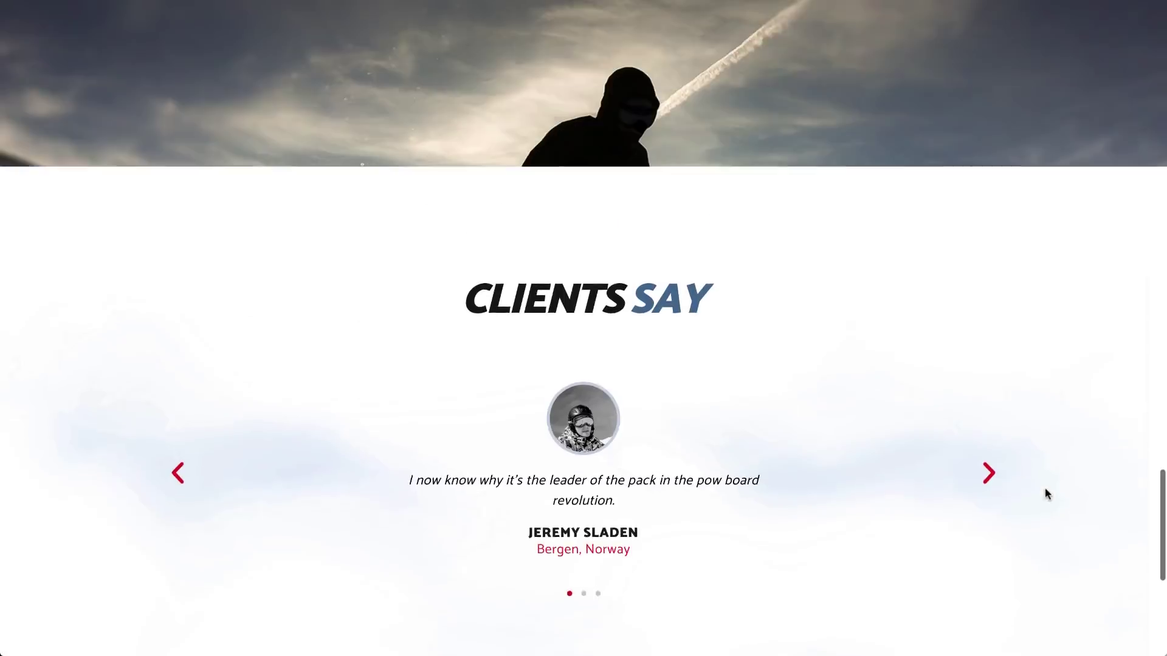
pyautogui.scroll(15, 1048, 493)
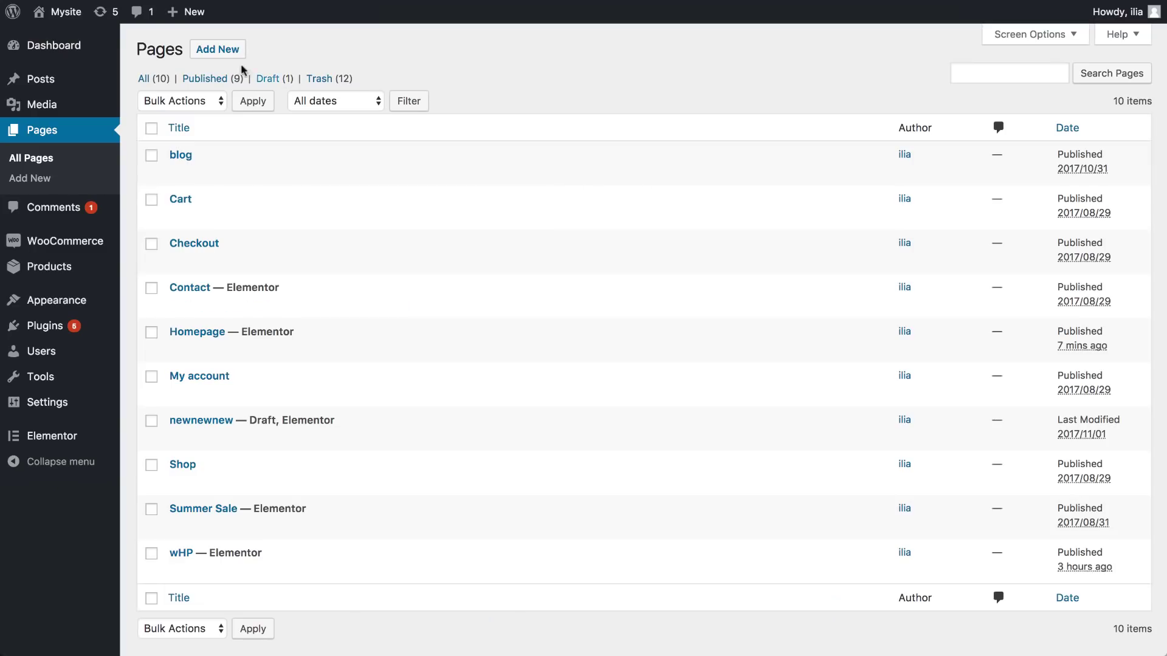
# Step: Add a new page titled Home, publish it, and launch Elementor on it
pyautogui.click(217, 49)
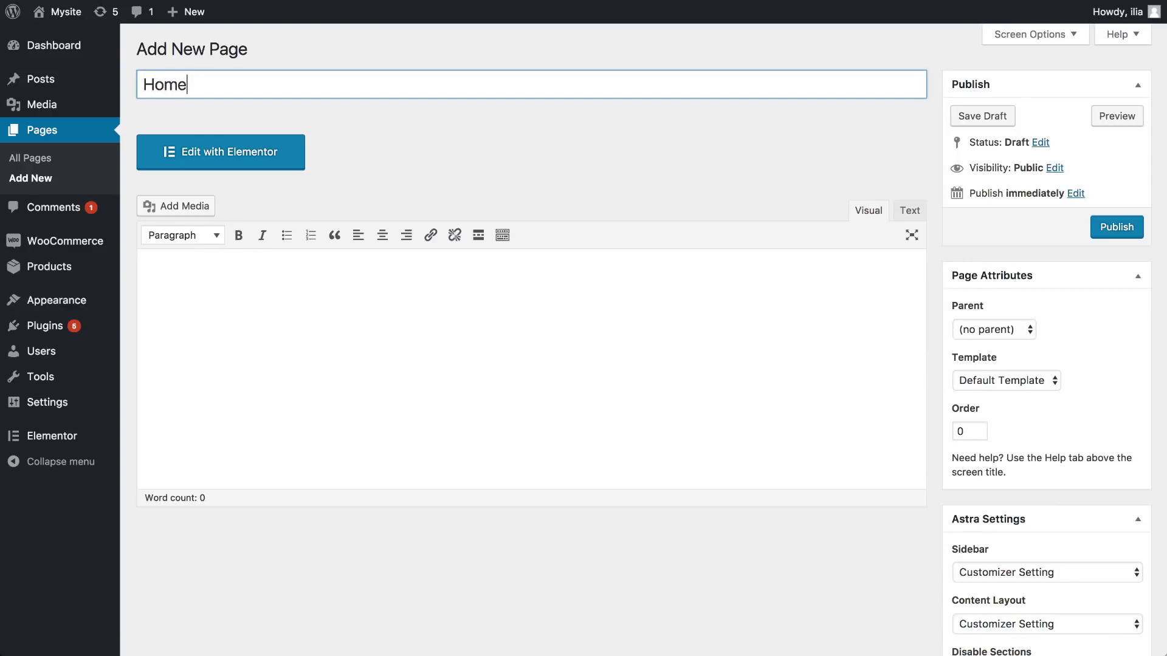
pyautogui.click(1115, 226)
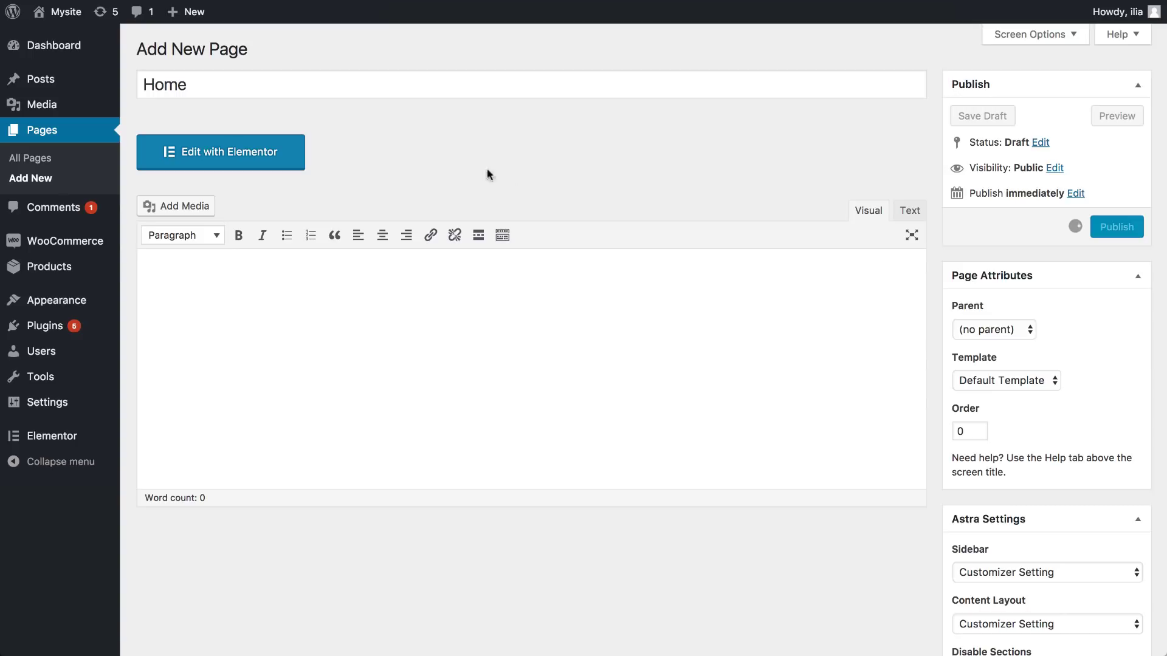
pyautogui.click(303, 197)
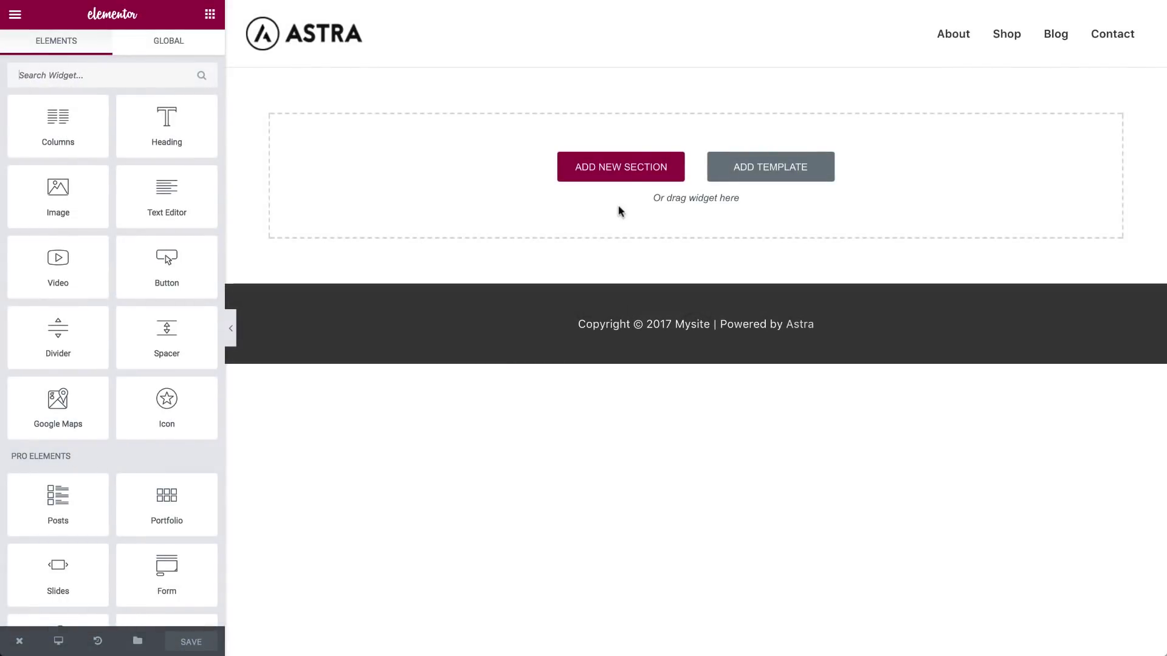
# Step: Add a two-column section with a minimum height of 85 VH
pyautogui.click(621, 167)
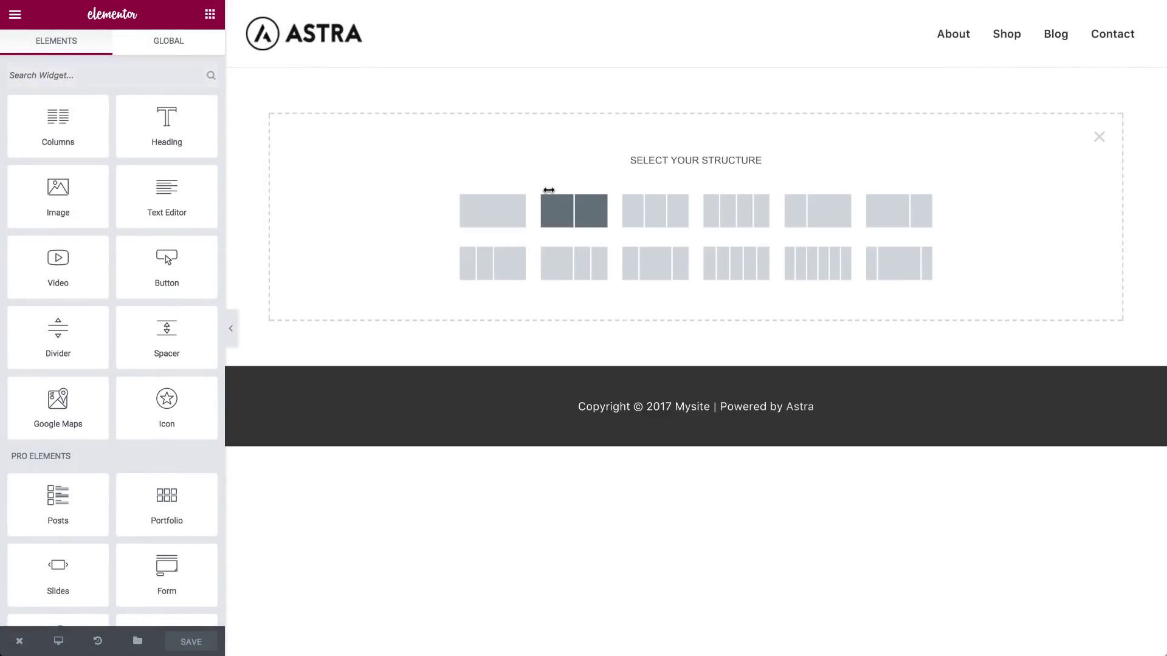
pyautogui.click(580, 210)
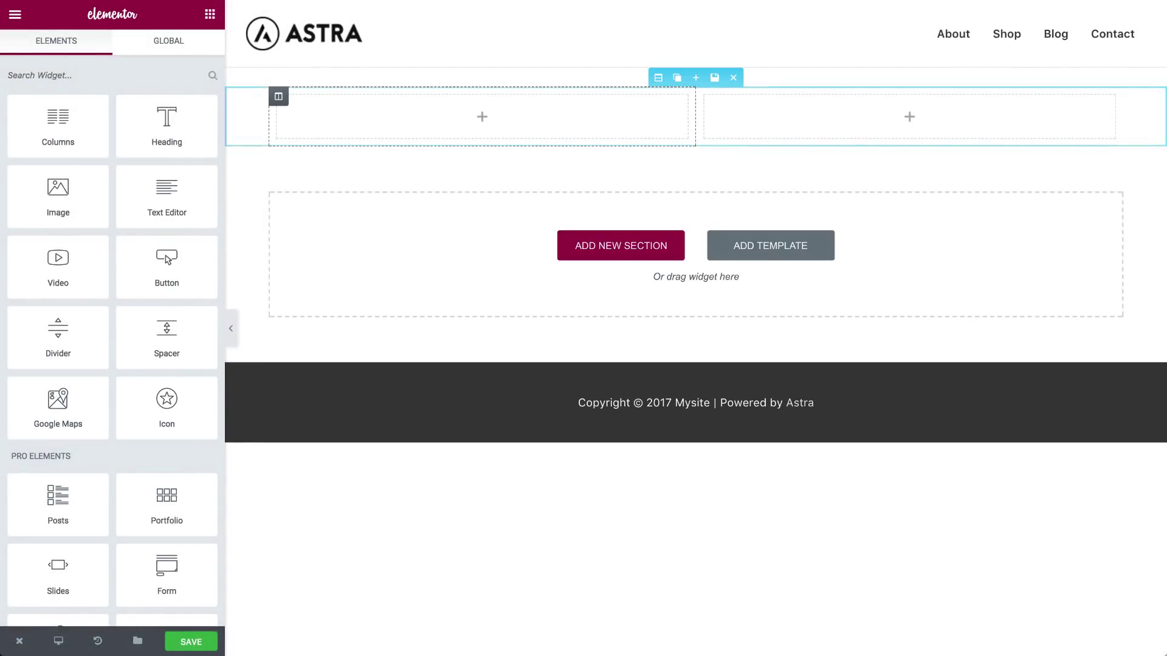
pyautogui.click(658, 77)
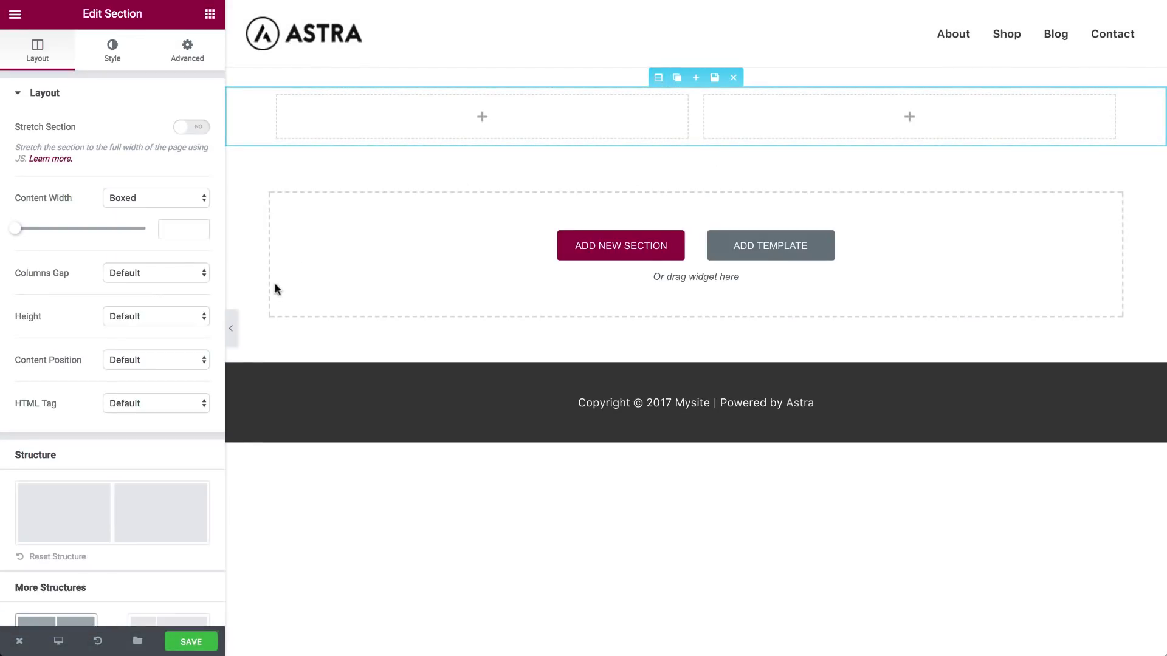
pyautogui.click(150, 315)
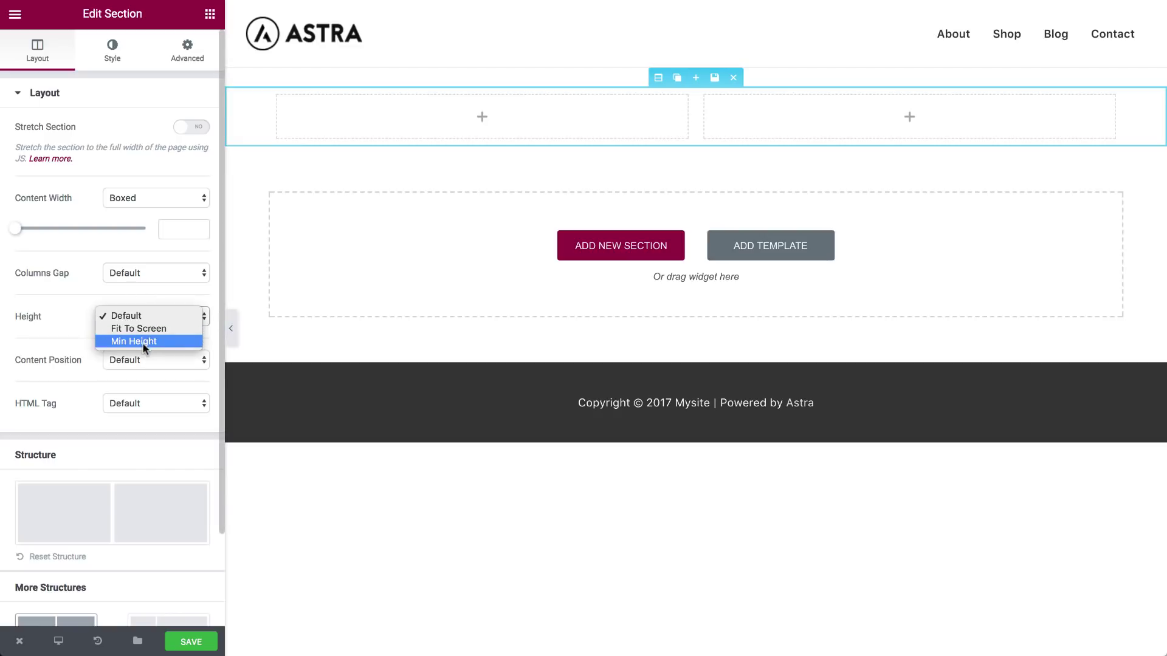
pyautogui.click(113, 308)
pyautogui.click(205, 359)
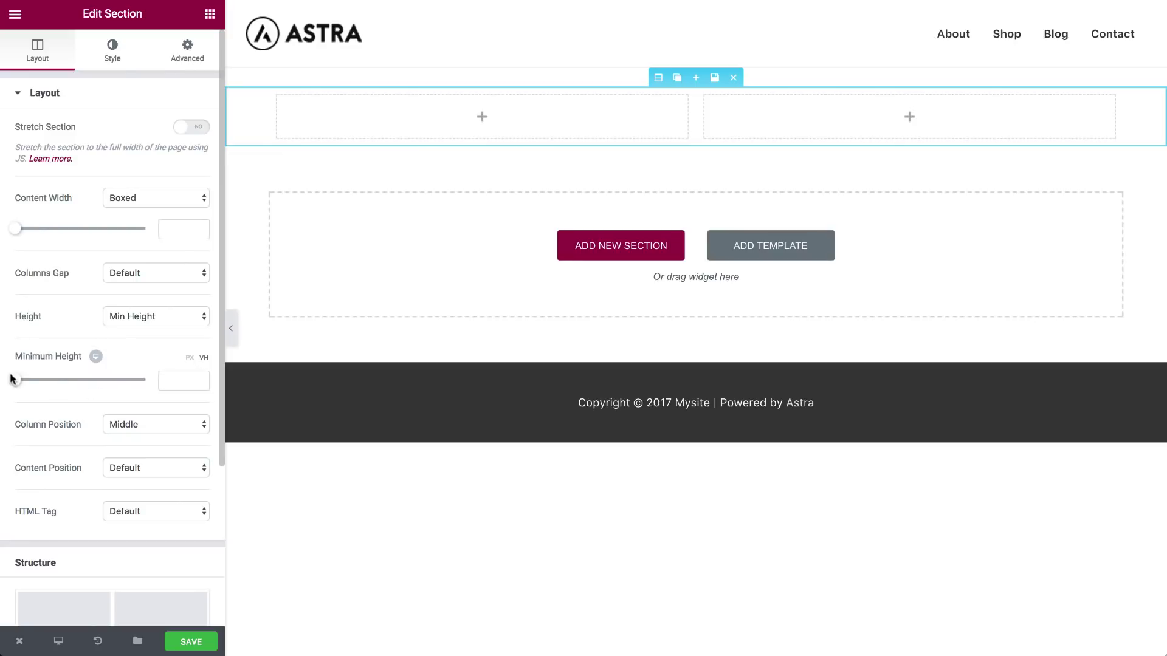
pyautogui.moveTo(13, 379); pyautogui.dragTo(125, 378)
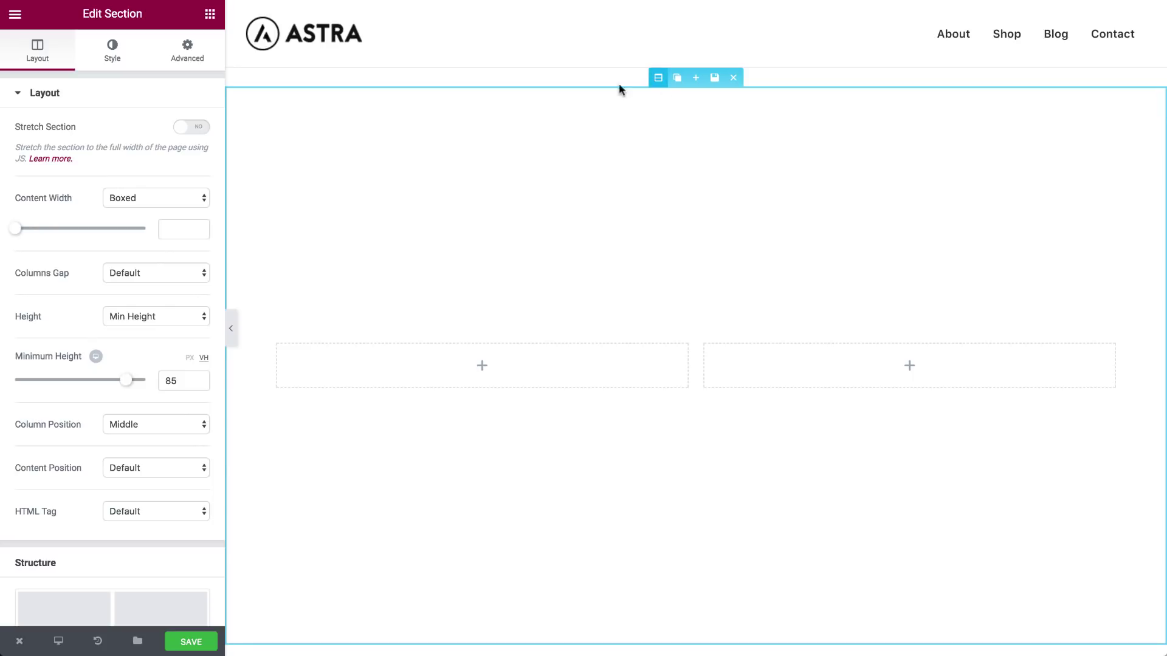
# Step: Set BG24.png as the section's classic background, sized Cover and positioned Bottom Center
pyautogui.click(125, 63)
pyautogui.click(119, 180)
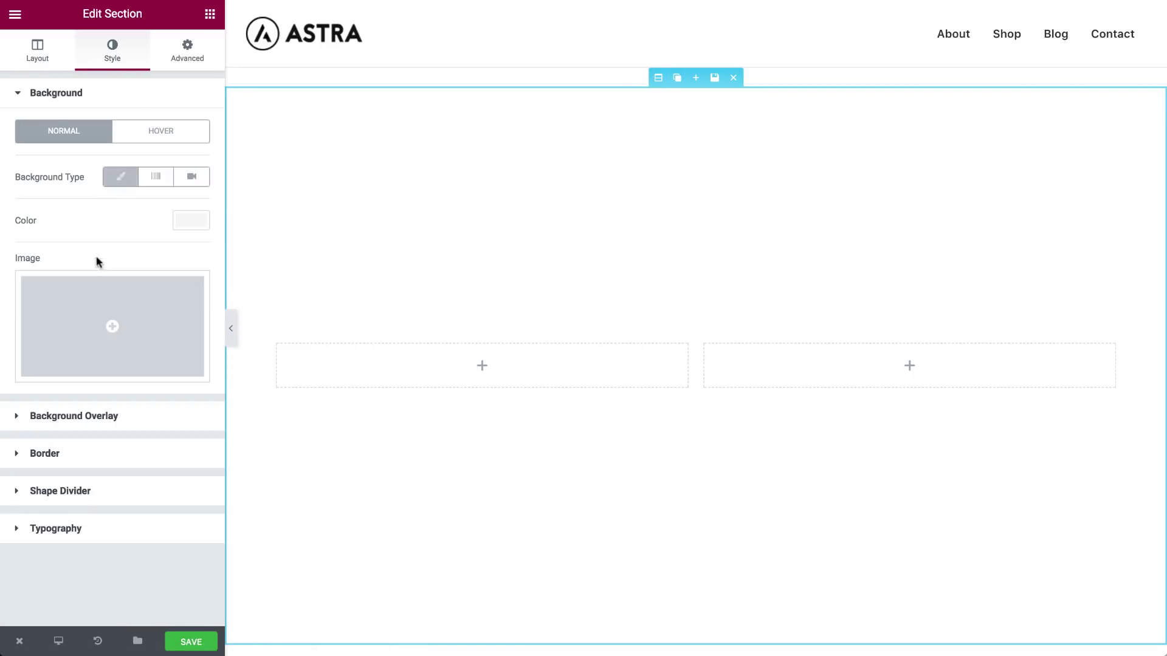
pyautogui.click(112, 326)
pyautogui.click(723, 292)
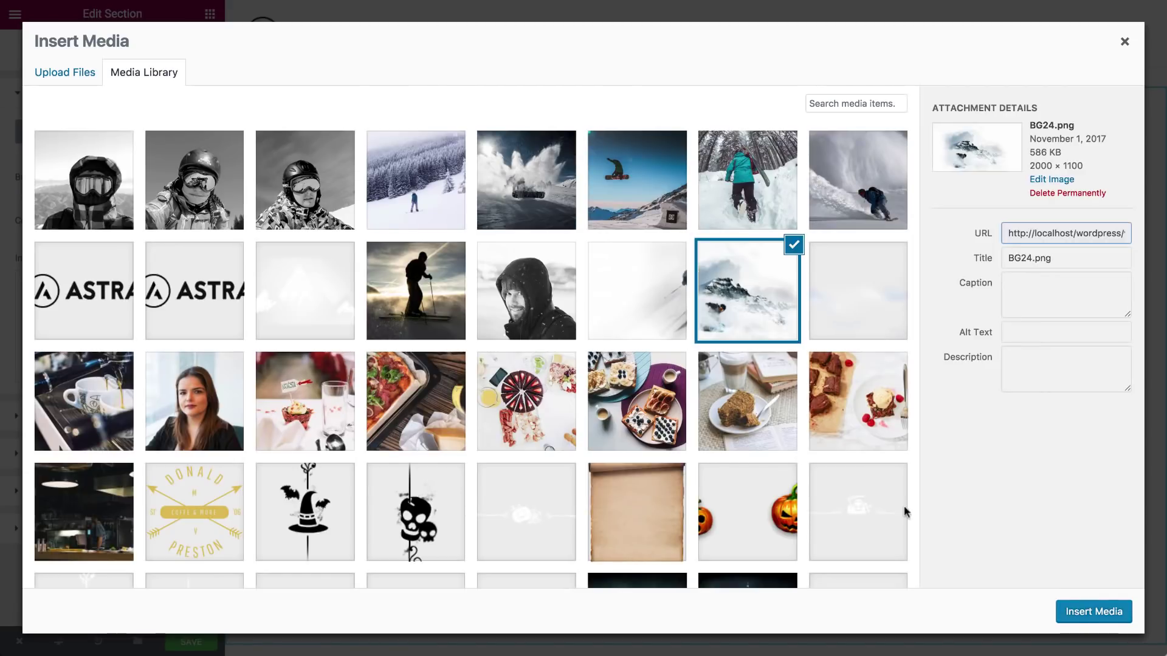
pyautogui.click(1094, 612)
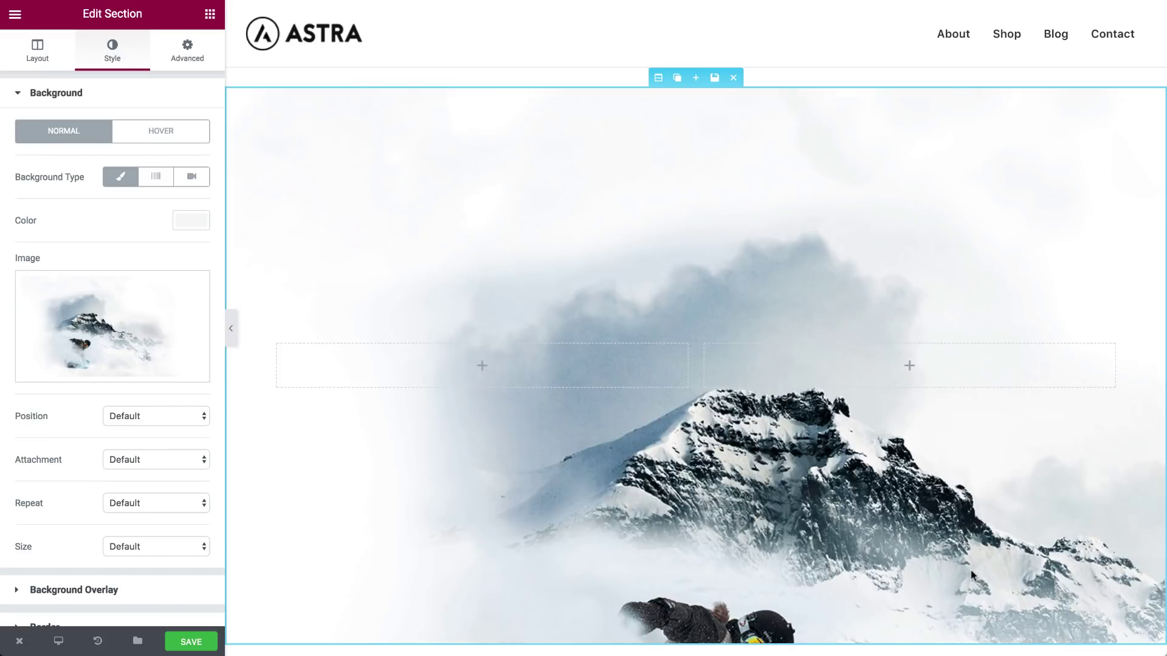
pyautogui.click(170, 549)
pyautogui.click(162, 572)
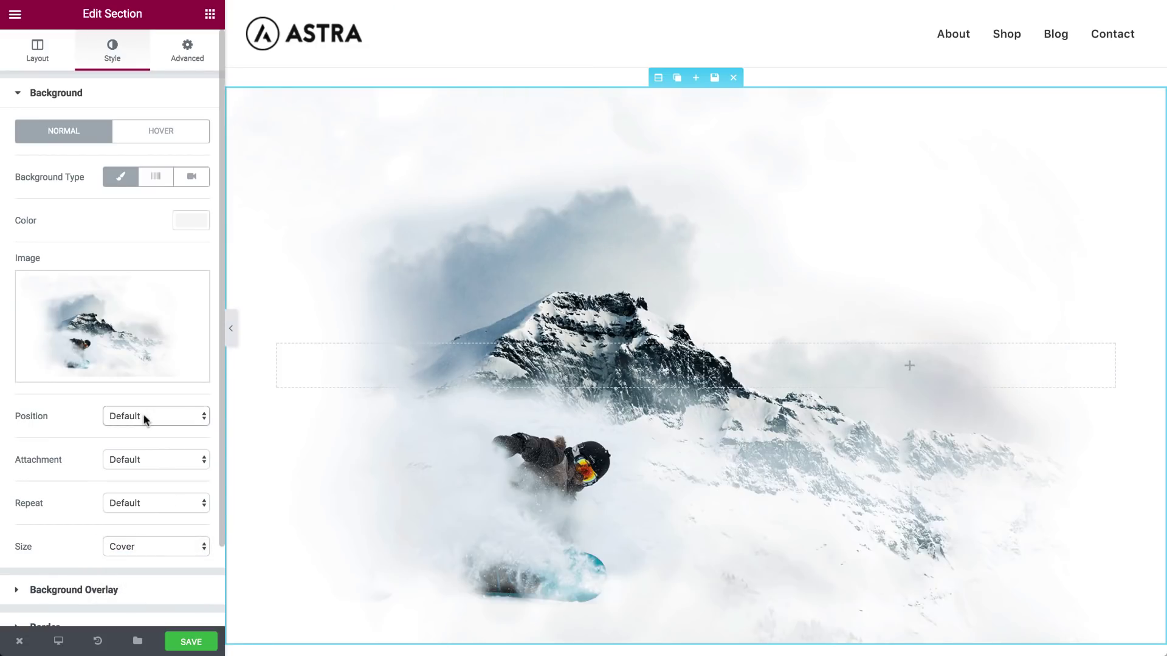
pyautogui.click(143, 415)
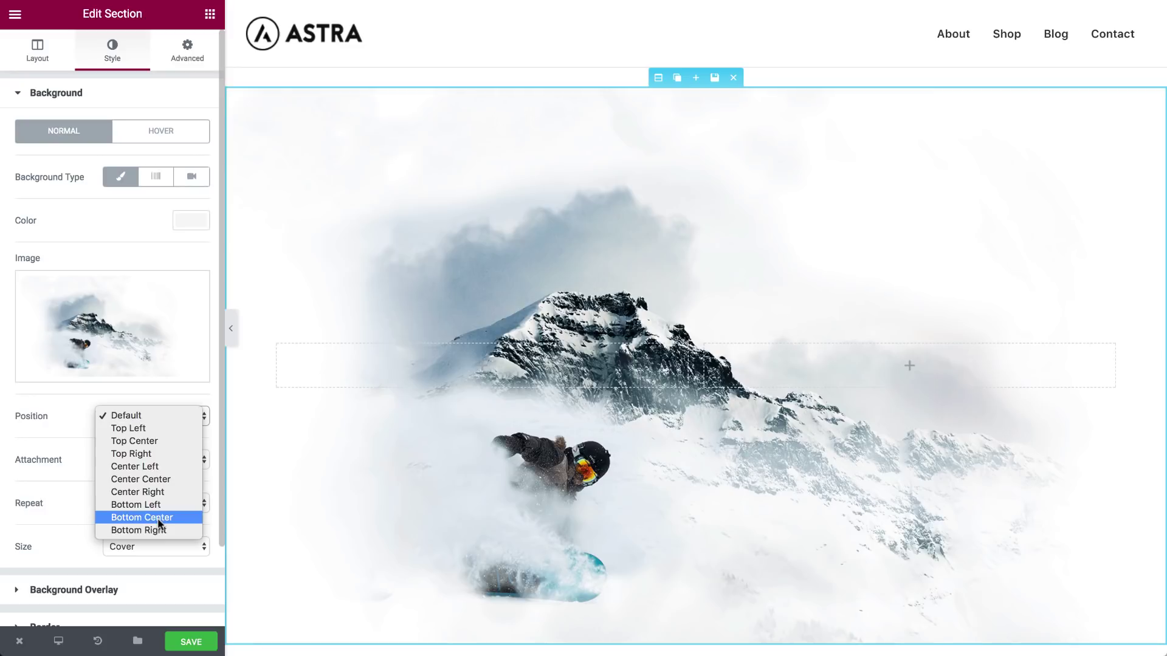
pyautogui.click(158, 518)
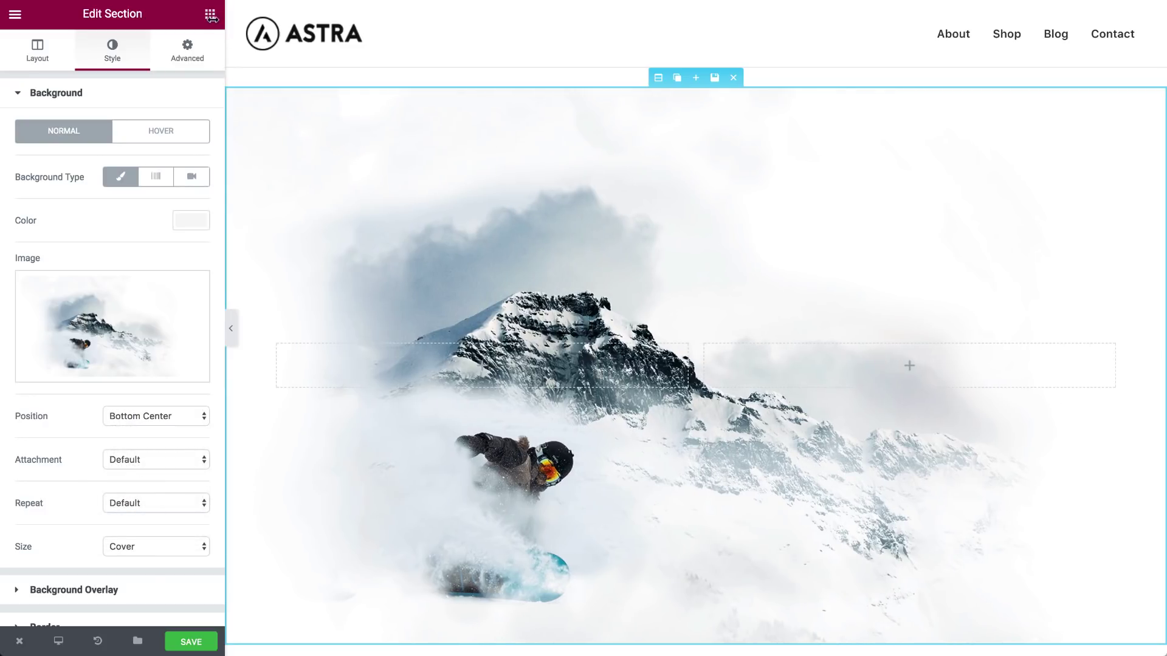
pyautogui.click(210, 14)
# Step: Add a black 'wipeOUT' heading to the right column
pyautogui.moveTo(167, 125); pyautogui.dragTo(889, 367)
pyautogui.tripleClick(844, 357)
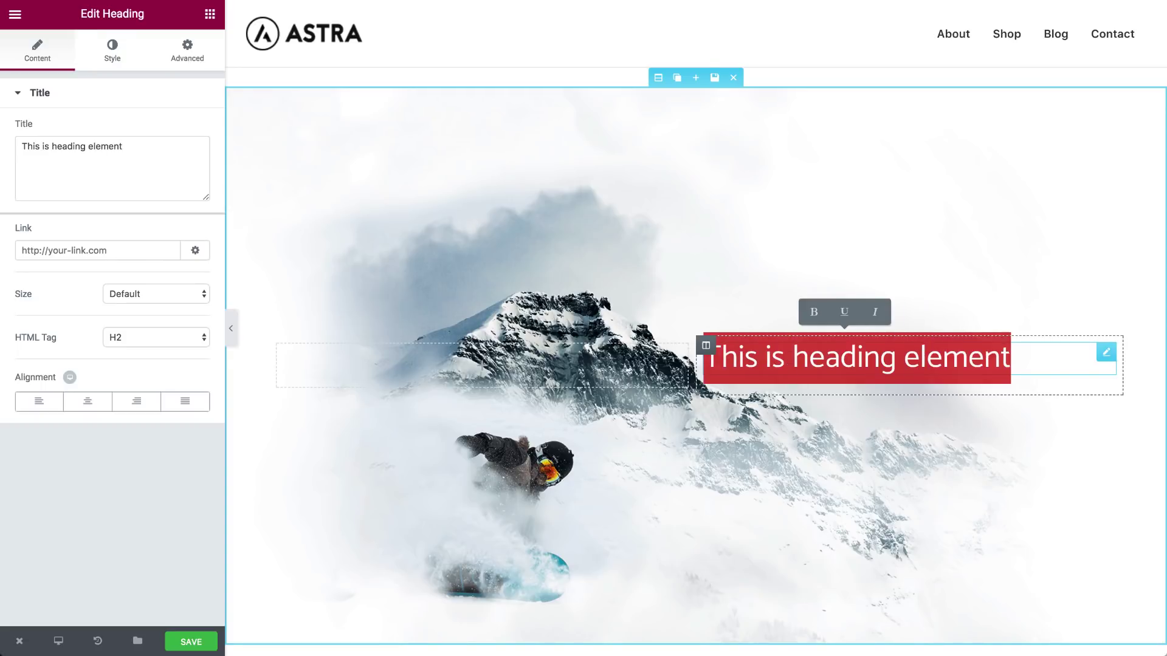
pyautogui.write('wipeOUT')
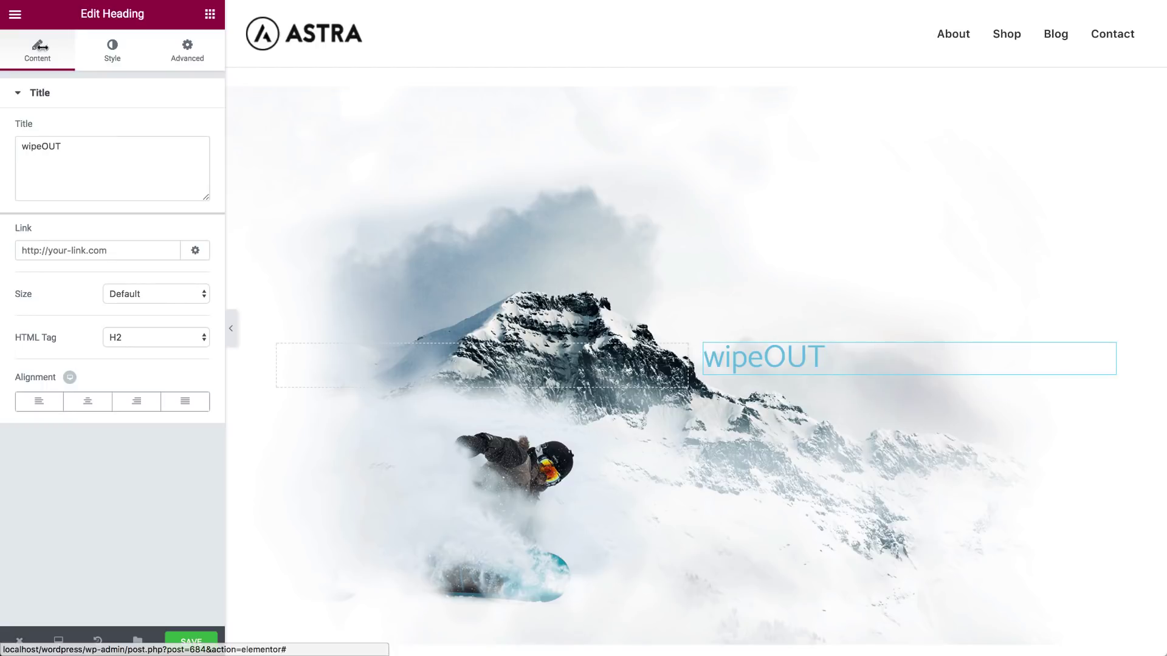
pyautogui.click(112, 52)
pyautogui.click(192, 129)
pyautogui.click(160, 143)
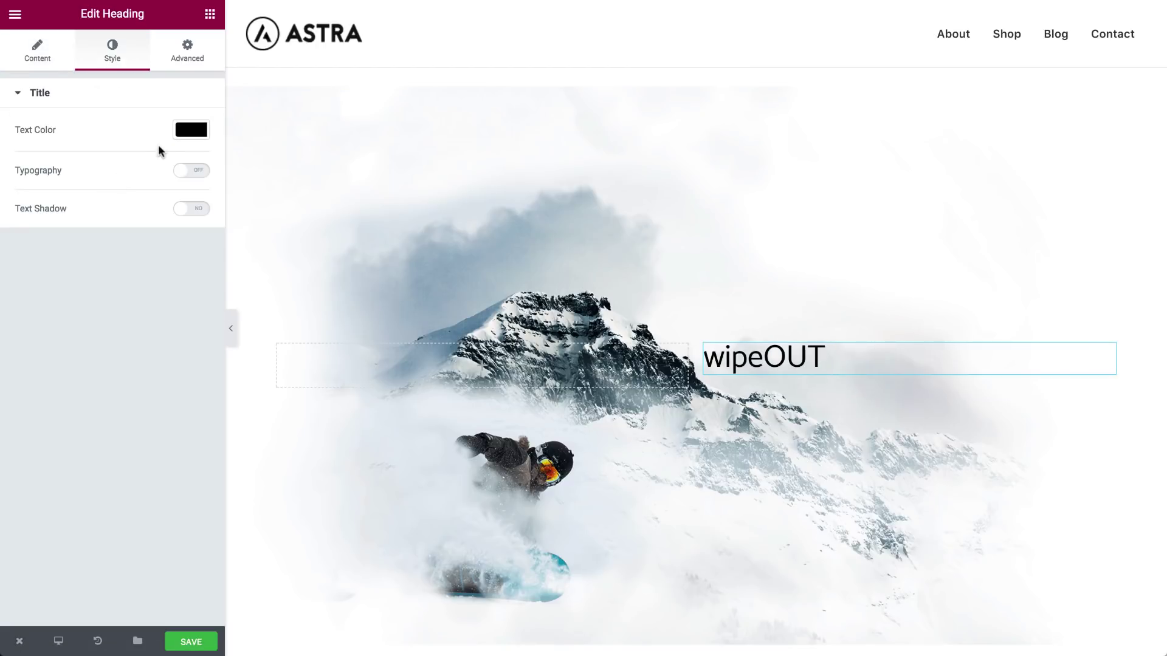
# Step: Set the heading typography to Catamaran, size 149, weight 900
pyautogui.click(174, 166)
pyautogui.click(120, 277)
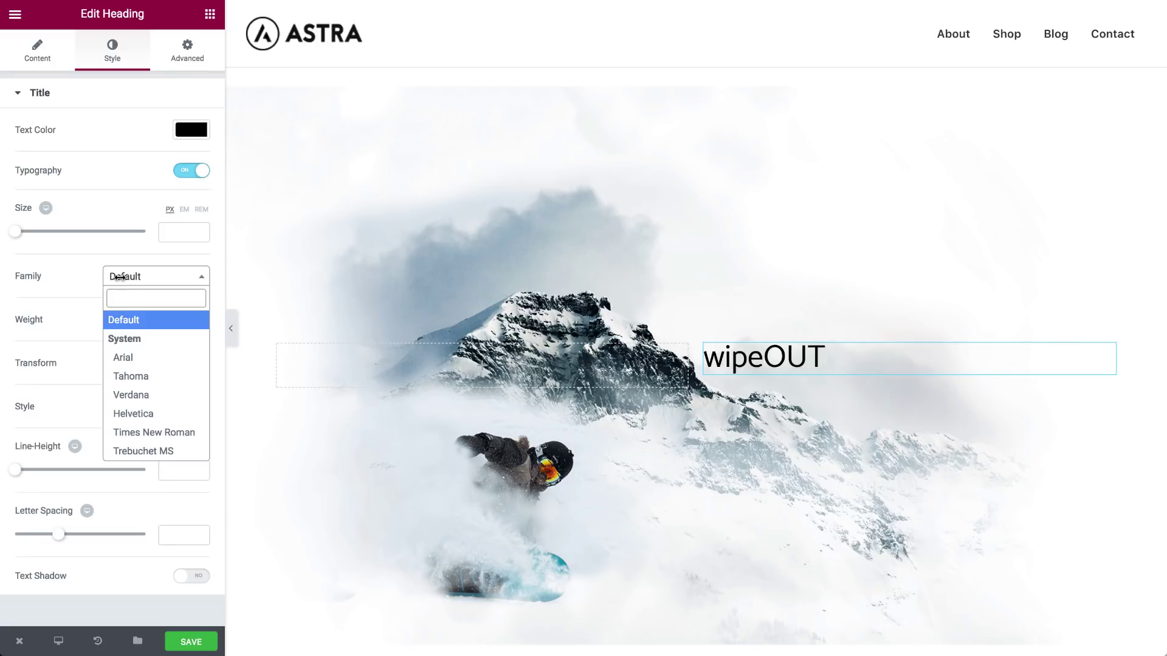
pyautogui.write('cata')
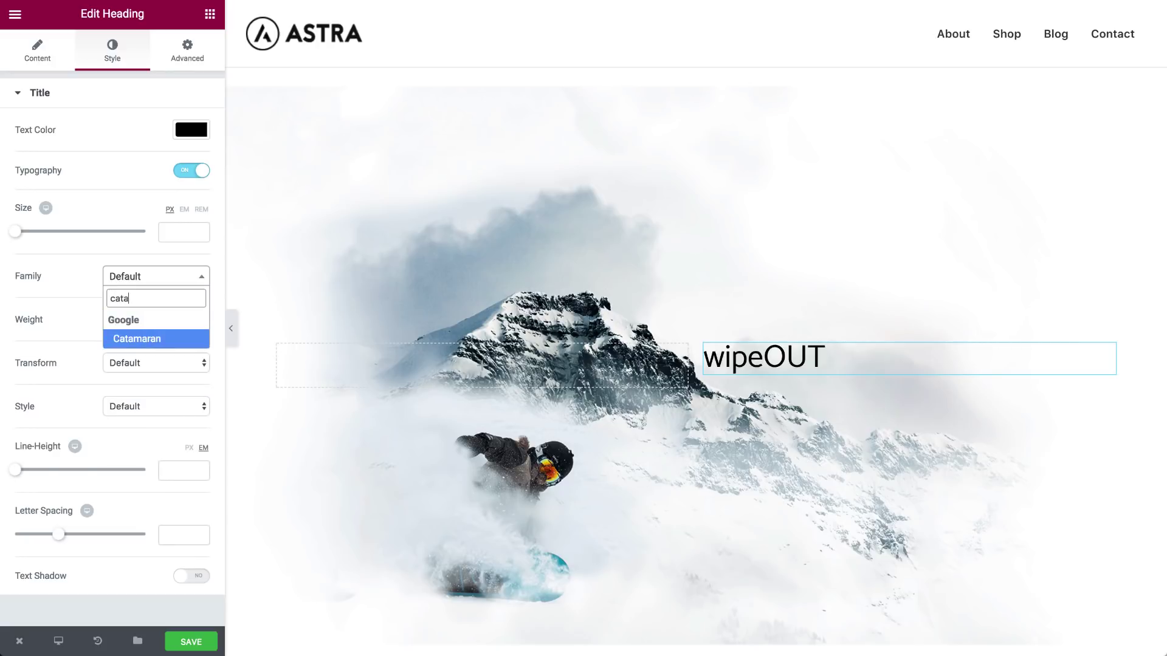
pyautogui.write('m')
pyautogui.press('Return')
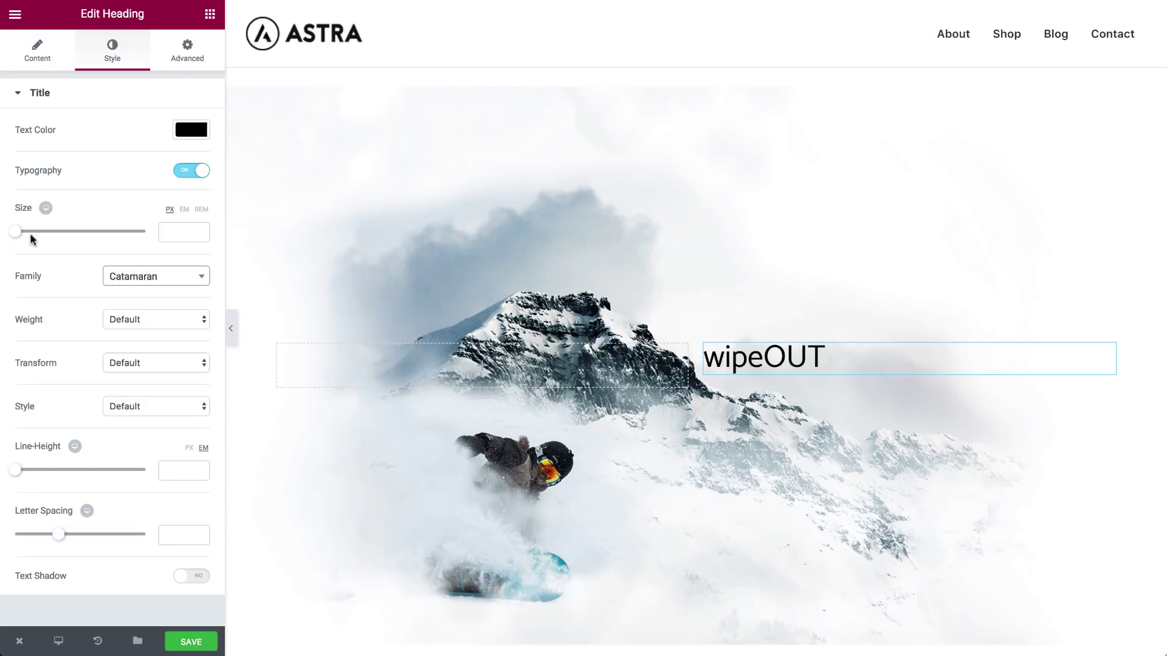
pyautogui.moveTo(13, 234); pyautogui.dragTo(112, 232)
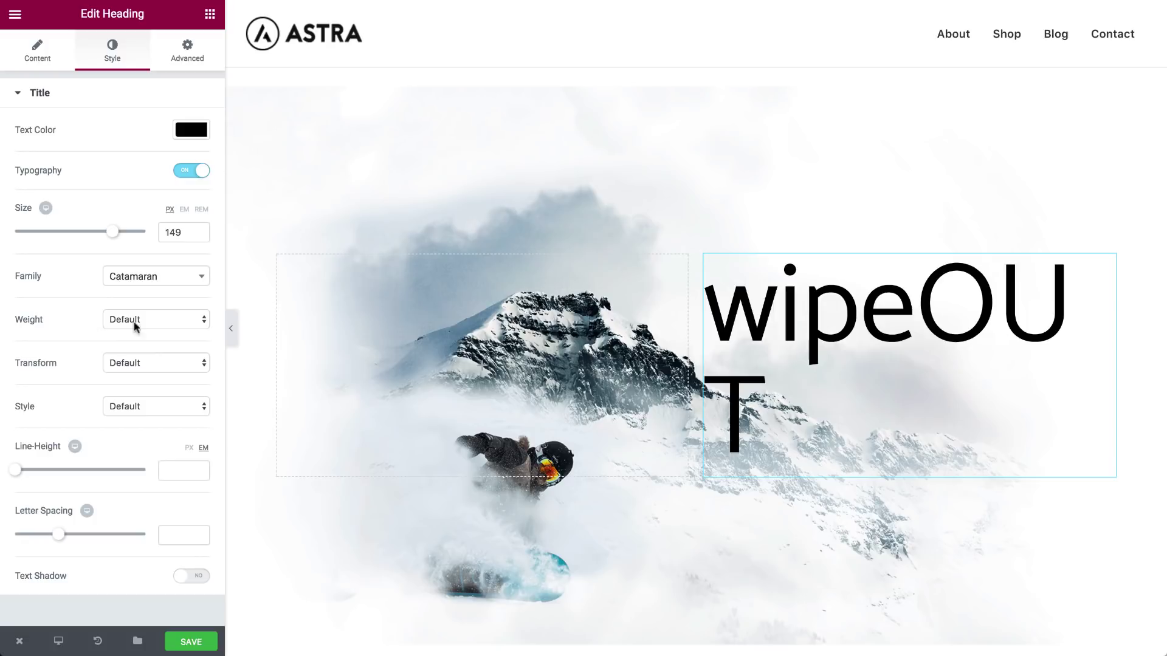
pyautogui.click(166, 321)
pyautogui.click(163, 307)
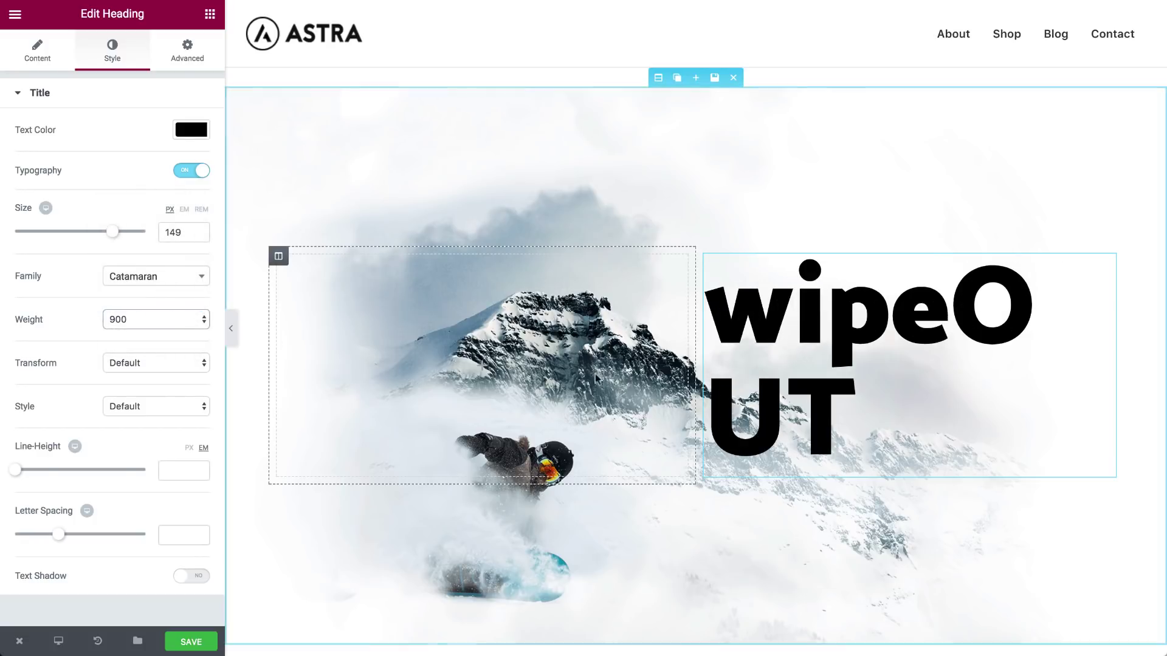
# Step: Narrow the left column, make the heading italic, and set letter spacing to -5.5
pyautogui.moveTo(699, 364); pyautogui.dragTo(609, 364)
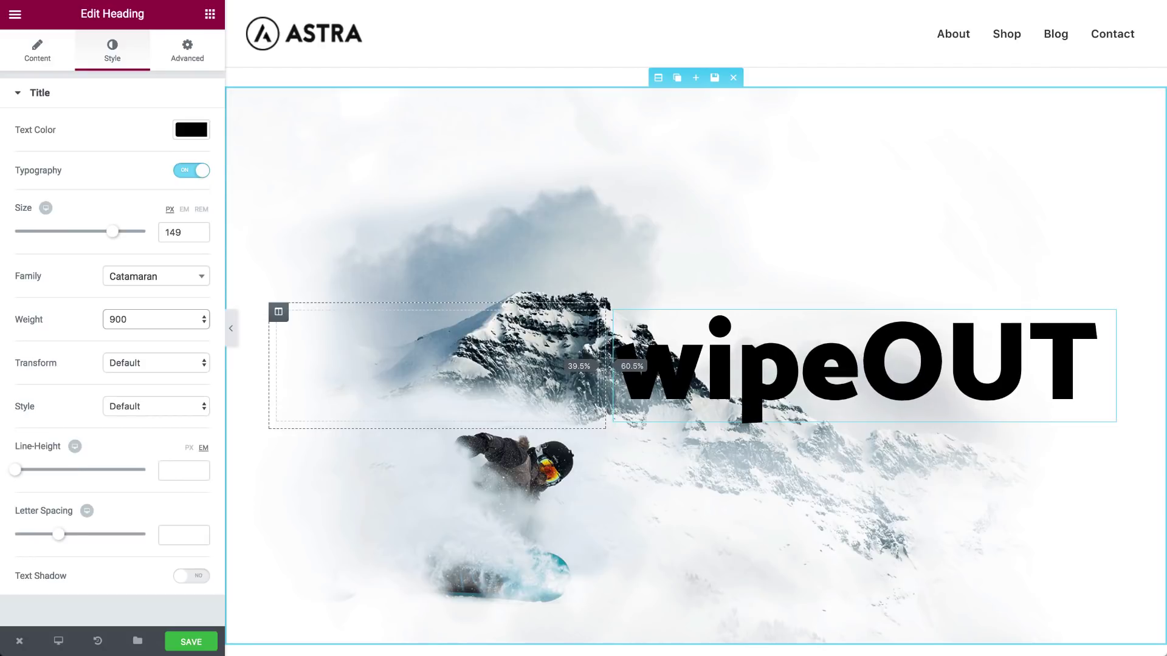
pyautogui.click(138, 416)
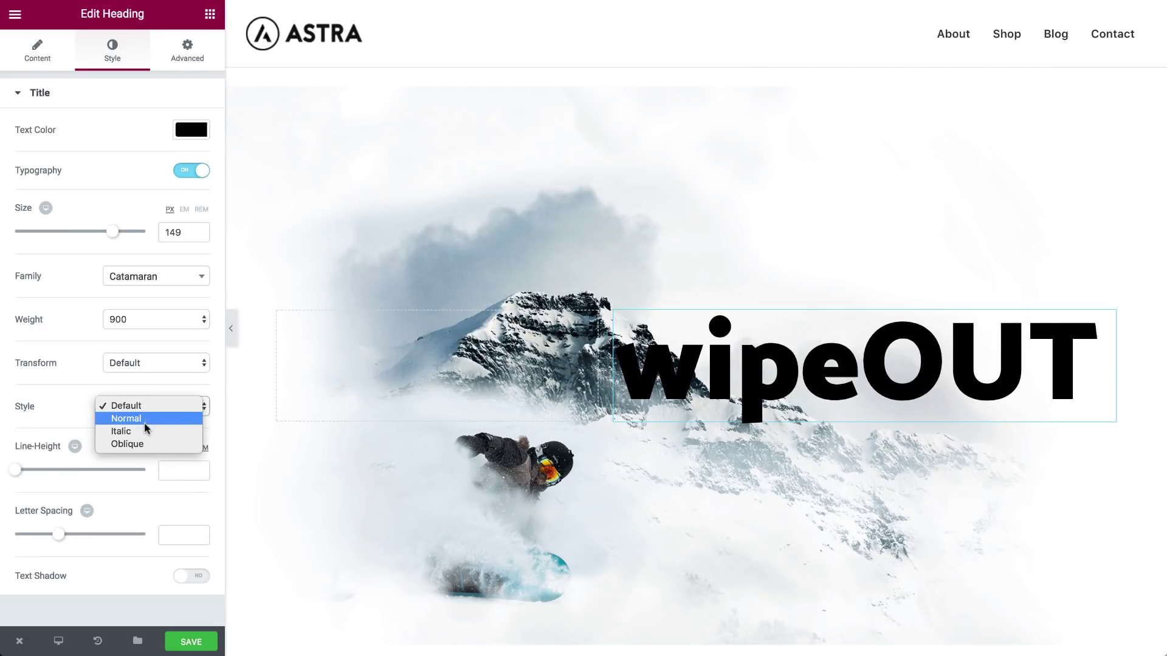
pyautogui.click(134, 429)
pyautogui.moveTo(58, 533); pyautogui.dragTo(15, 534)
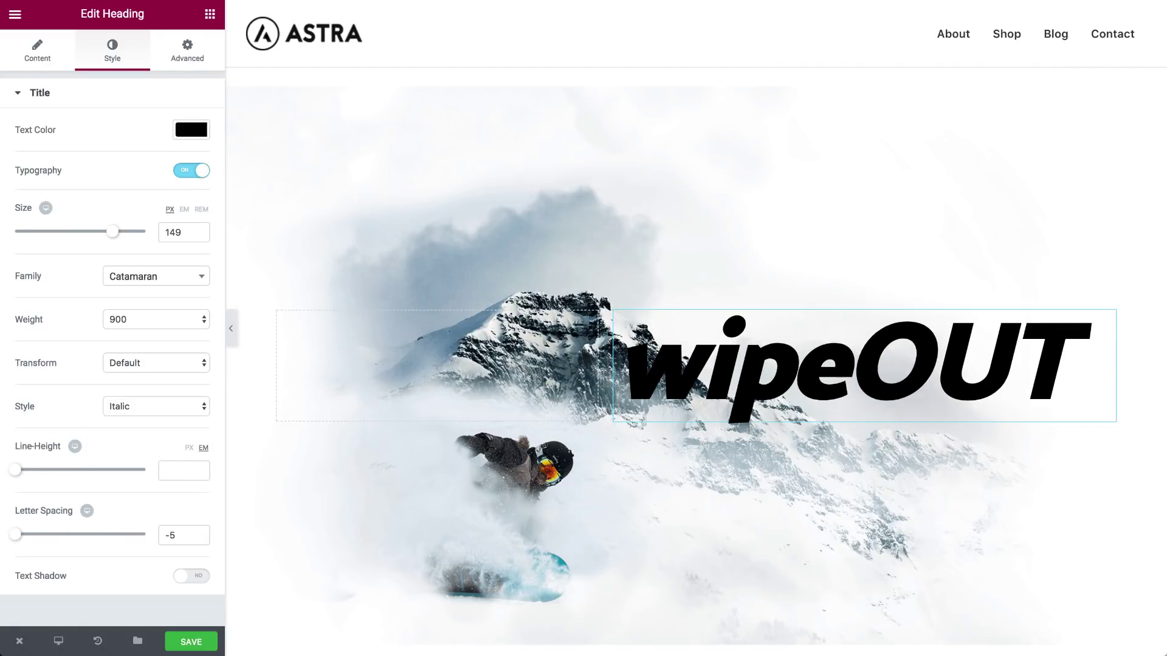
pyautogui.write('.5')
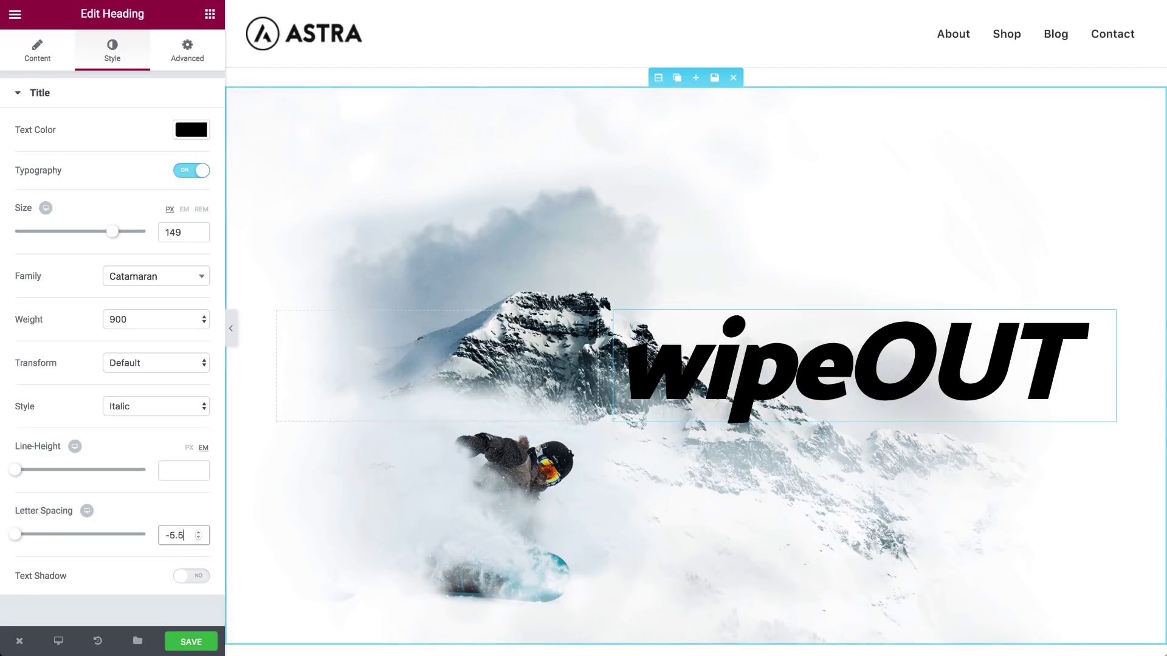
# Step: Place a heading below wipeOUT holding the pasted 'Noise around us…' text, with HTML tag p
pyautogui.click(209, 13)
pyautogui.moveTo(164, 122); pyautogui.dragTo(710, 389)
pyautogui.moveTo(618, 429); pyautogui.dragTo(921, 428)
pyautogui.write('Noise around us has become a bit of a mantra around here. So for 018 we’ve again applied what we’ve learnt in the past to push the needle forward in our own unique way!')
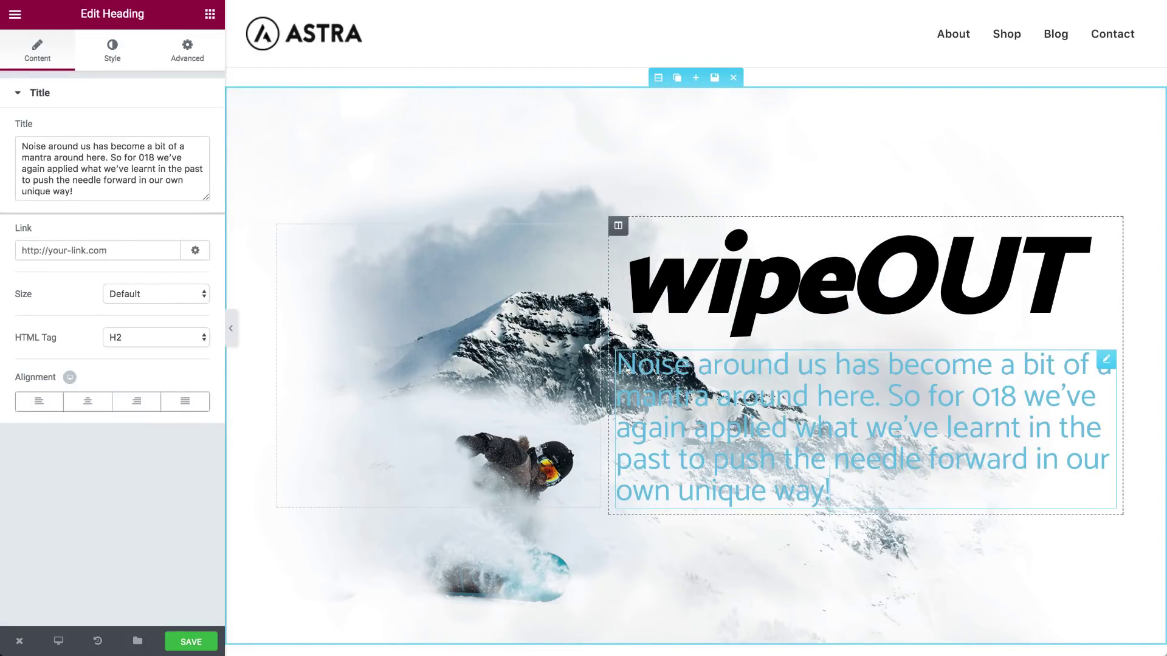
pyautogui.click(140, 341)
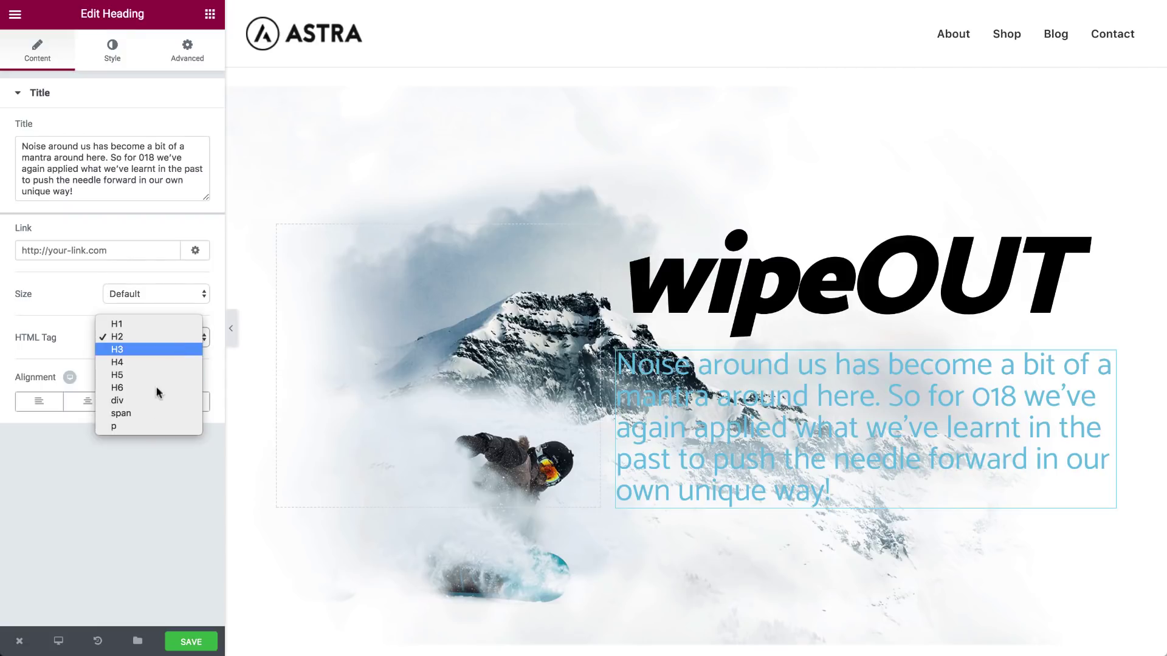
pyautogui.click(141, 422)
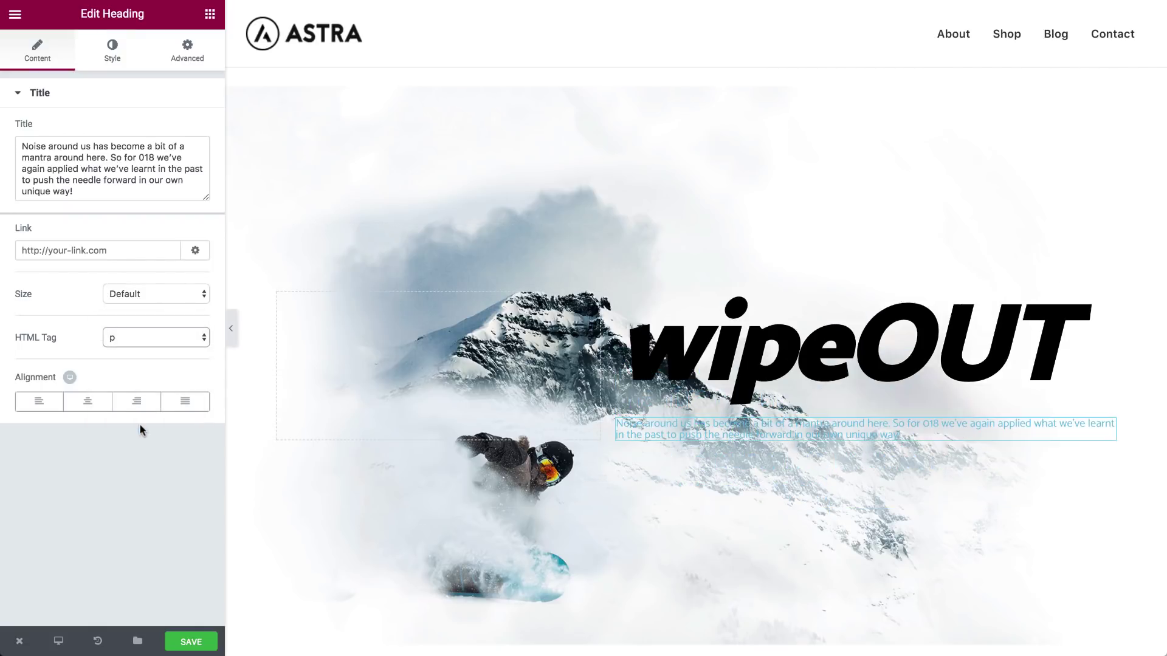
# Step: Make the intro paragraph text black
pyautogui.click(112, 52)
pyautogui.click(188, 125)
pyautogui.click(17, 295)
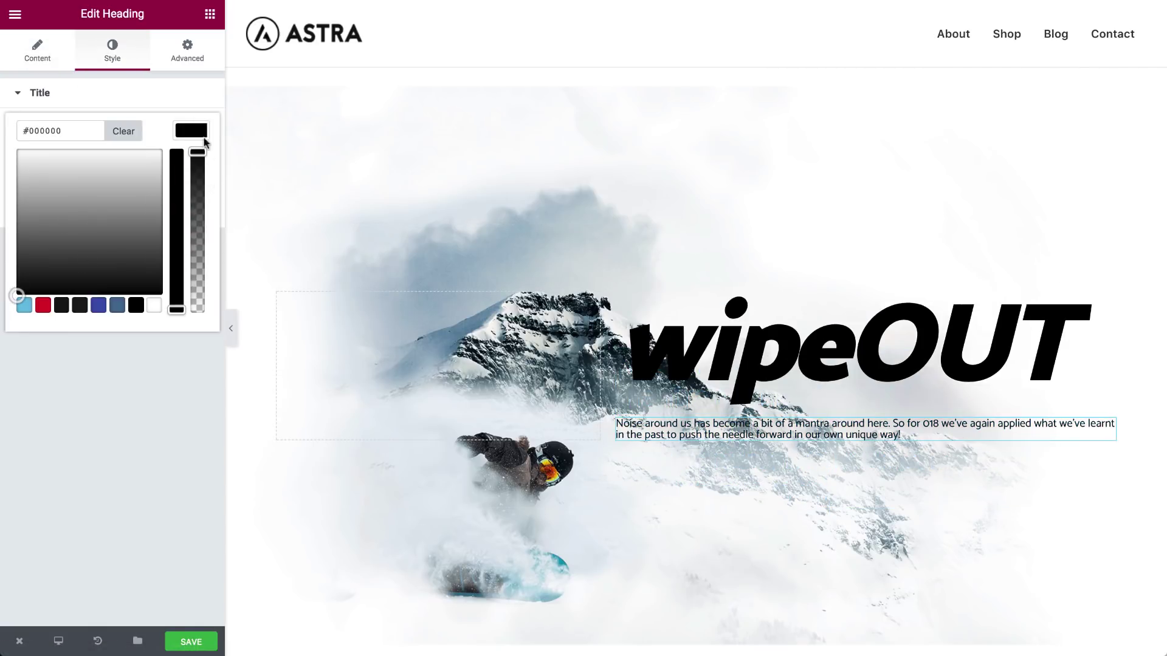
pyautogui.press('Escape')
# Step: Set paragraph typography to 17 px, weight 300, 1.7 em line height, 0.5 letter spacing
pyautogui.click(185, 170)
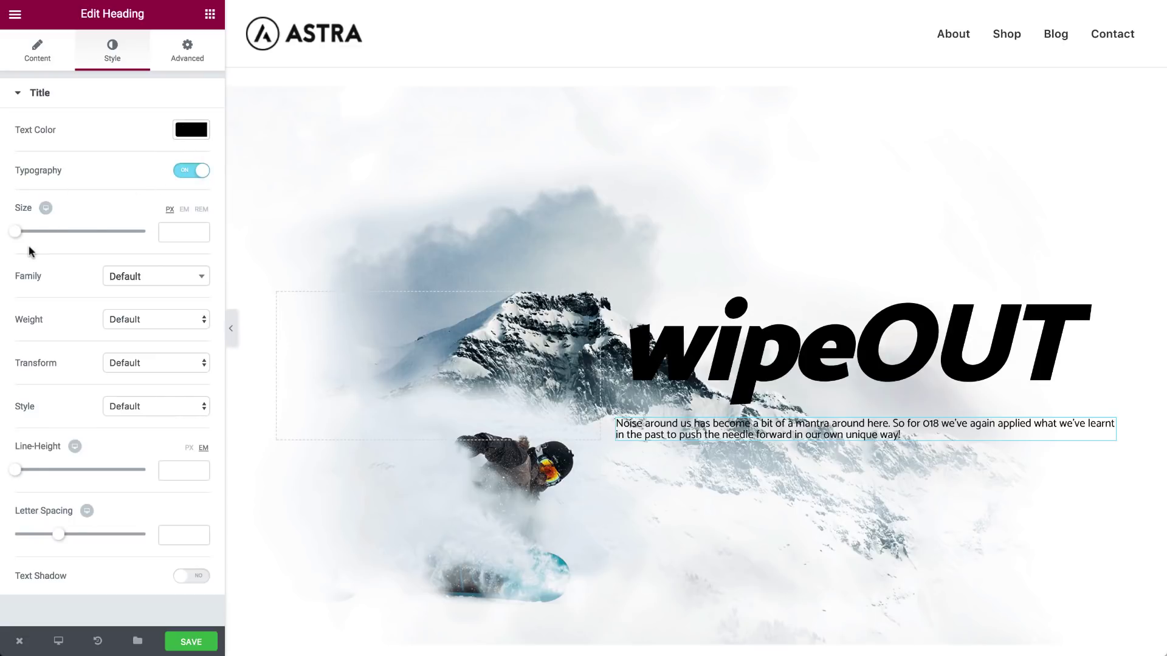
pyautogui.moveTo(15, 231); pyautogui.dragTo(25, 231)
pyautogui.click(160, 327)
pyautogui.click(148, 229)
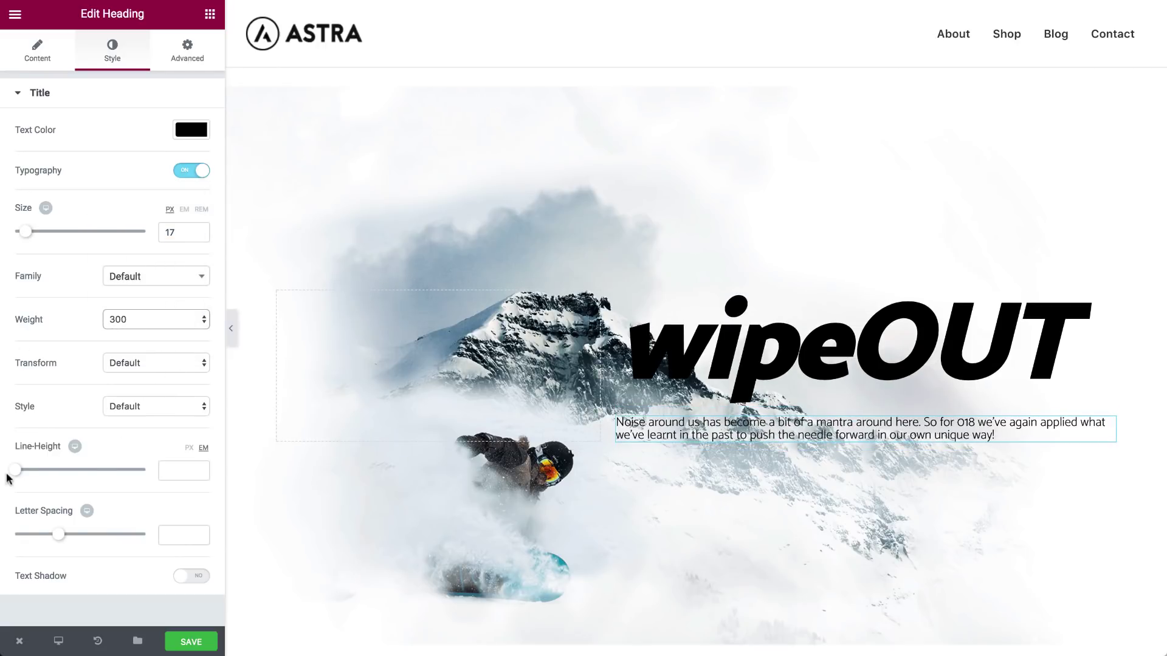
pyautogui.moveTo(15, 471); pyautogui.dragTo(36, 470)
pyautogui.moveTo(57, 535); pyautogui.dragTo(64, 535)
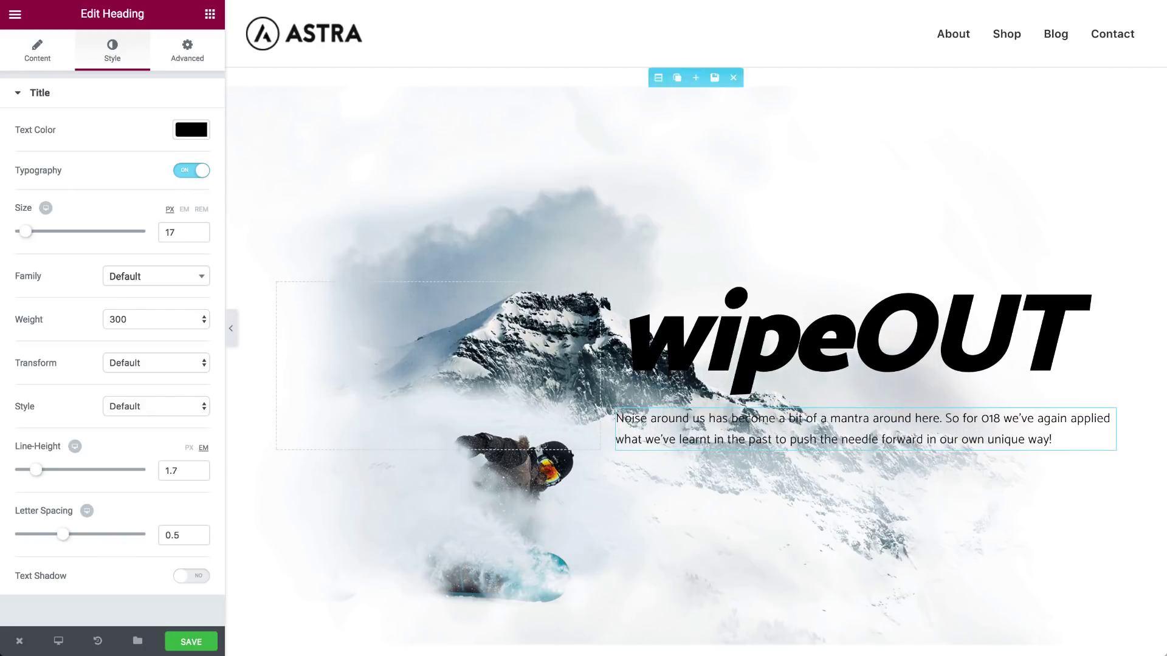
pyautogui.click(181, 59)
# Step: Give the paragraph 25 px left and 240 px right padding plus a 4 px solid #db1529 left border
pyautogui.click(189, 225)
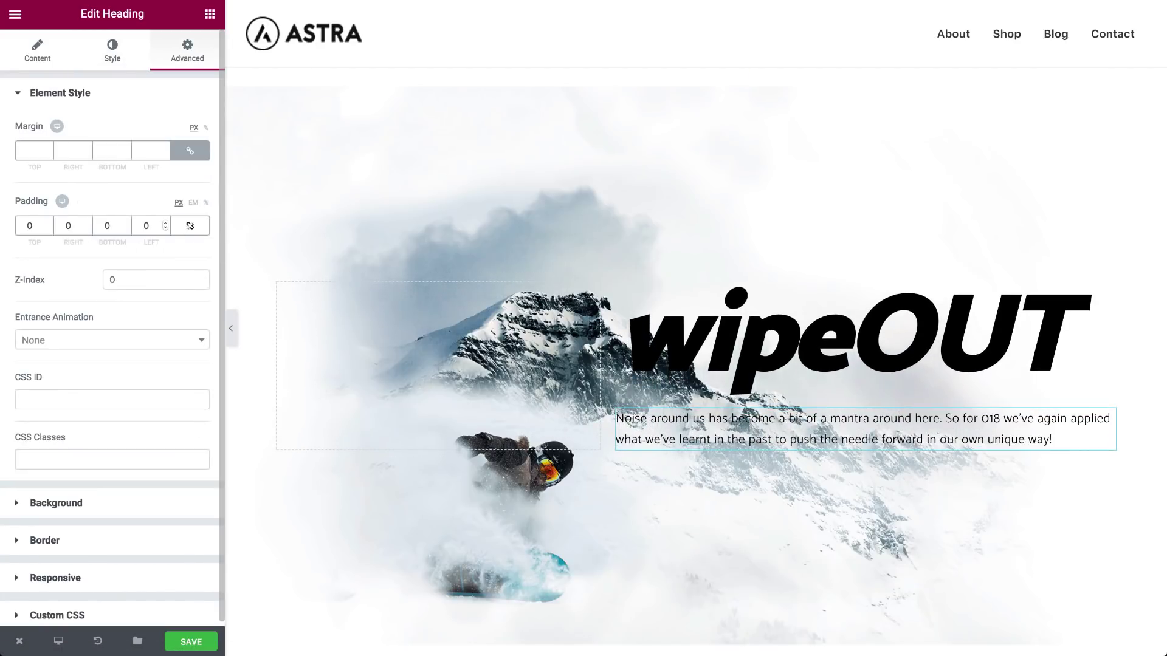
pyautogui.write('25')
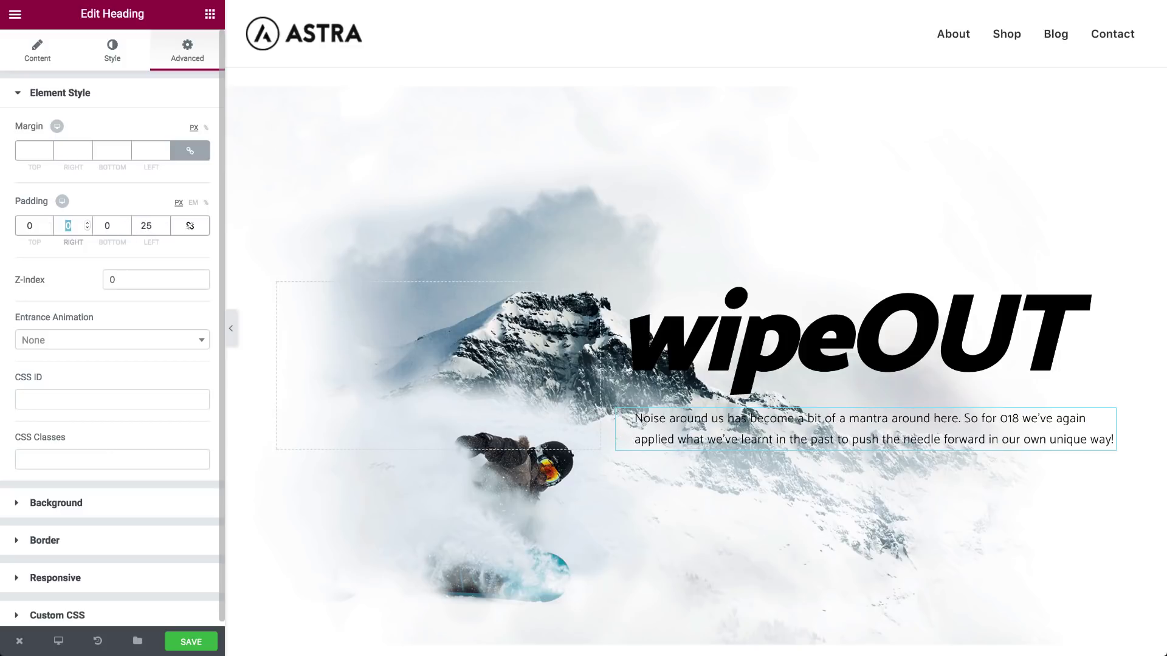
pyautogui.write('240')
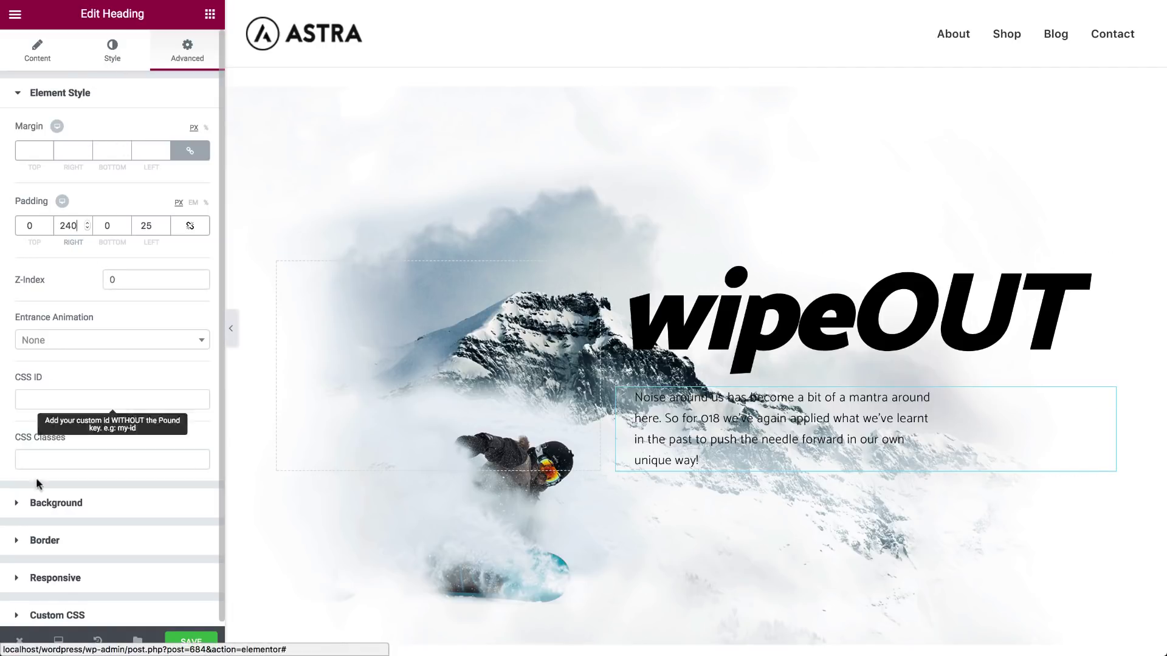
pyautogui.click(44, 540)
pyautogui.click(150, 261)
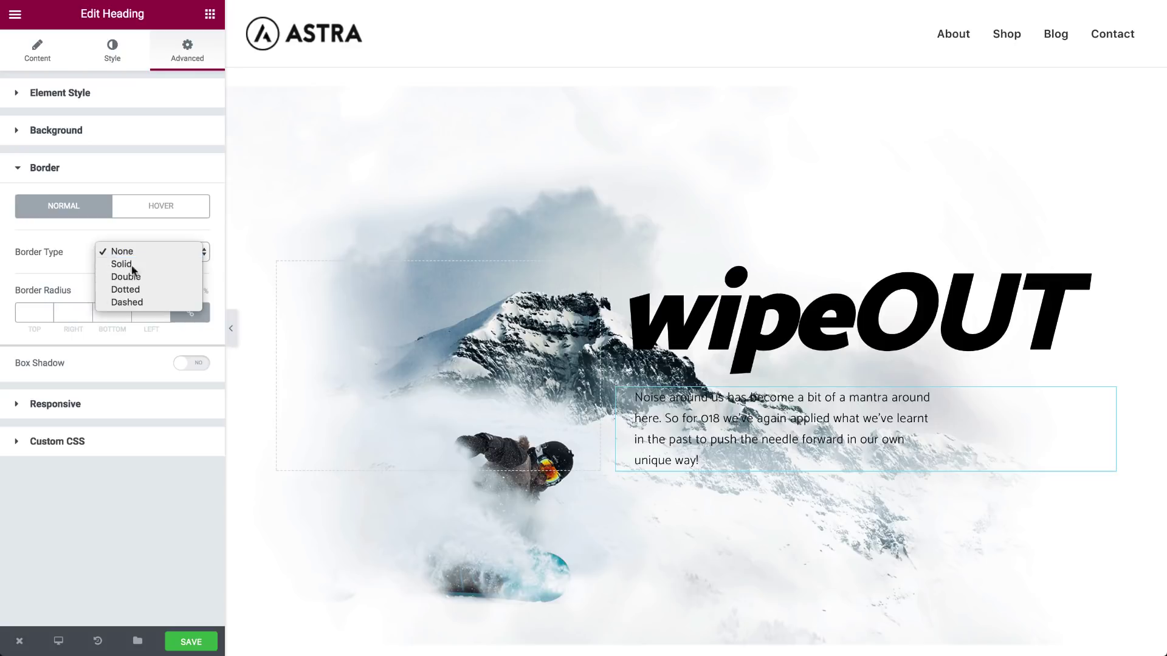
pyautogui.click(139, 265)
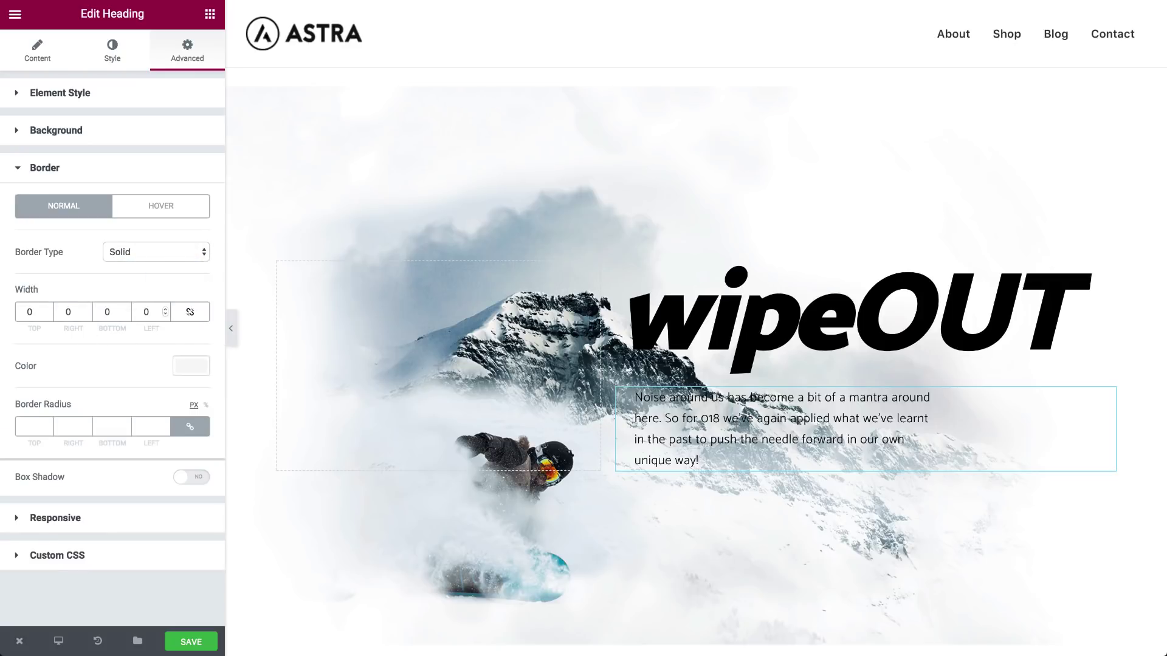
pyautogui.write('4')
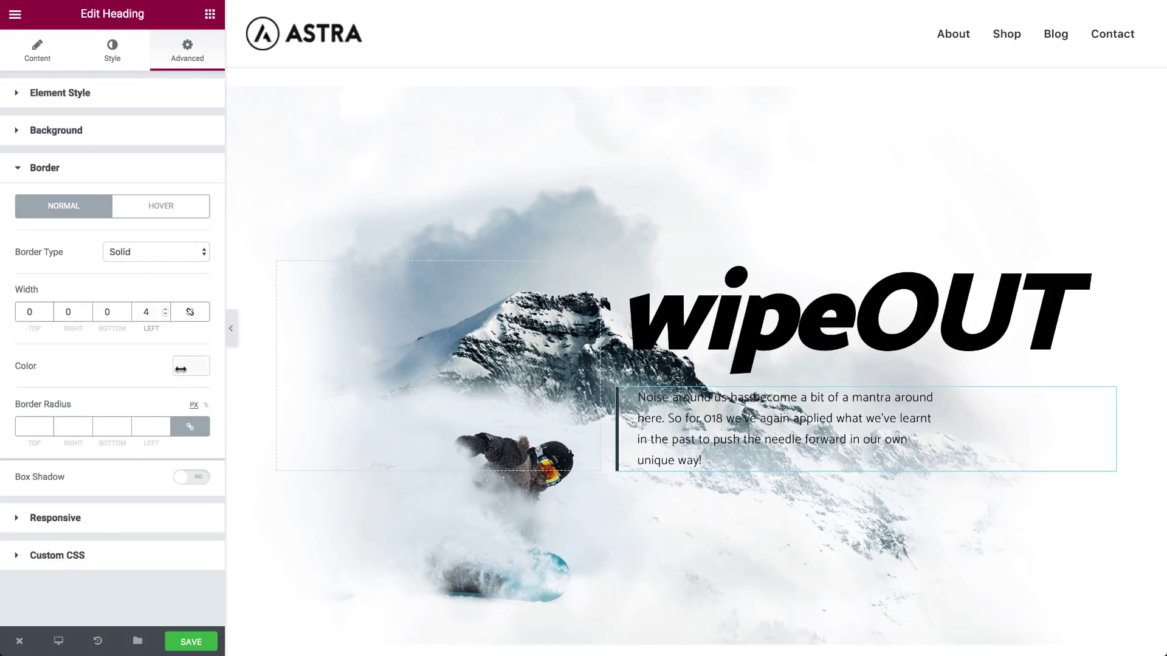
pyautogui.click(180, 371)
pyautogui.click(43, 540)
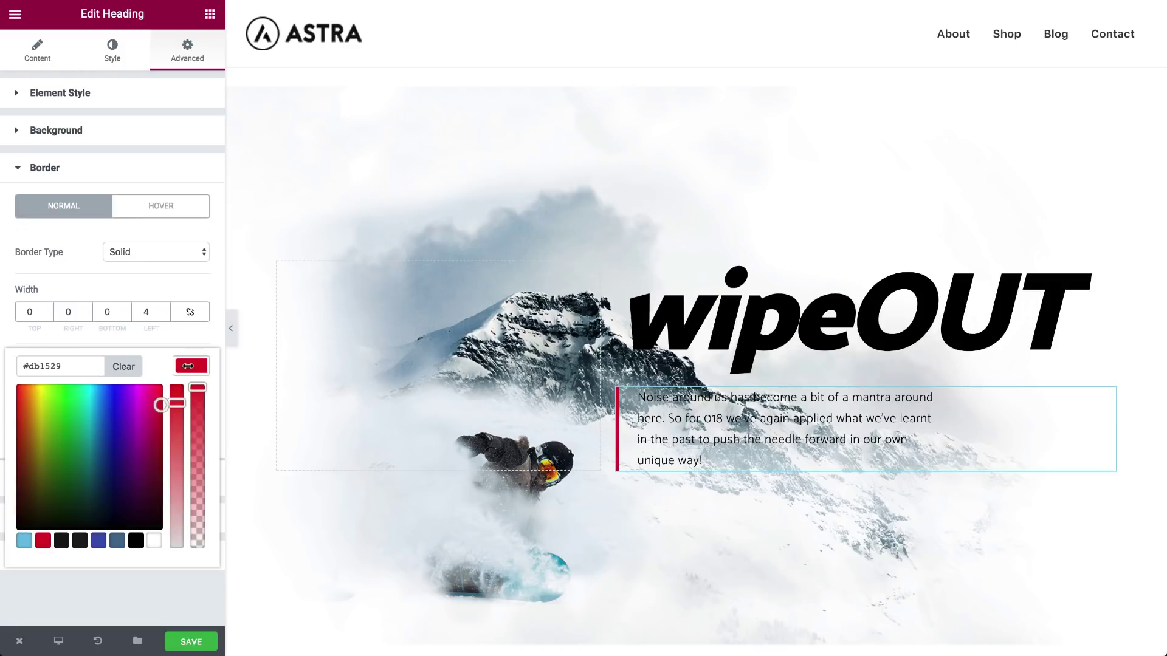
pyautogui.click(188, 365)
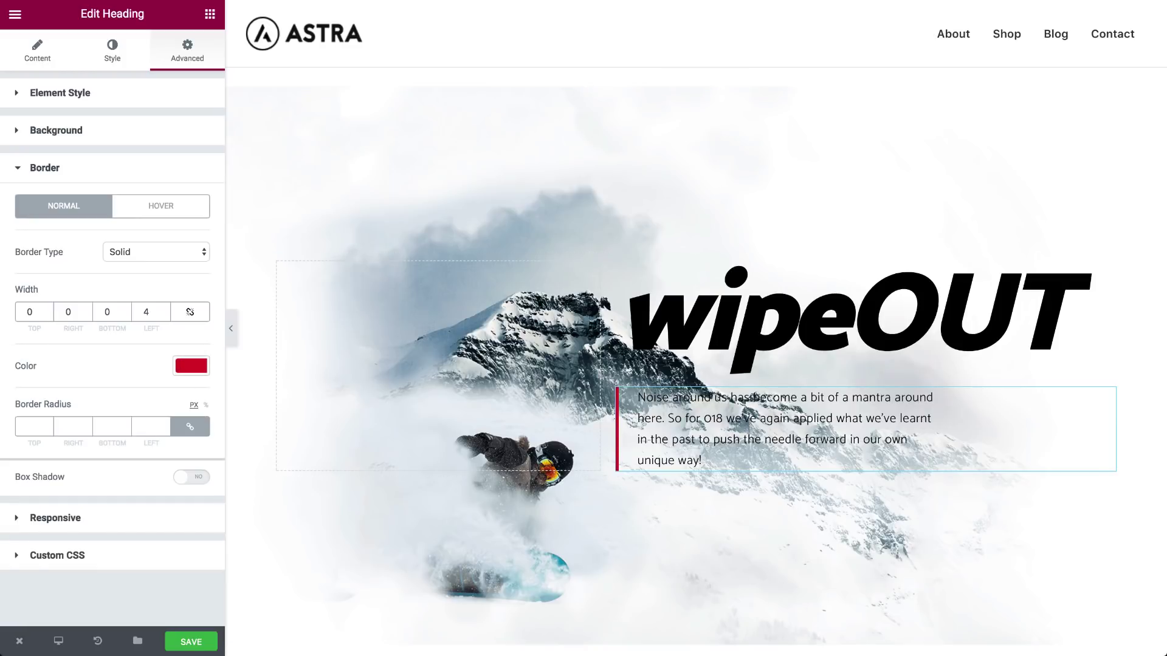
# Step: Set the paragraph's top margin to 40 px
pyautogui.click(60, 93)
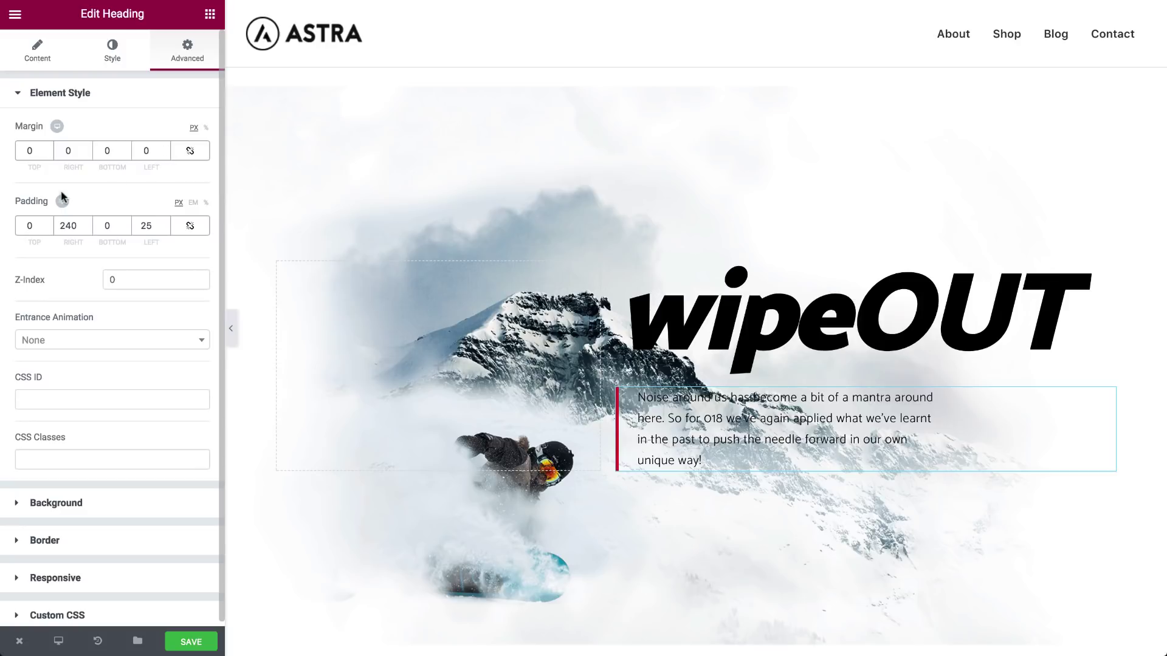
pyautogui.doubleClick(29, 151)
pyautogui.write('40')
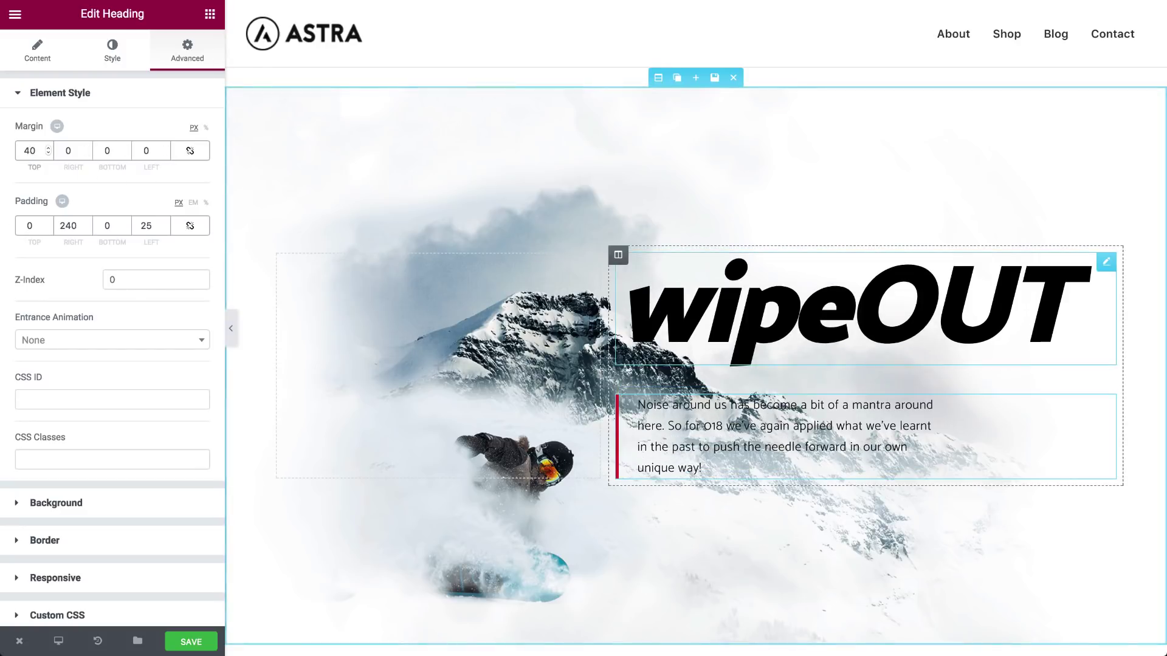
# Step: Give the wipeOUT heading a 330 px top margin and a 200 px top padding
pyautogui.click(1106, 262)
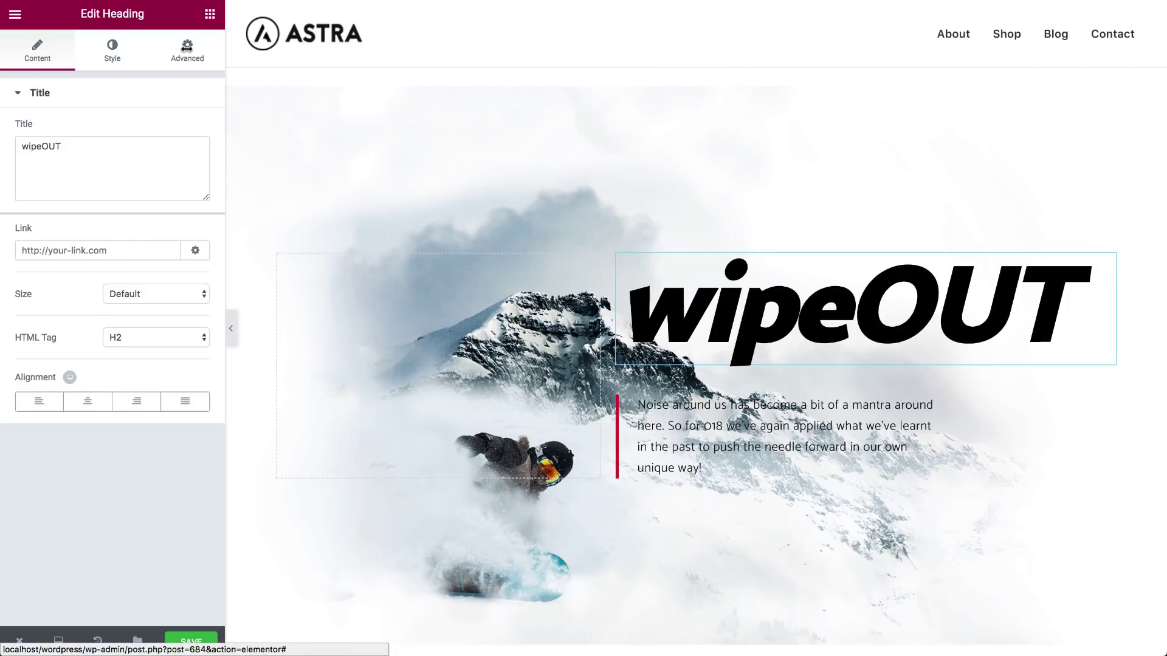
pyautogui.click(187, 51)
pyautogui.write('330')
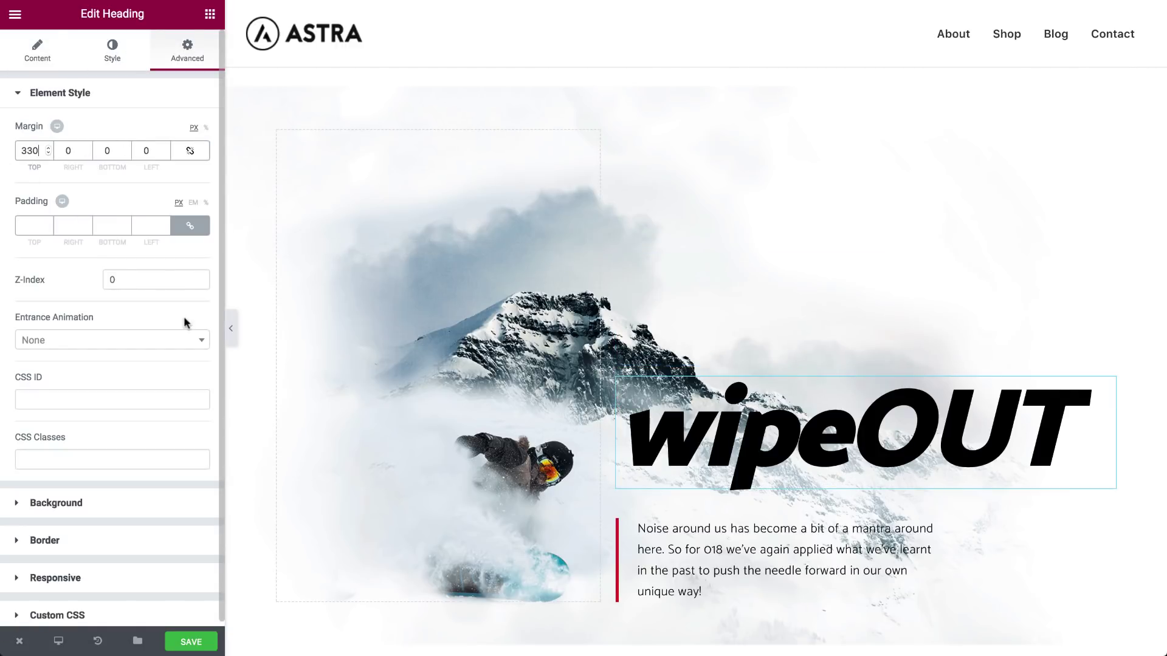
pyautogui.click(189, 226)
pyautogui.click(25, 228)
pyautogui.press('super+a')
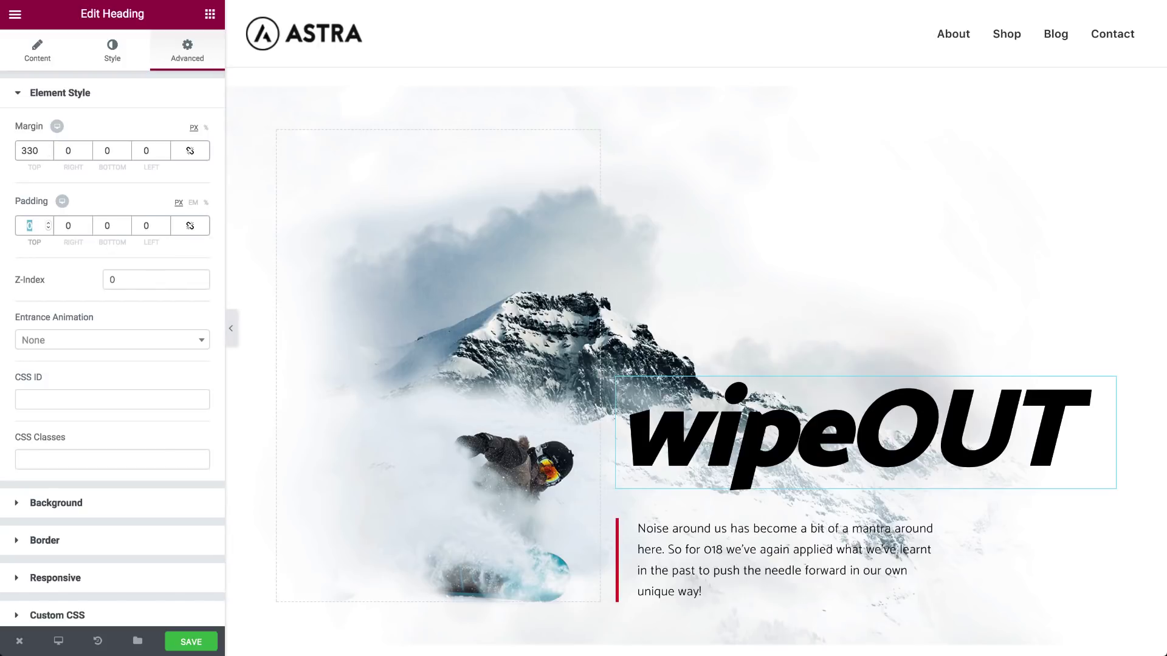
pyautogui.write('200')
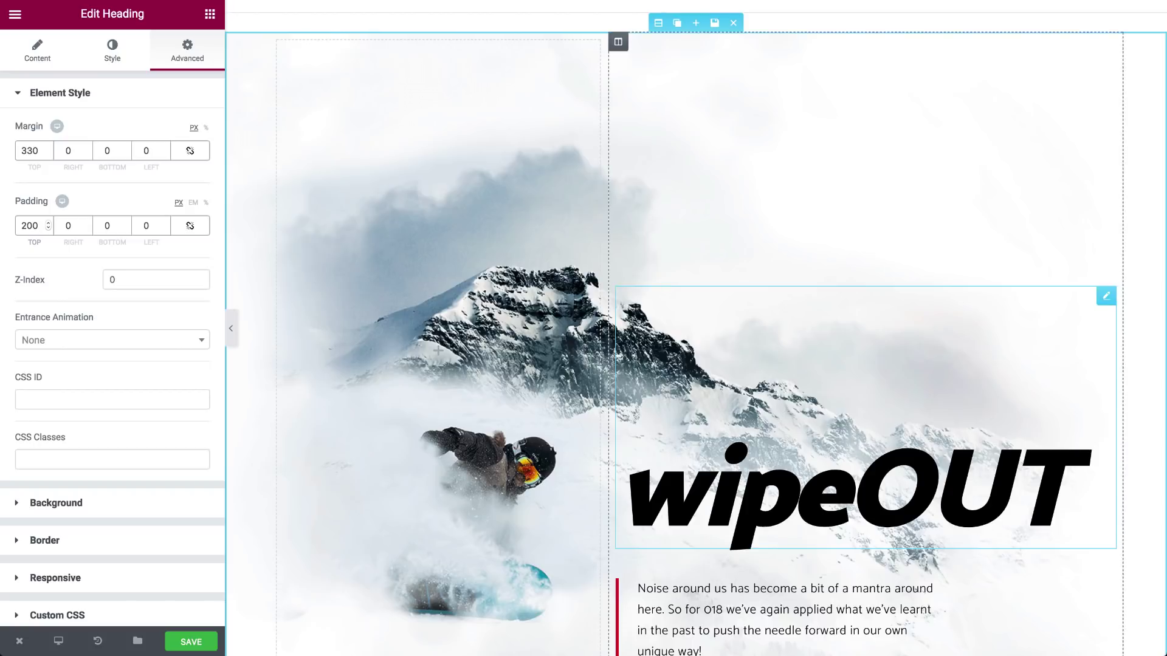
pyautogui.click(210, 14)
# Step: Add an image widget above the intro paragraph showing Snow.png
pyautogui.moveTo(58, 194); pyautogui.dragTo(892, 541)
pyautogui.scroll(-3, 892, 540)
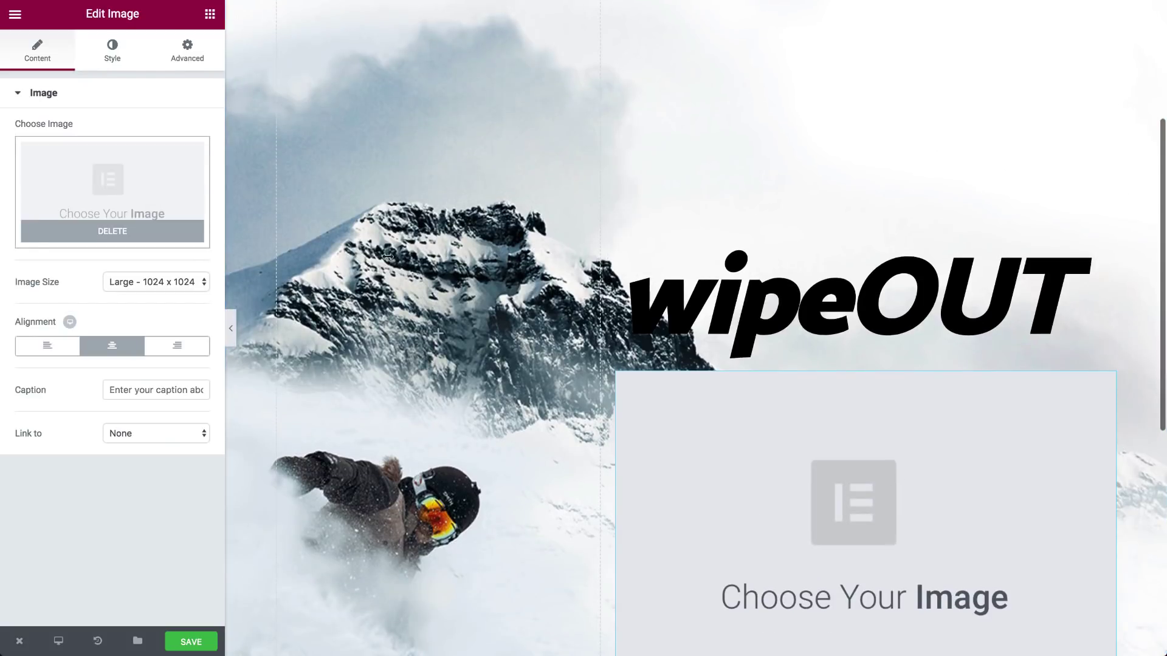
pyautogui.click(73, 191)
pyautogui.click(862, 318)
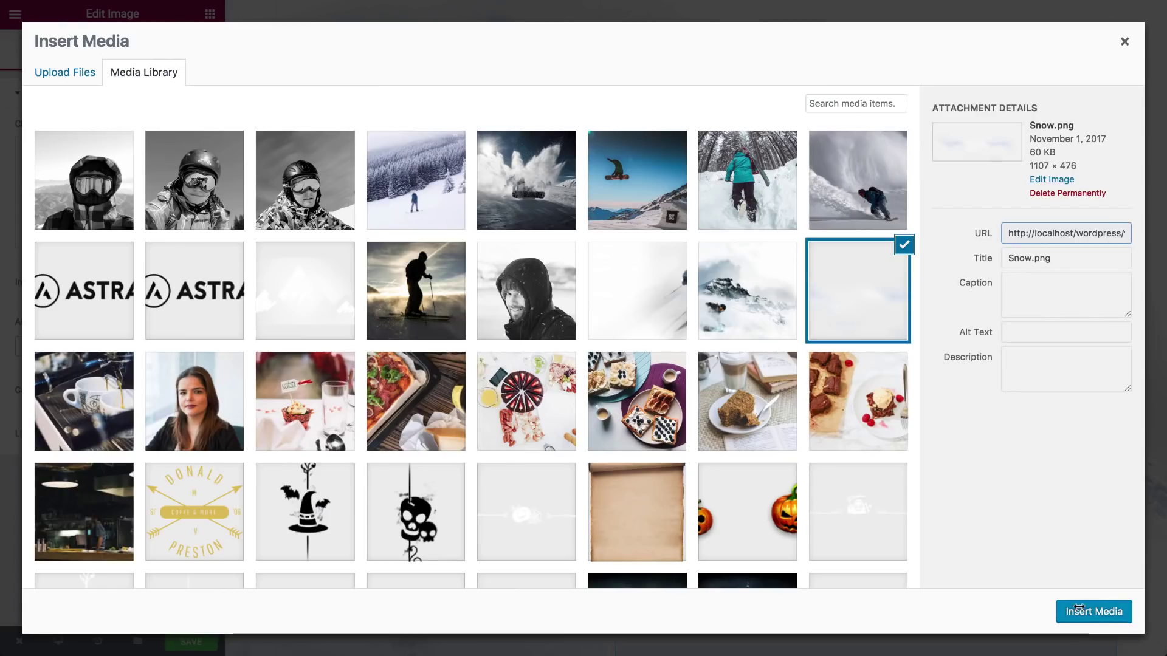
pyautogui.click(1094, 611)
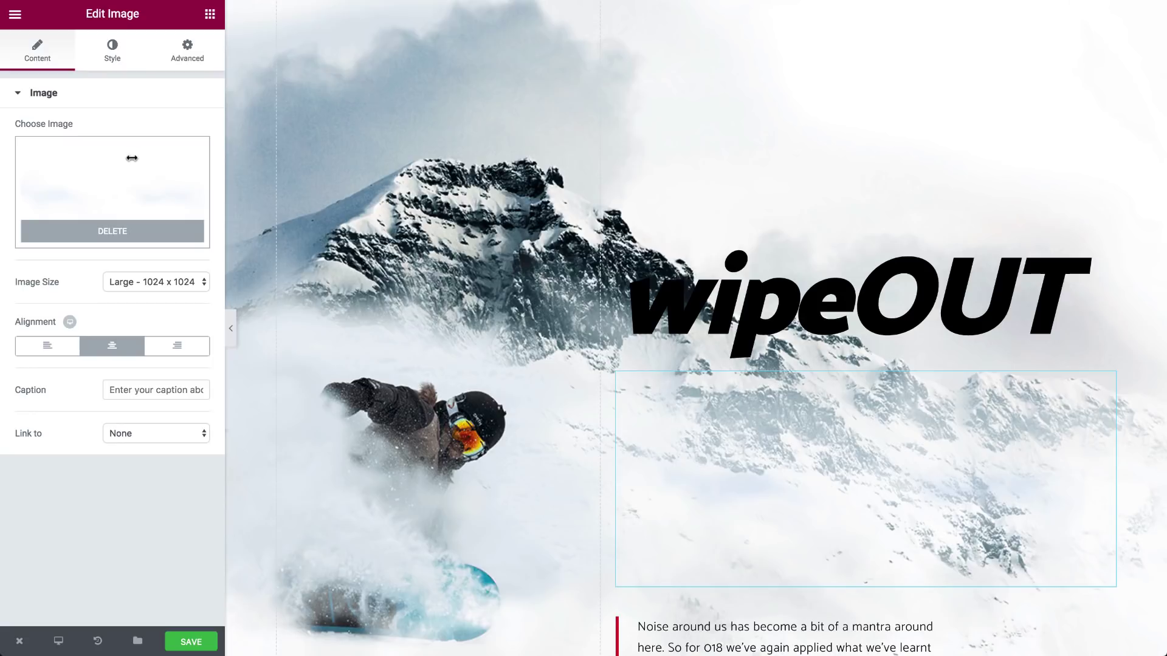
# Step: Unlink the image margins and set its top margin to -280 px
pyautogui.click(186, 52)
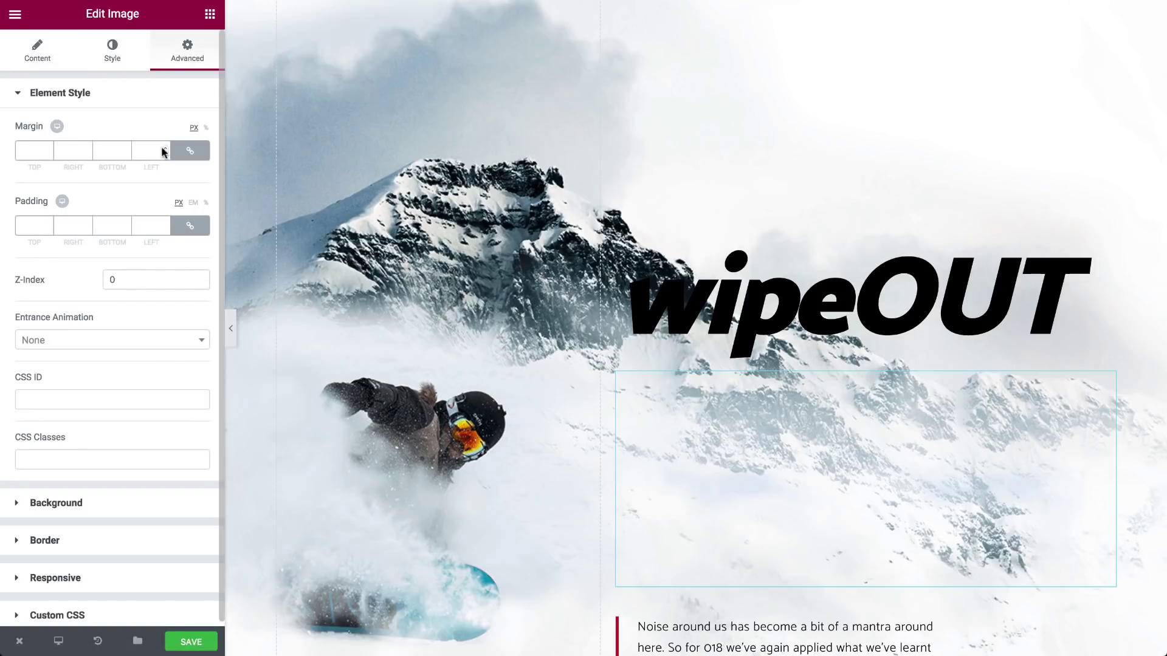
pyautogui.click(190, 151)
pyautogui.click(48, 153)
pyautogui.press('Down')
pyautogui.press('Down')
pyautogui.press('Down')
pyautogui.press('Down')
pyautogui.press('Down')
pyautogui.press('Down')
pyautogui.press('Down')
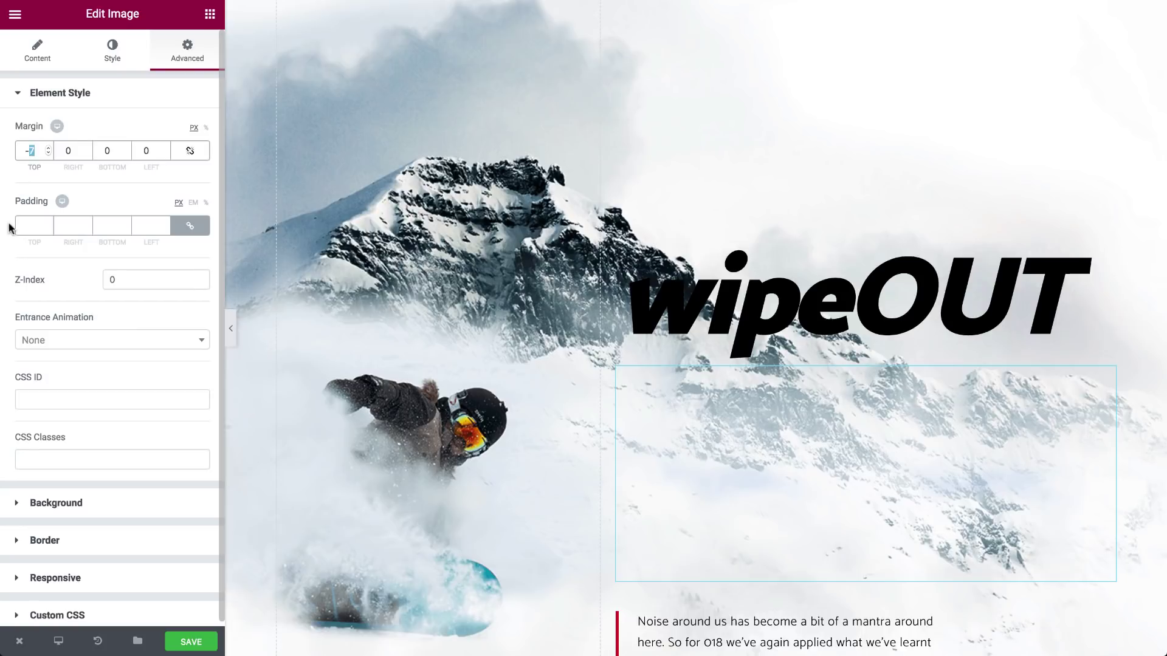
pyautogui.write('330')
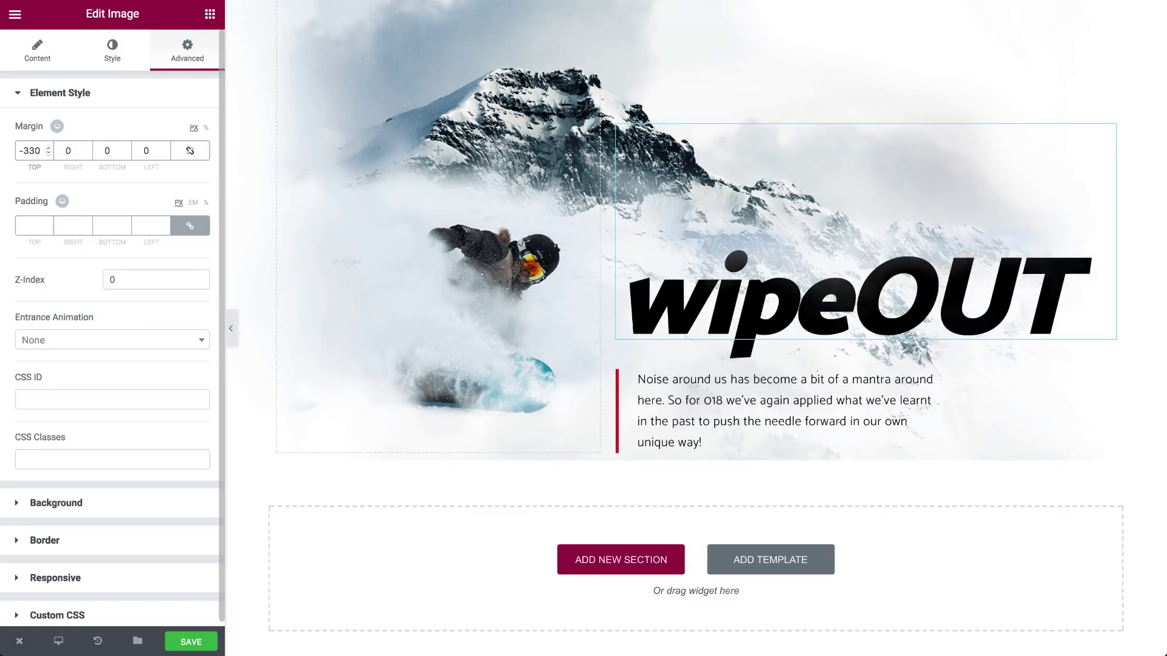
pyautogui.scroll(2, 414, 322)
pyautogui.click(50, 149)
pyautogui.moveTo(49, 149); pyautogui.dragTo(49, 149)
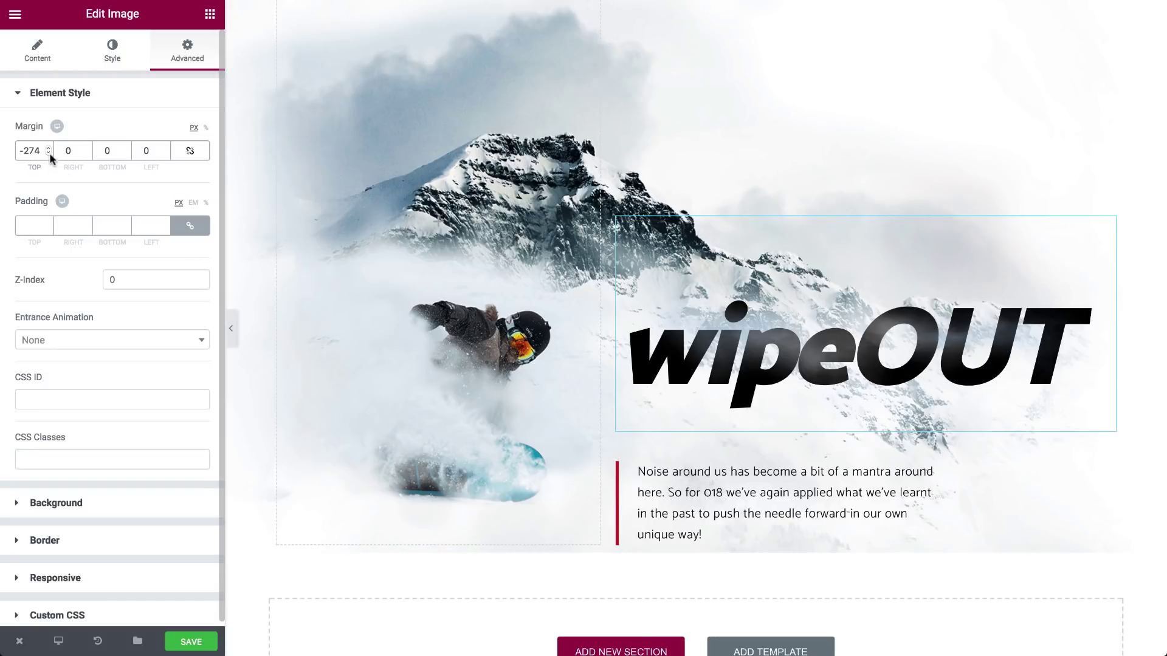
pyautogui.moveTo(49, 153); pyautogui.dragTo(49, 152)
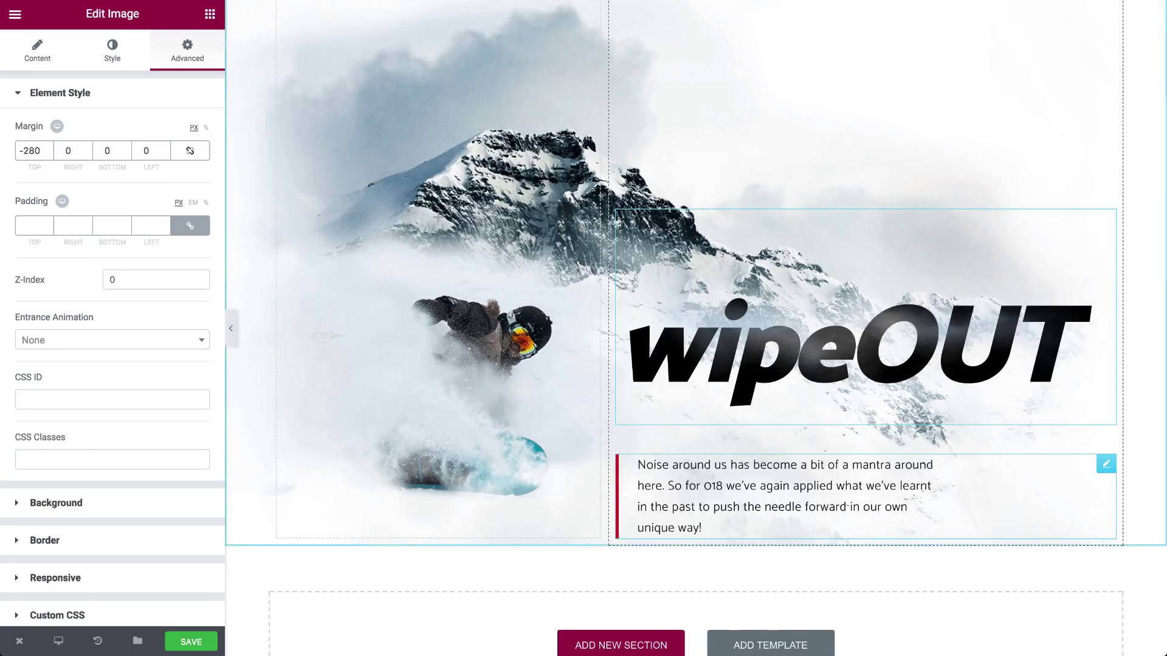
# Step: Give the intro text block an 80 px bottom margin
pyautogui.click(850, 349)
pyautogui.click(187, 52)
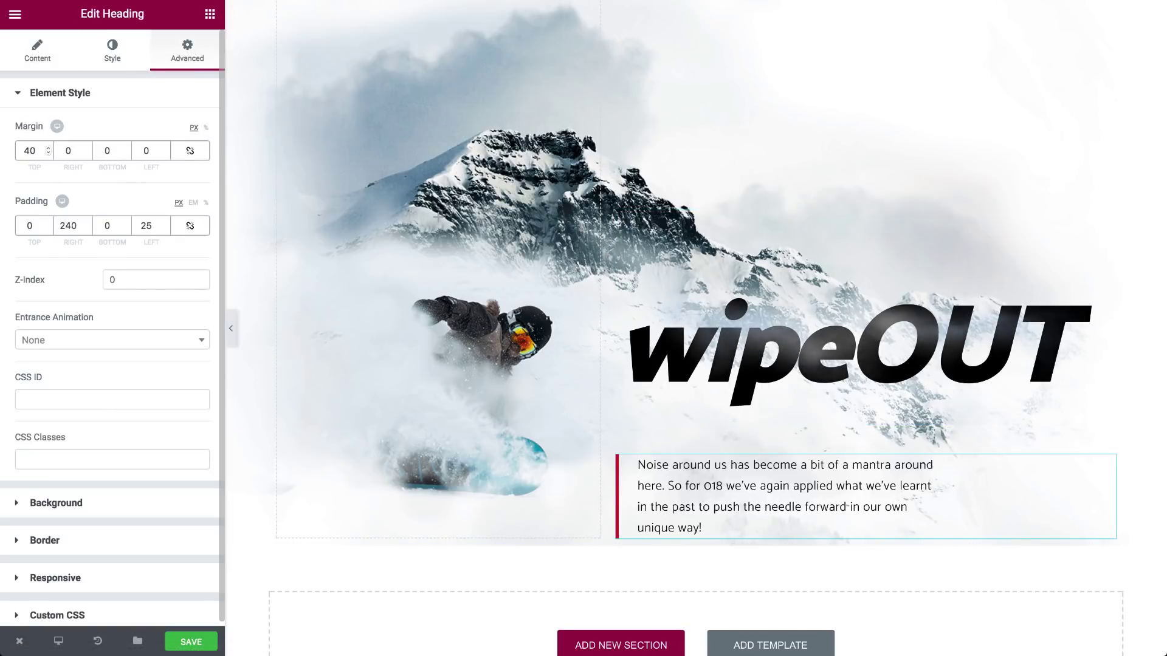
pyautogui.write('80')
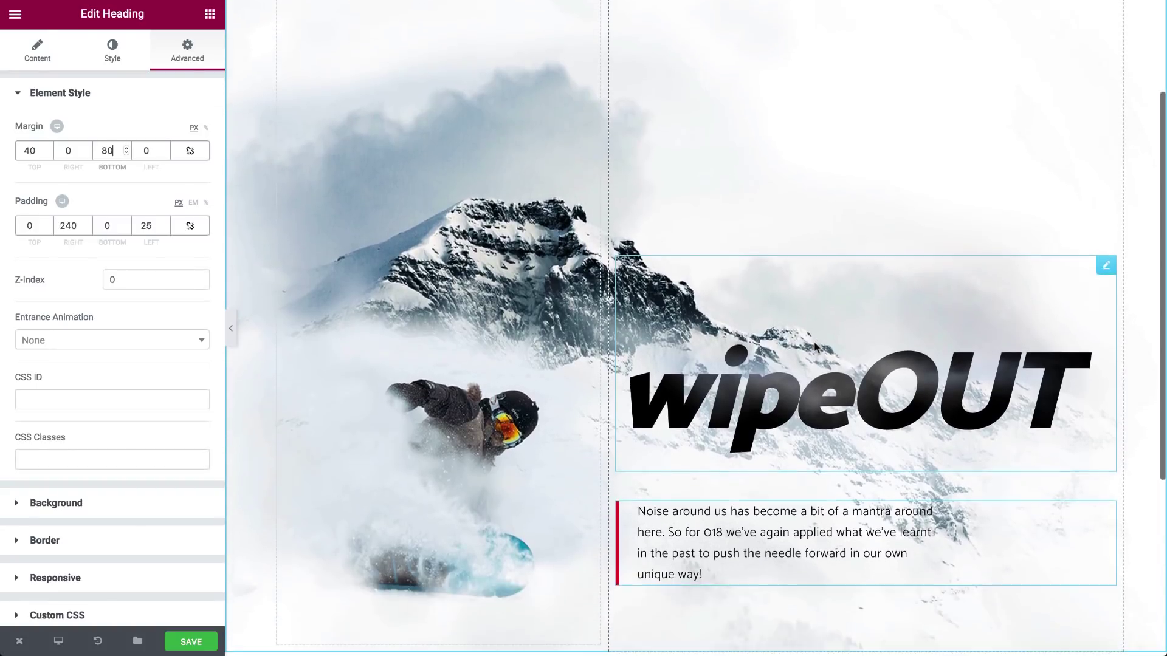
# Step: Select the right column and preview the hero full-width with the editor panel collapsed, then restore it
pyautogui.scroll(1, 740, 253)
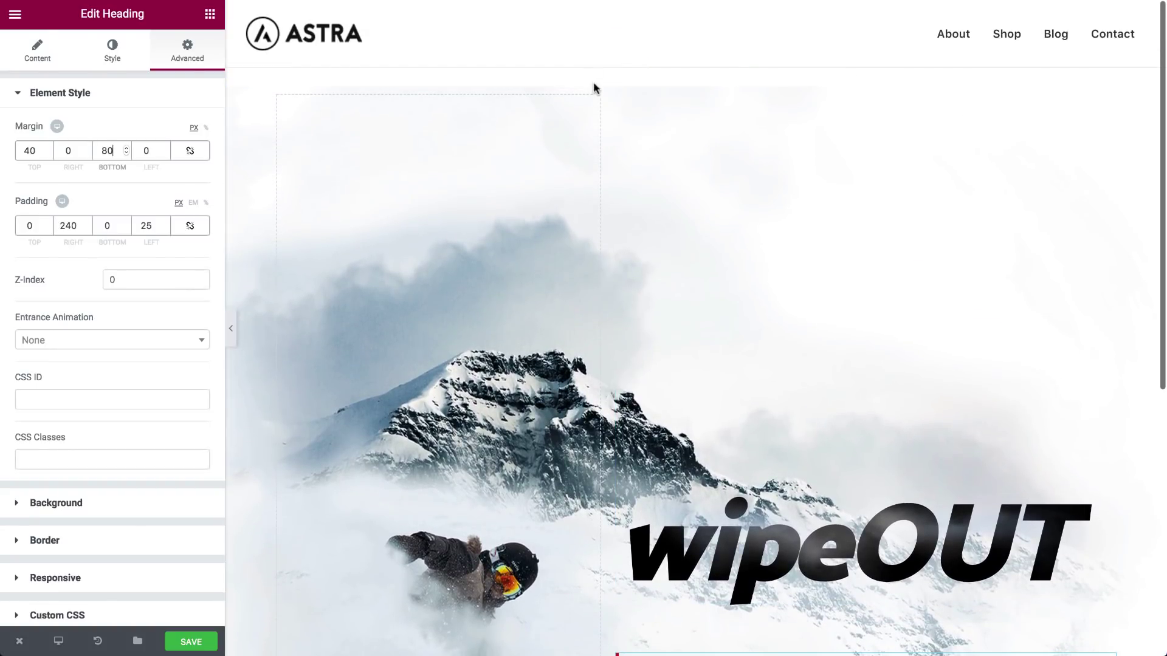
pyautogui.click(618, 96)
pyautogui.scroll(-1, 694, 249)
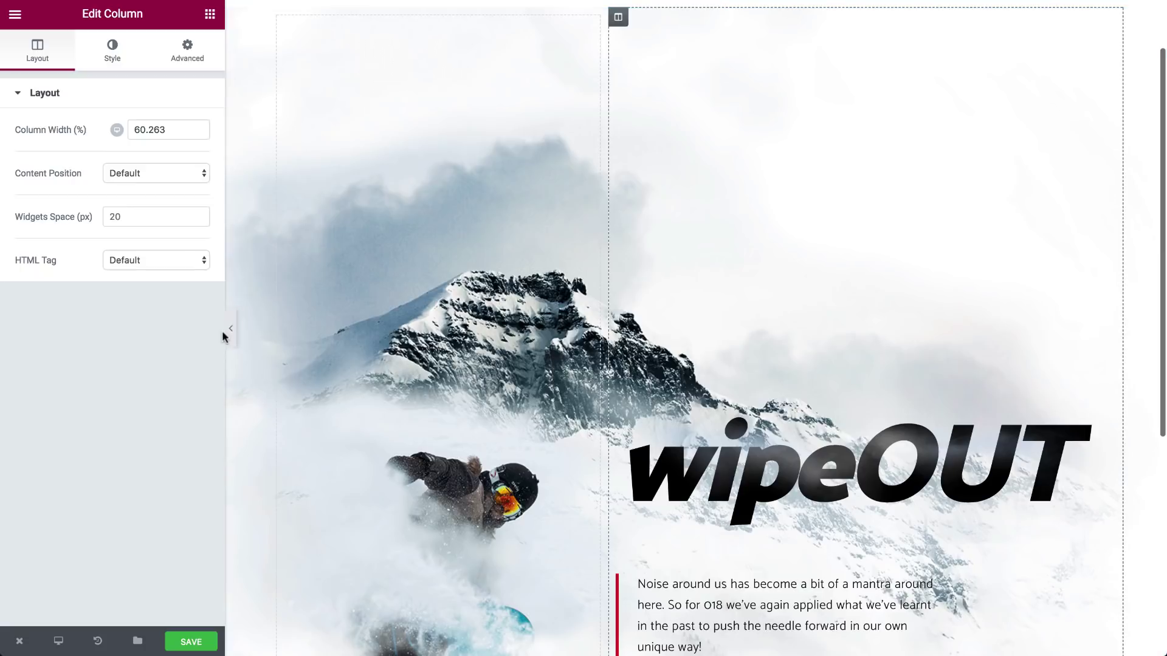
pyautogui.click(230, 328)
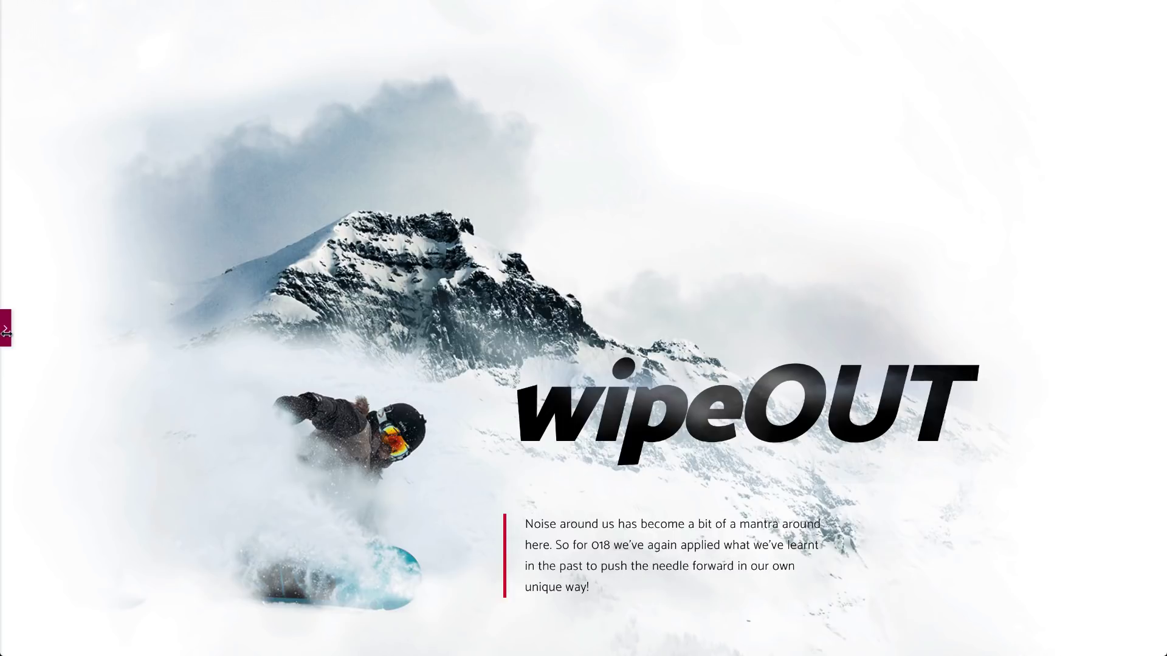
pyautogui.click(5, 331)
# Step: Give the intro paragraph a radial gradient background under Advanced > Background
pyautogui.click(638, 472)
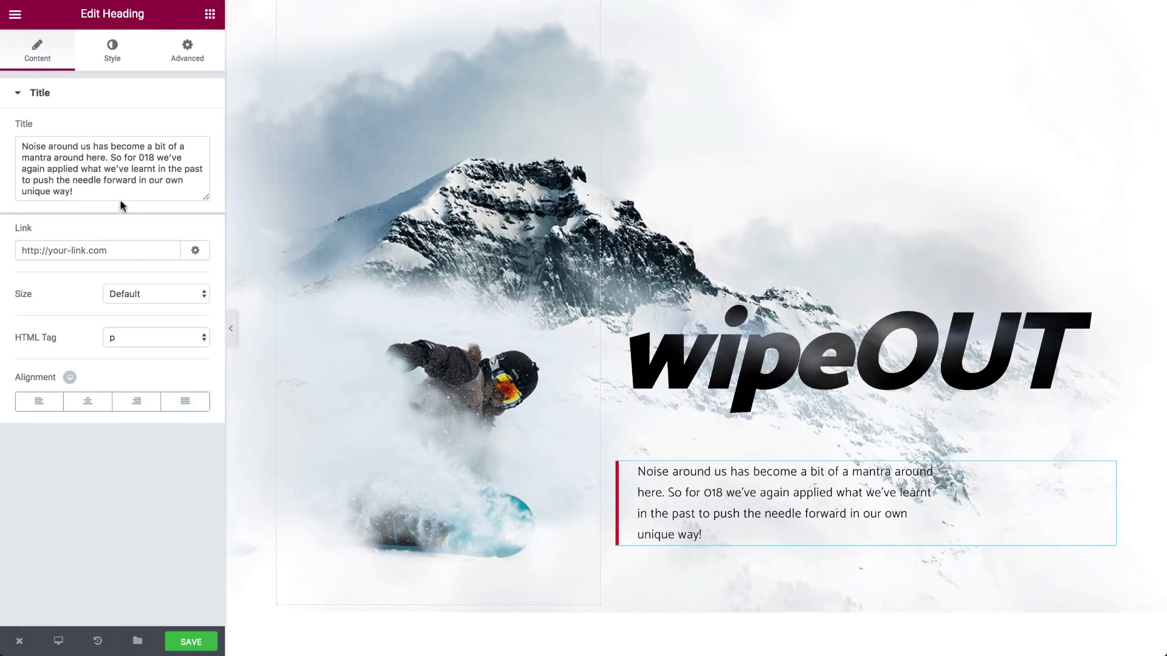
pyautogui.click(113, 61)
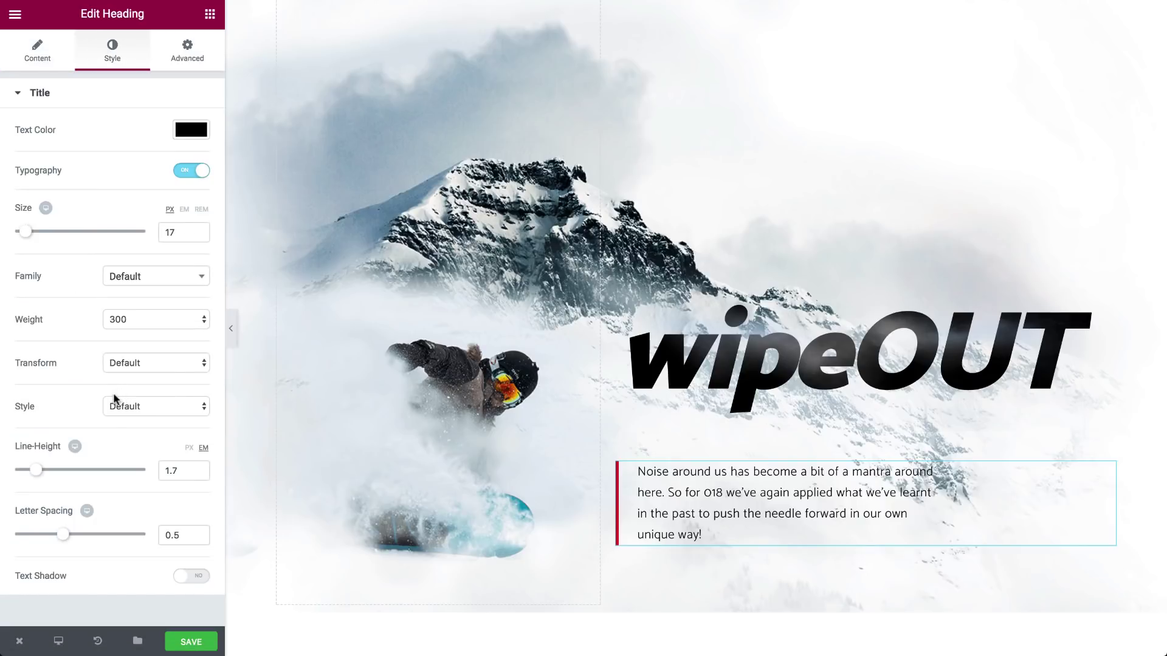
pyautogui.click(194, 66)
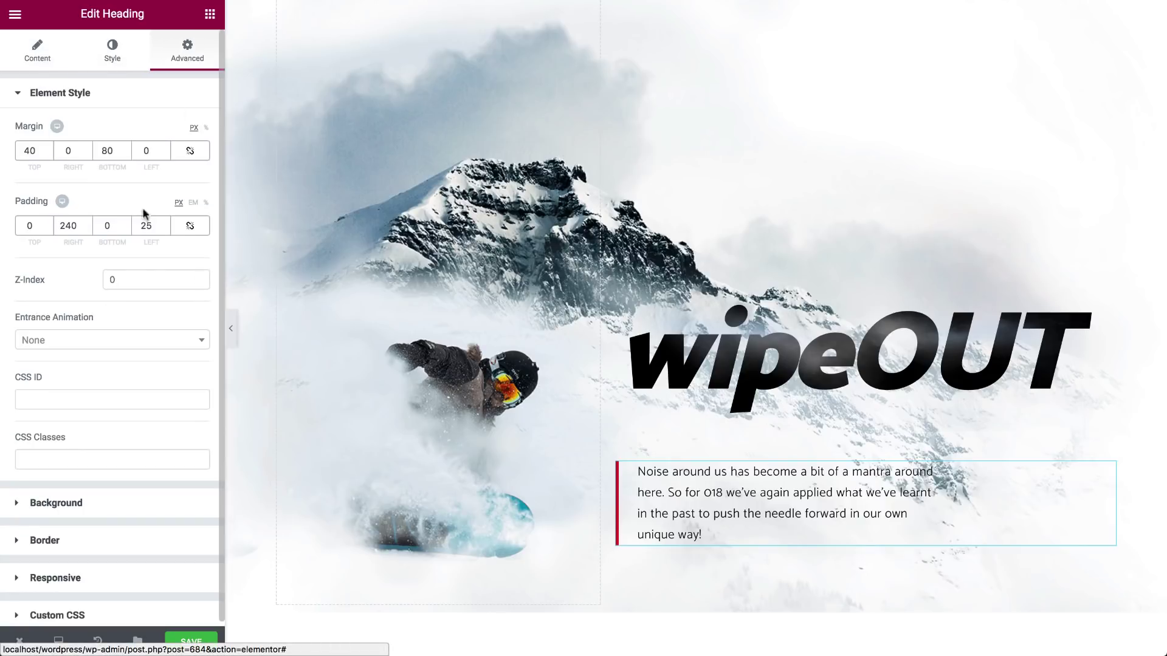
pyautogui.click(54, 498)
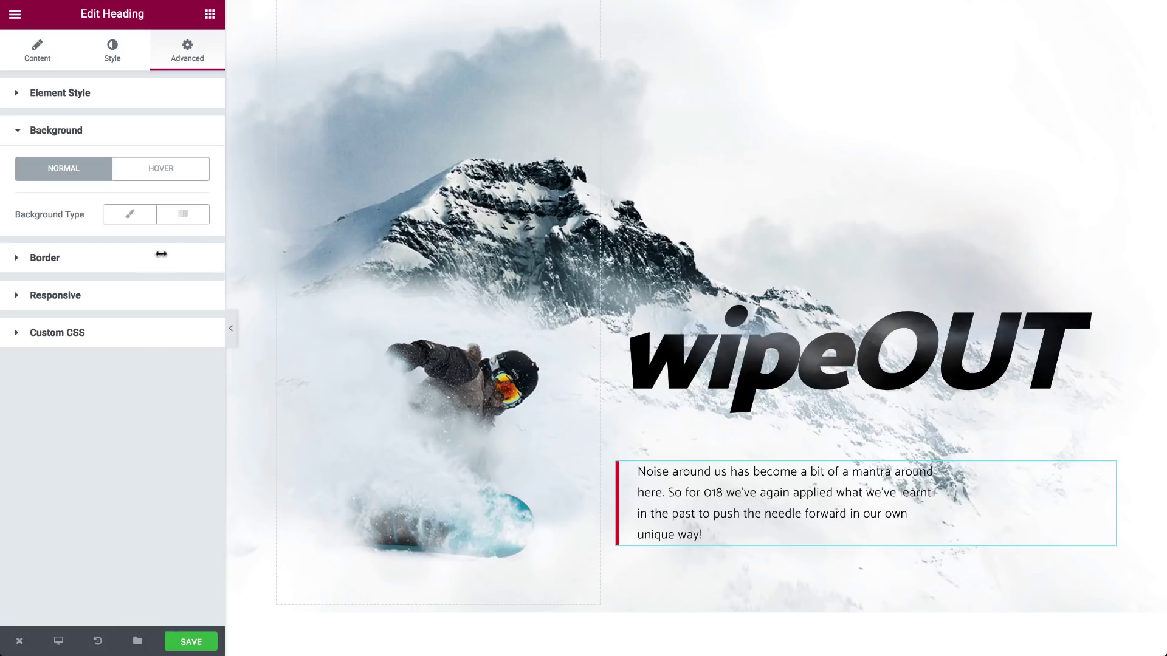
pyautogui.click(182, 214)
pyautogui.click(193, 260)
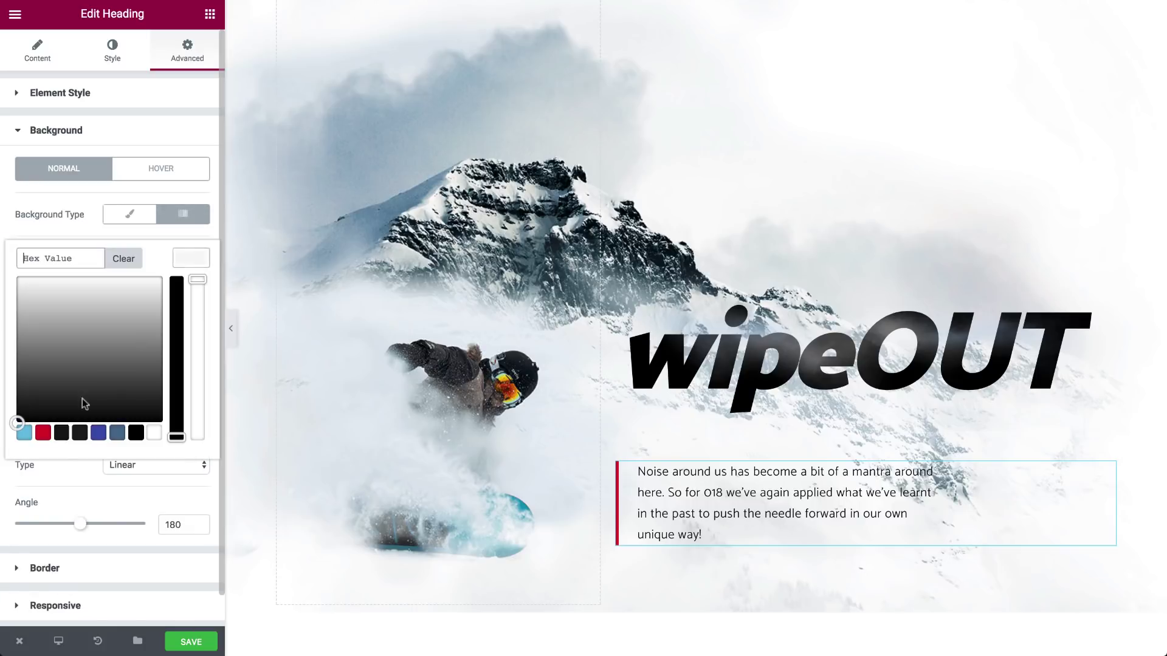
pyautogui.click(148, 312)
pyautogui.click(91, 463)
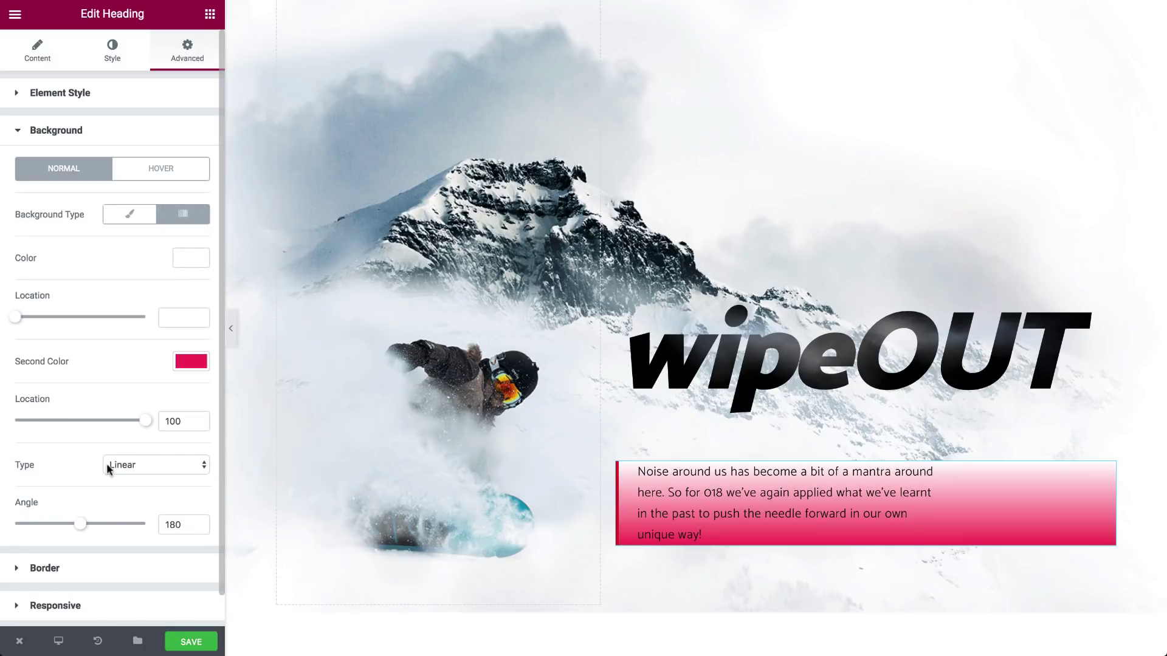
pyautogui.click(147, 464)
pyautogui.click(141, 472)
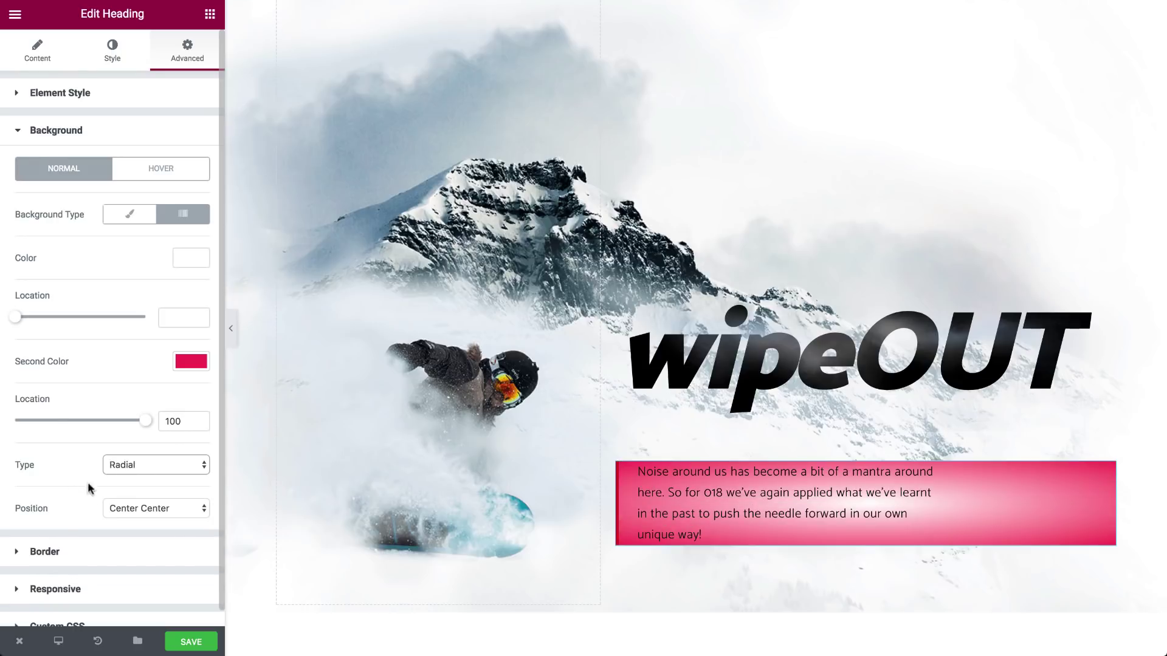
# Step: Set the gradient's first location to 31, keeping the second stop at 100
pyautogui.moveTo(15, 319); pyautogui.dragTo(50, 316)
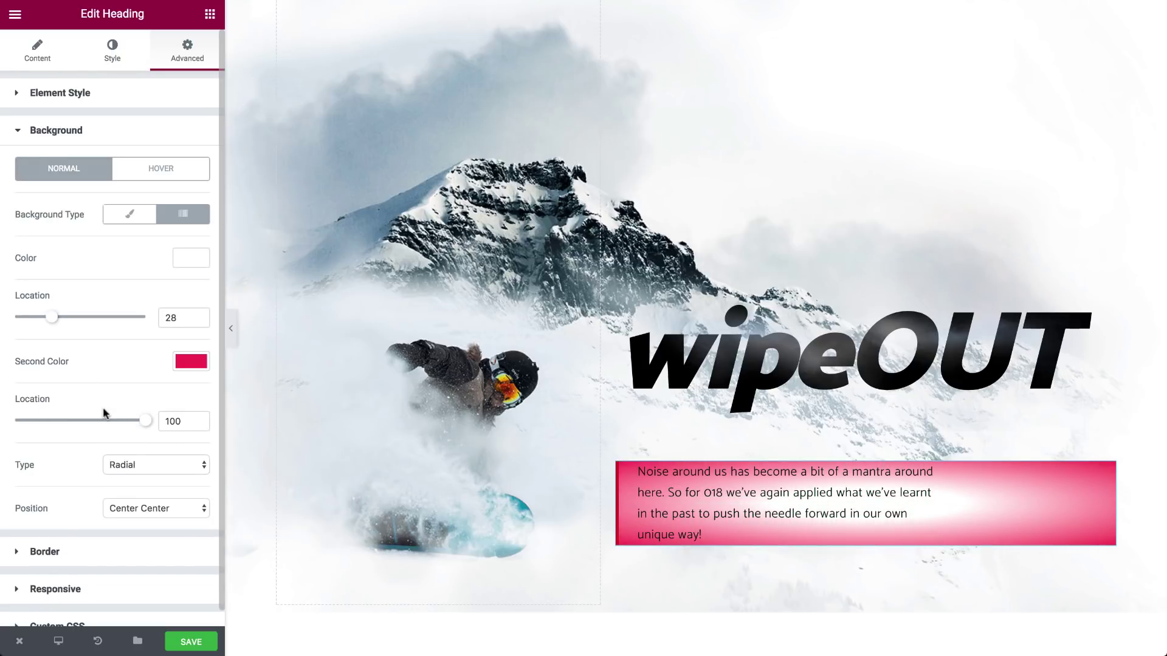
pyautogui.moveTo(140, 421)
pyautogui.mouseDown()
pyautogui.moveTo(115, 421)
pyautogui.moveTo(153, 424)
pyautogui.mouseUp()
pyautogui.moveTo(52, 317); pyautogui.dragTo(57, 317)
pyautogui.moveTo(134, 420)
pyautogui.mouseDown()
pyautogui.moveTo(119, 421)
pyautogui.moveTo(146, 422)
pyautogui.mouseUp()
# Step: Make both gradient colours transparent, previewing the hero after each change
pyautogui.click(189, 359)
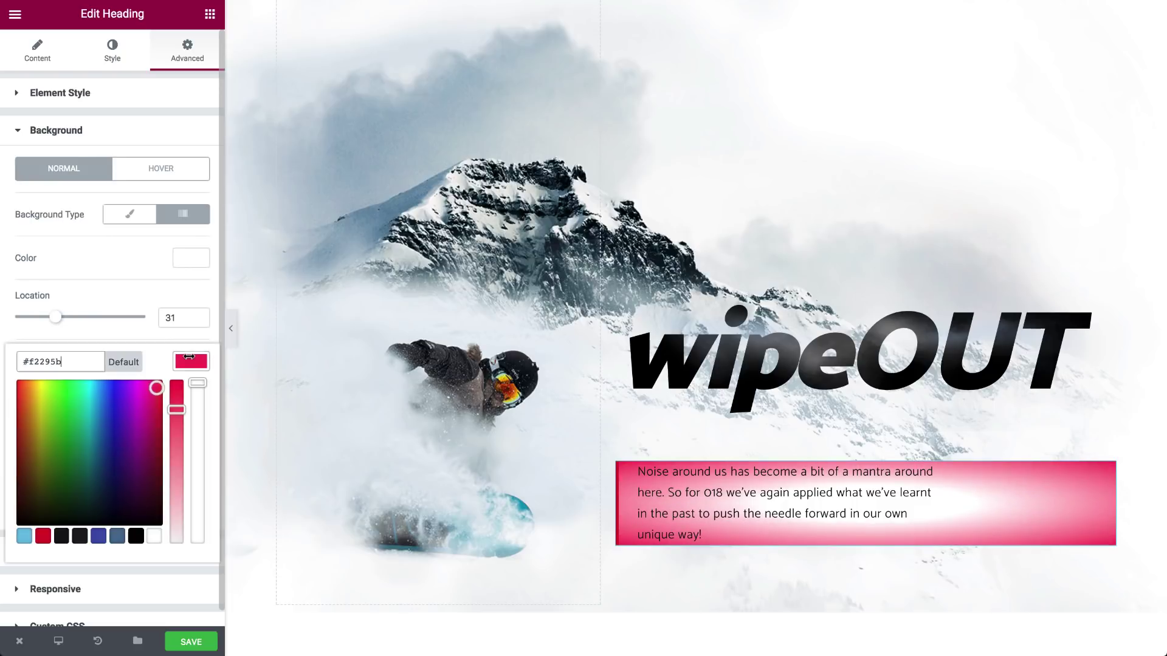
pyautogui.moveTo(198, 389); pyautogui.dragTo(198, 554)
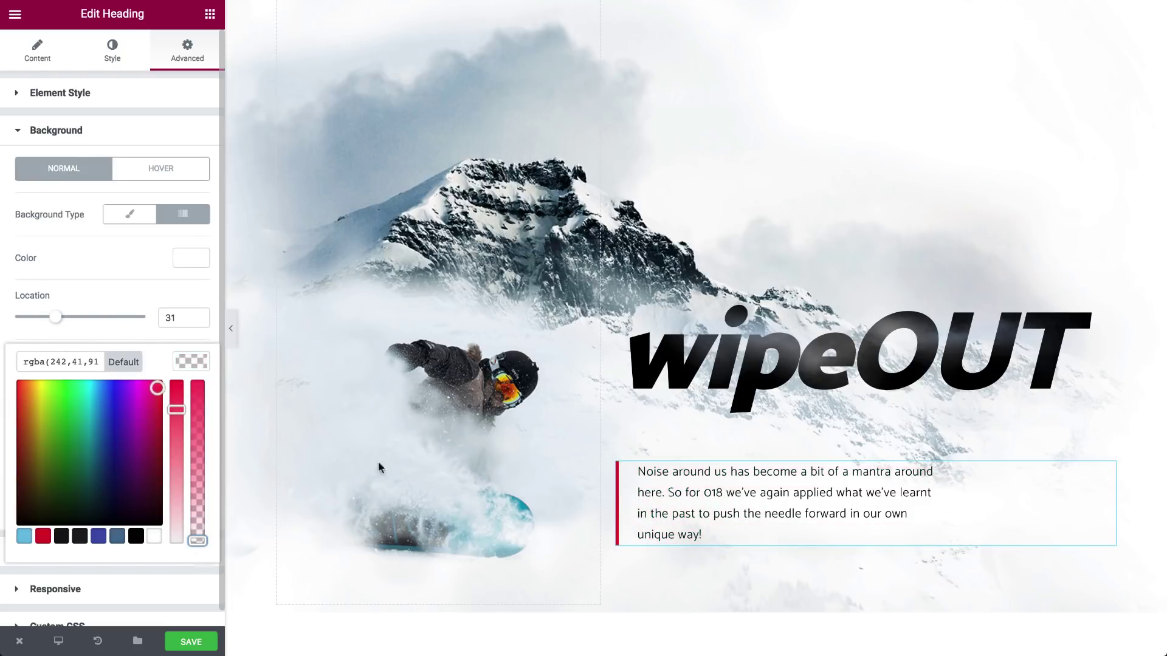
pyautogui.click(231, 329)
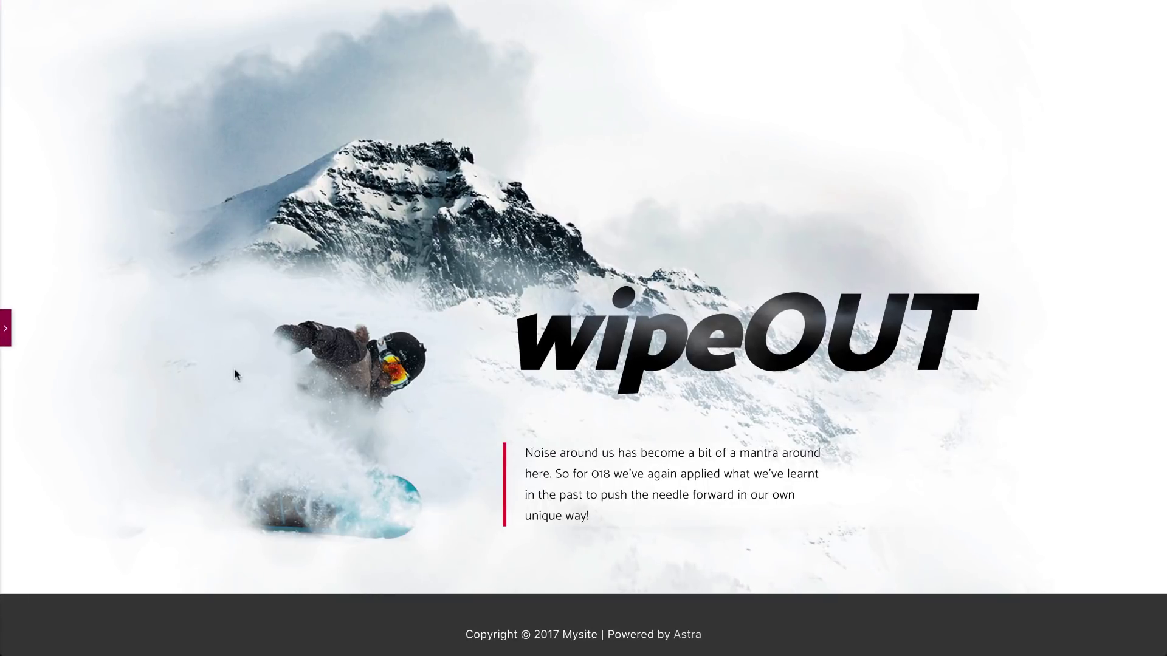
pyautogui.click(8, 340)
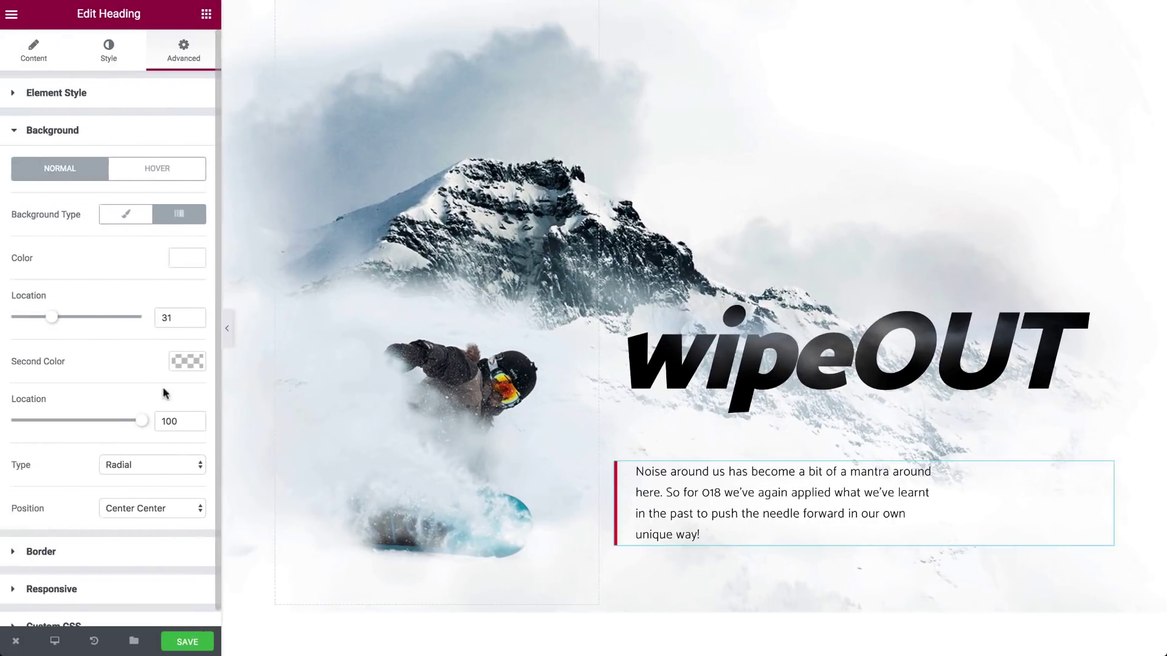
pyautogui.click(188, 253)
pyautogui.moveTo(196, 279); pyautogui.dragTo(196, 314)
pyautogui.click(222, 322)
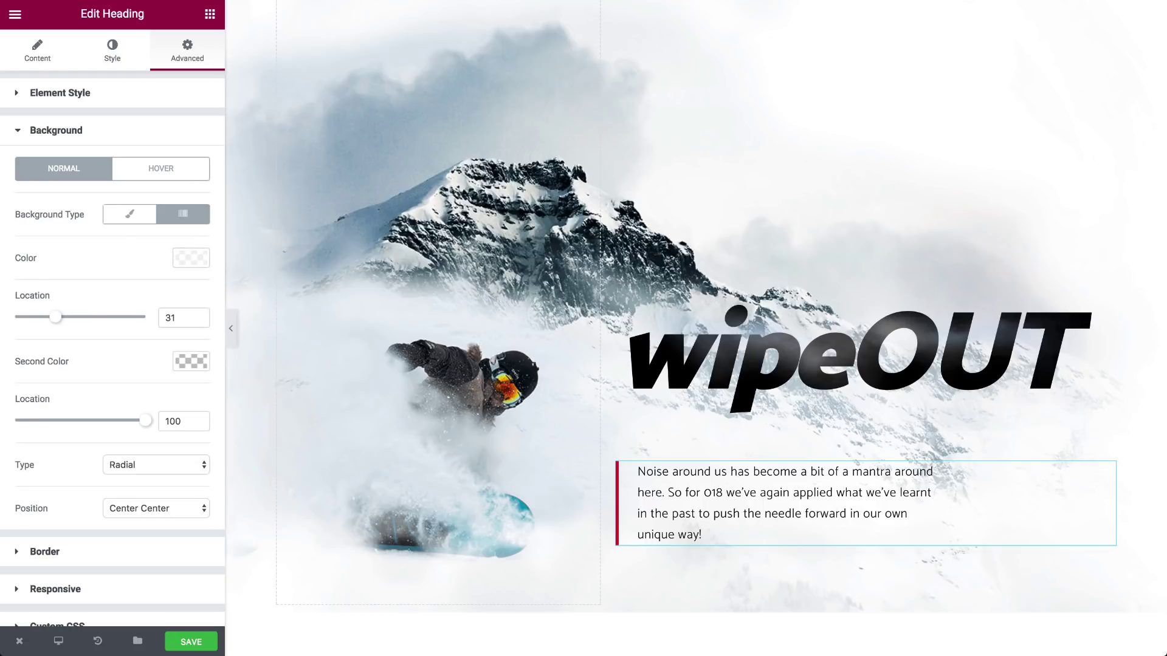
pyautogui.click(231, 328)
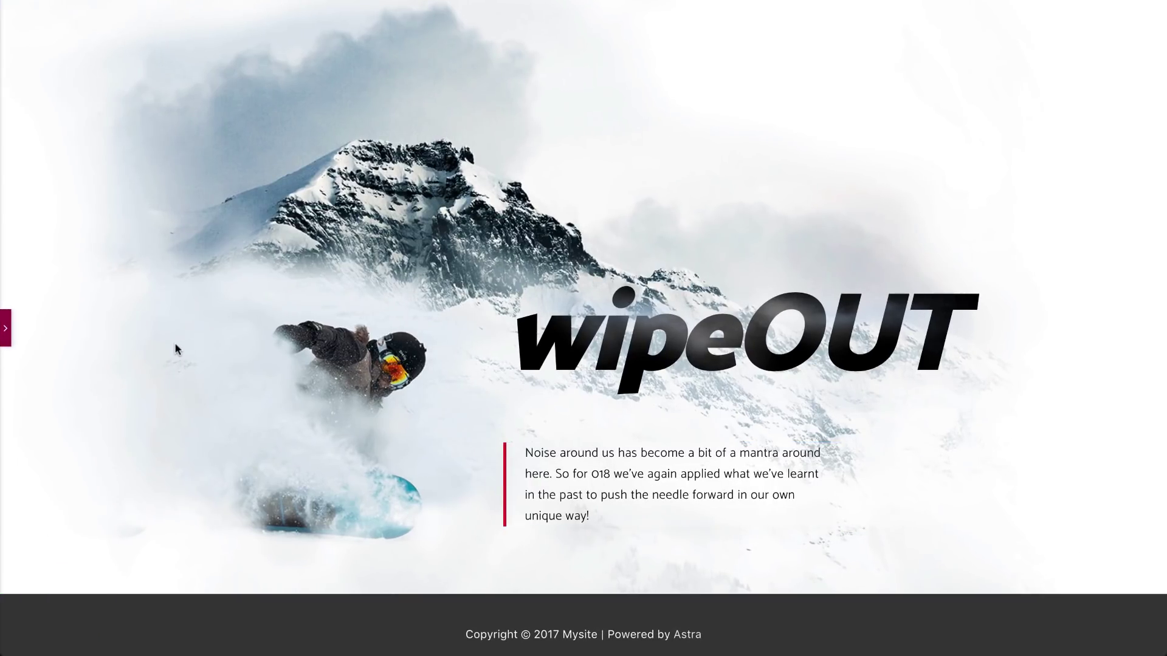
pyautogui.click(6, 330)
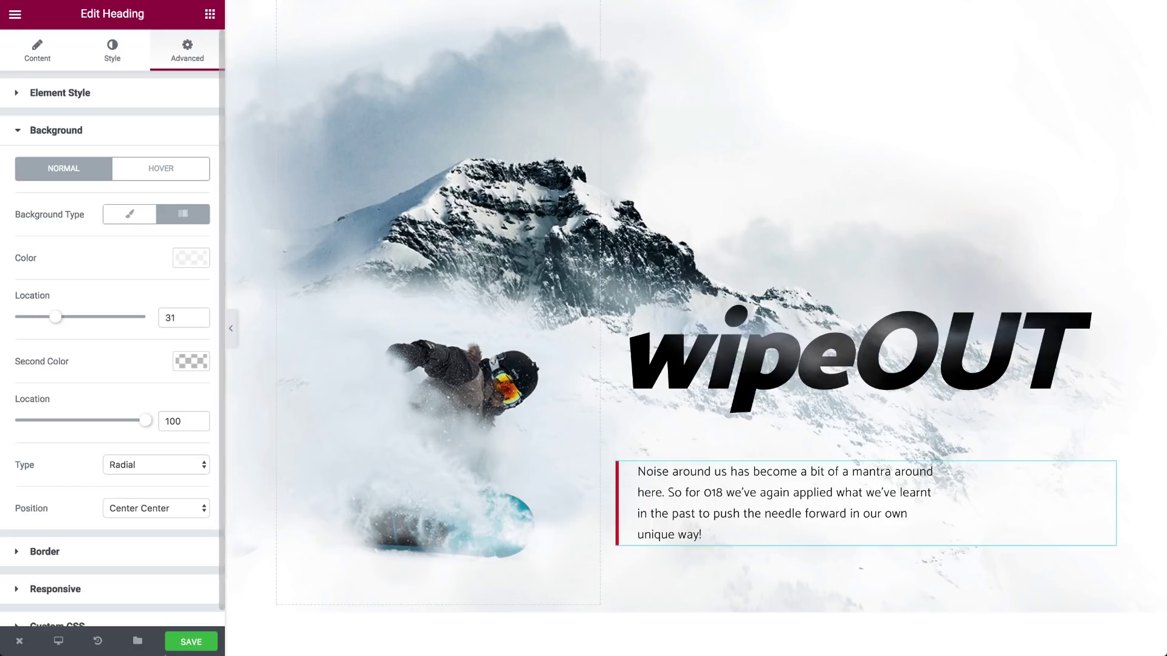
# Step: Save the Elementor page
pyautogui.click(191, 642)
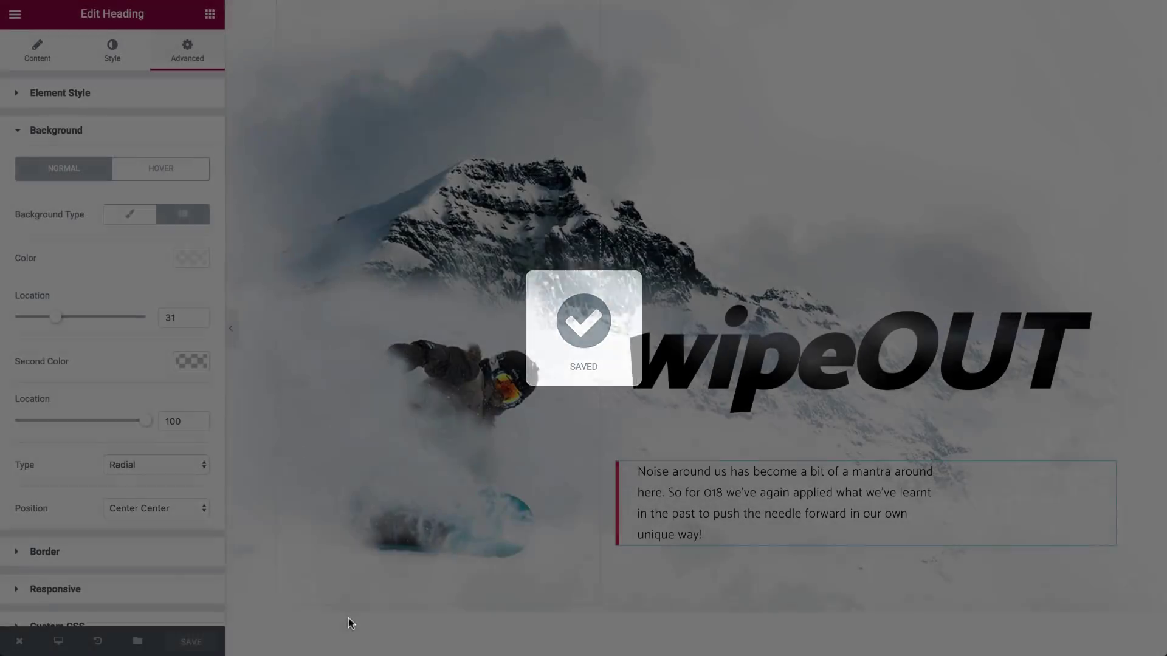
pyautogui.scroll(-2, 817, 522)
pyautogui.scroll(-5, 816, 523)
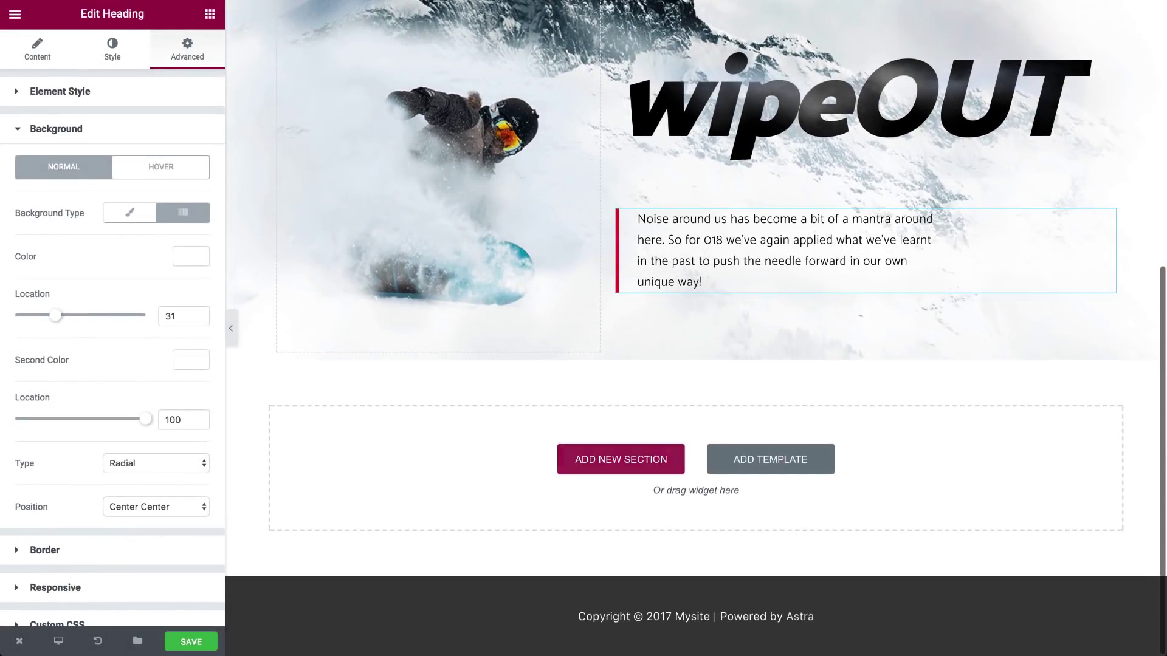
# Step: Add a single-column section below the hero with a 549 px minimum height
pyautogui.click(638, 465)
pyautogui.click(492, 503)
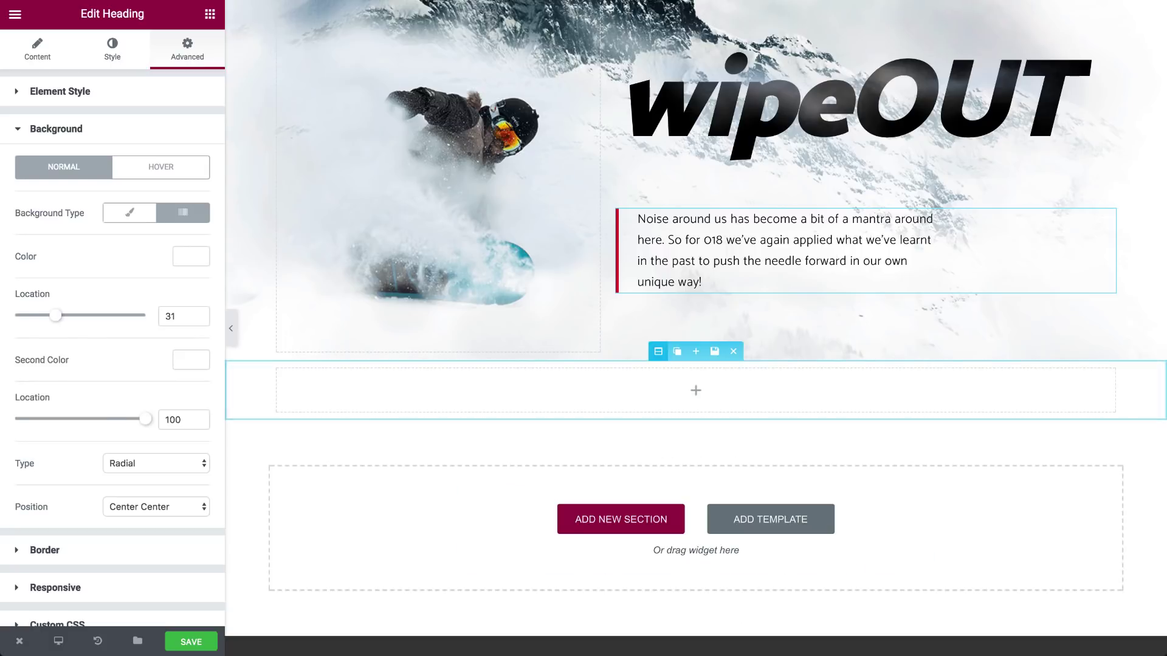
pyautogui.click(131, 316)
pyautogui.click(126, 344)
pyautogui.moveTo(51, 380); pyautogui.dragTo(64, 381)
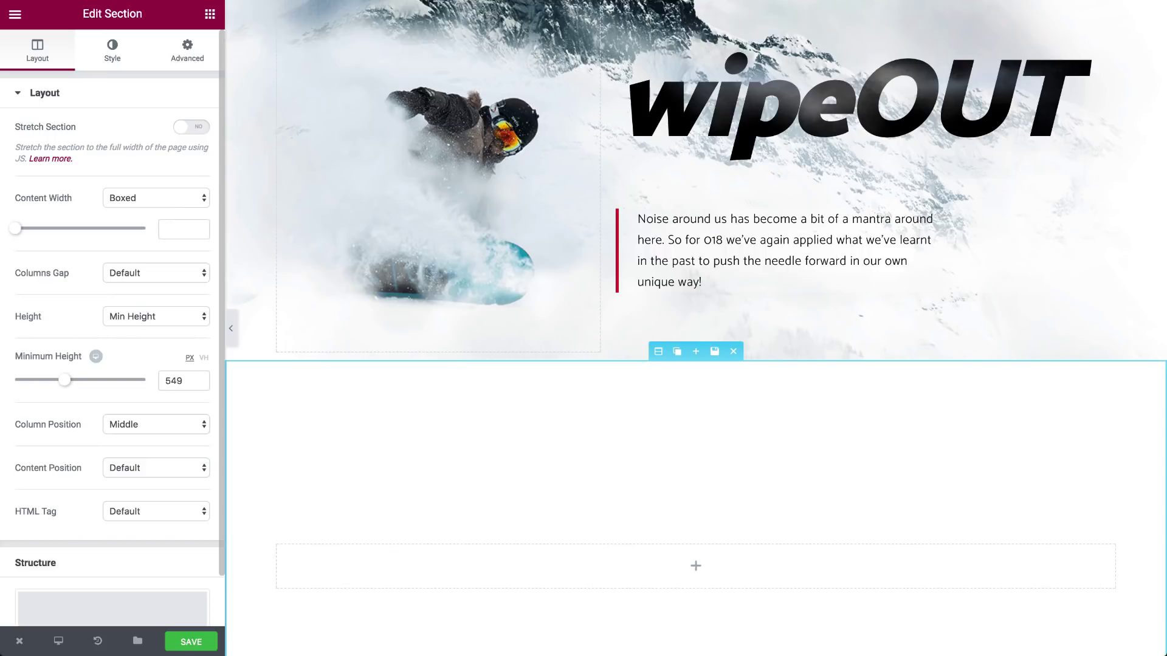
# Step: Give the section a Classic #151515 background and drop a heading widget into it
pyautogui.click(112, 52)
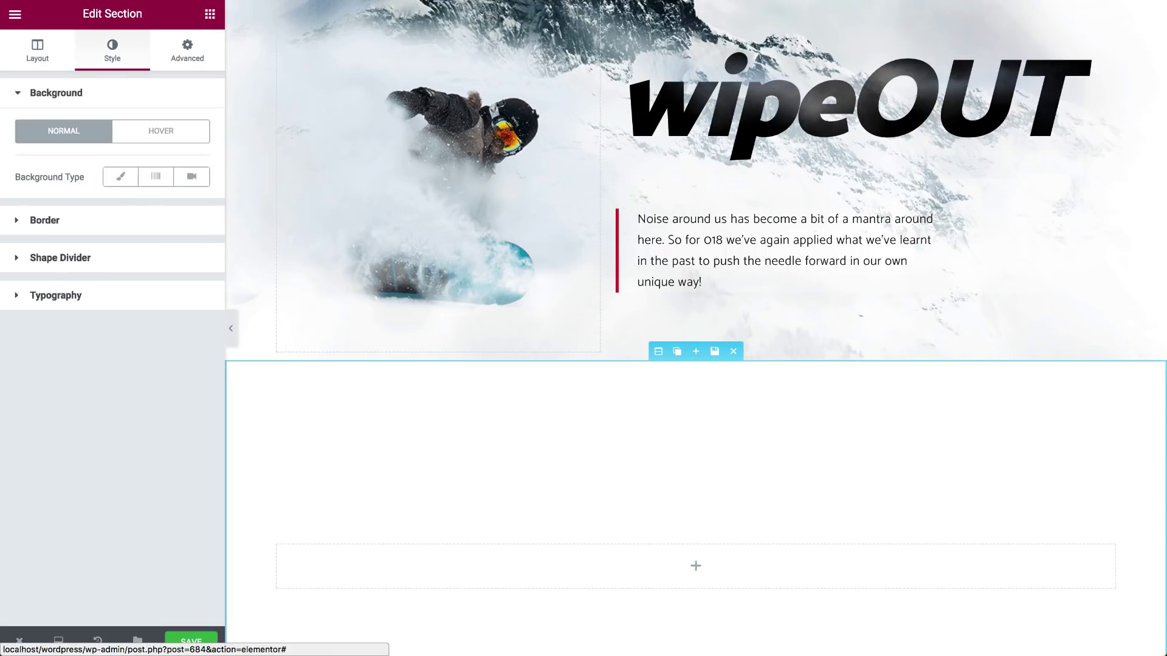
pyautogui.click(120, 177)
pyautogui.click(191, 220)
pyautogui.click(23, 372)
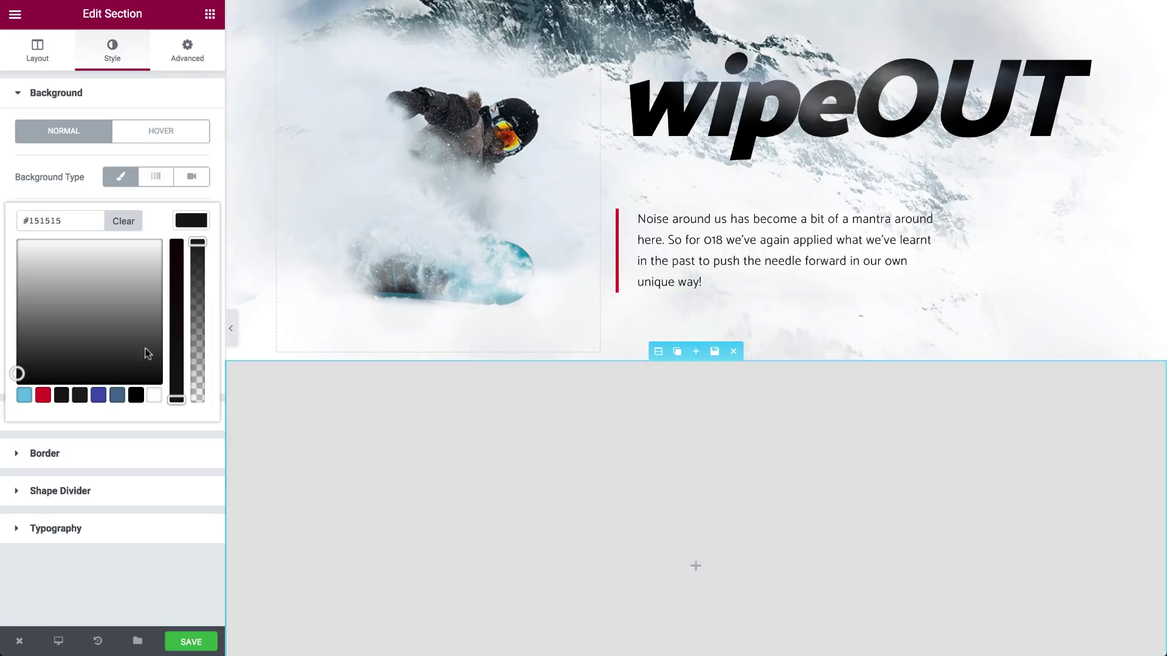
pyautogui.press('Escape')
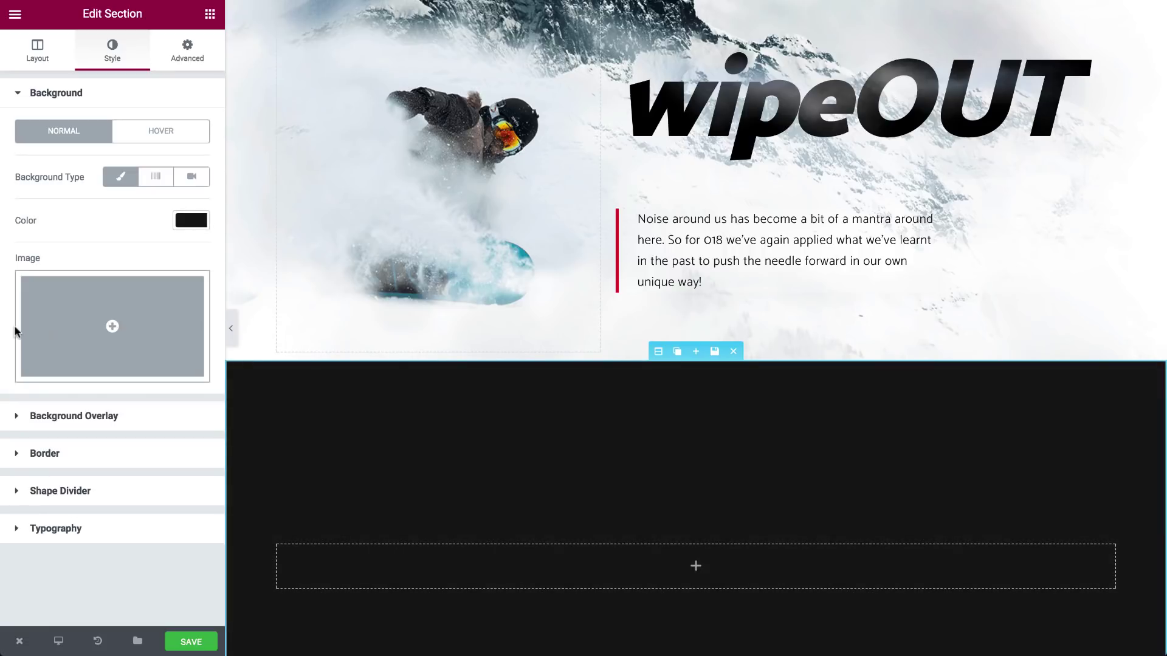
pyautogui.scroll(-2, 513, 505)
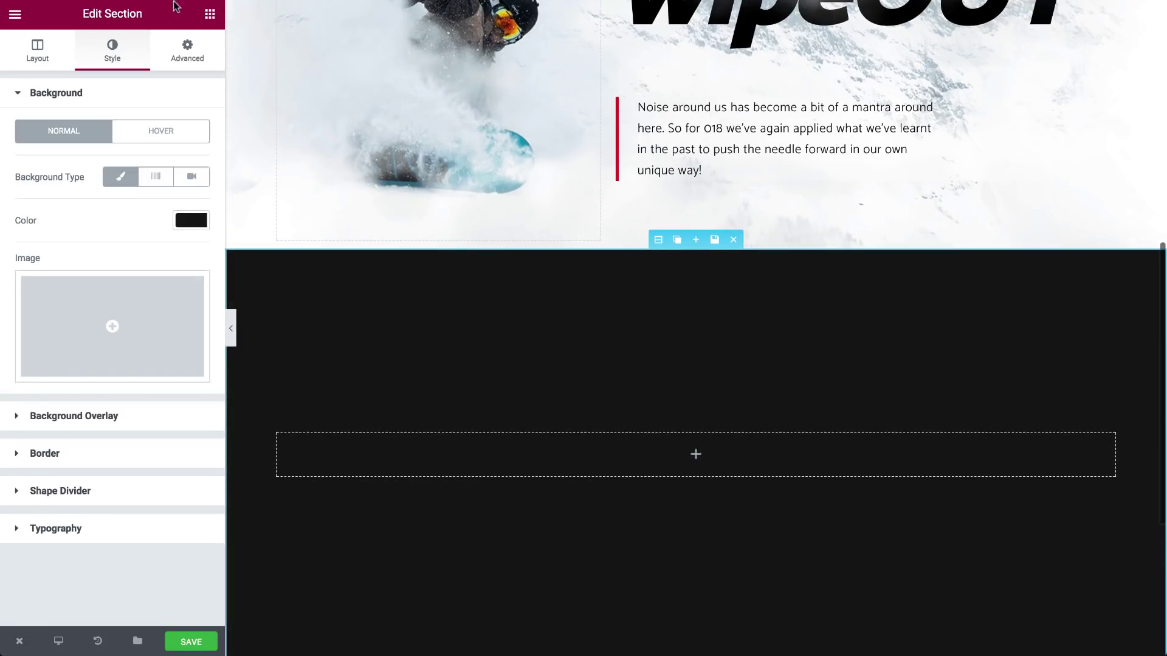
pyautogui.click(210, 14)
pyautogui.moveTo(161, 118); pyautogui.dragTo(680, 461)
# Step: Center the heading, retitle it 'featured resorts', and make its text white
pyautogui.click(87, 401)
pyautogui.tripleClick(646, 448)
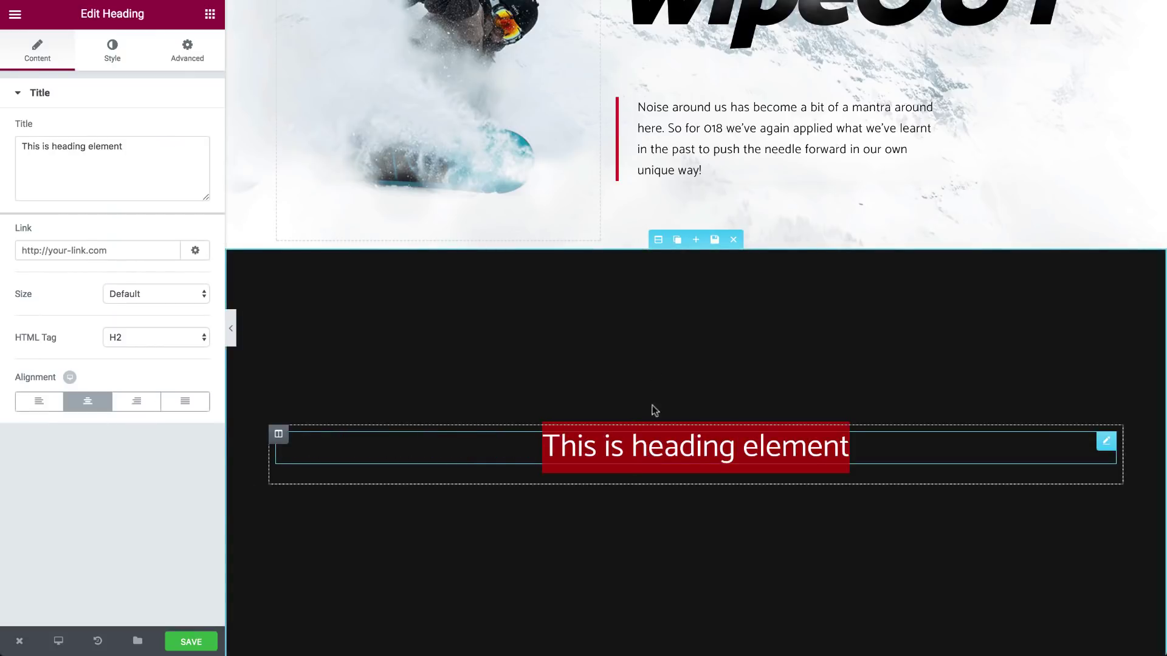
pyautogui.write('feature')
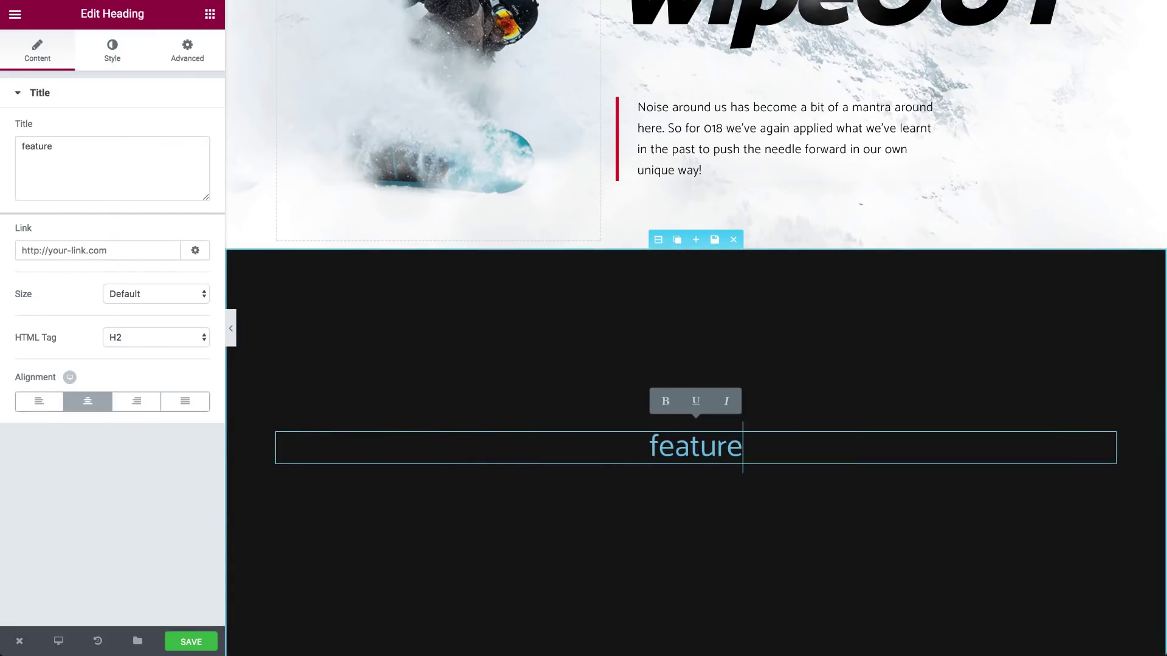
pyautogui.write('d resorts')
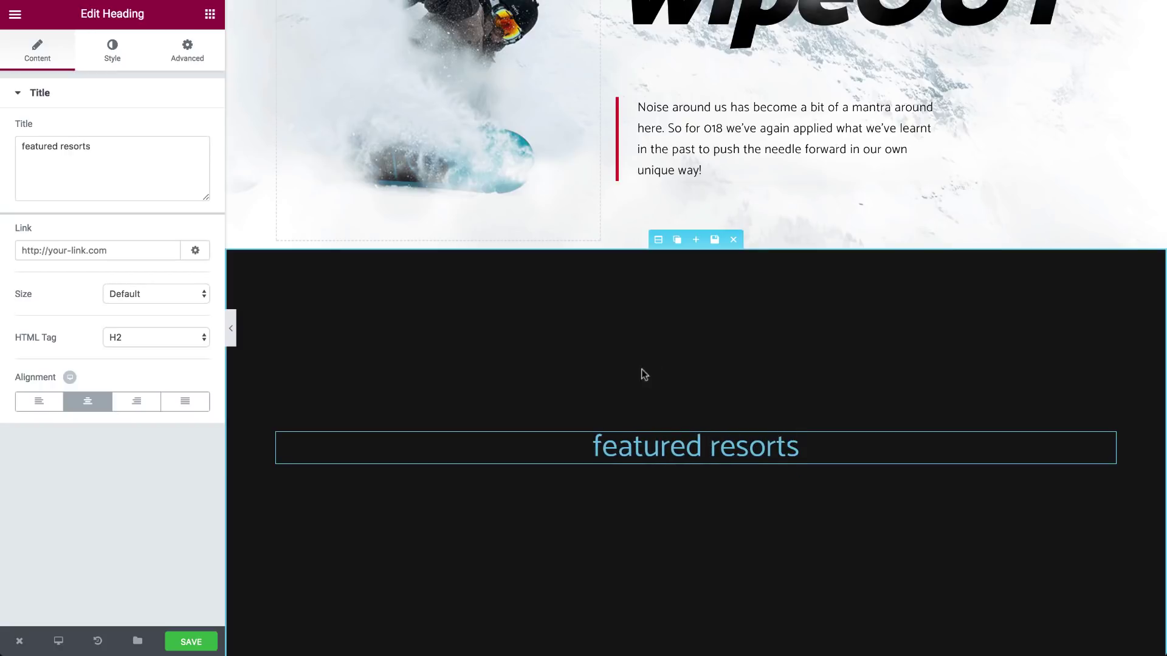
pyautogui.click(112, 50)
pyautogui.click(191, 130)
pyautogui.click(65, 245)
pyautogui.moveTo(66, 245); pyautogui.dragTo(16, 149)
pyautogui.click(73, 230)
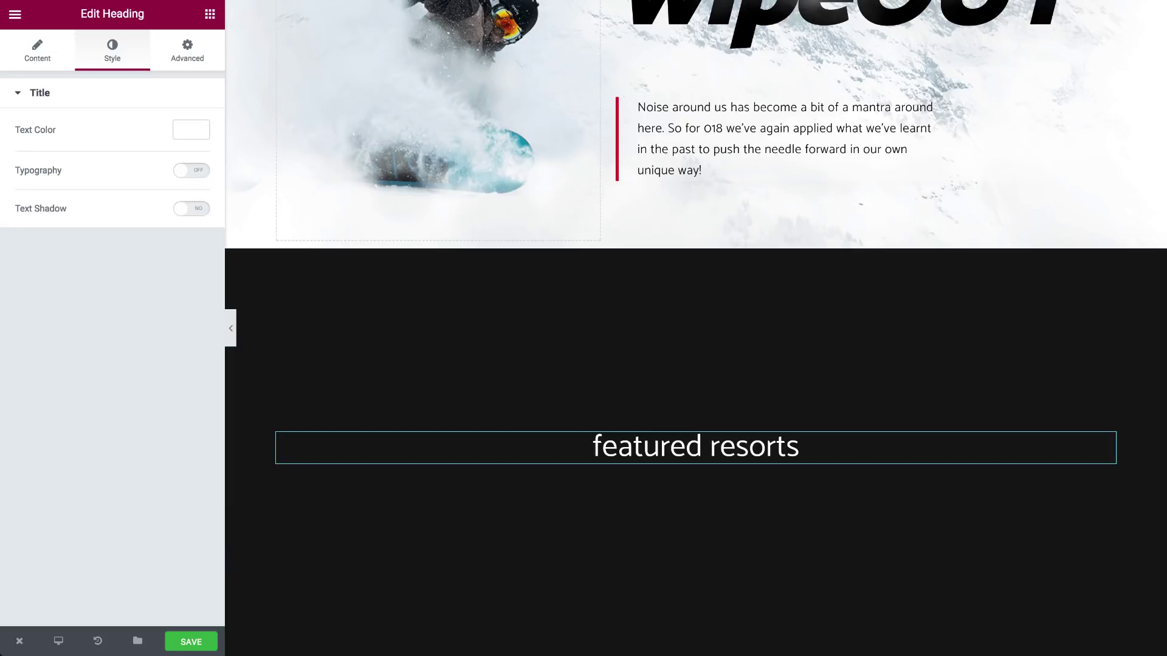
# Step: Set heading typography: size 54, weight 900, uppercase, italic, letter spacing -2.5
pyautogui.click(192, 170)
pyautogui.moveTo(15, 231); pyautogui.dragTo(50, 231)
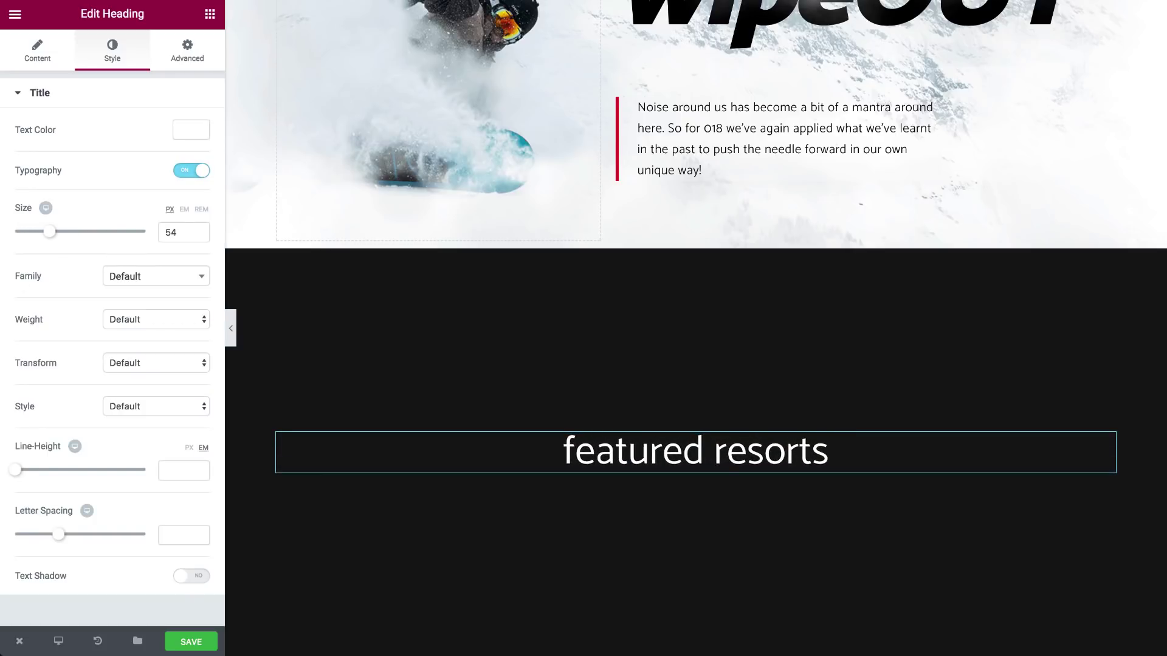
pyautogui.click(155, 329)
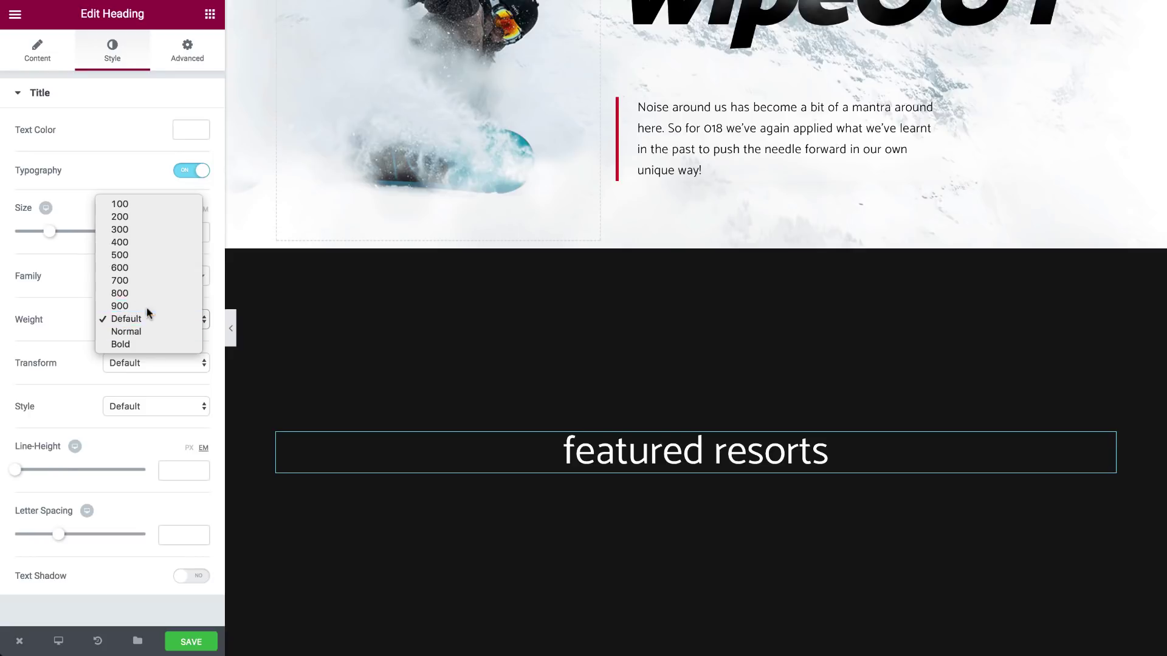
pyautogui.click(147, 305)
pyautogui.click(128, 368)
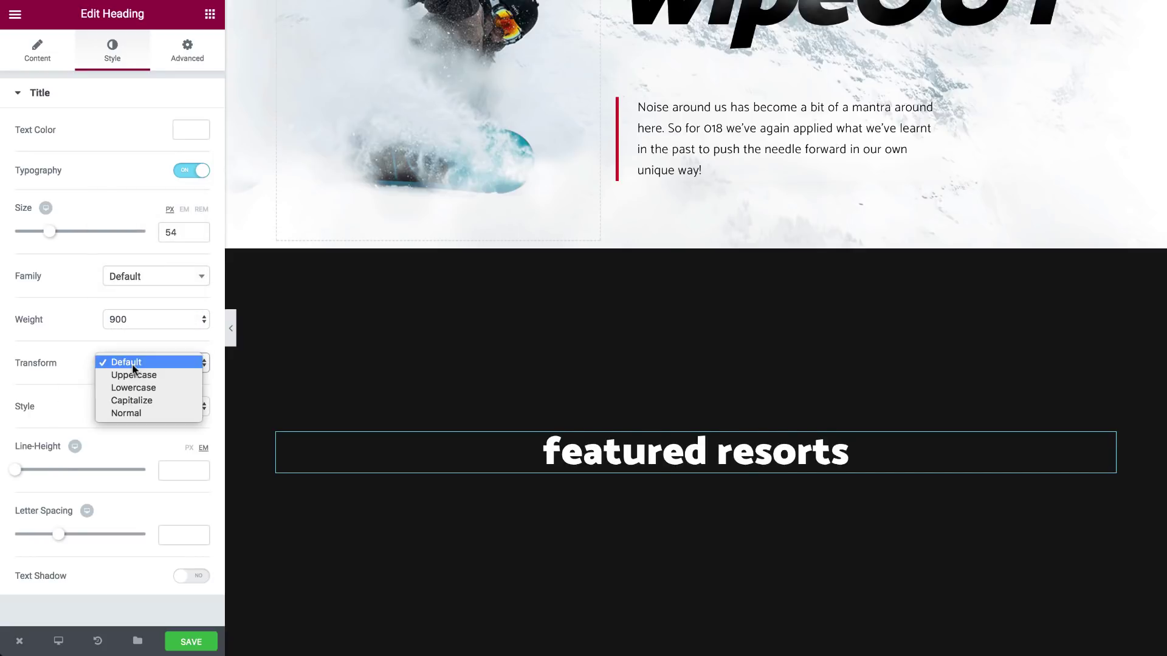
pyautogui.click(133, 375)
pyautogui.click(151, 412)
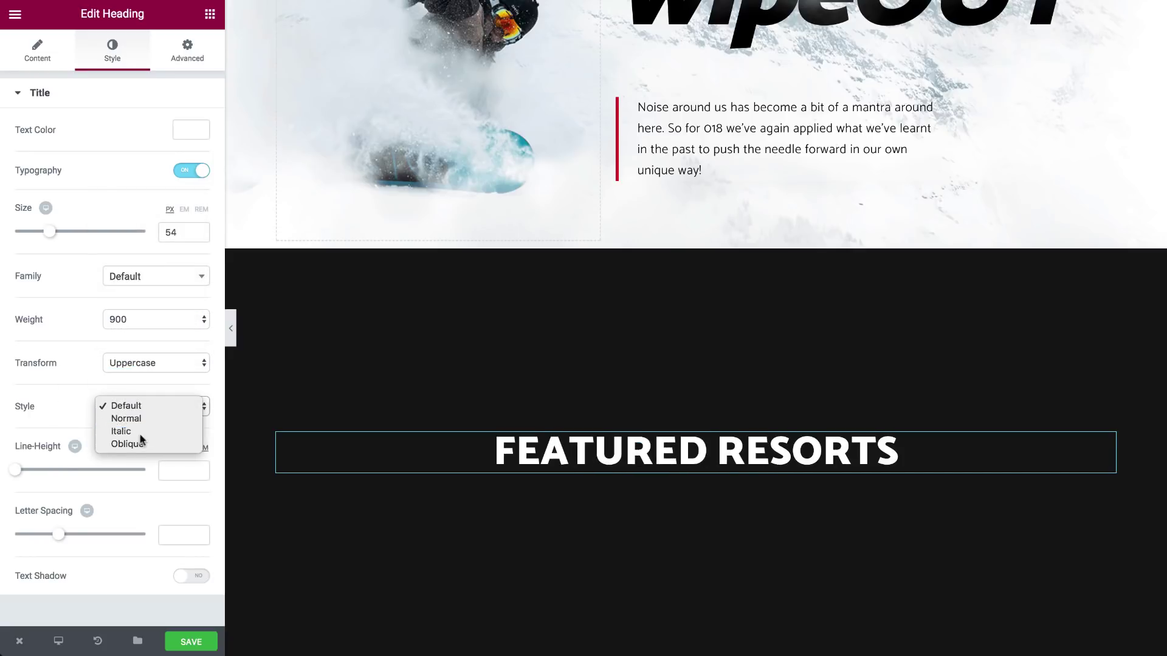
pyautogui.click(145, 430)
pyautogui.moveTo(58, 534)
pyautogui.mouseDown()
pyautogui.moveTo(17, 534)
pyautogui.moveTo(37, 534)
pyautogui.mouseUp()
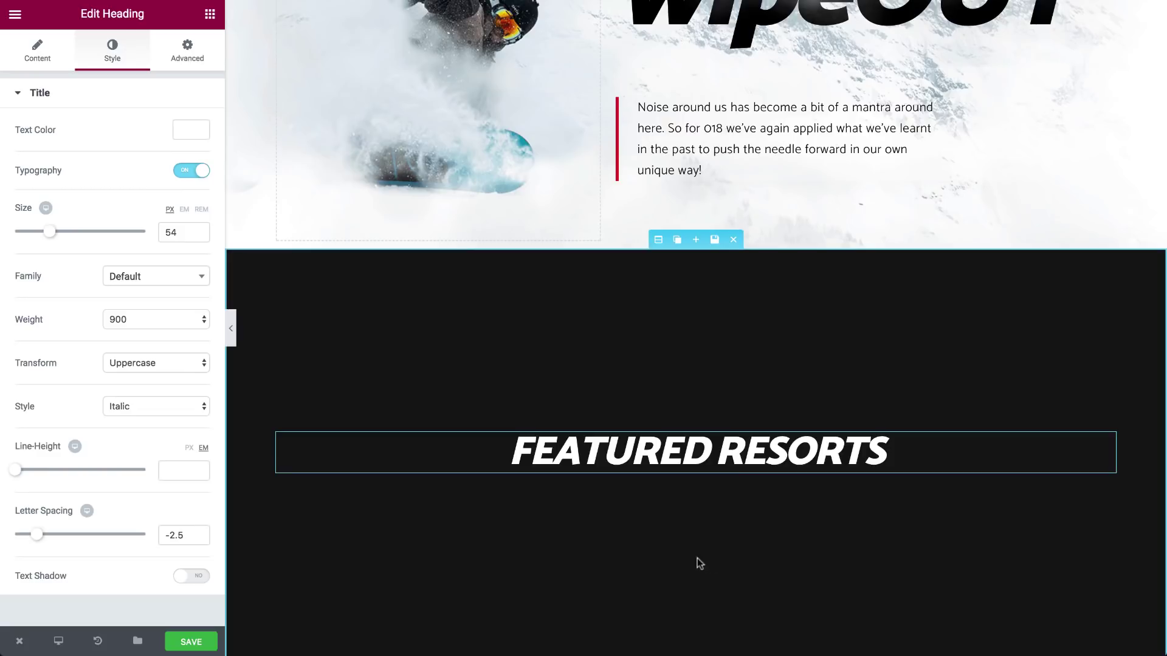
# Step: Wrap 'resorts' in the Title field in a span styled color:#4b6f93
pyautogui.click(733, 448)
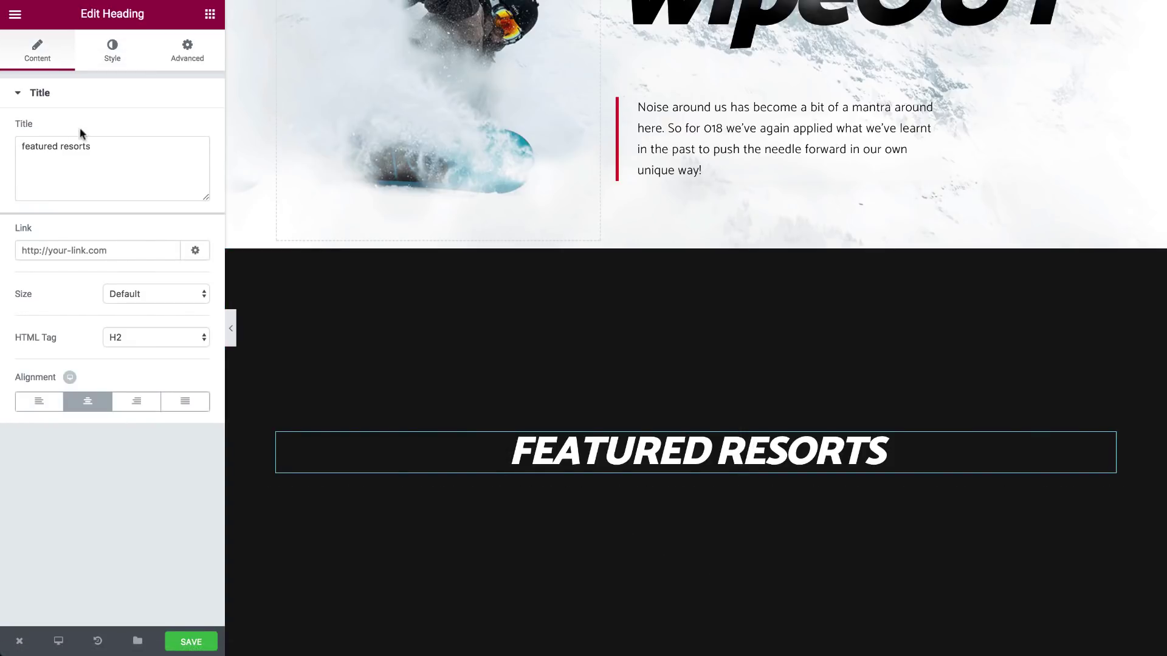
pyautogui.click(60, 146)
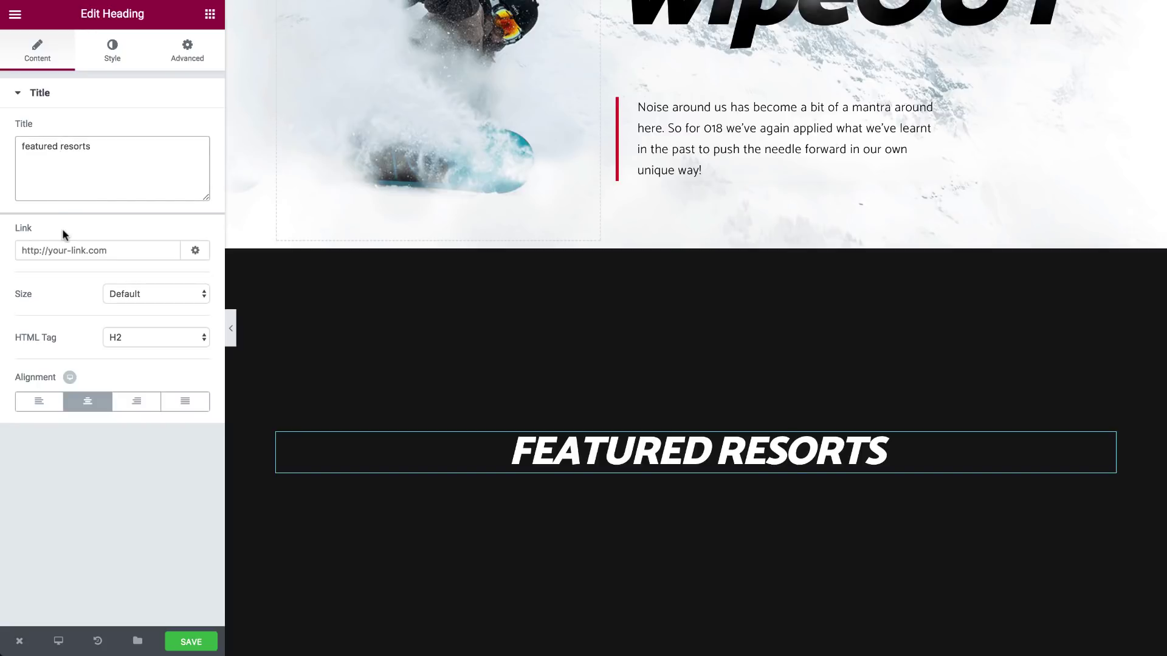
pyautogui.write('<span1 style=color:#4b6f93;>')
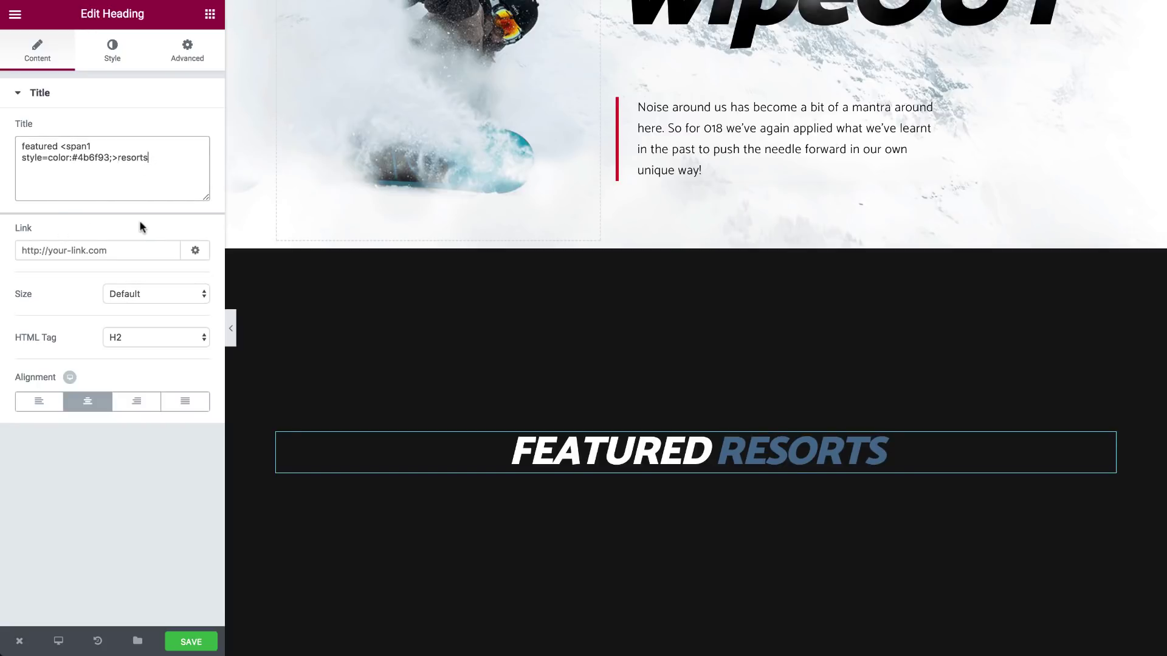
pyautogui.write('<')
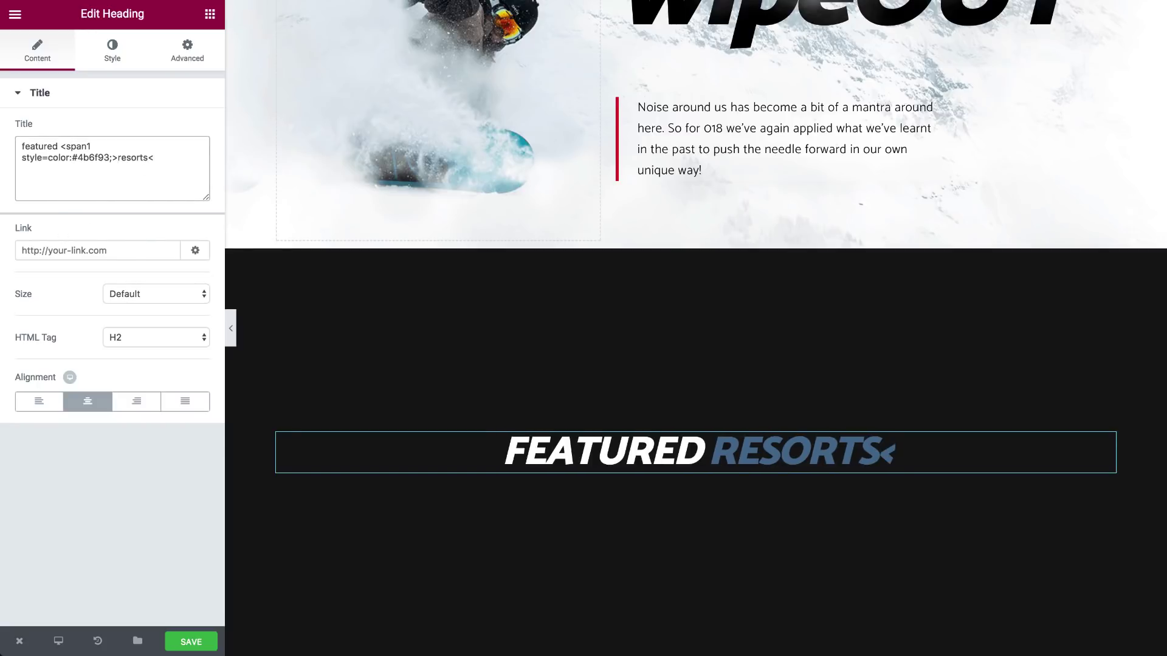
pyautogui.write('span1>')
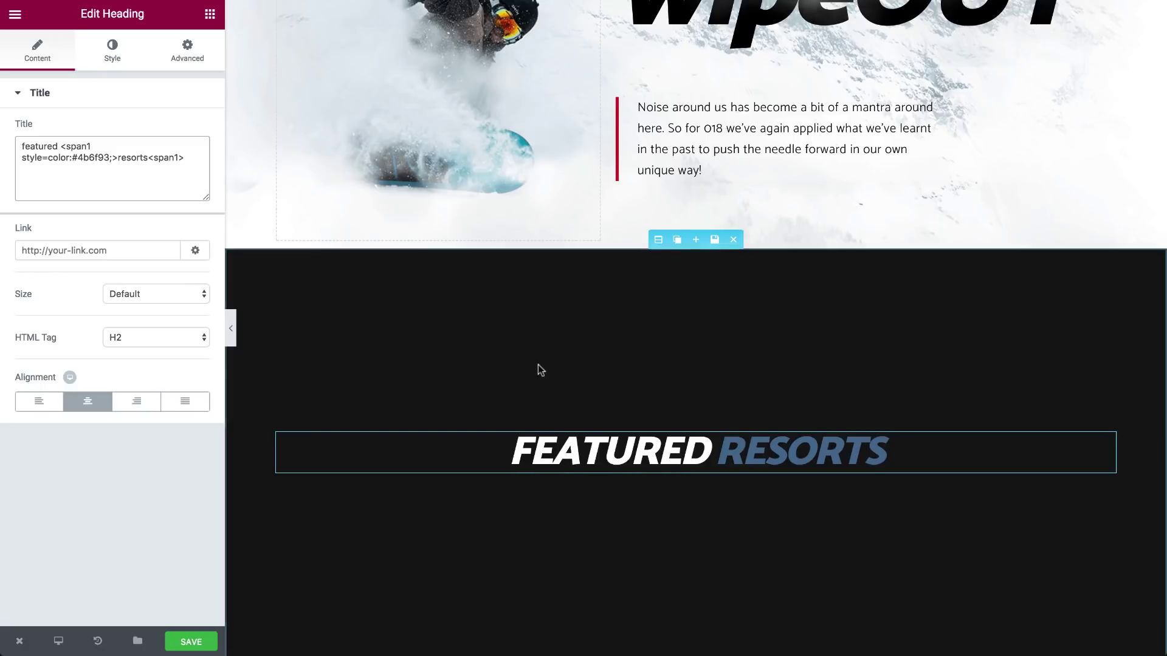
pyautogui.scroll(-1, 545, 367)
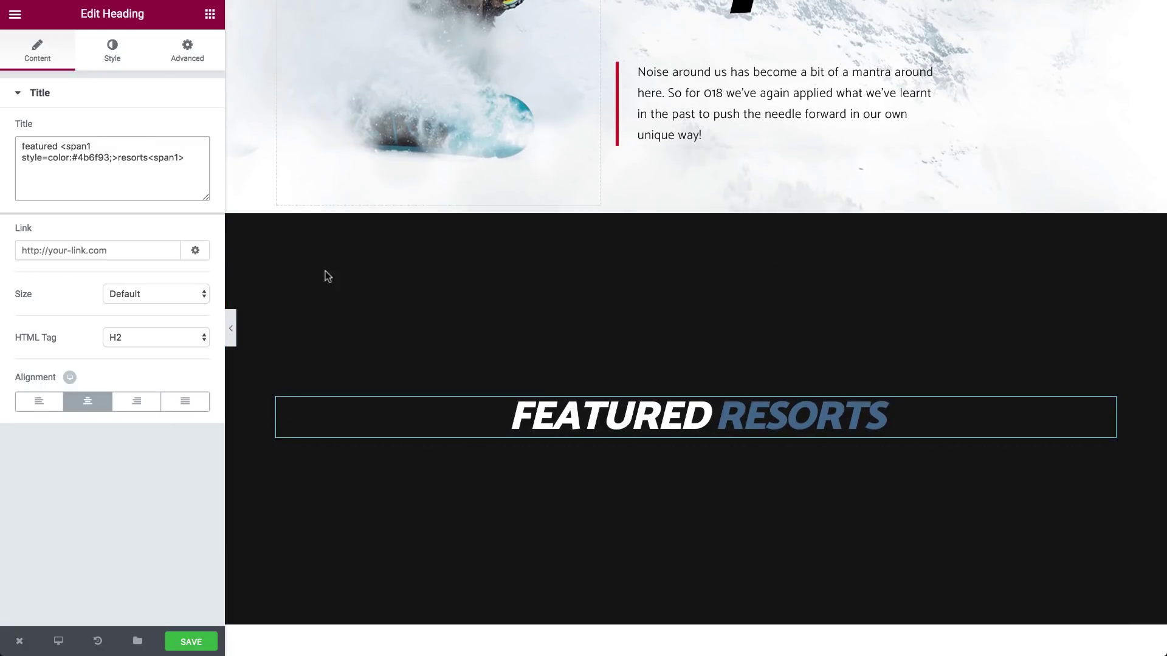
# Step: Duplicate the hero paragraph, move the copy below FEATURED RESORTS, and center it
pyautogui.scroll(1, 708, 269)
pyautogui.scroll(1, 706, 265)
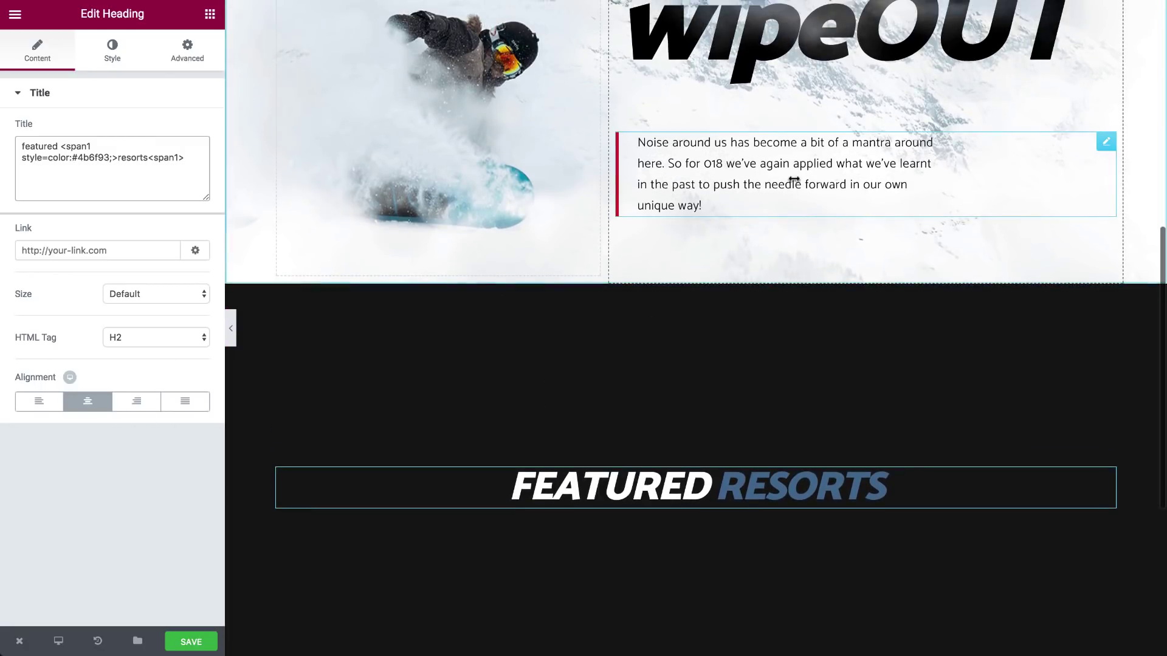
pyautogui.click(868, 176)
pyautogui.click(1087, 141)
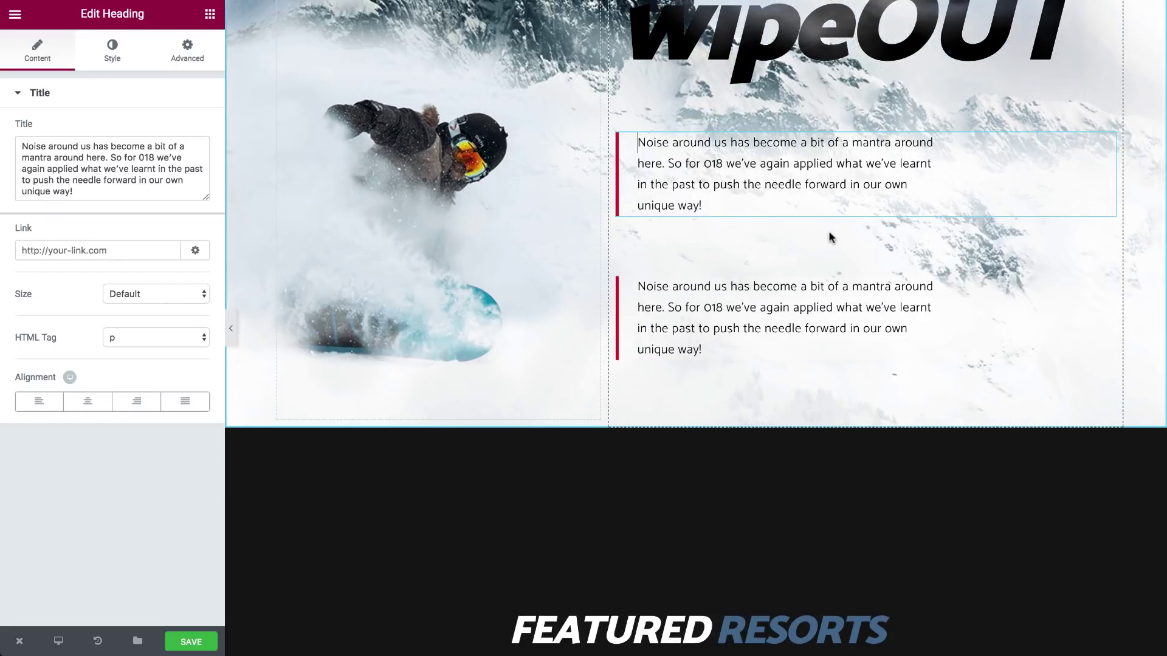
pyautogui.moveTo(1105, 282); pyautogui.dragTo(534, 476)
pyautogui.scroll(-3, 734, 419)
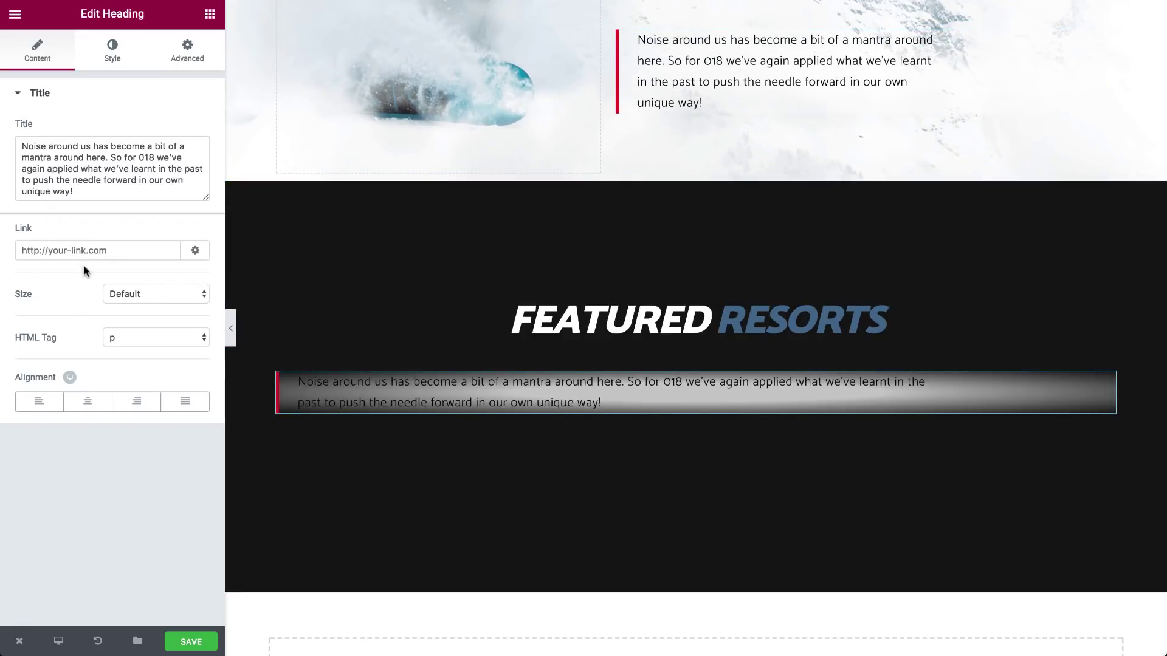
pyautogui.click(87, 402)
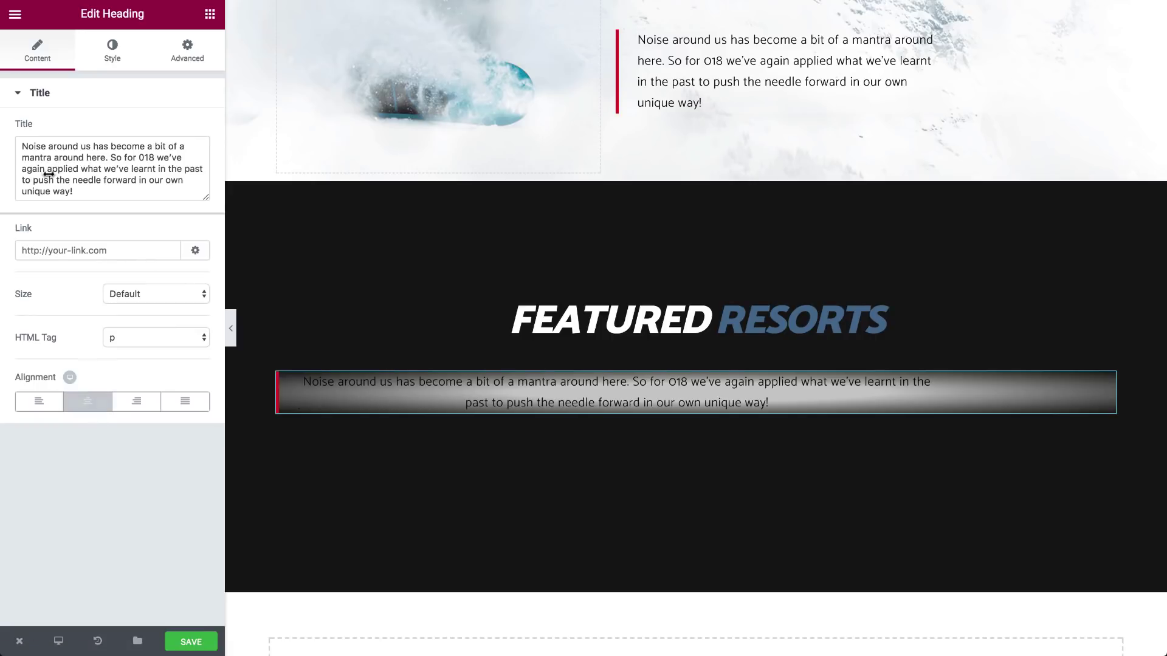
# Step: Set the paragraph's top and bottom margins and padding to 0
pyautogui.click(187, 52)
pyautogui.doubleClick(25, 157)
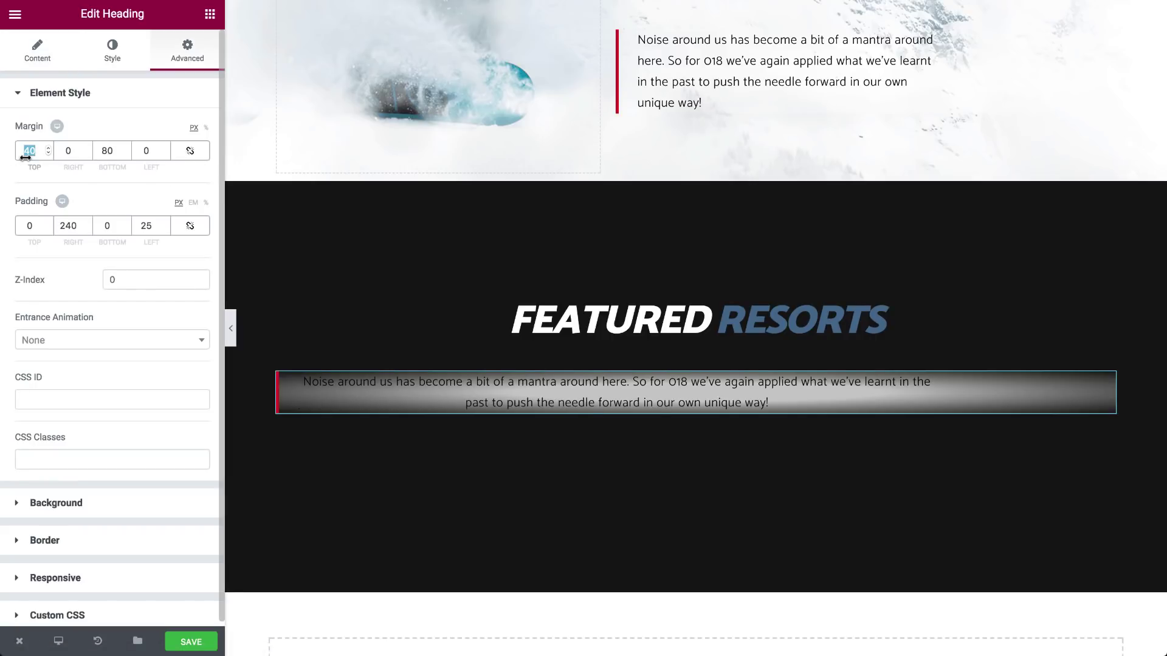
pyautogui.write('0')
pyautogui.doubleClick(107, 150)
pyautogui.write('0')
pyautogui.doubleClick(69, 226)
pyautogui.write('00')
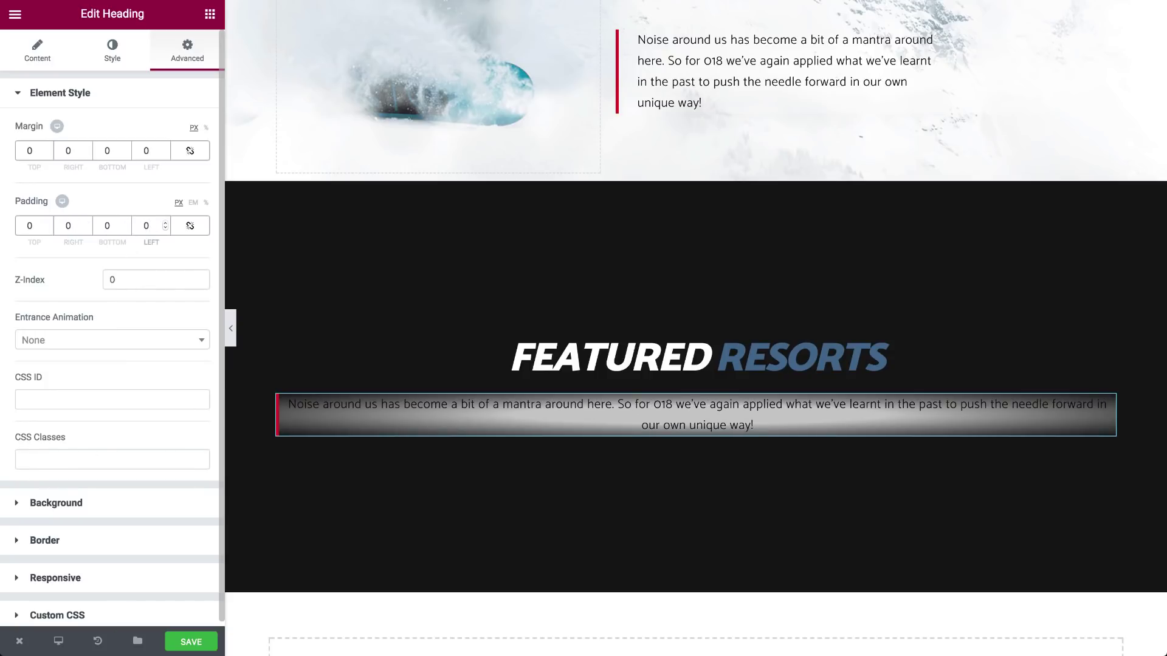
# Step: Set the paragraph's border type to None and make its text white
pyautogui.click(45, 540)
pyautogui.click(157, 253)
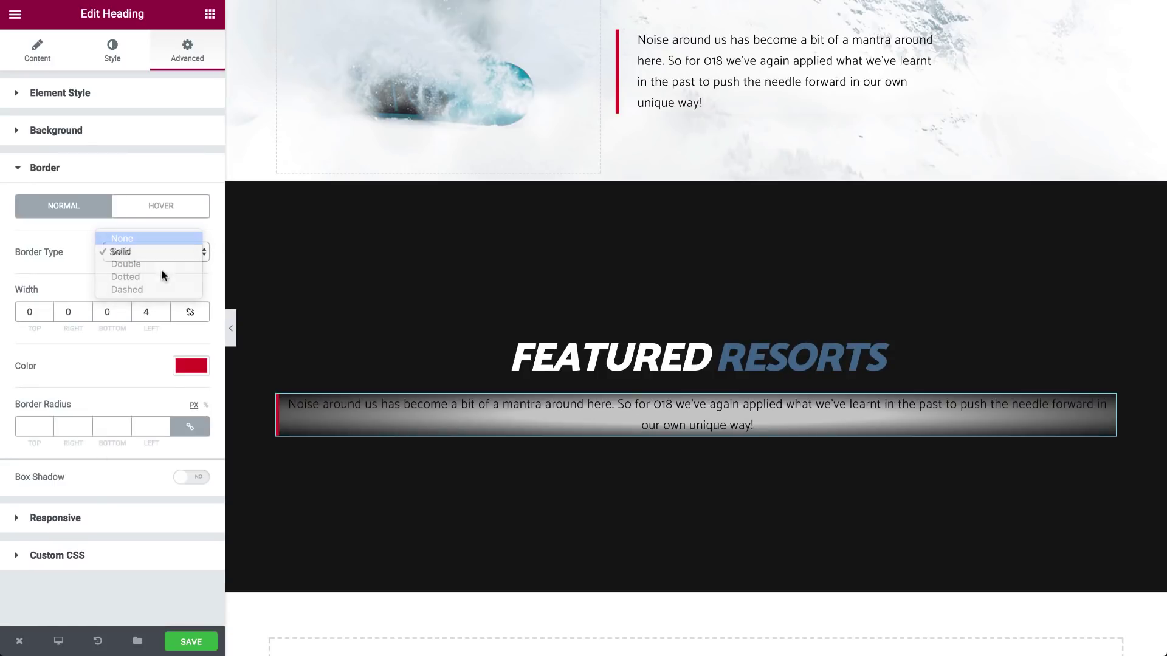
pyautogui.click(161, 237)
pyautogui.click(113, 56)
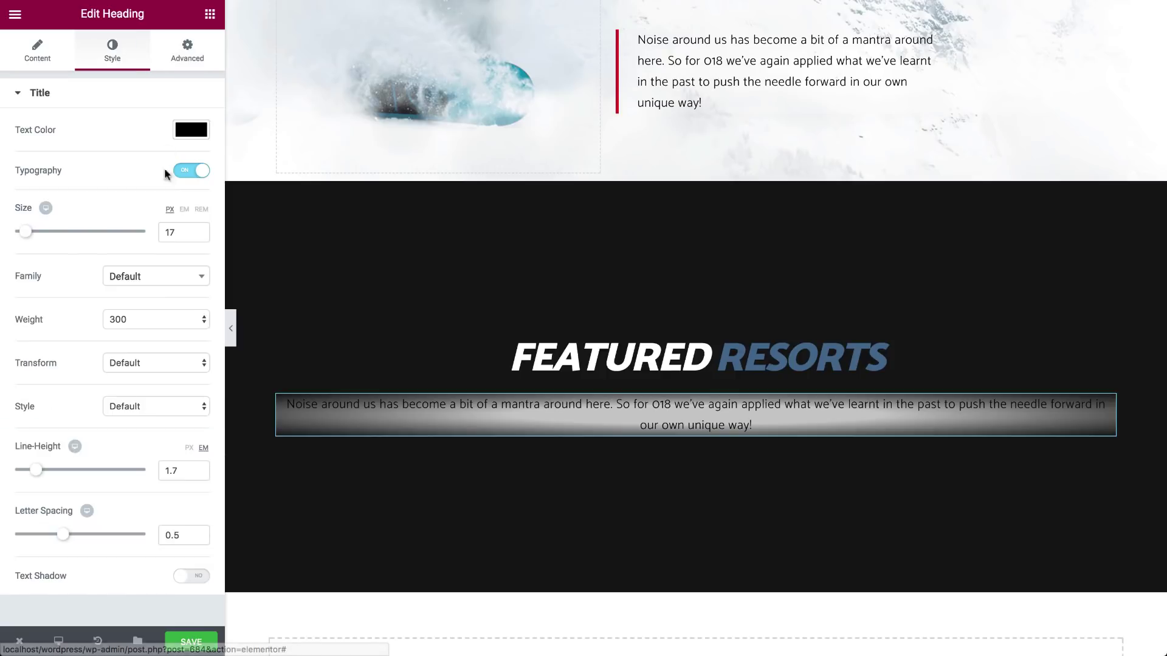
pyautogui.click(190, 128)
pyautogui.click(17, 151)
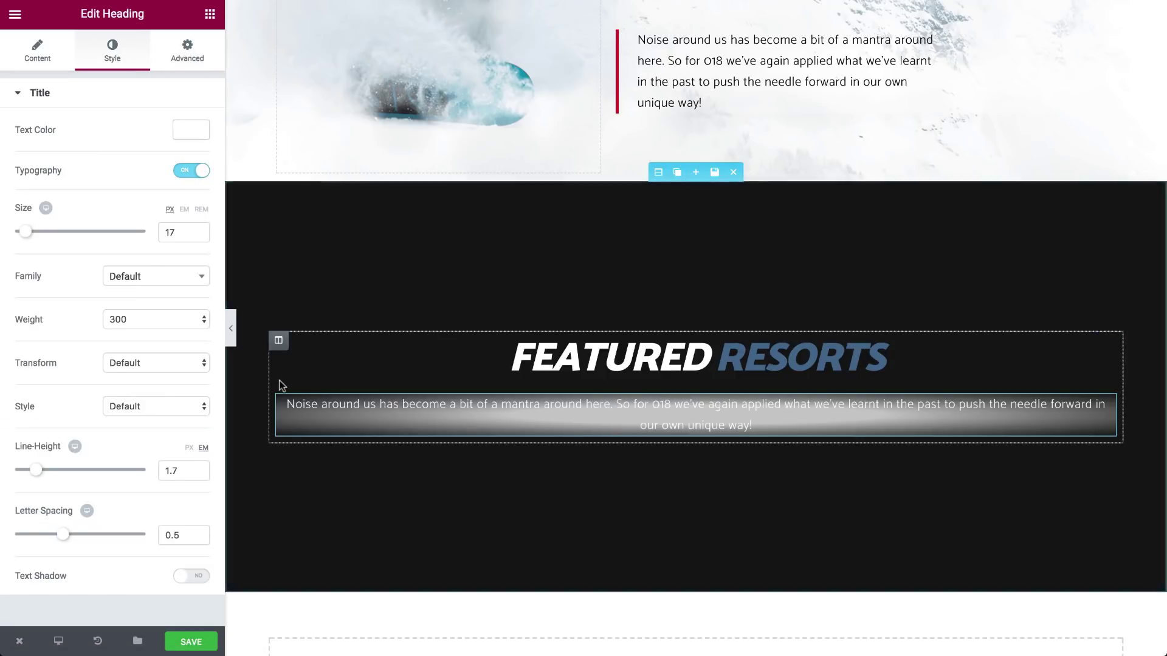
# Step: Clear the gradient background and paste the new 'Serving up tips, tricks, guides and inspiration…' text
pyautogui.click(186, 52)
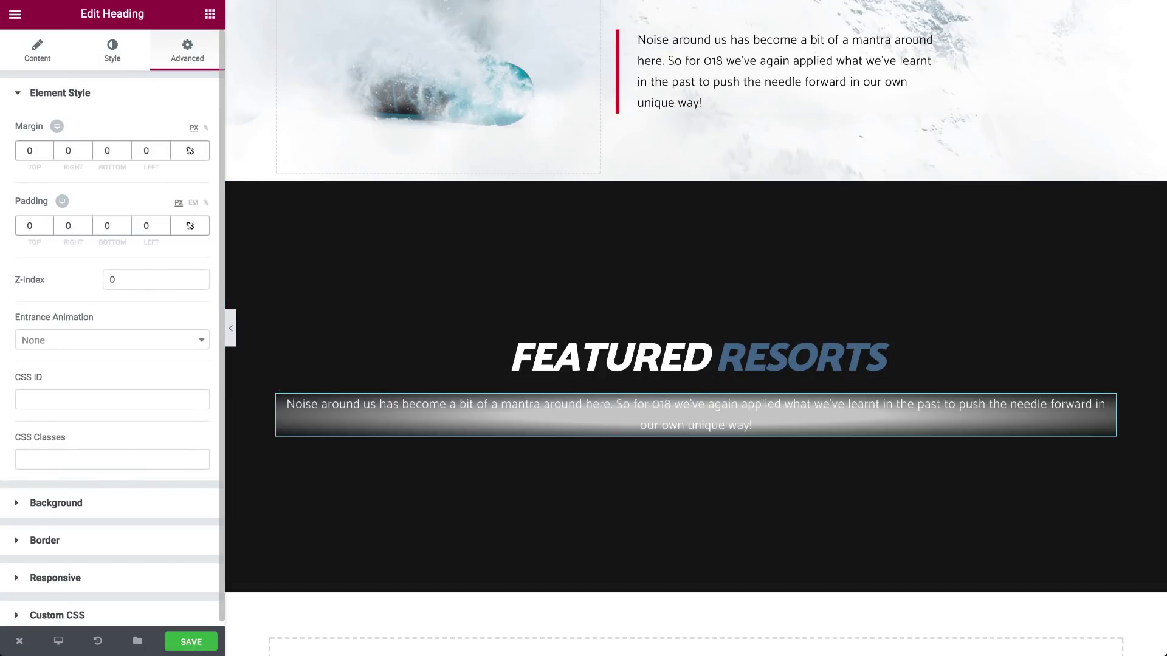
pyautogui.click(55, 503)
pyautogui.click(183, 213)
pyautogui.click(112, 51)
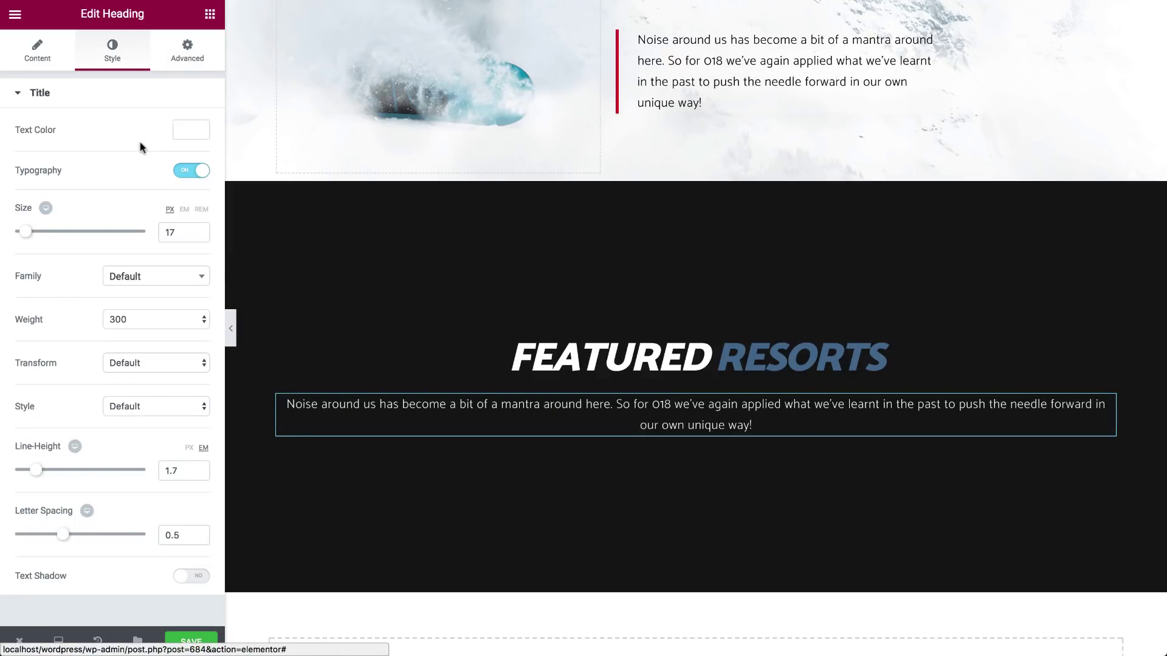
pyautogui.tripleClick(698, 419)
pyautogui.write('Serving up tips, tricks, guides and inspiration for your next outdoor adventure - we’ve got you covered.')
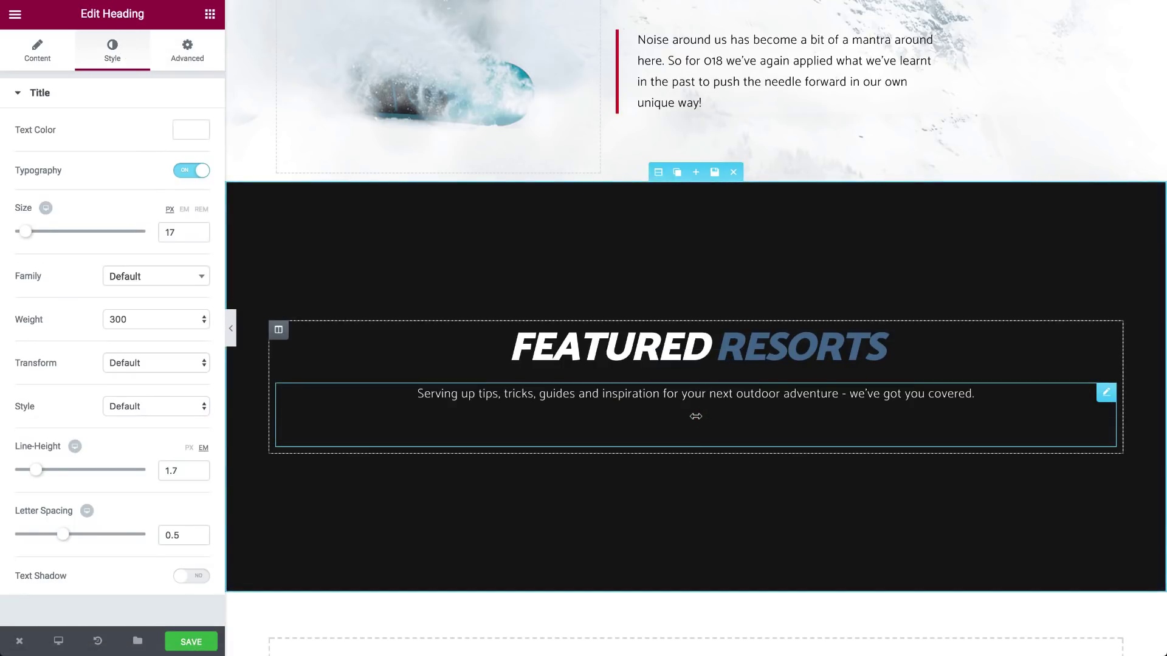
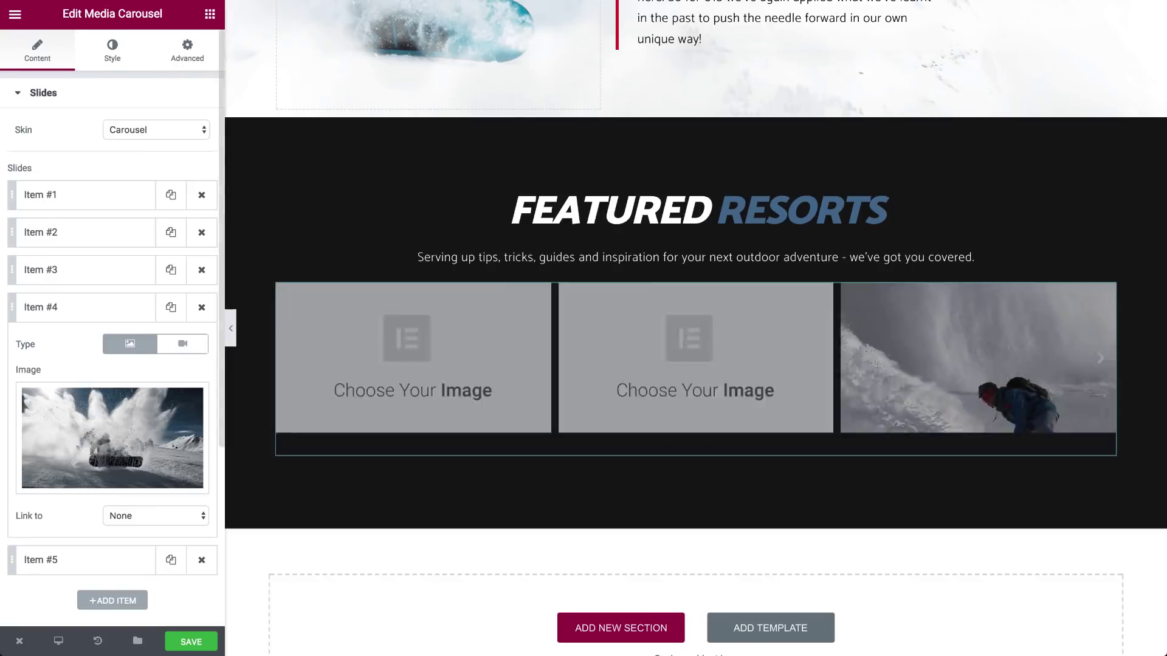
# Step: Give the fifth slide the snowy forest photo from the Media Library
pyautogui.click(41, 559)
pyautogui.click(113, 468)
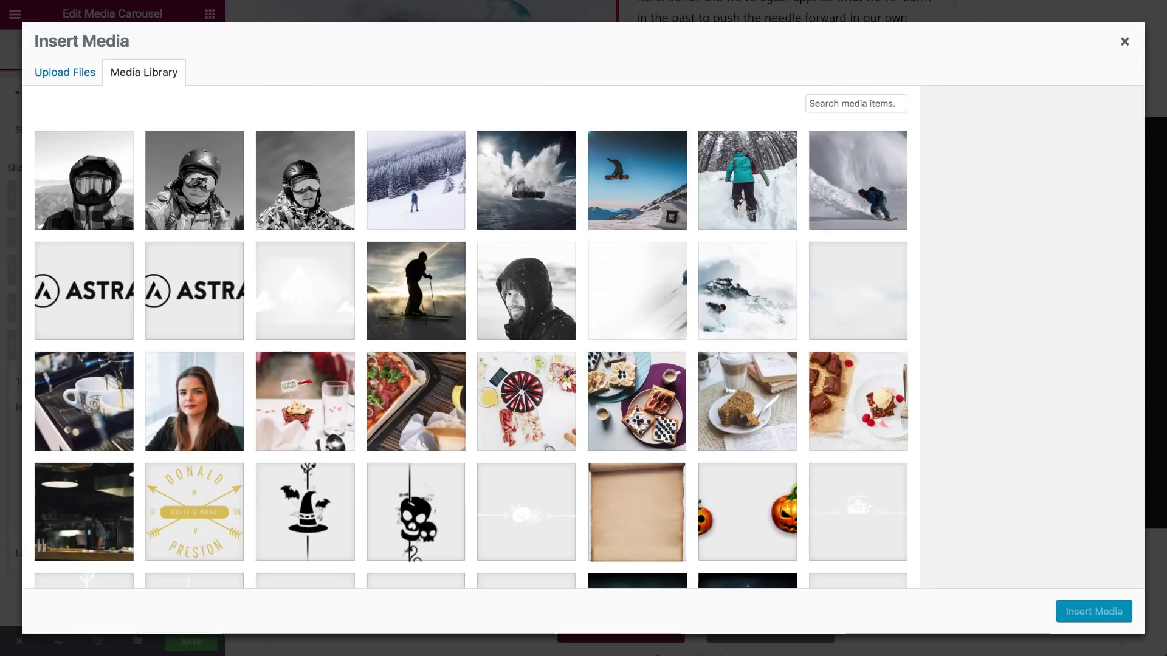
pyautogui.click(414, 180)
pyautogui.click(1093, 610)
pyautogui.scroll(-5, 99, 456)
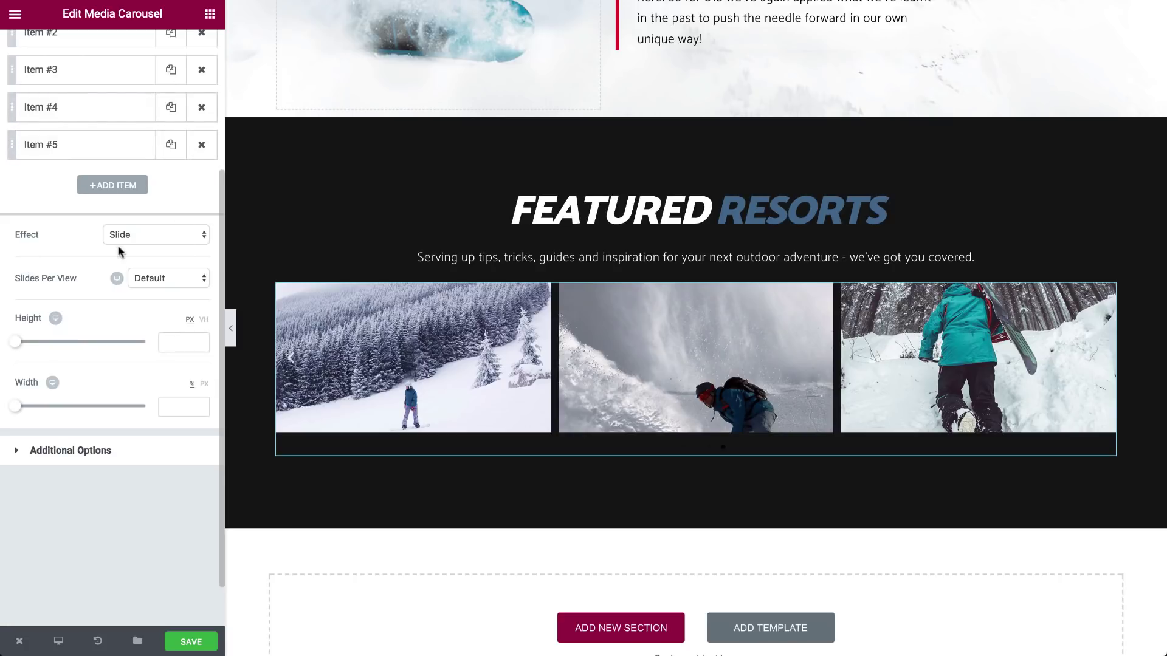
# Step: Show 3 slides per view, raise the carousel height to 431 px and widen the slides
pyautogui.click(167, 280)
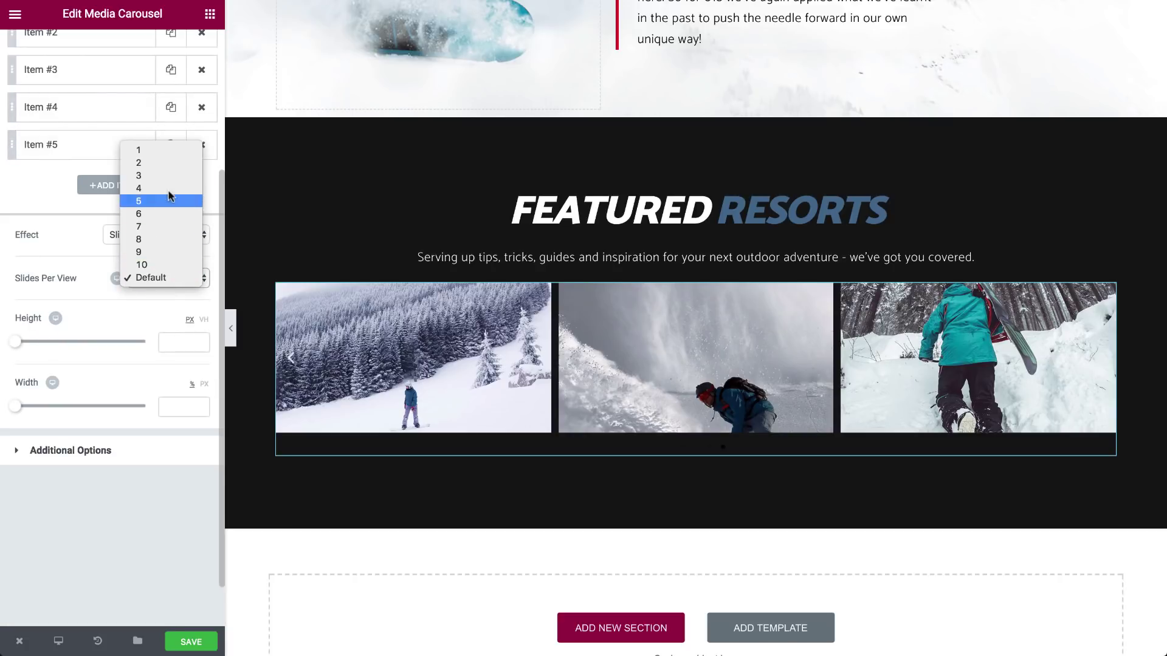
pyautogui.press('Return')
pyautogui.moveTo(15, 502); pyautogui.dragTo(63, 507)
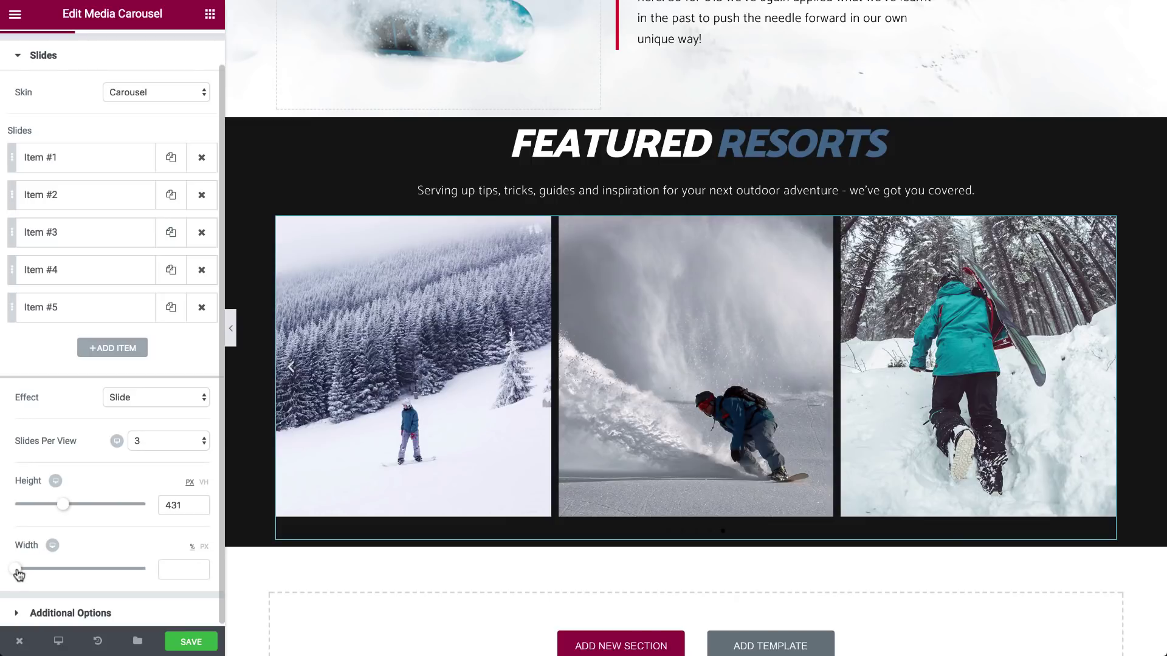
pyautogui.moveTo(18, 571); pyautogui.dragTo(122, 578)
# Step: Turn on Text overlays for the slides under Additional Options
pyautogui.click(108, 614)
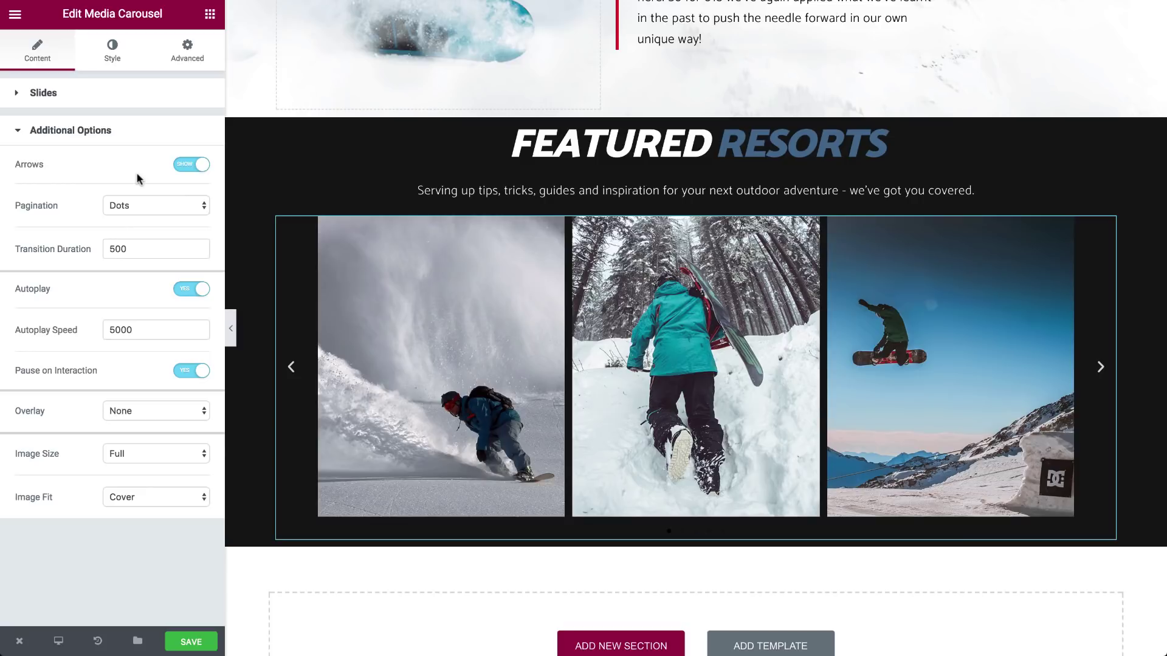
pyautogui.click(155, 413)
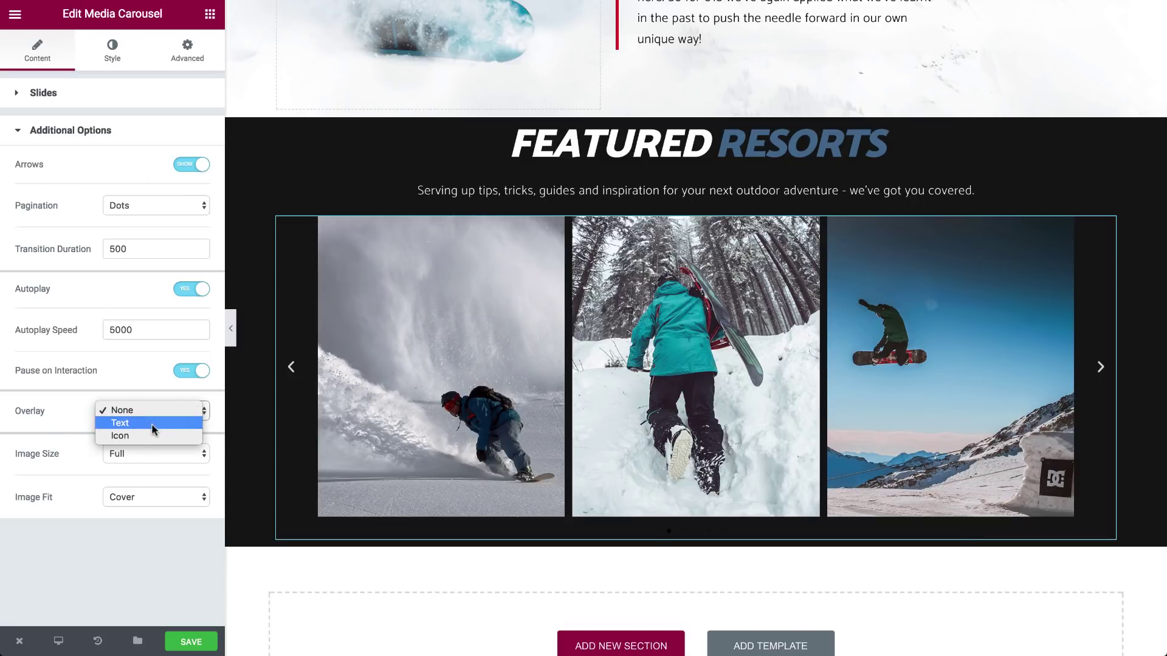
pyautogui.click(150, 424)
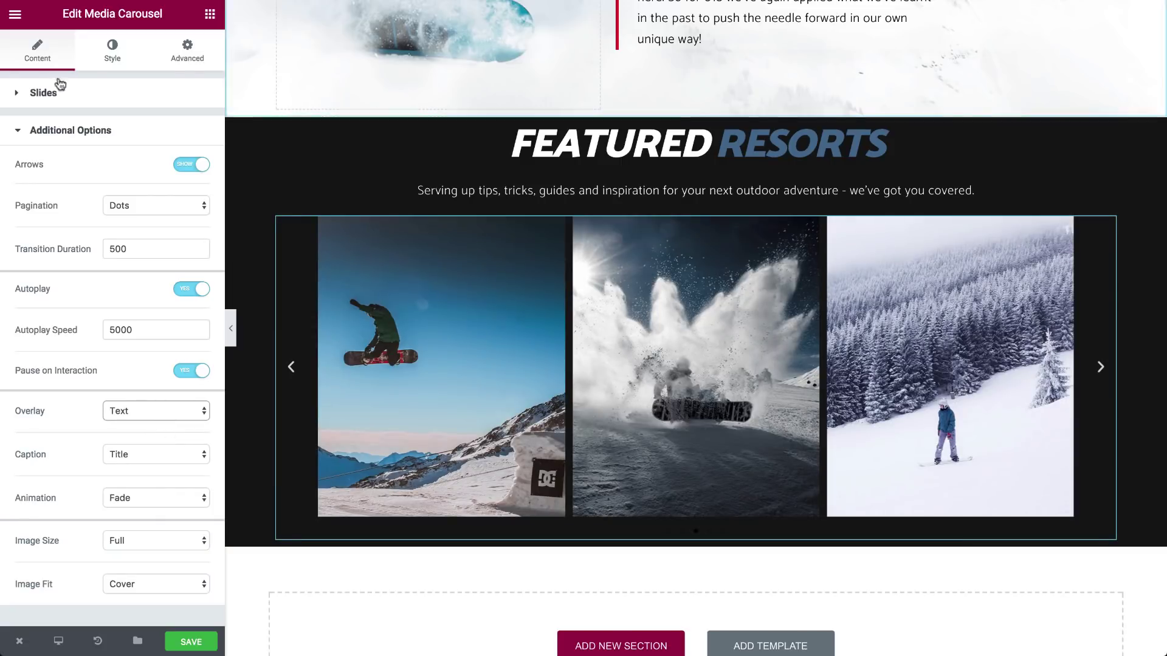
pyautogui.click(117, 58)
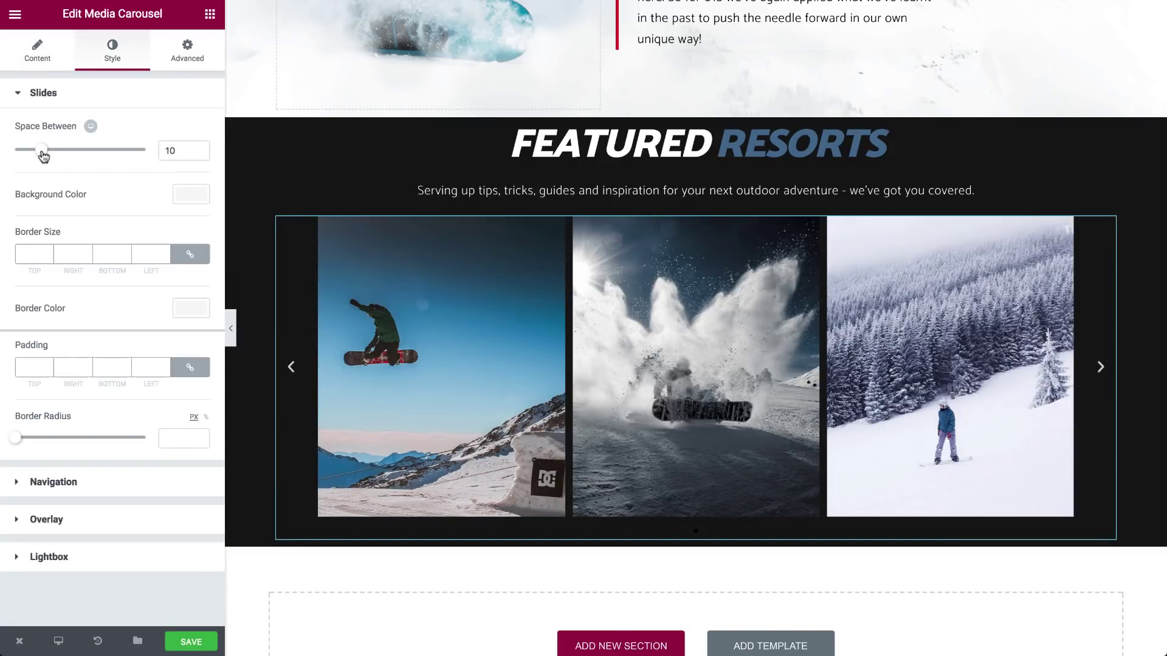
# Step: Widen the gaps between slides and make the arrows and 4 px pagination dots red
pyautogui.moveTo(43, 156); pyautogui.dragTo(138, 152)
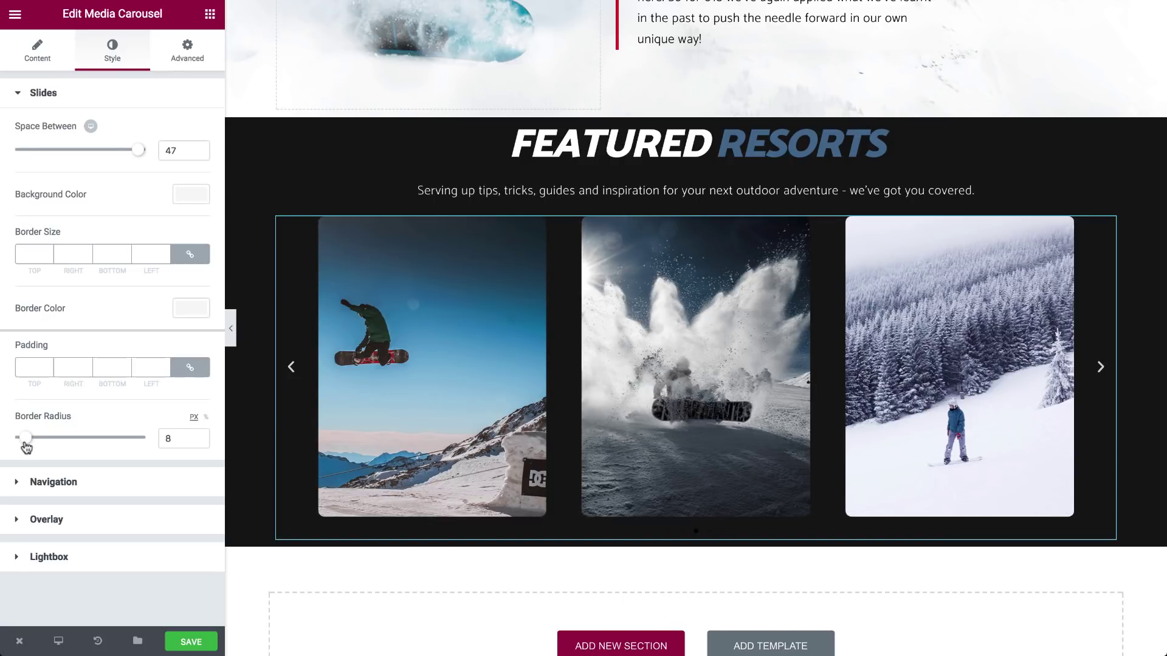
pyautogui.click(75, 489)
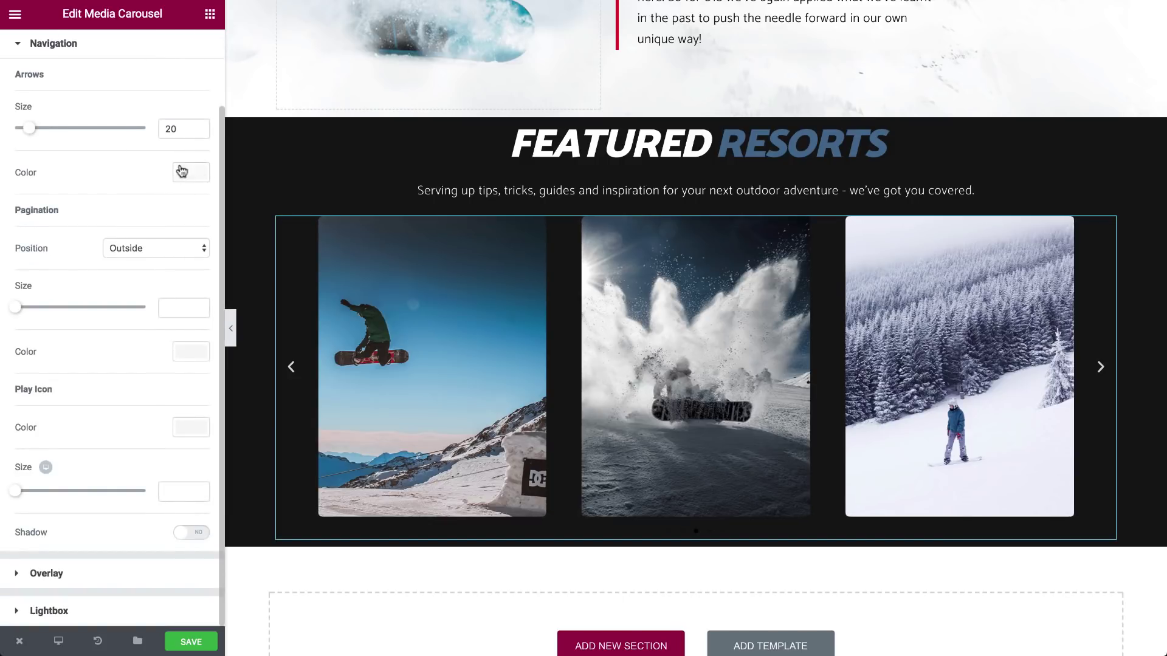
pyautogui.click(191, 172)
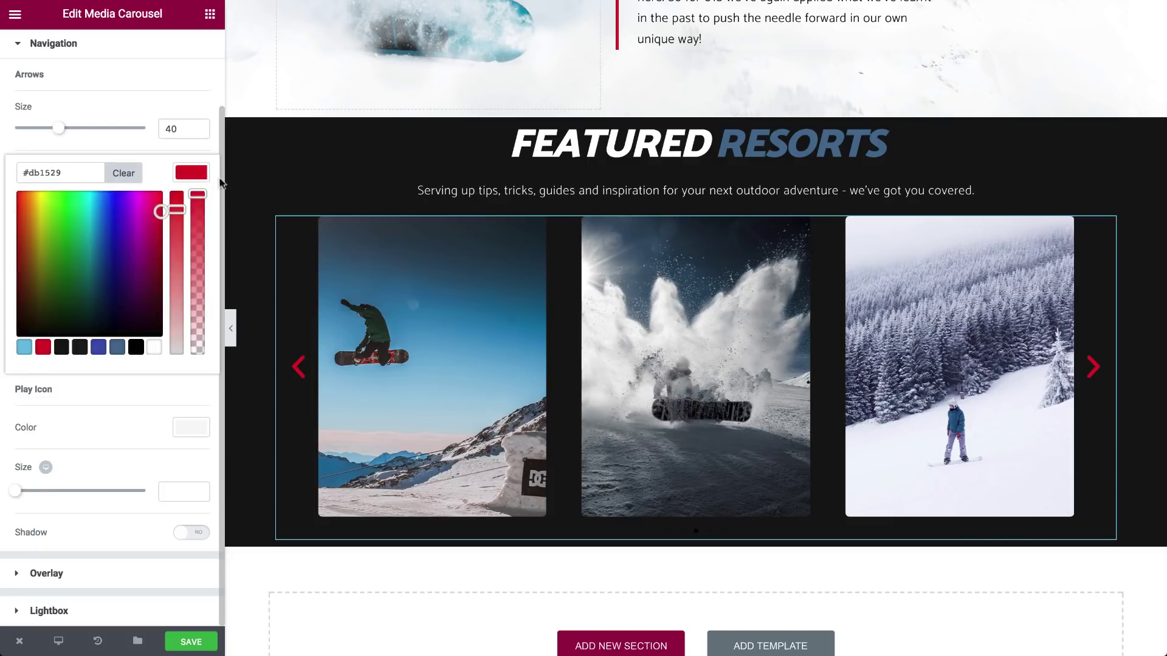
pyautogui.click(102, 363)
pyautogui.moveTo(11, 313); pyautogui.dragTo(43, 313)
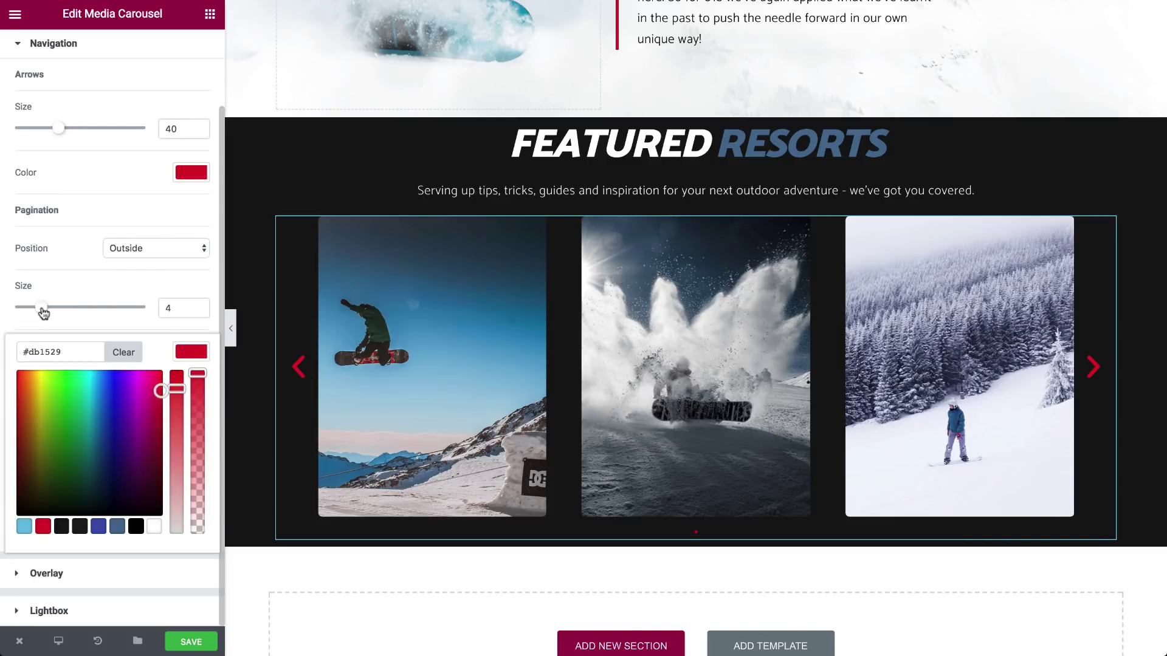
pyautogui.click(201, 354)
# Step: Make the overlay caption text red
pyautogui.click(46, 558)
pyautogui.click(188, 216)
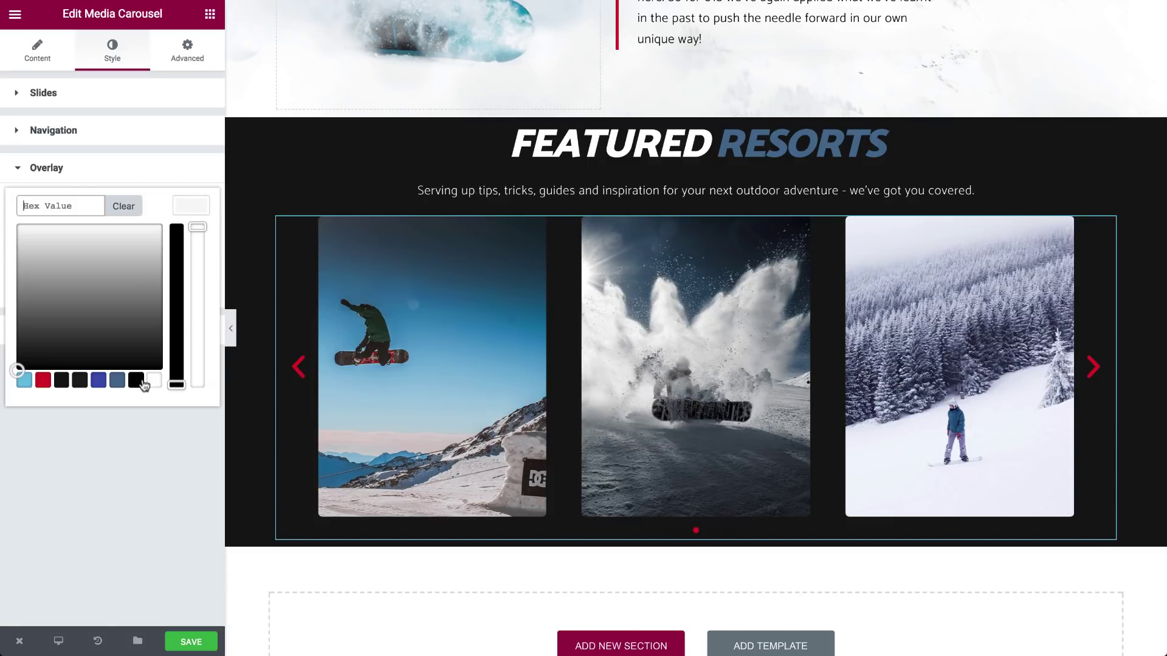
pyautogui.click(191, 248)
pyautogui.click(42, 423)
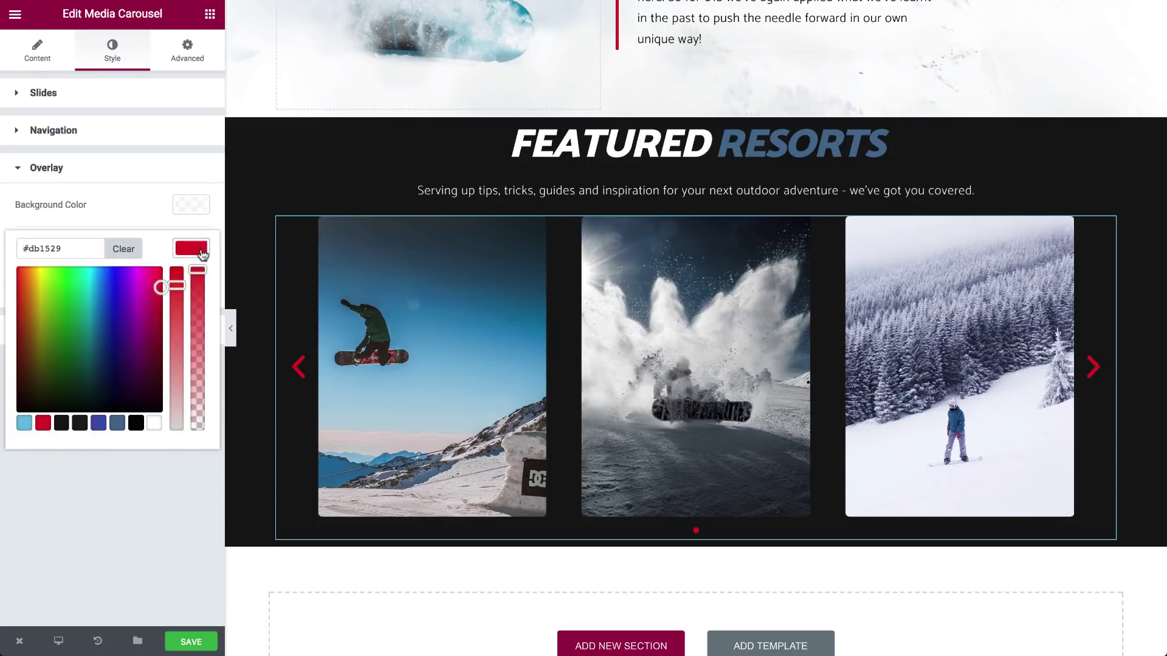
pyautogui.click(178, 331)
# Step: Set the caption typography to the Catamaran font at weight 500
pyautogui.click(191, 288)
pyautogui.click(152, 395)
pyautogui.write('cata')
pyautogui.click(142, 456)
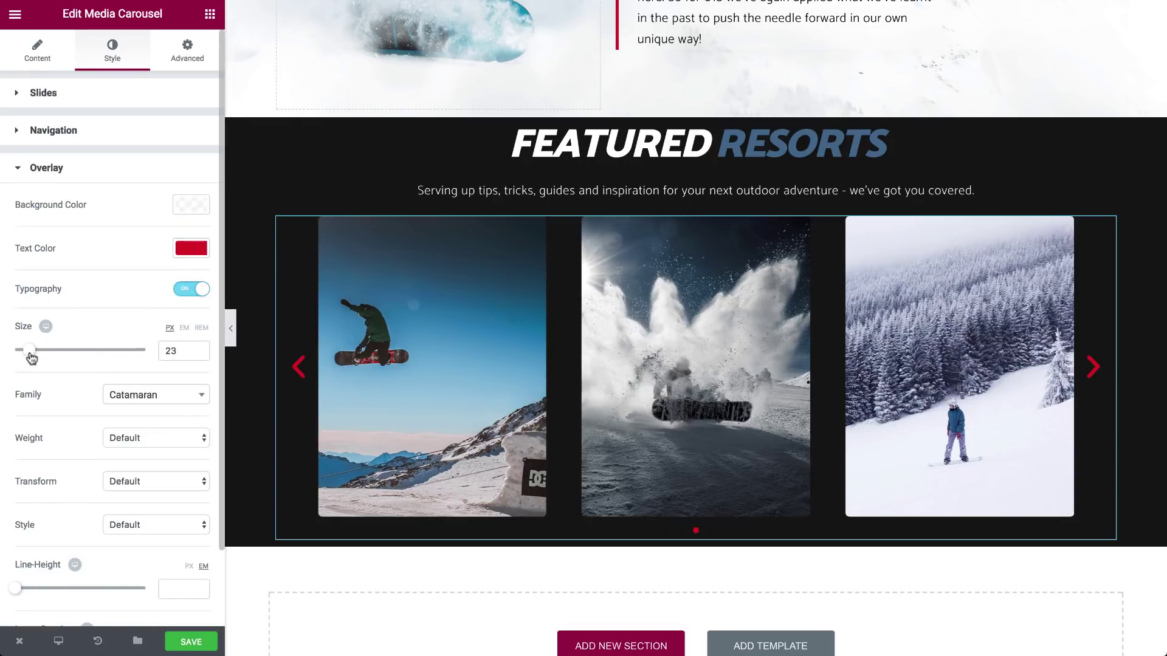
pyautogui.click(140, 437)
pyautogui.click(140, 377)
pyautogui.scroll(-2, 15, 596)
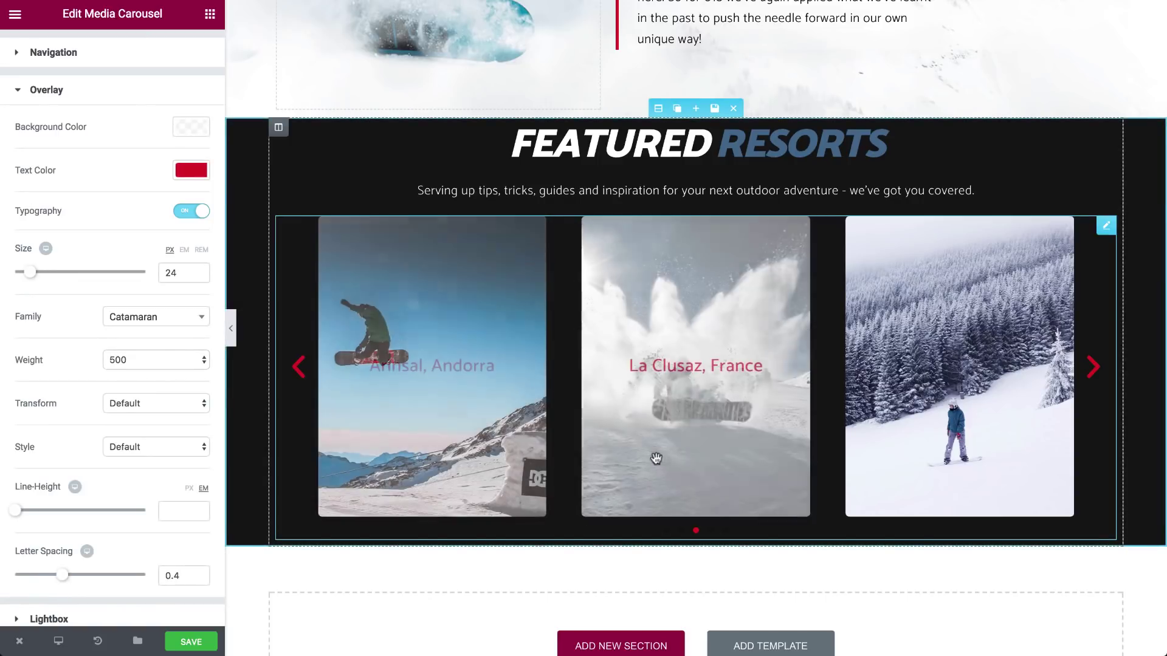
# Step: Advance the carousel through several slides to preview the captions
pyautogui.click(1096, 381)
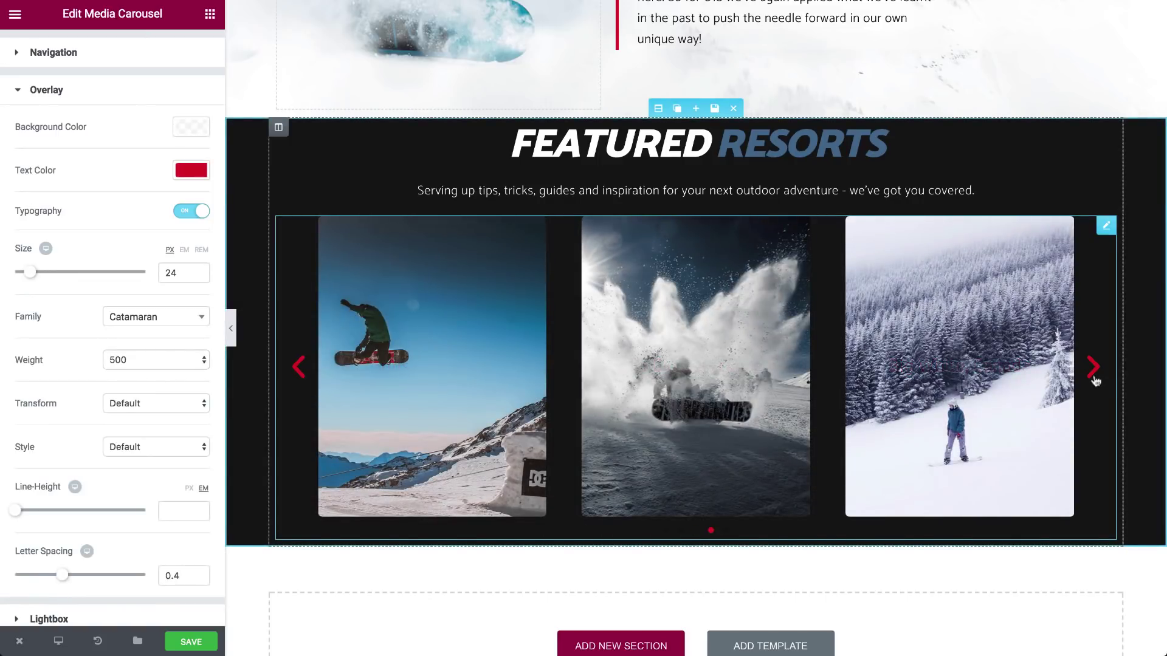
pyautogui.click(1090, 376)
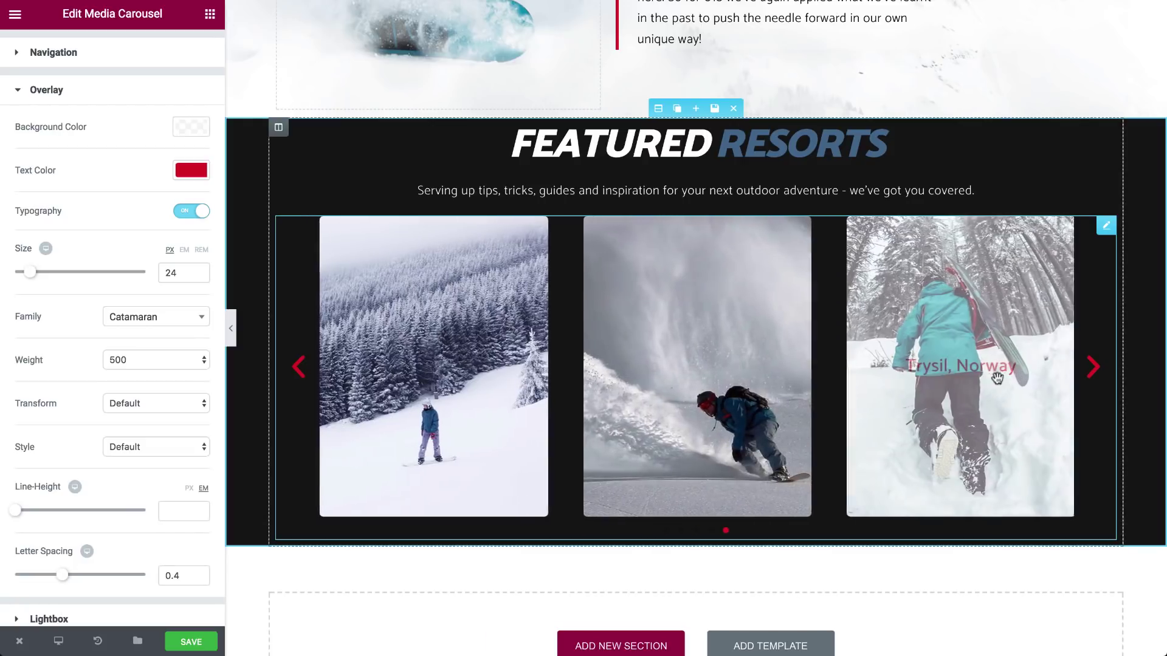
pyautogui.click(1093, 367)
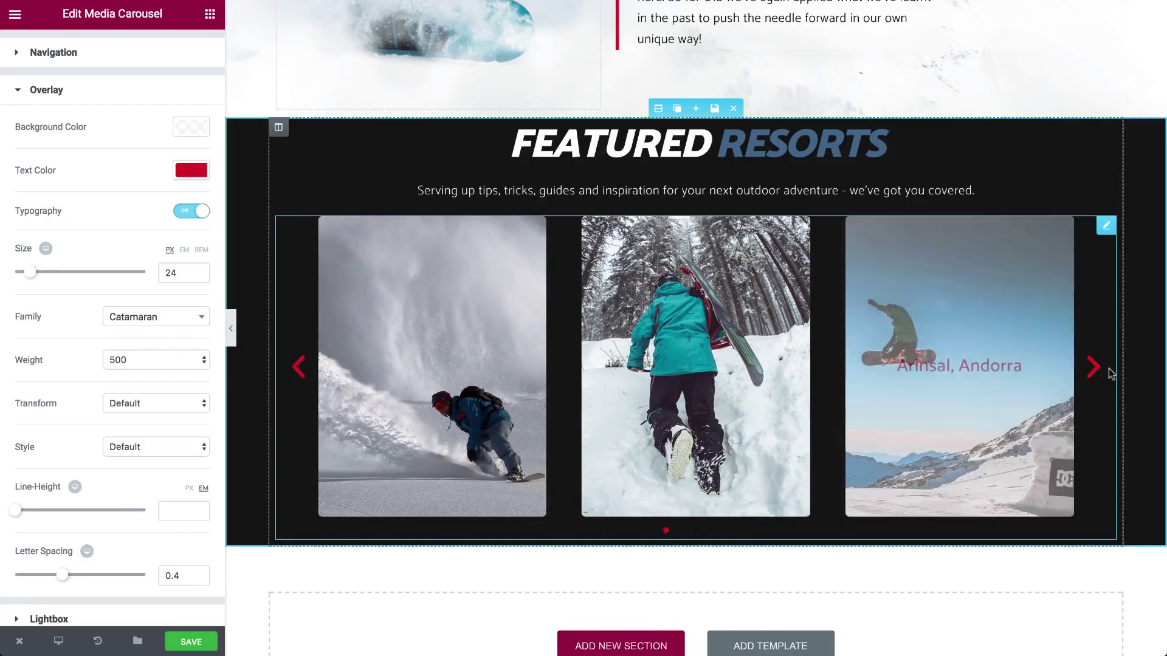
pyautogui.click(1101, 374)
pyautogui.scroll(5, 162, 275)
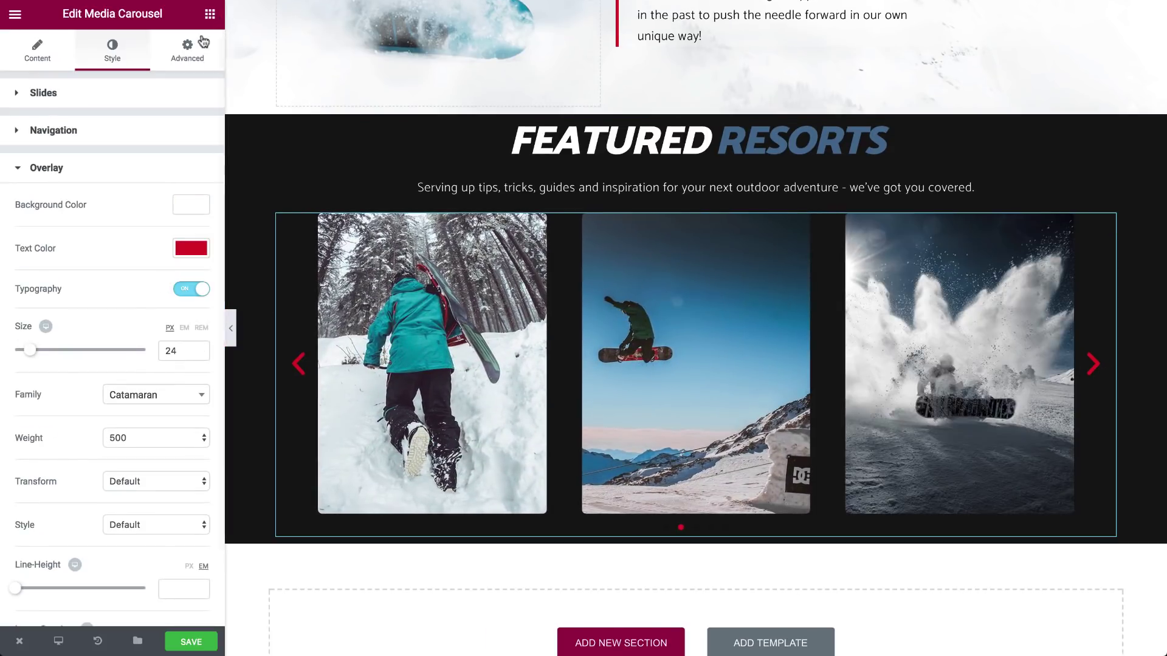
# Step: Set the carousel's top margin to 100 px
pyautogui.click(188, 51)
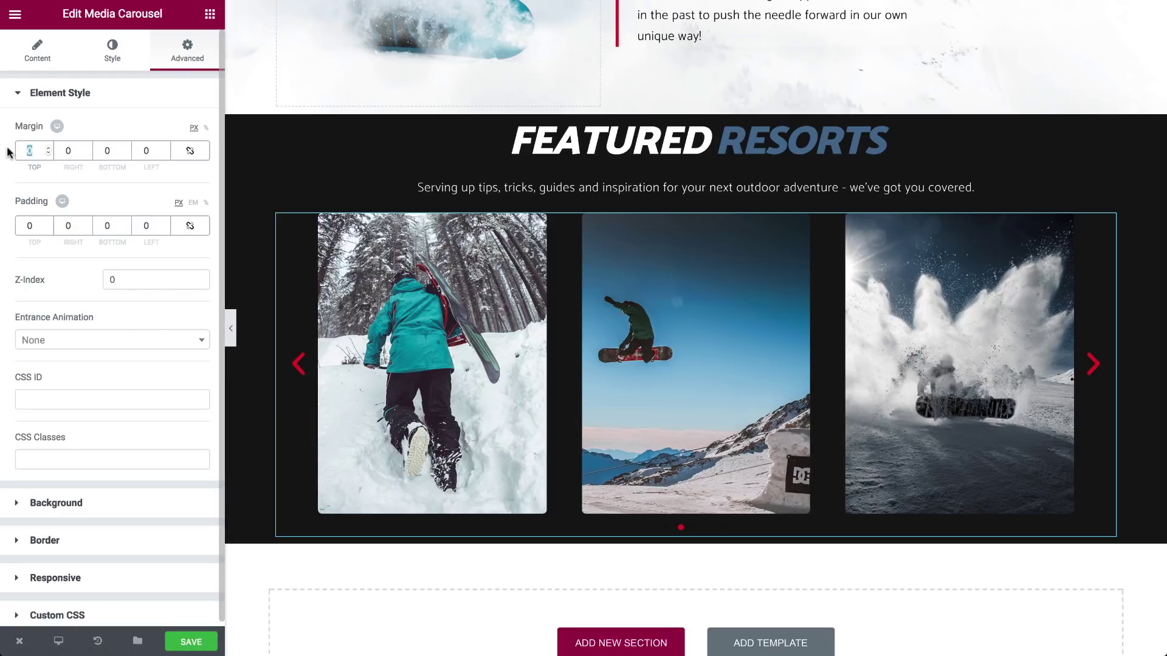
pyautogui.write('100')
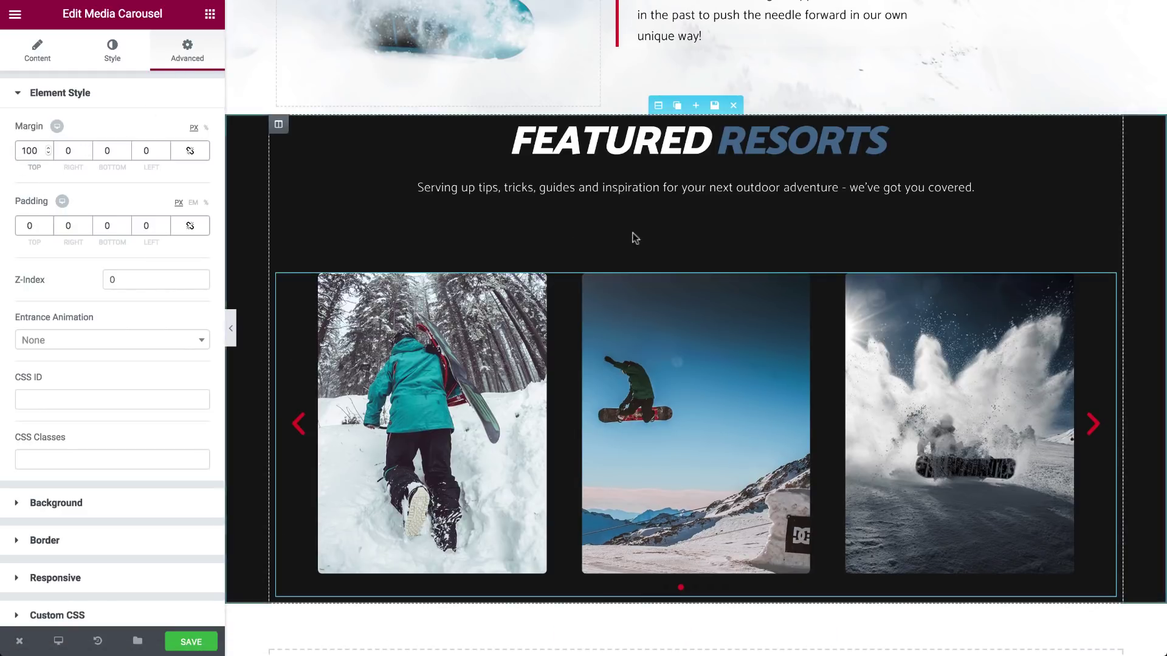
pyautogui.scroll(1, 637, 231)
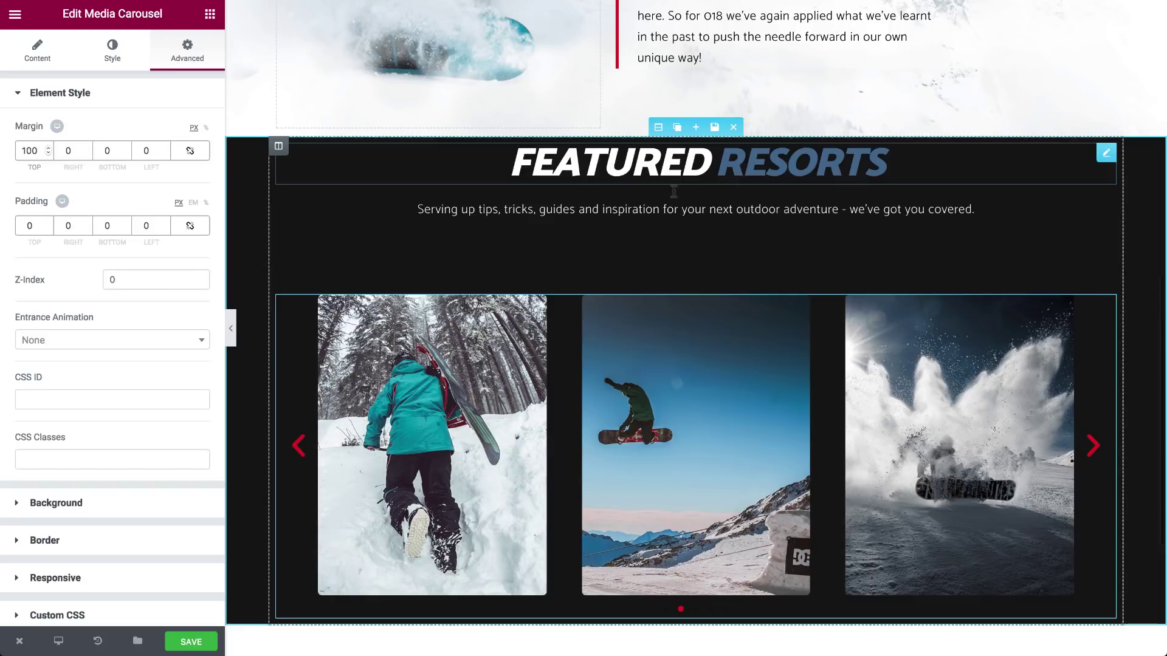
# Step: Give the FEATURED RESORTS heading a 130 px top margin
pyautogui.click(607, 163)
pyautogui.click(180, 51)
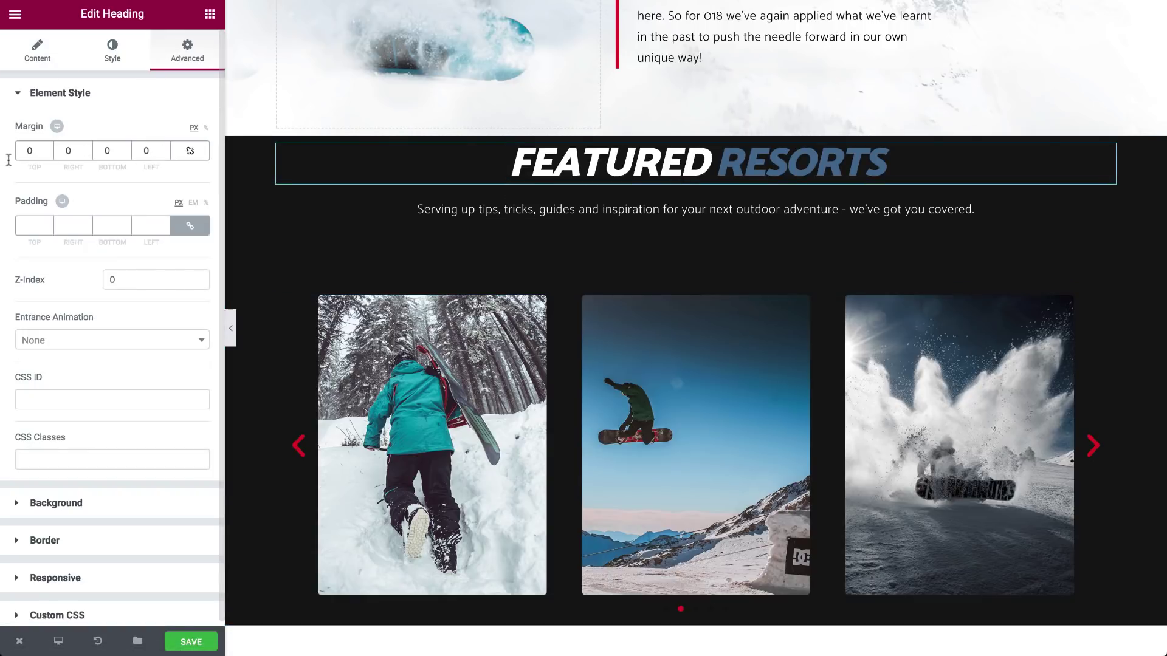
pyautogui.write('130')
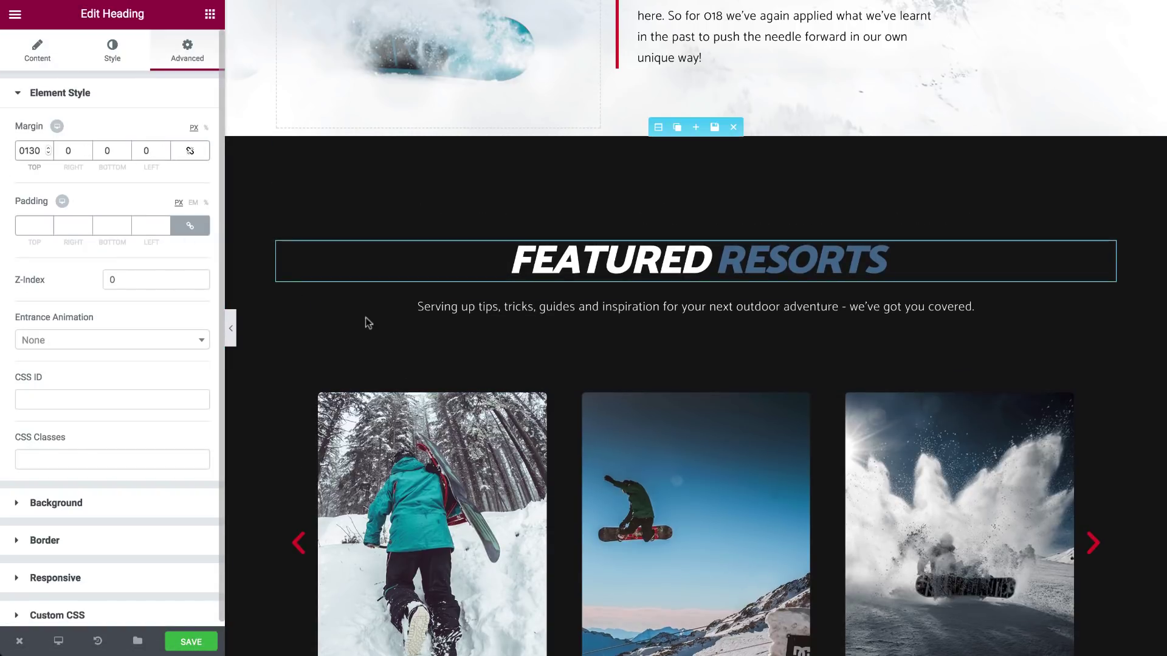
pyautogui.scroll(-2, 426, 351)
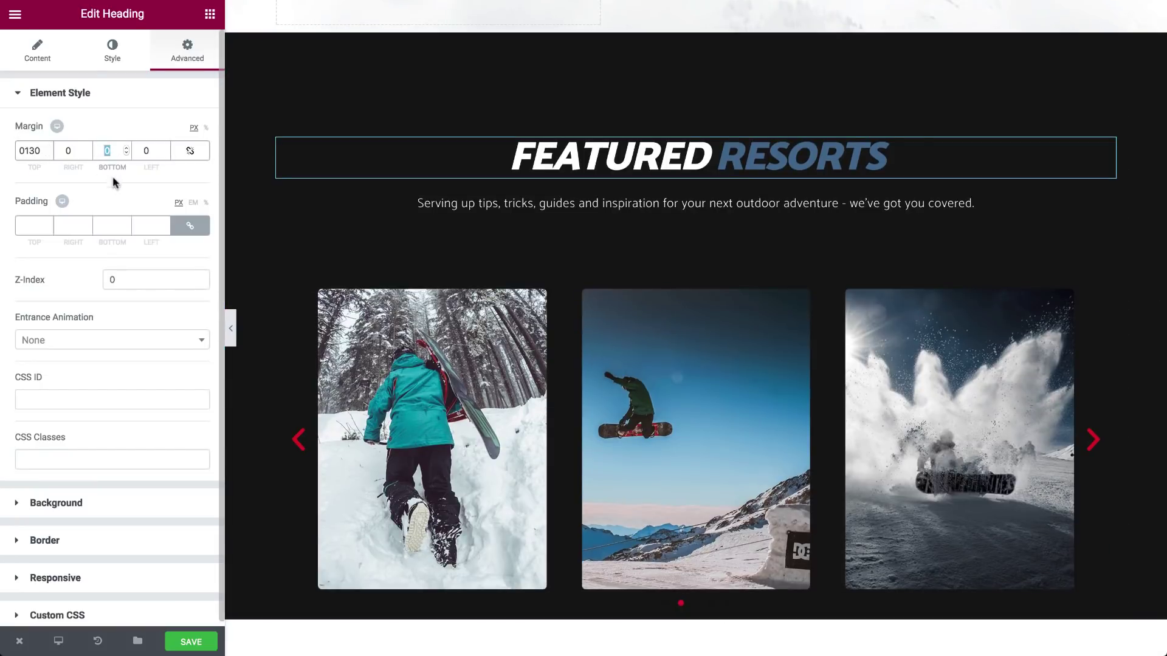
pyautogui.scroll(-2, 568, 364)
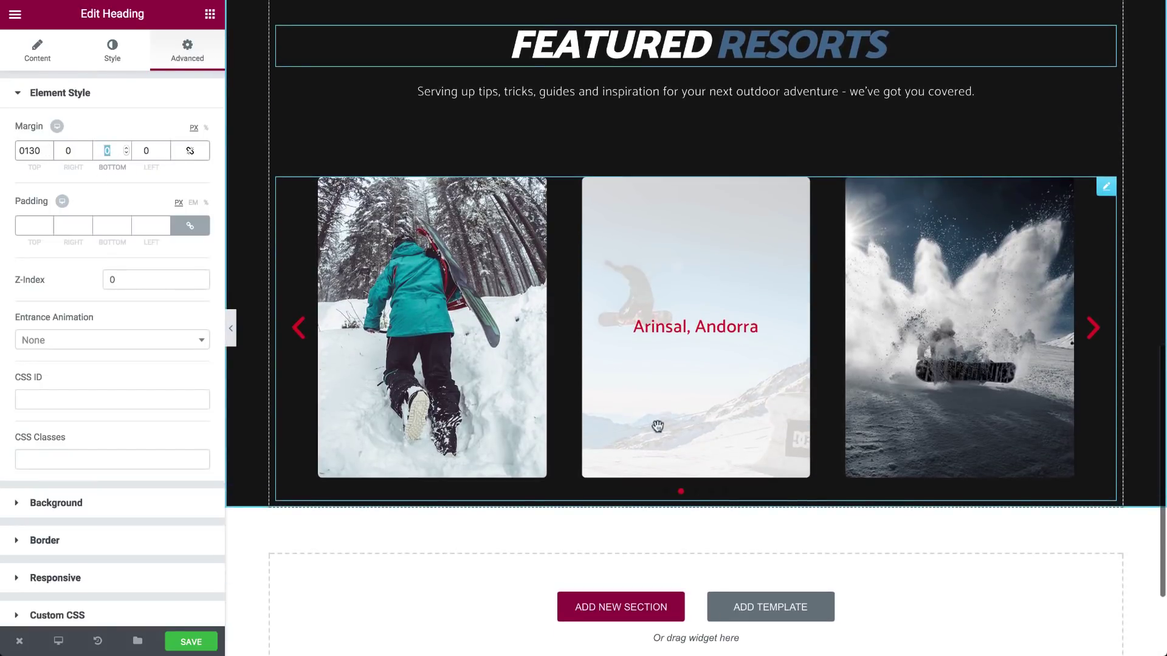
# Step: Set the carousel's bottom margin to 100 px
pyautogui.click(340, 189)
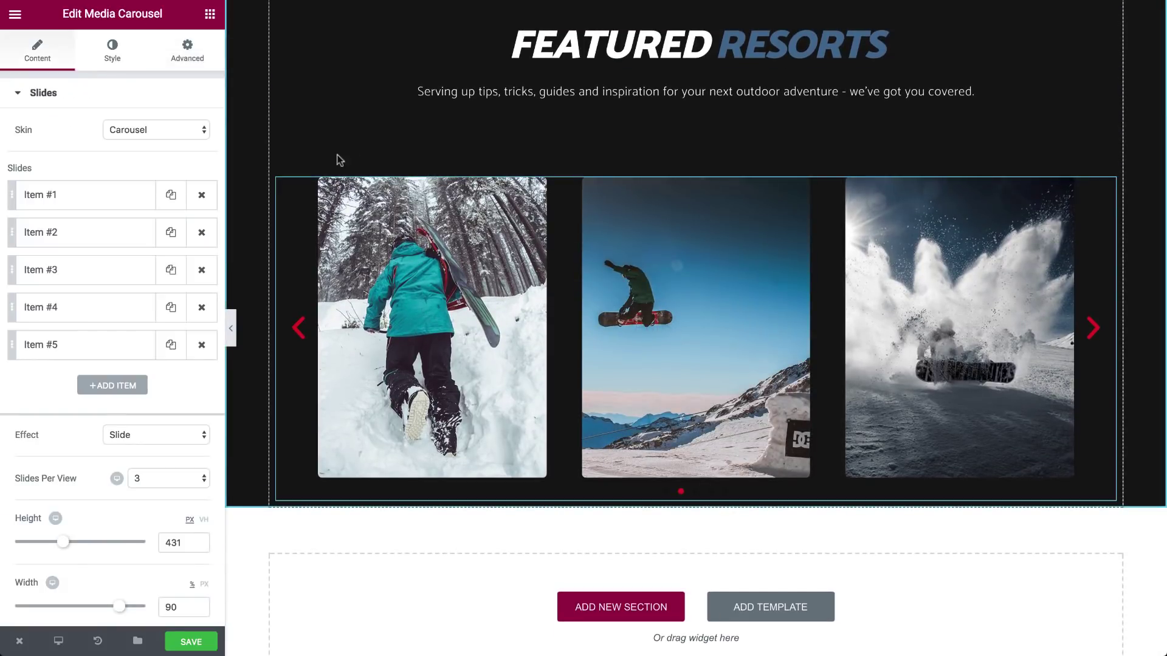
pyautogui.click(192, 61)
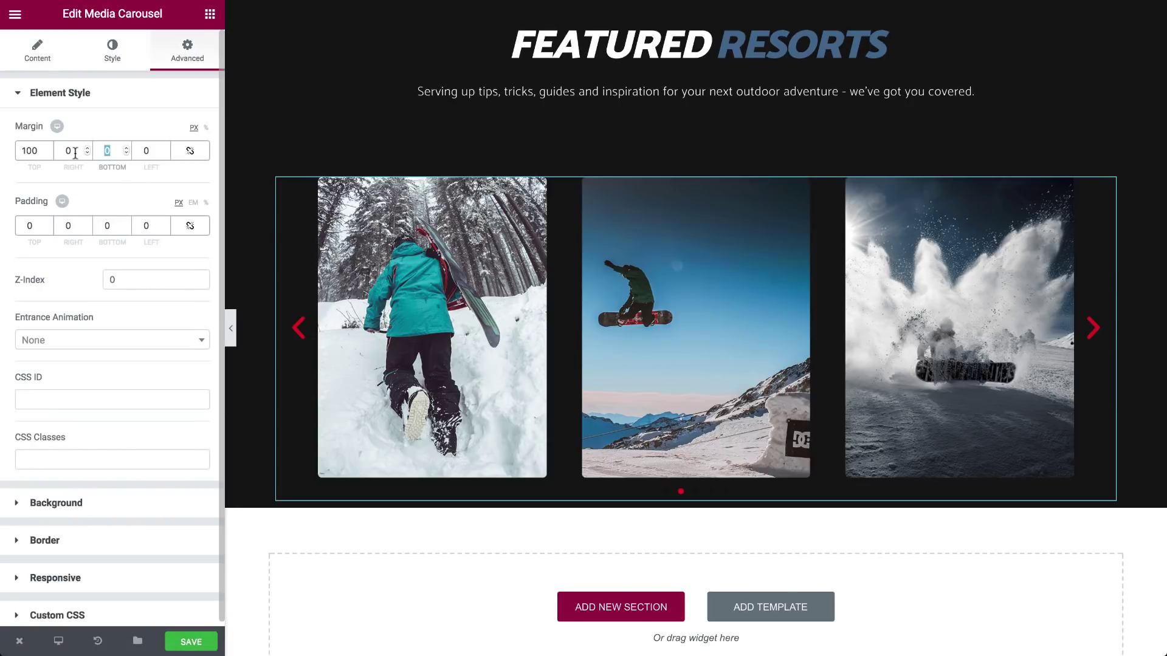
pyautogui.write('100')
pyautogui.scroll(3, 761, 255)
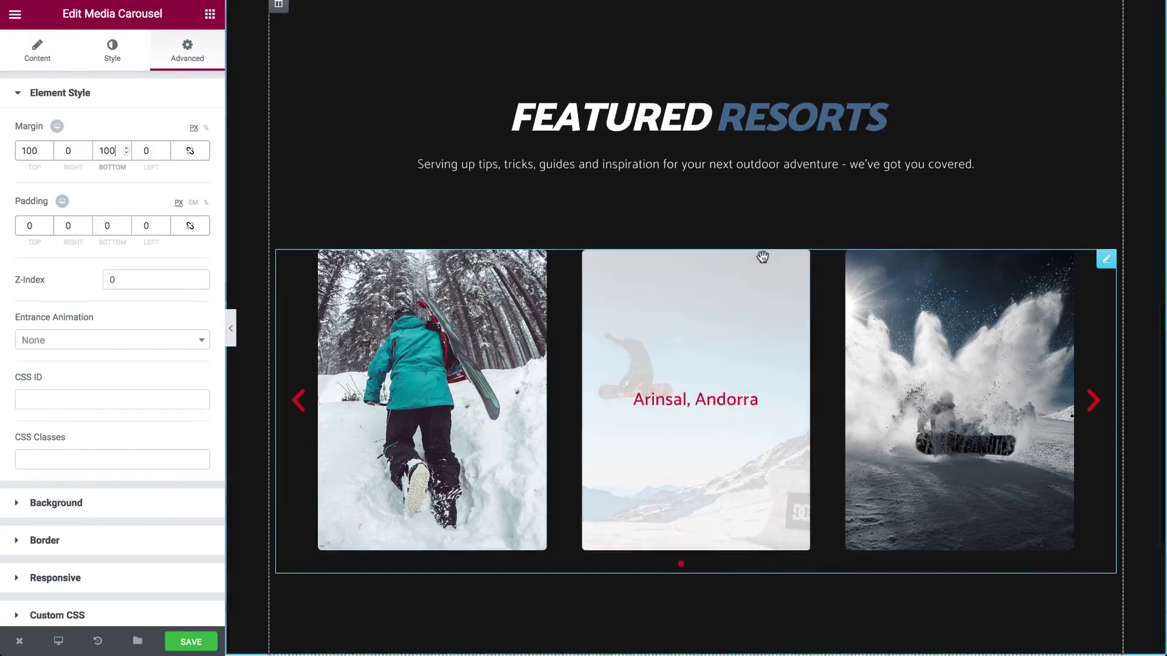
pyautogui.scroll(-3, 762, 256)
pyautogui.scroll(1, 763, 255)
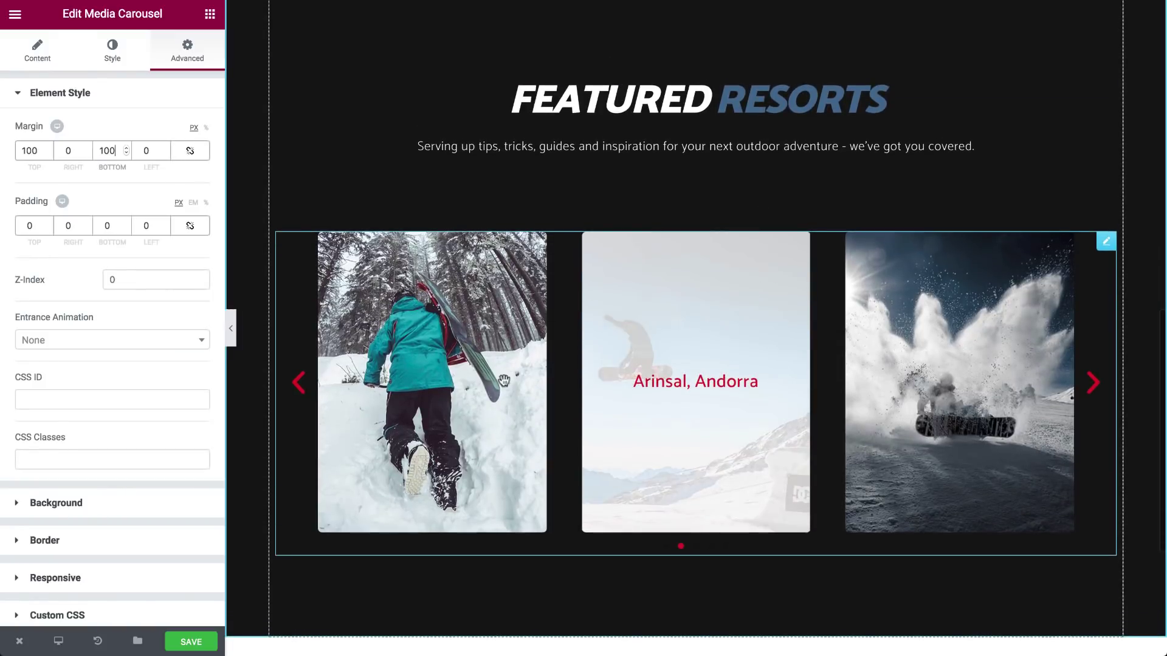
pyautogui.scroll(1, 428, 390)
pyautogui.scroll(1, 538, 389)
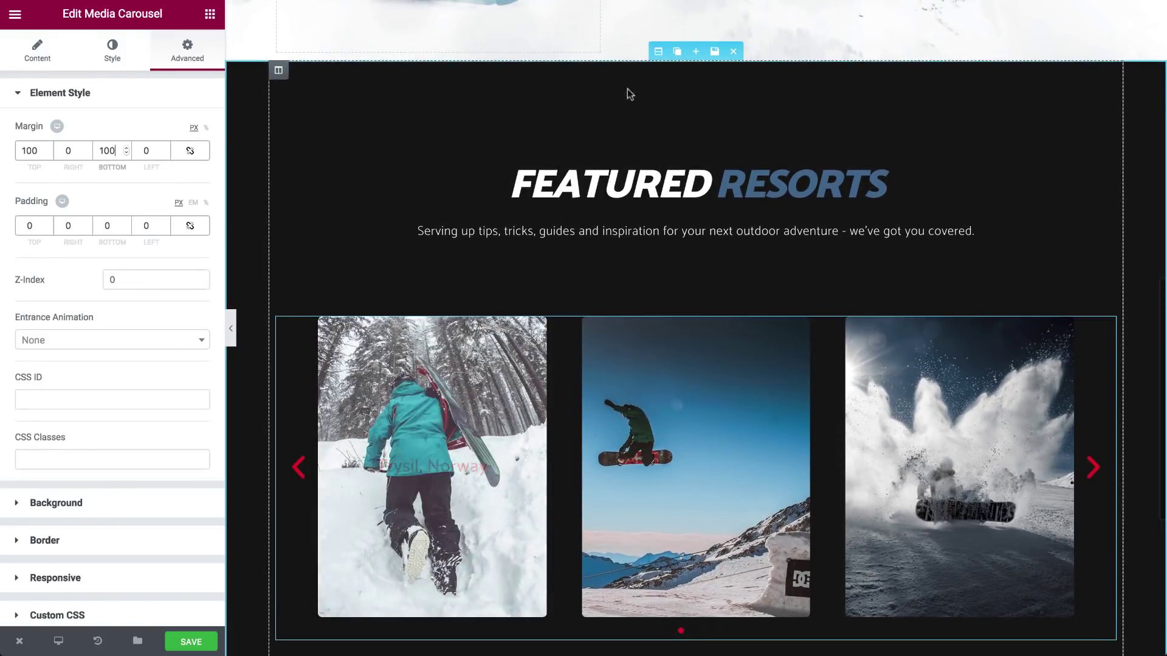
# Step: Set the Featured Resorts section's background overlay to the classic snow image
pyautogui.click(658, 51)
pyautogui.click(113, 50)
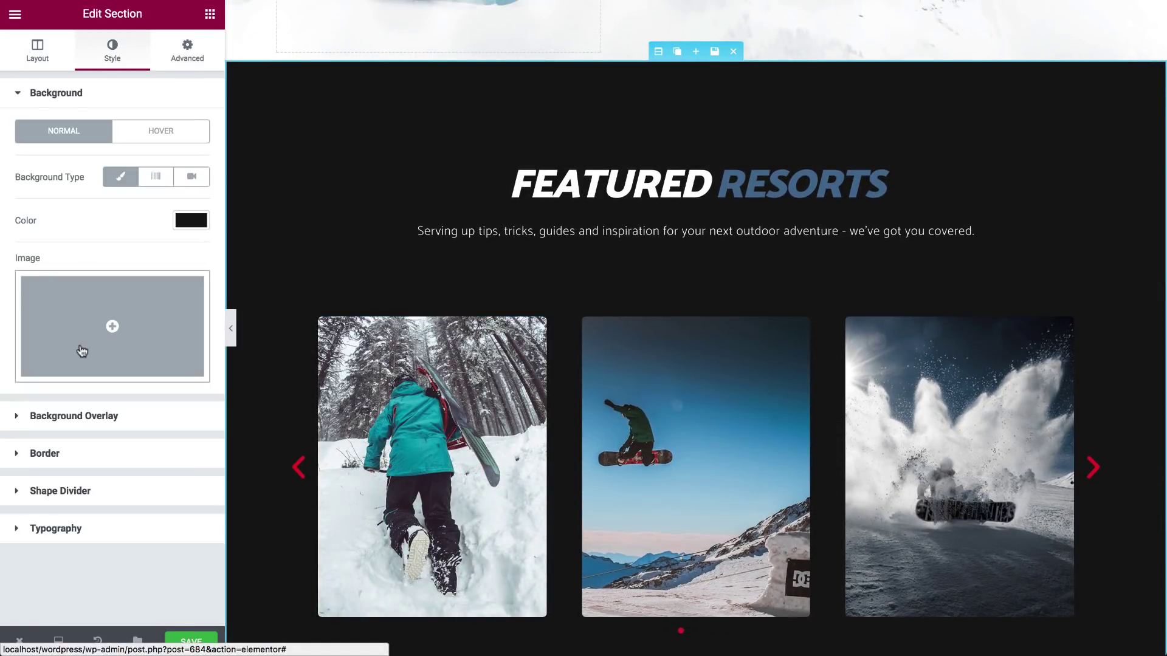
pyautogui.click(49, 415)
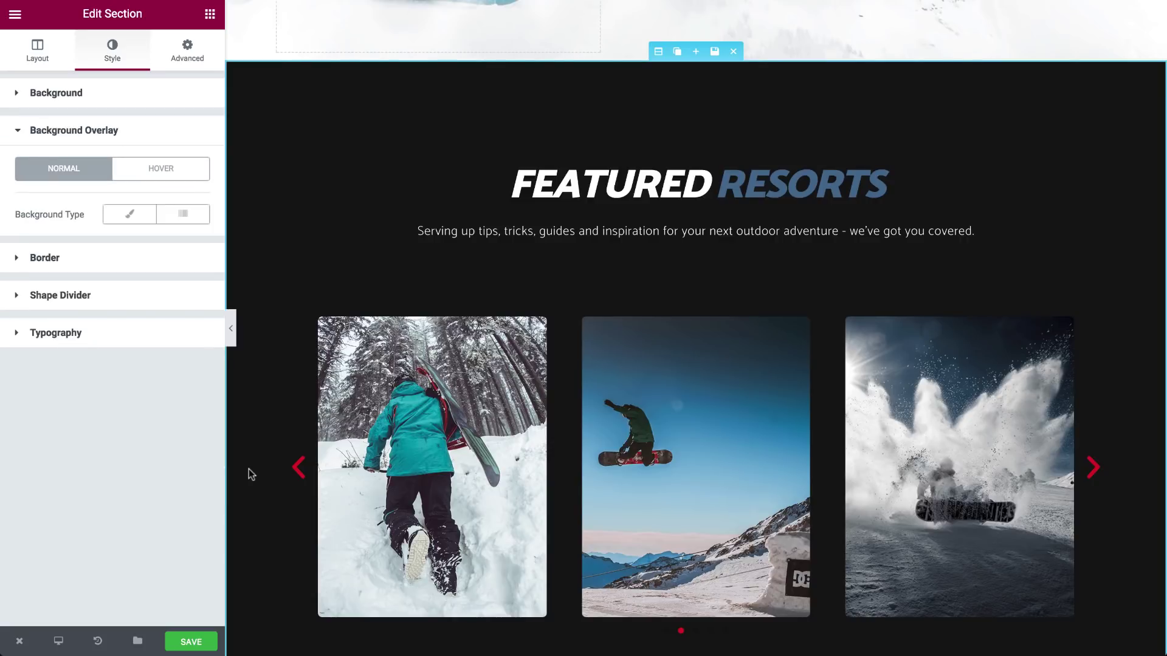
pyautogui.click(130, 225)
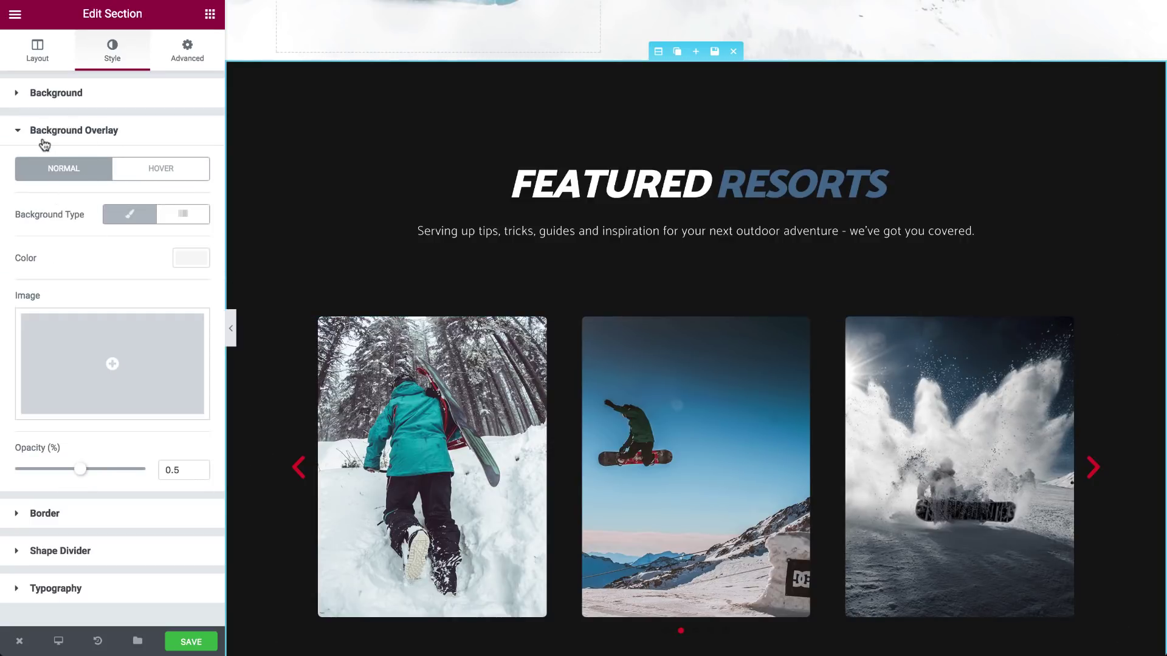
pyautogui.click(94, 381)
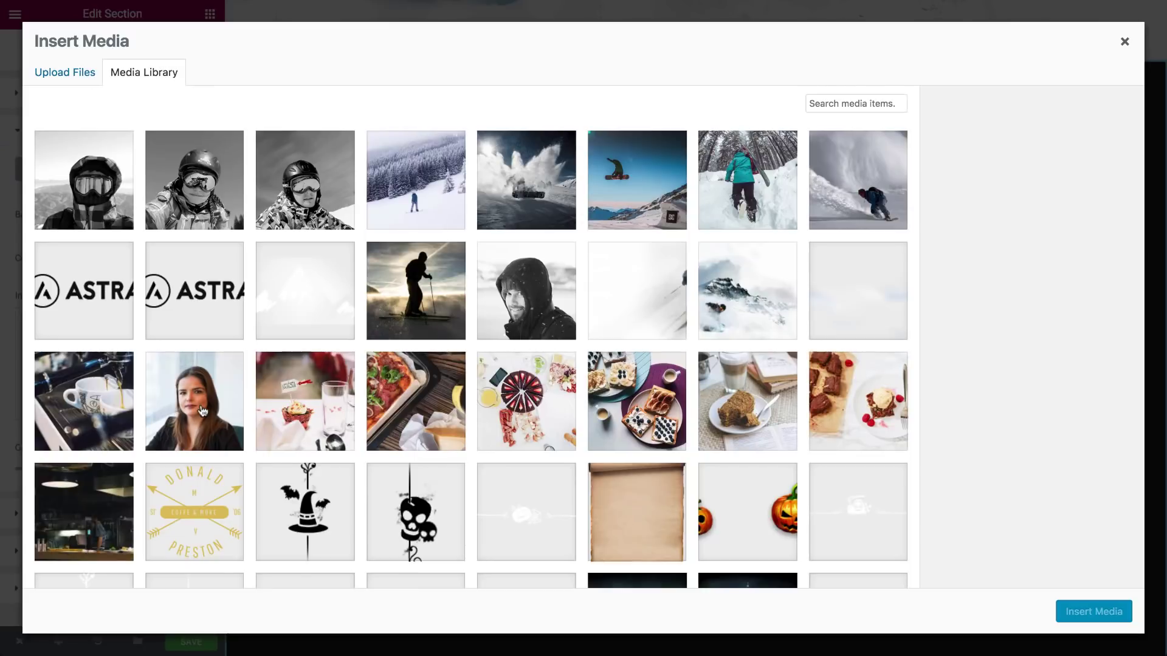
pyautogui.click(885, 298)
pyautogui.click(1093, 611)
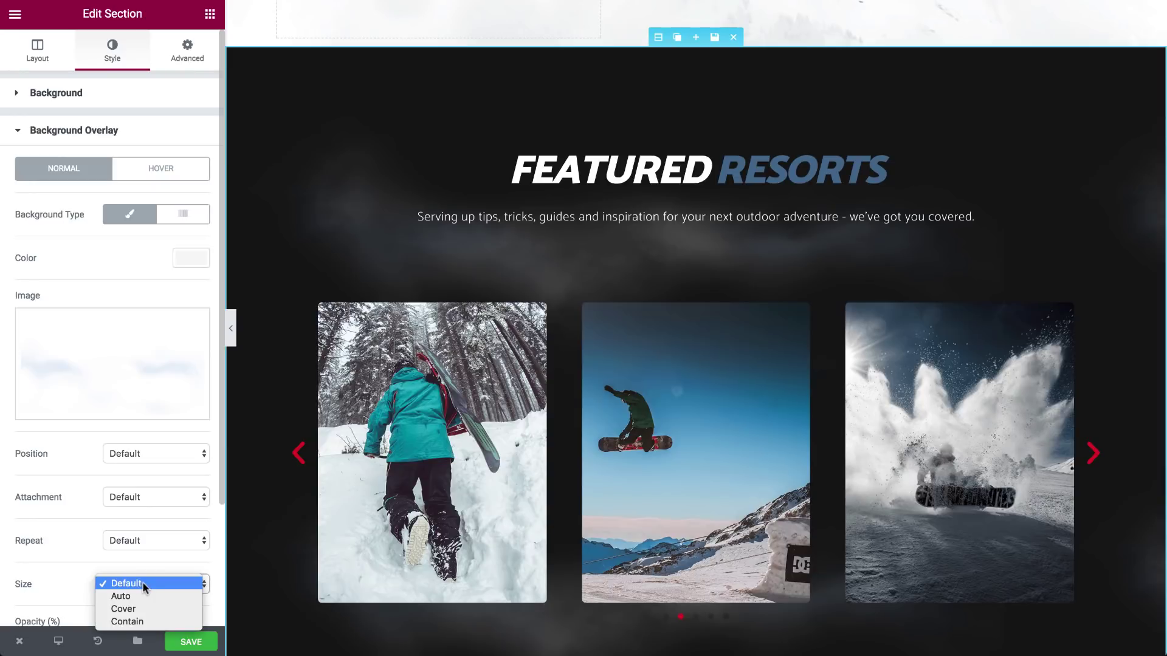
# Step: Scale the snow overlay to Cover and lower its opacity to 0.28
pyautogui.click(153, 609)
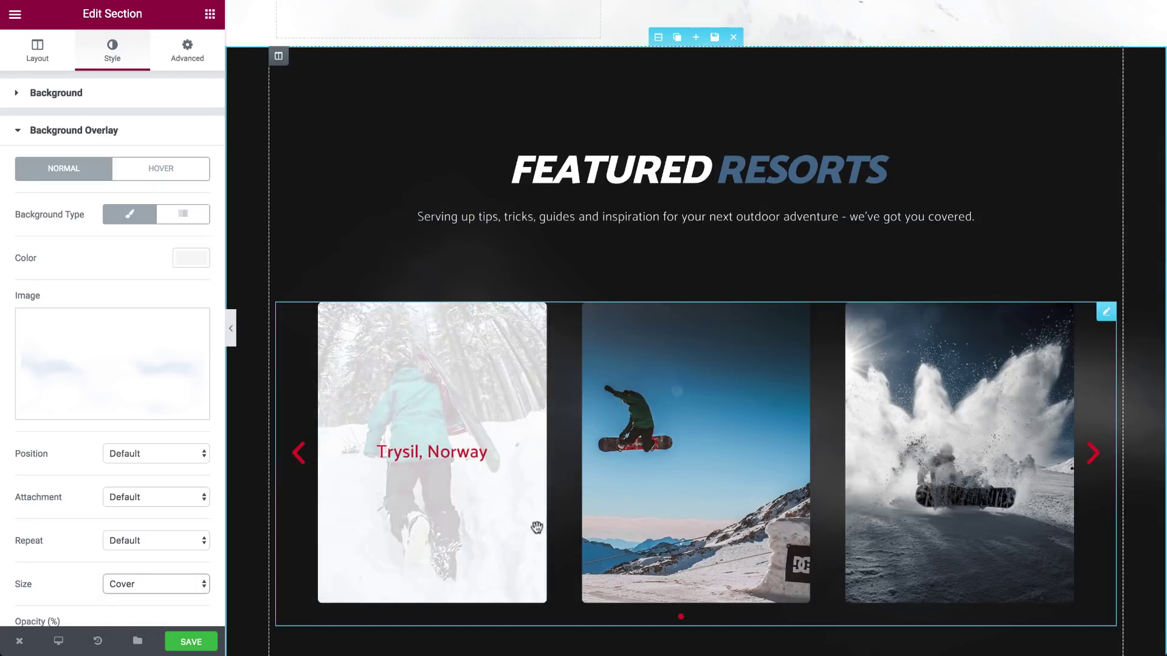
pyautogui.scroll(-1, 369, 454)
pyautogui.scroll(-3, 118, 560)
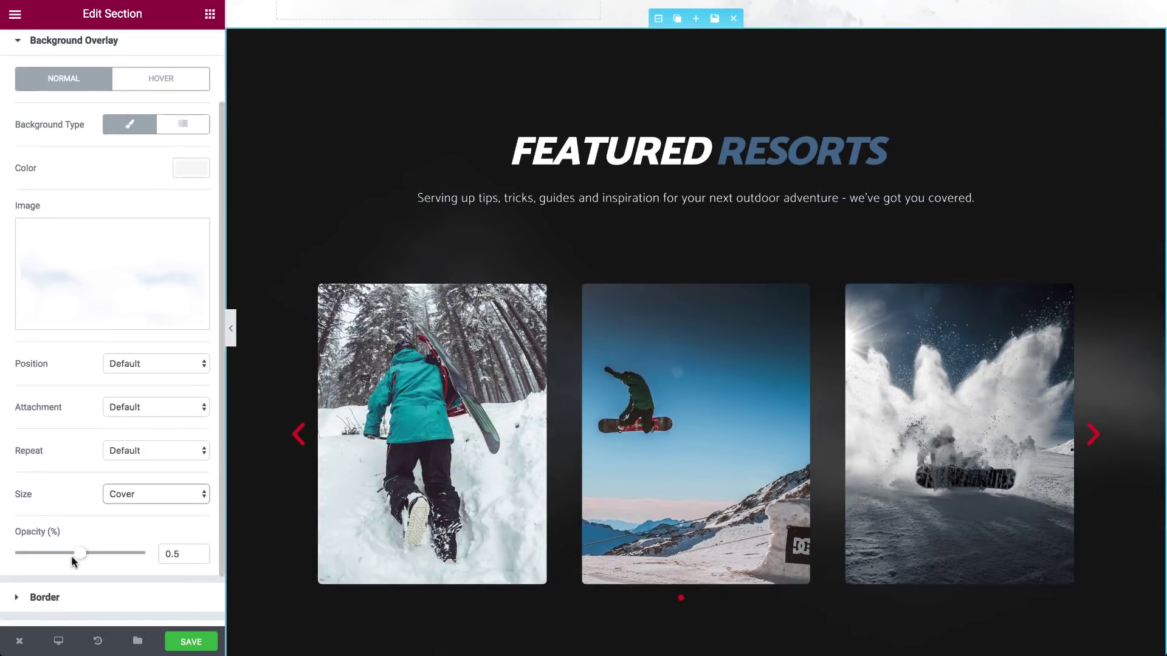
pyautogui.moveTo(81, 555); pyautogui.dragTo(53, 556)
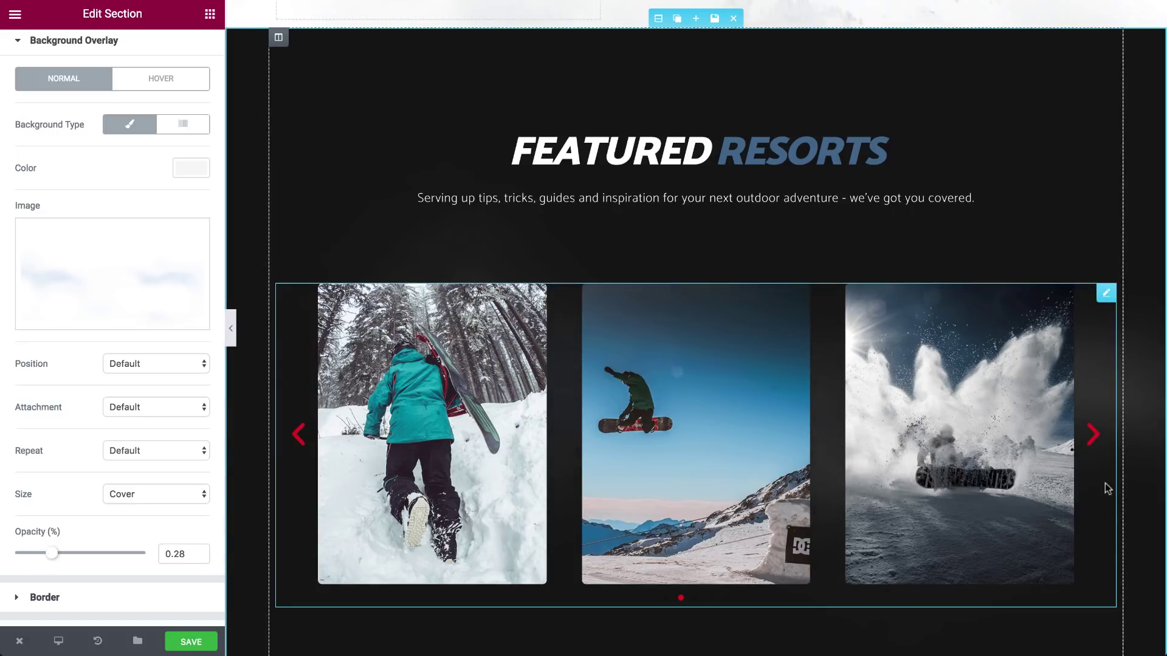
# Step: Select the carousel and advance it to later slides
pyautogui.click(1092, 440)
pyautogui.click(1092, 441)
pyautogui.scroll(-3, 1092, 445)
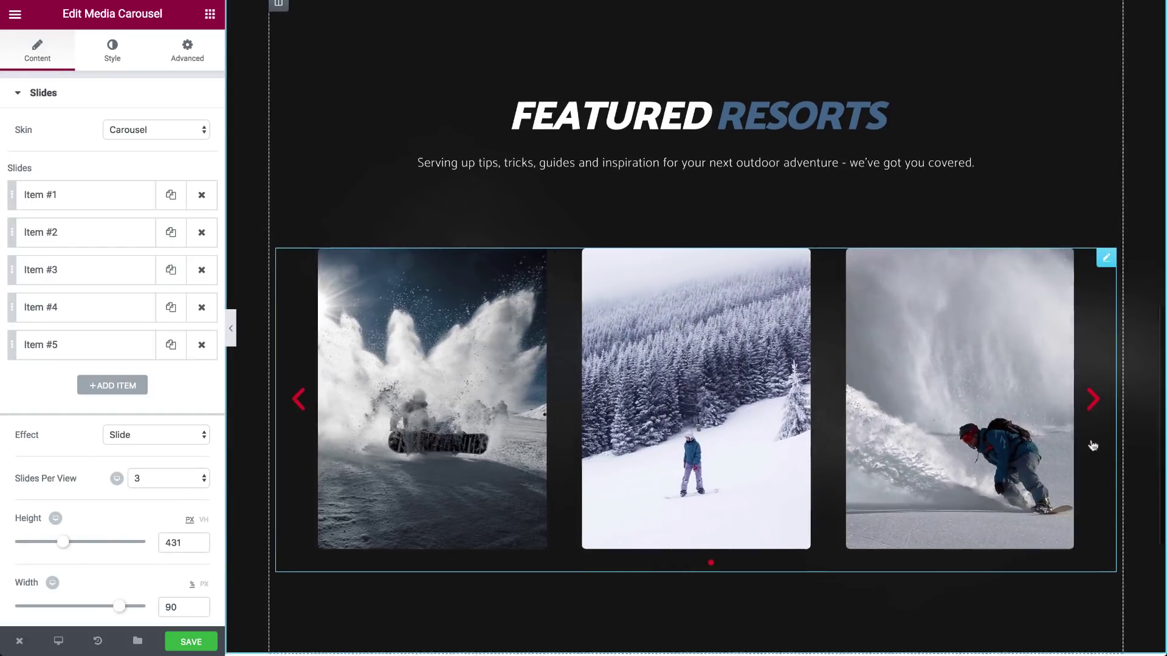
pyautogui.scroll(3, 1092, 445)
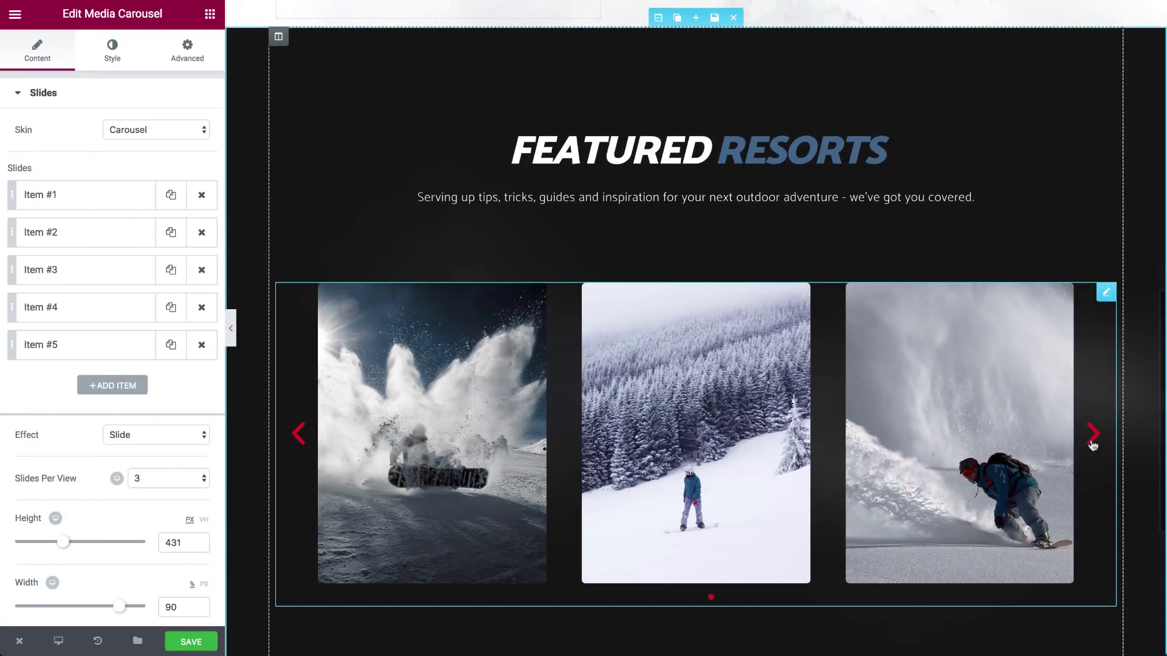
pyautogui.scroll(1, 549, 217)
pyautogui.scroll(-1, 599, 276)
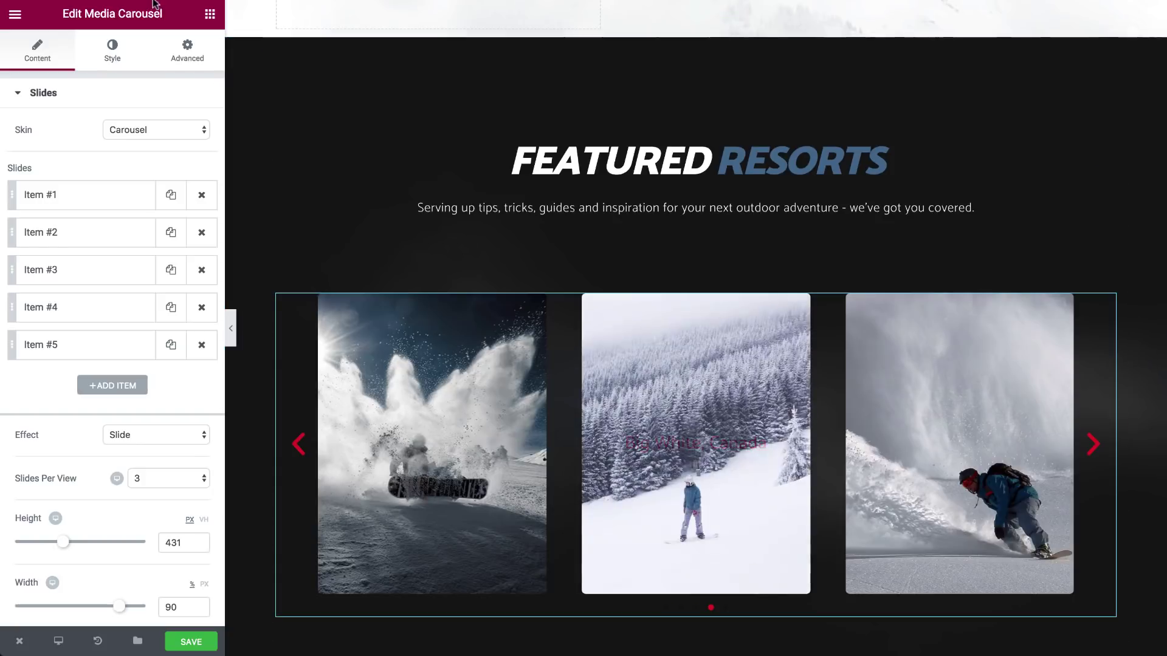
# Step: Add a new two-column section at the bottom of the page
pyautogui.click(210, 14)
pyautogui.scroll(-5, 569, 515)
pyautogui.scroll(-1, 568, 516)
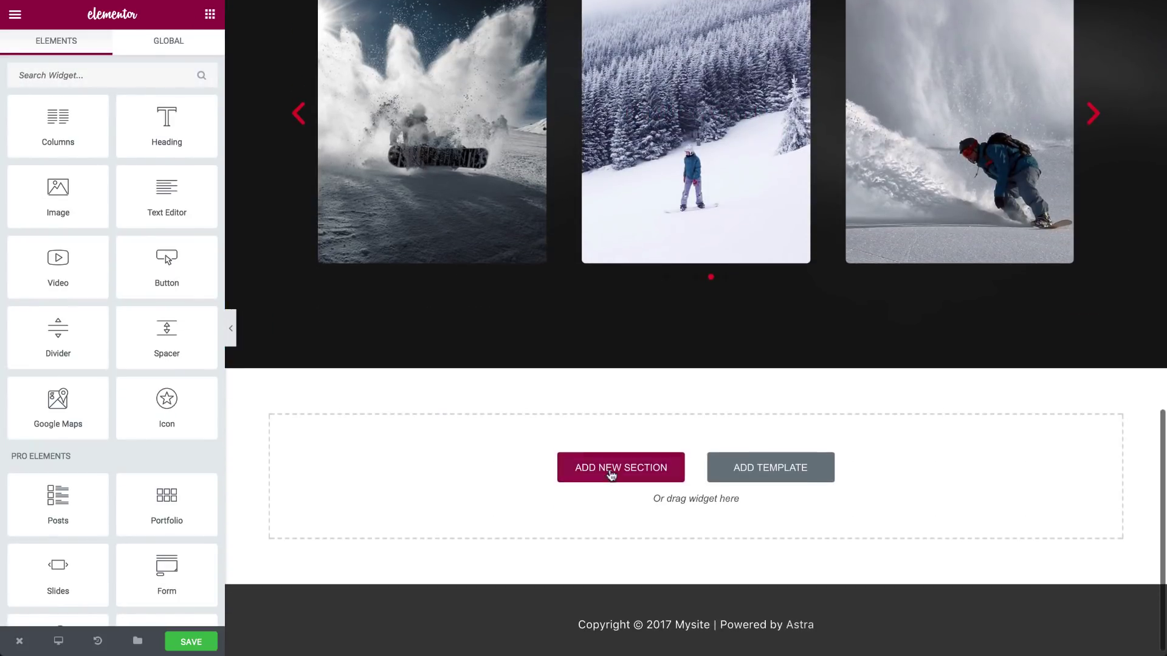
pyautogui.click(607, 473)
pyautogui.click(514, 525)
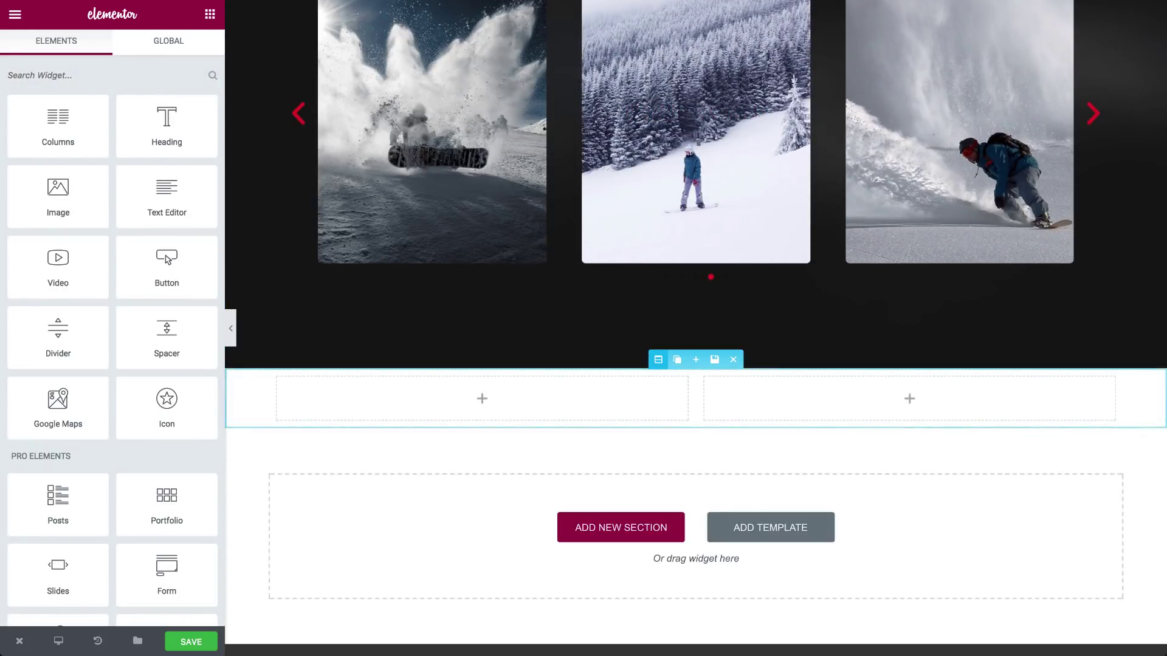
# Step: Give the new section a minimum height of 566 px
pyautogui.click(144, 314)
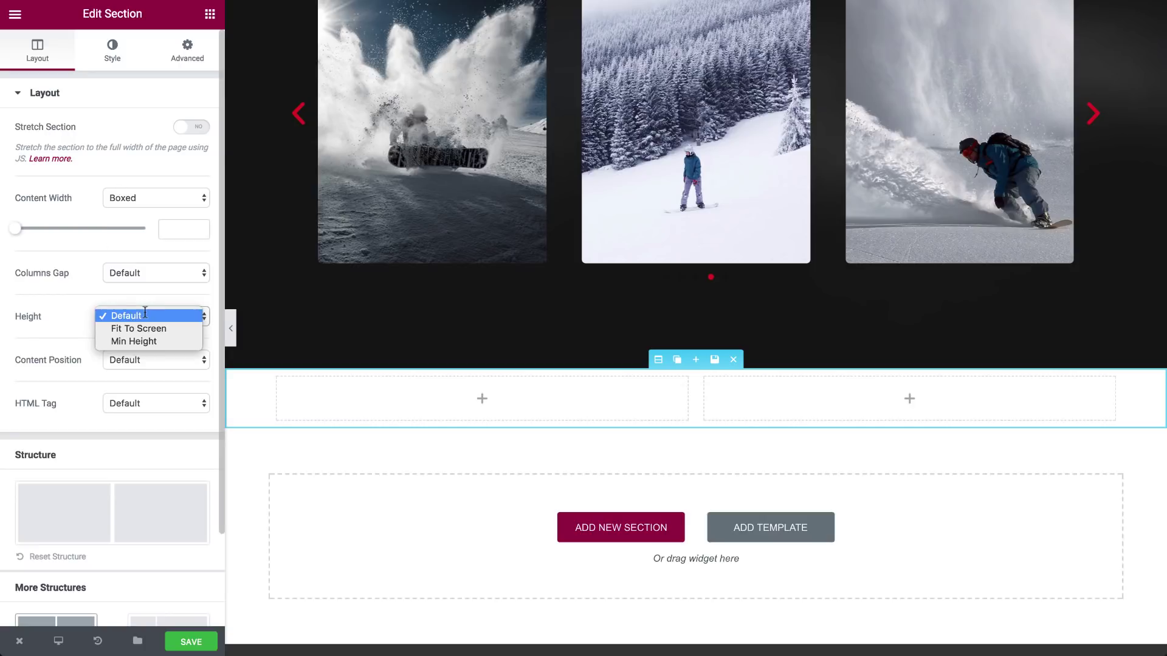
pyautogui.click(141, 341)
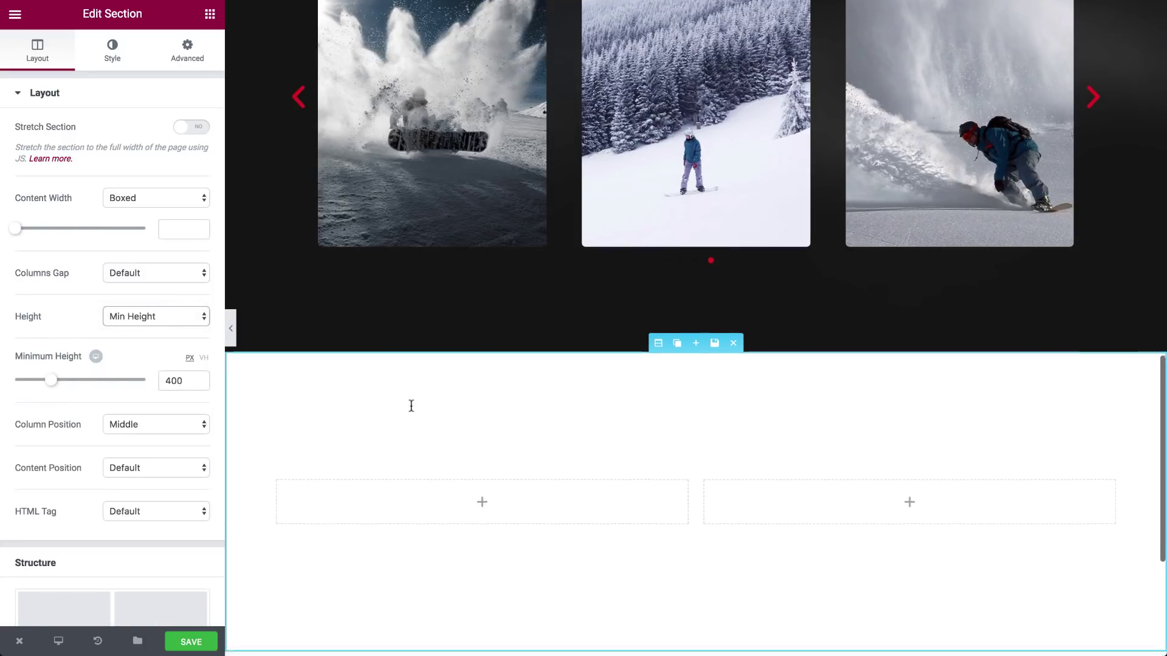
pyautogui.moveTo(58, 382); pyautogui.dragTo(71, 382)
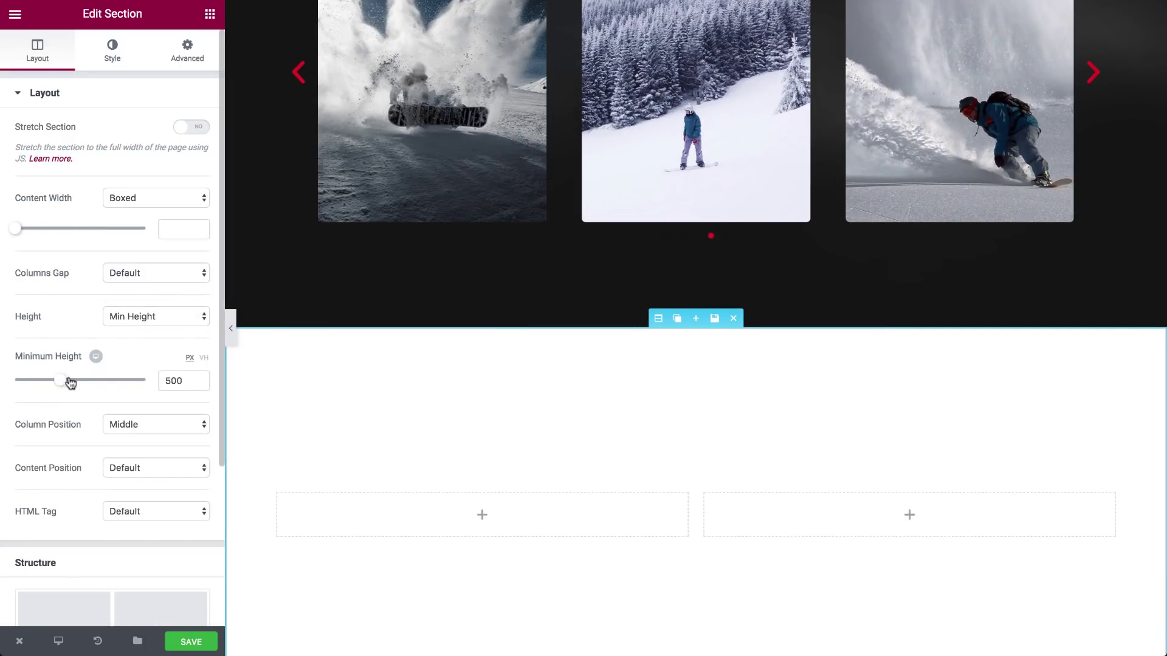
pyautogui.scroll(-3, 588, 510)
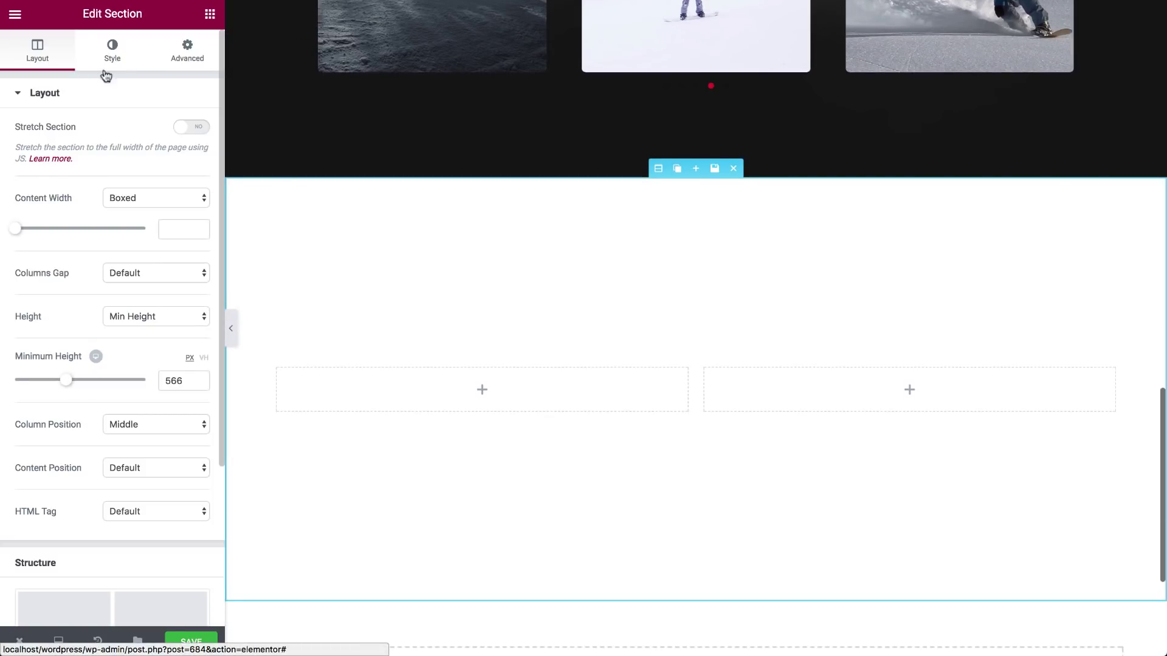
# Step: Set the section's classic background to the skier photo
pyautogui.click(109, 56)
pyautogui.click(119, 177)
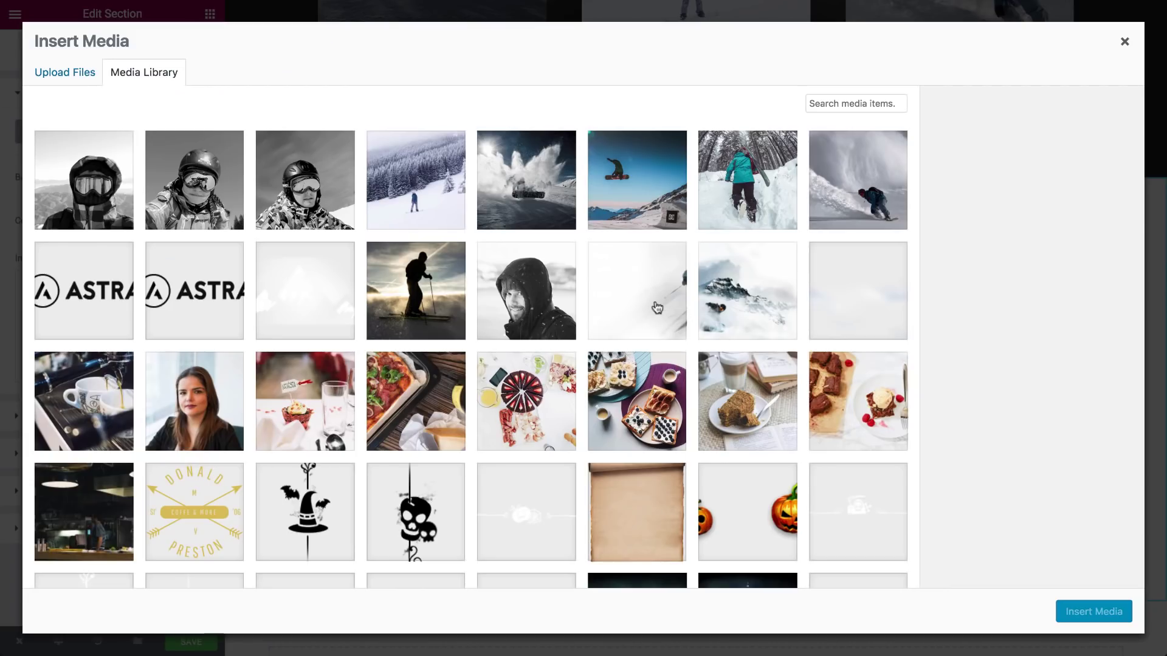
pyautogui.click(657, 308)
pyautogui.click(1069, 611)
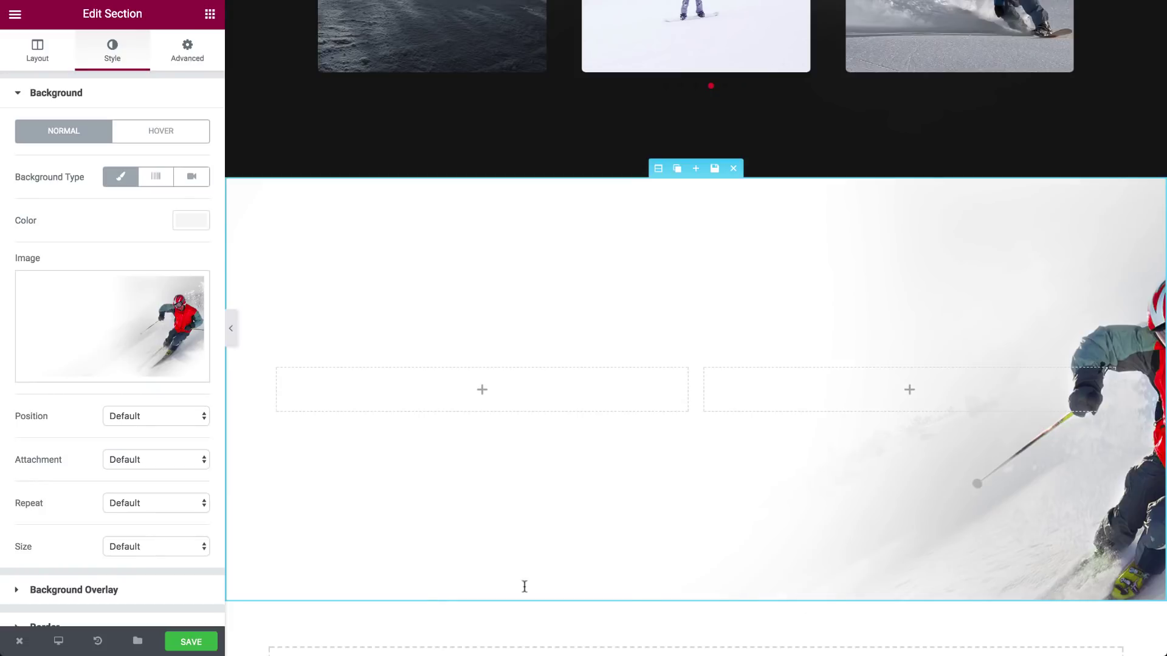
# Step: Size the skier background to Cover and position it Bottom Right
pyautogui.click(157, 549)
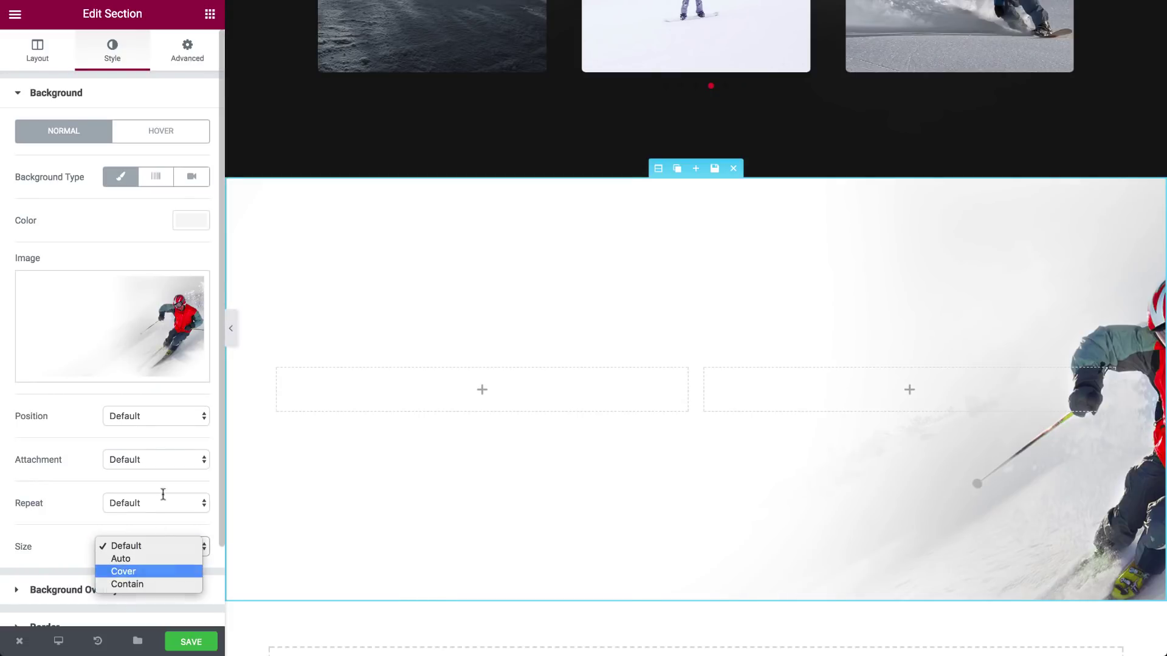
pyautogui.press('Return')
pyautogui.click(182, 416)
pyautogui.click(164, 530)
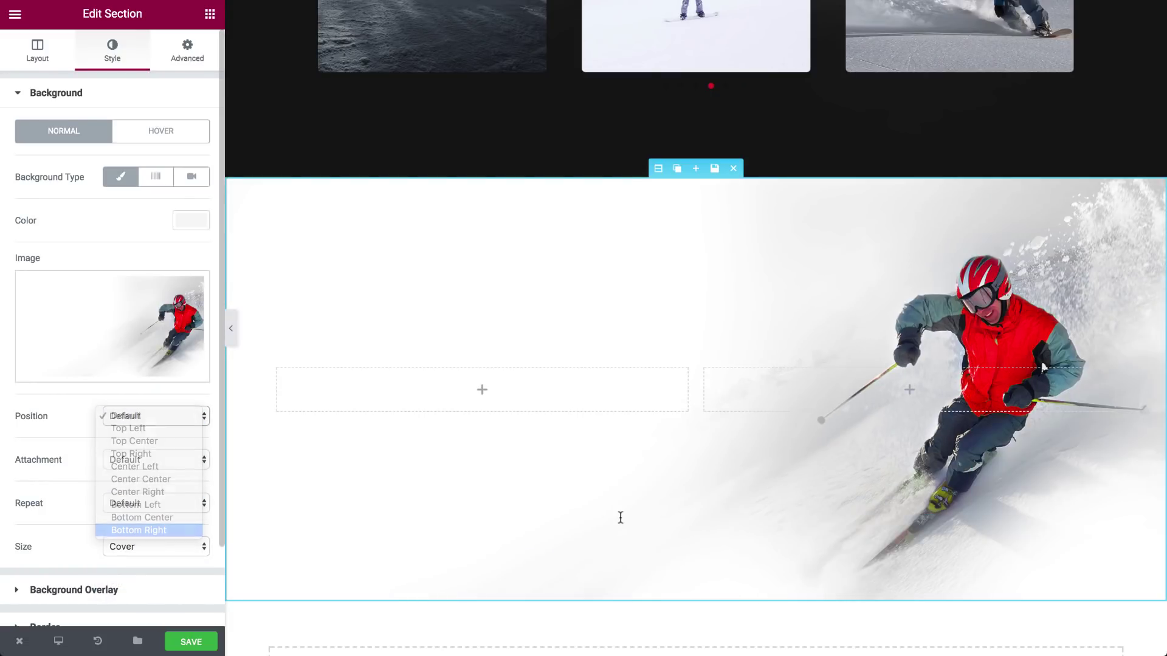
pyautogui.scroll(-1, 620, 517)
pyautogui.scroll(4, 621, 517)
pyautogui.scroll(5, 620, 517)
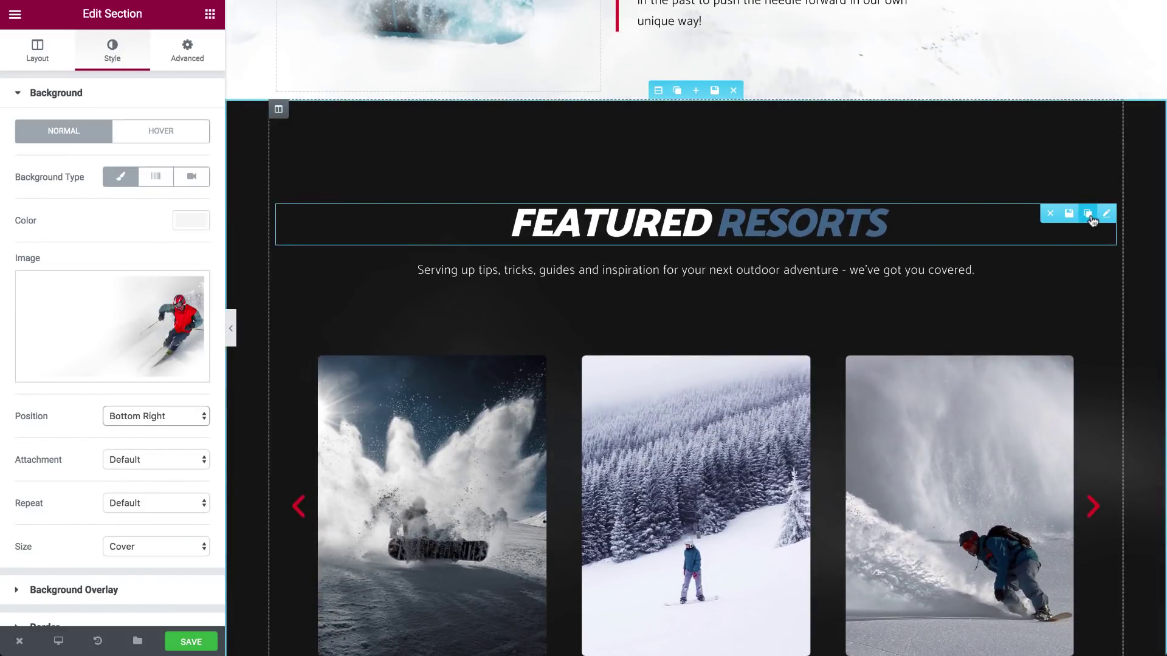
# Step: Duplicate the FEATURED RESORTS heading, set its margin to 0, and move it into the skier section
pyautogui.click(1088, 214)
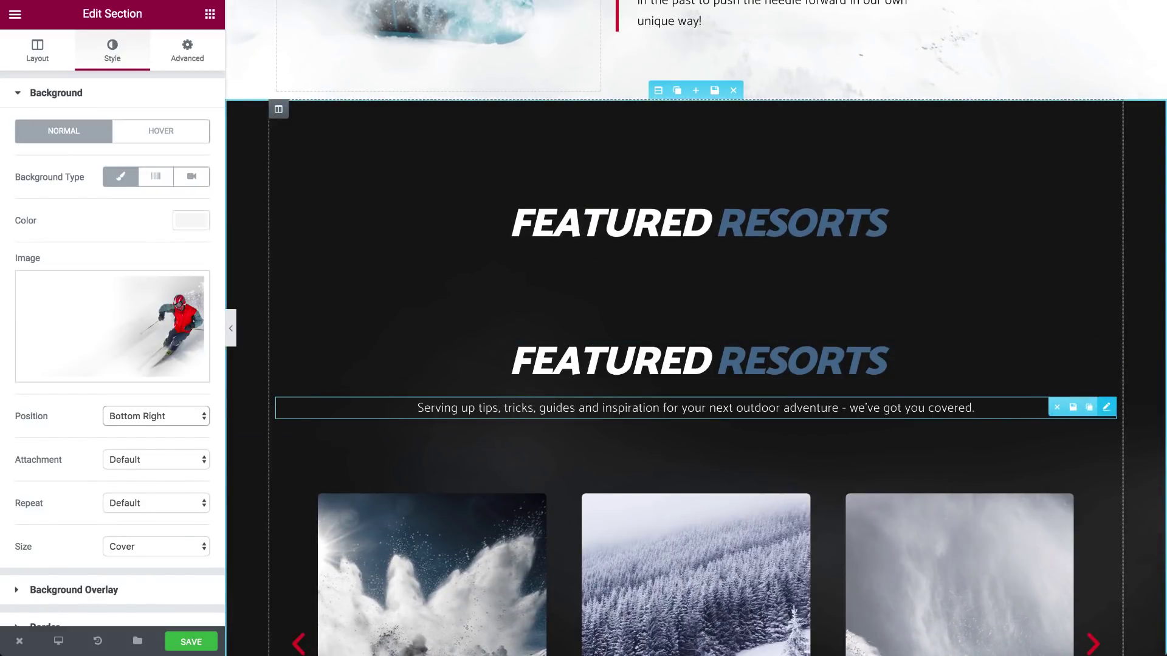
pyautogui.click(509, 362)
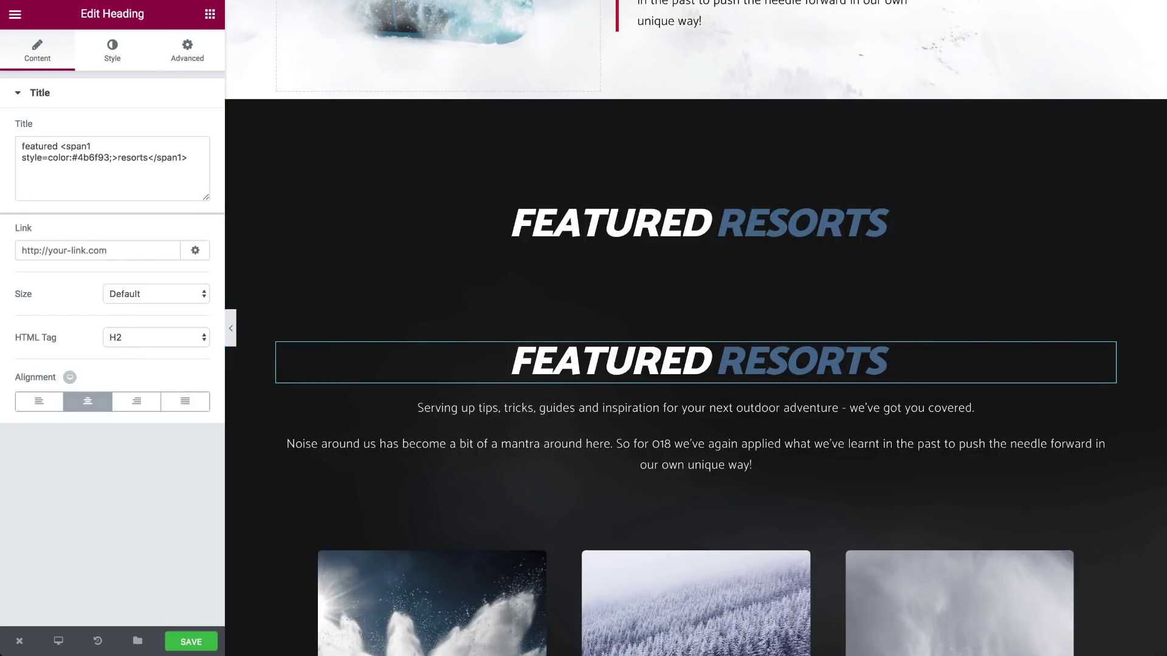
pyautogui.click(187, 54)
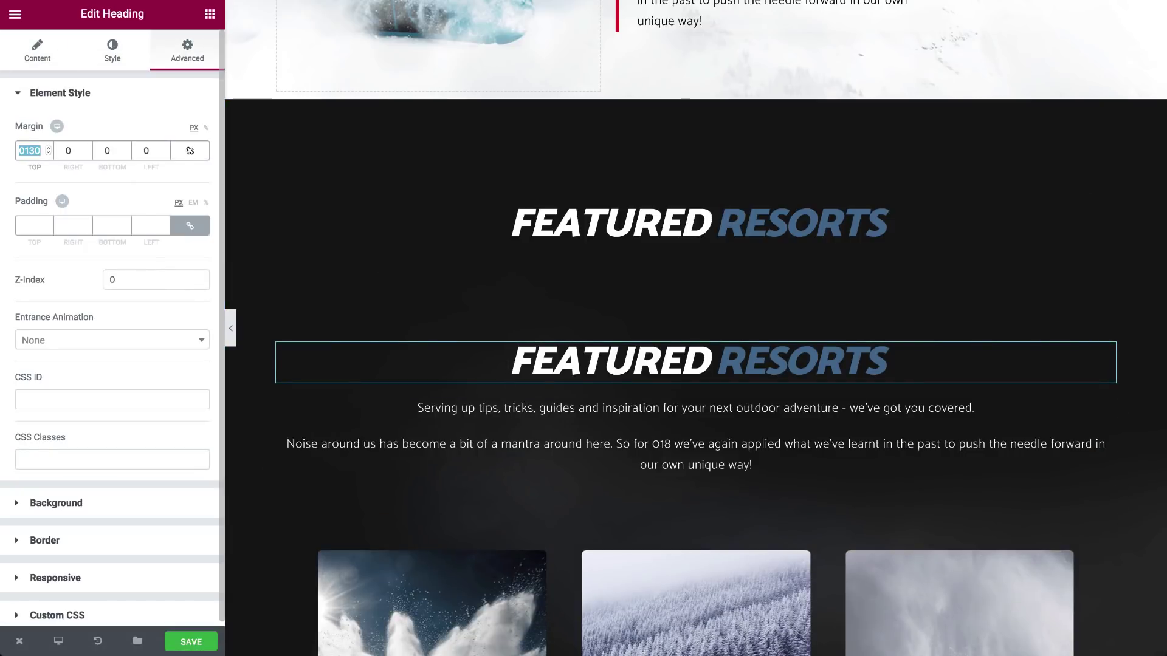
pyautogui.write('0')
pyautogui.moveTo(1107, 268); pyautogui.dragTo(572, 465)
# Step: Drag a copy of the 'Serving up tips' paragraph into the skier section's left column
pyautogui.scroll(7, 677, 357)
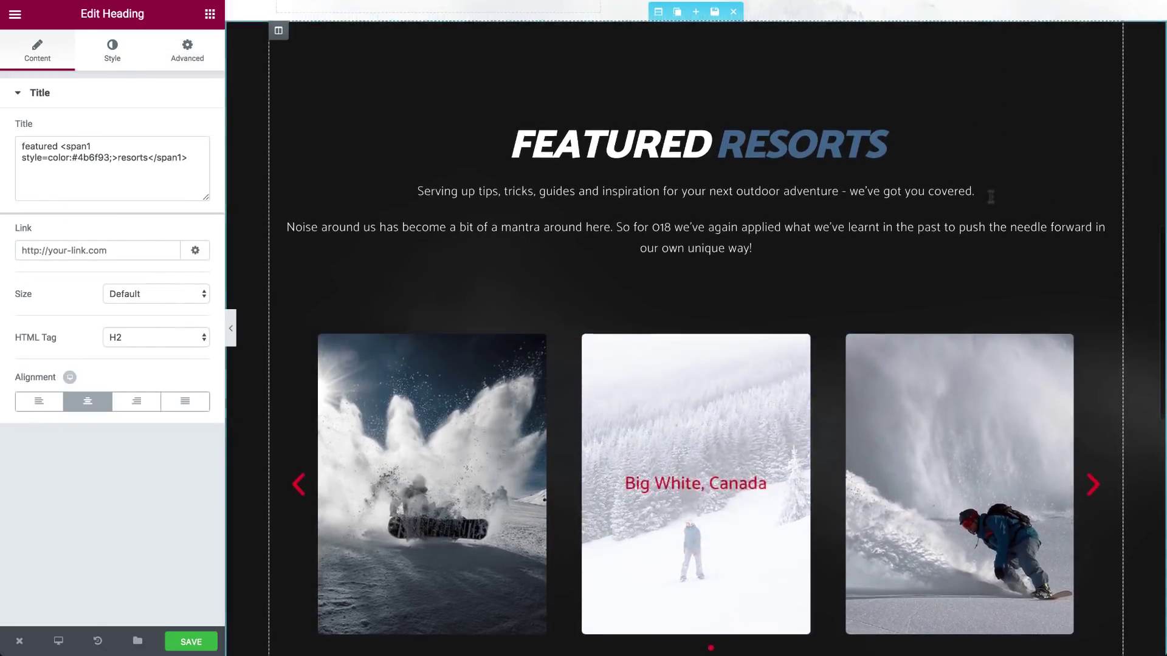
pyautogui.moveTo(1070, 251); pyautogui.dragTo(608, 401)
pyautogui.scroll(-8, 790, 256)
pyautogui.scroll(-2, 668, 389)
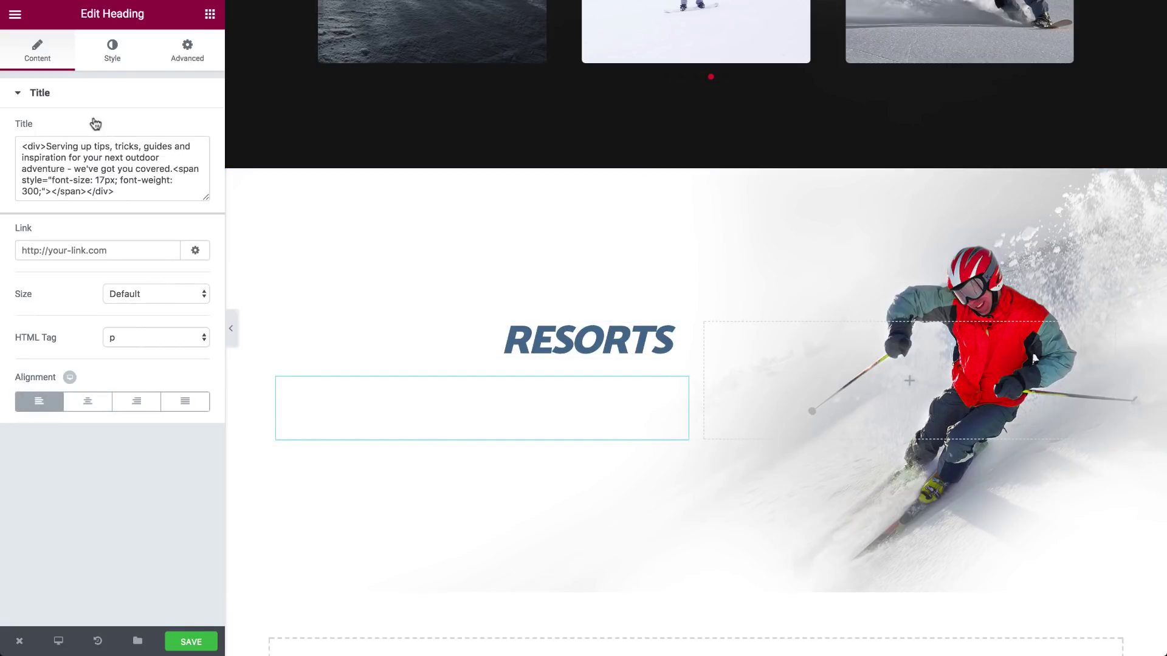
# Step: Make the copied paragraph's text colour dark
pyautogui.click(112, 52)
pyautogui.click(201, 133)
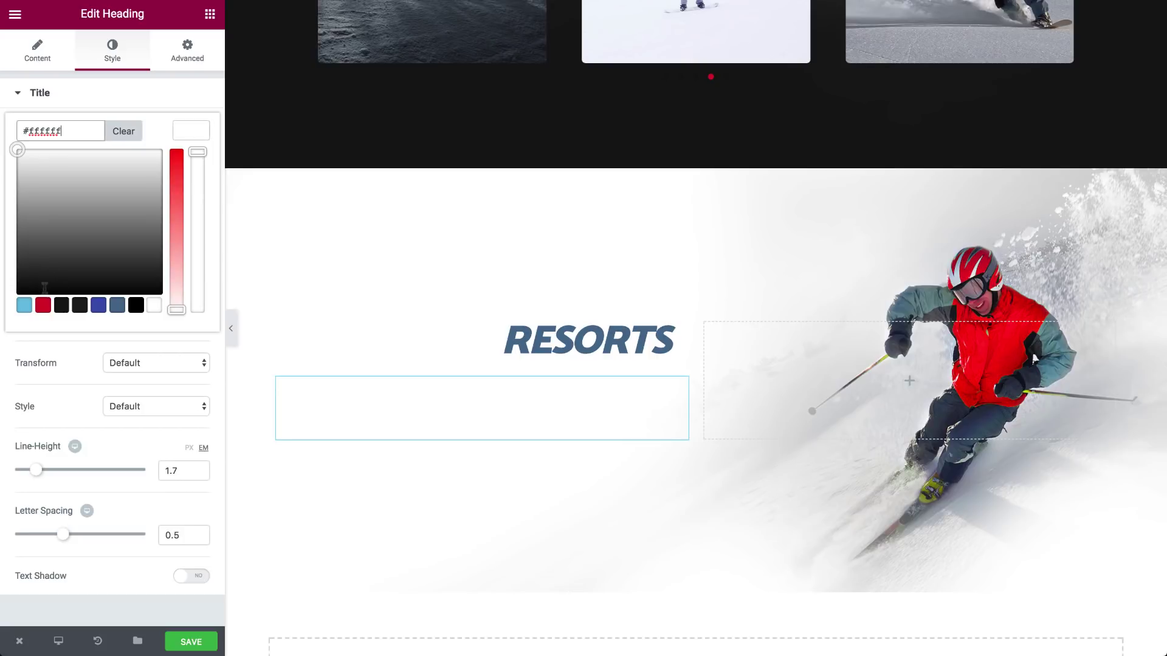
pyautogui.click(81, 306)
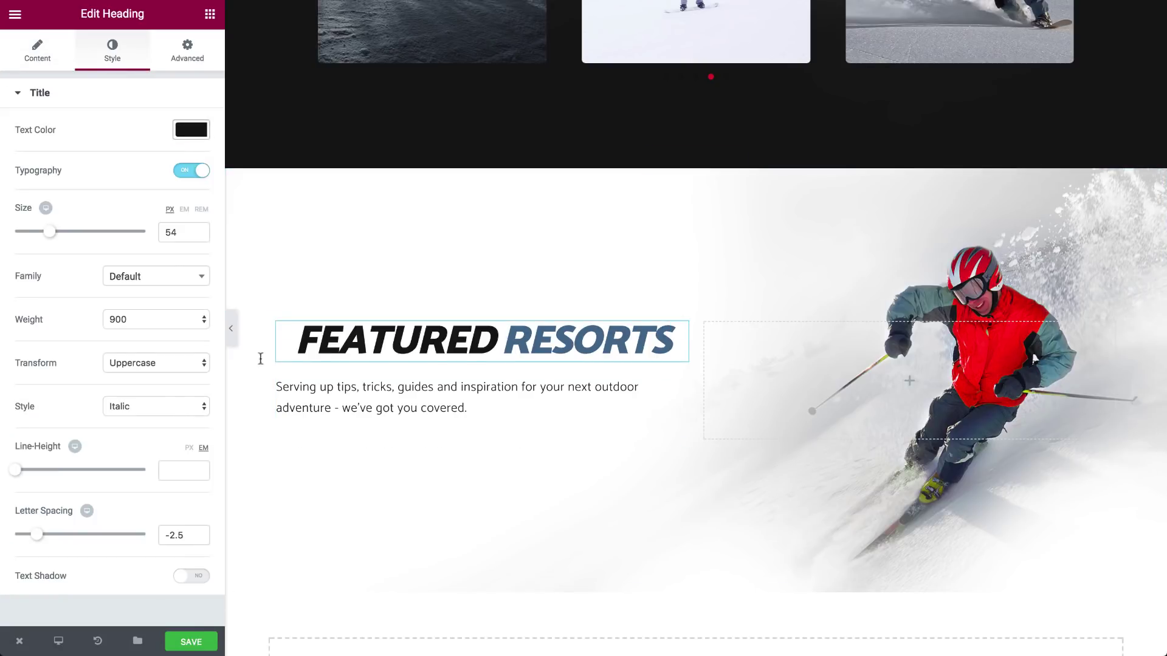
pyautogui.scroll(-1, 261, 358)
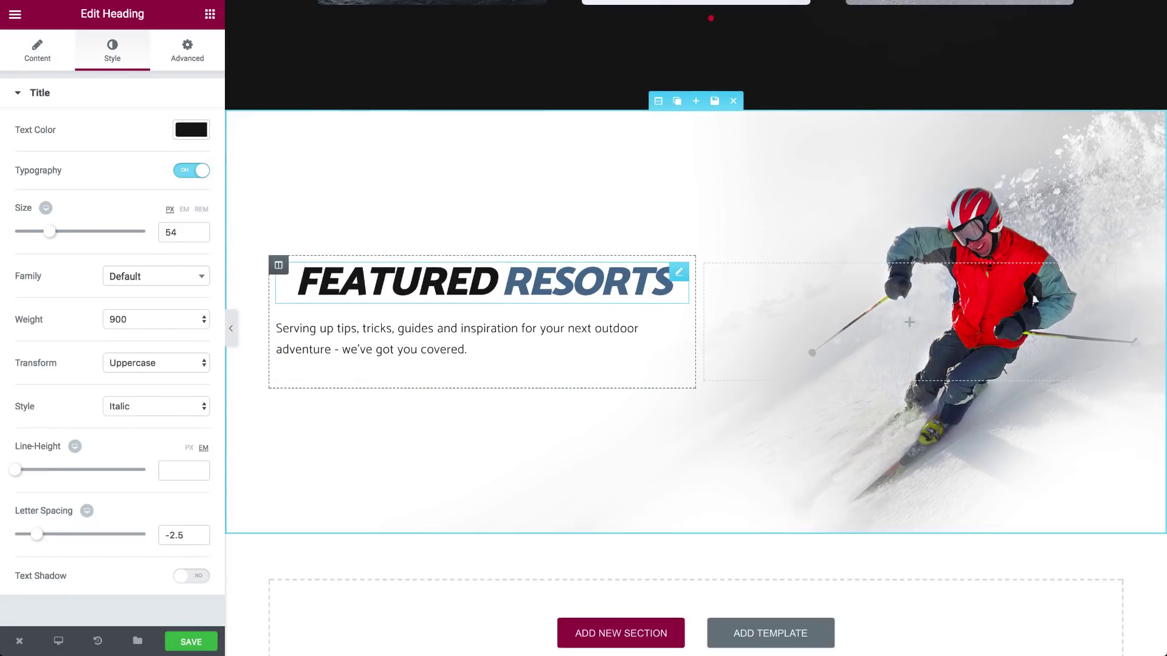
# Step: Retitle the heading OUTDOOR SKIING LODGE and paste the spring-deals paragraph text
pyautogui.doubleClick(395, 282)
pyautogui.write('OUTDOOR')
pyautogui.hotkey('shift', 'End')
pyautogui.write('SKI')
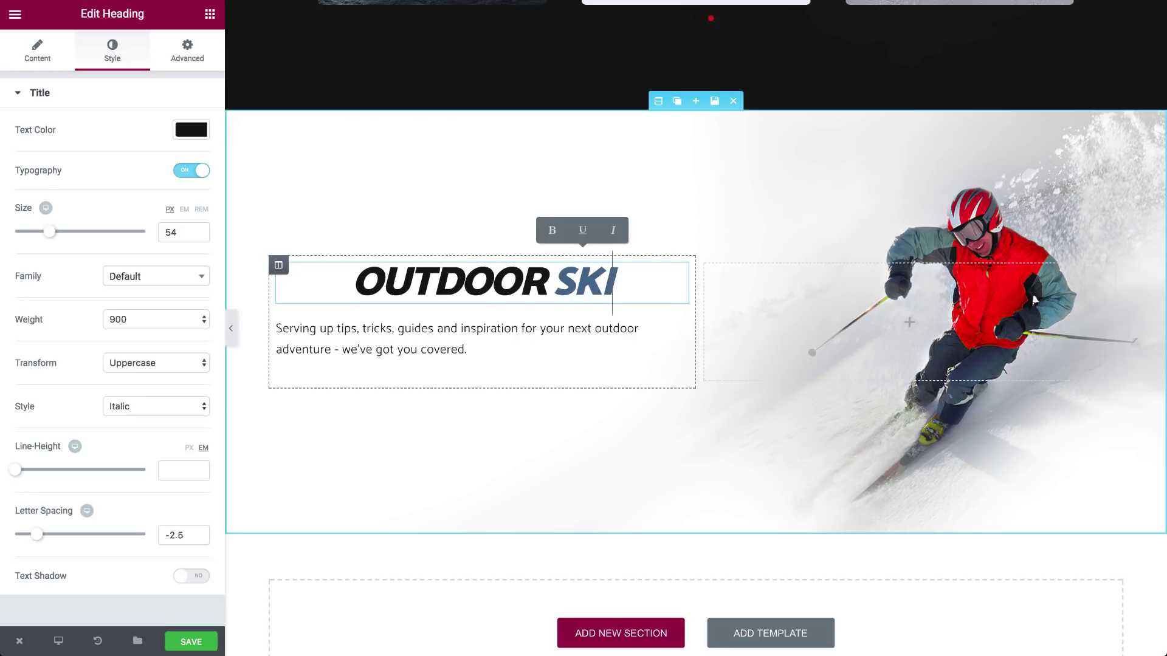
pyautogui.write('ING DODGE')
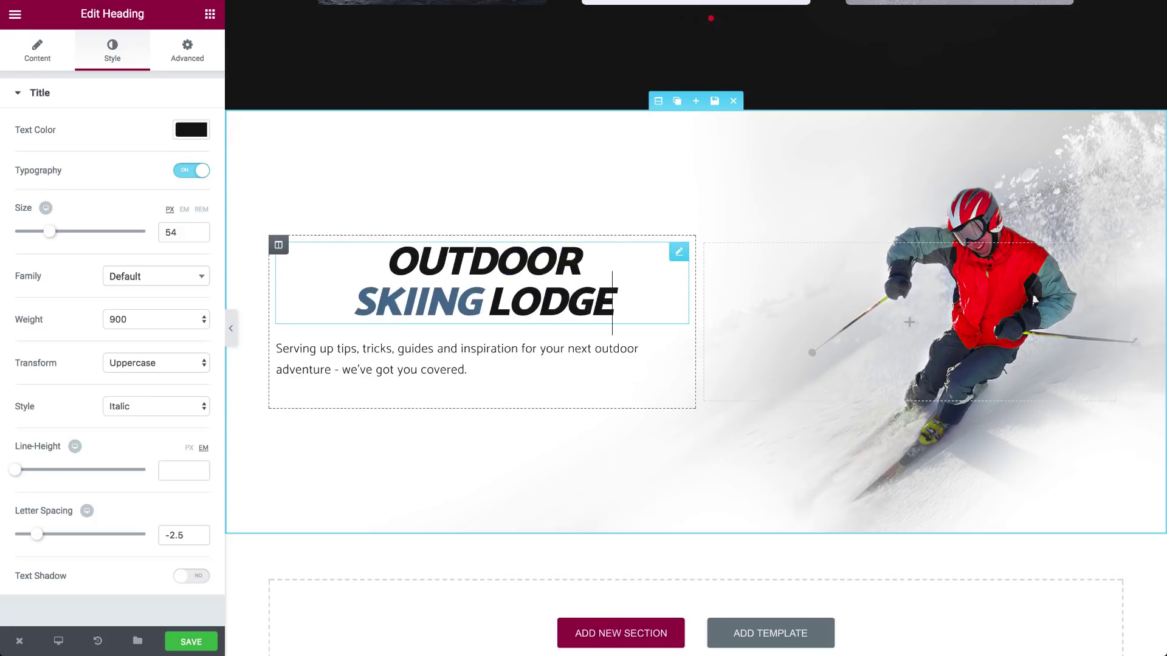
pyautogui.click(277, 349)
pyautogui.hotkey('ctrl', 'a')
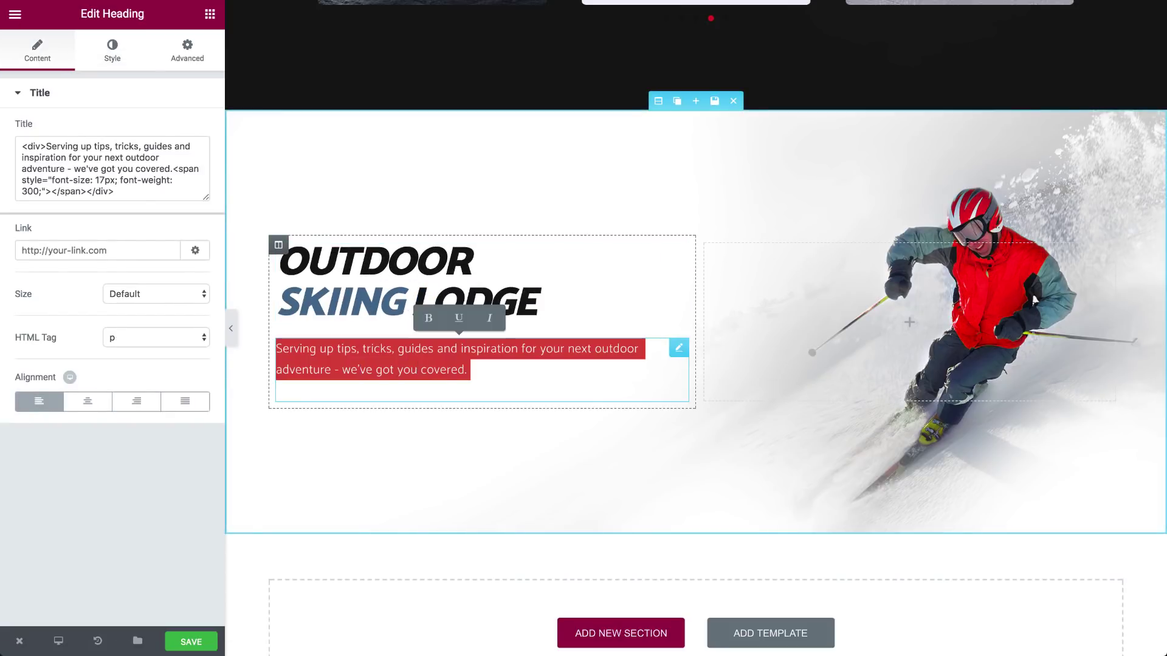
pyautogui.hotkey('ctrl', 'v')
# Step: Add a new 'secret season' heading above the title
pyautogui.click(425, 267)
pyautogui.click(209, 14)
pyautogui.moveTo(167, 125); pyautogui.dragTo(373, 240)
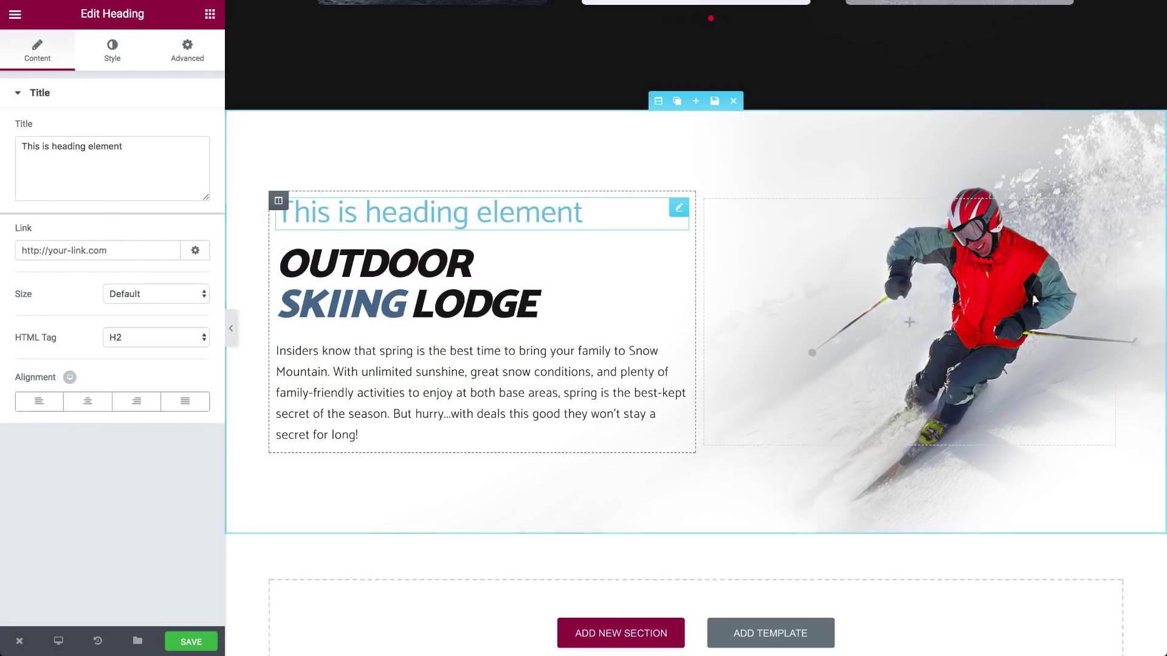
pyautogui.hotkey('ctrl', 'a')
pyautogui.write('secret season')
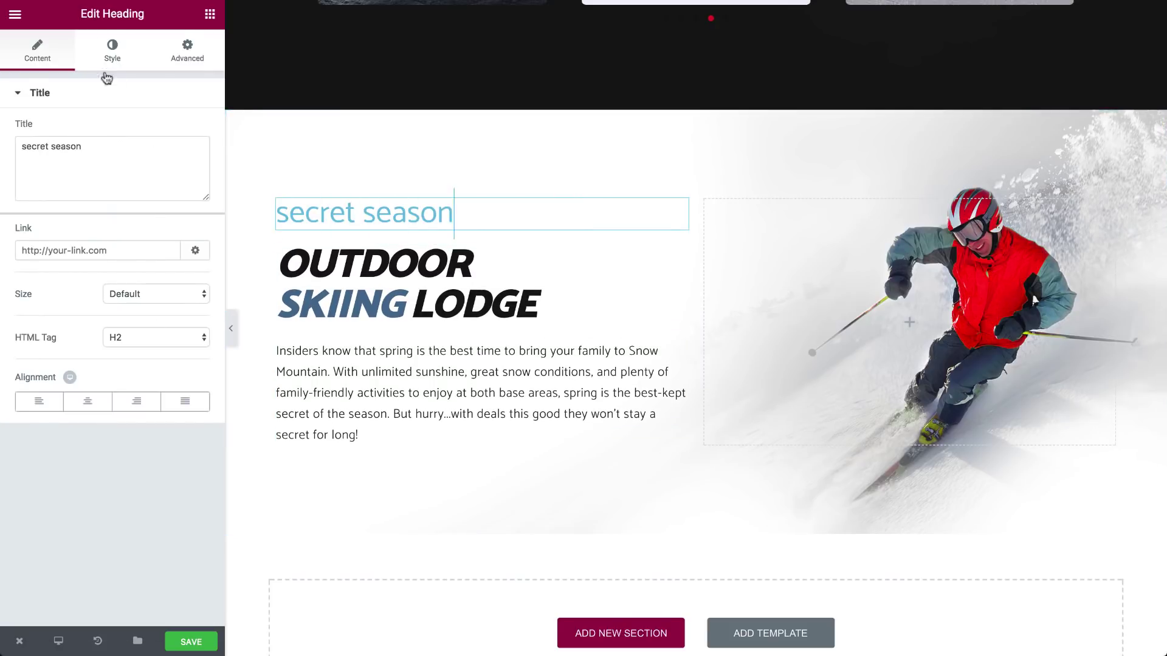
# Step: Style the Secret Season heading red at size 20, weight 400
pyautogui.click(112, 52)
pyautogui.click(191, 130)
pyautogui.click(42, 305)
pyautogui.click(181, 178)
pyautogui.click(182, 172)
pyautogui.moveTo(15, 231); pyautogui.dragTo(28, 231)
pyautogui.click(164, 319)
pyautogui.click(127, 363)
pyautogui.press('Escape')
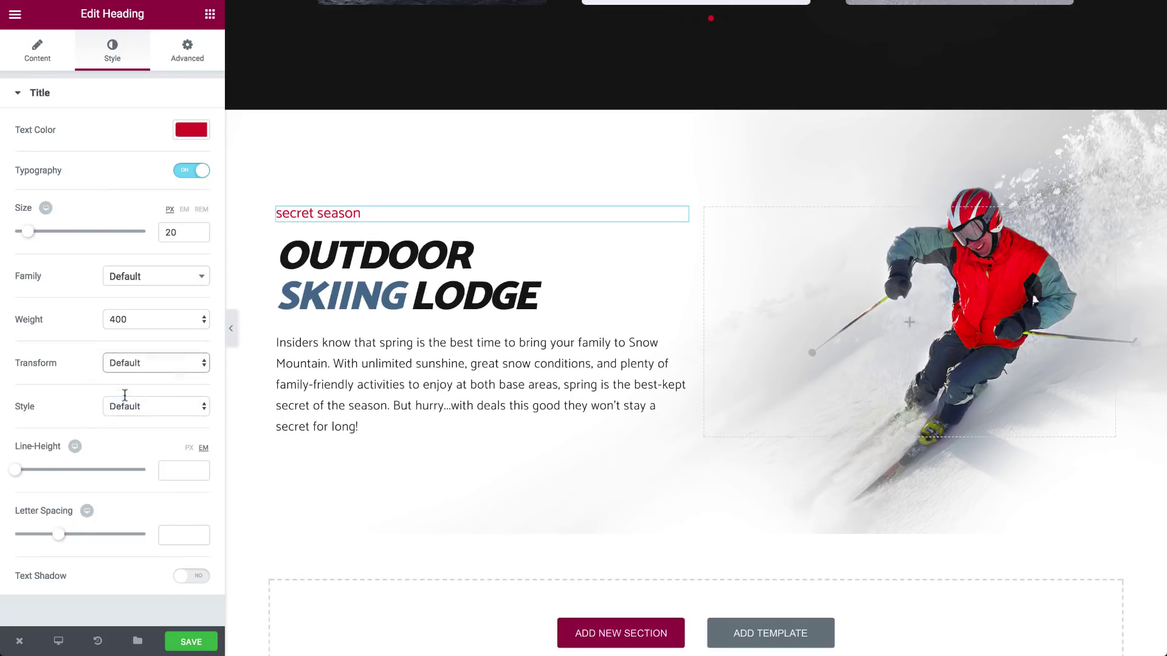
# Step: Set the title's top margin to -8 and the paragraph's top margin to 40
pyautogui.click(596, 253)
pyautogui.click(187, 52)
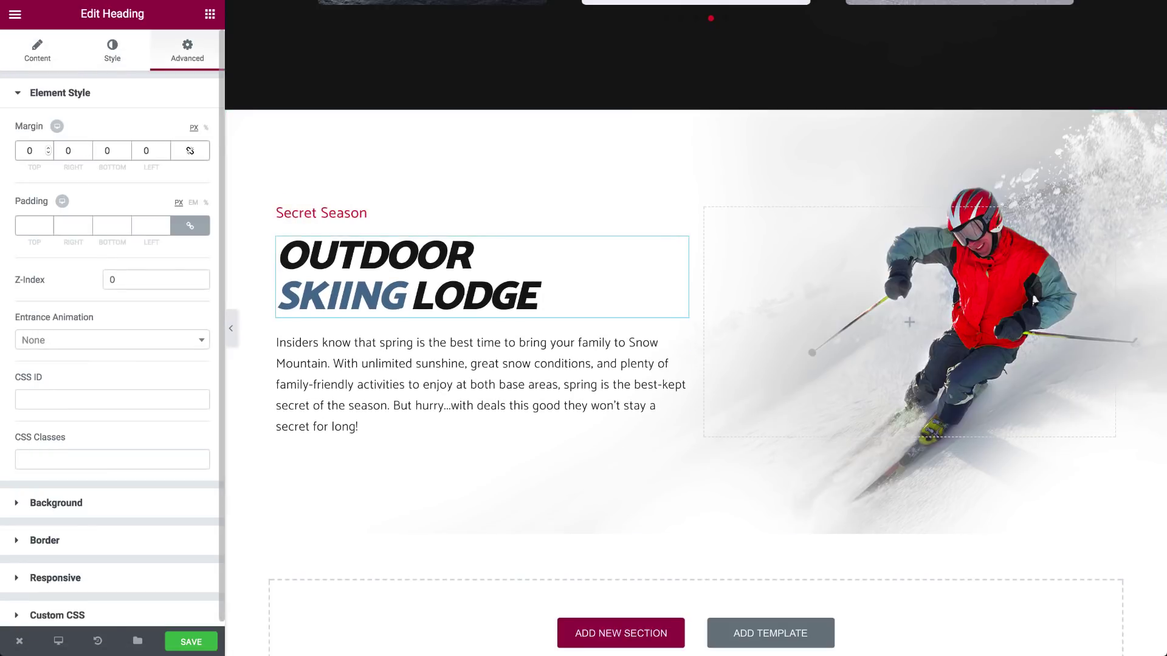
pyautogui.click(34, 151)
pyautogui.write('-8')
pyautogui.click(426, 364)
pyautogui.click(188, 52)
pyautogui.click(34, 150)
pyautogui.write('40')
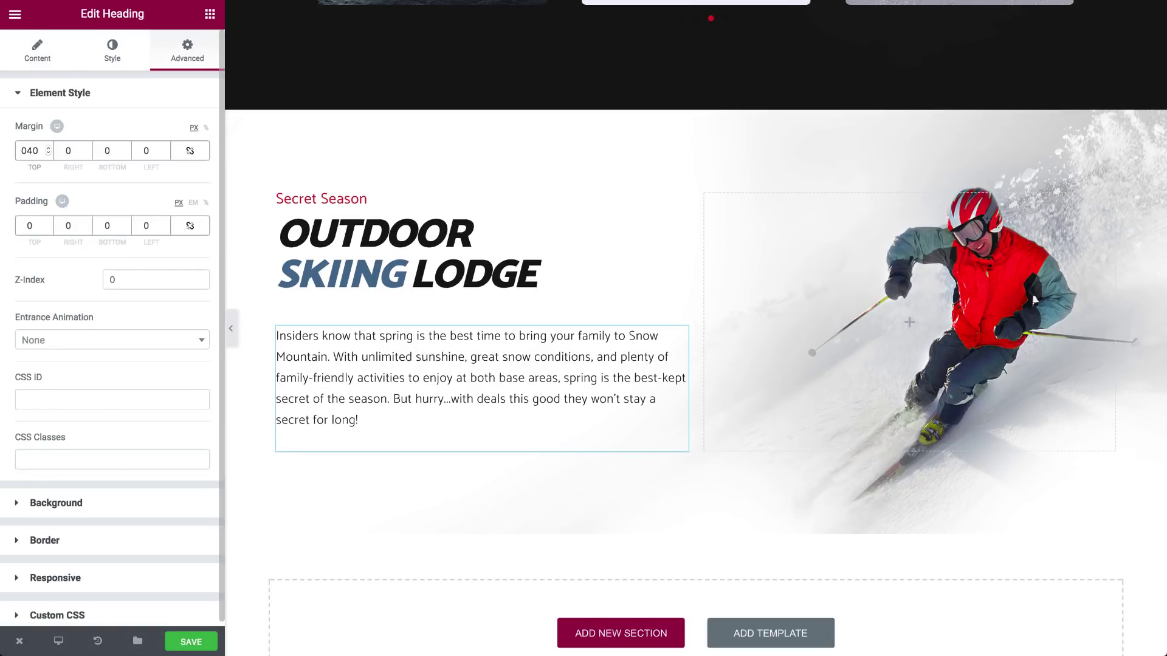
pyautogui.click(210, 13)
# Step: Add a Button widget below the paragraph with a red background and 16 px padding
pyautogui.write('button')
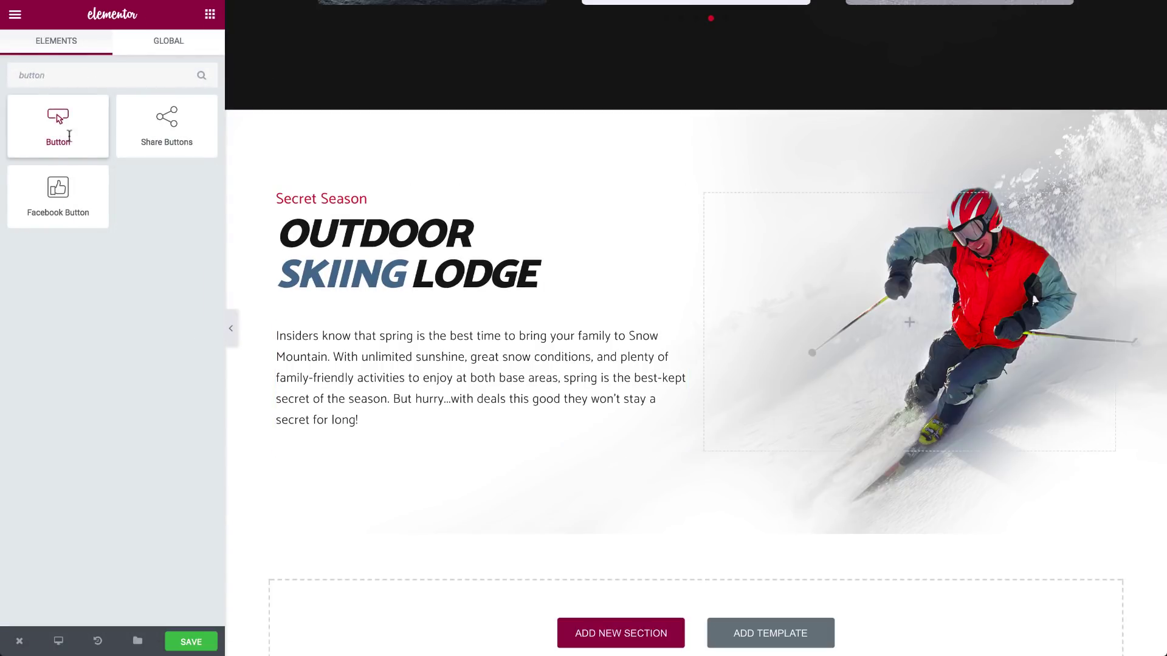
pyautogui.moveTo(58, 125); pyautogui.dragTo(377, 468)
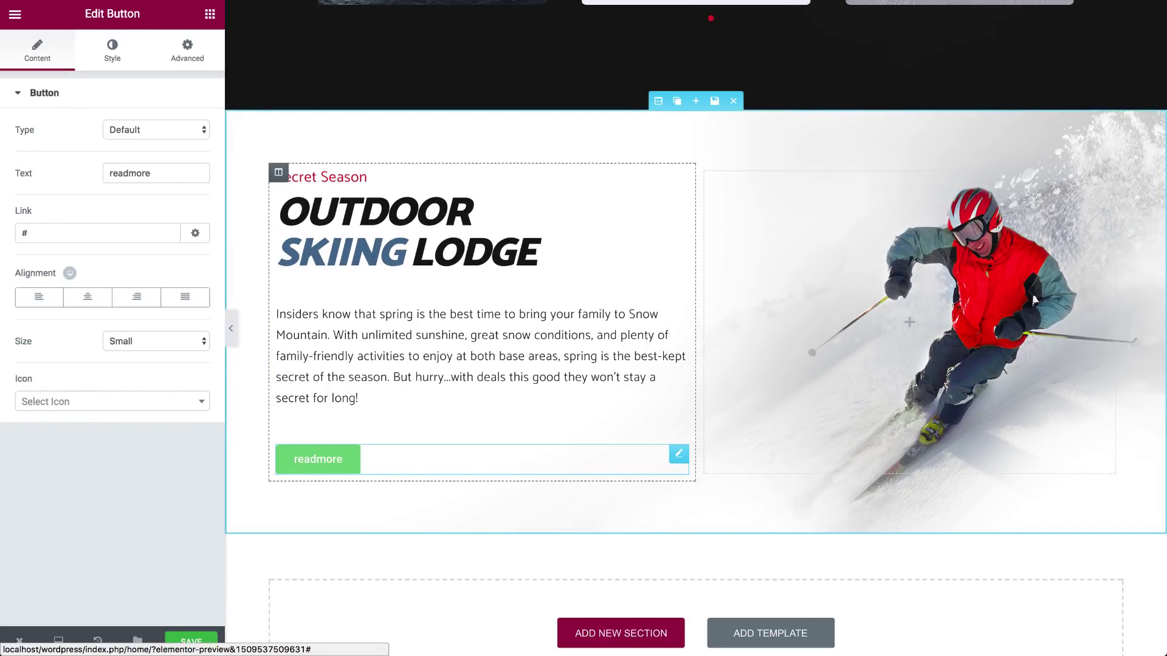
pyautogui.click(112, 51)
pyautogui.click(191, 203)
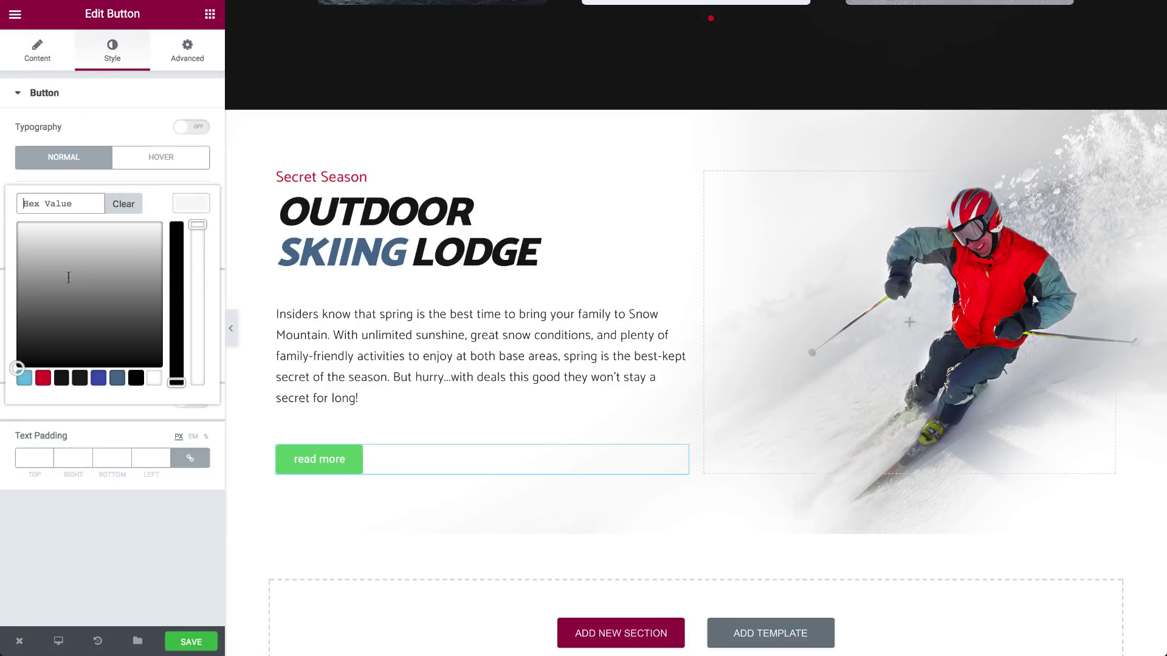
pyautogui.click(175, 222)
pyautogui.click(191, 246)
pyautogui.click(42, 418)
pyautogui.click(120, 262)
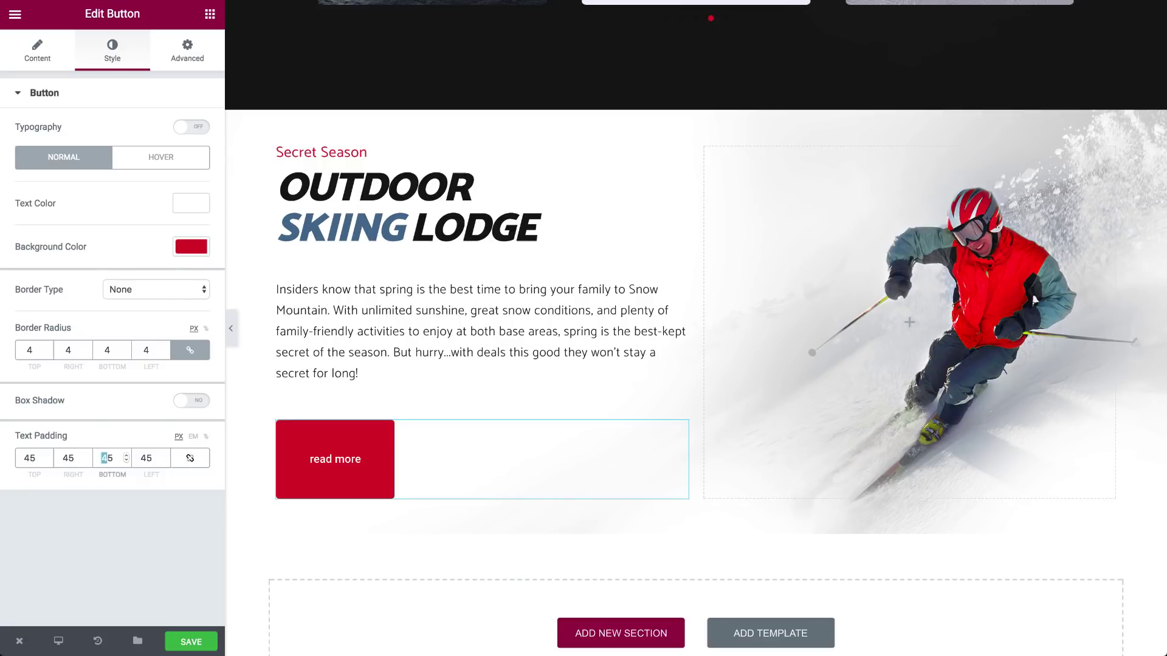
pyautogui.write('16')
pyautogui.hotkey('shift', 'Tab')
pyautogui.hotkey('shift', 'Tab')
pyautogui.write('16')
# Step: Set the button typography to Catamaran 600, uppercase, italic, and adjust its text size
pyautogui.click(191, 127)
pyautogui.click(143, 232)
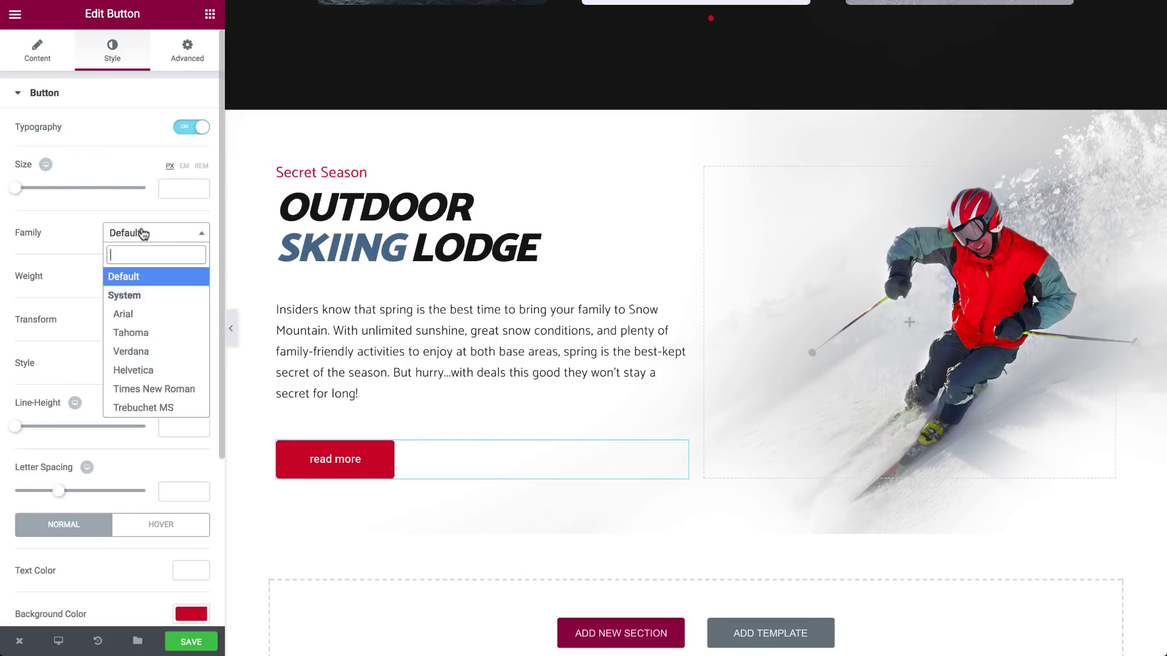
pyautogui.write('cata')
pyautogui.click(130, 294)
pyautogui.click(139, 277)
pyautogui.click(143, 225)
pyautogui.click(145, 320)
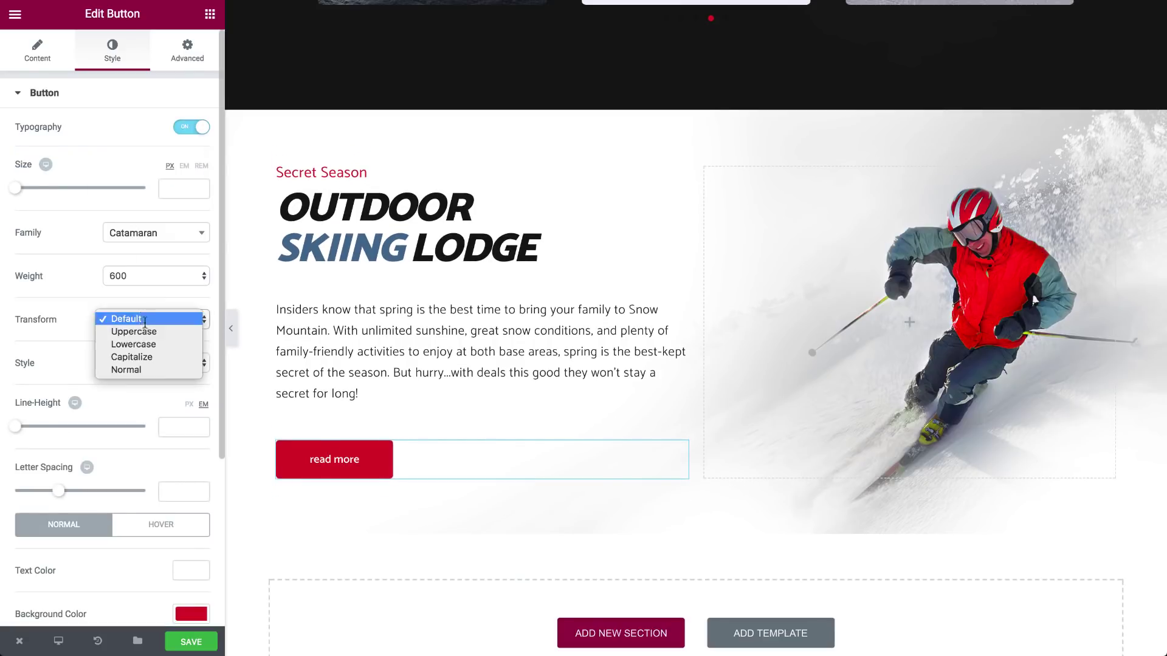
pyautogui.click(134, 331)
pyautogui.click(156, 363)
pyautogui.click(130, 385)
pyautogui.moveTo(15, 187); pyautogui.dragTo(26, 187)
# Step: Give the button the Grow hover animation
pyautogui.scroll(-3, 122, 500)
pyautogui.click(161, 414)
pyautogui.click(85, 559)
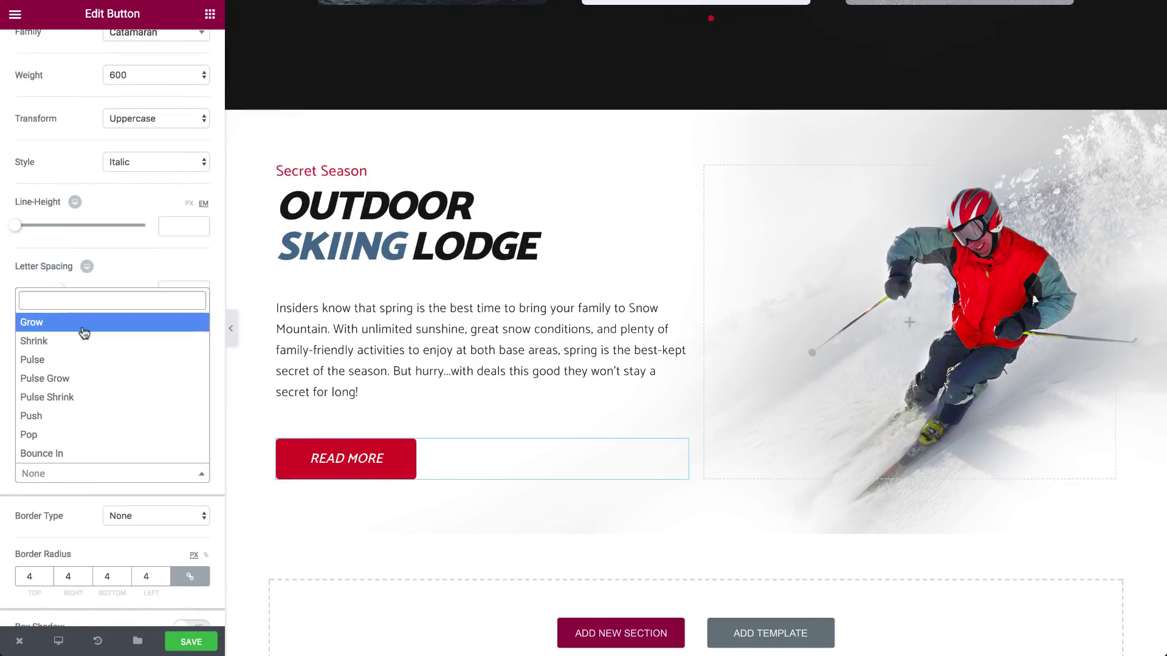
pyautogui.click(83, 333)
# Step: Set the skier section's padding to 130 px
pyautogui.click(255, 504)
pyautogui.click(187, 51)
pyautogui.click(190, 226)
pyautogui.click(112, 226)
pyautogui.write('130')
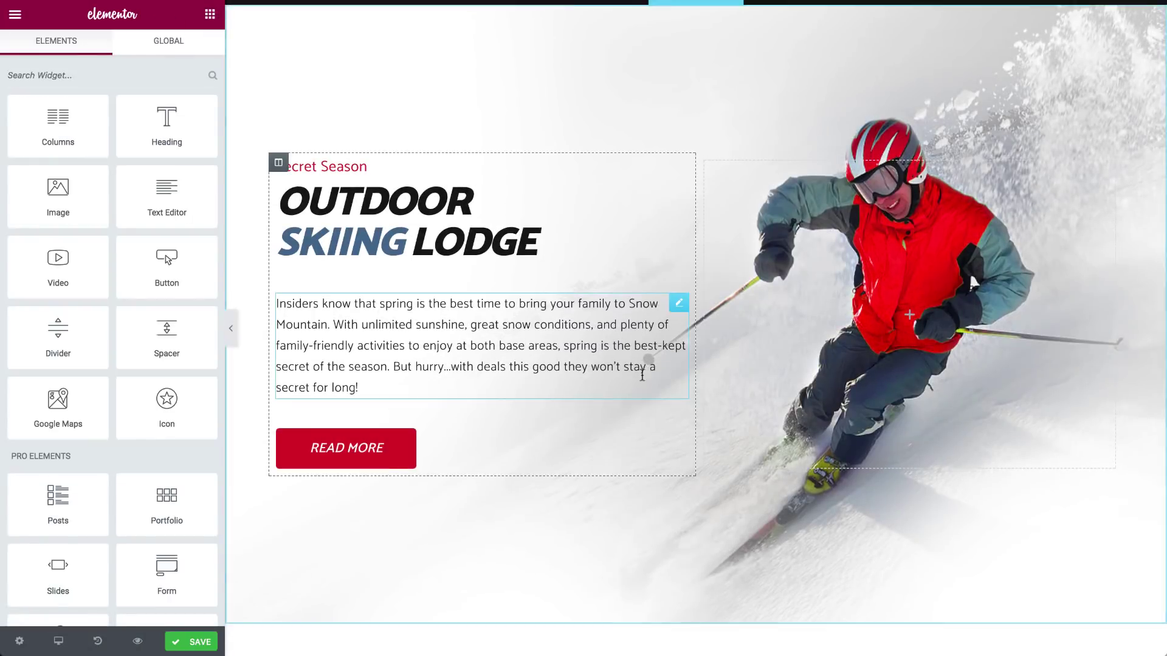
pyautogui.scroll(-4, 641, 375)
# Step: Add a two-column section below with a near-black classic background
pyautogui.click(620, 477)
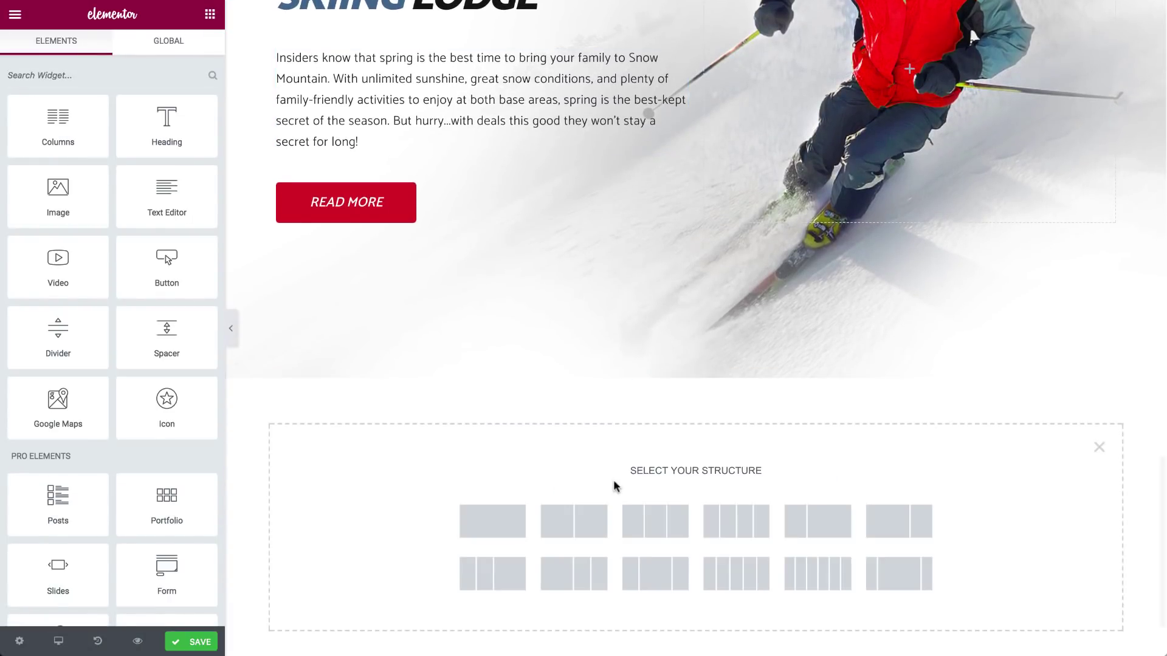
pyautogui.click(568, 524)
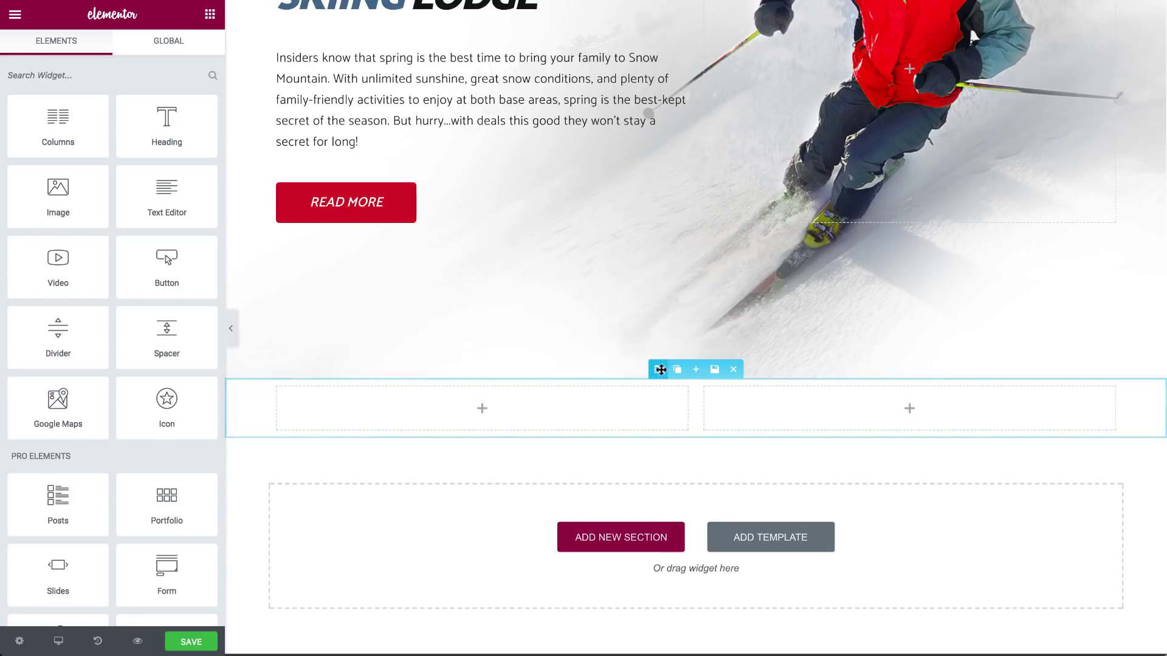
pyautogui.click(658, 369)
pyautogui.click(124, 61)
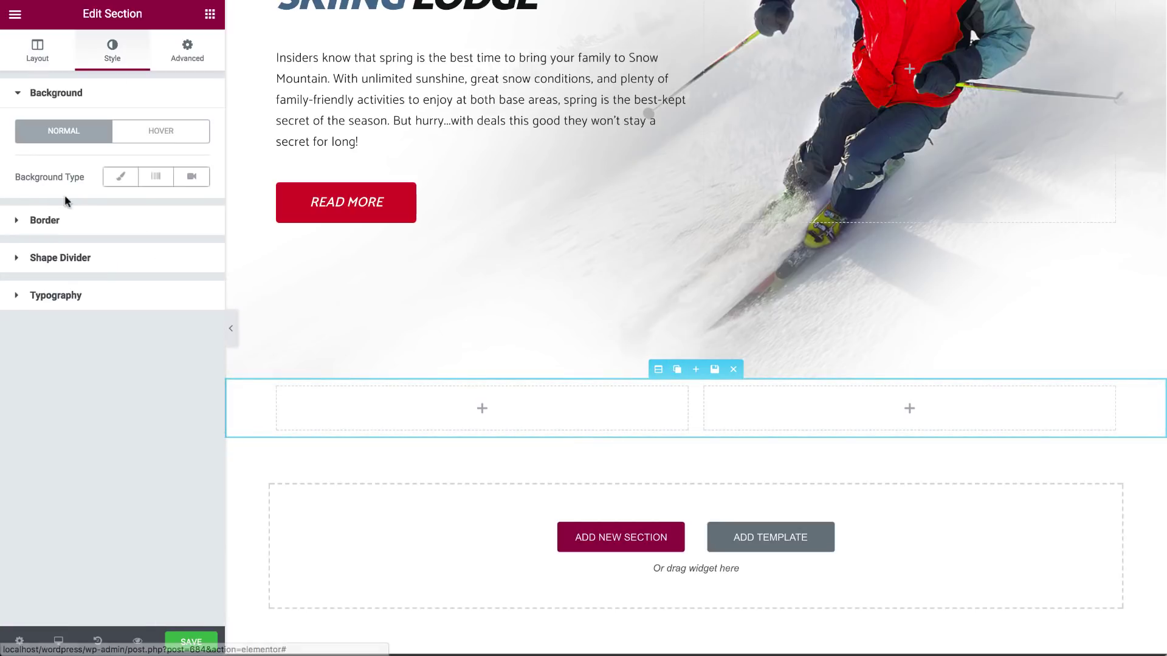
pyautogui.click(120, 177)
pyautogui.click(183, 220)
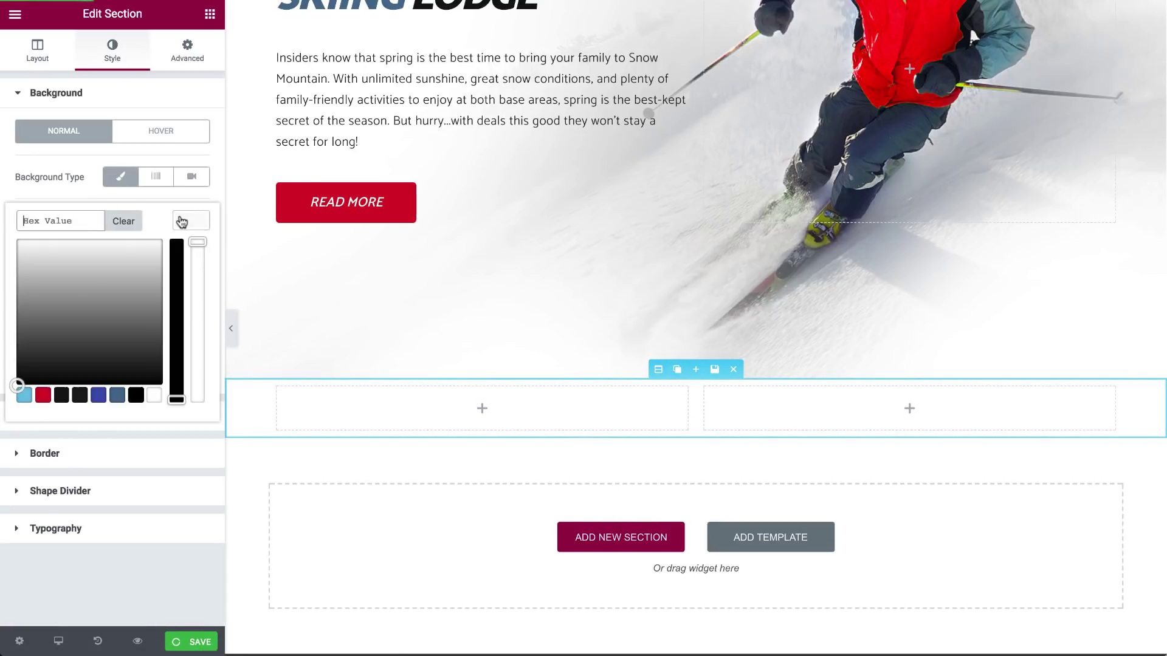
pyautogui.click(62, 396)
pyautogui.click(194, 222)
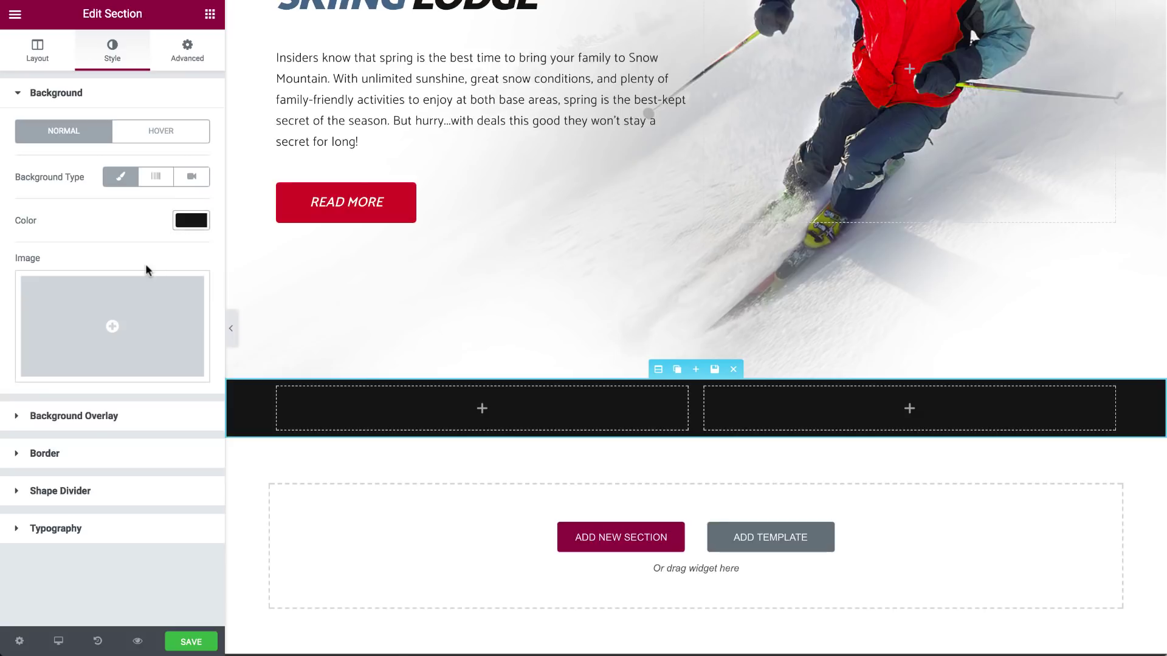
pyautogui.click(37, 54)
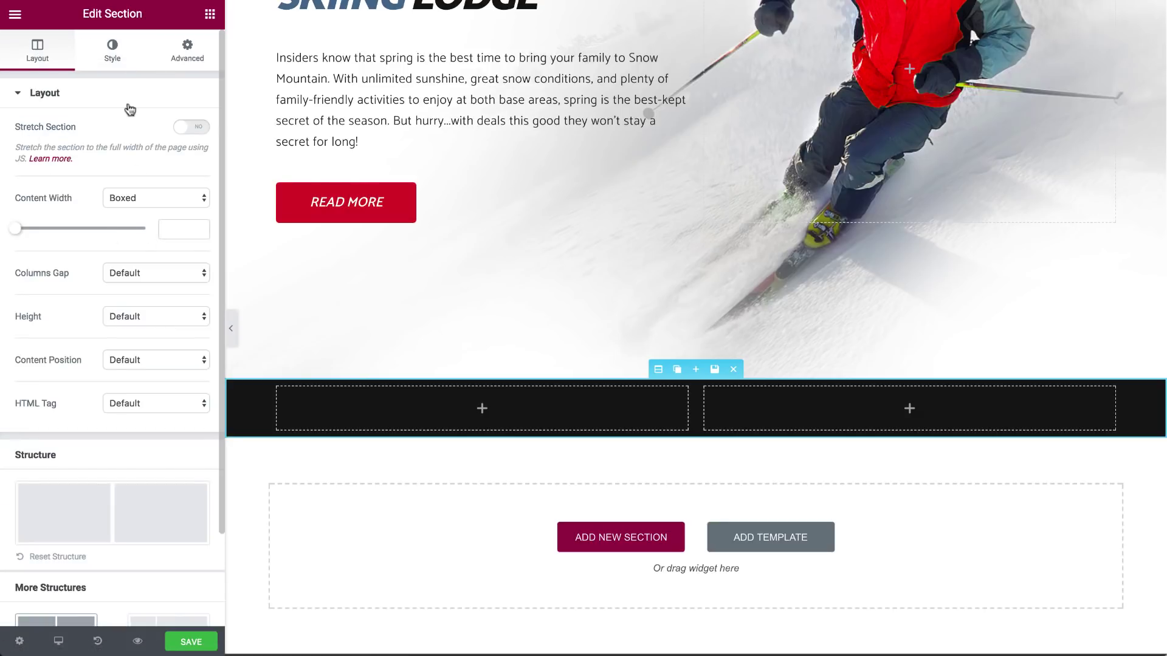
# Step: Place a Testimonial in the left column, clear its quote, and enter the client's name and job
pyautogui.click(210, 13)
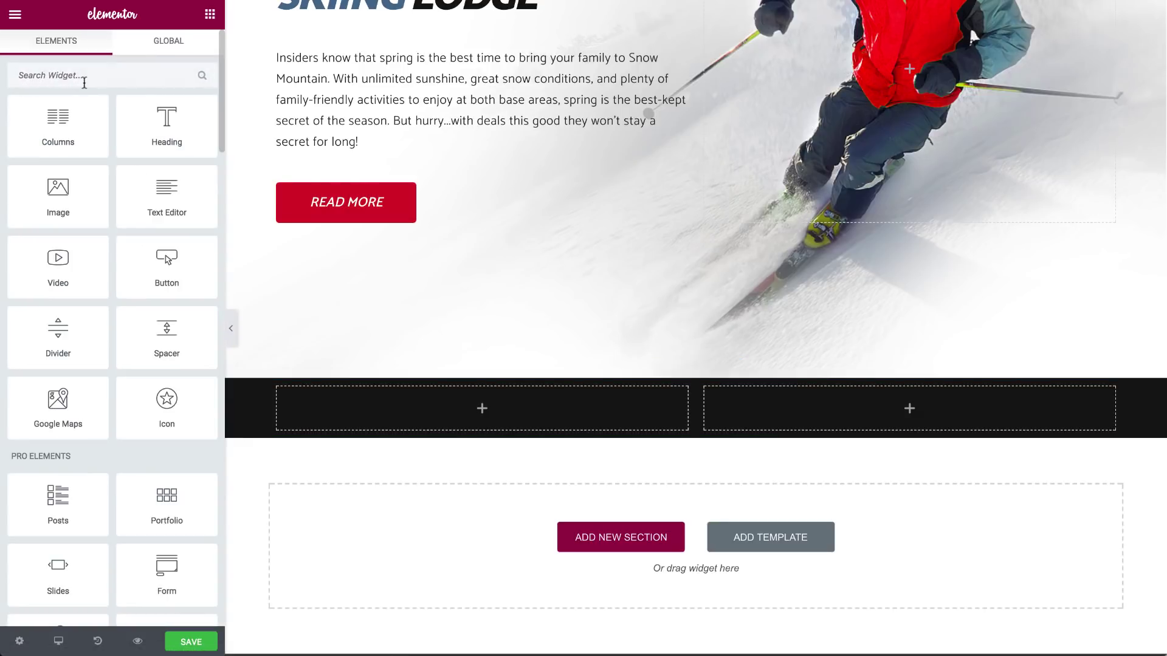
pyautogui.write('test')
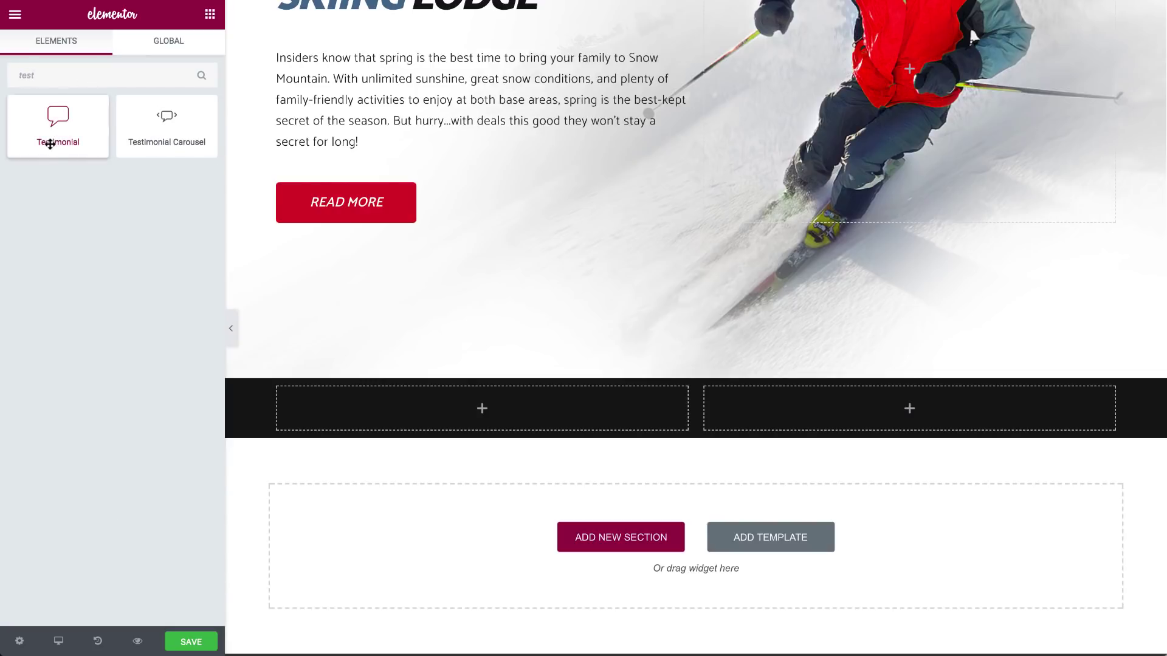
pyautogui.moveTo(50, 144); pyautogui.dragTo(486, 419)
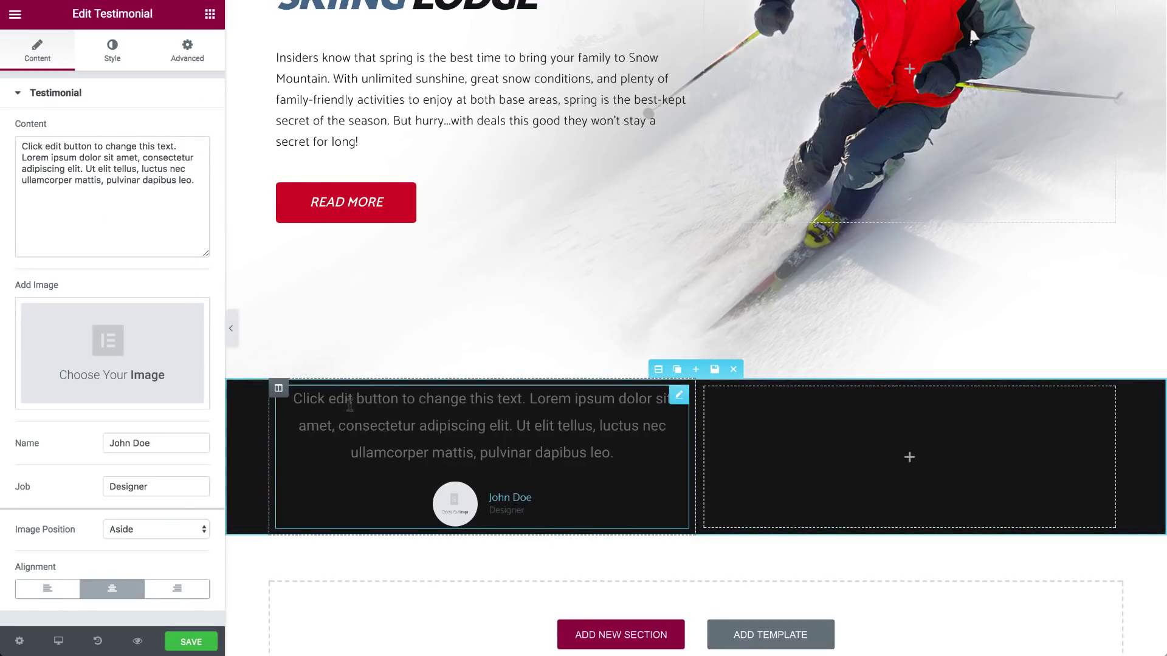
pyautogui.tripleClick(134, 188)
pyautogui.press('BackSpace')
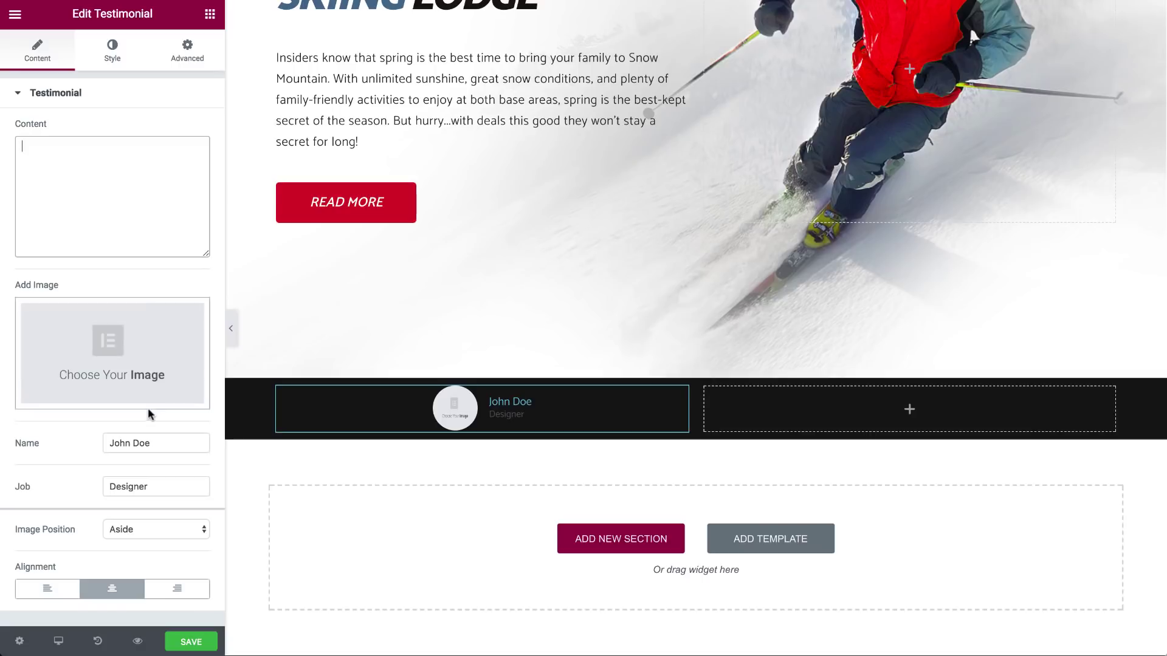
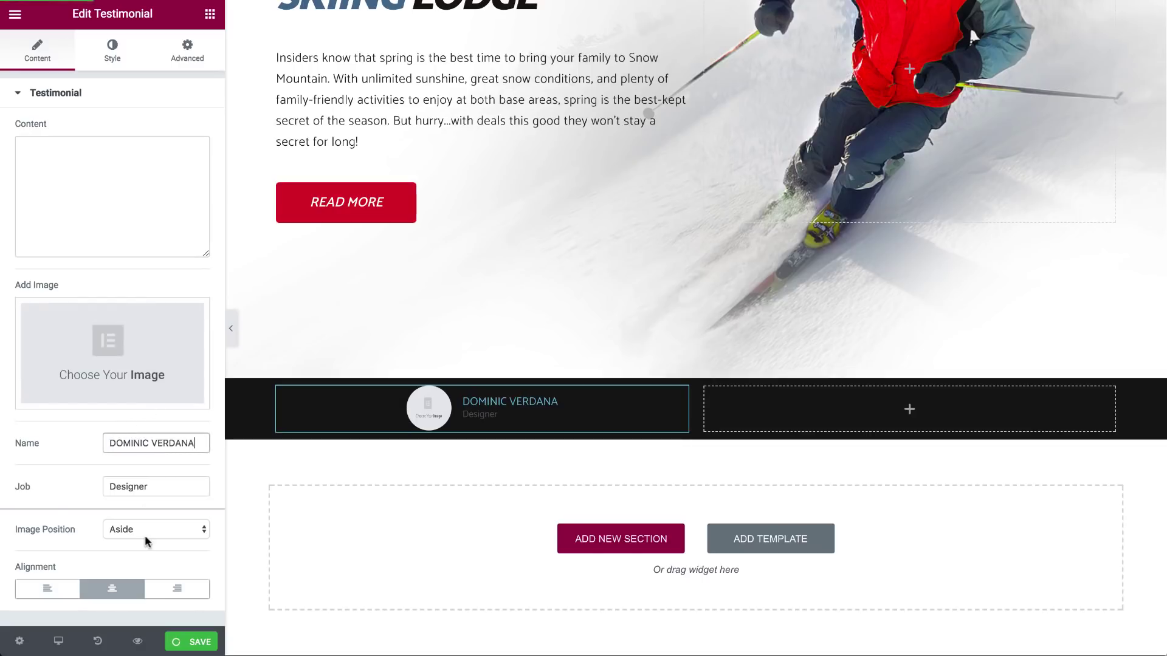
pyautogui.click(158, 486)
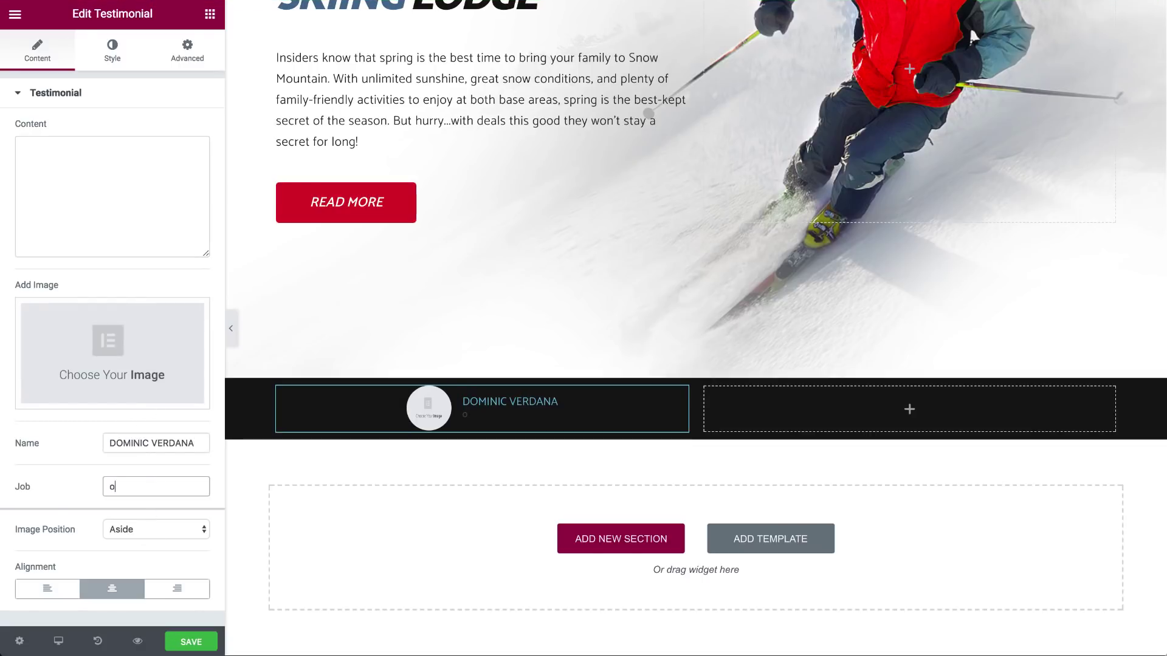
# Step: Put the testimonial image on top and insert the hooded man's photo
pyautogui.click(163, 534)
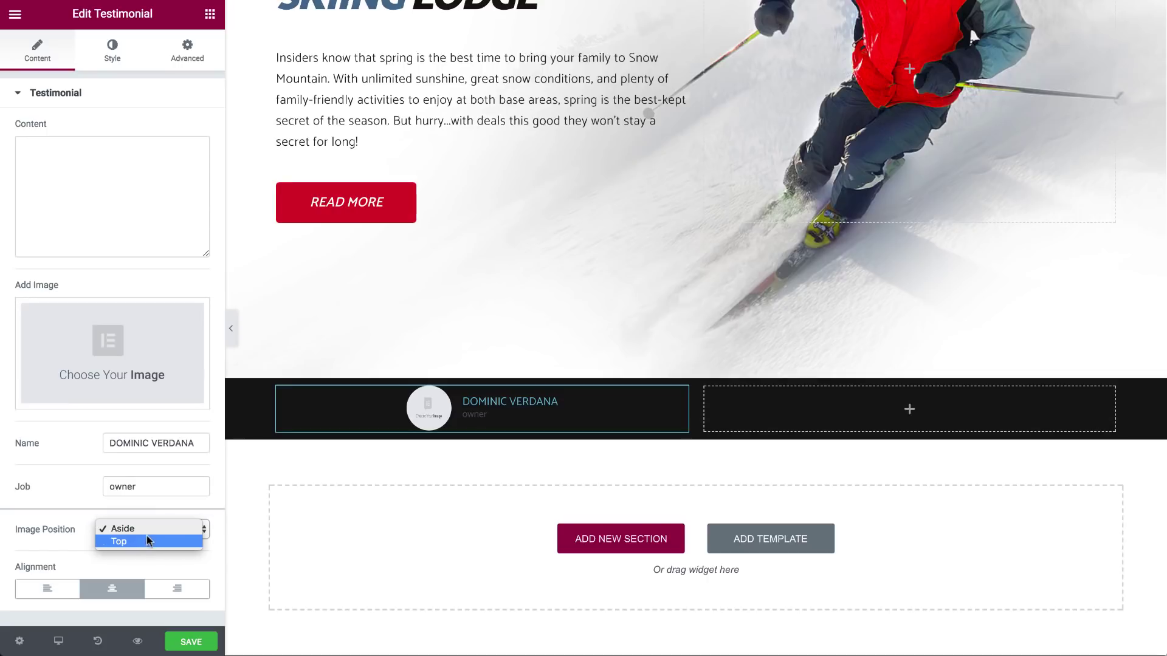
pyautogui.click(144, 543)
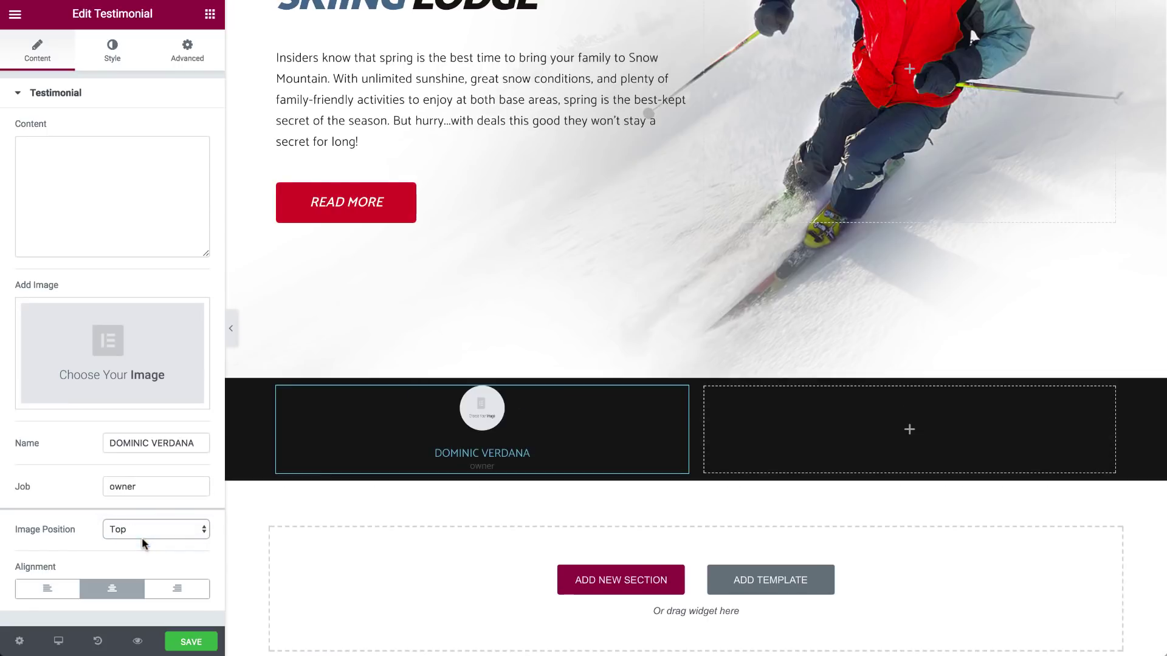
pyautogui.click(80, 331)
pyautogui.click(545, 320)
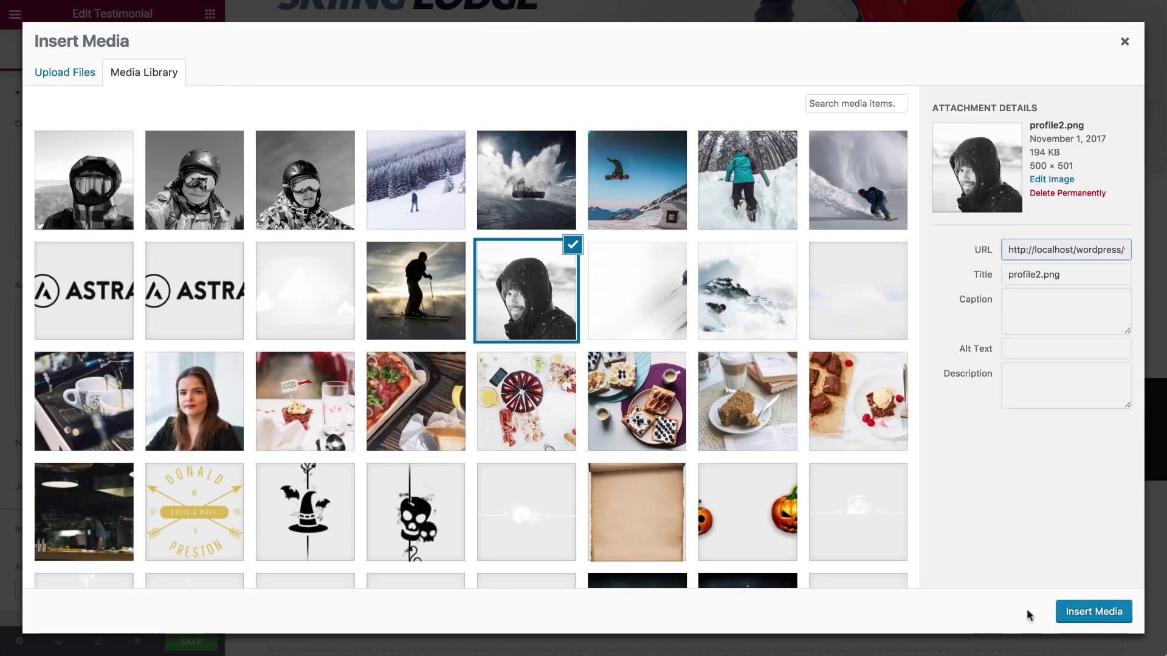
pyautogui.click(1094, 611)
# Step: Enlarge the testimonial photo and give the name custom colour and 17 px text
pyautogui.click(112, 56)
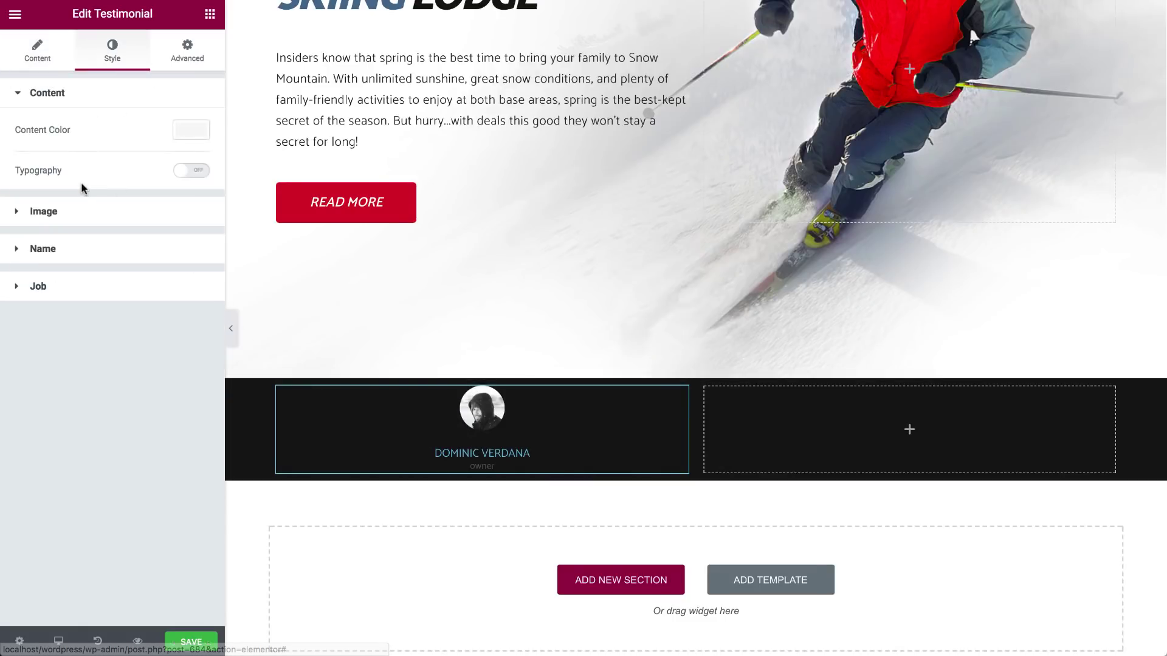
pyautogui.click(81, 210)
pyautogui.moveTo(19, 184); pyautogui.dragTo(95, 189)
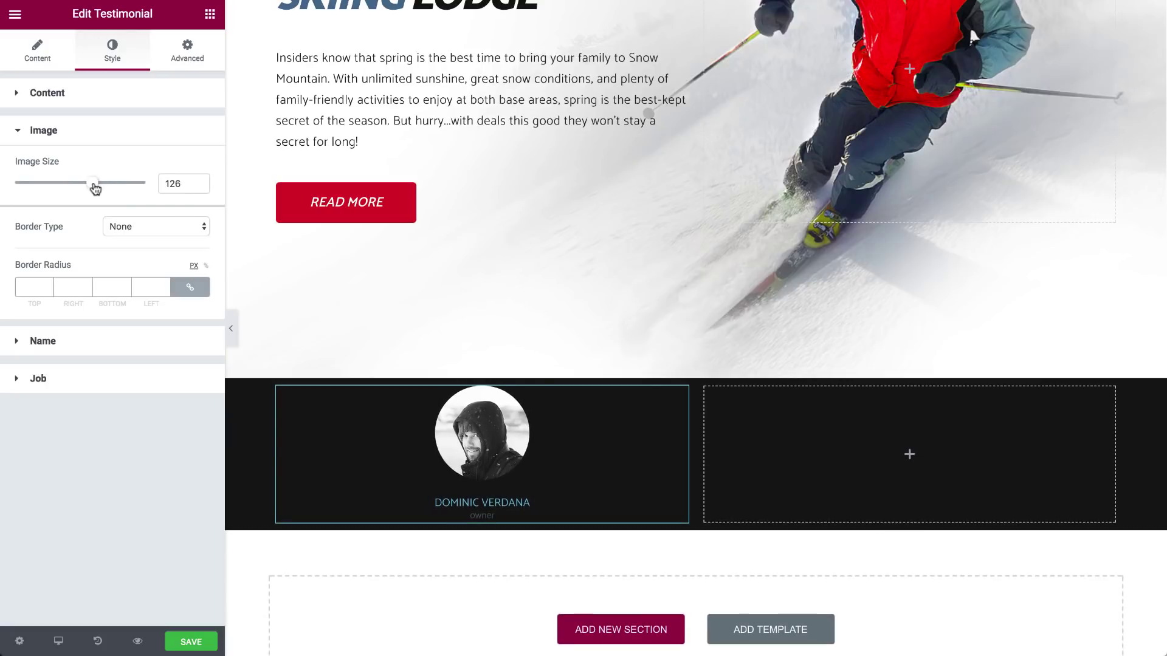
pyautogui.click(80, 339)
pyautogui.click(188, 242)
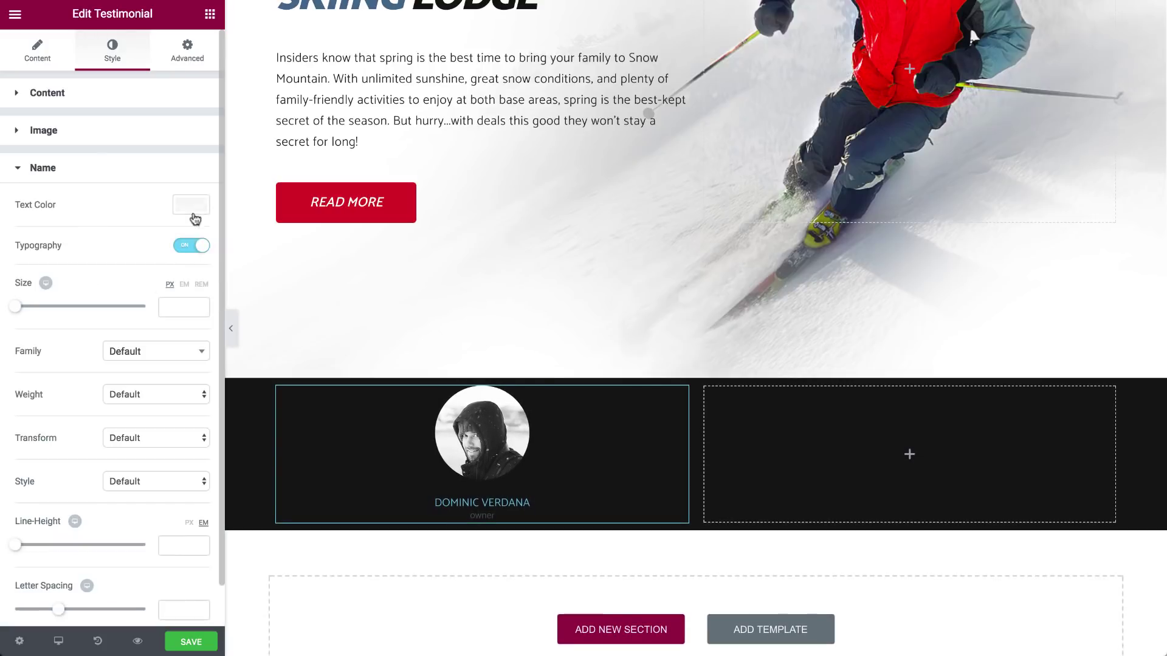
pyautogui.click(191, 201)
pyautogui.scroll(-1, 135, 314)
pyautogui.moveTo(15, 266); pyautogui.dragTo(26, 269)
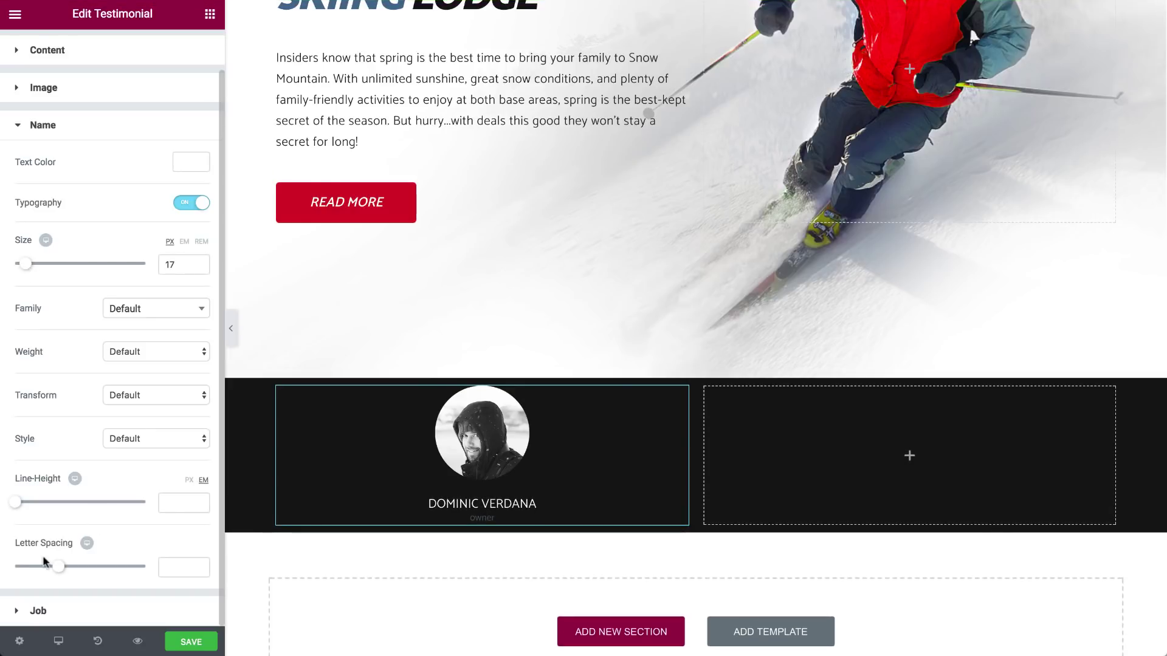
# Step: Style the job title grey and uppercase with wider letter spacing
pyautogui.click(79, 612)
pyautogui.click(190, 283)
pyautogui.click(190, 242)
pyautogui.click(192, 245)
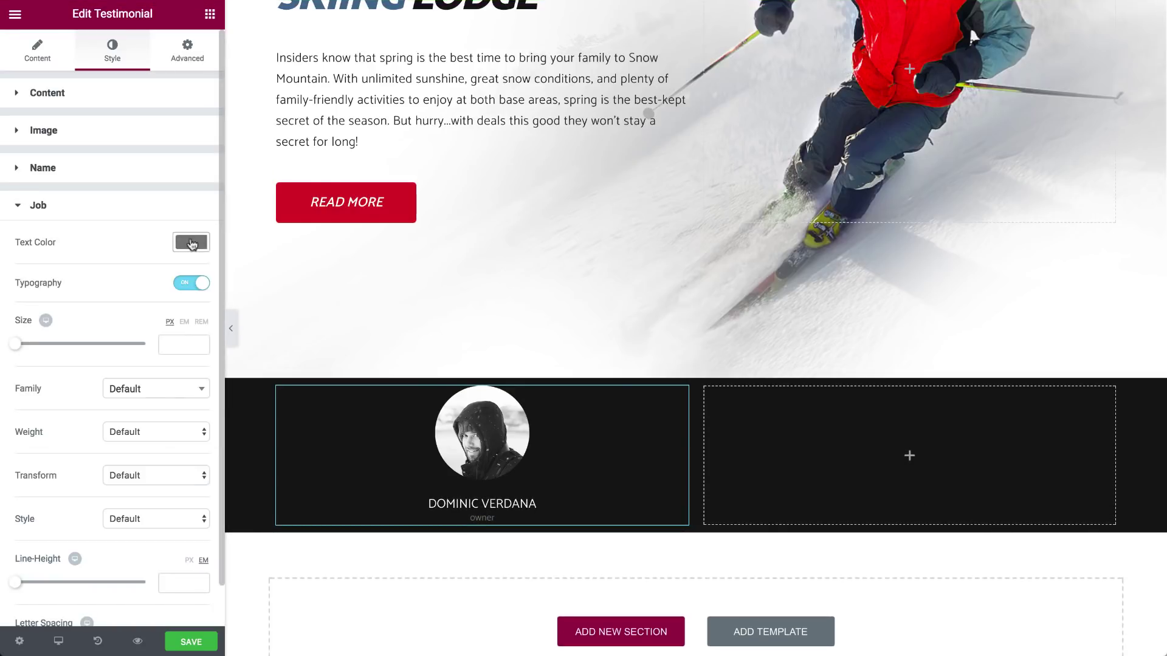
pyautogui.moveTo(19, 348); pyautogui.dragTo(24, 343)
pyautogui.scroll(-1, 99, 463)
pyautogui.click(136, 433)
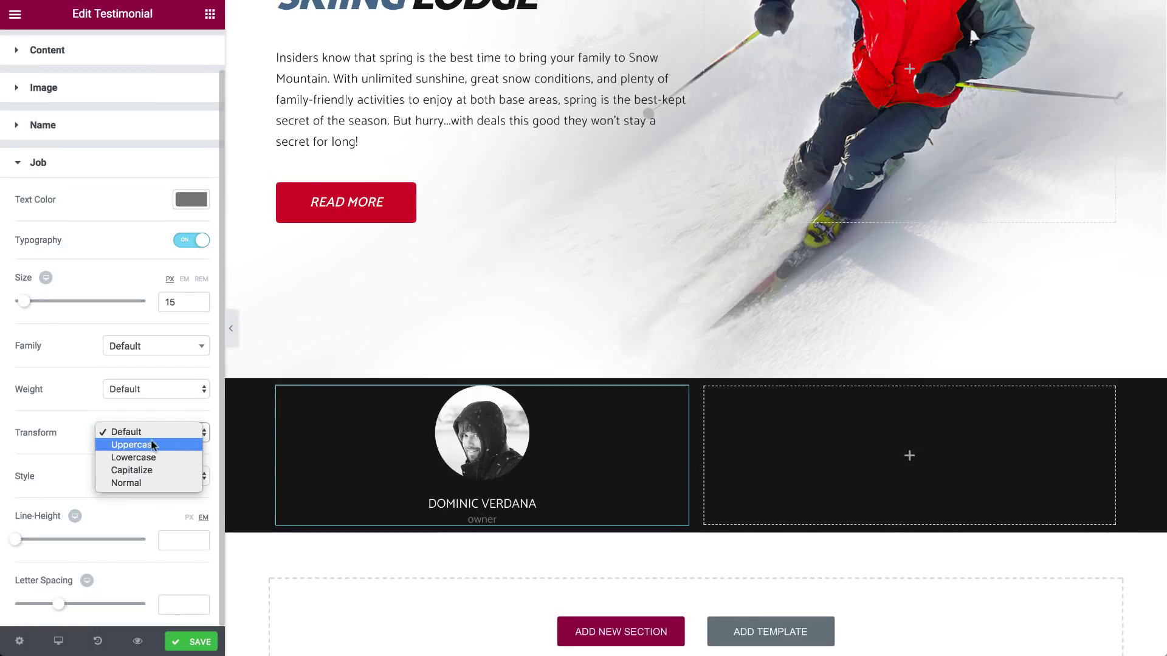
pyautogui.click(139, 446)
pyautogui.moveTo(59, 603); pyautogui.dragTo(62, 604)
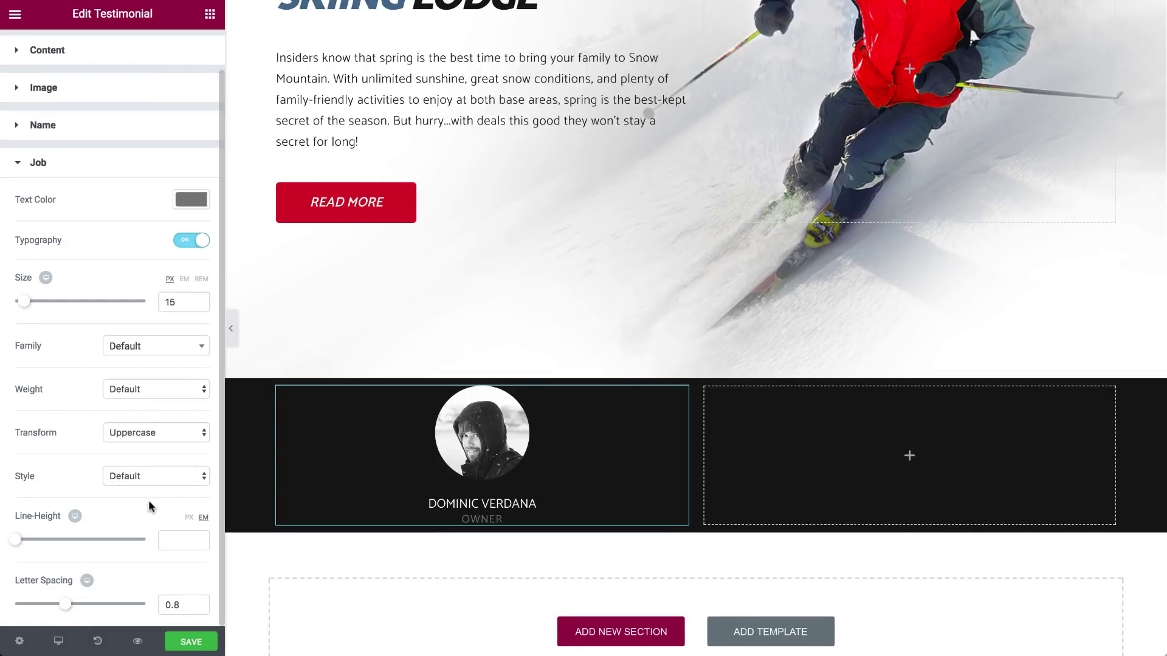
pyautogui.click(191, 200)
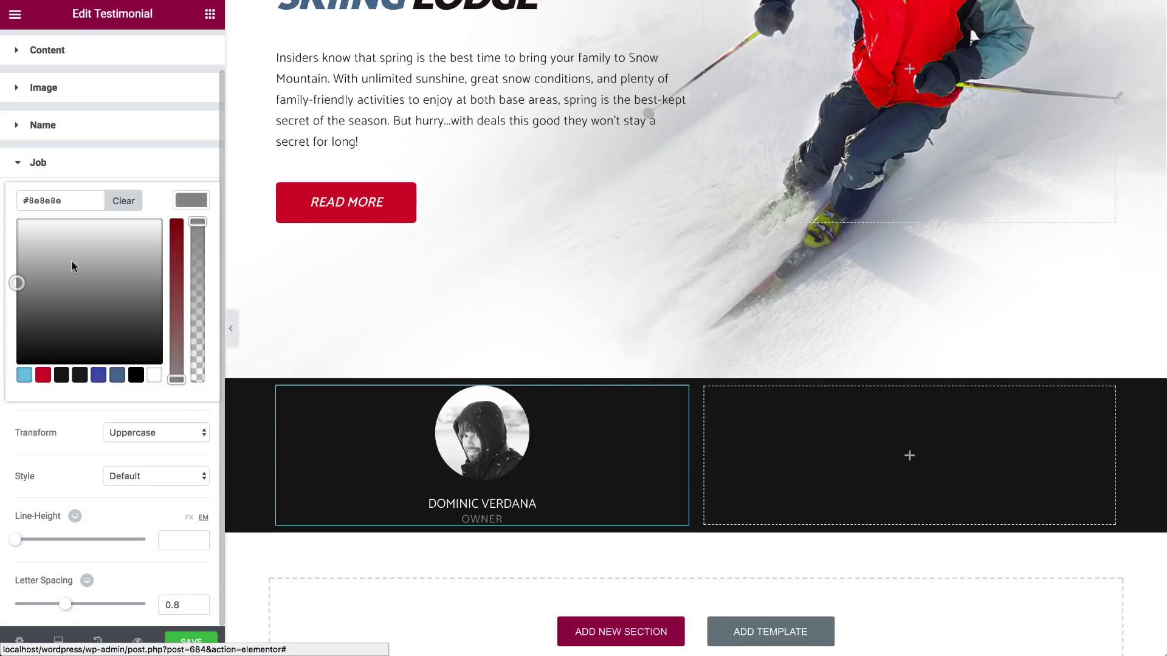
pyautogui.click(187, 208)
pyautogui.click(209, 13)
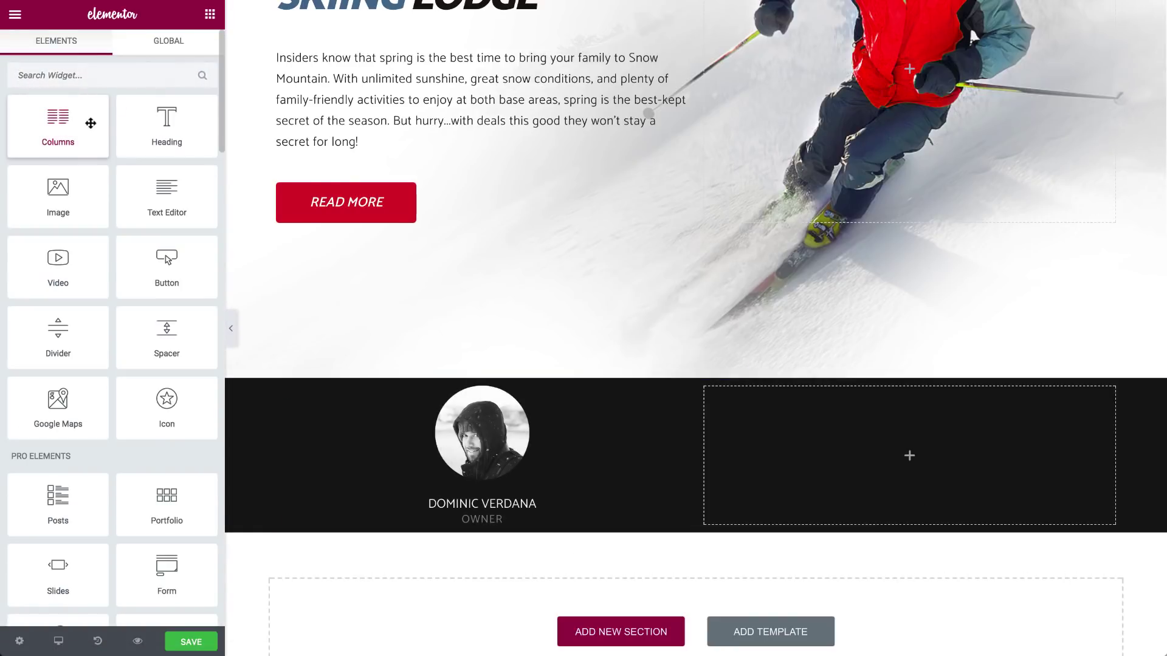
# Step: Add a one-column inner section to the right column and widen it beside the testimonial
pyautogui.moveTo(91, 120); pyautogui.dragTo(942, 483)
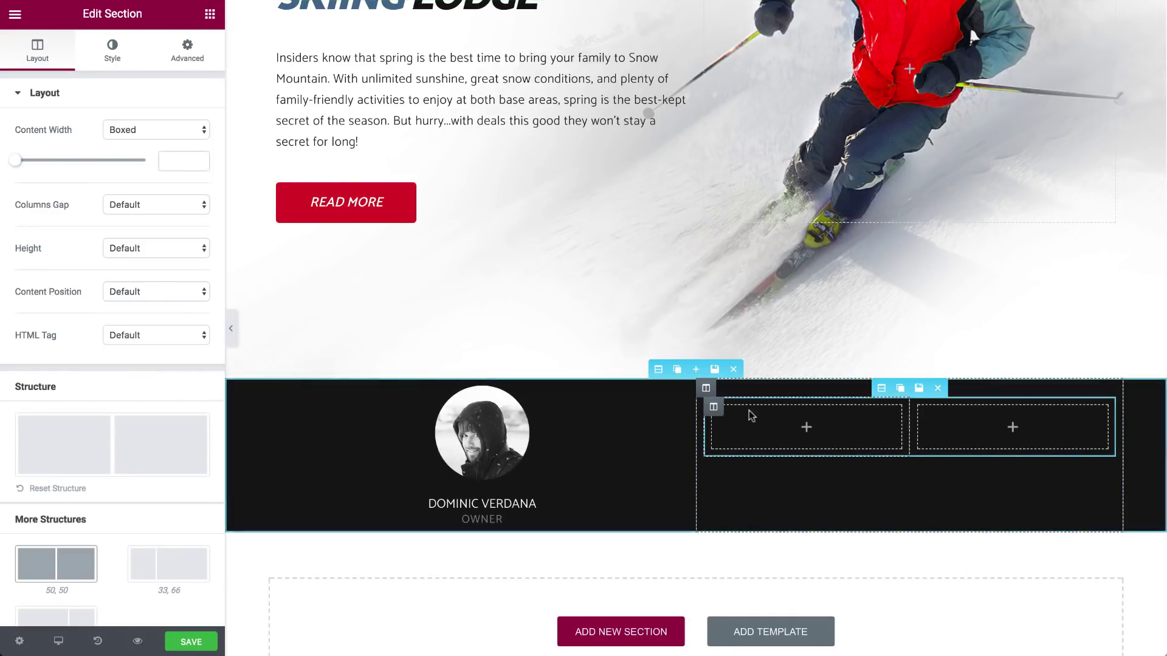
pyautogui.click(769, 406)
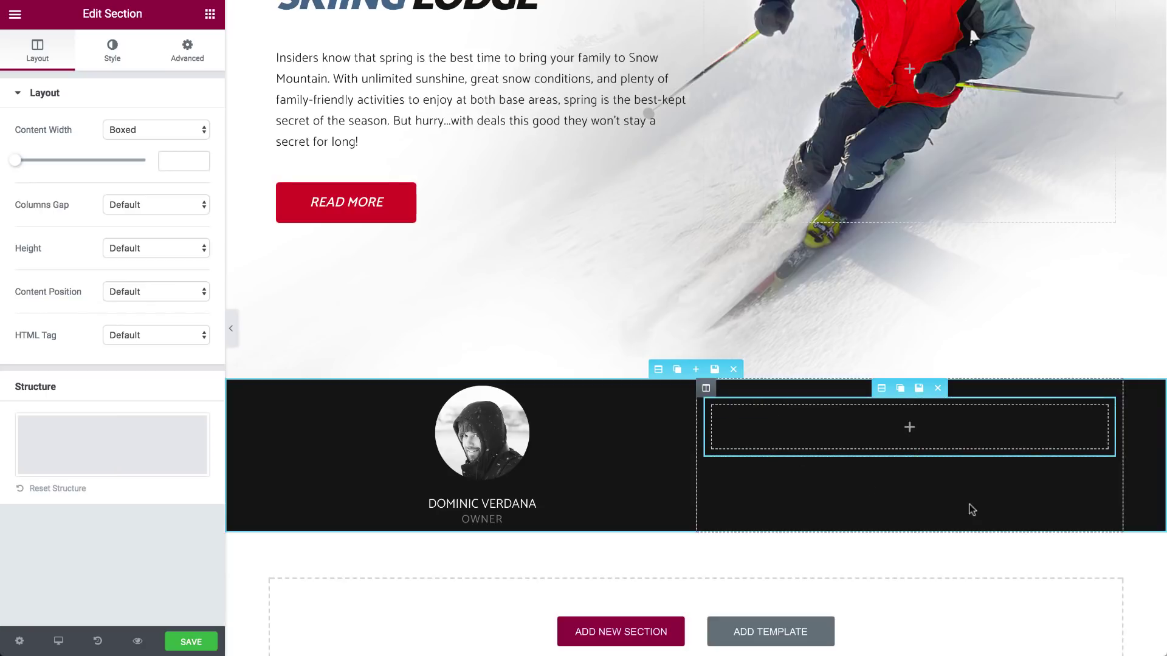
pyautogui.moveTo(695, 489); pyautogui.dragTo(525, 489)
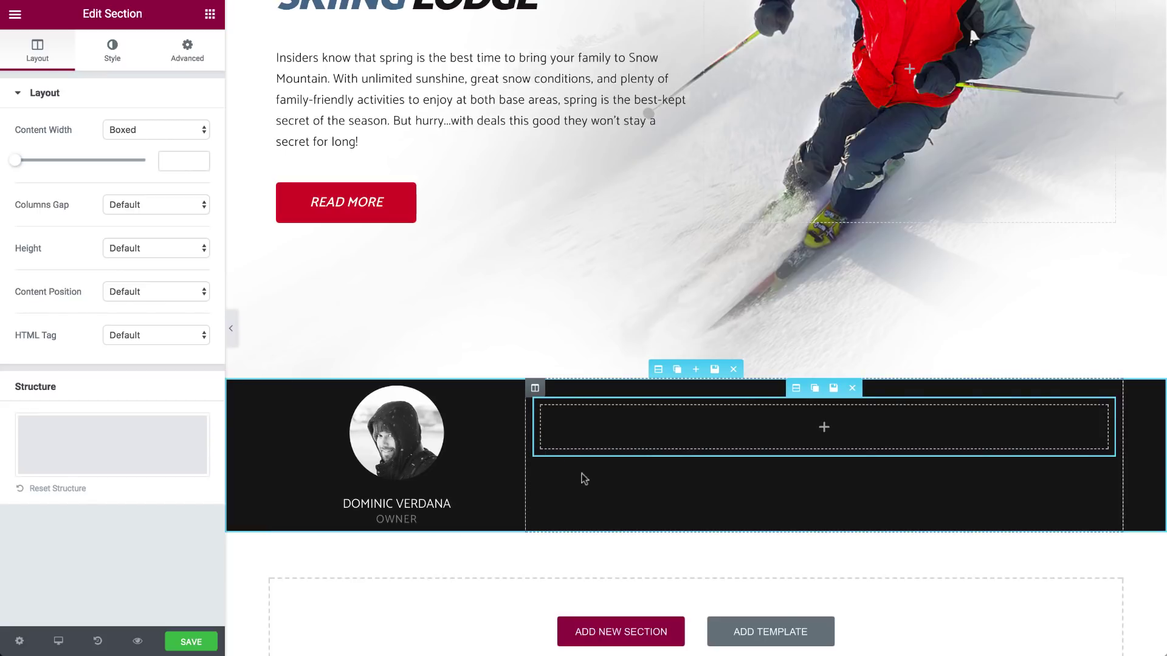
# Step: Duplicate the OUTDOOR SKIING LODGE heading into the right column and make it white
pyautogui.click(638, 468)
pyautogui.scroll(4, 594, 295)
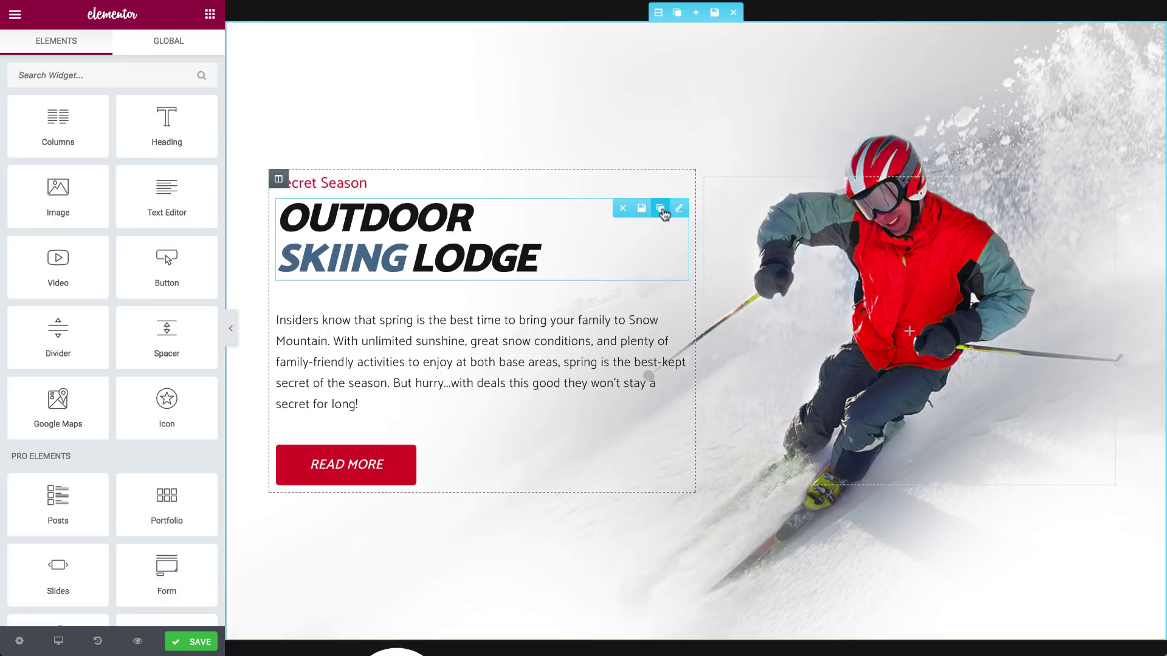
pyautogui.click(664, 208)
pyautogui.moveTo(674, 256); pyautogui.dragTo(699, 259)
pyautogui.scroll(-6, 679, 395)
pyautogui.scroll(1, 690, 285)
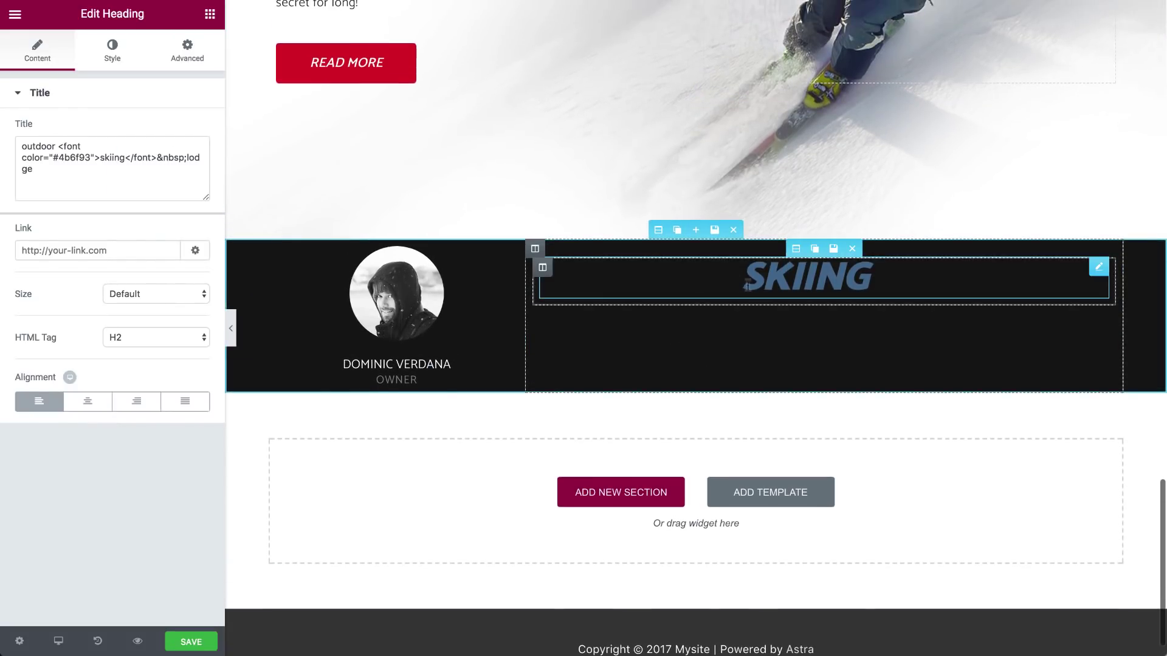
pyautogui.click(100, 54)
pyautogui.click(191, 129)
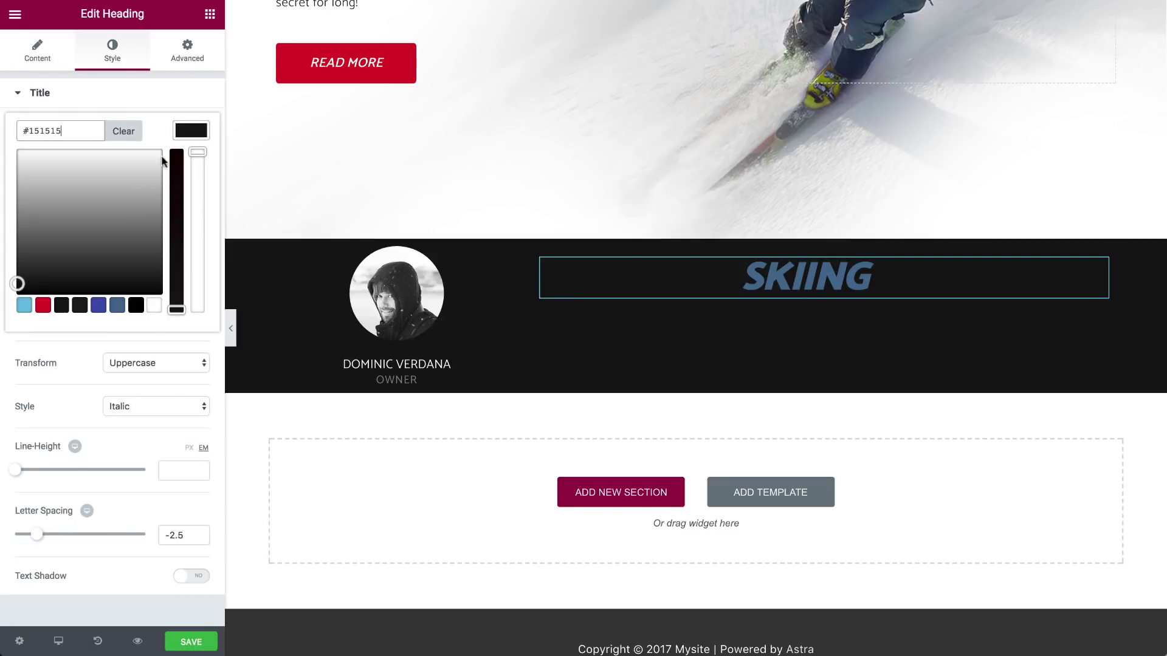
pyautogui.moveTo(17, 279); pyautogui.dragTo(17, 150)
pyautogui.click(192, 132)
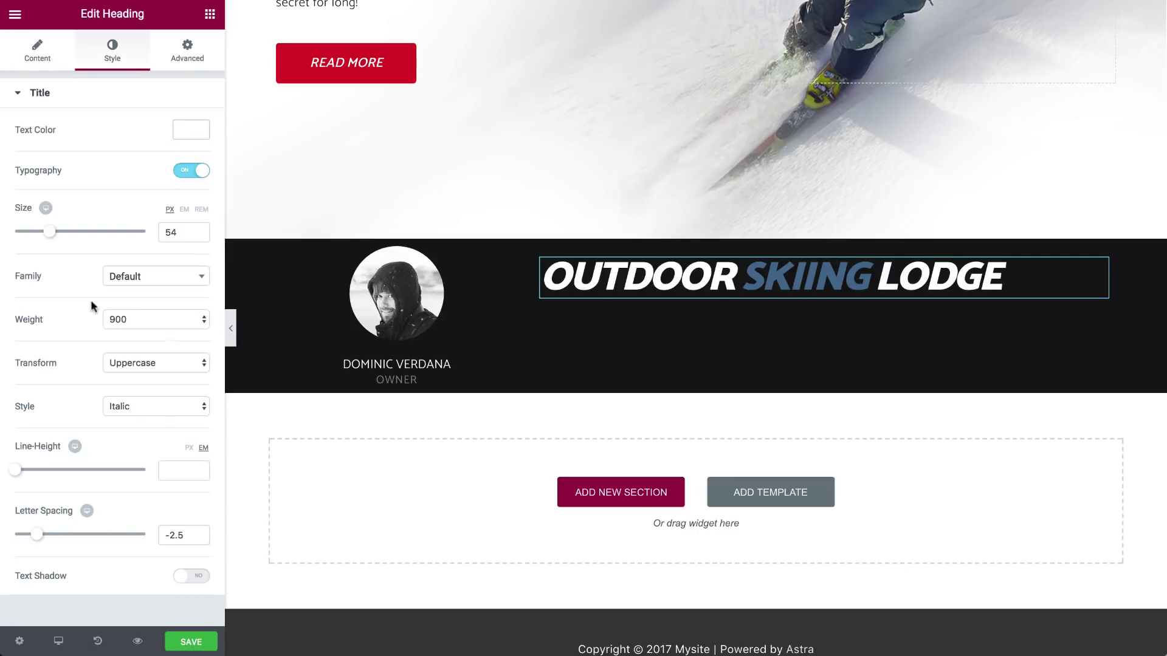
pyautogui.click(35, 52)
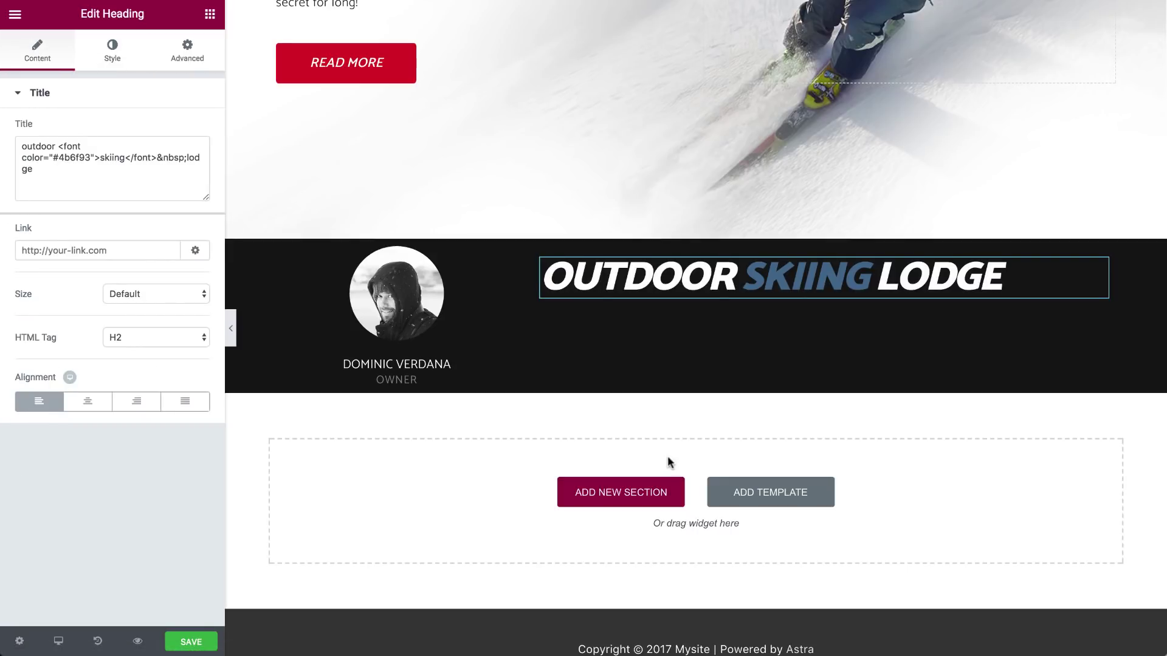
# Step: Copy the hero paragraph below the heading, colour it white, and give it a 40 px top margin
pyautogui.scroll(5, 553, 331)
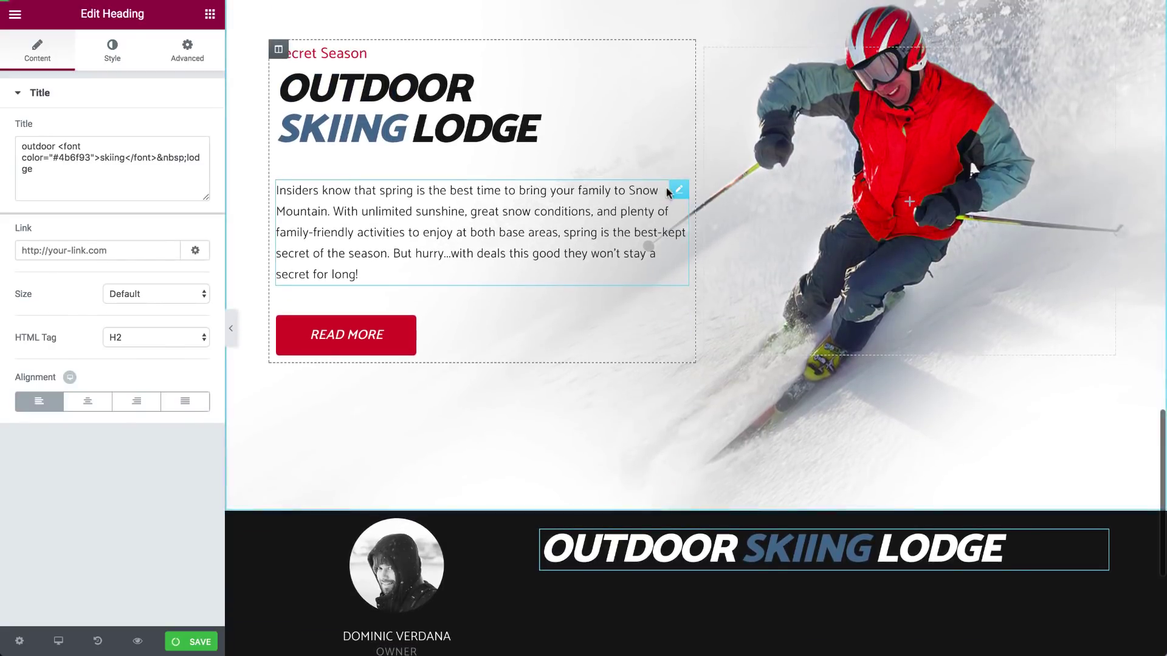
pyautogui.click(665, 190)
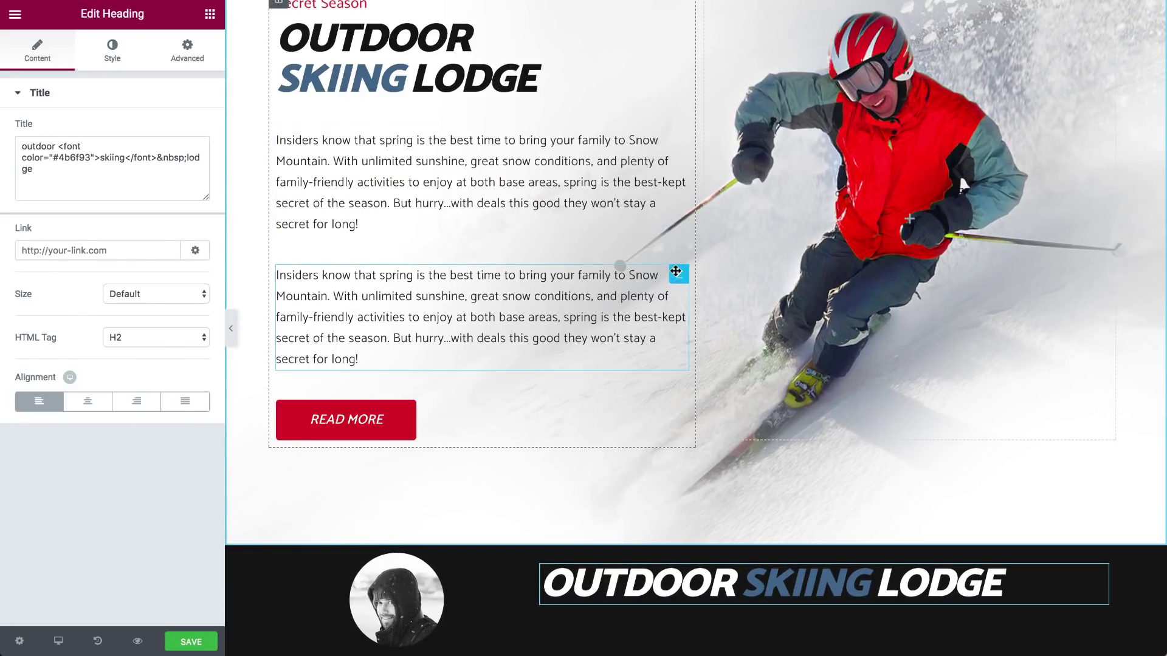
pyautogui.moveTo(677, 292); pyautogui.dragTo(589, 361)
pyautogui.click(112, 51)
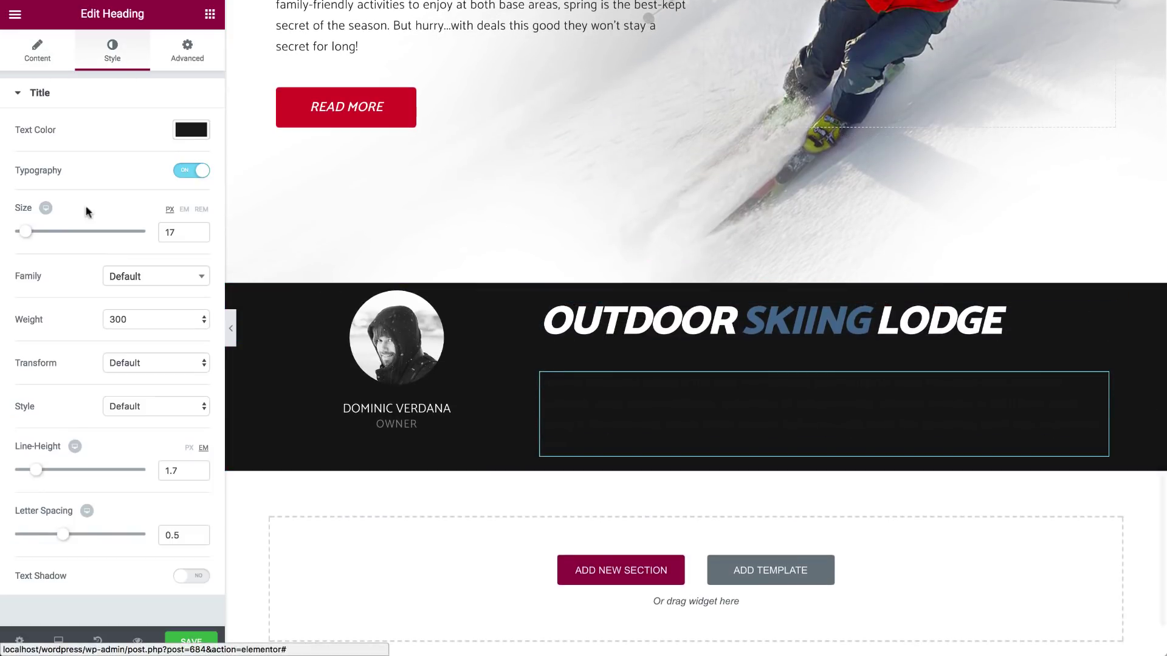
pyautogui.click(190, 130)
pyautogui.click(155, 305)
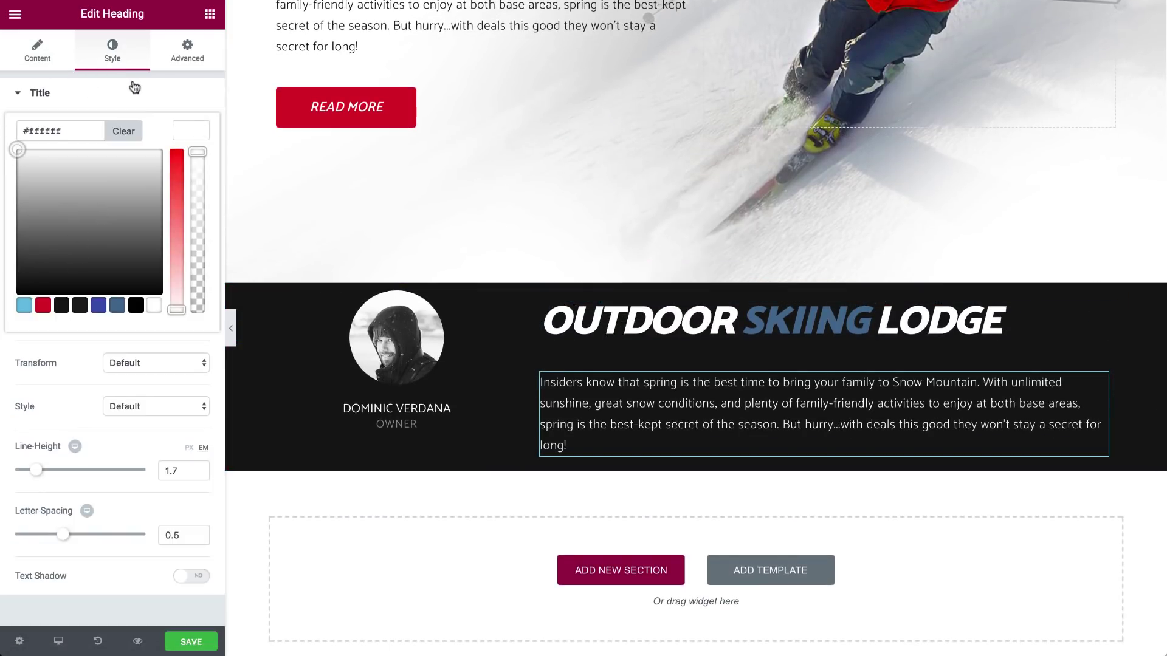
pyautogui.click(182, 51)
pyautogui.click(37, 151)
pyautogui.write('40')
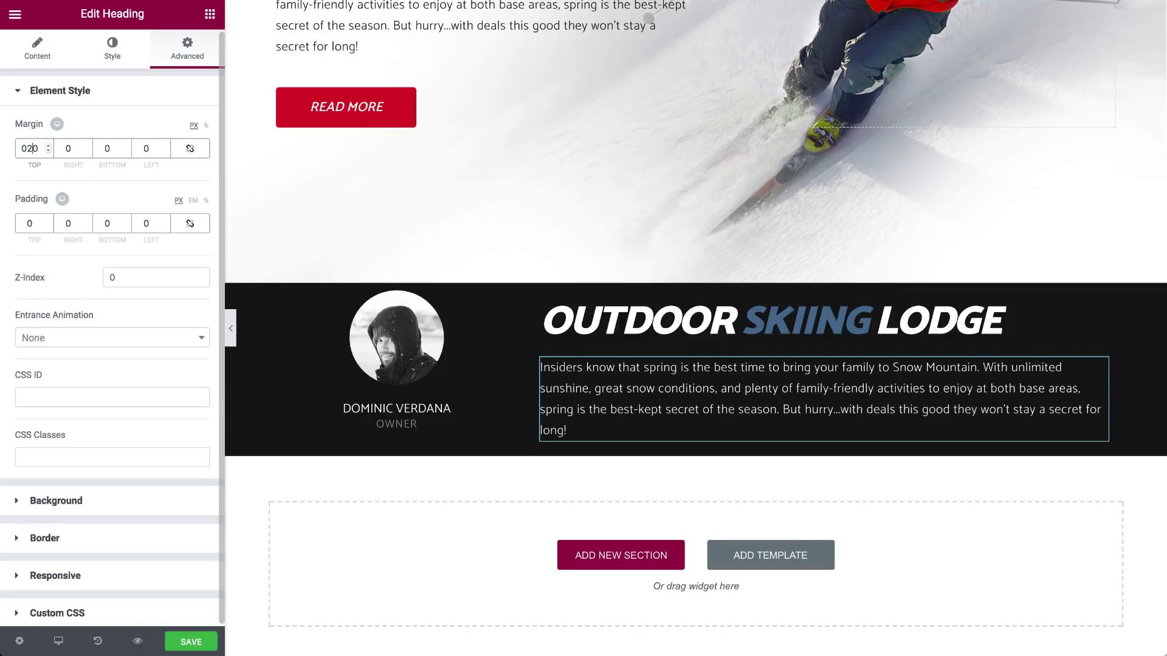
pyautogui.click(999, 322)
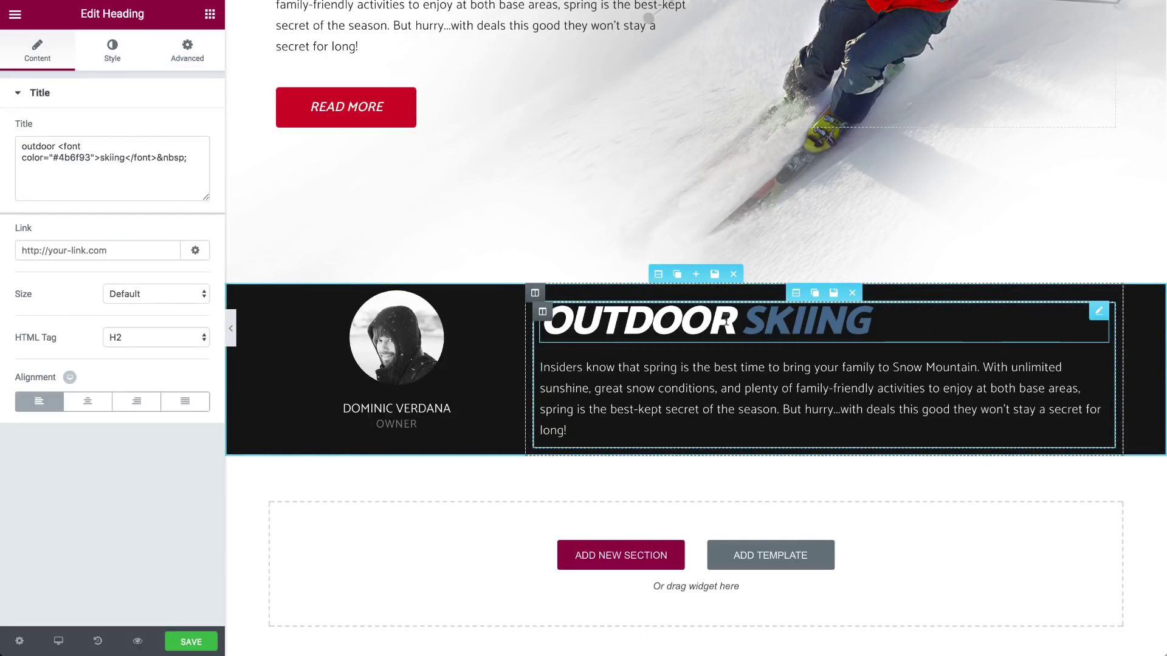
# Step: Change the heading text to ABOUT US
pyautogui.moveTo(707, 321); pyautogui.dragTo(541, 321)
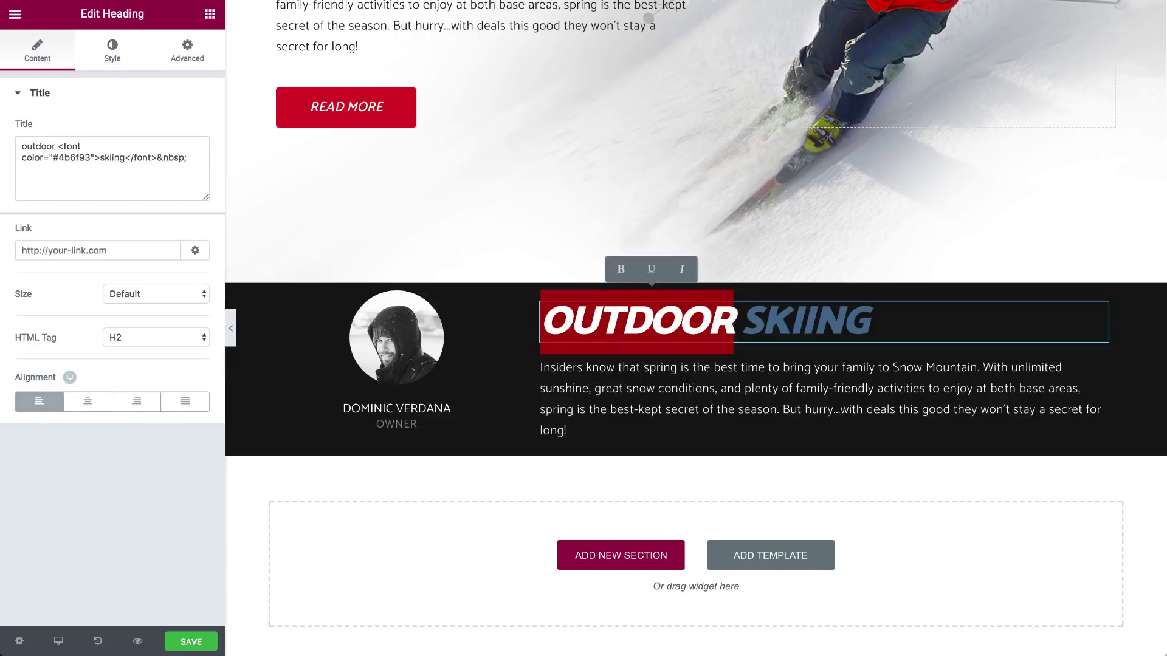
pyautogui.write('about')
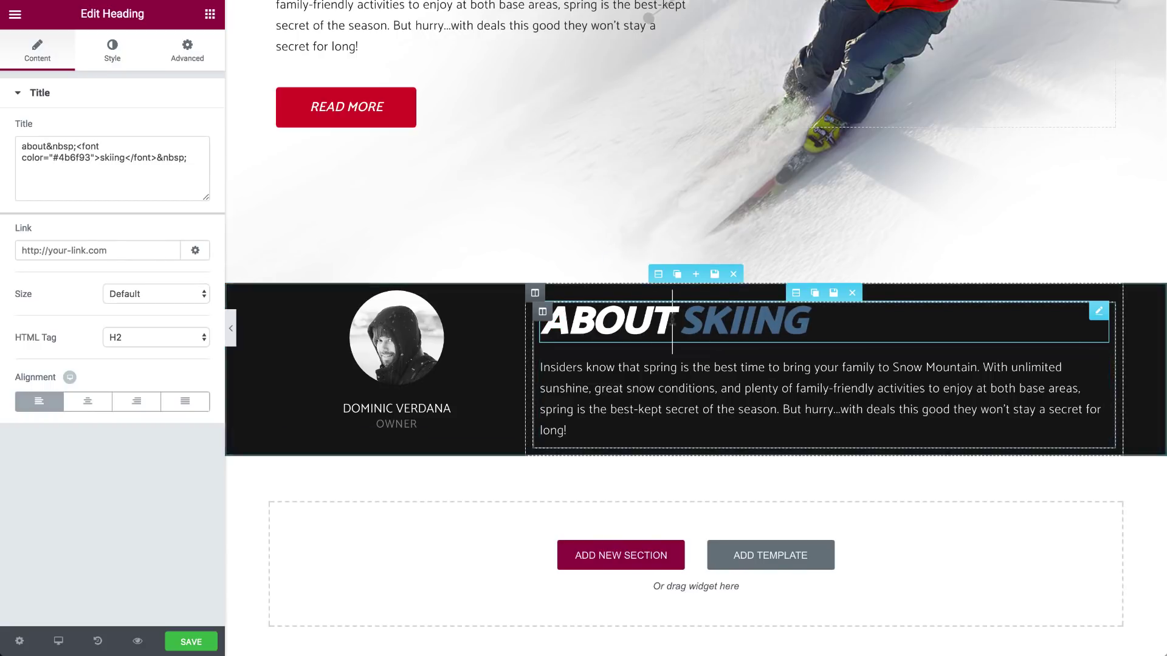
pyautogui.moveTo(672, 321); pyautogui.dragTo(813, 321)
pyautogui.write('us')
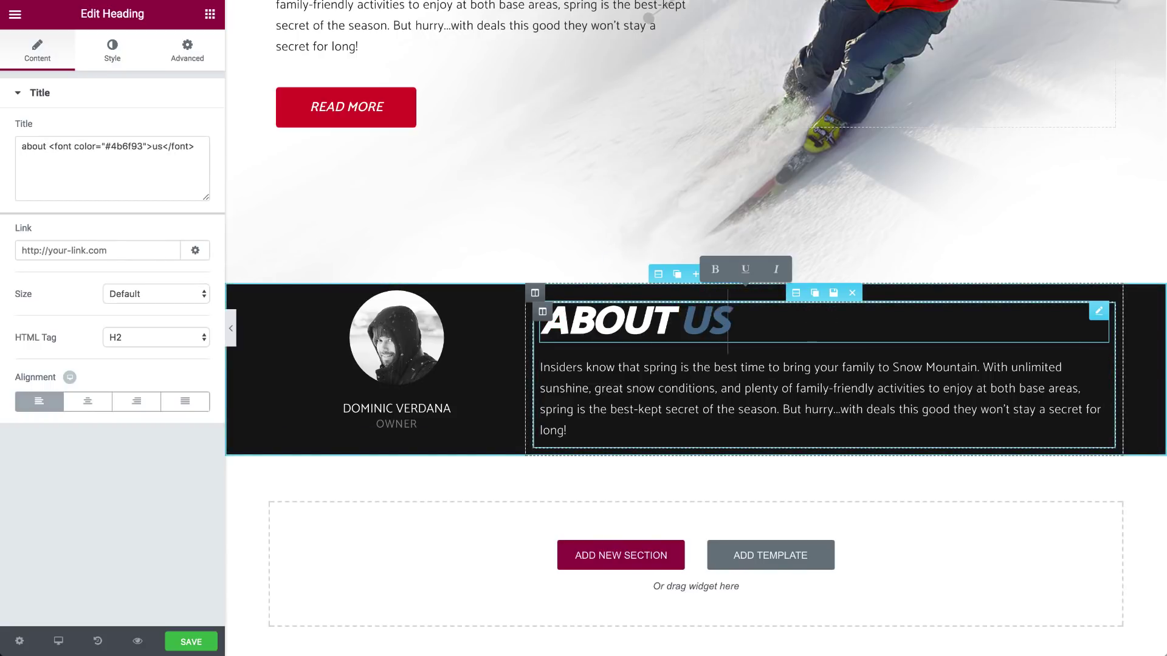
pyautogui.scroll(1, 698, 415)
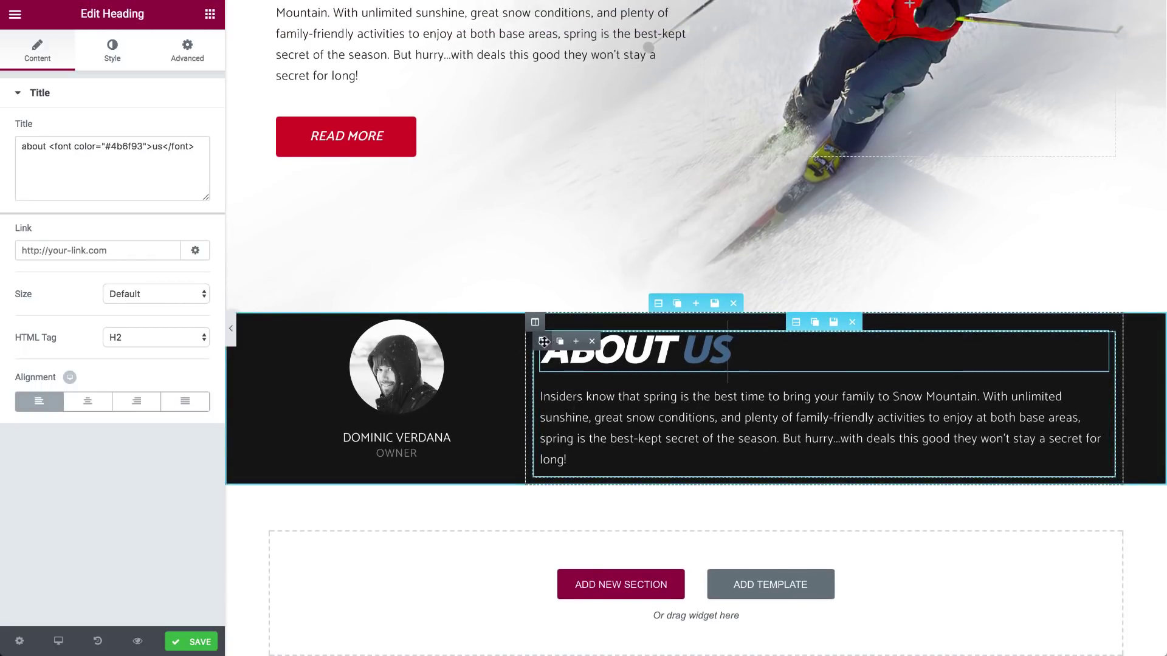
# Step: Give the text column 25 px left and 120 px right padding
pyautogui.click(544, 342)
pyautogui.click(182, 57)
pyautogui.click(190, 225)
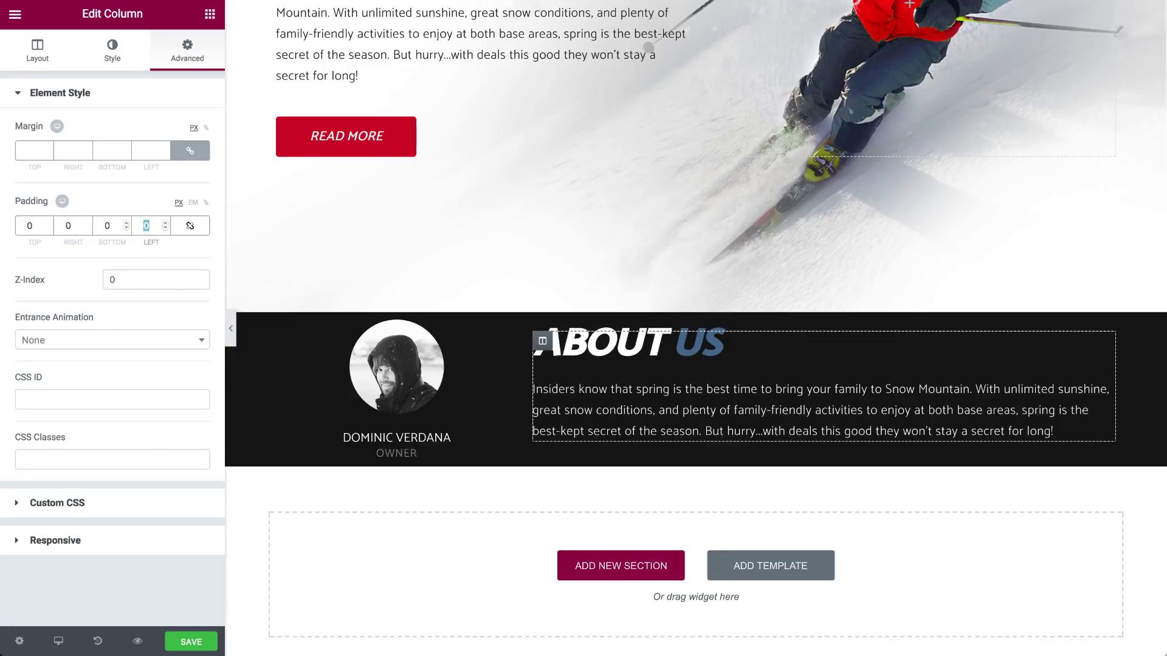
pyautogui.write('25')
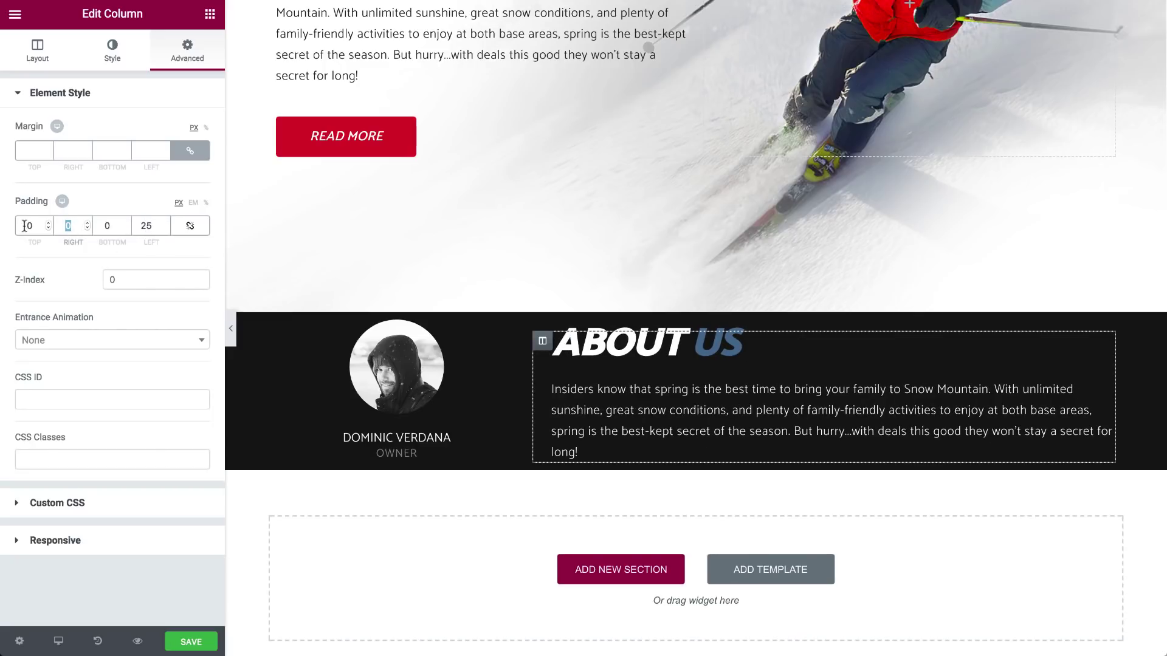
pyautogui.write('120')
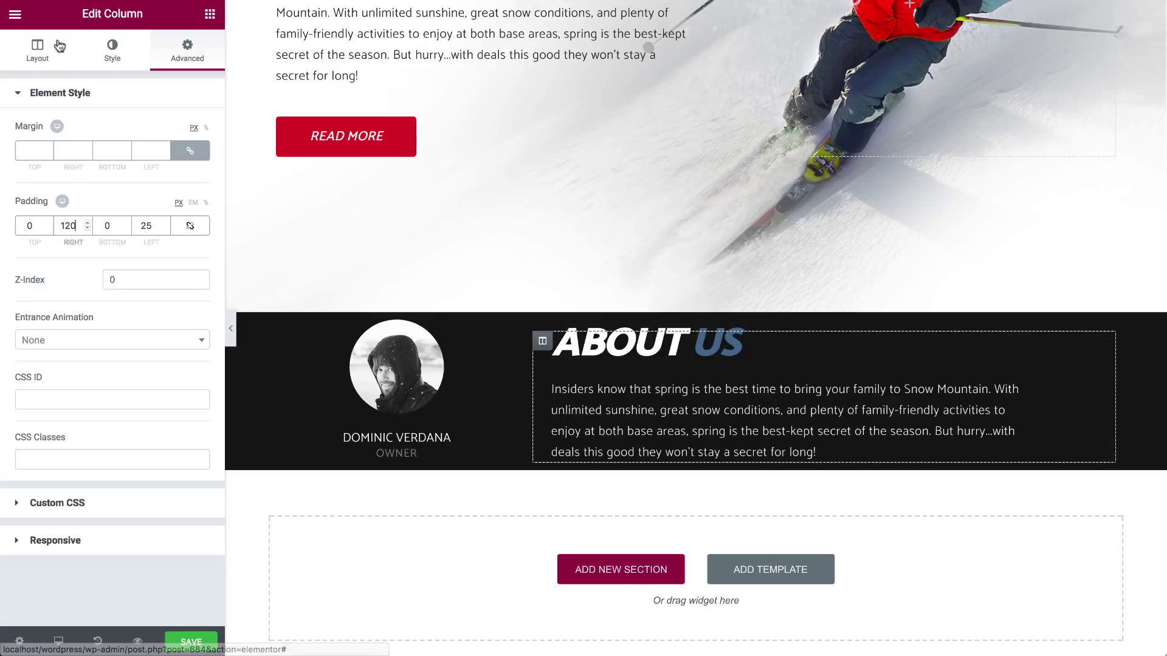
# Step: Add a solid 3 px red left border to the text column
pyautogui.click(106, 61)
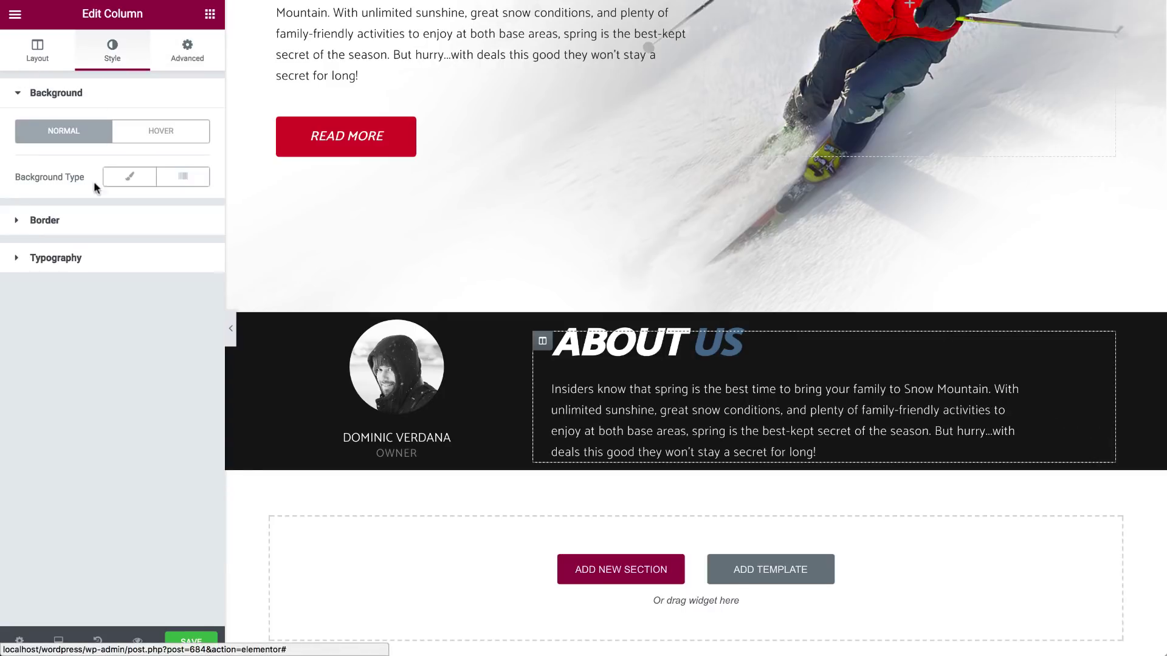
pyautogui.click(84, 223)
pyautogui.click(161, 214)
pyautogui.click(161, 225)
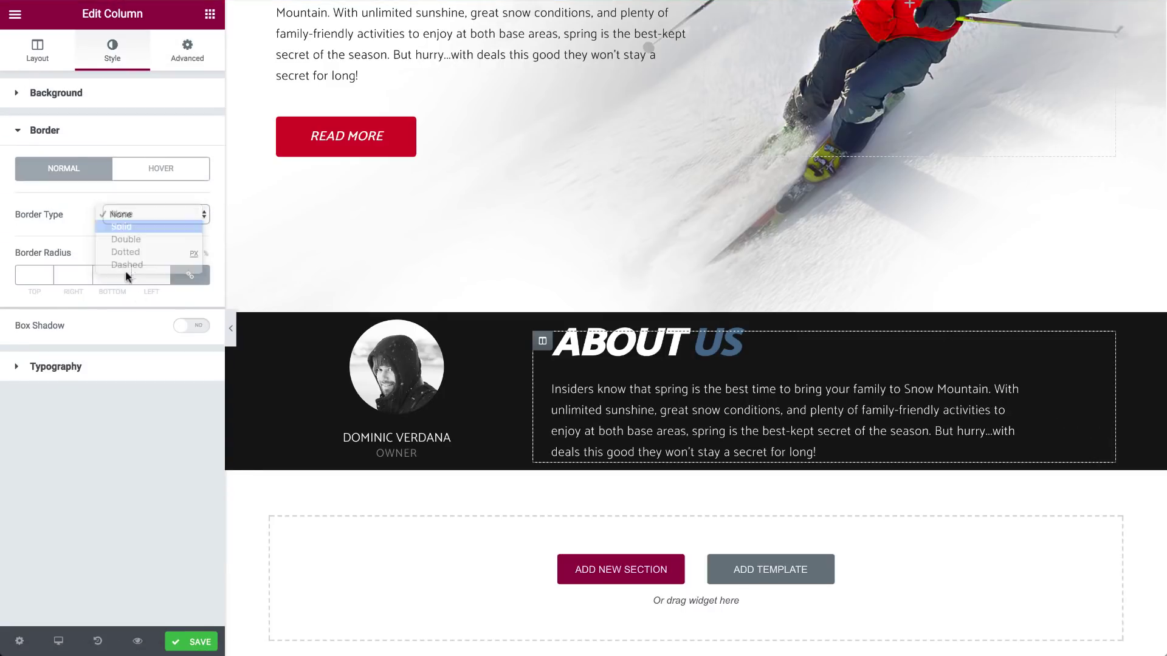
pyautogui.write('3')
pyautogui.click(191, 328)
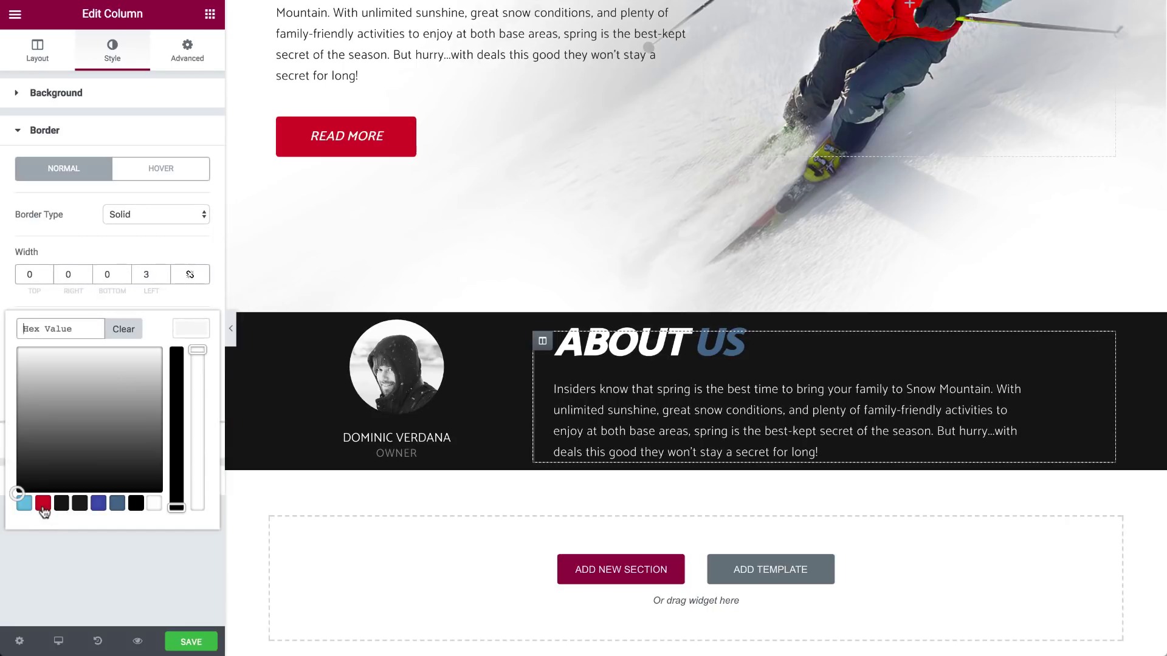
pyautogui.click(42, 505)
pyautogui.click(241, 392)
pyautogui.click(231, 328)
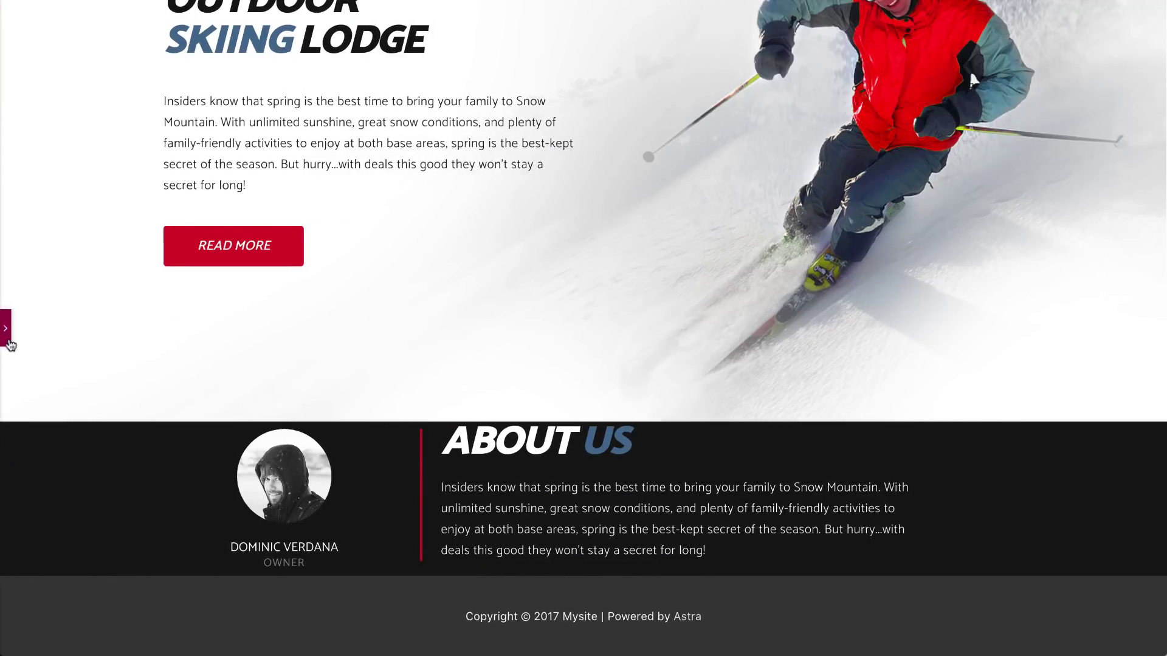
# Step: Set the About Us section's top padding to 130 px
pyautogui.click(7, 338)
pyautogui.click(660, 443)
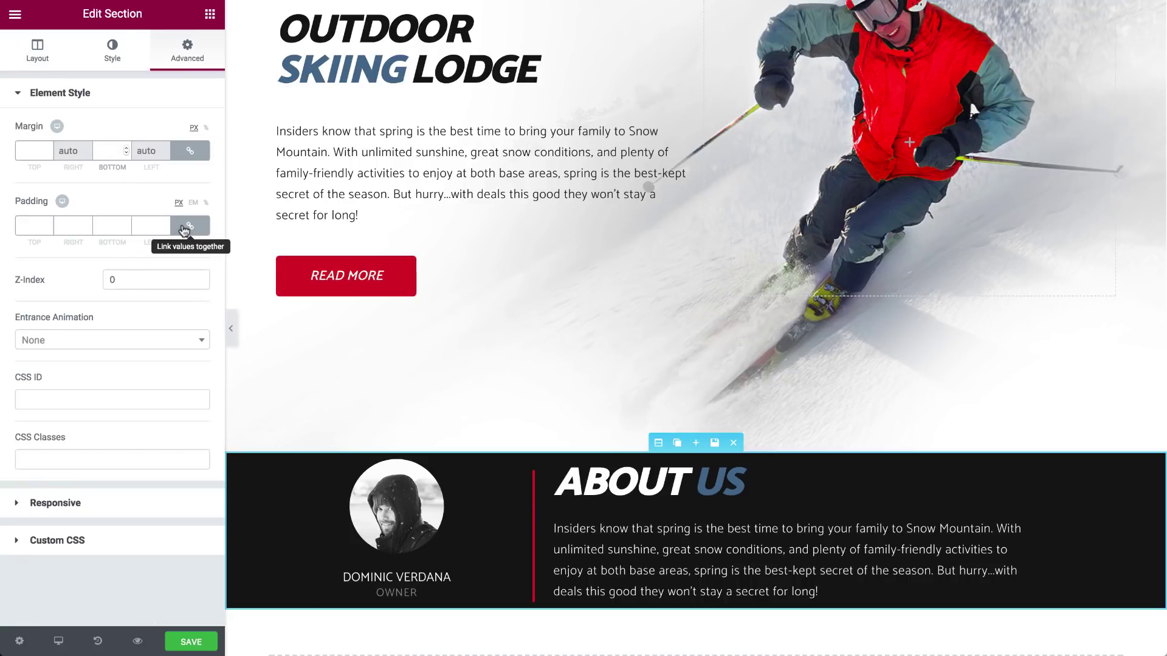
pyautogui.write('130')
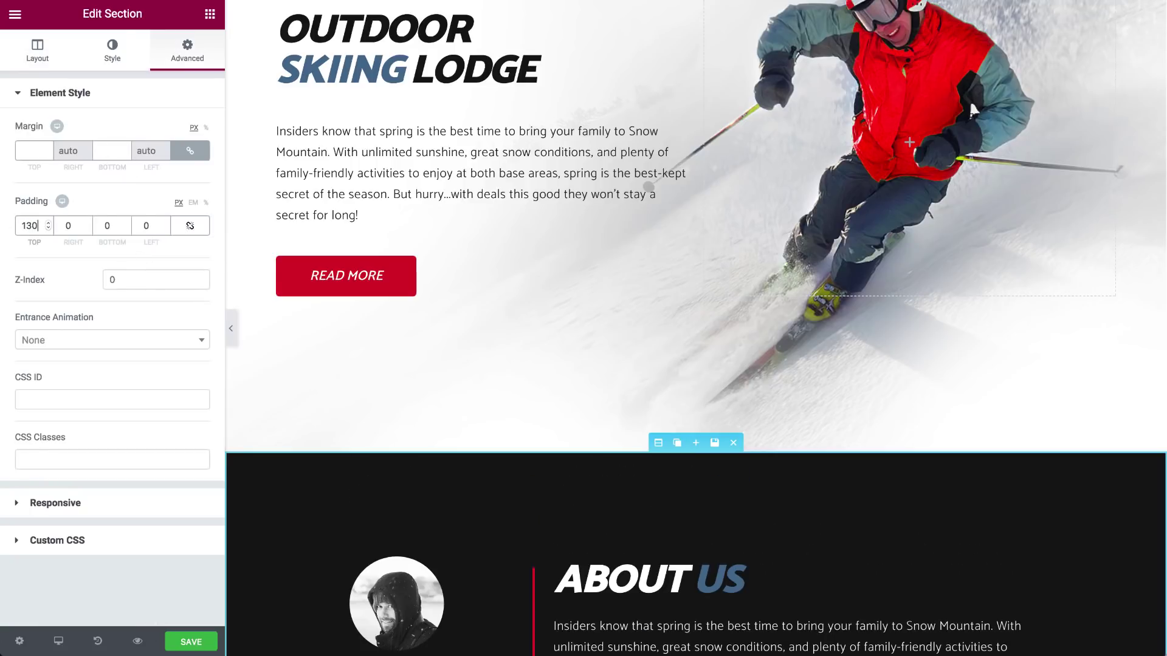
pyautogui.scroll(-5, 458, 432)
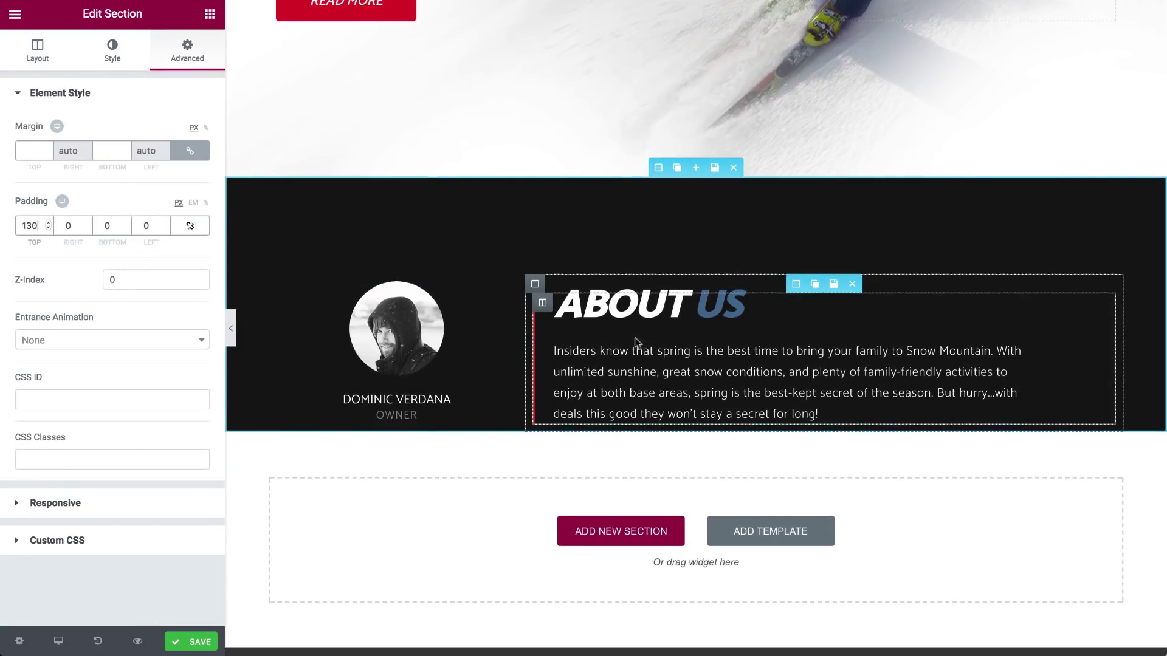
# Step: Raise the text column's left padding to 30 px and start a new section below
pyautogui.click(542, 302)
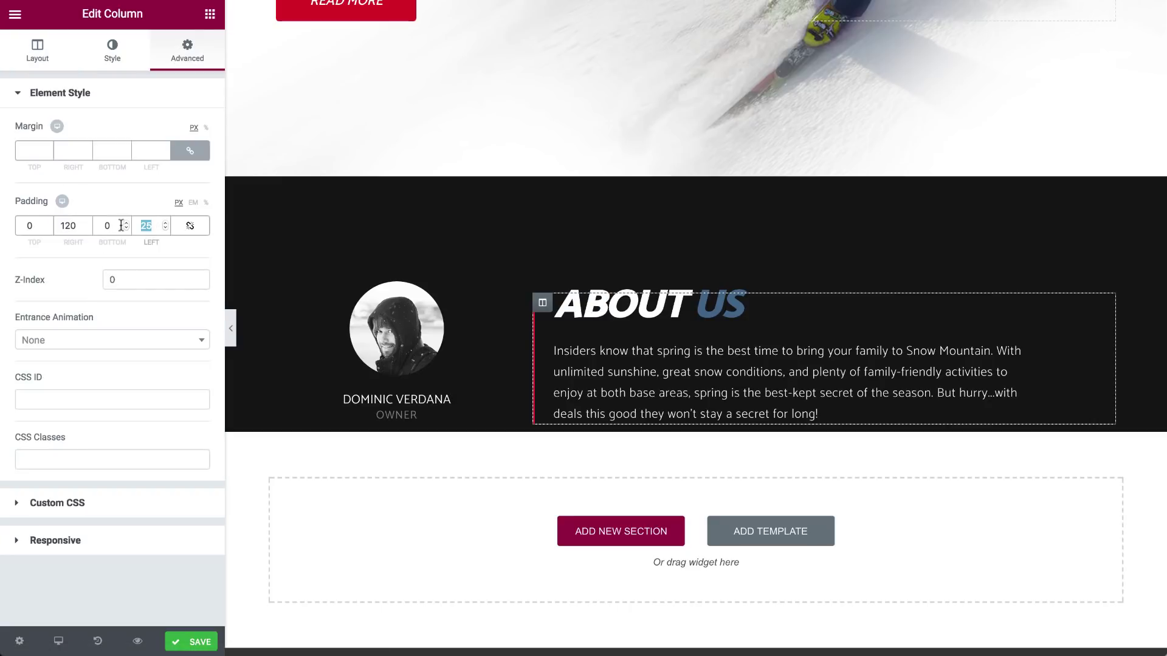
pyautogui.write('30')
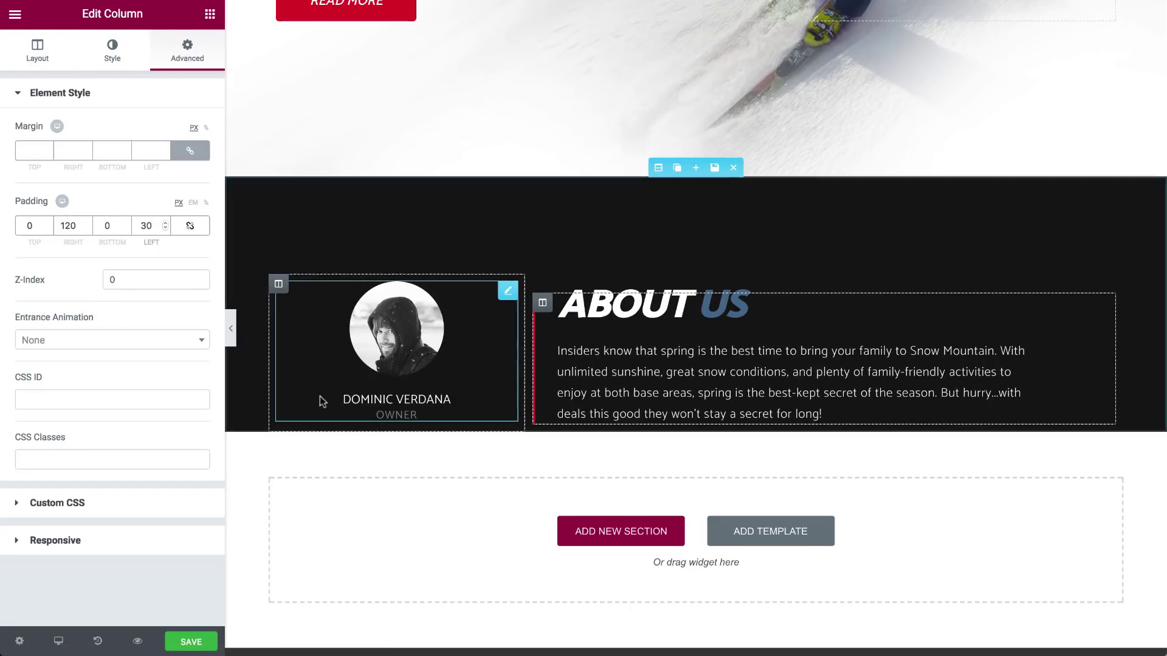
pyautogui.click(594, 539)
pyautogui.scroll(-2, 593, 539)
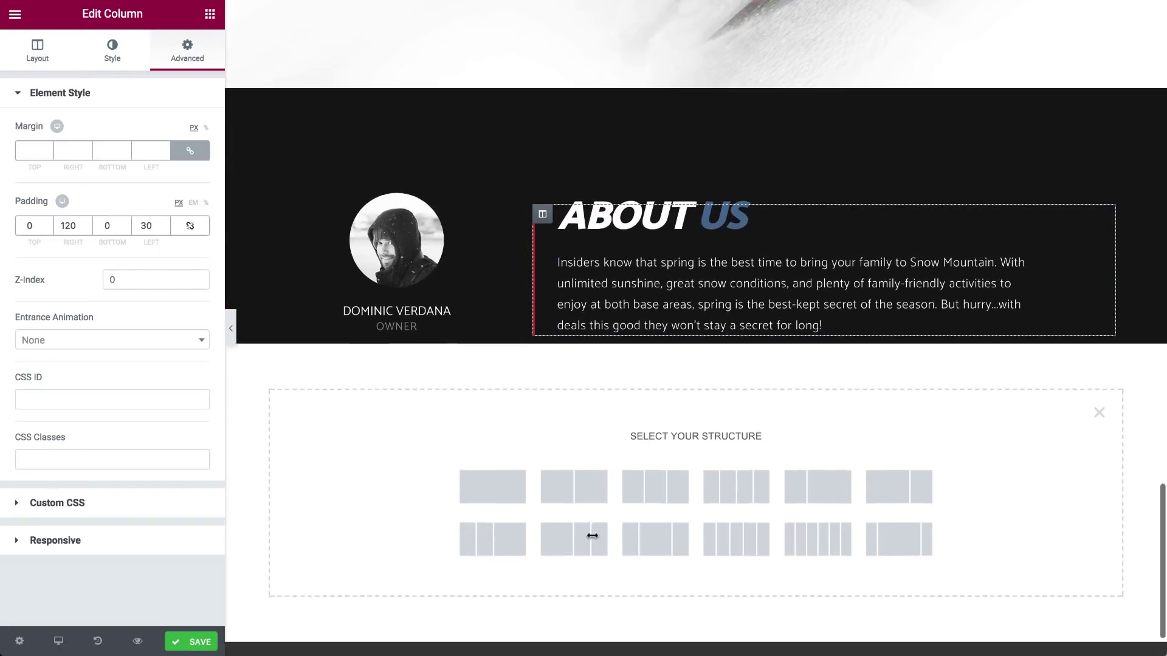
# Step: Choose a four-column layout and give the section a classic black background colour
pyautogui.click(717, 490)
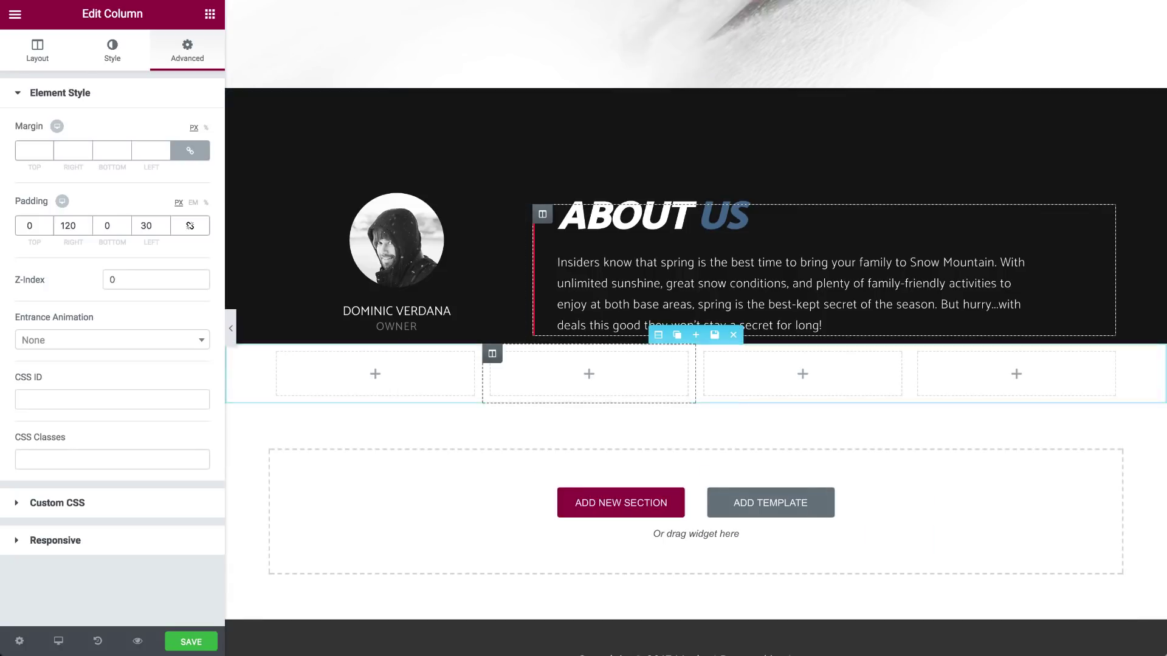
pyautogui.click(113, 51)
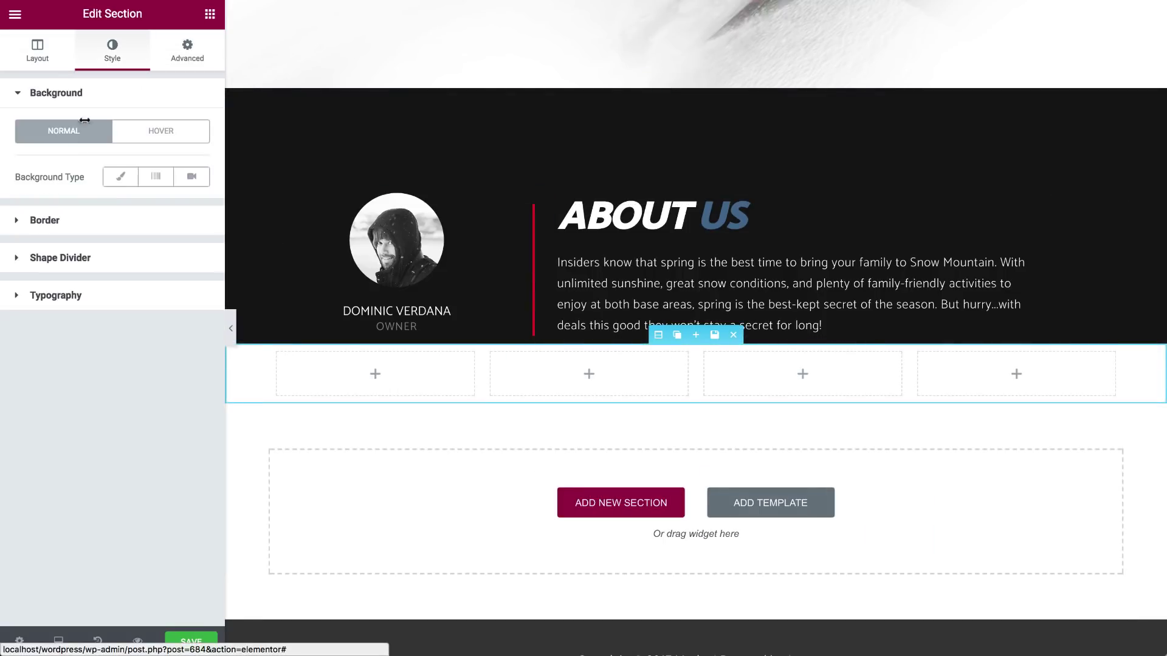
pyautogui.click(120, 177)
pyautogui.click(187, 221)
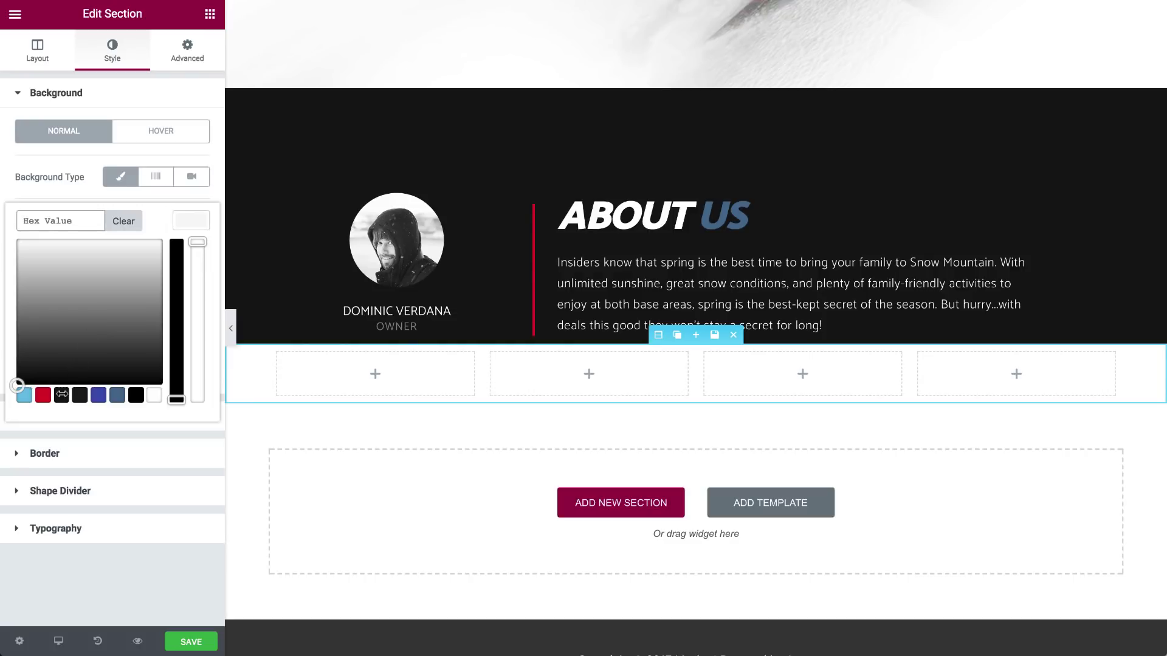
pyautogui.click(17, 386)
pyautogui.click(248, 321)
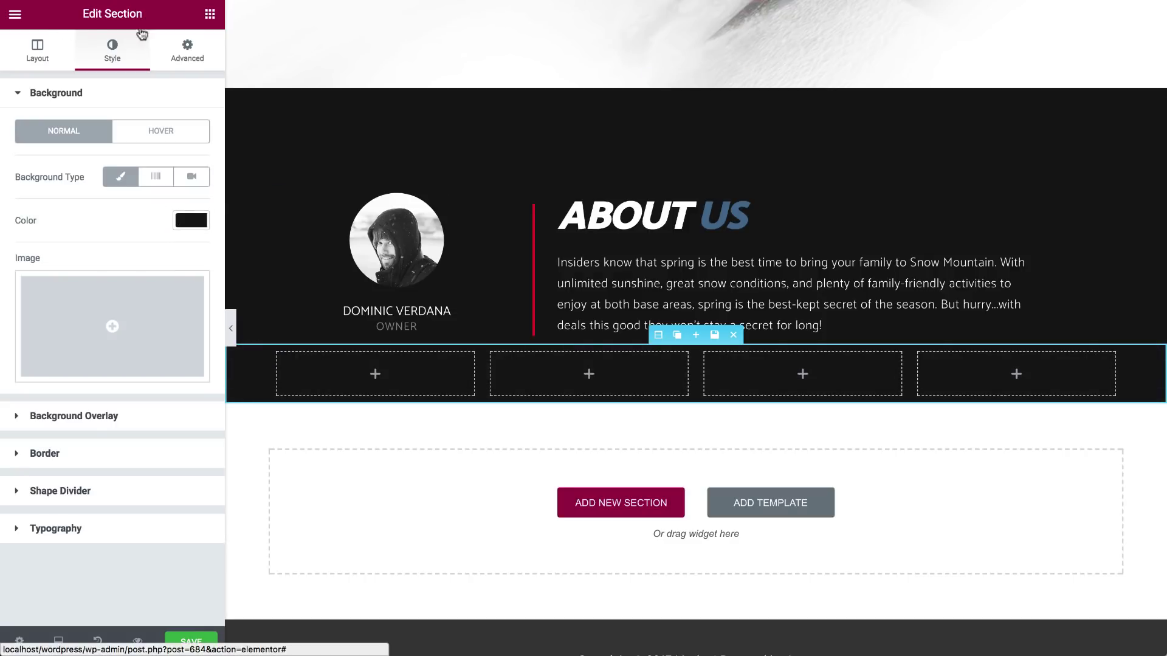
# Step: Add an Icon Box to the first column with title 985 and description 'club members'
pyautogui.click(209, 14)
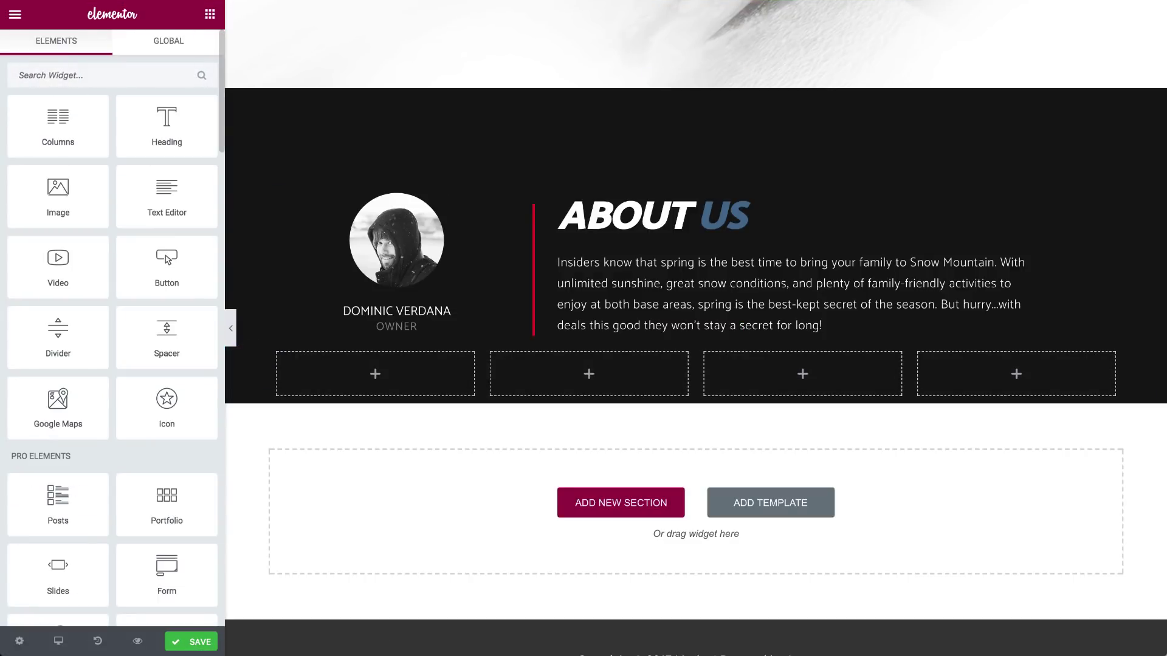
pyautogui.write('icon')
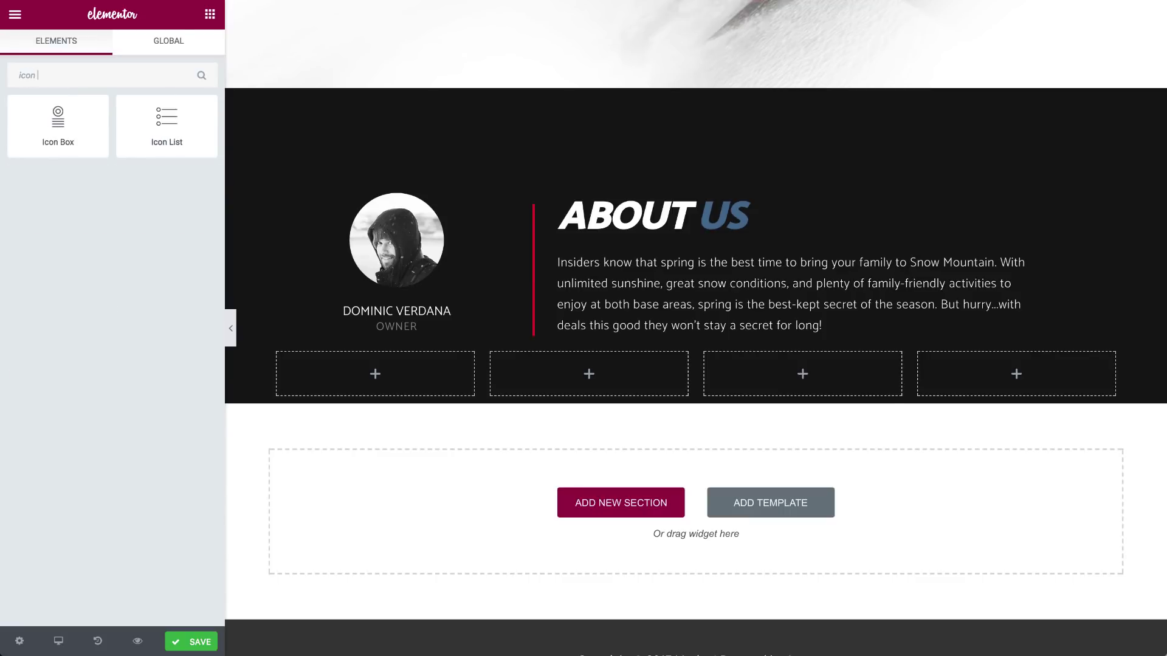
pyautogui.moveTo(58, 125); pyautogui.dragTo(363, 384)
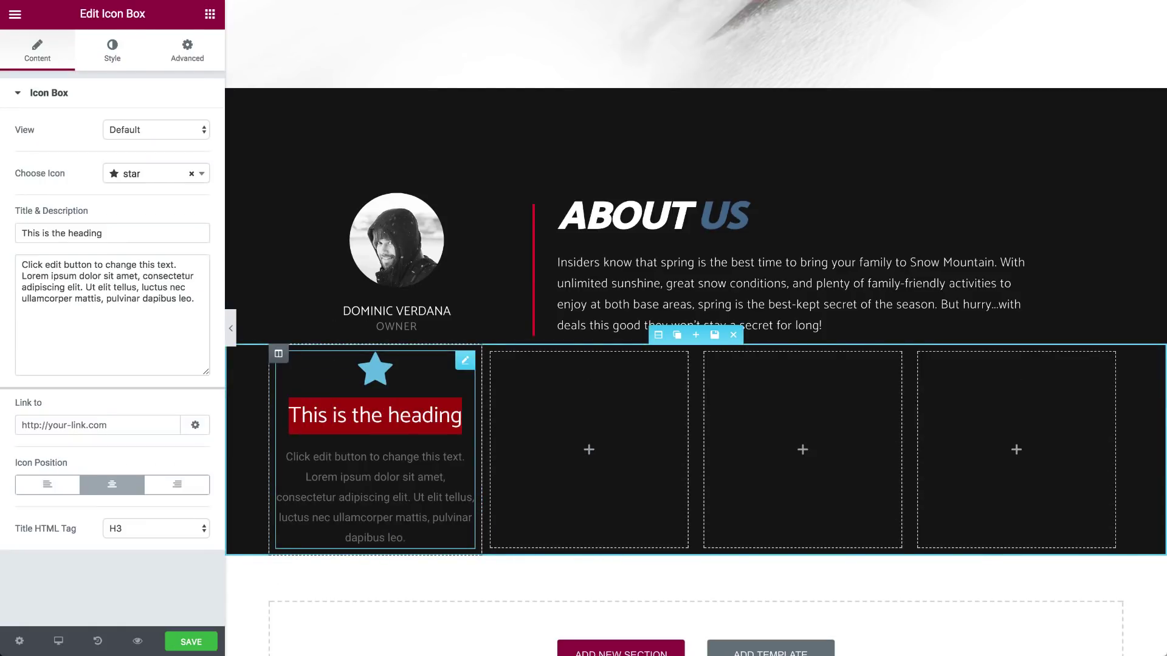
pyautogui.write('985')
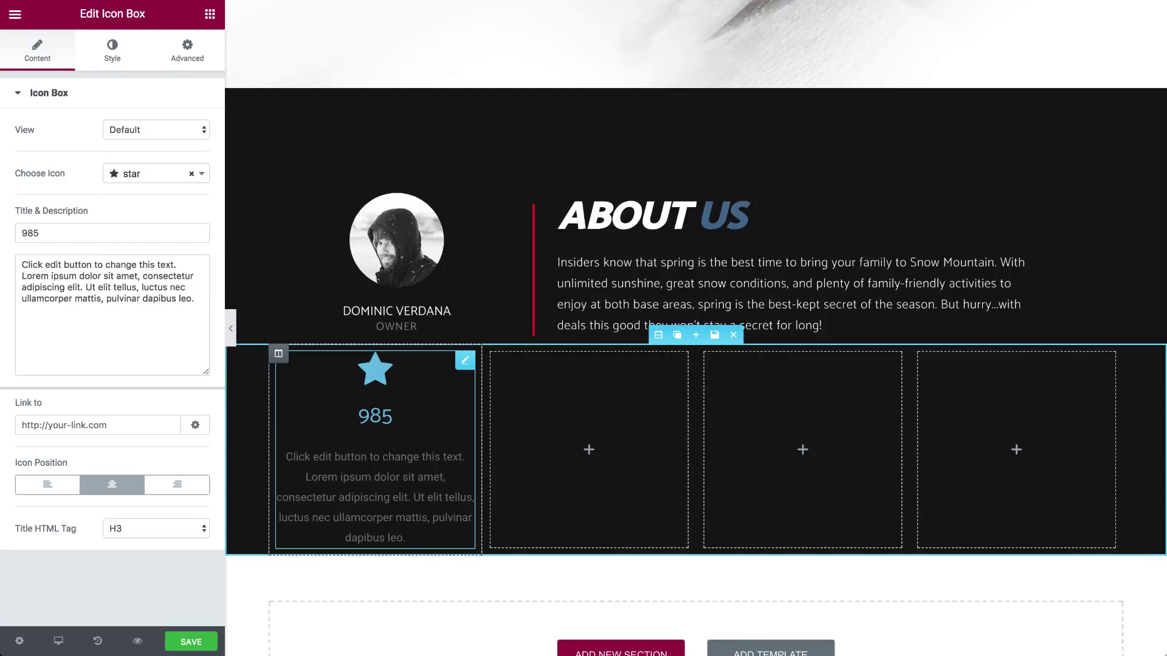
pyautogui.tripleClick(375, 497)
pyautogui.write('club')
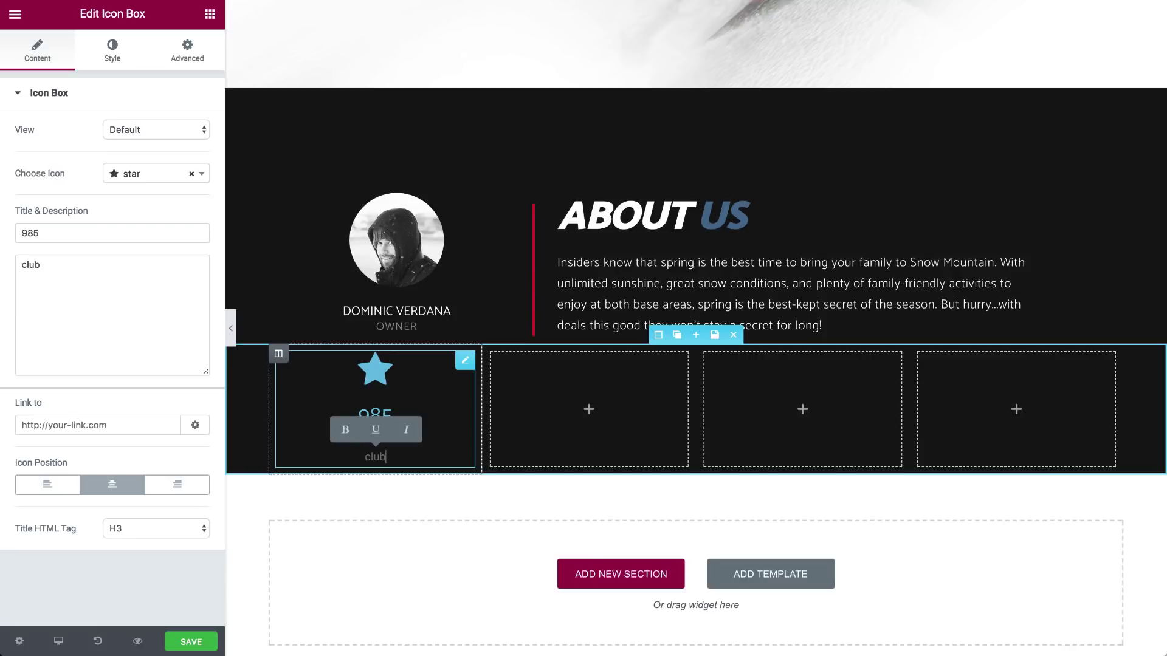
pyautogui.write(' members')
# Step: Give the icon box a globe icon with a red primary colour
pyautogui.click(156, 173)
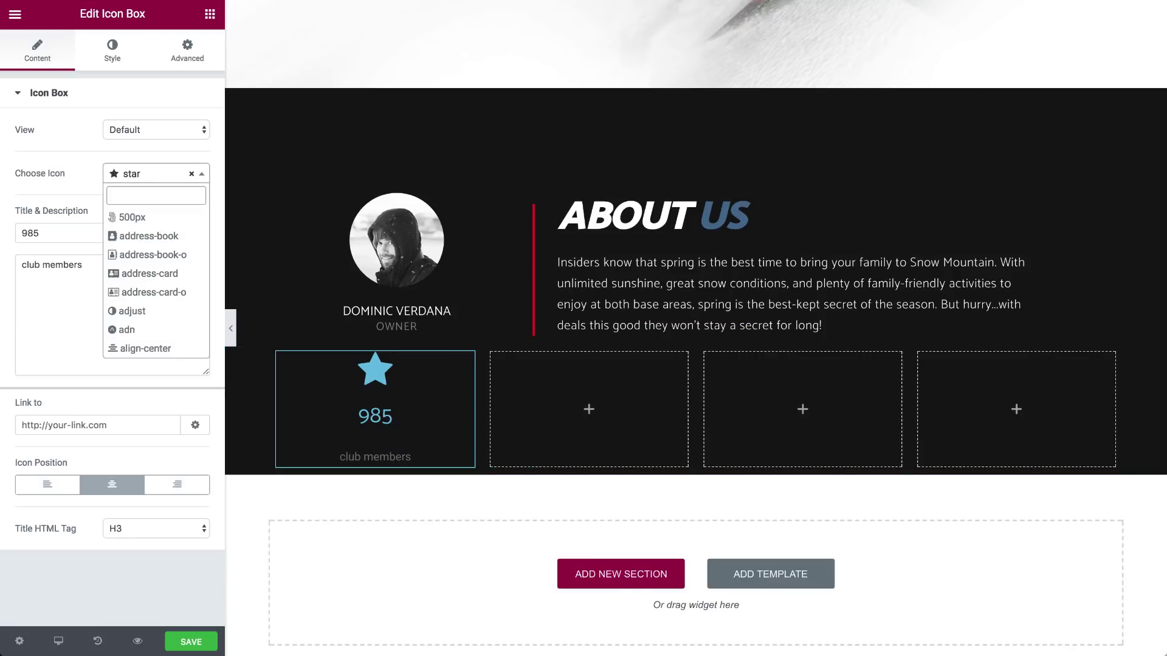
pyautogui.write('glob')
pyautogui.click(118, 218)
pyautogui.click(112, 52)
pyautogui.click(191, 129)
pyautogui.click(28, 302)
pyautogui.click(136, 209)
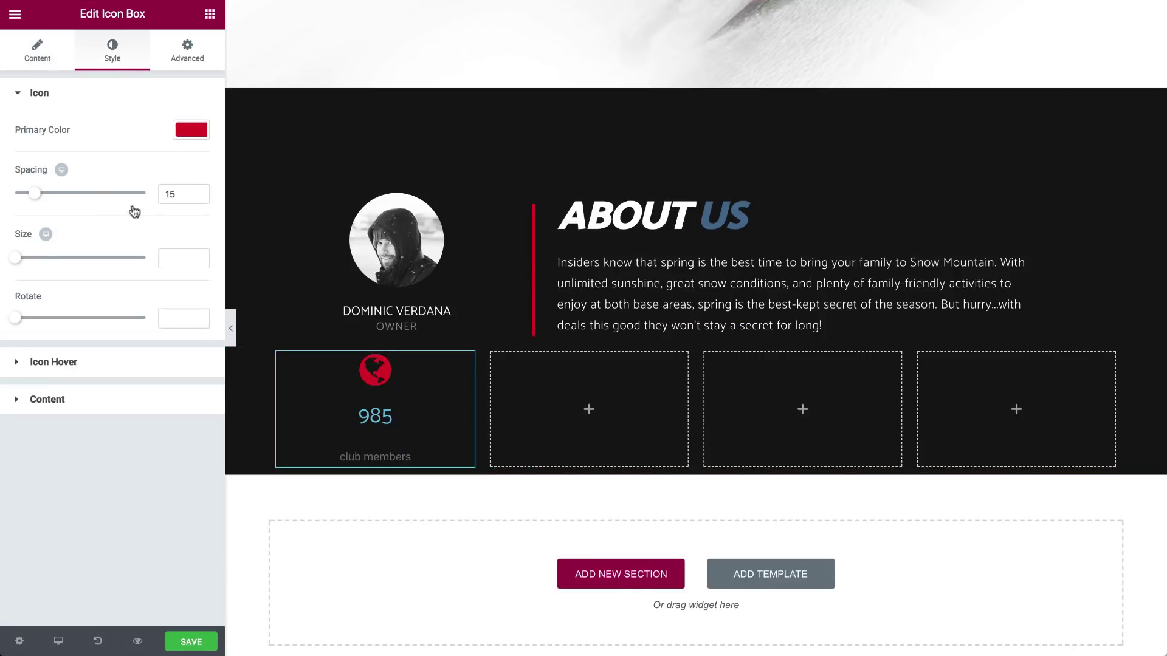
# Step: Enlarge the globe icon to size 40 and make it grow on hover
pyautogui.click(37, 52)
pyautogui.click(47, 482)
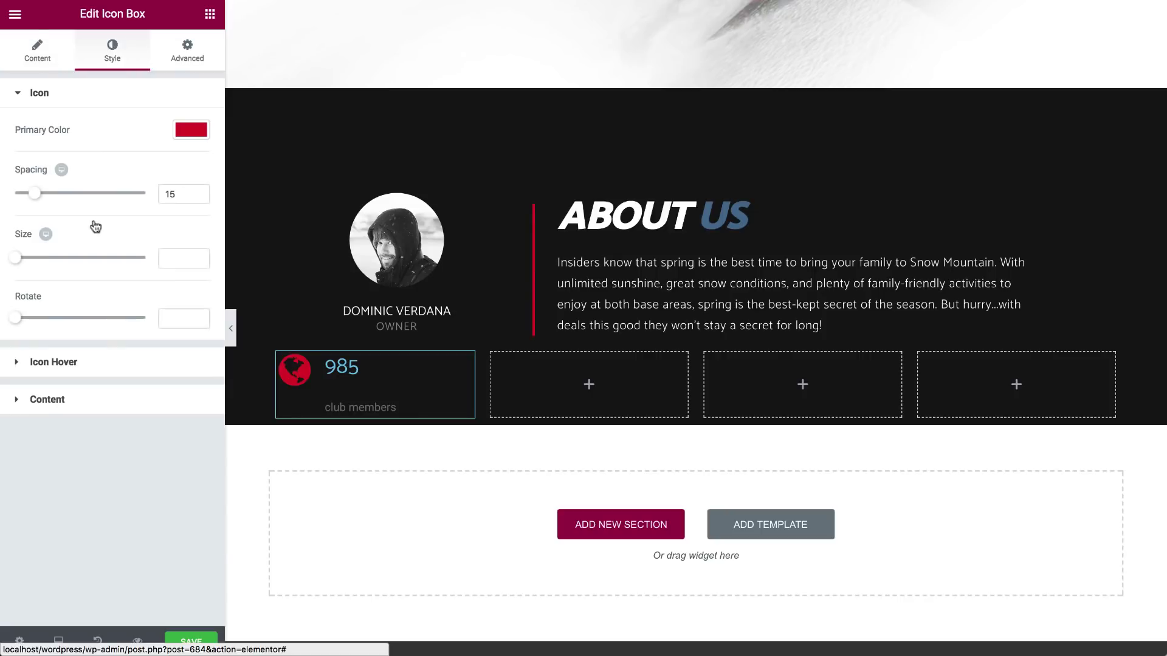
pyautogui.moveTo(16, 257); pyautogui.dragTo(32, 259)
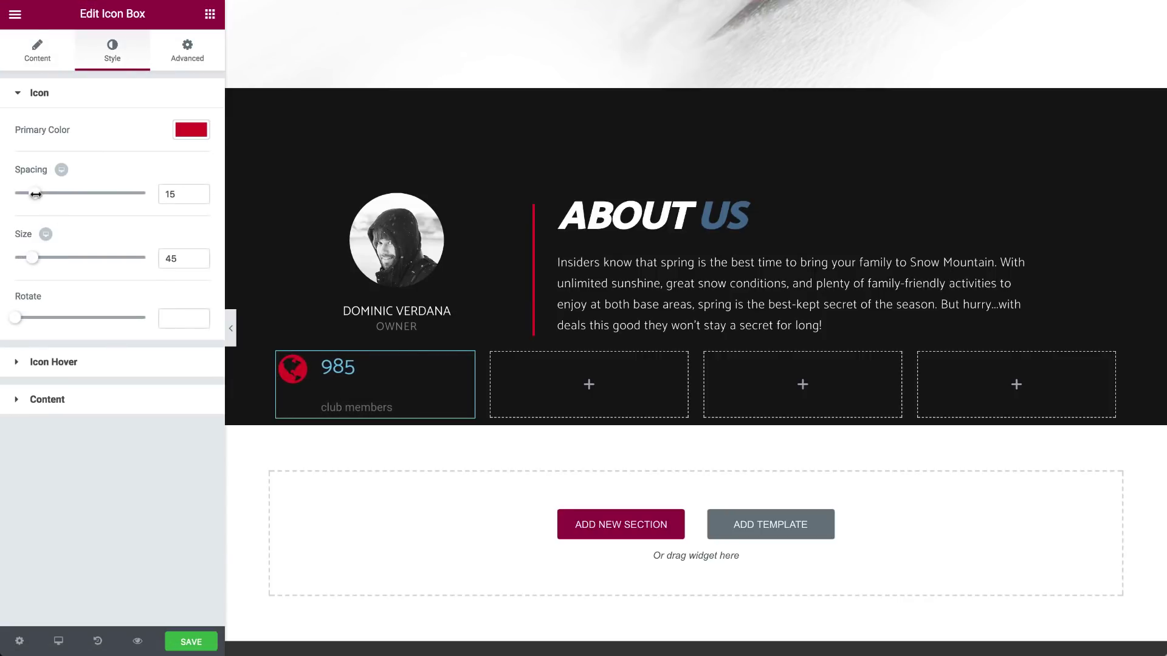
pyautogui.click(89, 364)
pyautogui.click(182, 224)
pyautogui.click(184, 315)
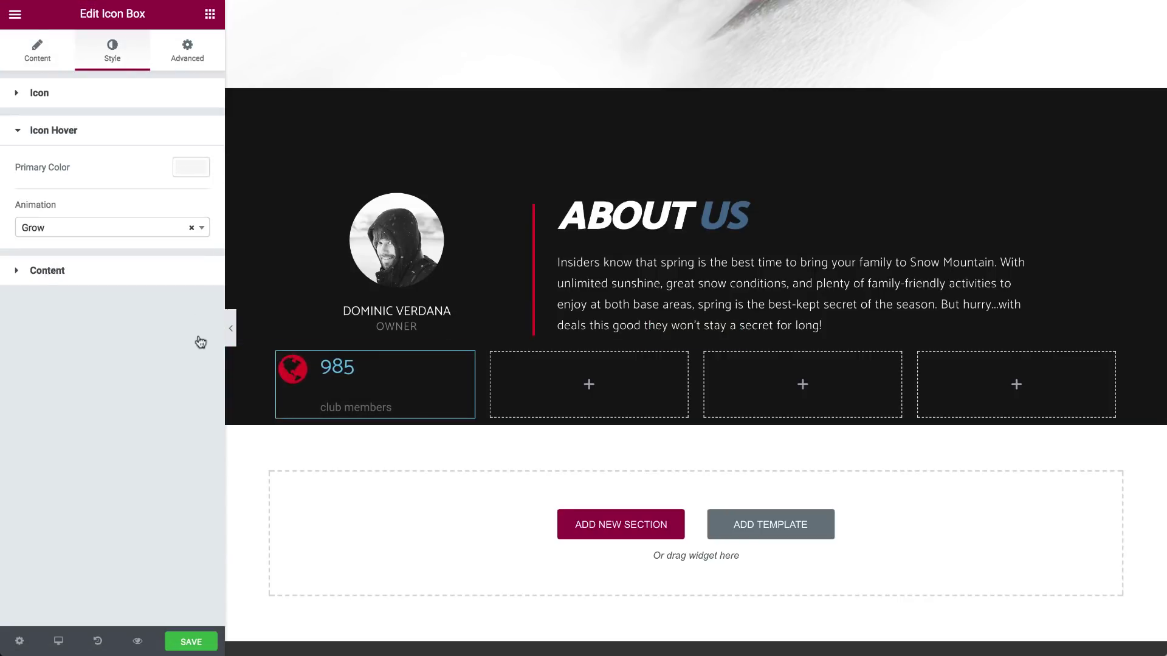
# Step: Centre the icon vertically, left-align the content, set title spacing 6 and keep the title white
pyautogui.click(146, 268)
pyautogui.click(148, 269)
pyautogui.click(134, 281)
pyautogui.click(39, 224)
pyautogui.moveTo(16, 364); pyautogui.dragTo(22, 365)
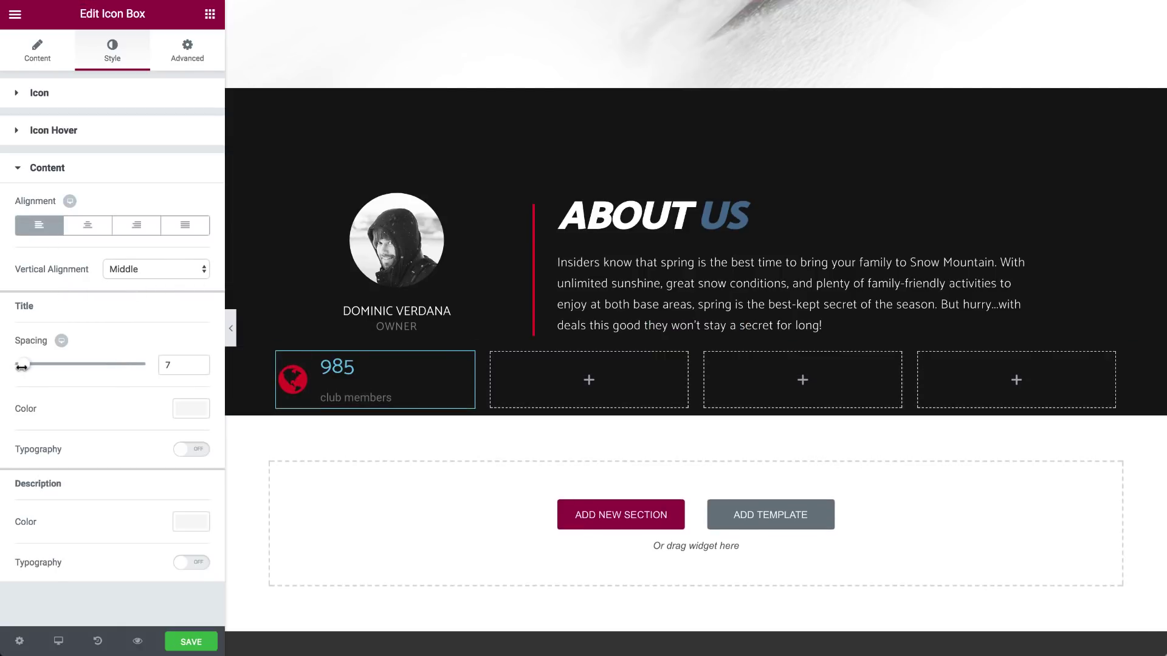
pyautogui.click(190, 409)
pyautogui.click(188, 439)
# Step: Give the 985 title custom typography: 40 px, weight 100, line height 0.8 em
pyautogui.click(191, 449)
pyautogui.scroll(-5, 102, 359)
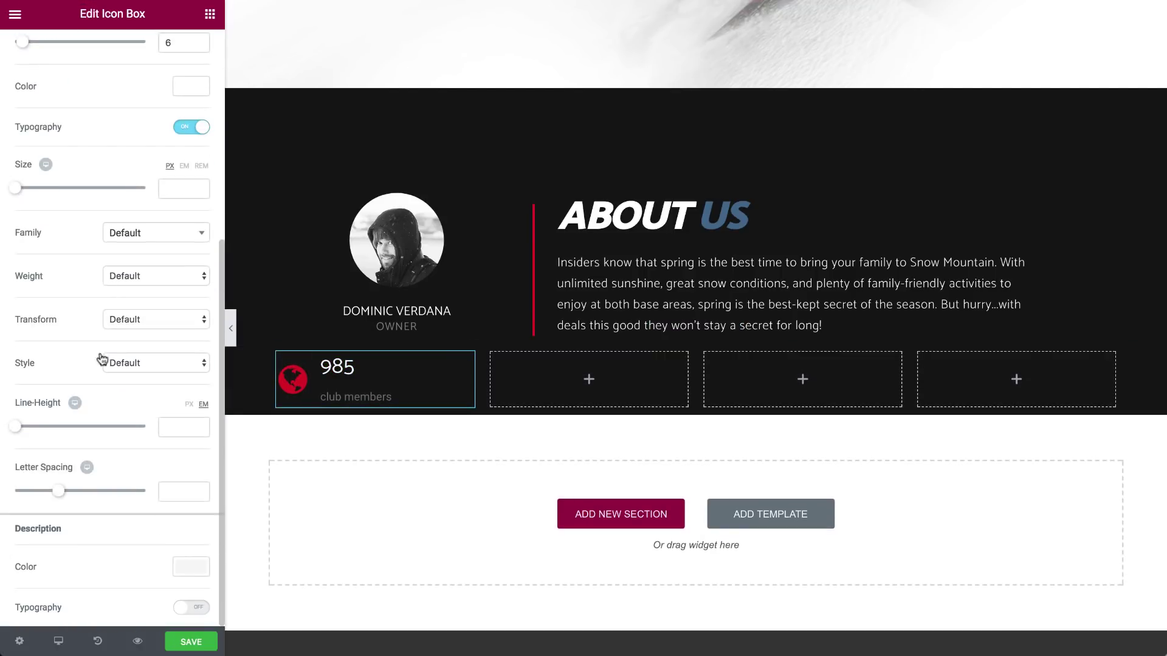
pyautogui.moveTo(17, 191); pyautogui.dragTo(41, 189)
pyautogui.click(156, 276)
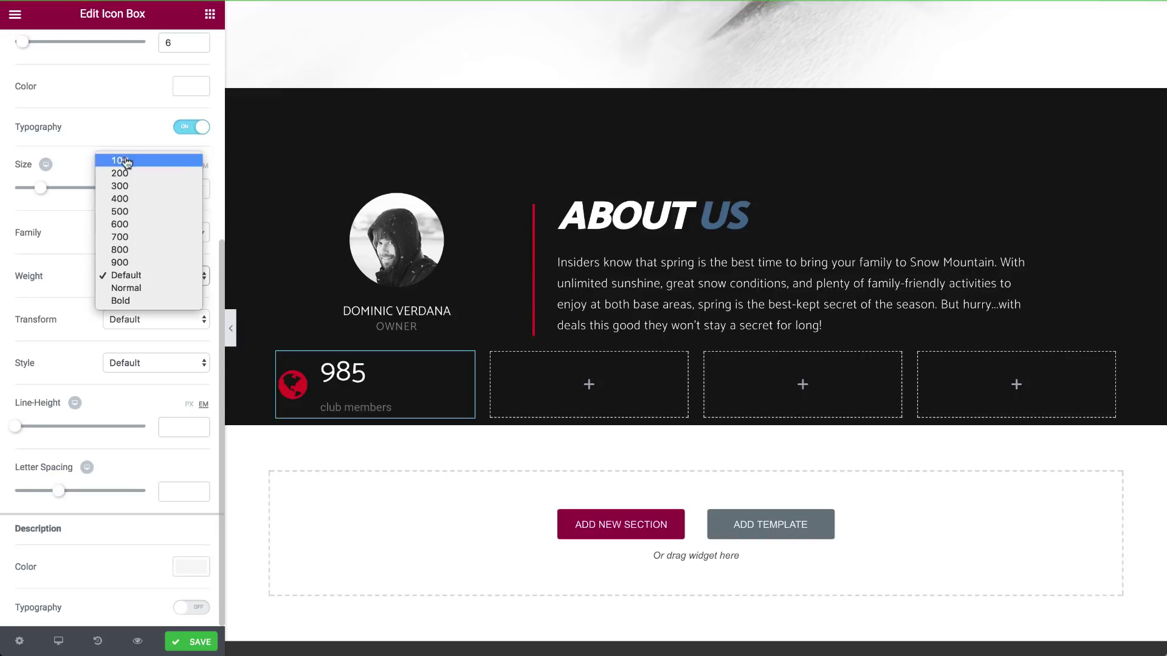
pyautogui.click(115, 155)
pyautogui.moveTo(15, 426); pyautogui.dragTo(26, 428)
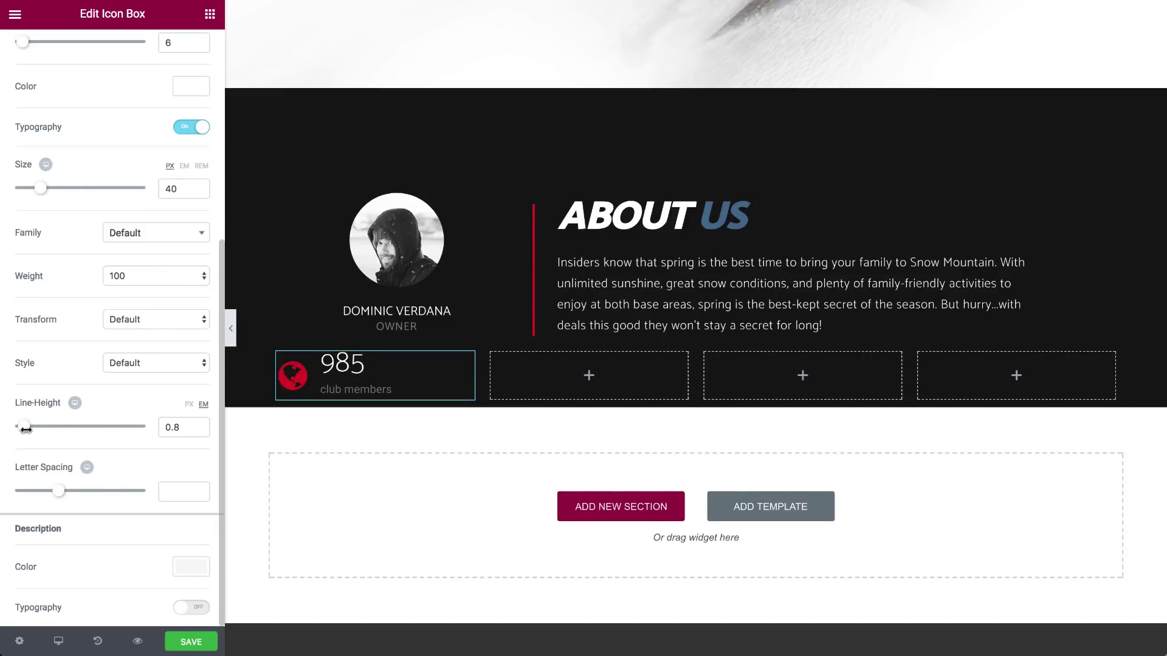
# Step: Style the 'club members' label blue, uppercase, 13 px at weight 500
pyautogui.click(190, 566)
pyautogui.click(141, 594)
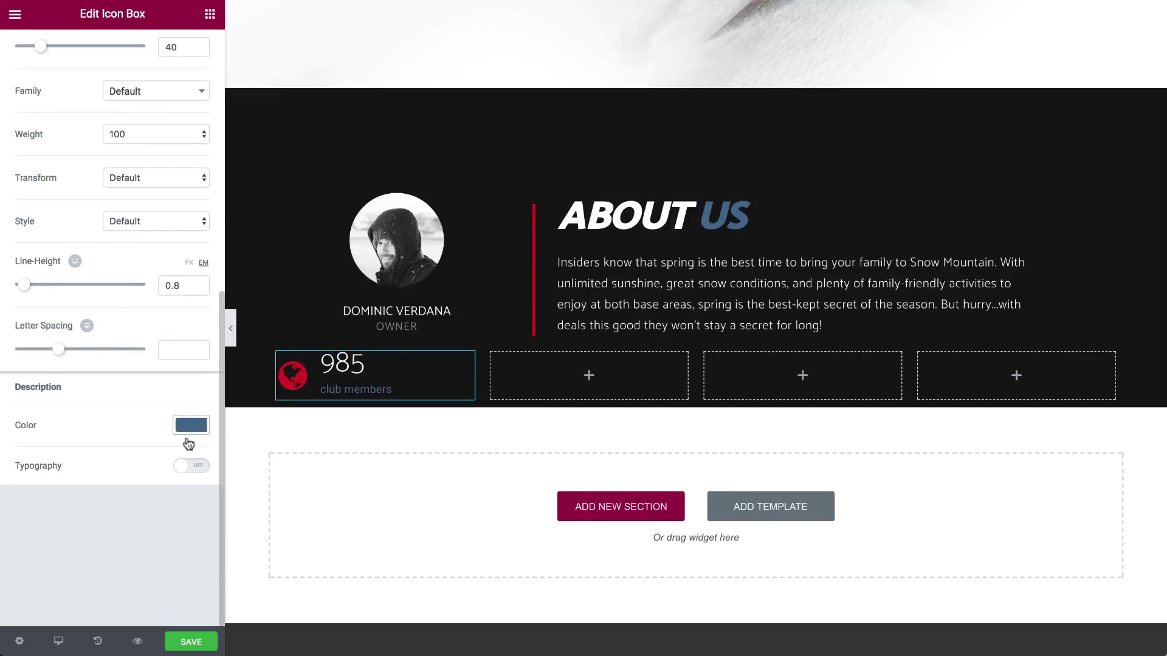
pyautogui.click(189, 463)
pyautogui.scroll(-4, 122, 495)
pyautogui.moveTo(18, 304); pyautogui.dragTo(23, 304)
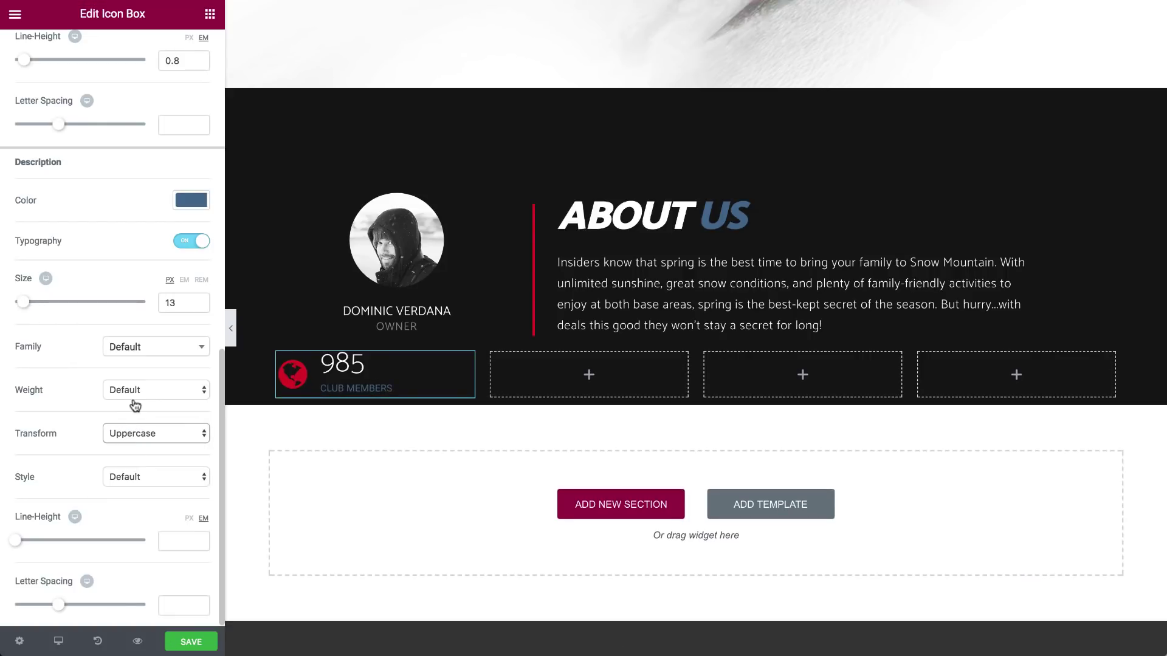
pyautogui.click(134, 404)
pyautogui.click(127, 329)
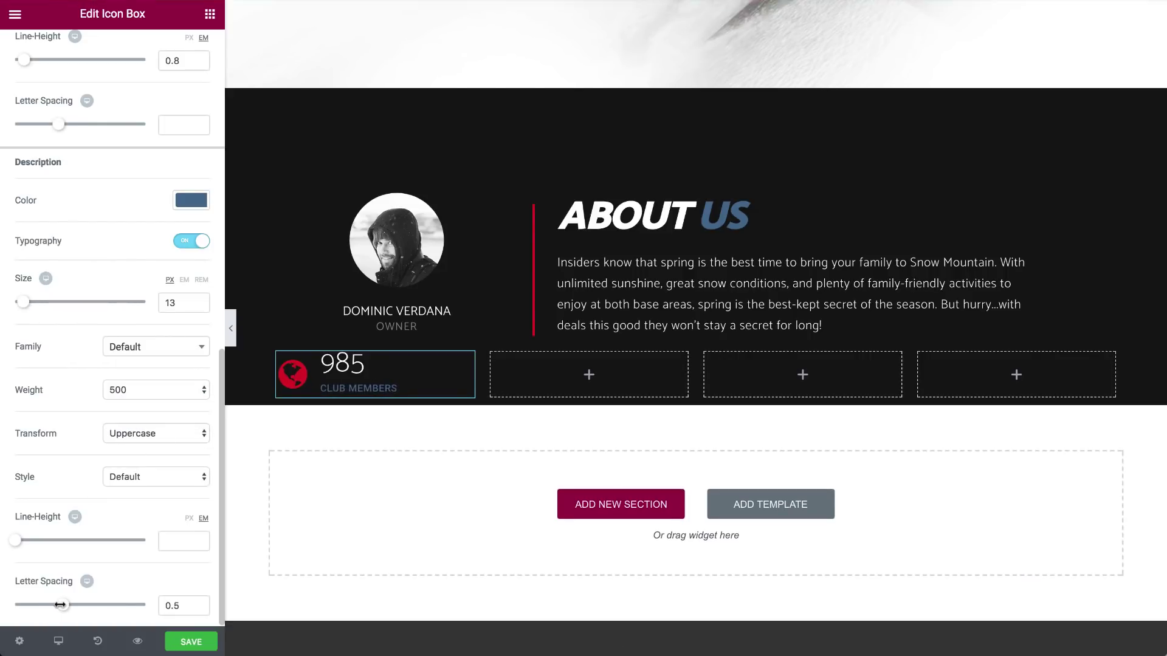
# Step: Select the stats section and unlink its padding sides in Advanced settings
pyautogui.click(658, 335)
pyautogui.click(187, 50)
pyautogui.click(190, 225)
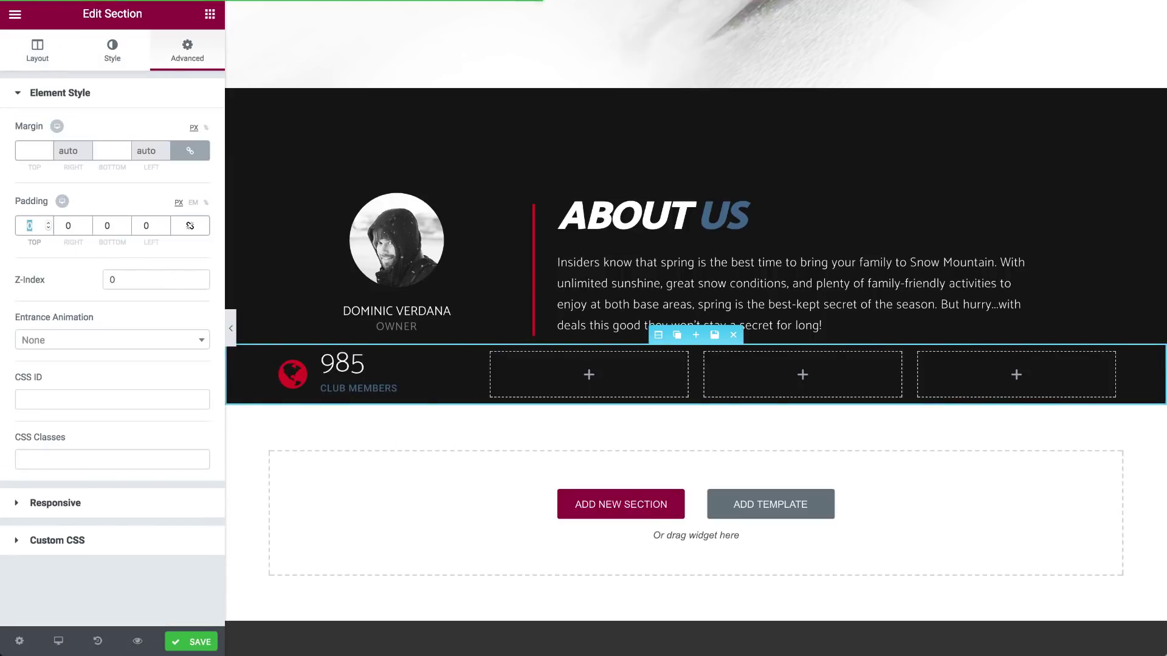
# Step: Set the stats section padding to 130 and delete the three empty columns
pyautogui.write('130')
pyautogui.scroll(-1, 432, 449)
pyautogui.click(554, 282)
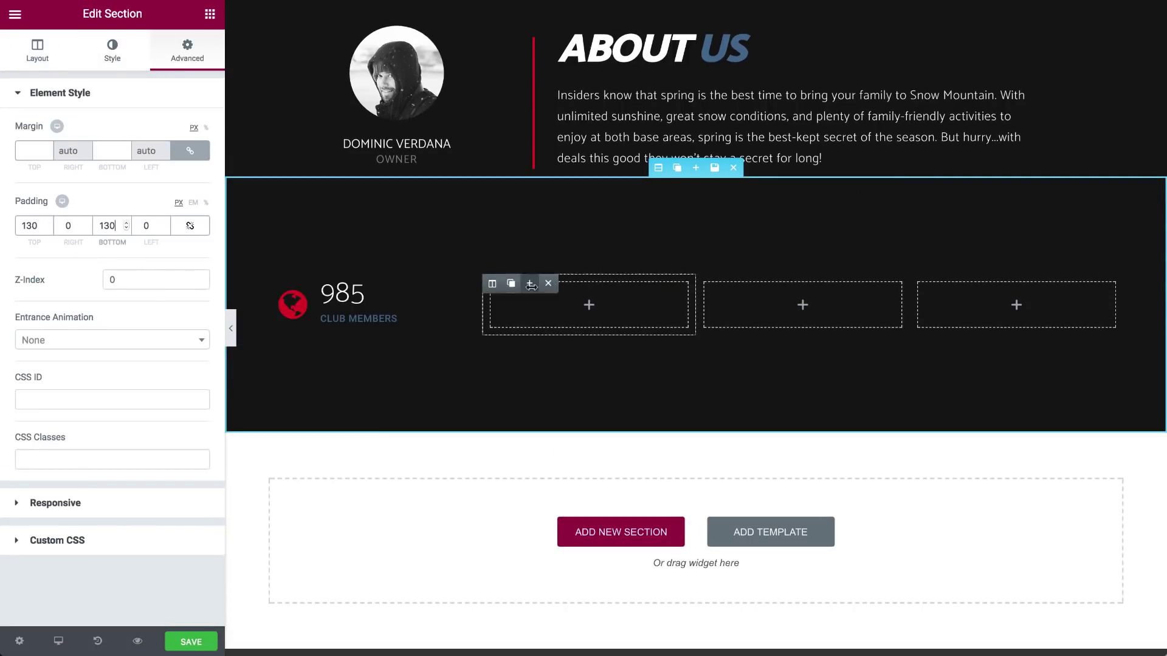
pyautogui.click(621, 282)
pyautogui.click(749, 282)
# Step: Duplicate the 985 counter column three times and give the second copy a snowflake icon
pyautogui.click(292, 284)
pyautogui.click(292, 284)
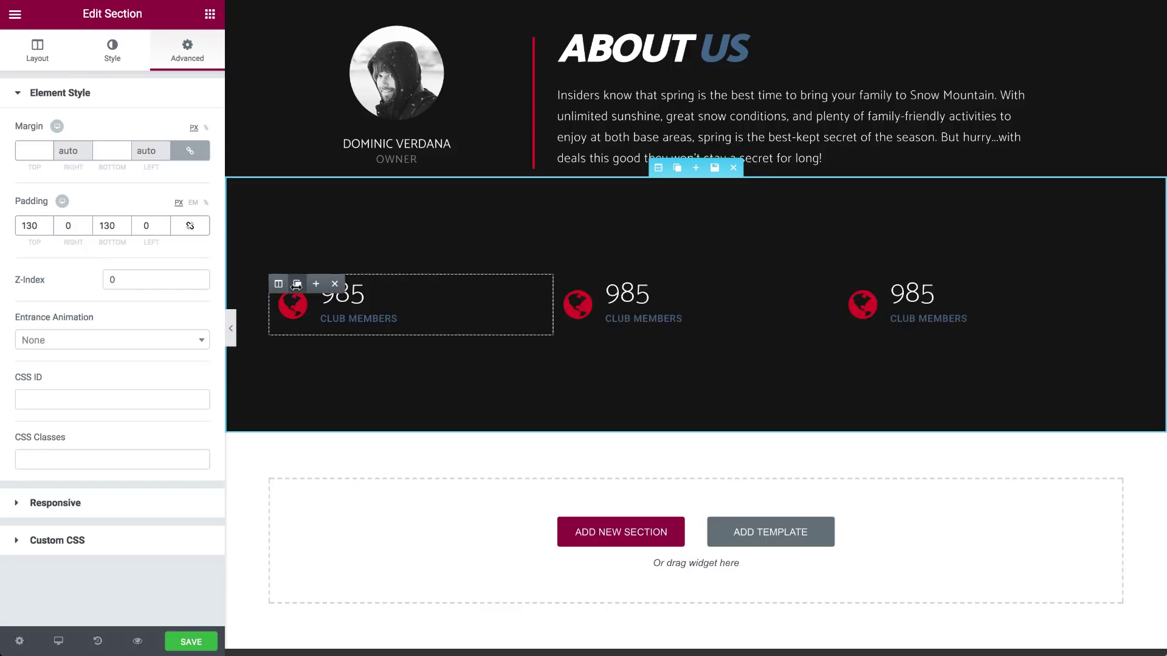
pyautogui.click(292, 284)
pyautogui.click(588, 303)
pyautogui.click(156, 174)
pyautogui.write('sn')
pyautogui.click(152, 313)
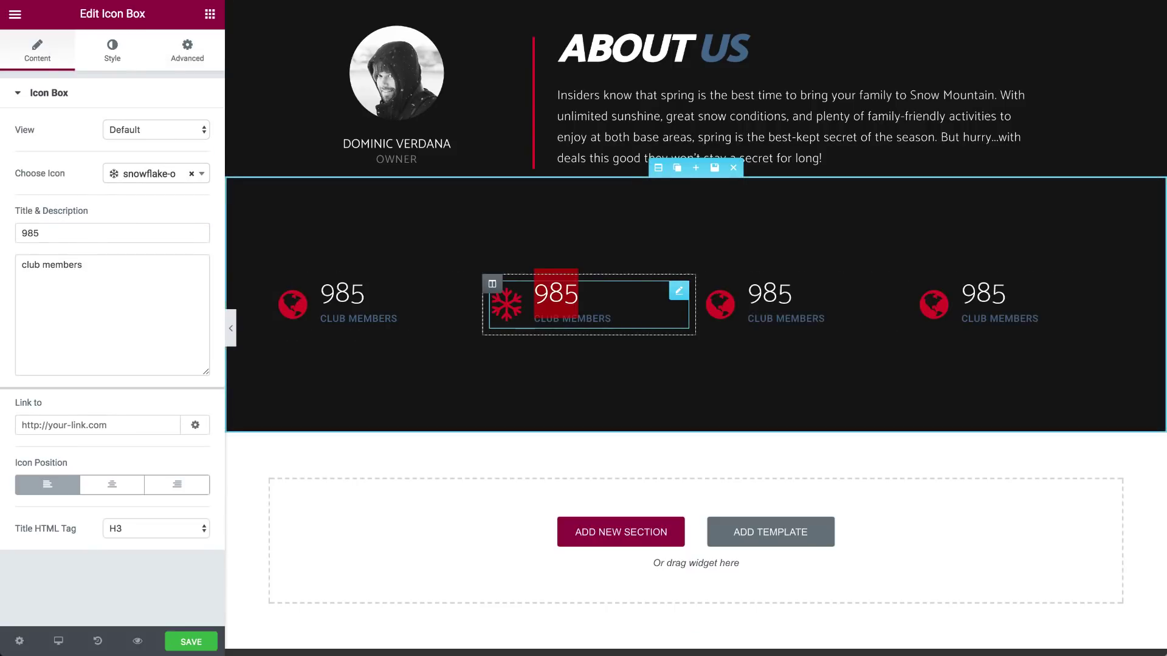
# Step: Give the third counter a street-view icon
pyautogui.click(769, 294)
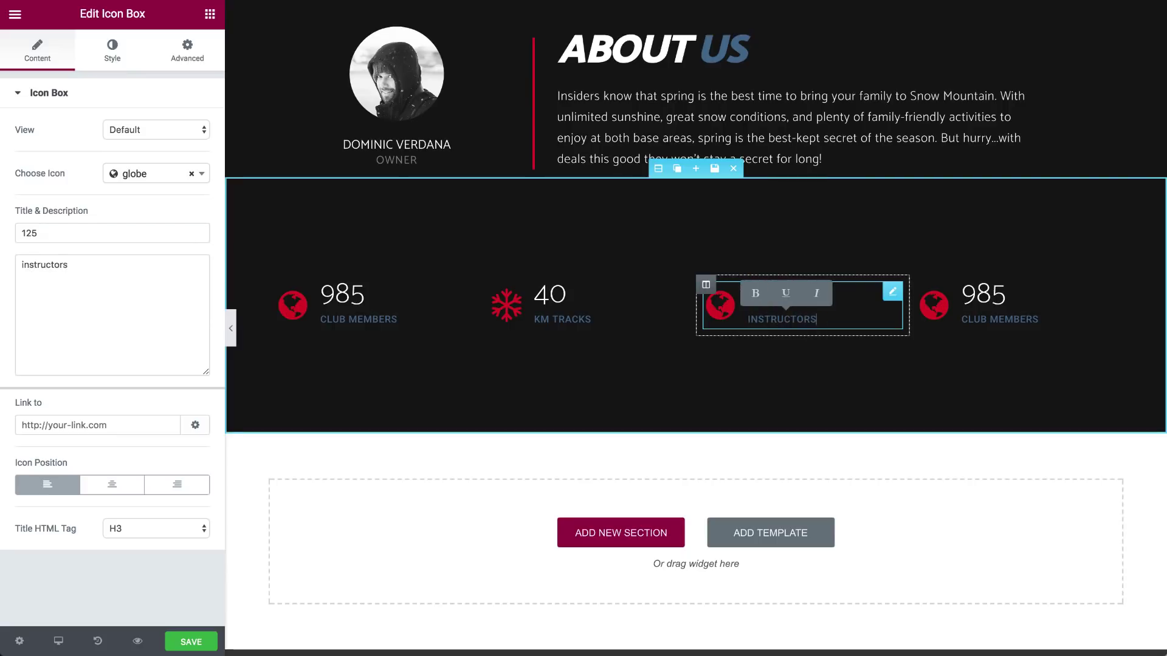
pyautogui.click(156, 173)
pyautogui.write('str')
pyautogui.click(130, 217)
# Step: Label the fourth counter 'belowcelsius' with a thermometer icon, then preview without the panel
pyautogui.click(944, 313)
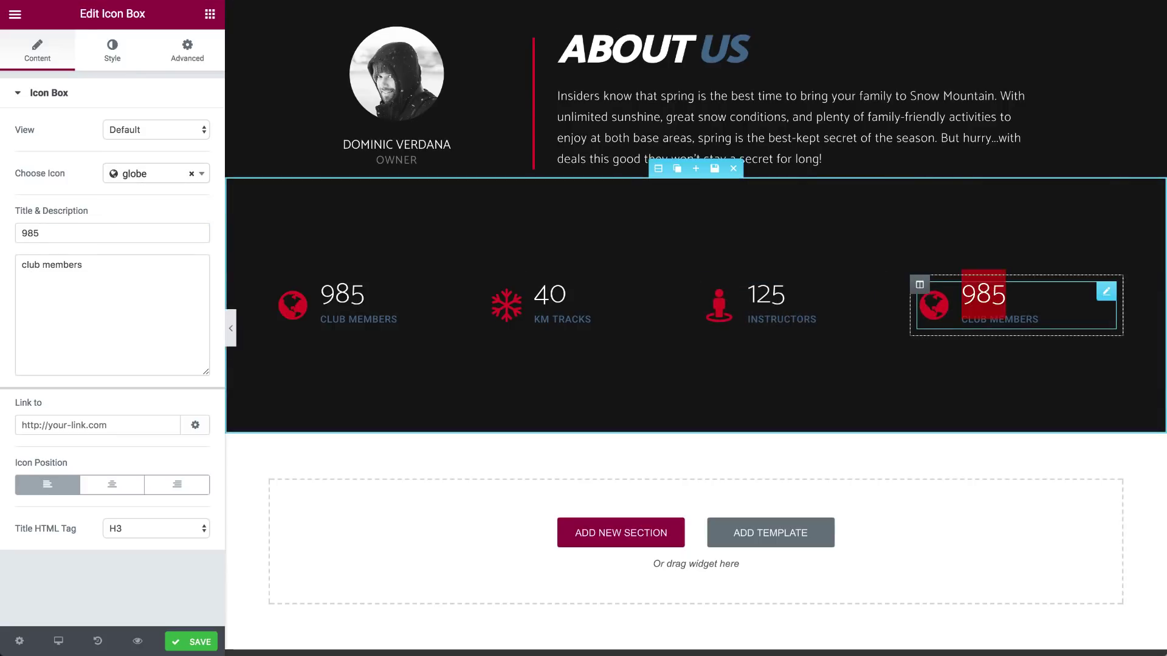
pyautogui.write('belowcelsius')
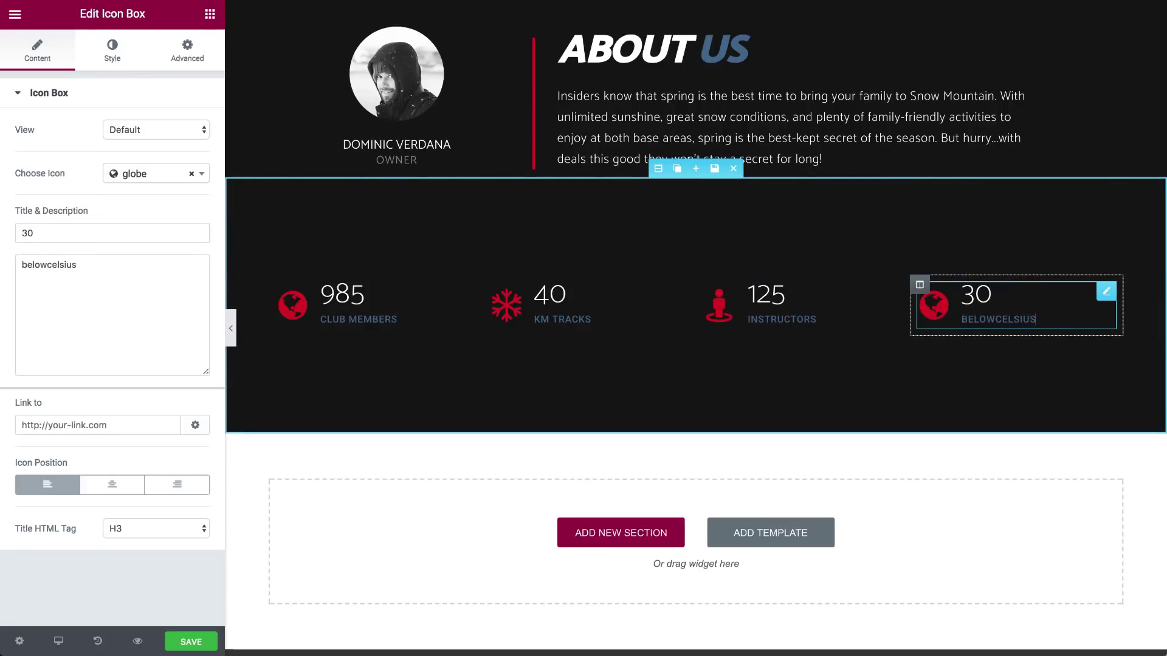
pyautogui.click(998, 320)
pyautogui.click(122, 173)
pyautogui.write('ther')
pyautogui.click(130, 217)
pyautogui.click(112, 50)
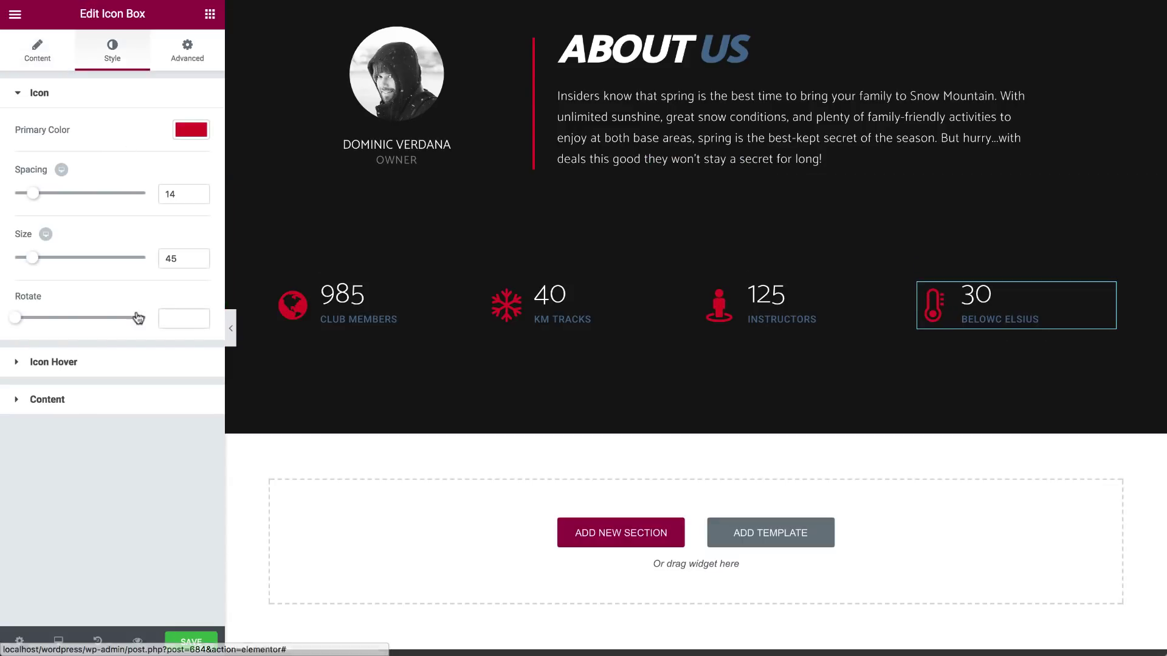
pyautogui.click(55, 400)
pyautogui.click(230, 328)
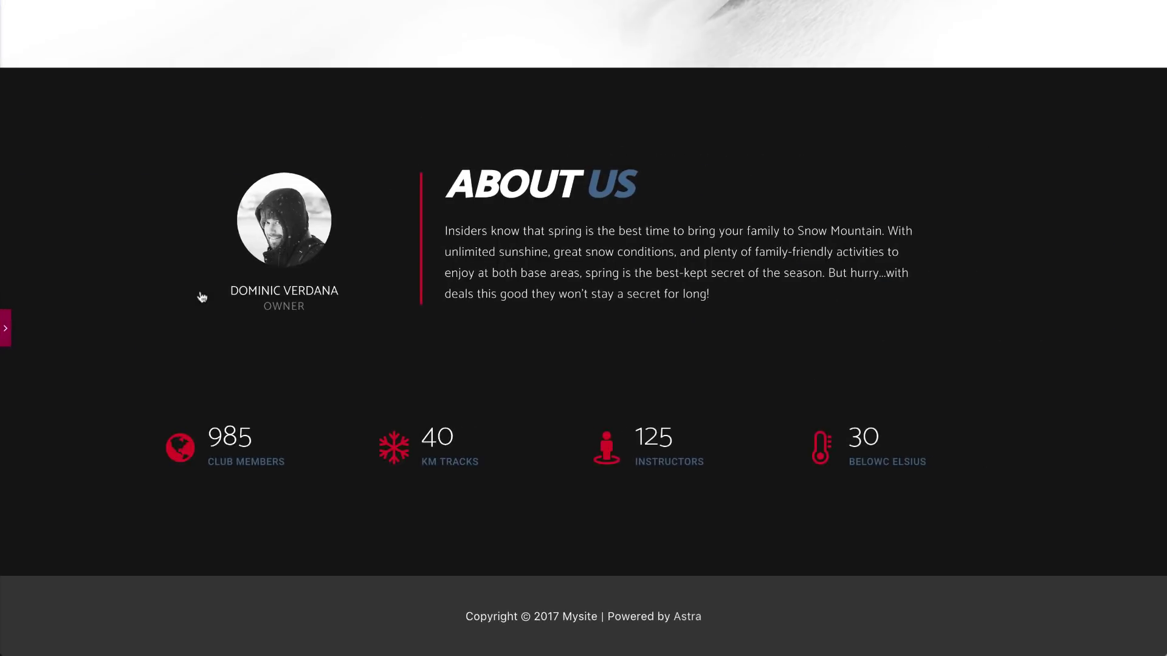
# Step: Fix the fourth counter caption to 'below celsius' and start a new section beneath the stats
pyautogui.scroll(1, 202, 296)
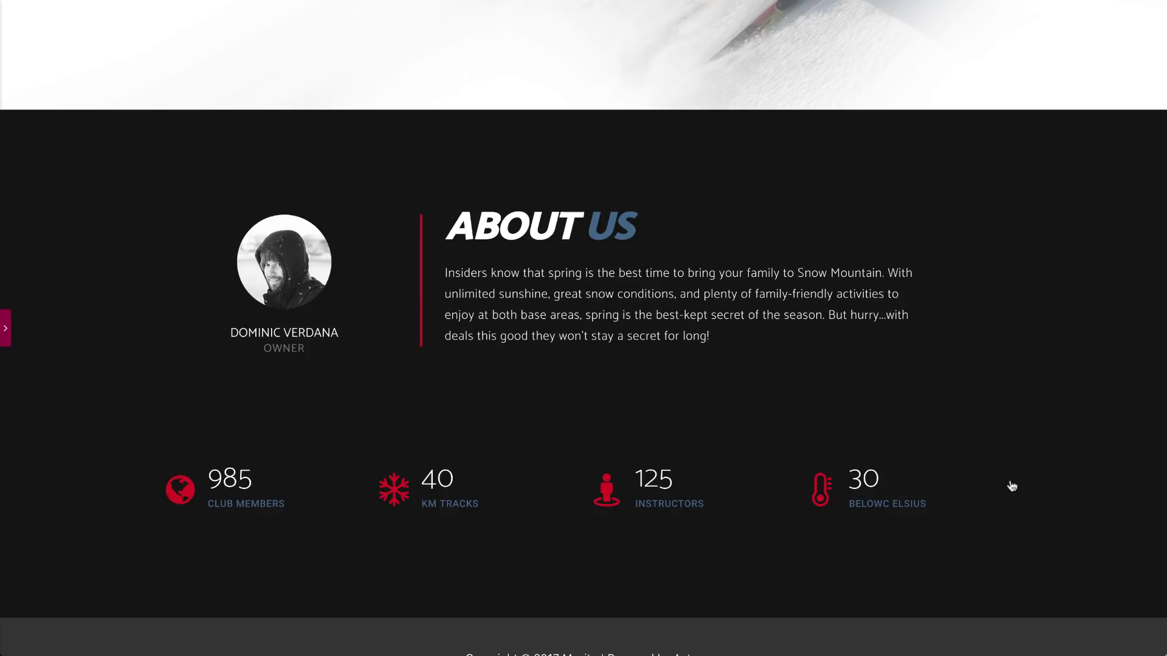
pyautogui.click(5, 328)
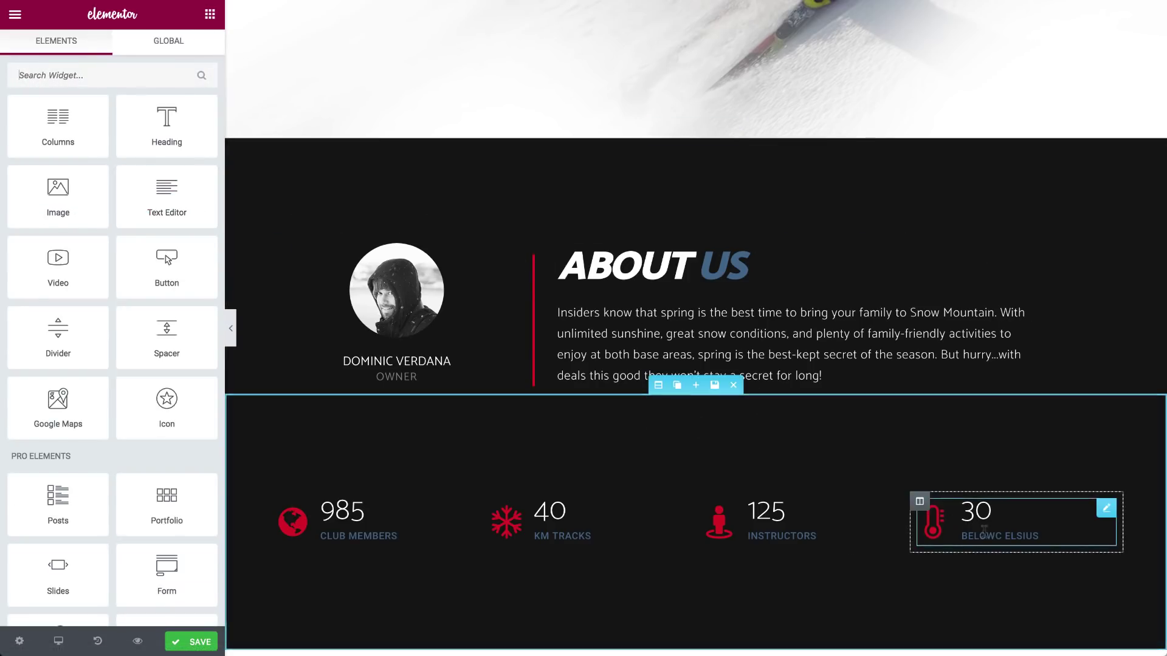
pyautogui.click(999, 549)
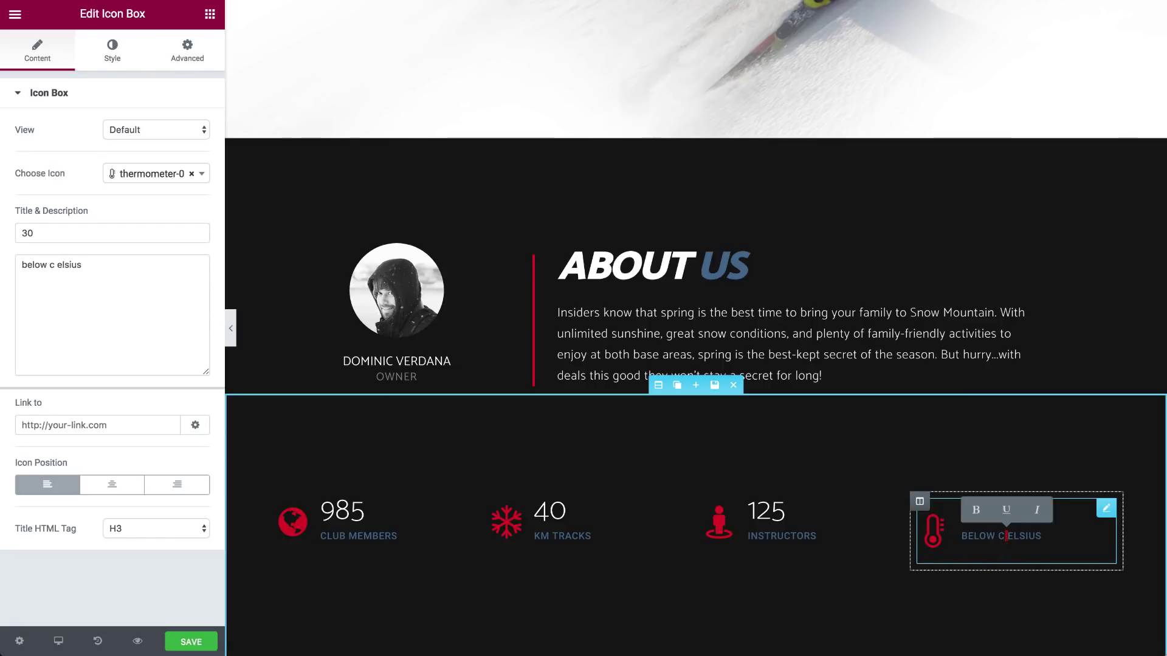
pyautogui.press('BackSpace')
pyautogui.scroll(-4, 806, 541)
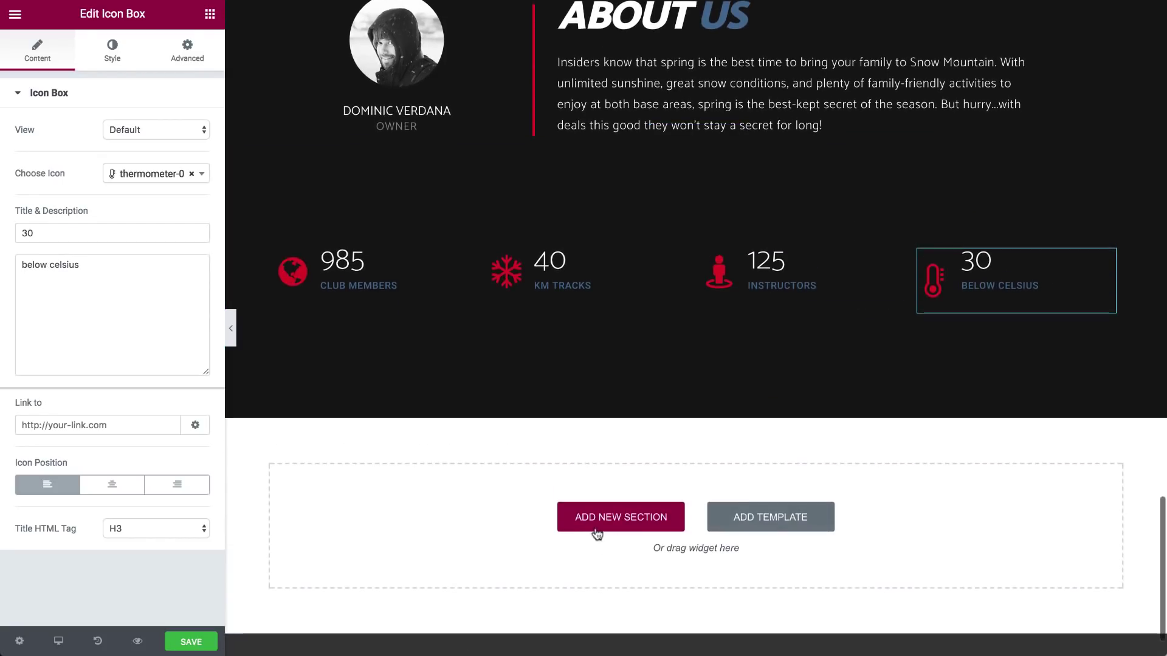
pyautogui.click(597, 533)
# Step: Add a single-column section with a 300 px minimum height
pyautogui.click(523, 563)
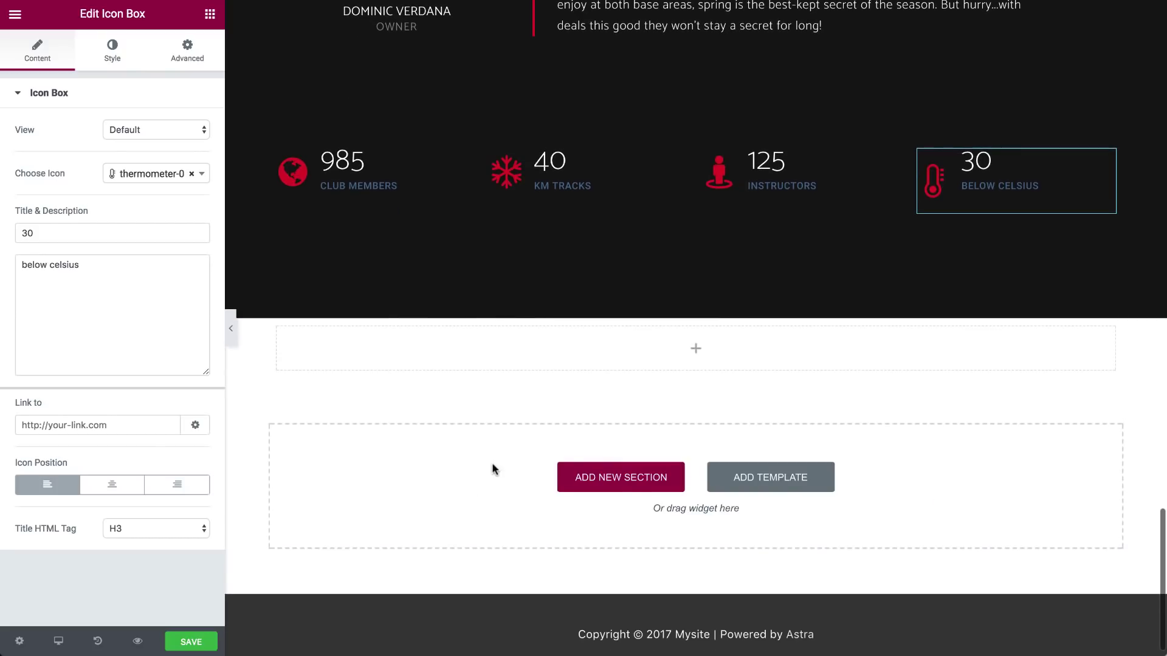
pyautogui.click(658, 309)
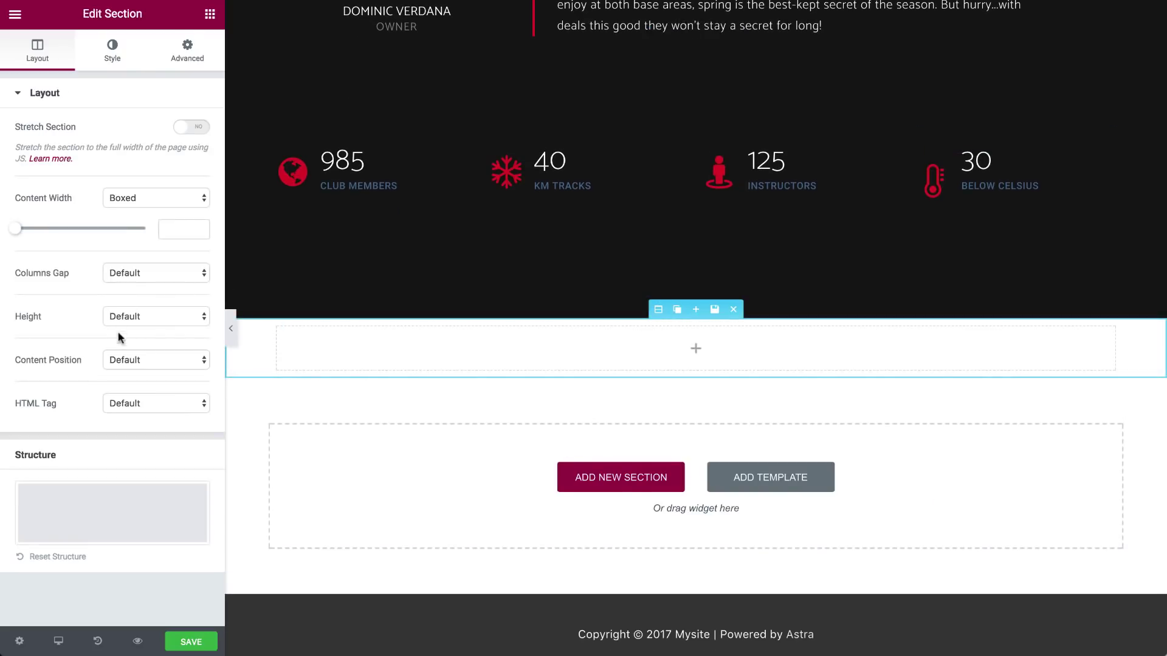
pyautogui.click(141, 316)
pyautogui.click(131, 341)
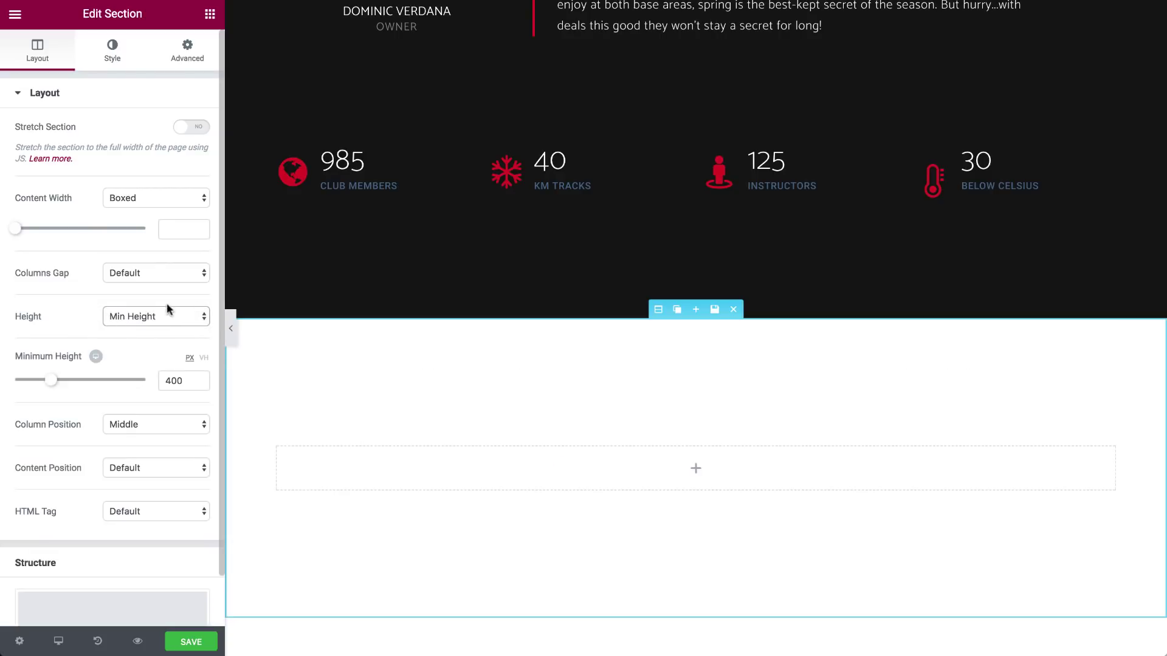
pyautogui.write('300')
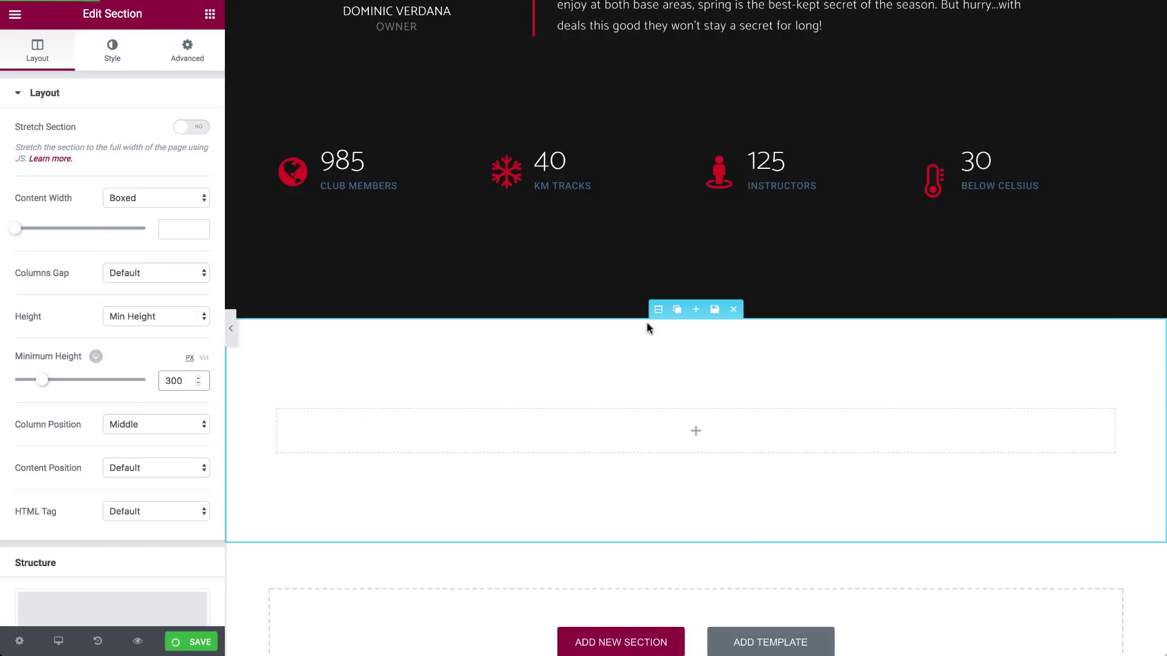
# Step: Set a classic background and pick the skier silhouette photo from the media library
pyautogui.click(112, 50)
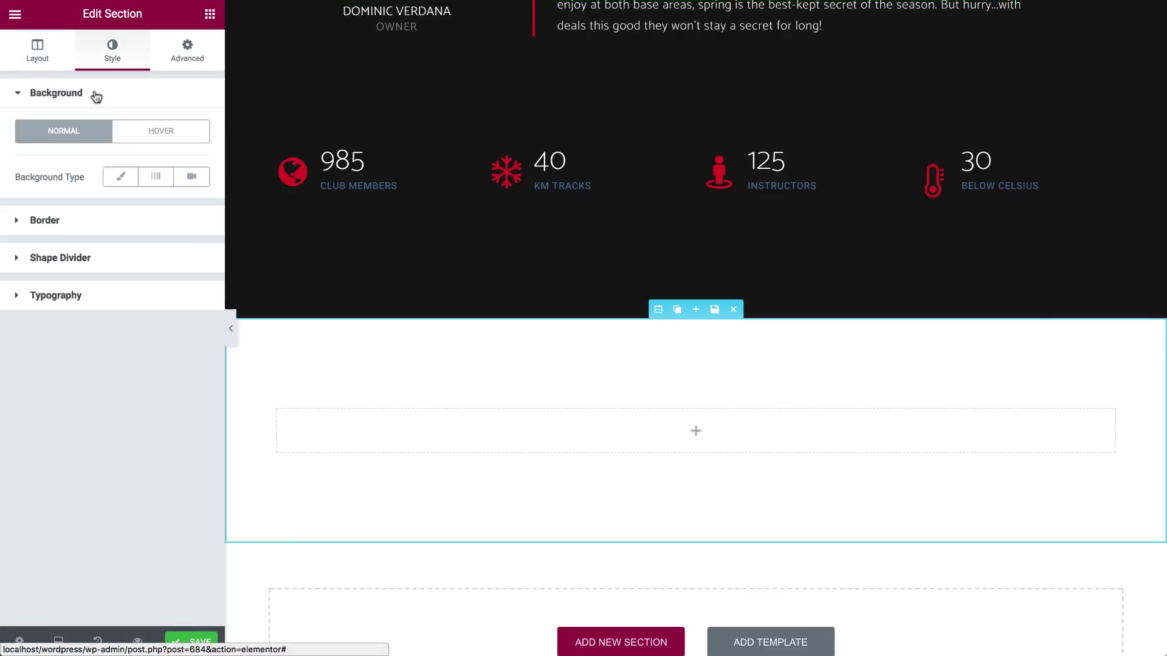
pyautogui.click(121, 177)
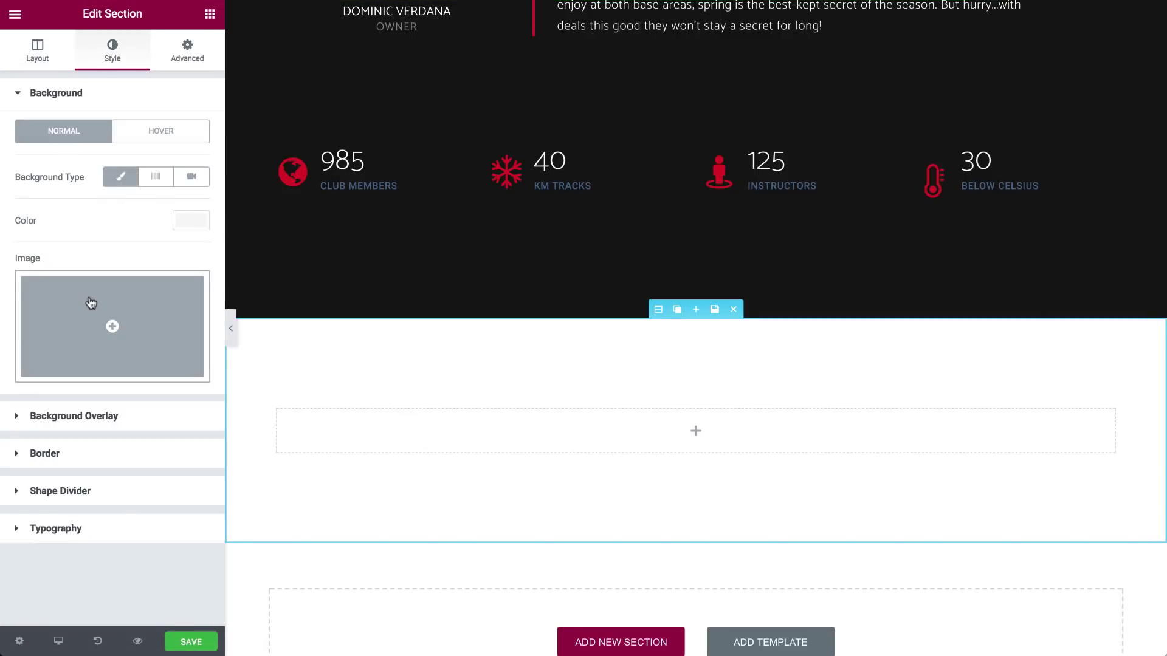
pyautogui.click(110, 316)
pyautogui.click(411, 307)
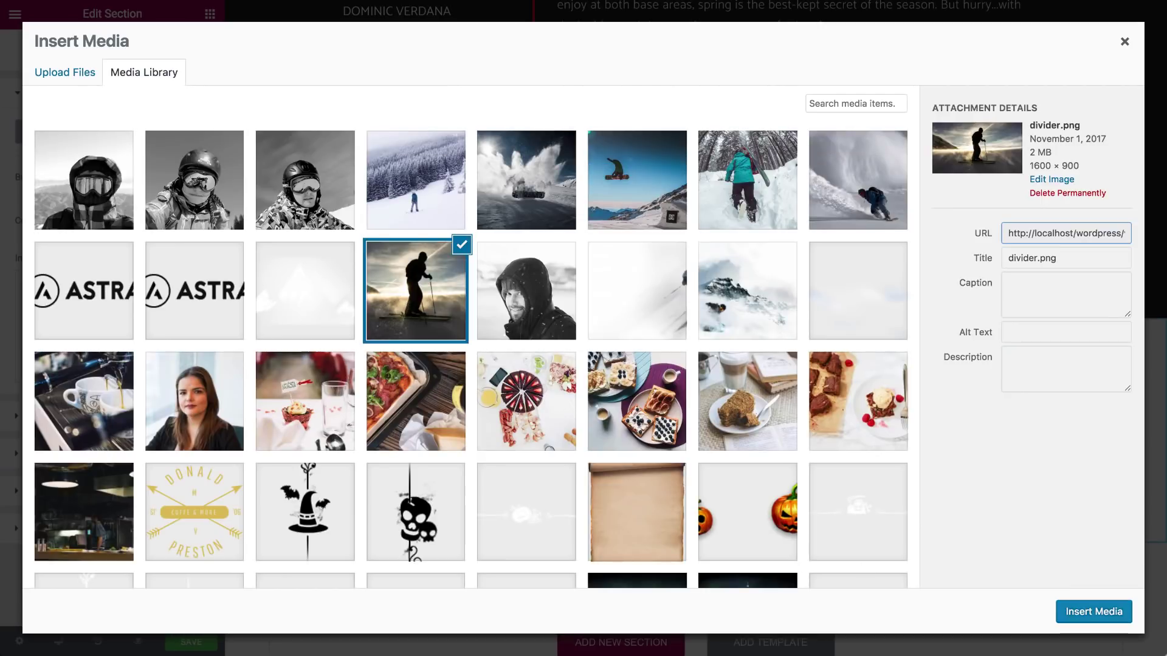
# Step: Insert the skier photo as background with Cover size, Top Center position and Fixed attachment
pyautogui.click(1093, 611)
pyautogui.click(127, 544)
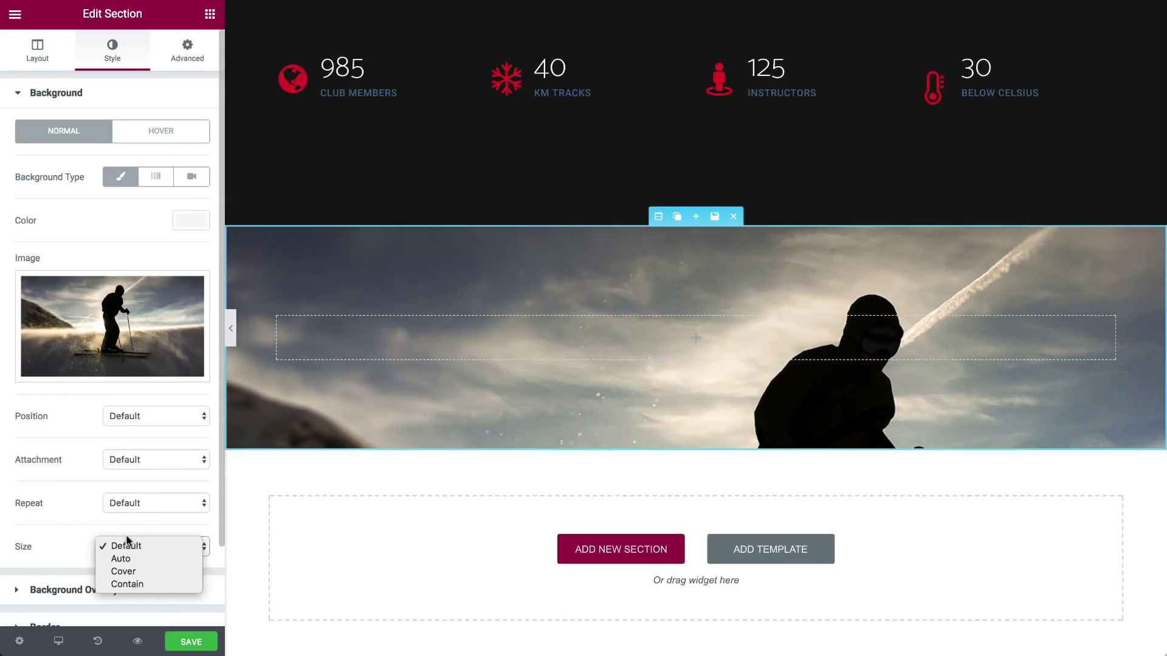
pyautogui.click(124, 571)
pyautogui.click(148, 415)
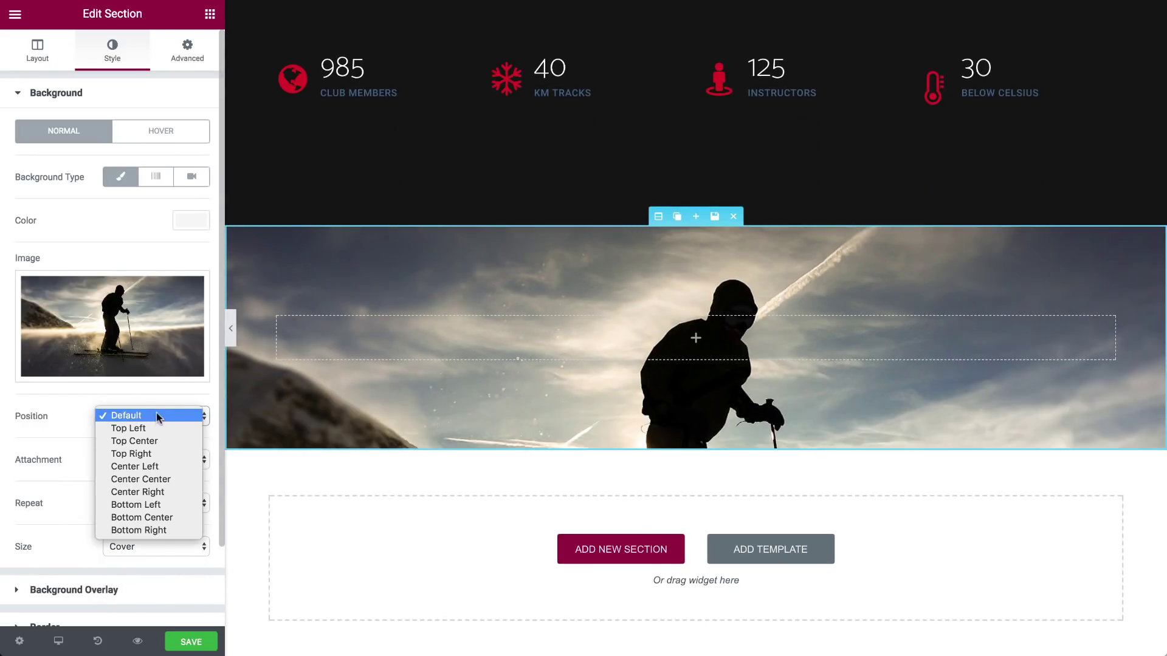
pyautogui.press('Escape')
pyautogui.scroll(-1, 155, 500)
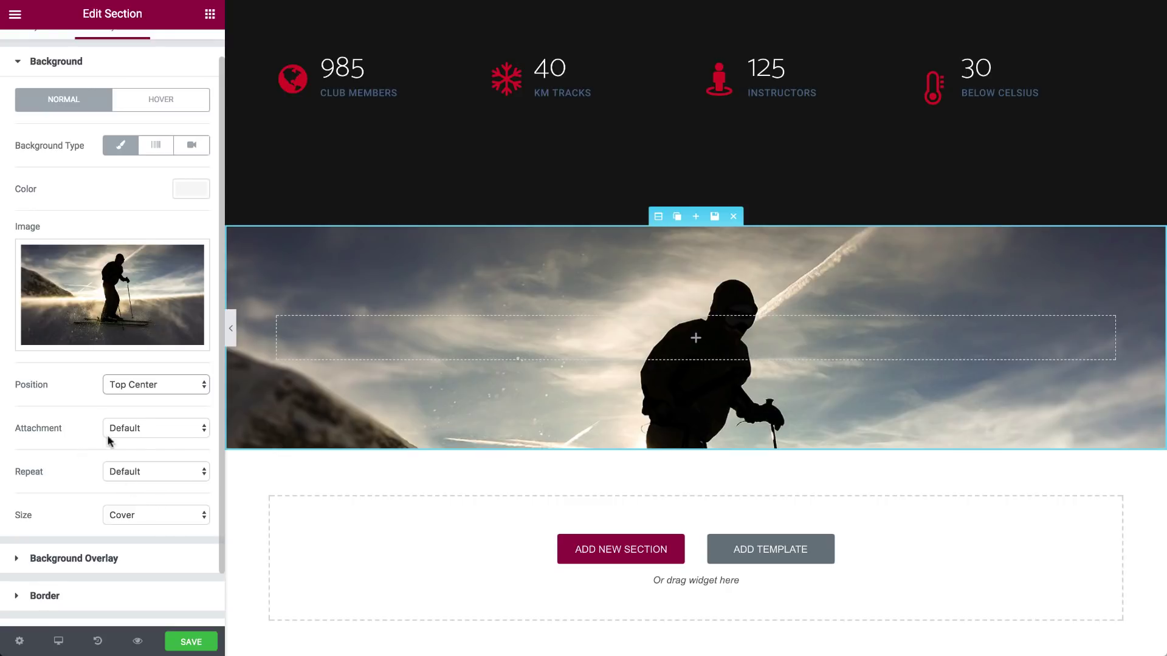
pyautogui.click(125, 428)
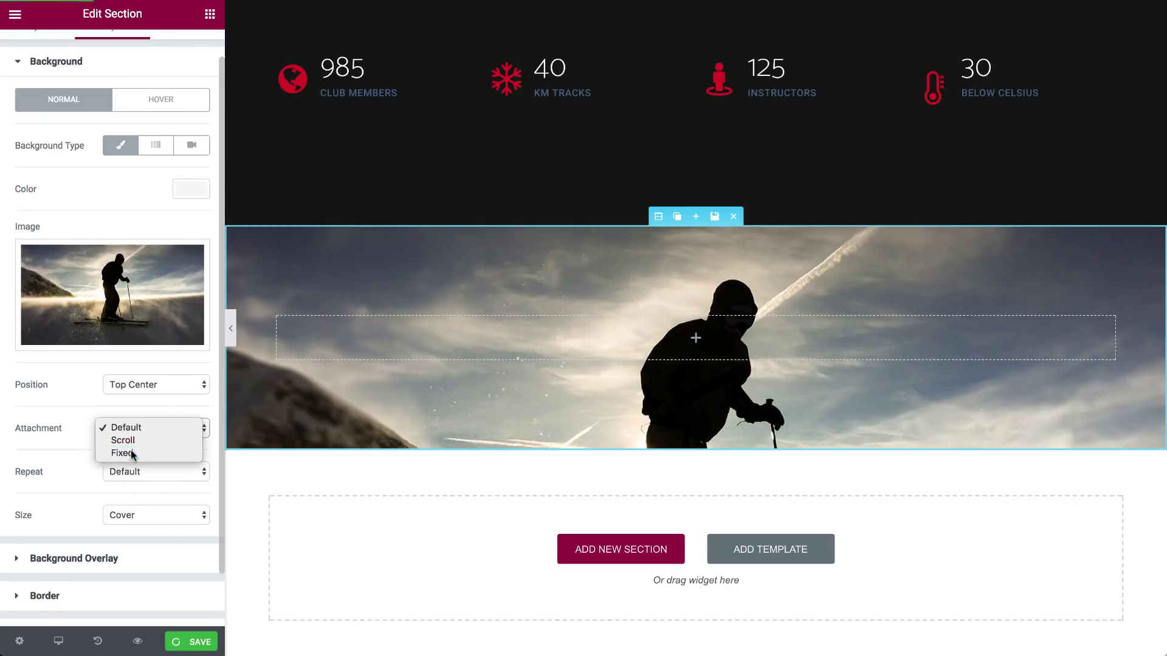
pyautogui.click(130, 453)
# Step: Add a new one-column section at the bottom of the page
pyautogui.scroll(3, 399, 173)
pyautogui.scroll(3, 399, 173)
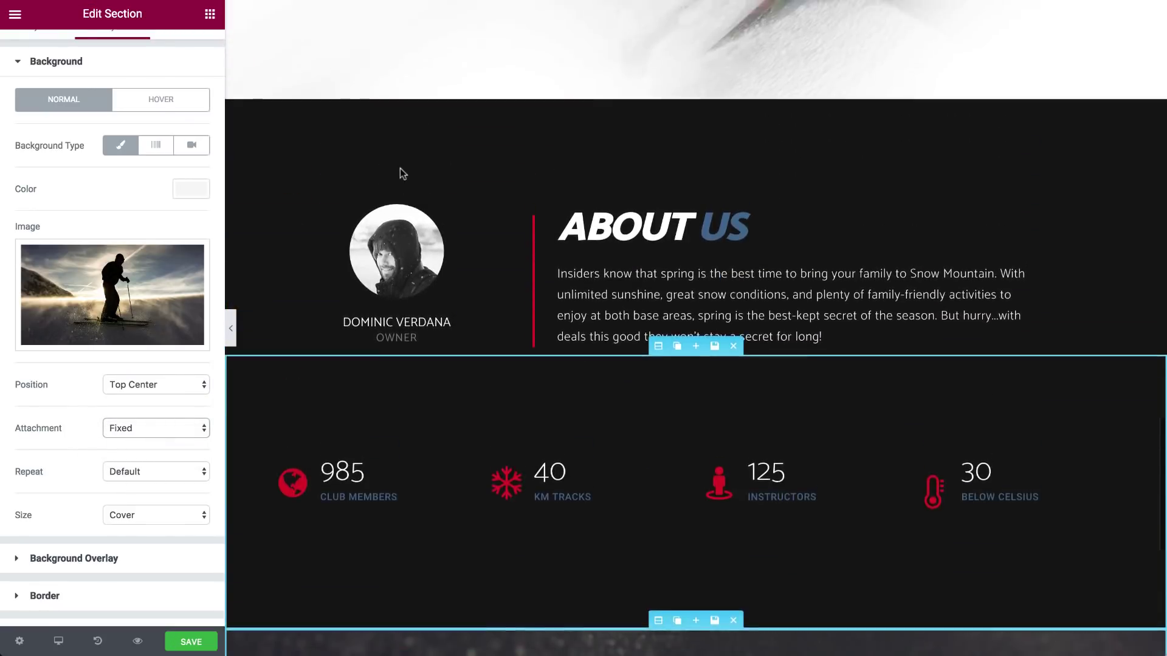
pyautogui.scroll(-7, 399, 173)
pyautogui.scroll(-1, 401, 172)
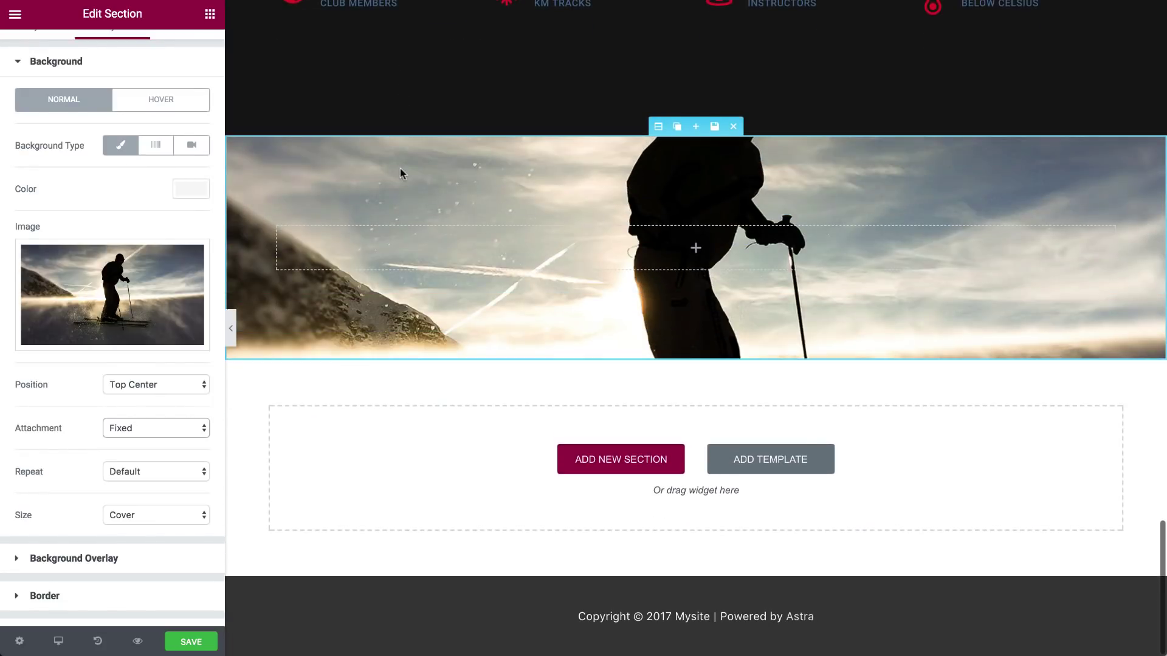
pyautogui.scroll(3, 401, 173)
pyautogui.scroll(-3, 401, 173)
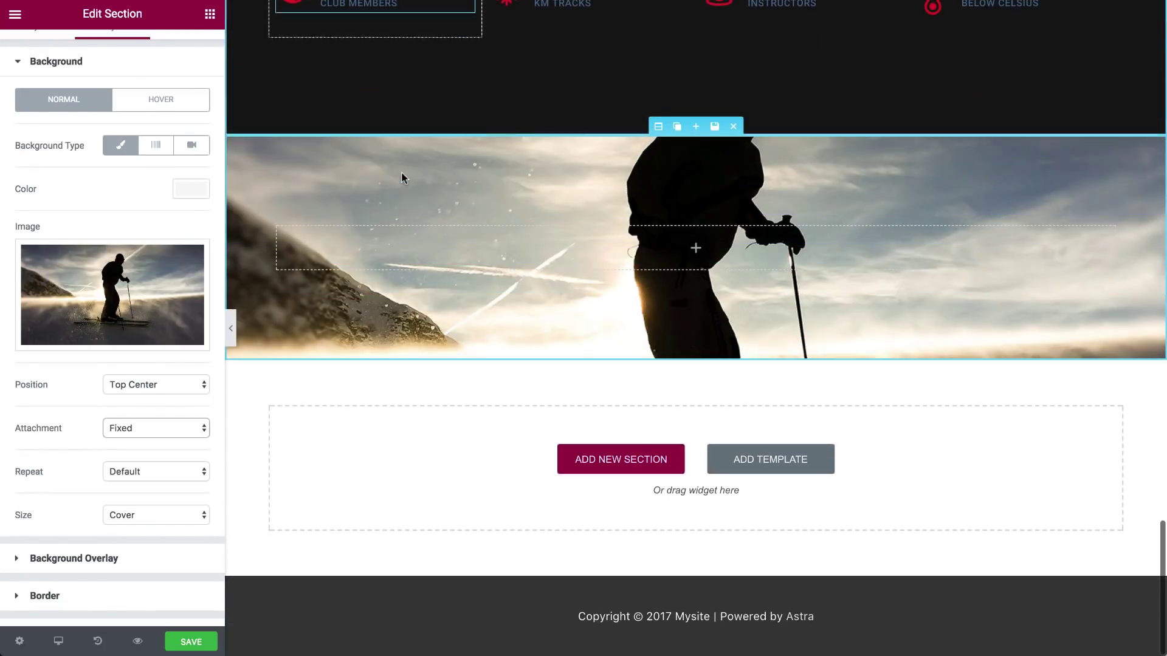
pyautogui.click(645, 475)
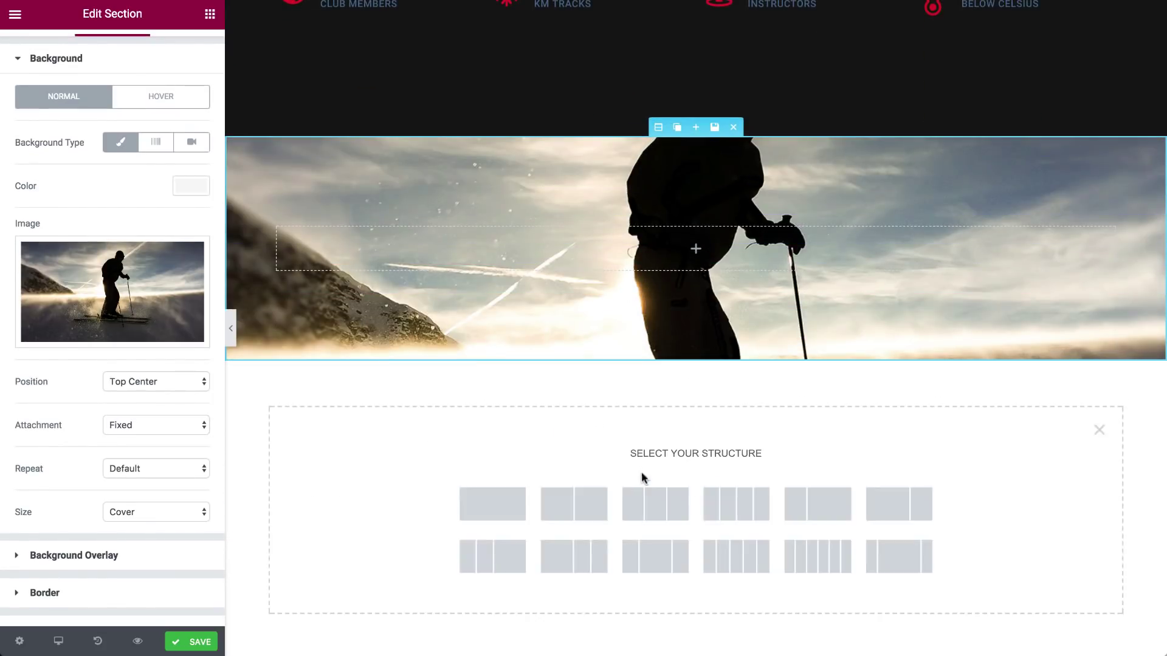
pyautogui.scroll(-2, 632, 474)
pyautogui.click(487, 420)
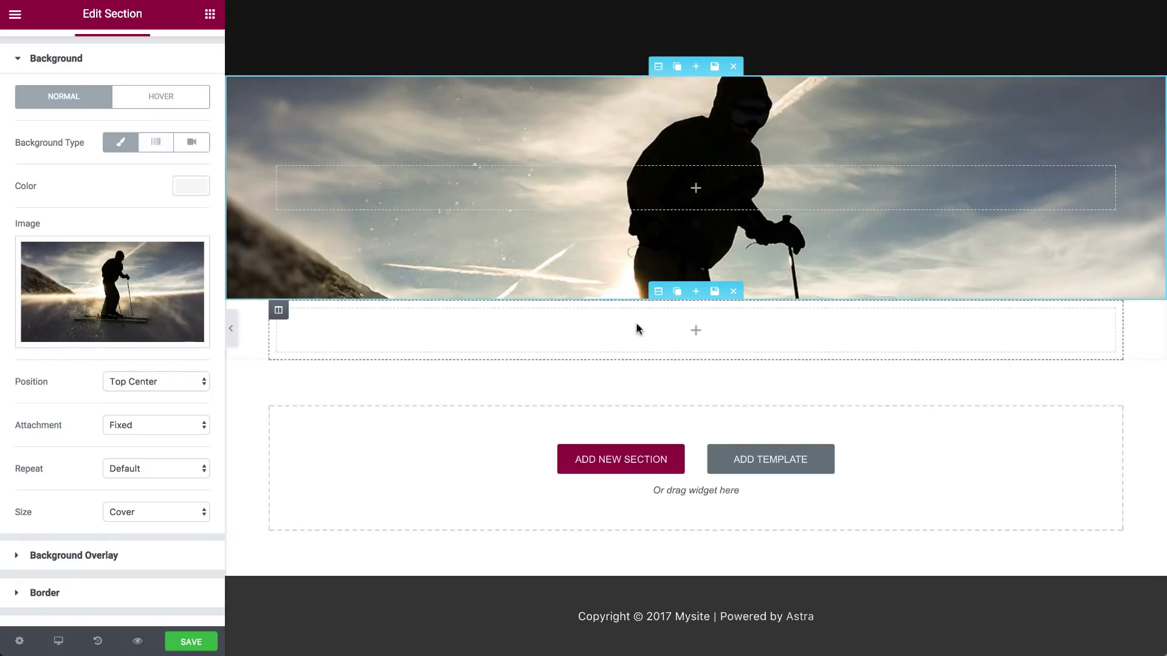
pyautogui.scroll(12, 652, 283)
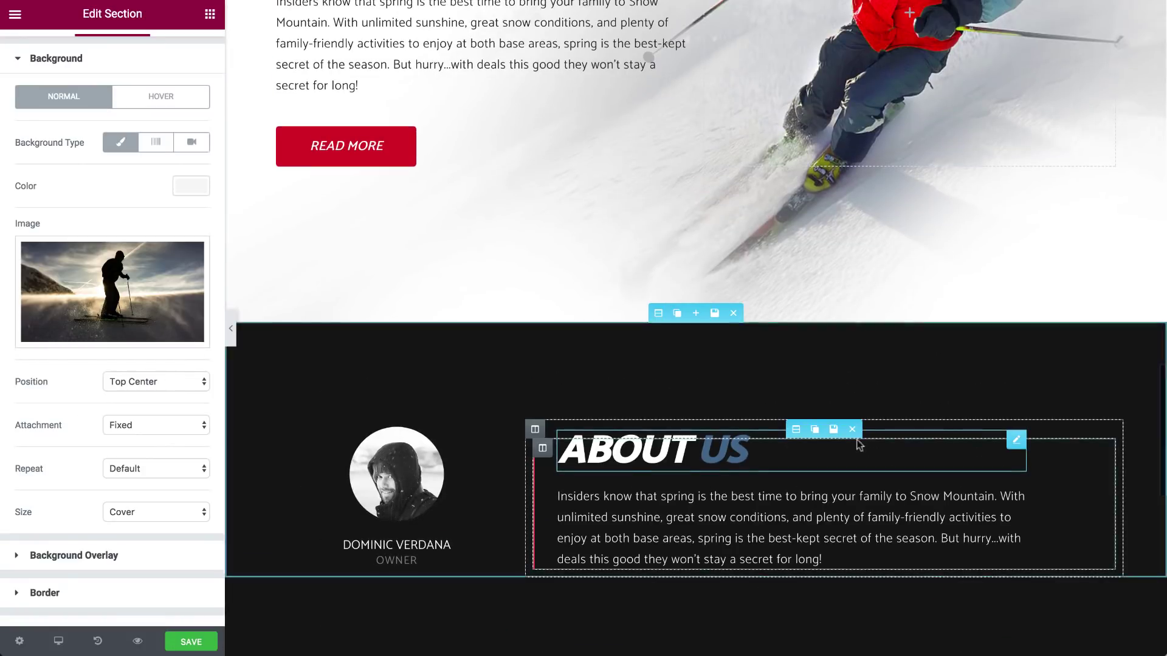
# Step: Copy the ABOUT US heading into the new section, centred with black text
pyautogui.click(1004, 445)
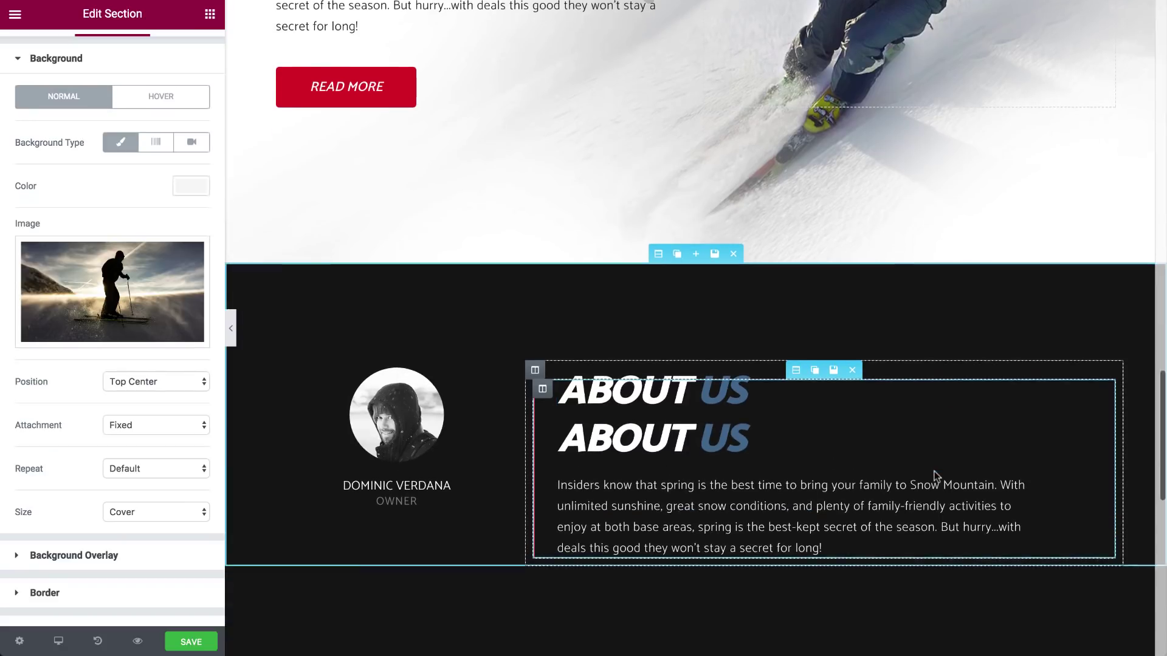
pyautogui.moveTo(1010, 419); pyautogui.dragTo(660, 357)
pyautogui.scroll(-10, 908, 448)
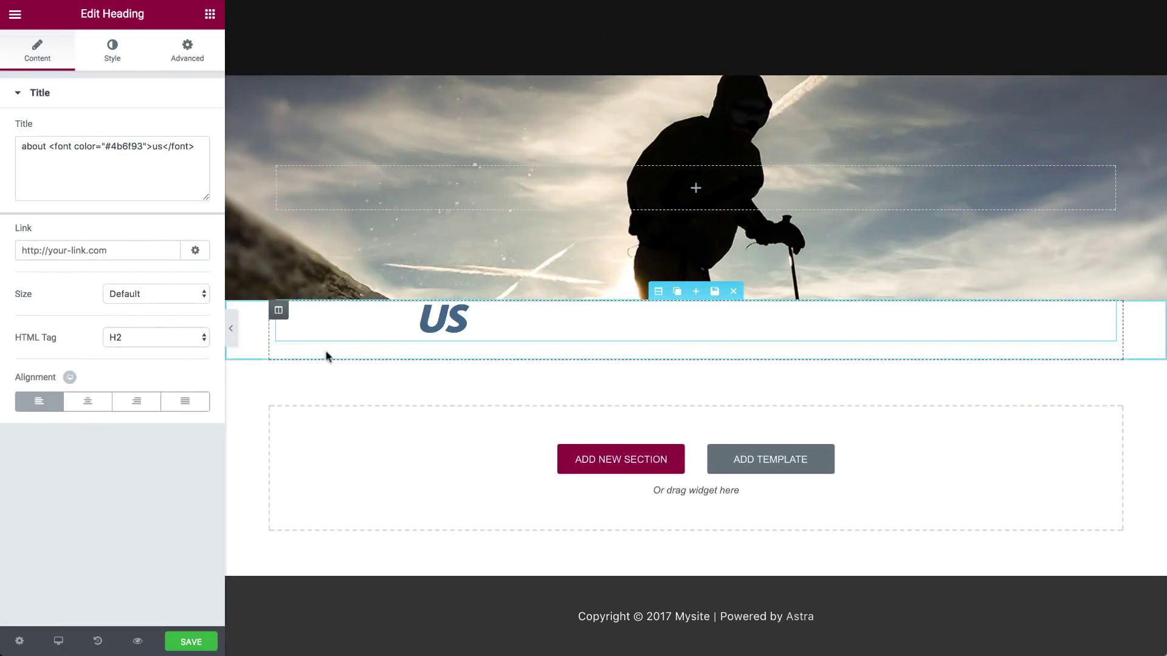
pyautogui.click(81, 404)
pyautogui.click(138, 60)
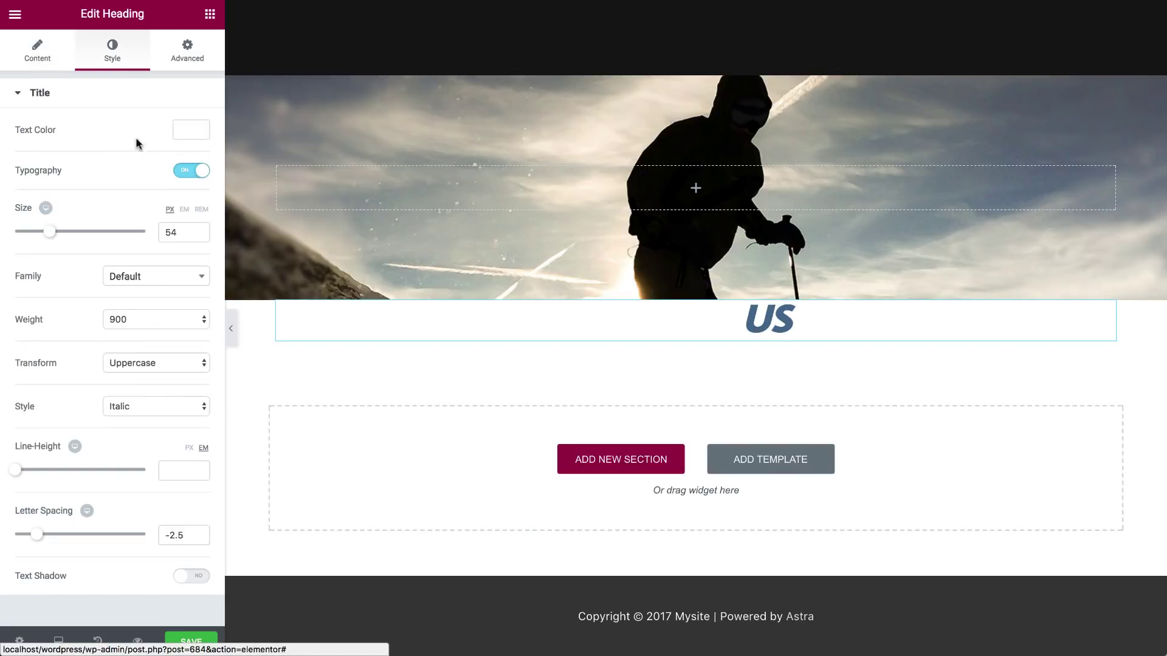
pyautogui.click(191, 129)
pyautogui.click(58, 307)
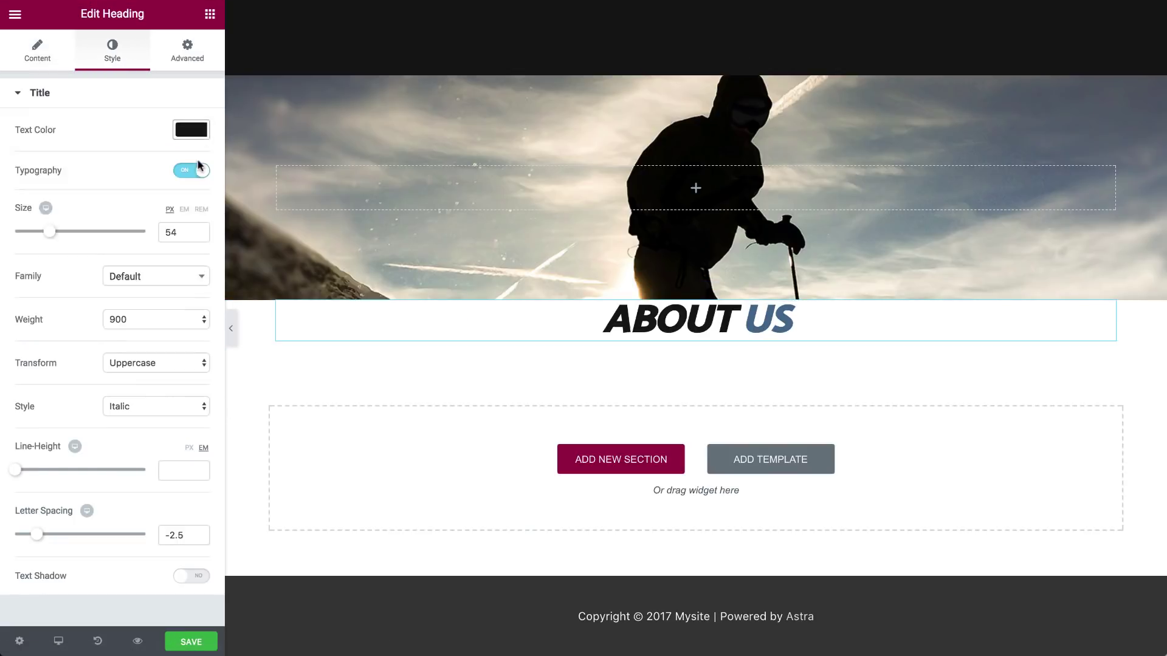
# Step: Retype the heading as CLIENTS SAY and give it a 140 px top margin
pyautogui.doubleClick(695, 319)
pyautogui.write('CLIENTS')
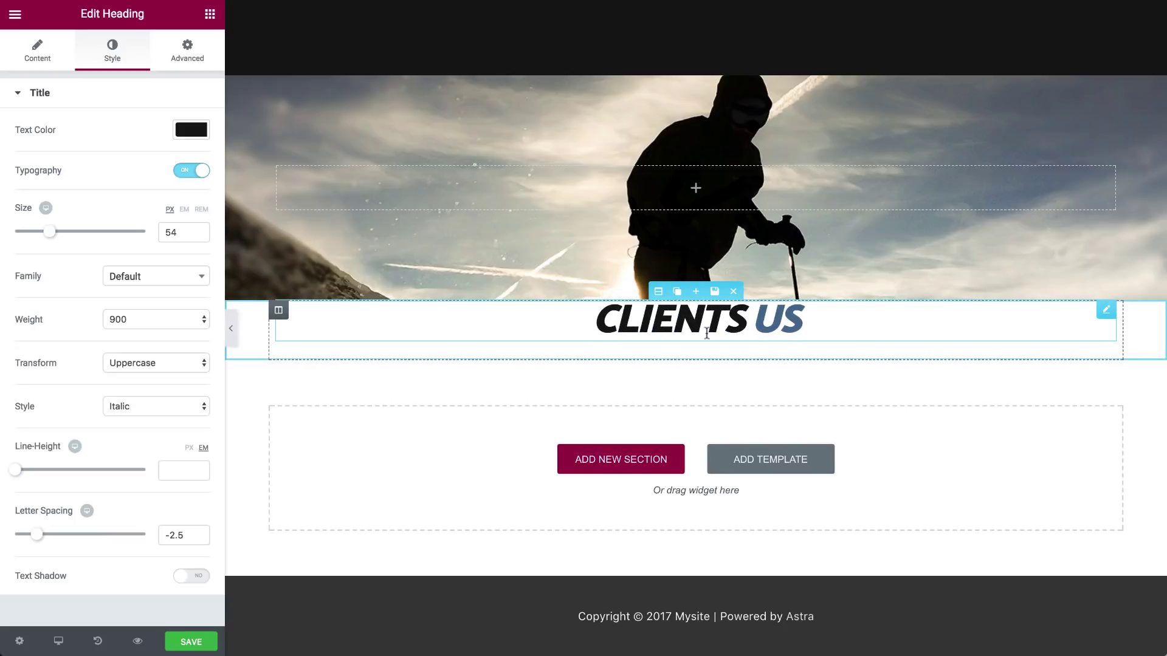
pyautogui.doubleClick(781, 319)
pyautogui.write('SAY')
pyautogui.click(207, 56)
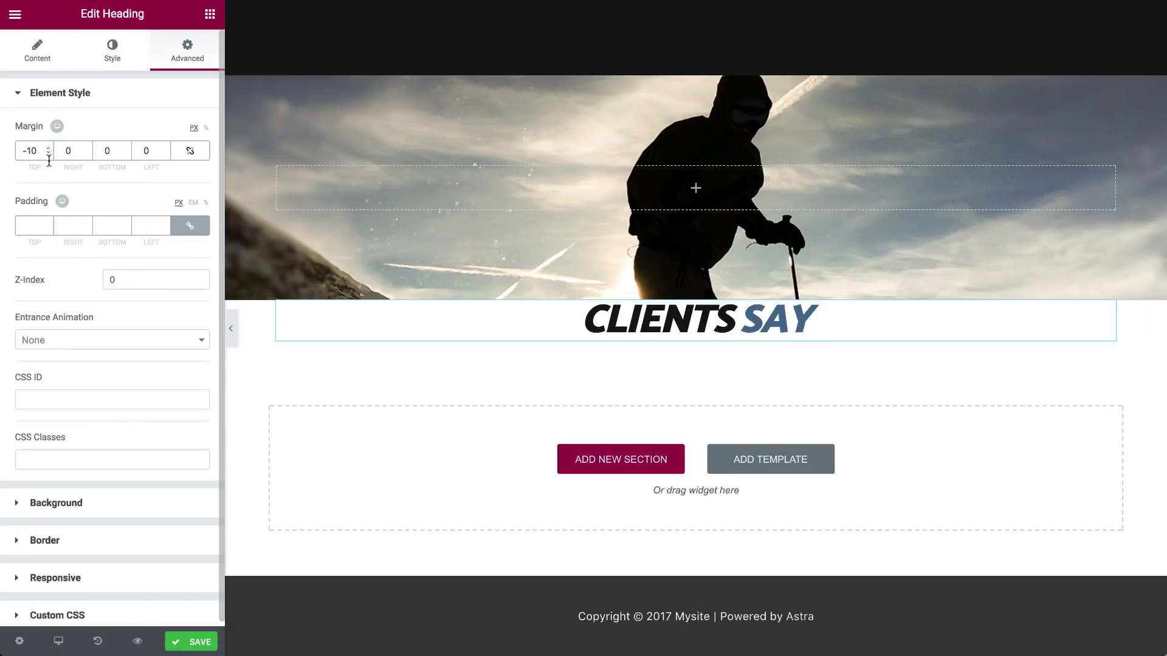
pyautogui.write('140')
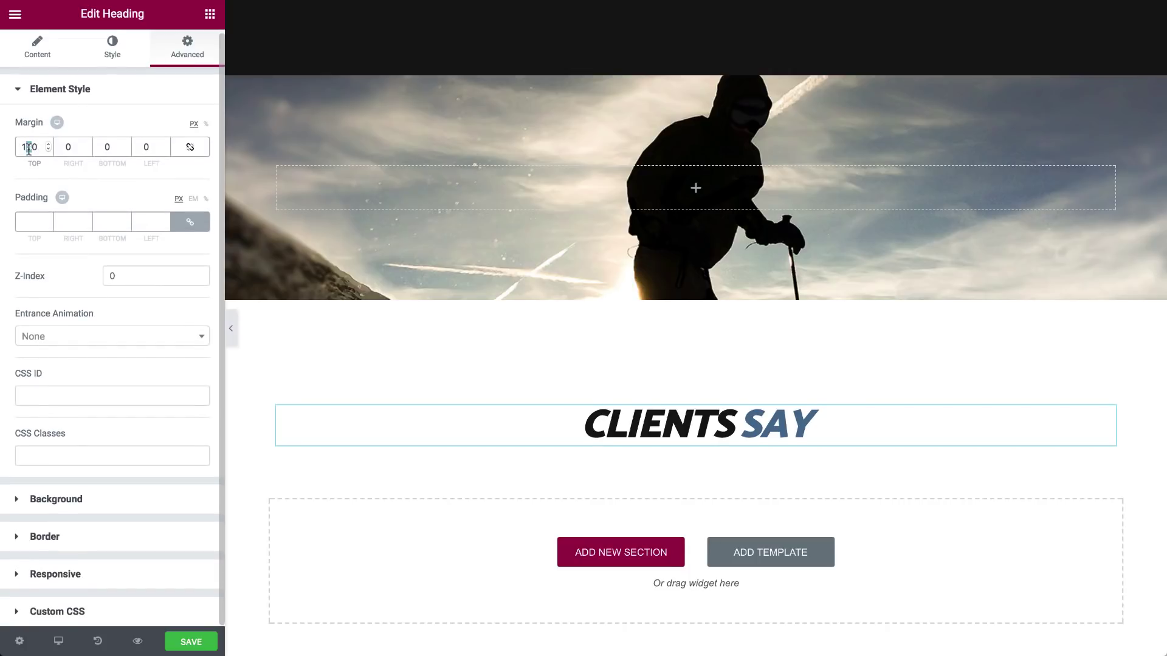
pyautogui.scroll(-2, 618, 361)
pyautogui.click(210, 13)
# Step: Add a Testimonial Carousel under CLIENTS SAY with image above text and a narrower width
pyautogui.write('testi')
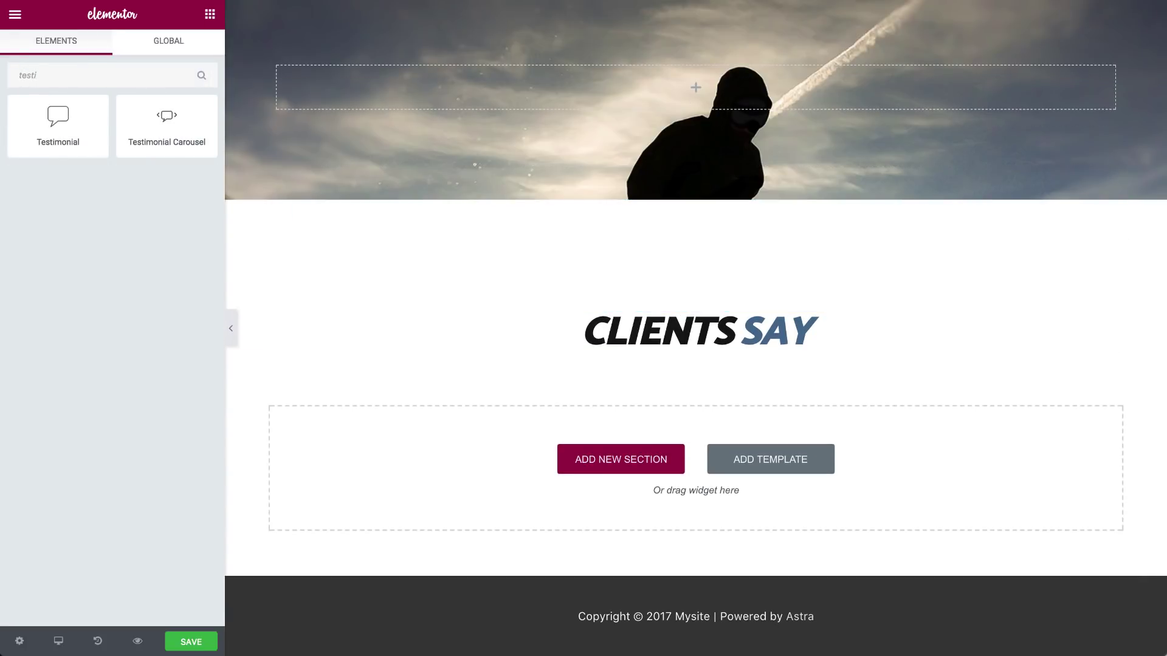
pyautogui.moveTo(146, 136); pyautogui.dragTo(711, 357)
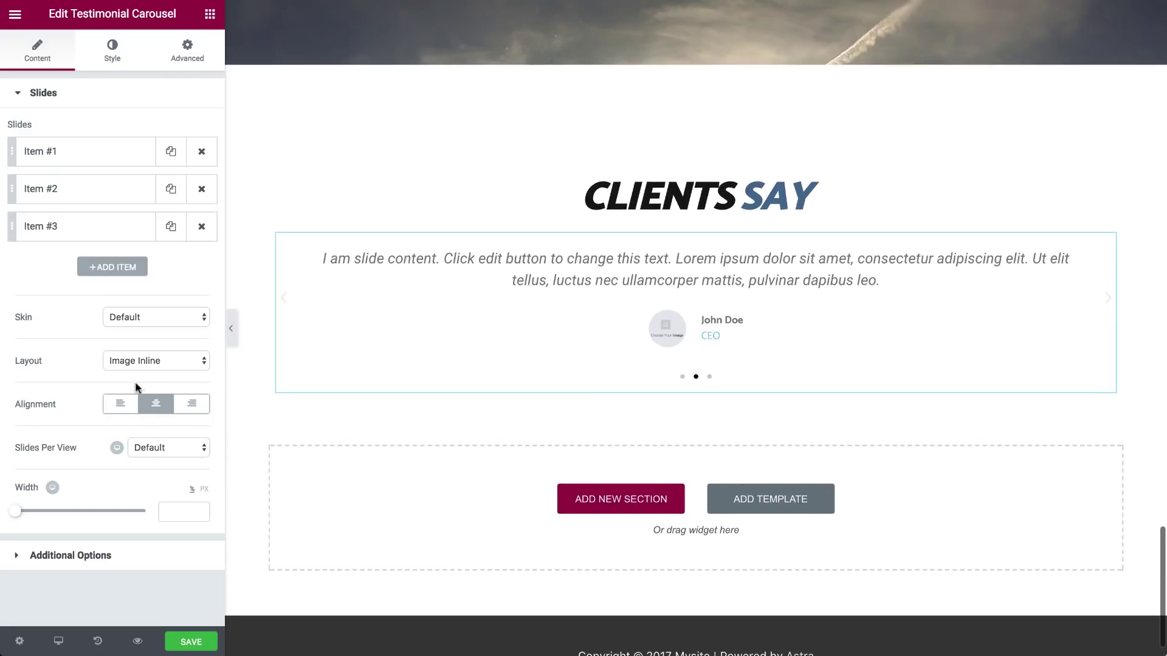
pyautogui.click(151, 360)
pyautogui.click(154, 385)
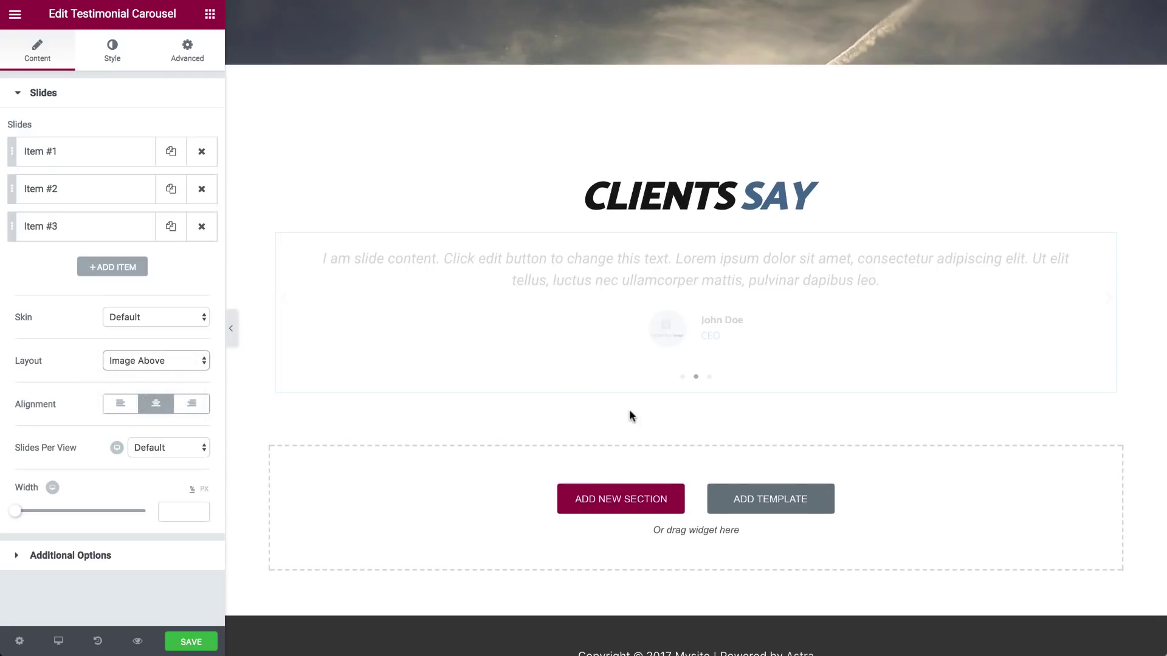
pyautogui.moveTo(14, 515)
pyautogui.mouseDown()
pyautogui.moveTo(47, 514)
pyautogui.moveTo(26, 518)
pyautogui.mouseUp()
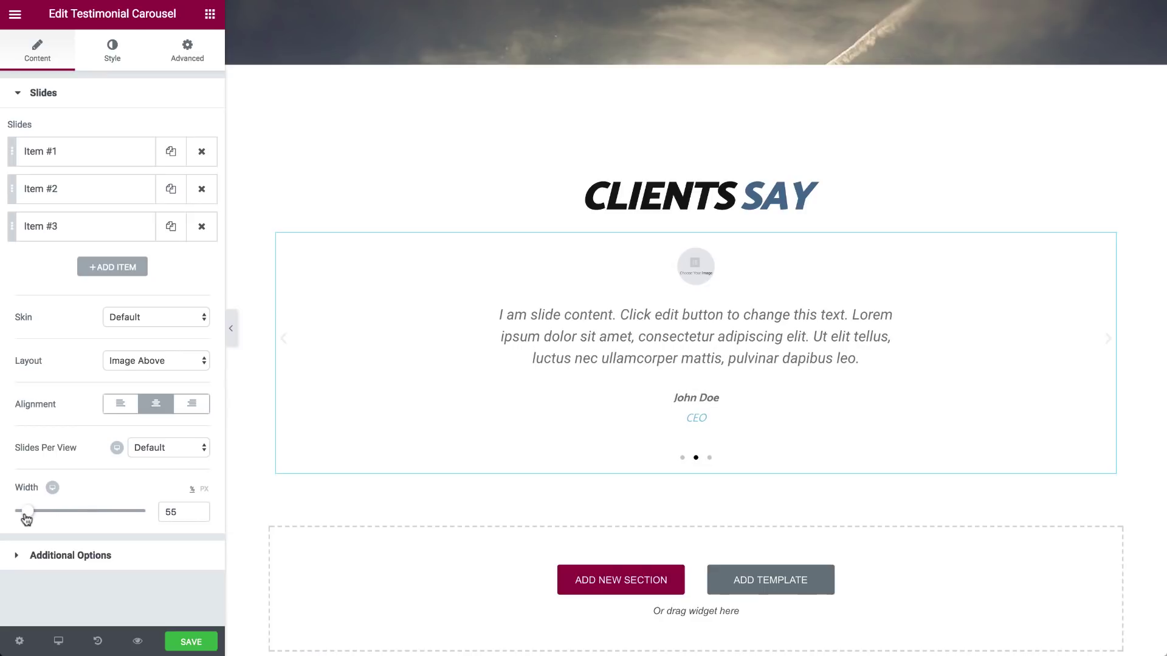
# Step: Give the first slide a helmet photo from the media library
pyautogui.click(93, 160)
pyautogui.click(78, 350)
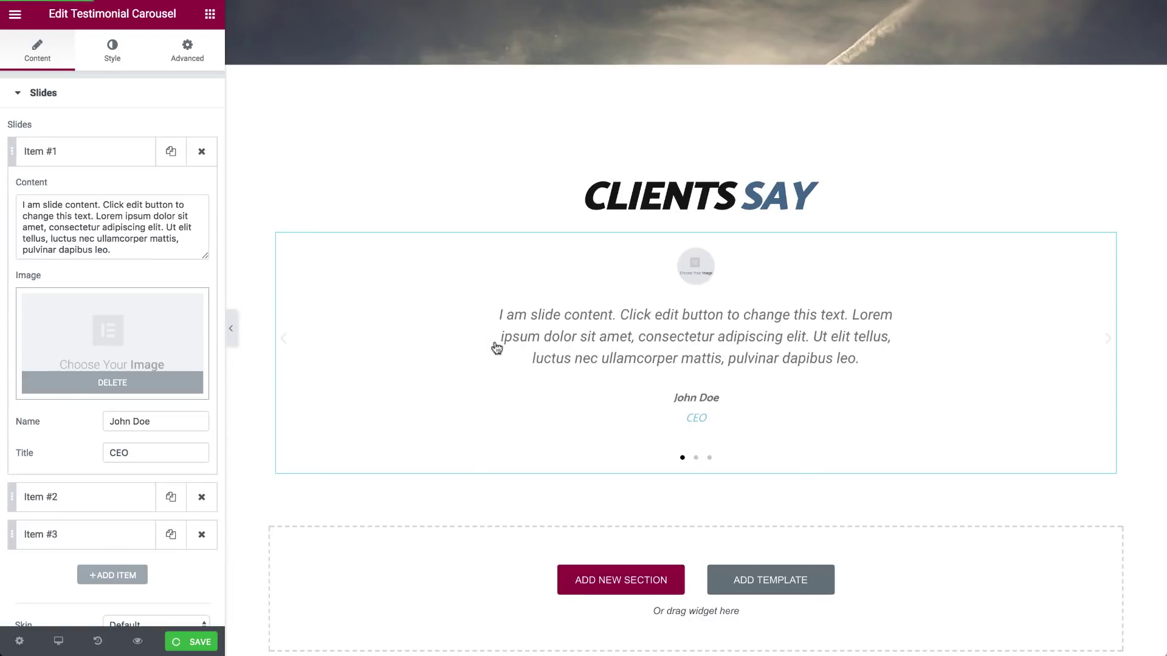
pyautogui.click(303, 182)
pyautogui.click(1072, 616)
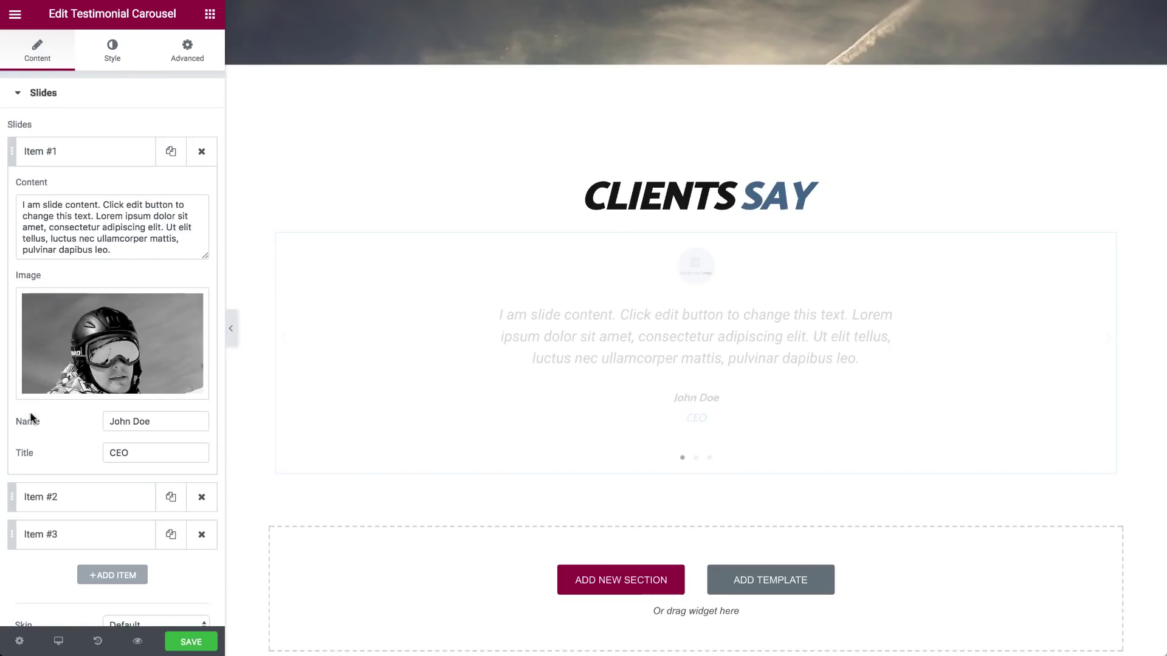
pyautogui.click(89, 157)
# Step: Give the second slide a helmet photo and the third slide a goggles-helmet photo
pyautogui.click(76, 189)
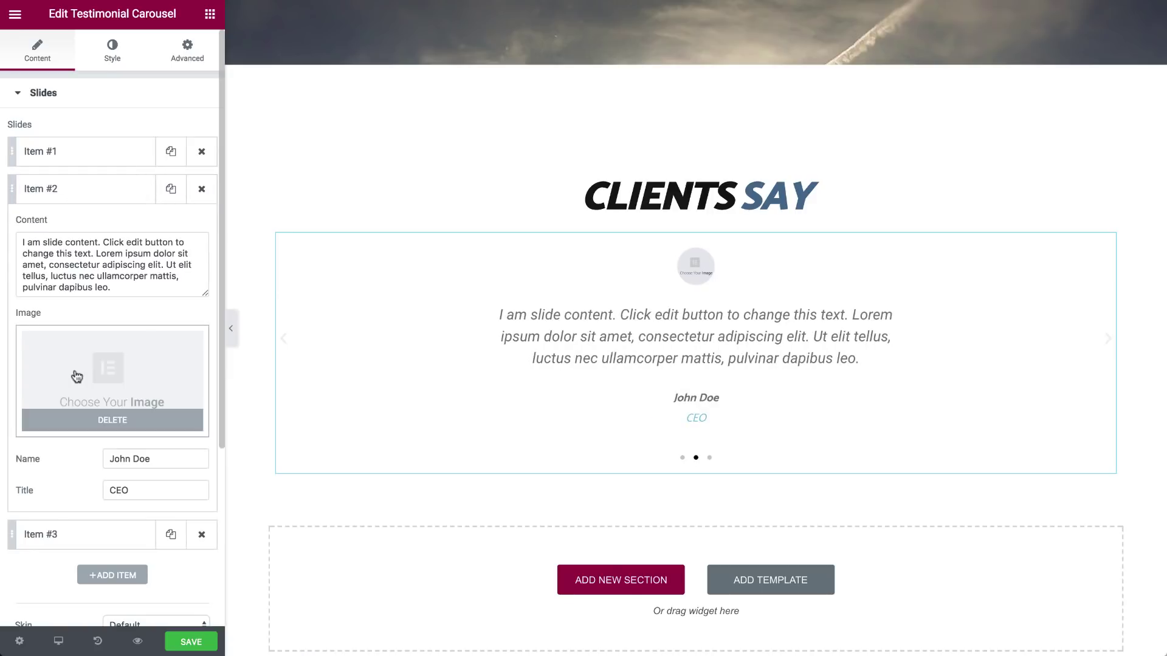
pyautogui.click(112, 380)
pyautogui.click(189, 183)
pyautogui.click(1093, 612)
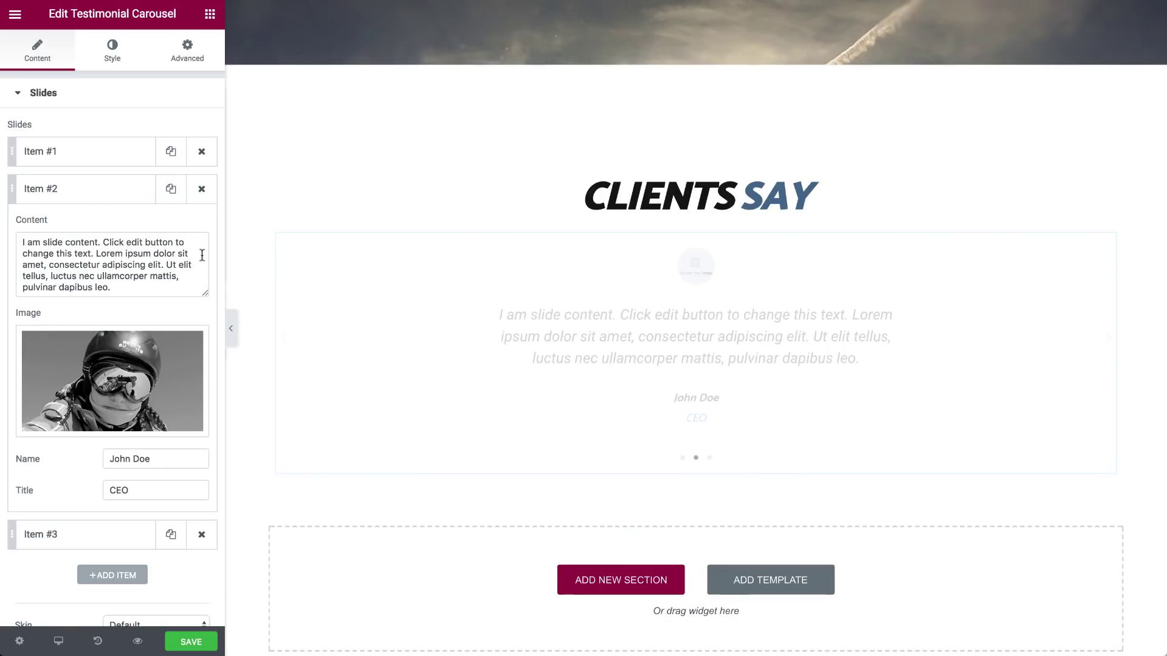
pyautogui.click(110, 192)
pyautogui.click(74, 233)
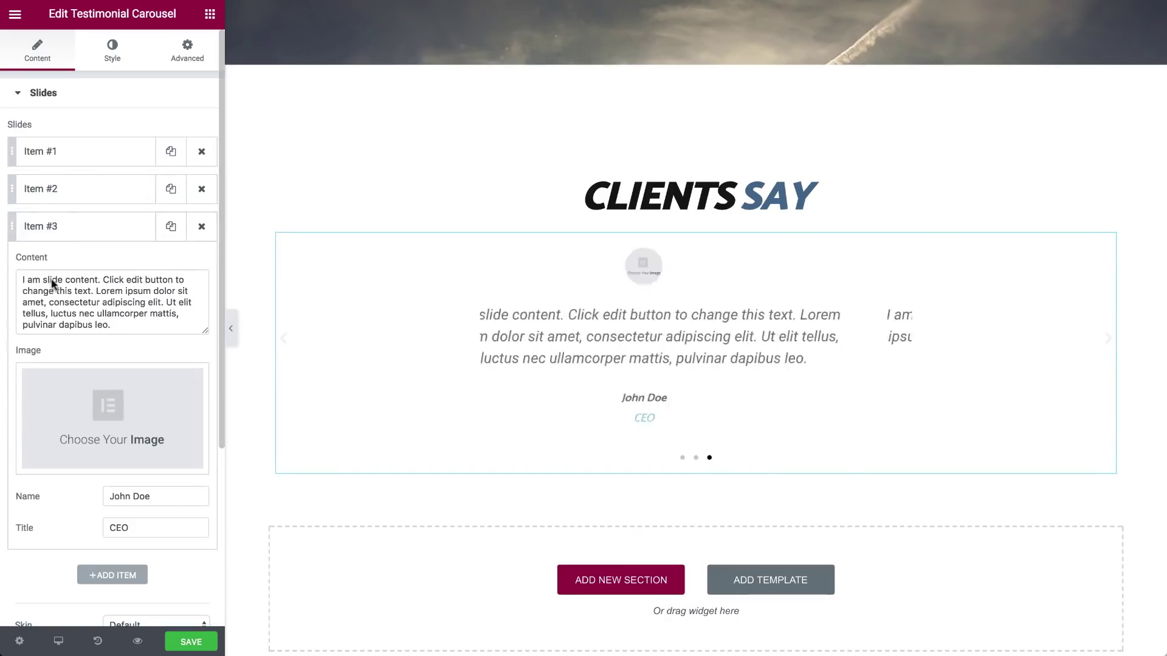
pyautogui.click(112, 398)
pyautogui.click(307, 181)
pyautogui.click(1090, 612)
pyautogui.click(74, 151)
pyautogui.tripleClick(112, 225)
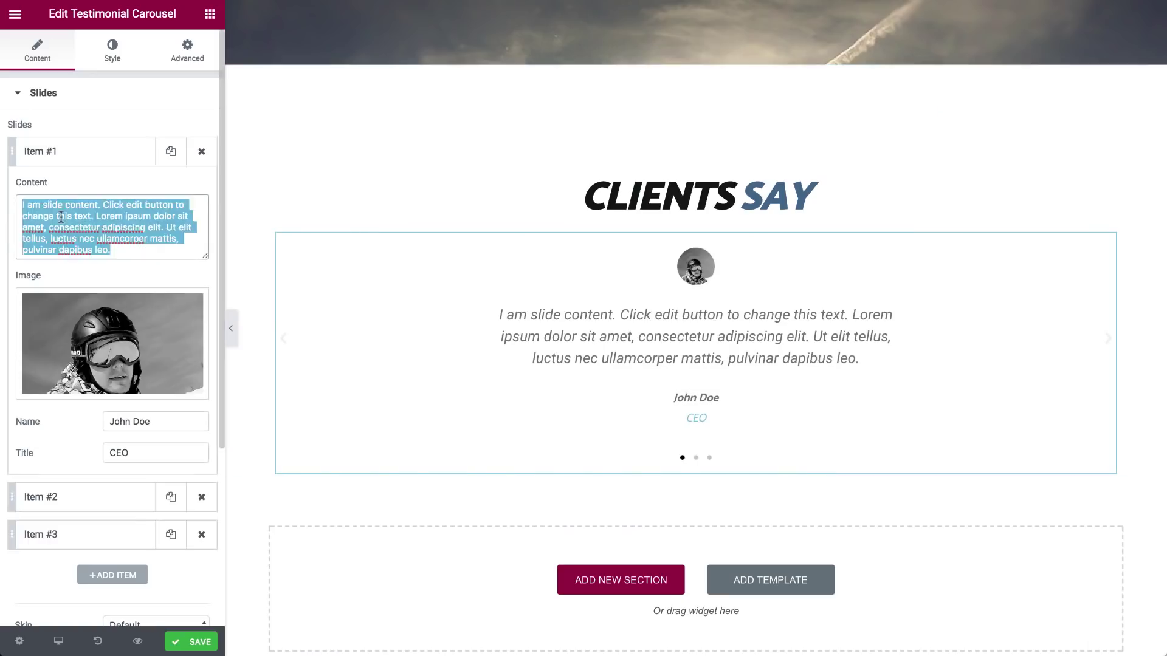
pyautogui.write("I now know why it's the leader of the pack in the pow board revolution.")
pyautogui.tripleClick(155, 419)
pyautogui.tripleClick(155, 449)
pyautogui.write('Bergen, Norway')
pyautogui.click(74, 188)
pyautogui.tripleClick(155, 459)
pyautogui.tripleClick(156, 491)
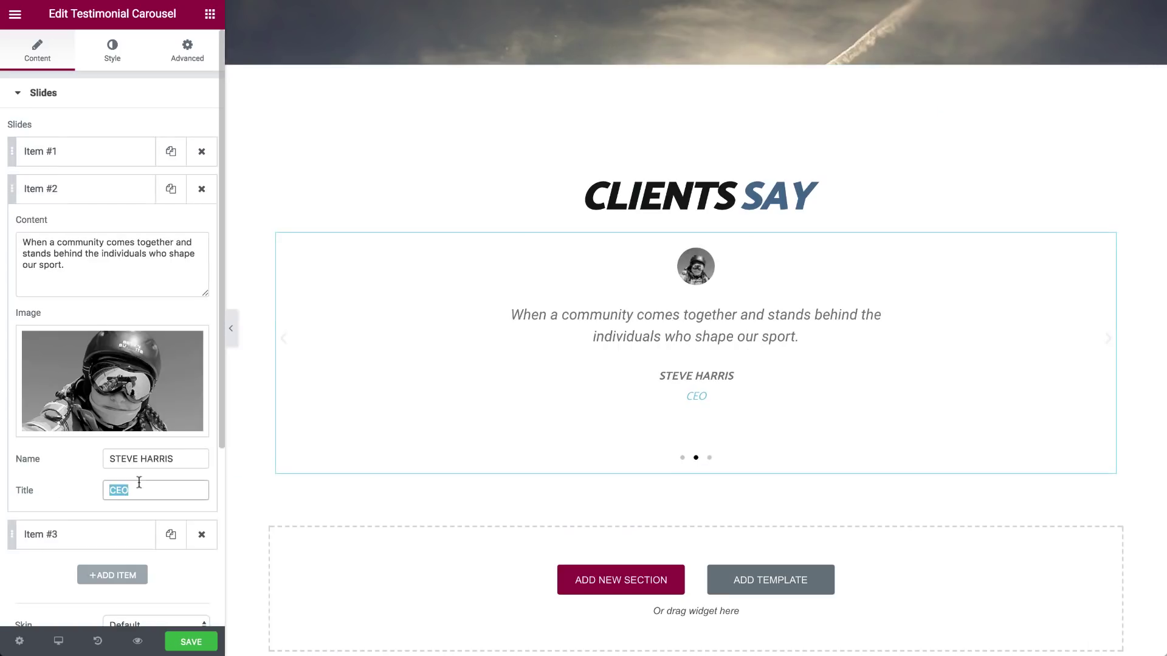
pyautogui.click(73, 189)
pyautogui.click(74, 227)
pyautogui.tripleClick(156, 527)
pyautogui.write('Seattle, WA')
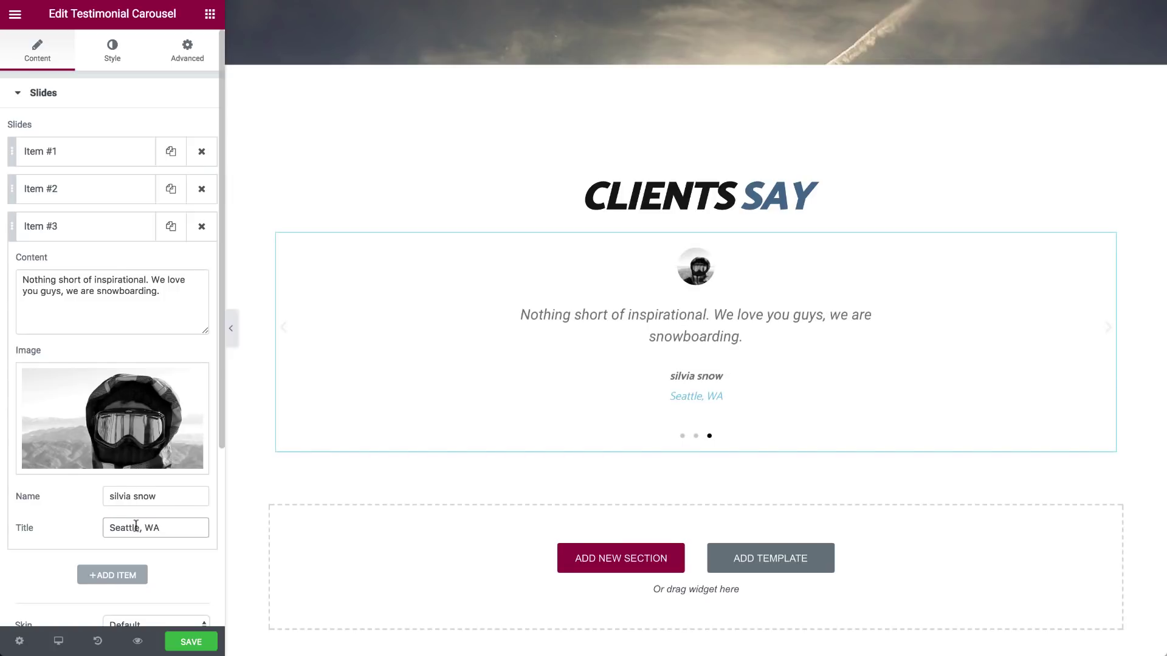
pyautogui.click(85, 234)
pyautogui.click(112, 51)
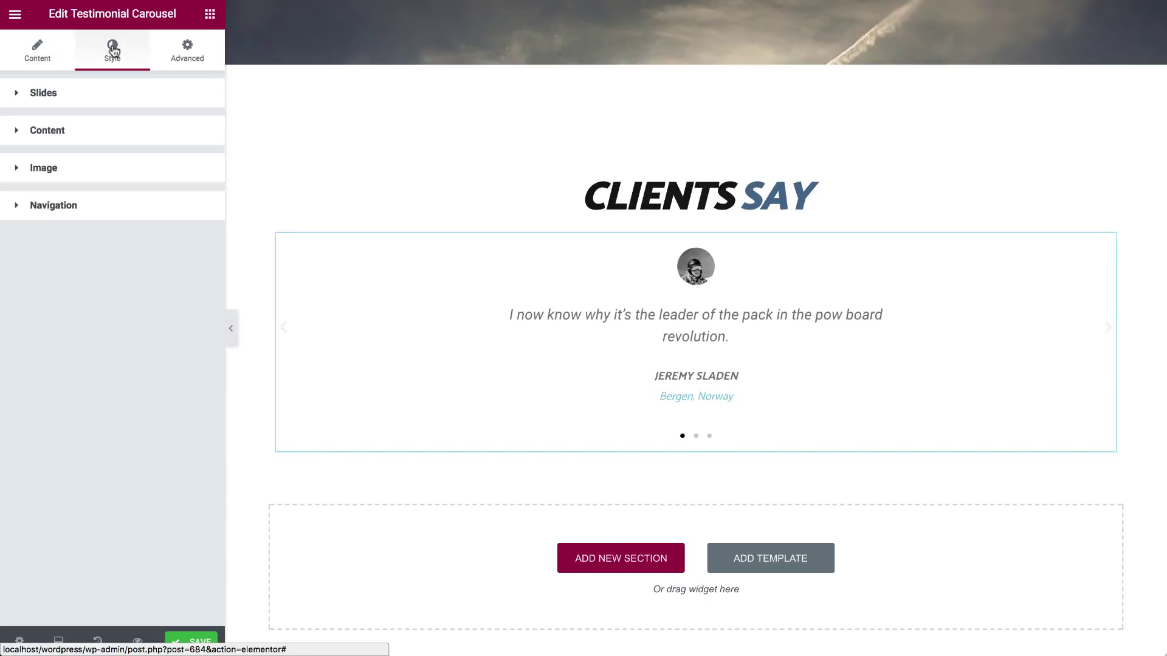
# Step: Enlarge the avatar and give it a thicker, translucent dark blue border
pyautogui.click(65, 170)
pyautogui.moveTo(19, 221); pyautogui.dragTo(74, 226)
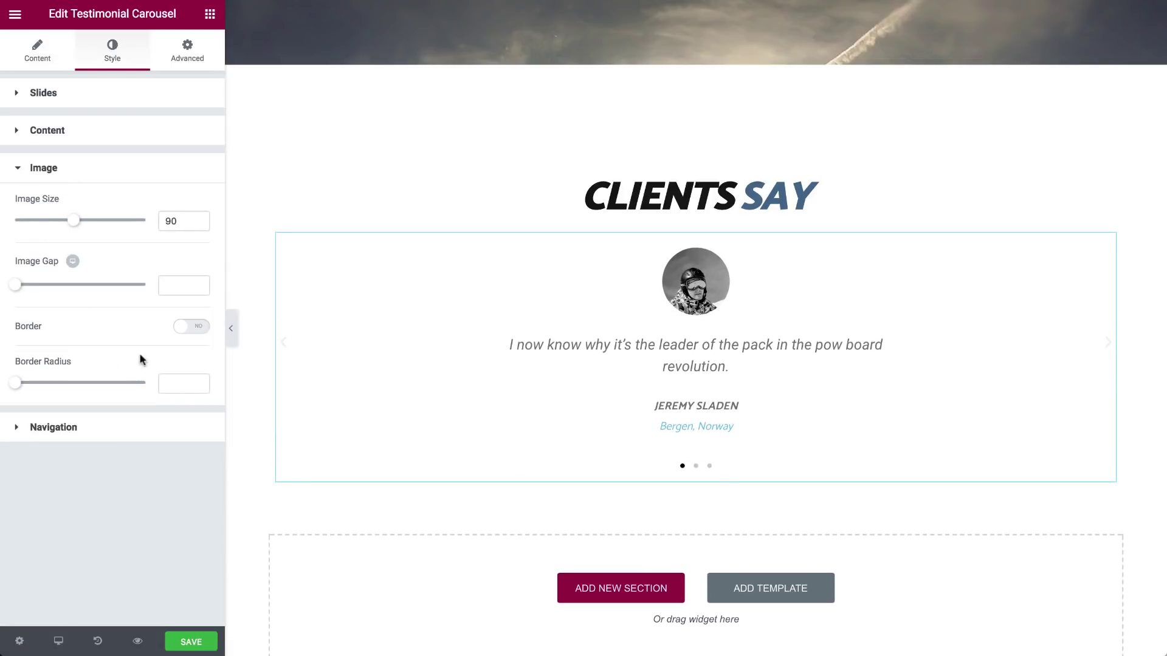
pyautogui.click(189, 326)
pyautogui.click(191, 367)
pyautogui.click(64, 547)
pyautogui.click(184, 386)
pyautogui.moveTo(15, 430); pyautogui.dragTo(46, 431)
pyautogui.click(197, 372)
pyautogui.moveTo(197, 392); pyautogui.dragTo(194, 485)
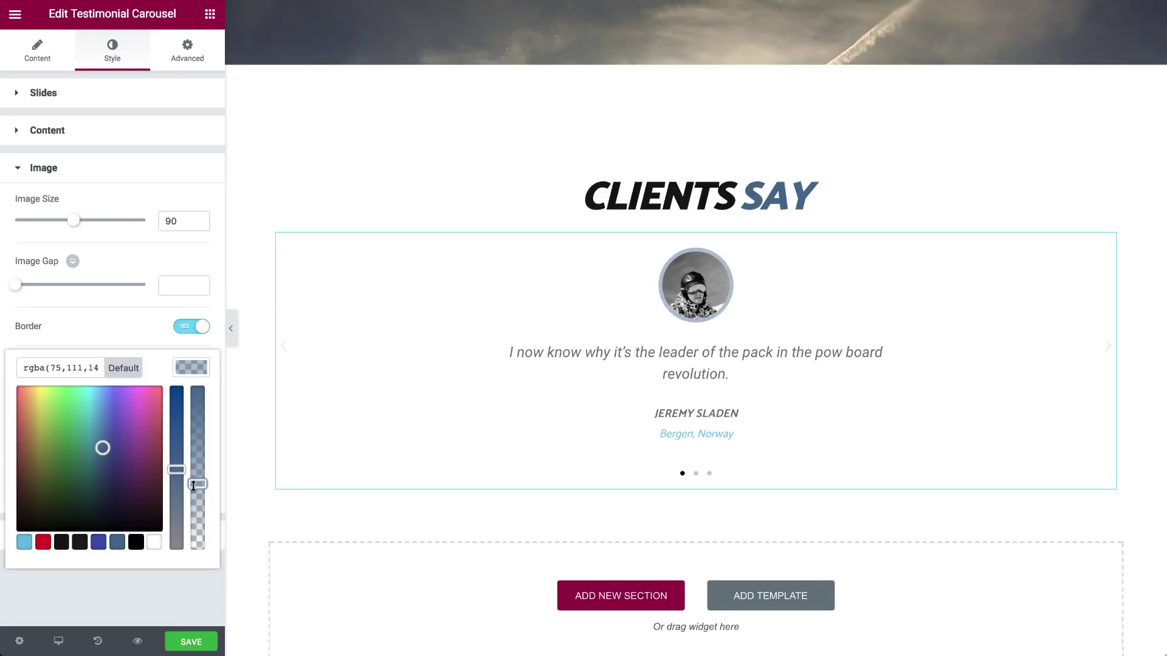
pyautogui.click(190, 369)
# Step: Style the quote text black, weight 400, italic, spaced below the avatar
pyautogui.click(58, 130)
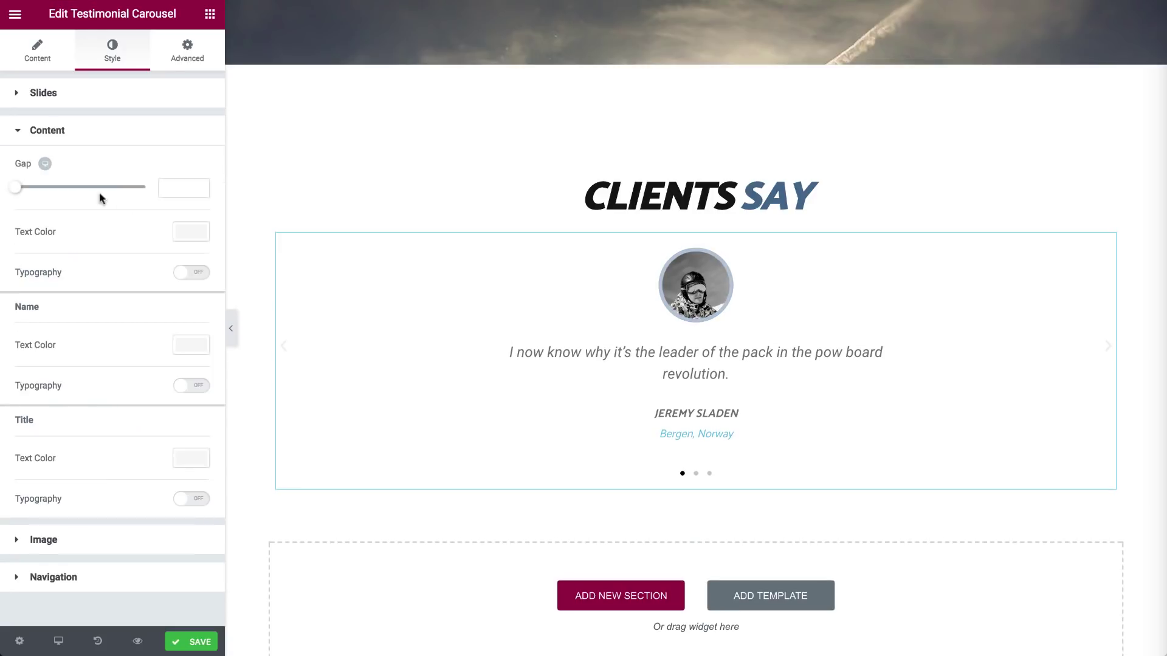
pyautogui.moveTo(17, 187); pyautogui.dragTo(42, 188)
pyautogui.click(191, 231)
pyautogui.click(191, 498)
pyautogui.scroll(-5, 182, 285)
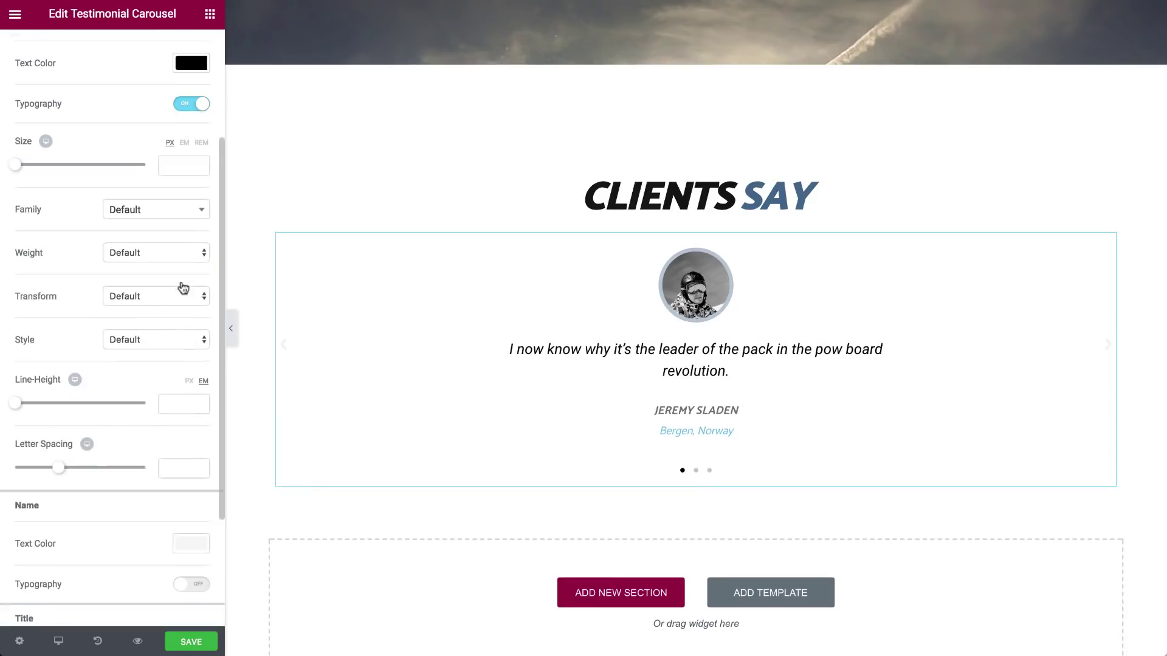
pyautogui.moveTo(16, 147); pyautogui.dragTo(27, 148)
pyautogui.click(111, 238)
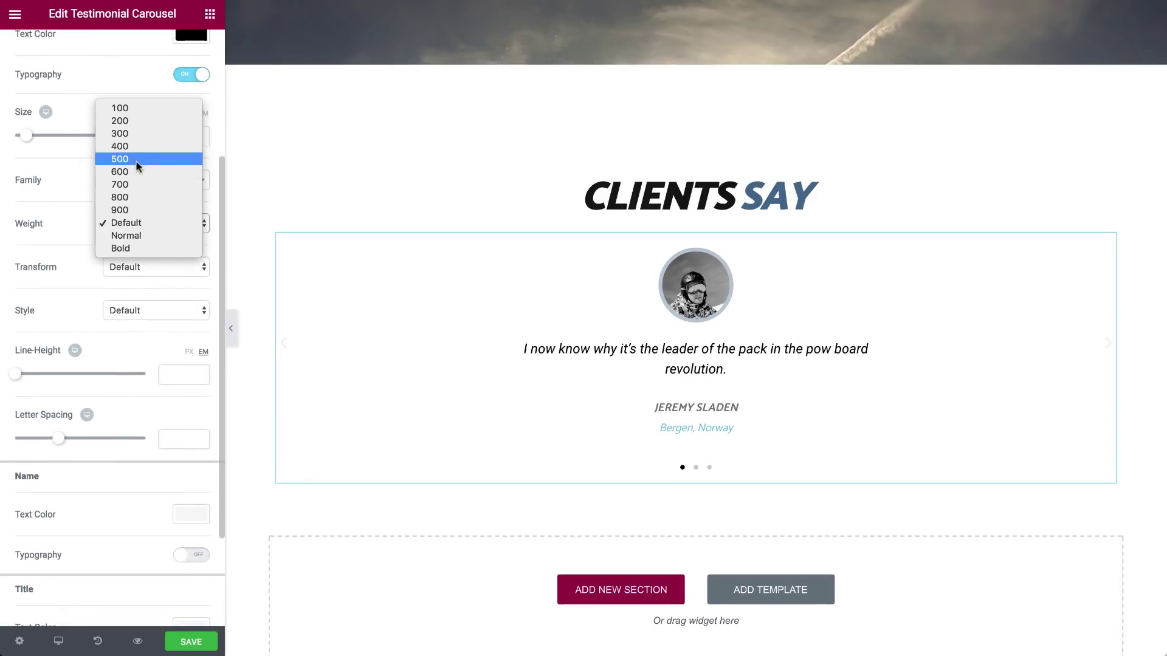
pyautogui.click(138, 160)
pyautogui.scroll(-3, 156, 240)
pyautogui.click(152, 175)
pyautogui.click(152, 202)
pyautogui.moveTo(16, 239); pyautogui.dragTo(33, 242)
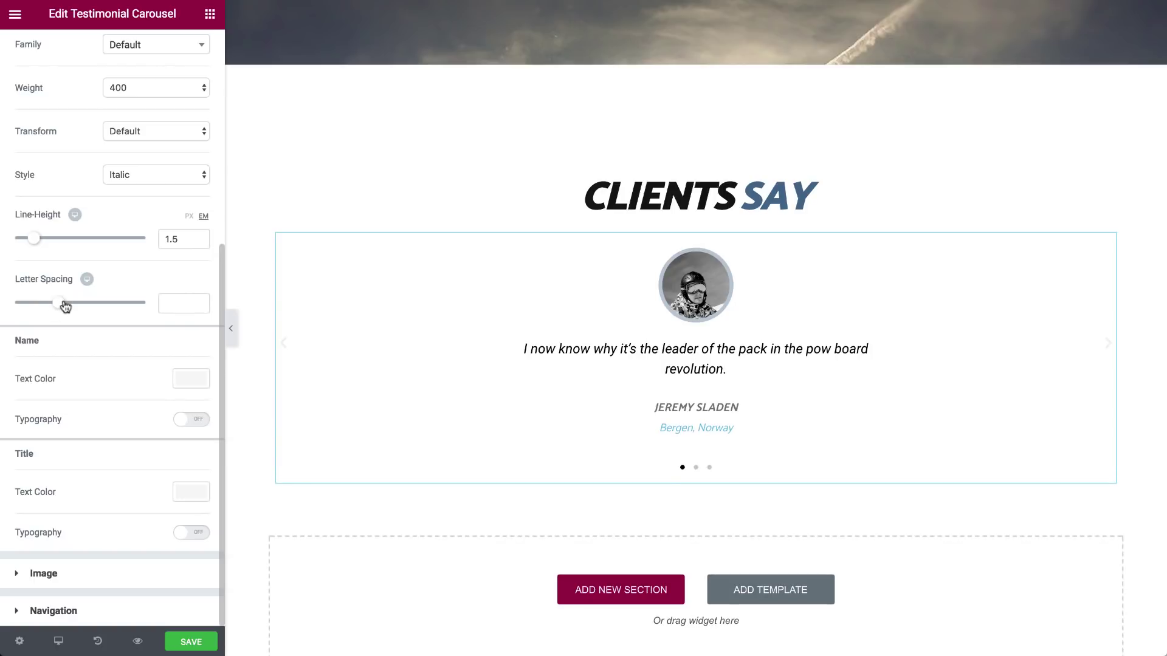
# Step: Make the reviewer name black with weight 900 typography
pyautogui.click(191, 379)
pyautogui.click(42, 552)
pyautogui.click(183, 383)
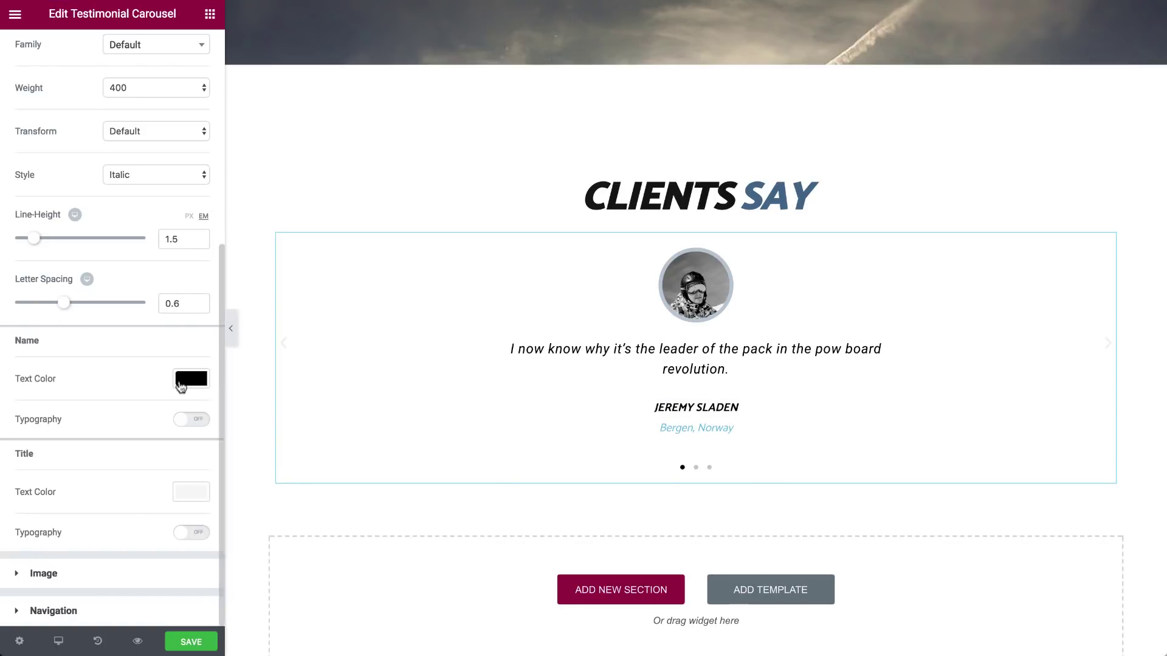
pyautogui.click(190, 419)
pyautogui.scroll(-5, 148, 430)
pyautogui.moveTo(16, 174); pyautogui.dragTo(26, 168)
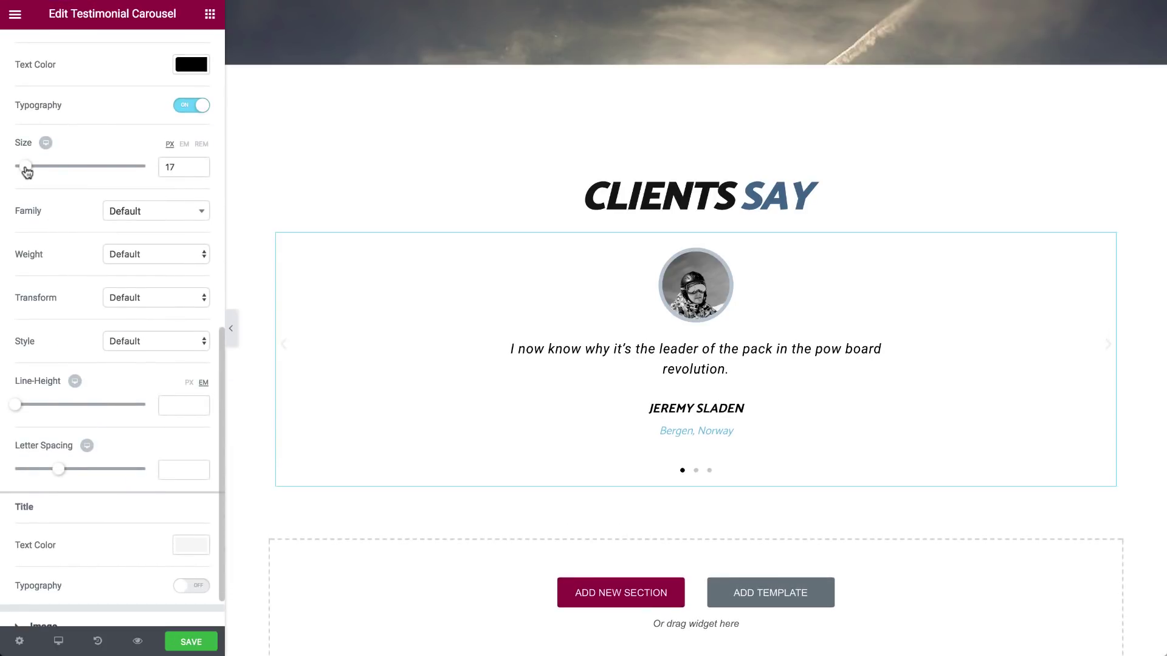
pyautogui.click(156, 254)
pyautogui.click(121, 234)
# Step: Set the reviewer name to uppercase, Normal style, tighter line height and wider letter spacing
pyautogui.scroll(-1, 128, 281)
pyautogui.click(145, 244)
pyautogui.click(130, 256)
pyautogui.click(158, 287)
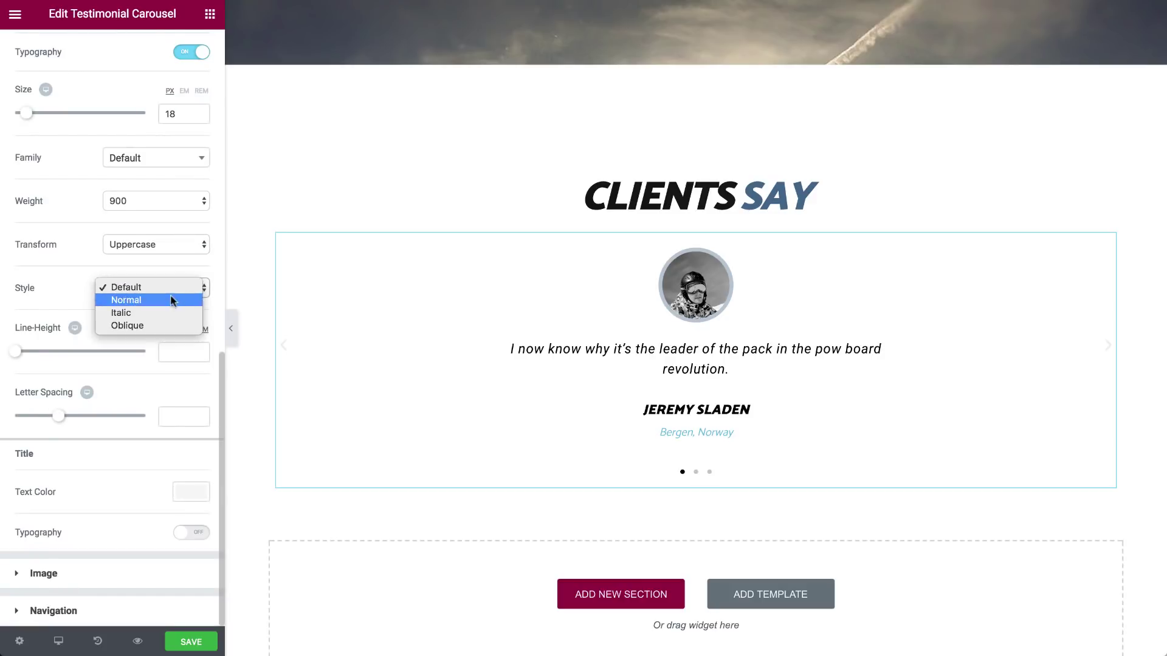
pyautogui.click(173, 300)
pyautogui.moveTo(17, 351); pyautogui.dragTo(29, 359)
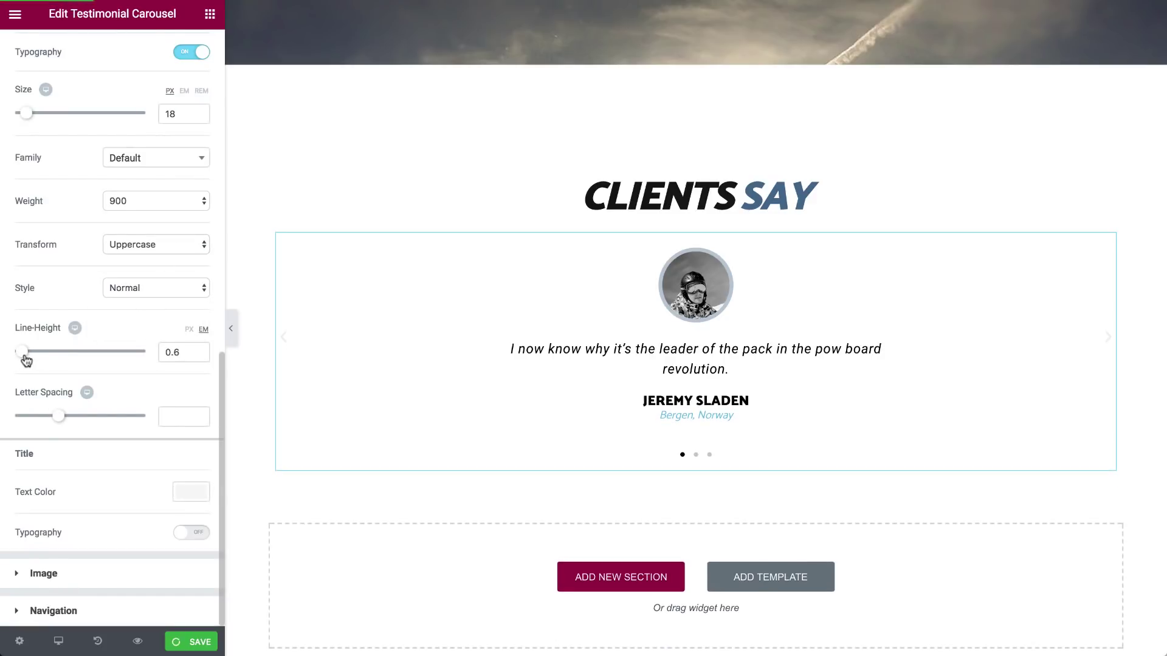
pyautogui.moveTo(58, 416); pyautogui.dragTo(59, 421)
# Step: Make the location text red, 18 px, capitalized, Normal style with taller line height
pyautogui.click(184, 495)
pyautogui.click(44, 596)
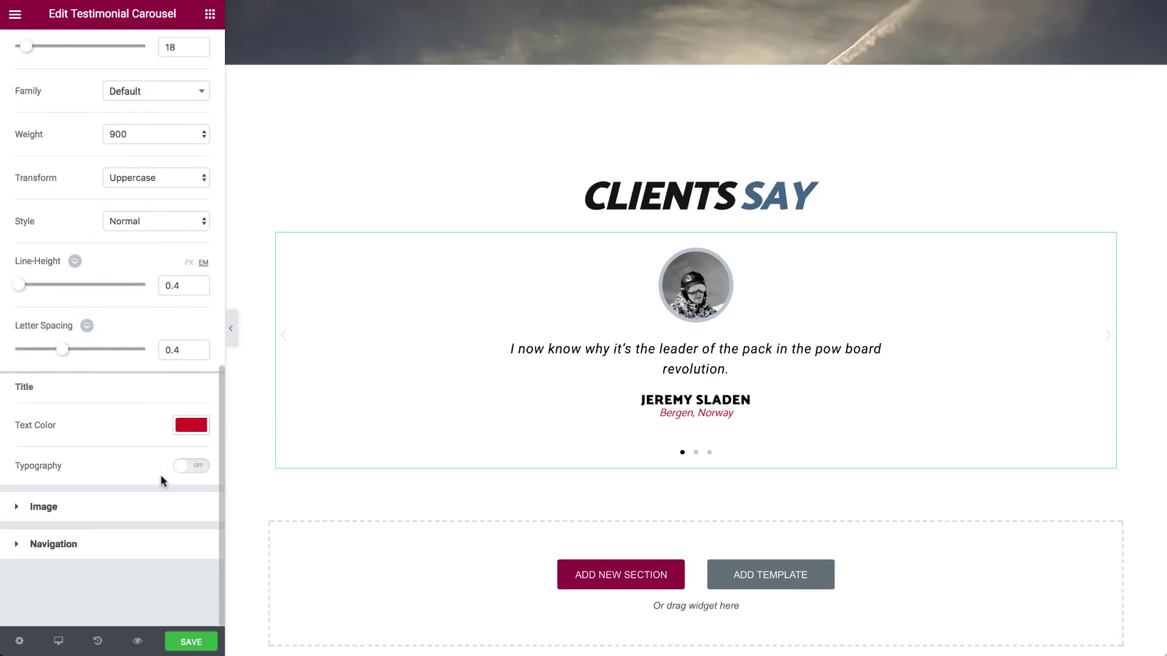
pyautogui.click(182, 472)
pyautogui.moveTo(18, 263); pyautogui.dragTo(34, 263)
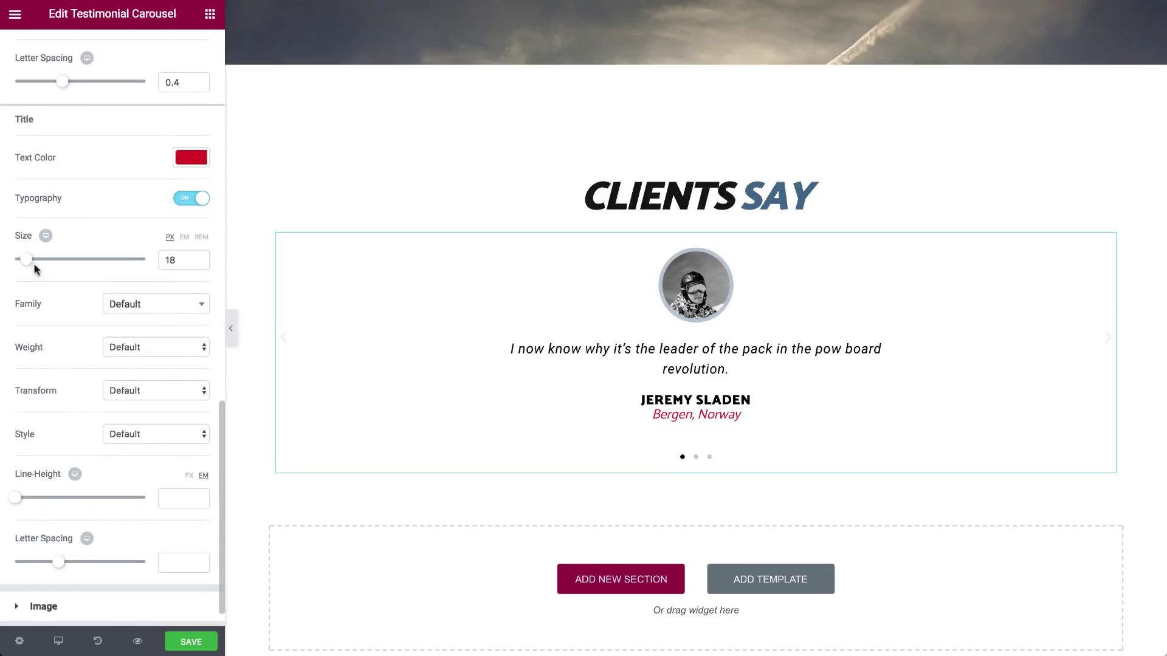
pyautogui.scroll(-1, 135, 316)
pyautogui.click(140, 359)
pyautogui.click(137, 395)
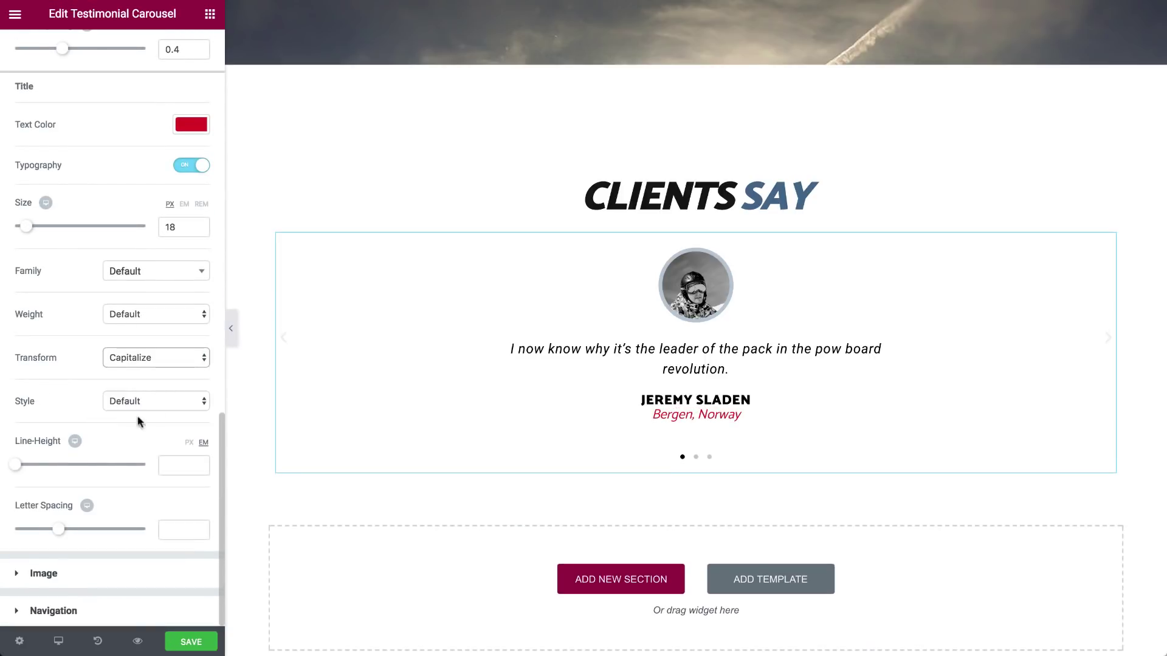
pyautogui.click(146, 401)
pyautogui.click(148, 414)
pyautogui.moveTo(15, 465); pyautogui.dragTo(45, 467)
# Step: Style the carousel navigation with red 37 px arrows and red 7 px pagination dots
pyautogui.click(61, 611)
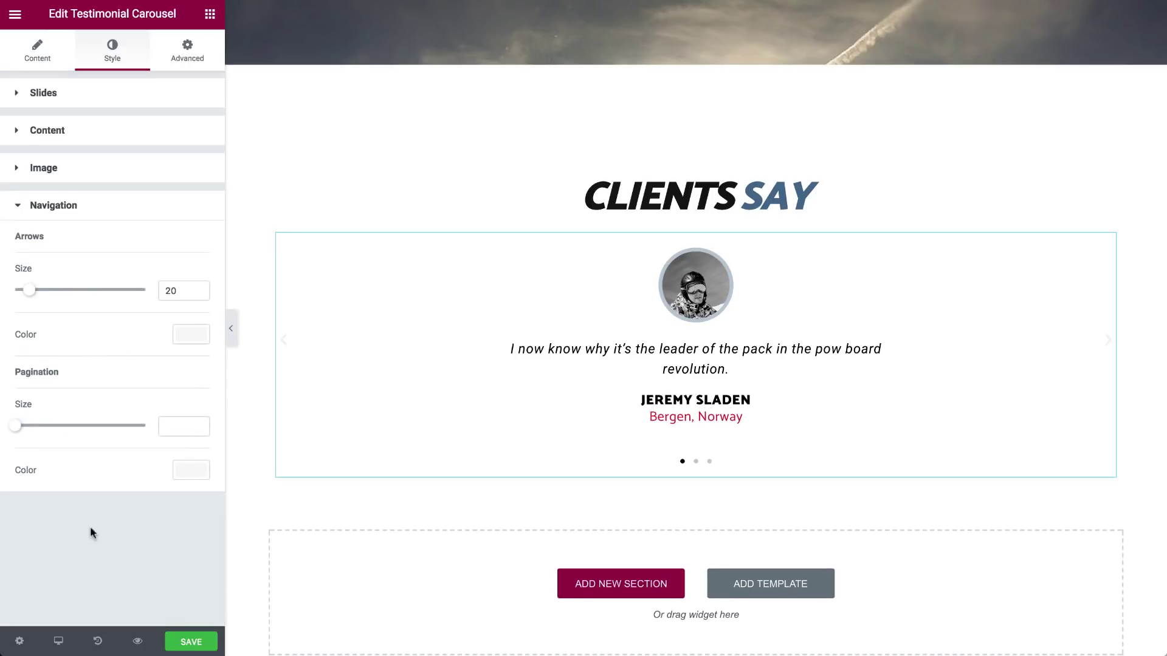
pyautogui.click(91, 205)
pyautogui.click(91, 205)
pyautogui.click(190, 334)
pyautogui.scroll(-1, 116, 486)
pyautogui.click(191, 423)
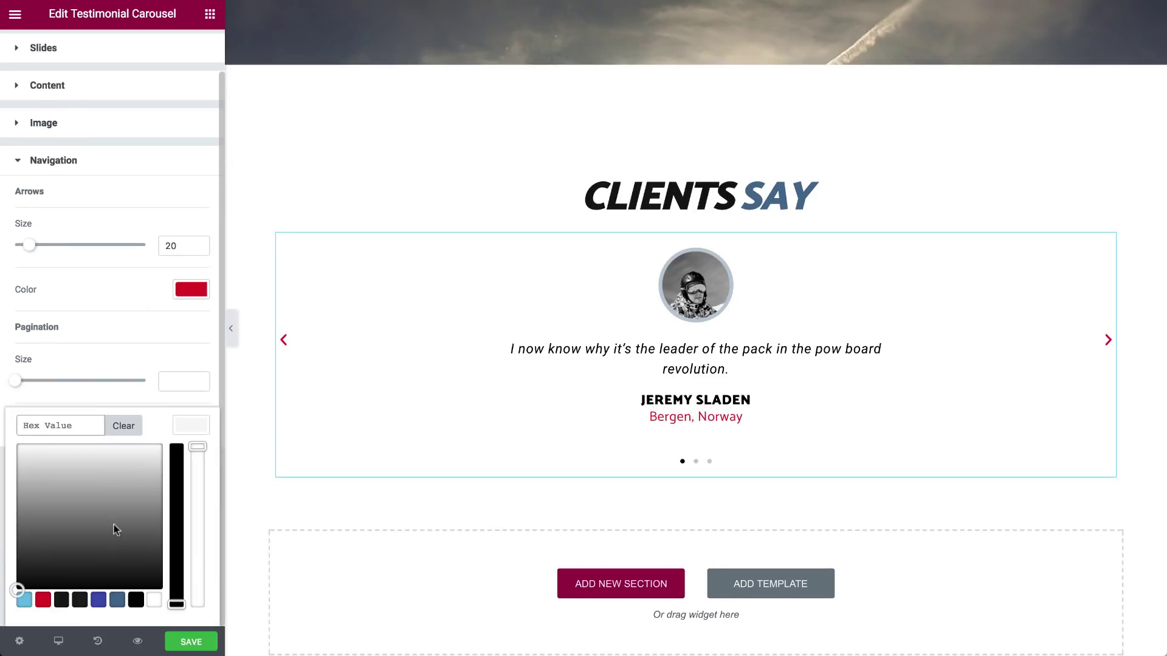
pyautogui.click(43, 598)
pyautogui.click(117, 265)
pyautogui.click(30, 381)
pyautogui.scroll(1, 30, 383)
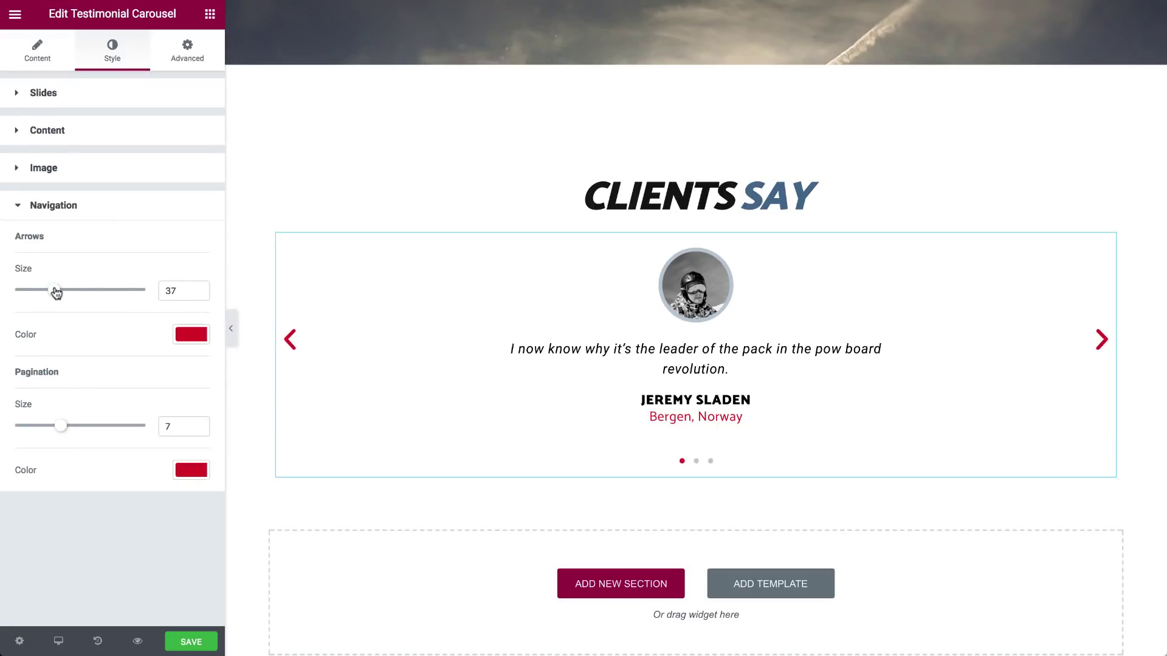
pyautogui.scroll(-2, 419, 346)
pyautogui.scroll(2, 421, 341)
pyautogui.click(253, 85)
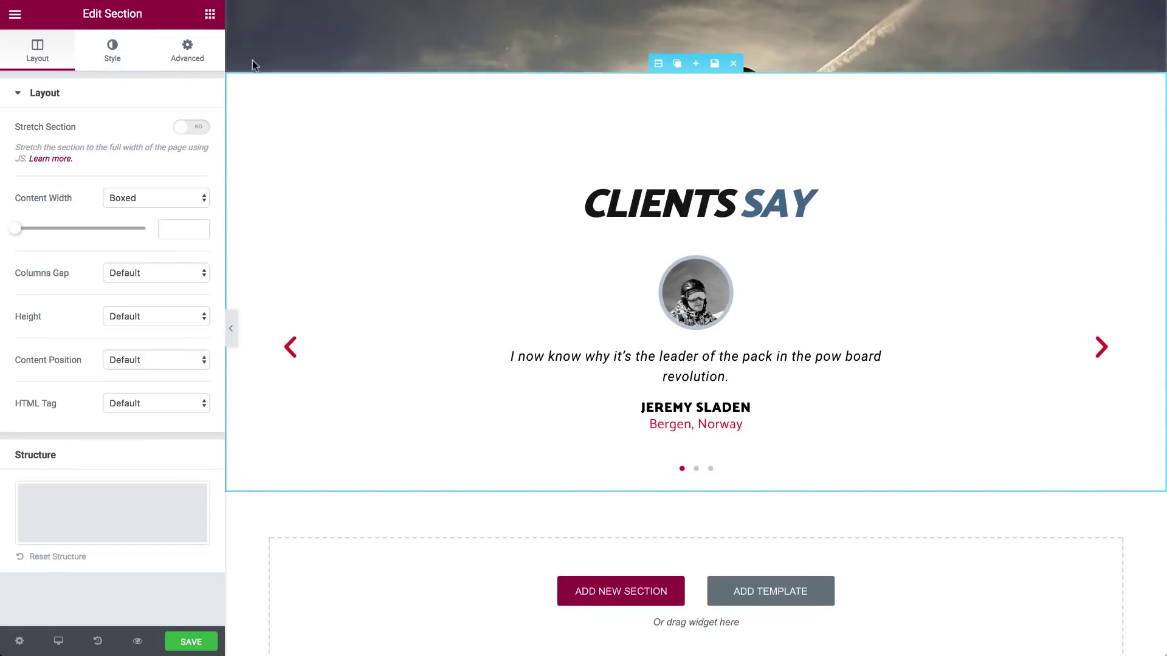
# Step: Give the section 140 px bottom padding and a classic snow image background
pyautogui.click(187, 52)
pyautogui.write('100')
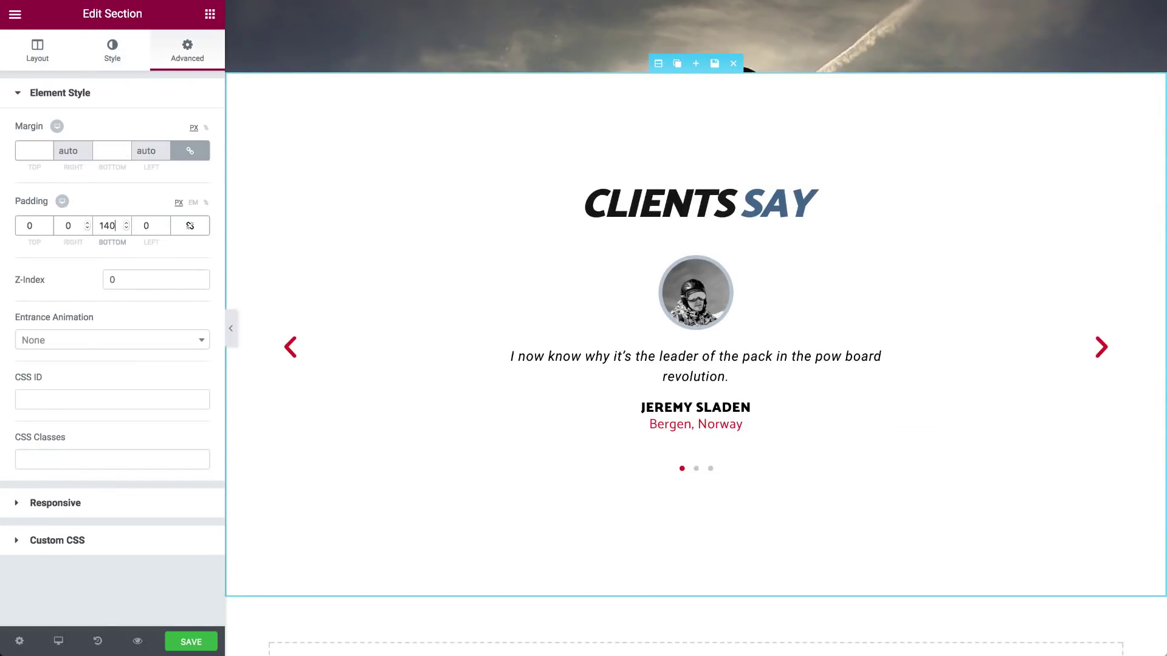
pyautogui.click(111, 52)
pyautogui.click(91, 217)
pyautogui.click(59, 95)
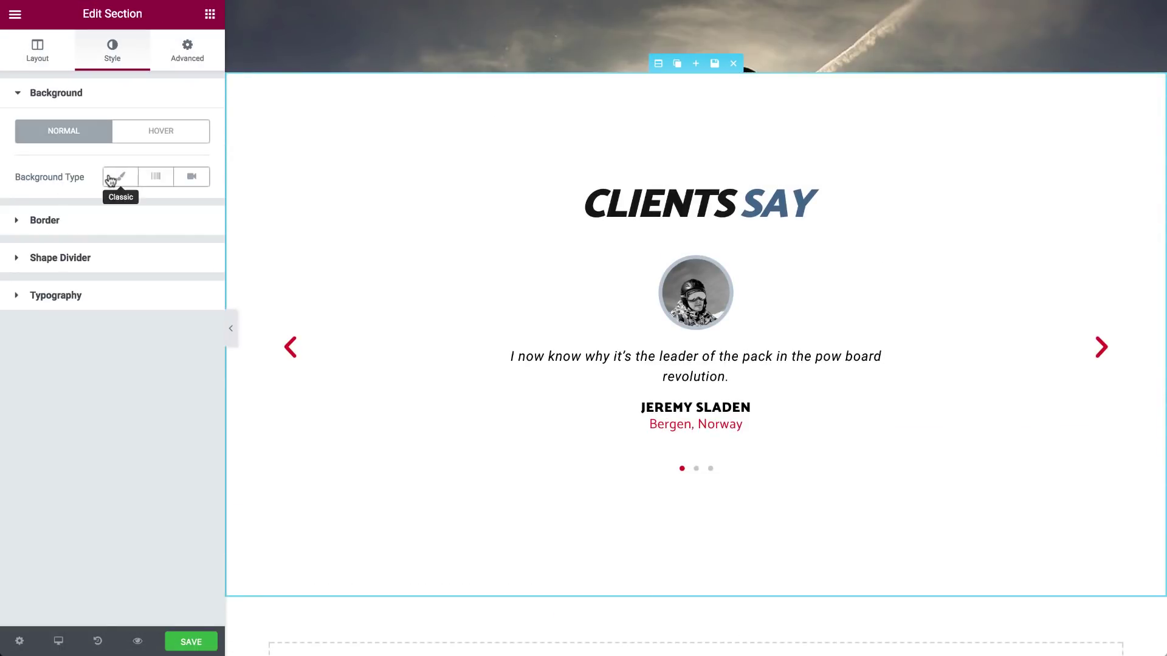
pyautogui.click(120, 176)
pyautogui.click(112, 326)
pyautogui.click(858, 288)
pyautogui.click(1092, 611)
# Step: Set the snow background to Bottom Left position, Cover size and No-repeat
pyautogui.scroll(-2, 84, 473)
pyautogui.click(145, 327)
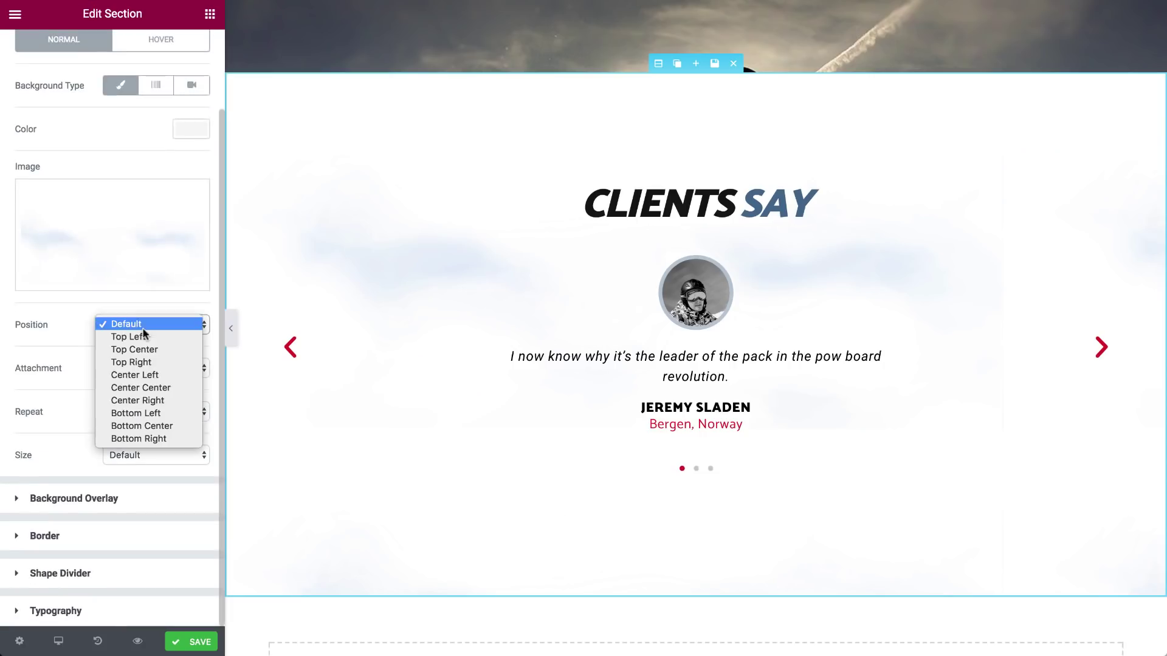
pyautogui.click(170, 418)
pyautogui.click(201, 455)
pyautogui.click(140, 479)
pyautogui.click(152, 455)
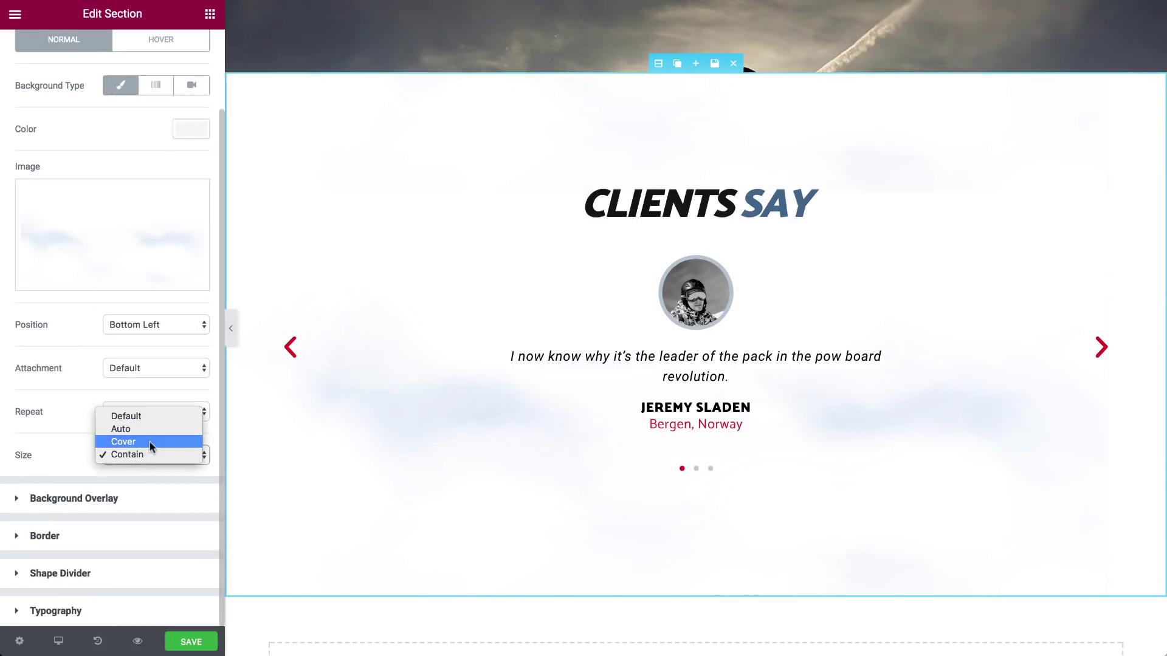
pyautogui.click(150, 443)
pyautogui.click(129, 410)
pyautogui.click(130, 422)
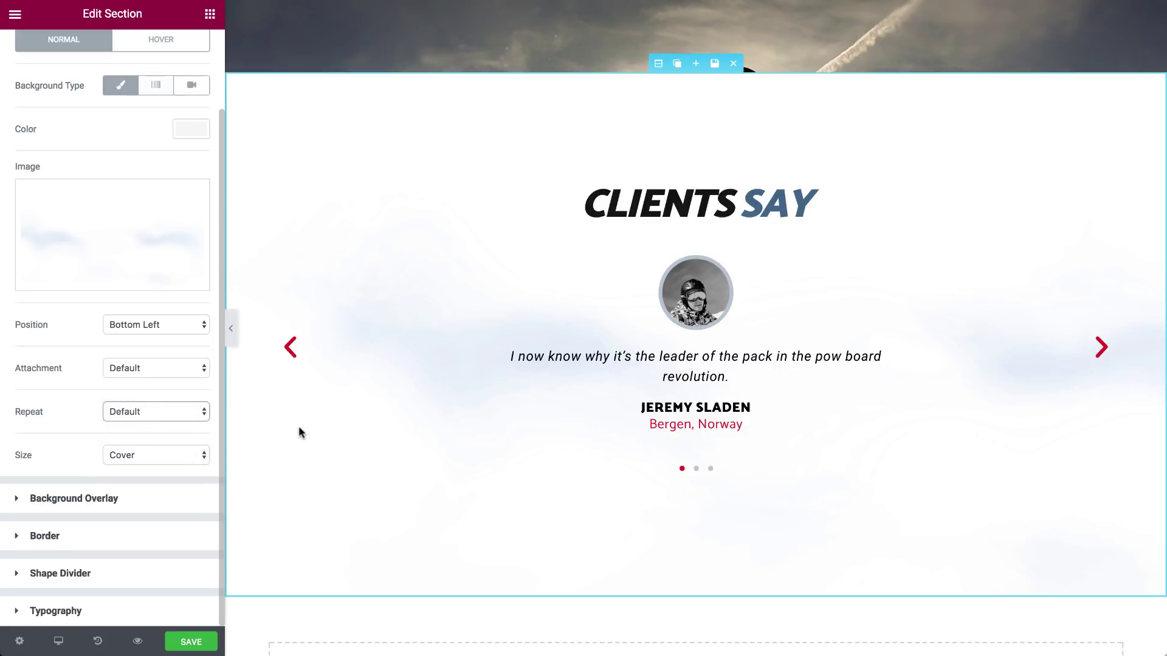
pyautogui.scroll(-1, 490, 437)
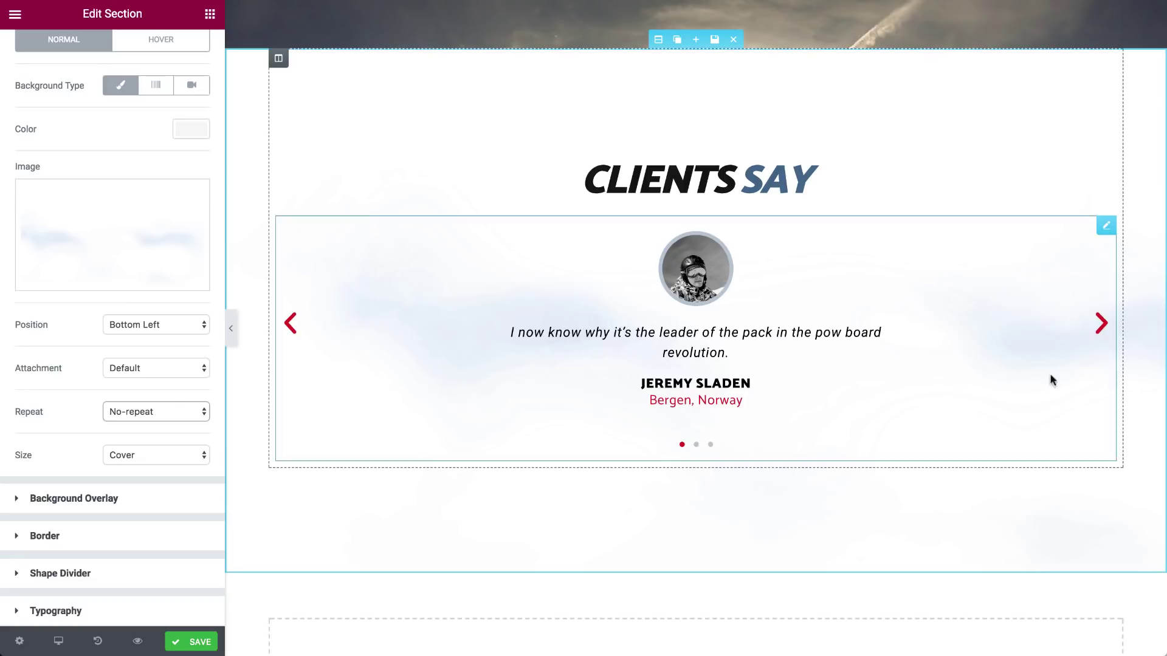
# Step: Cycle through the testimonial carousel slides, then return to the widget list
pyautogui.click(1106, 330)
pyautogui.click(1109, 330)
pyautogui.click(1110, 331)
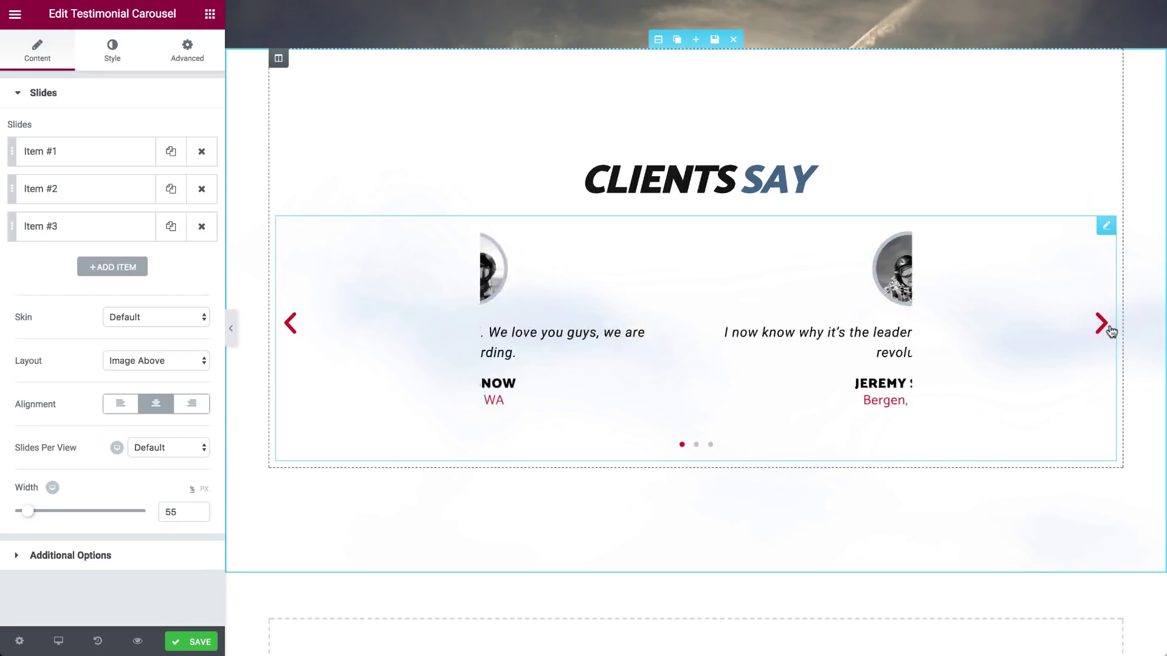
pyautogui.click(1109, 330)
pyautogui.click(1109, 330)
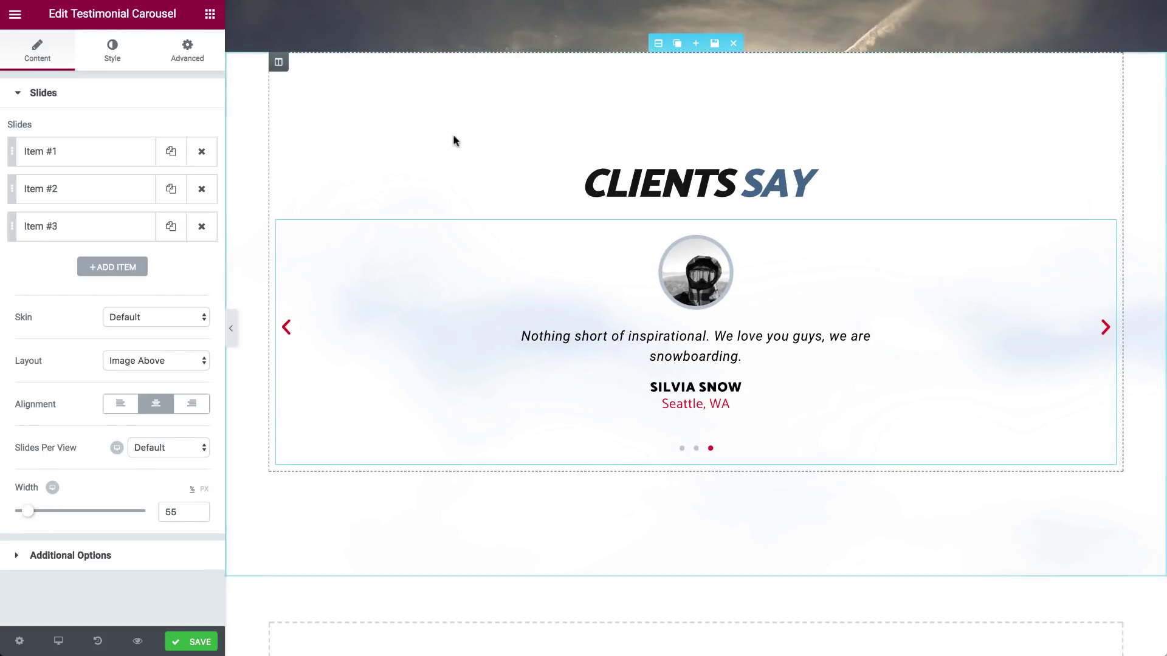
pyautogui.click(212, 16)
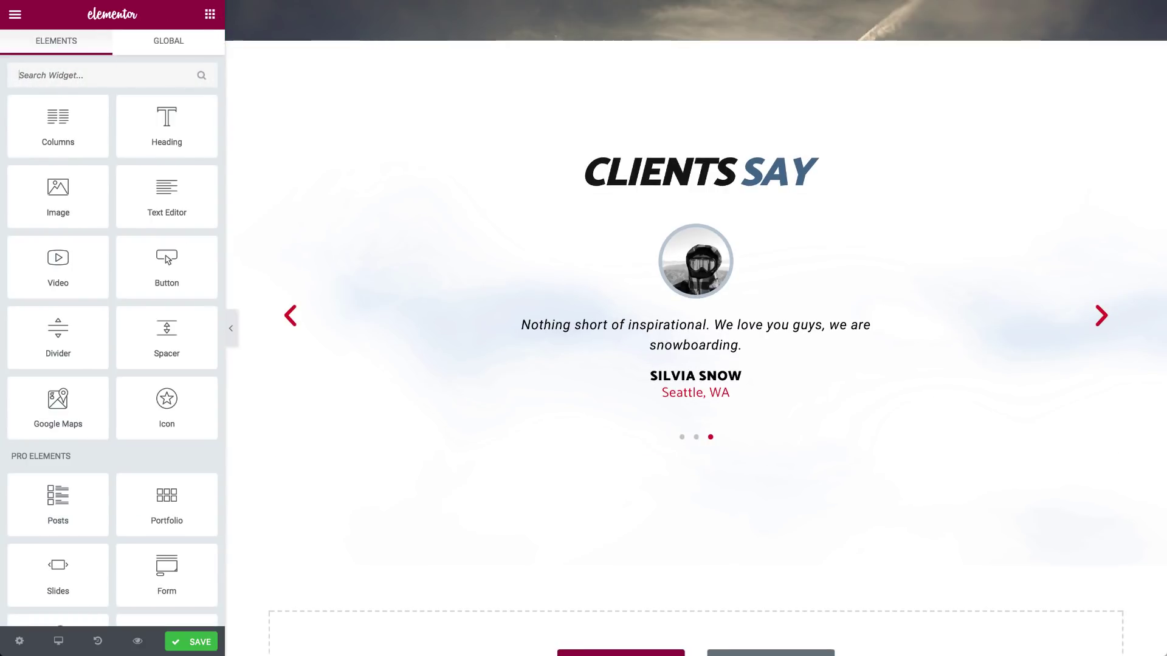
# Step: Add a three-column section below the testimonials with a classic #151515 background
pyautogui.scroll(-3, 562, 523)
pyautogui.click(596, 494)
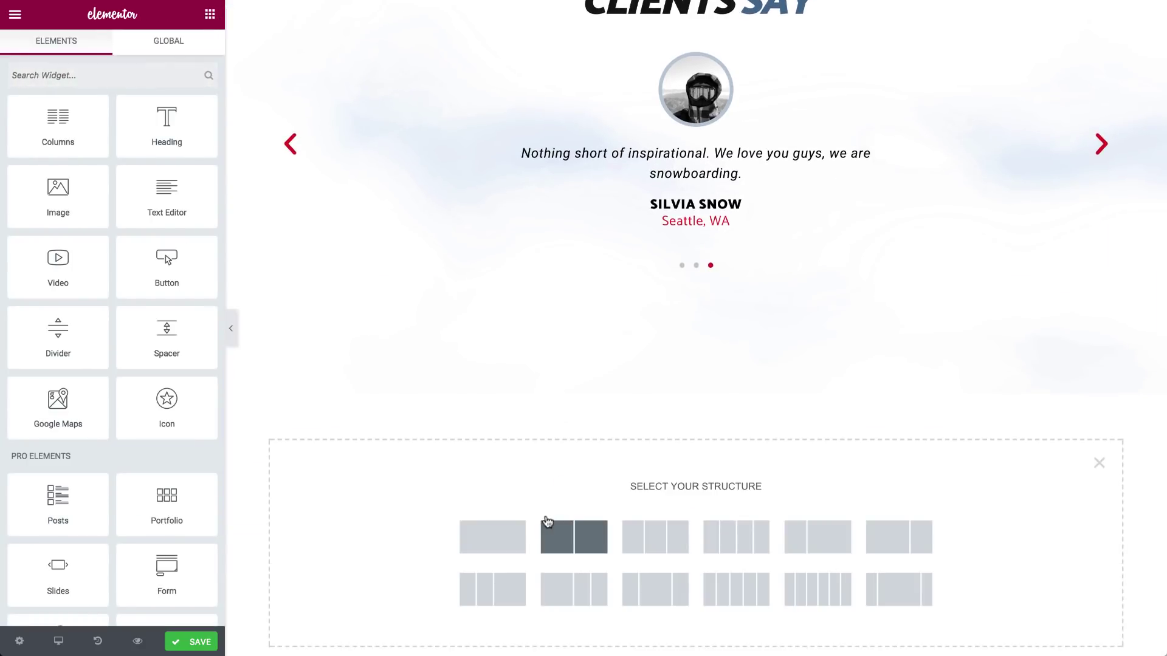
pyautogui.click(645, 545)
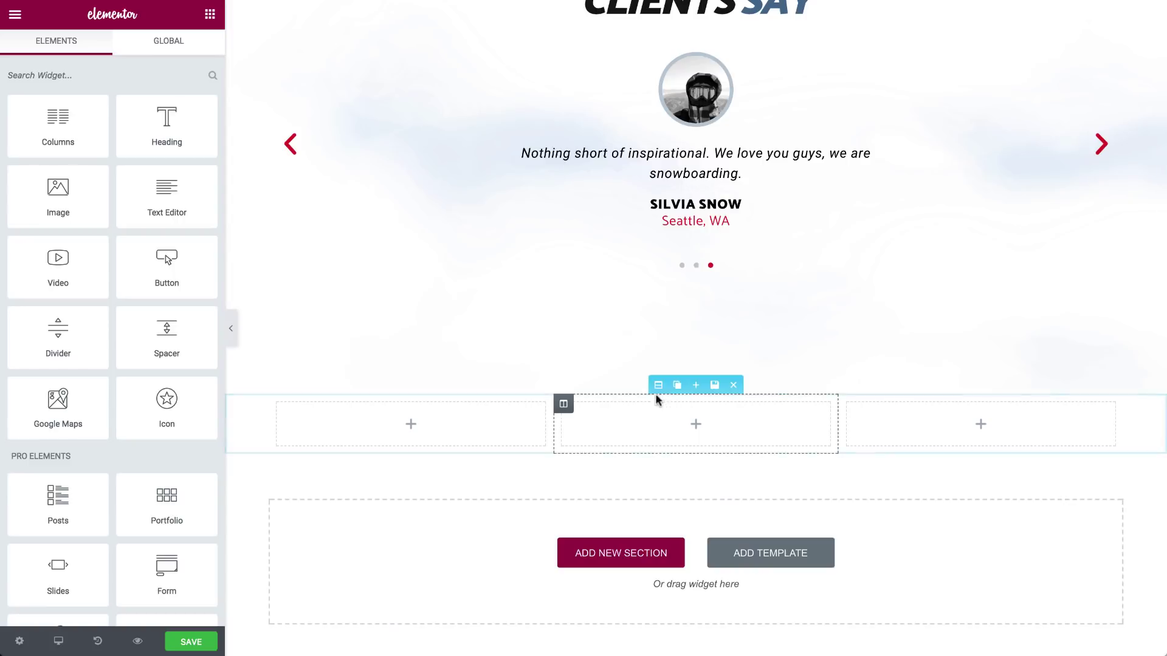
pyautogui.click(112, 51)
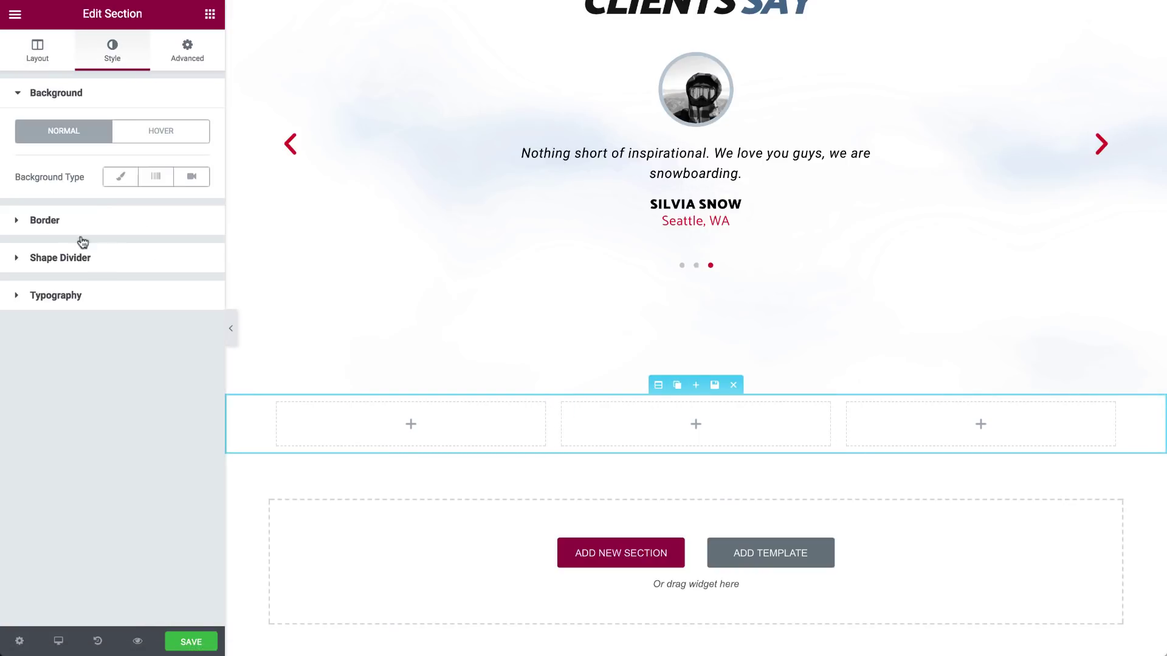
pyautogui.click(119, 180)
pyautogui.click(190, 222)
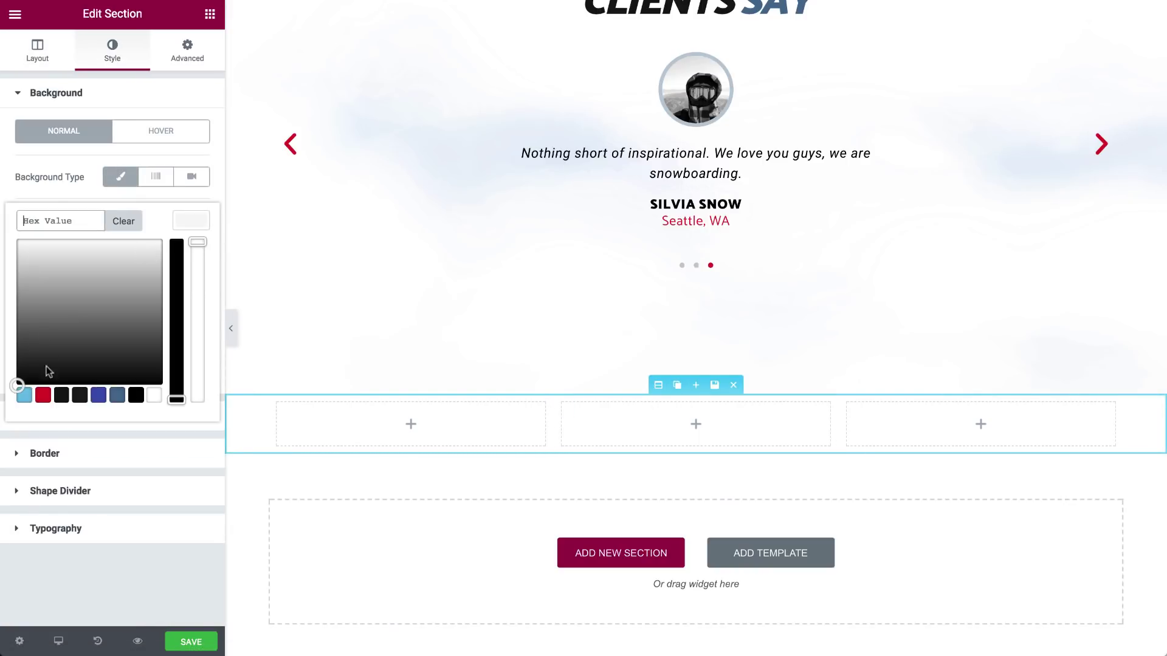
pyautogui.click(61, 395)
# Step: Give the section a 318 px minimum height and widen the first column, narrowing the middle
pyautogui.click(37, 52)
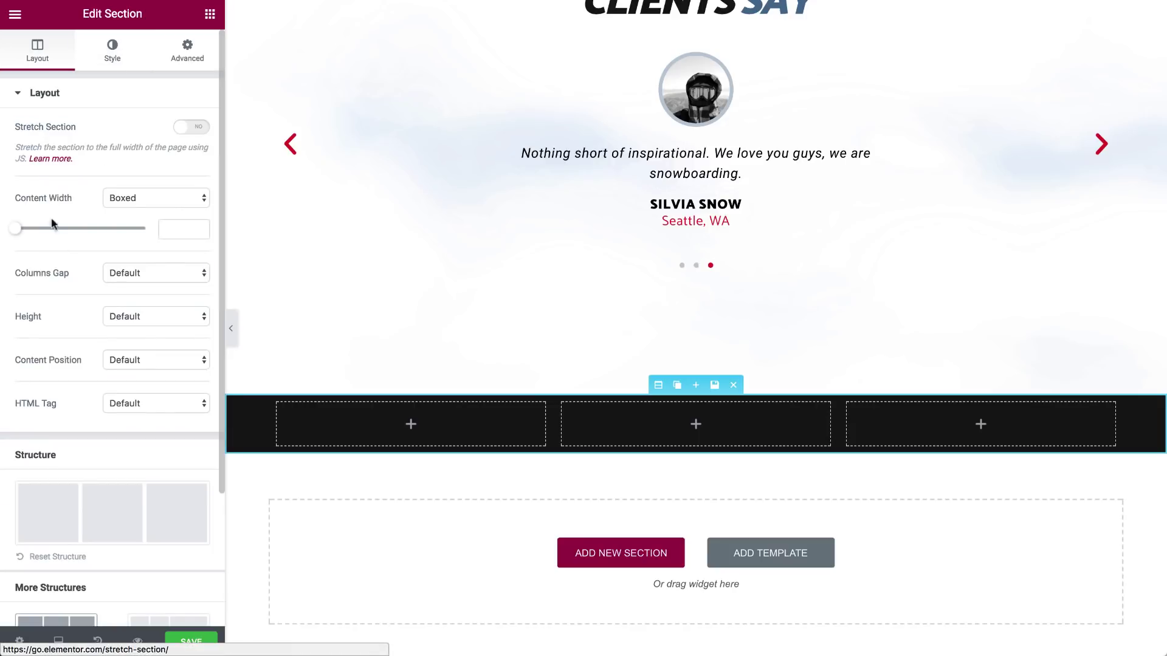
pyautogui.click(134, 342)
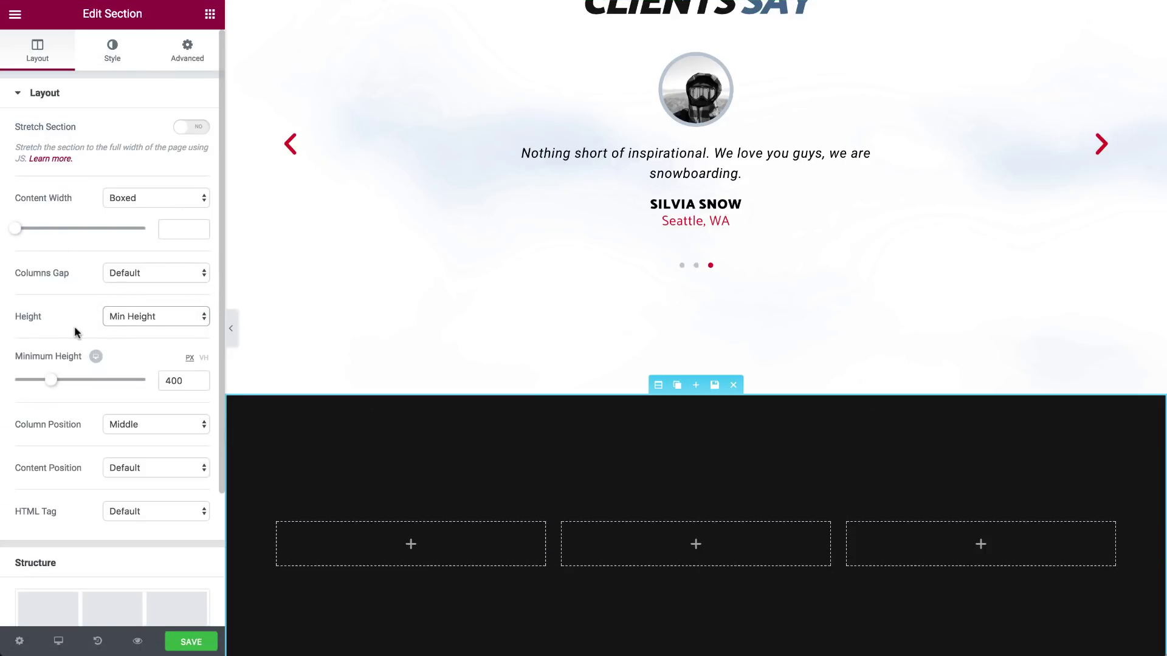
pyautogui.moveTo(58, 376); pyautogui.dragTo(44, 380)
pyautogui.scroll(-3, 464, 464)
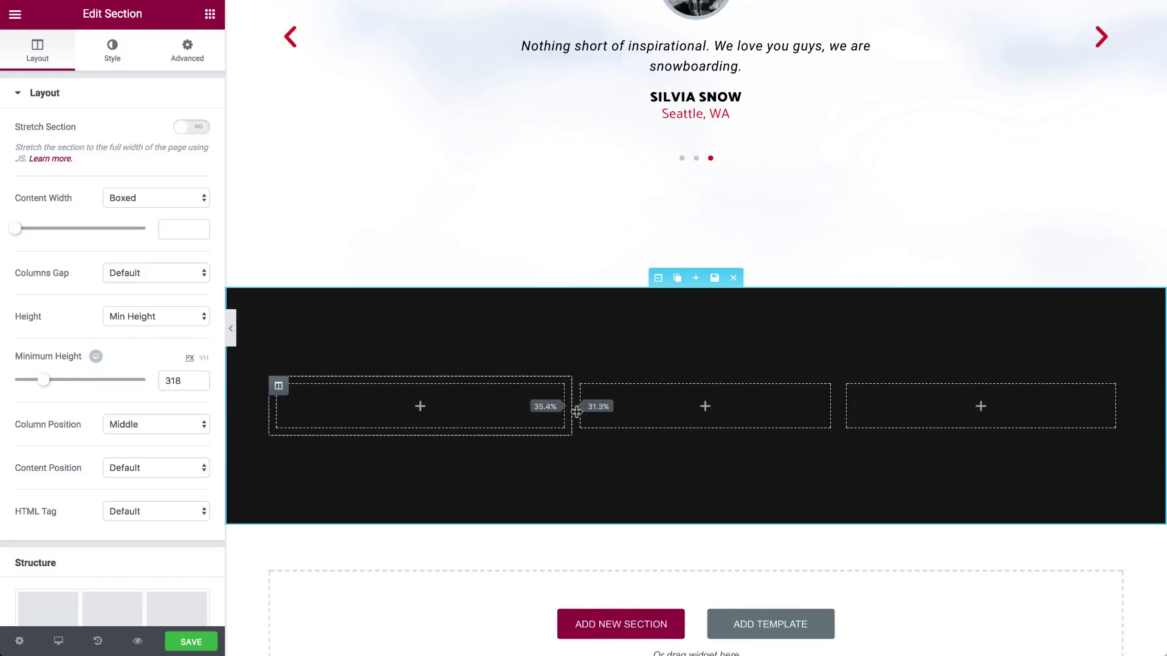
pyautogui.moveTo(684, 413); pyautogui.dragTo(718, 414)
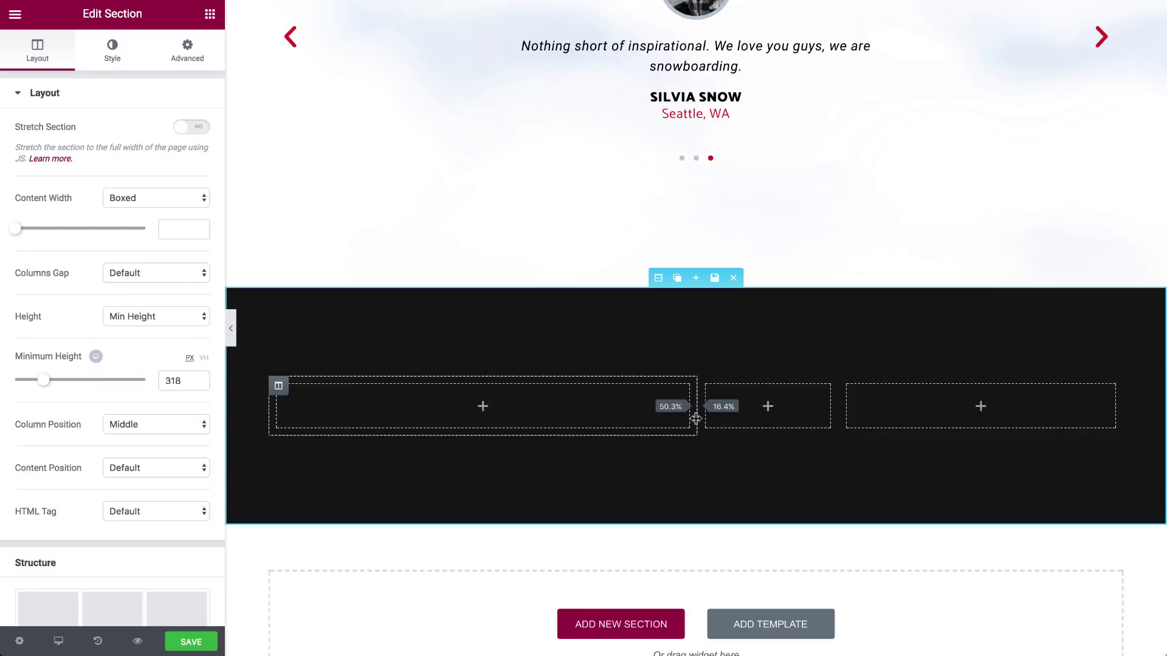
pyautogui.scroll(-2, 564, 418)
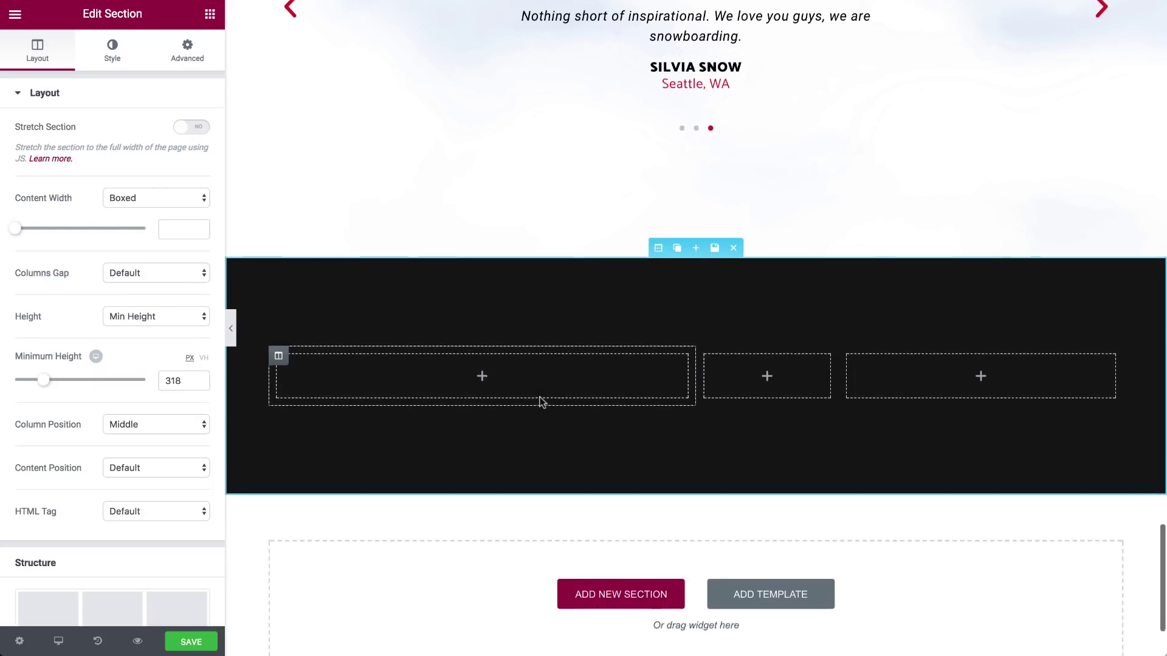
# Step: Place a Form widget in the first column and Social Icons in the third
pyautogui.click(209, 13)
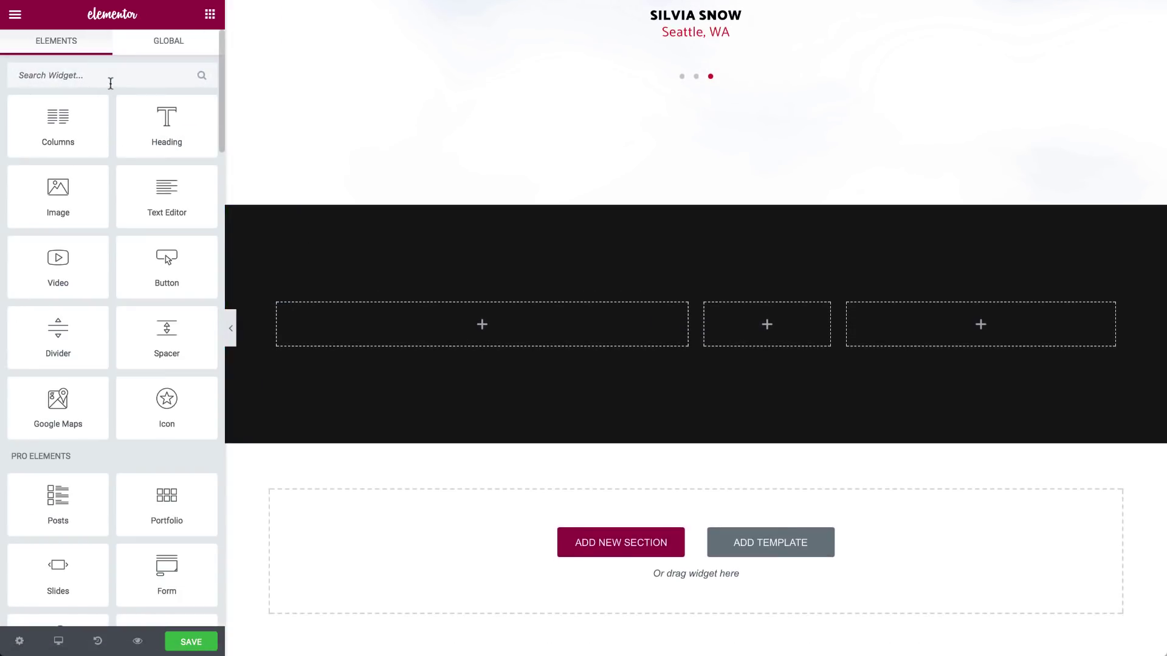
pyautogui.write('form')
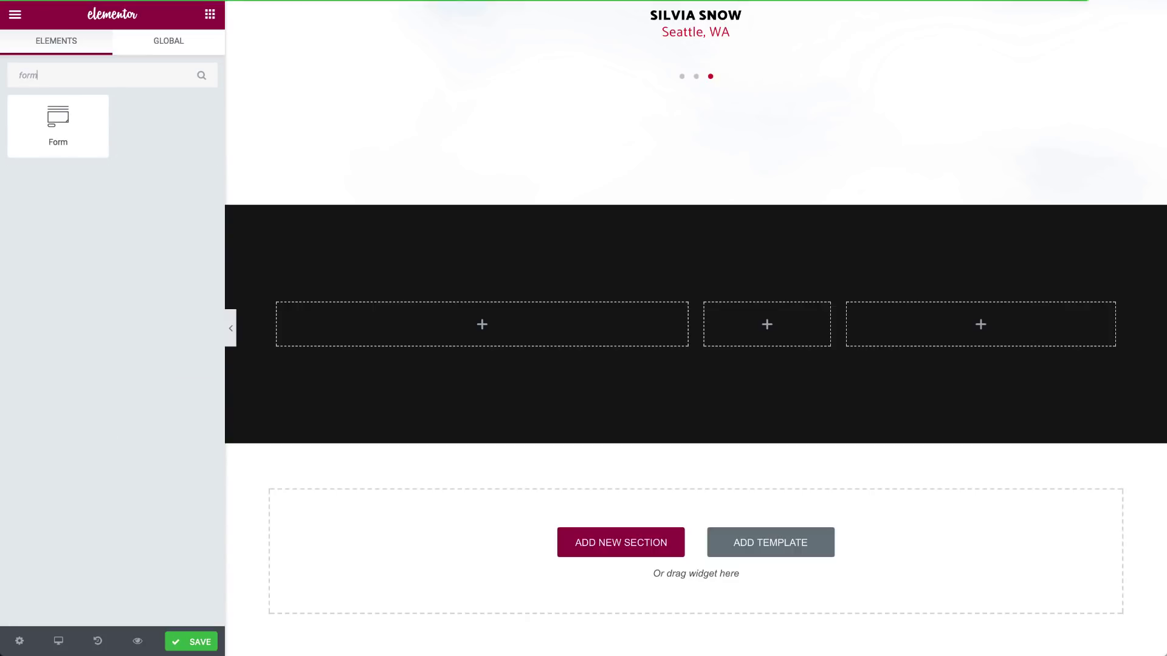
pyautogui.moveTo(58, 124); pyautogui.dragTo(404, 316)
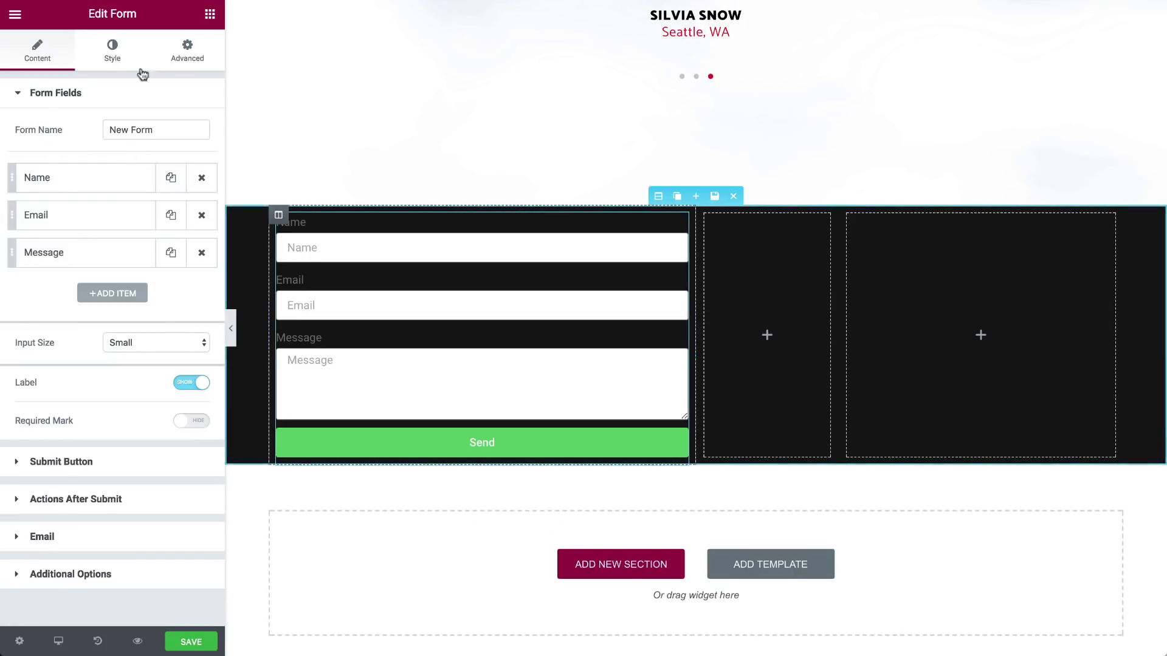
pyautogui.click(209, 15)
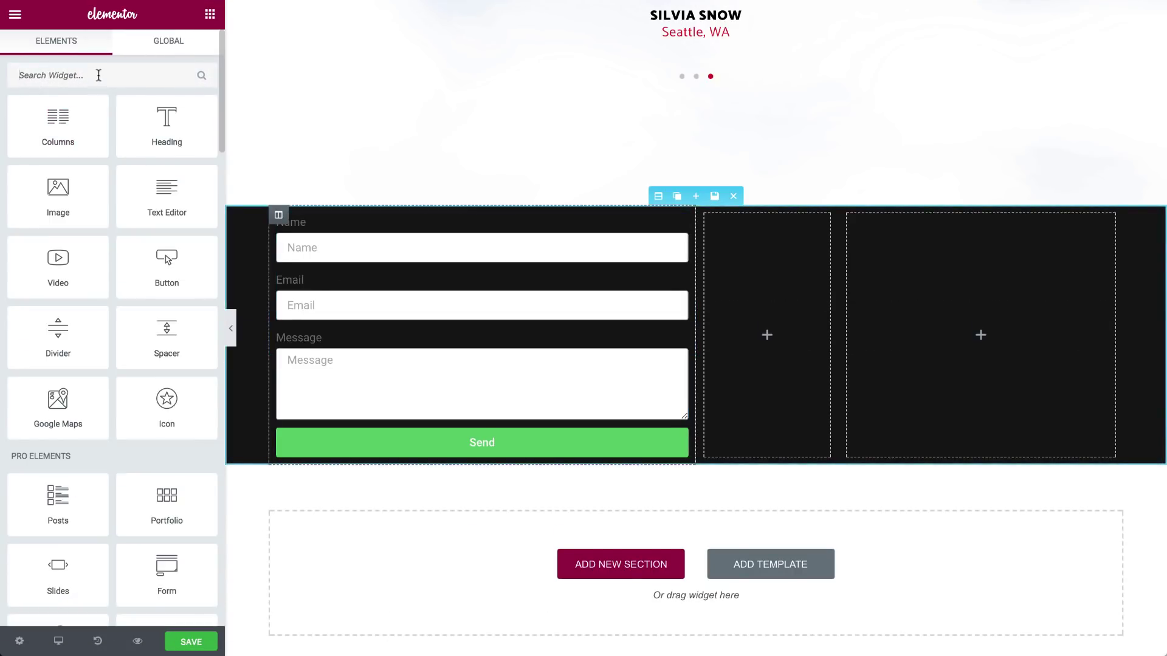
pyautogui.write('soc')
pyautogui.press('BackSpace')
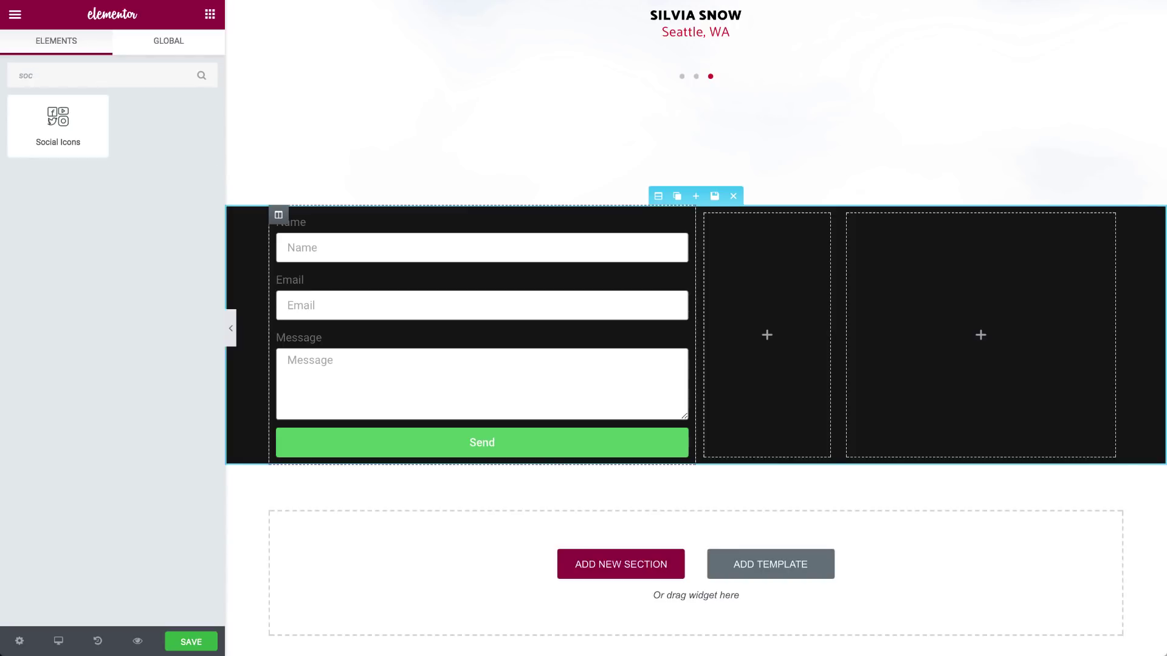
pyautogui.moveTo(45, 121); pyautogui.dragTo(948, 358)
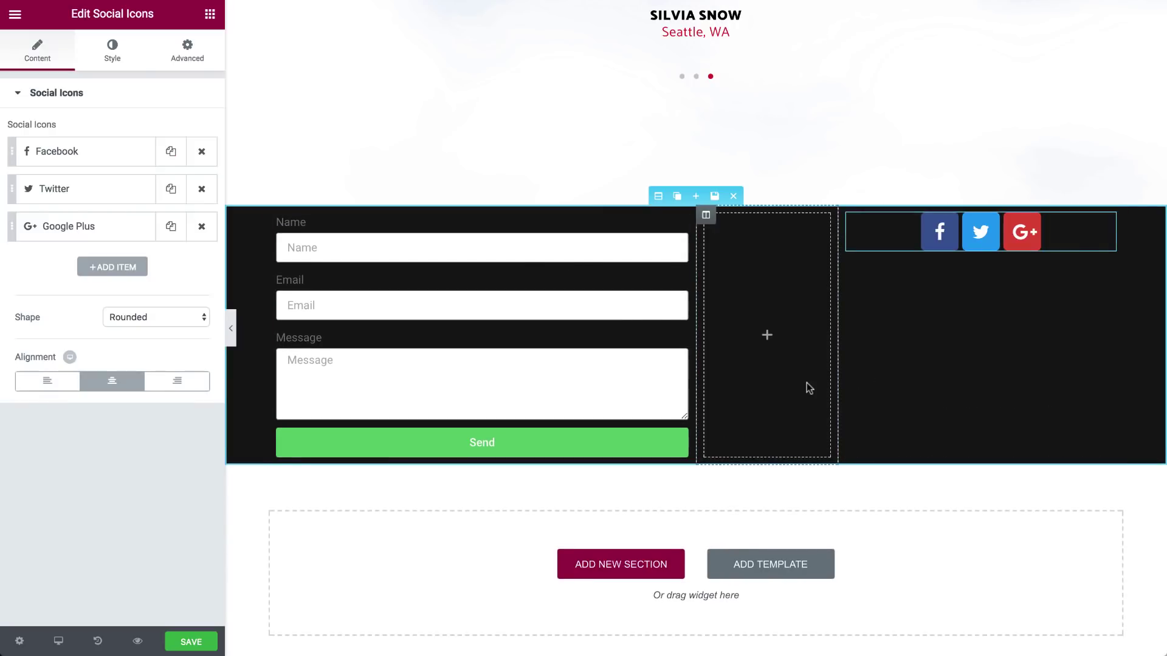
# Step: Set the section's content position to Middle
pyautogui.click(664, 197)
pyautogui.scroll(-1, 143, 456)
pyautogui.click(152, 443)
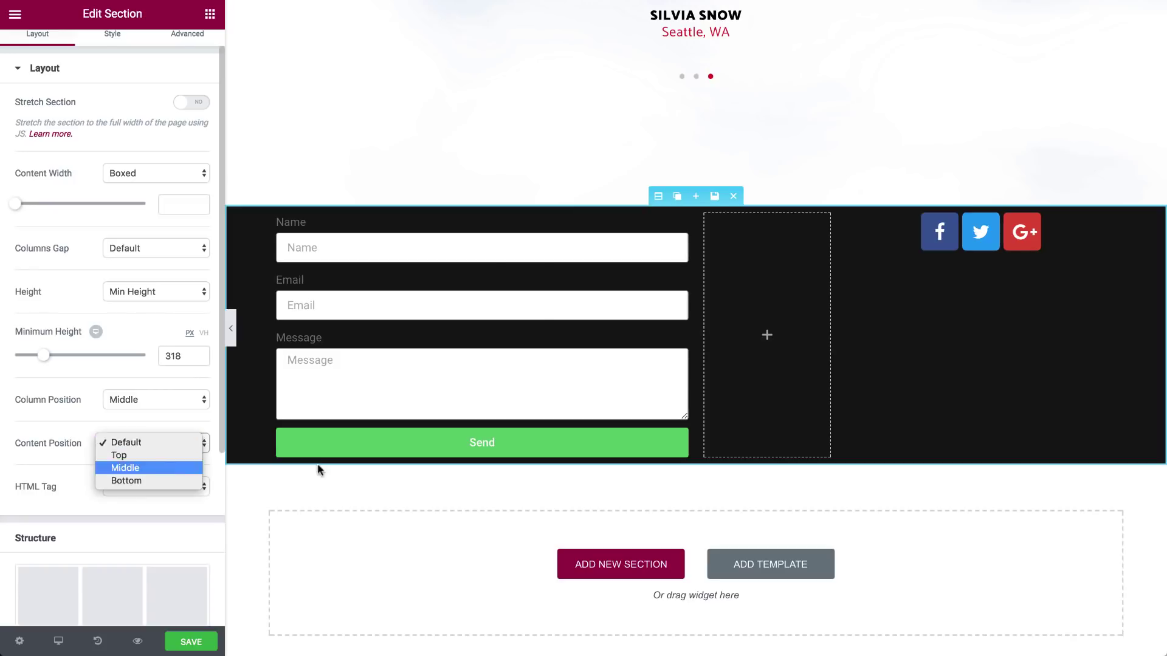
pyautogui.click(130, 466)
# Step: Delete the Name and Message fields, replace the Email placeholder, and make the email field 66% wide
pyautogui.click(276, 214)
pyautogui.click(202, 177)
pyautogui.click(202, 215)
pyautogui.click(81, 182)
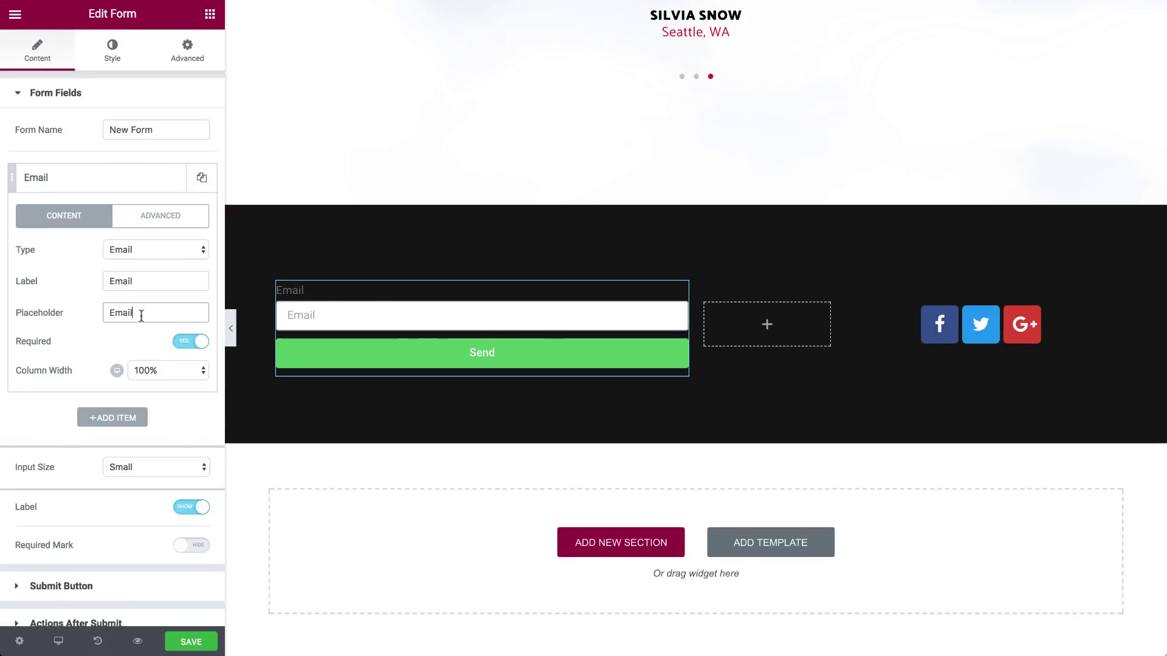
pyautogui.doubleClick(138, 312)
pyautogui.write('Sign up for special deals')
pyautogui.click(158, 370)
pyautogui.click(144, 331)
pyautogui.click(61, 177)
# Step: Make inputs Large with labels off, and the Send button 33% wide and Large
pyautogui.click(156, 265)
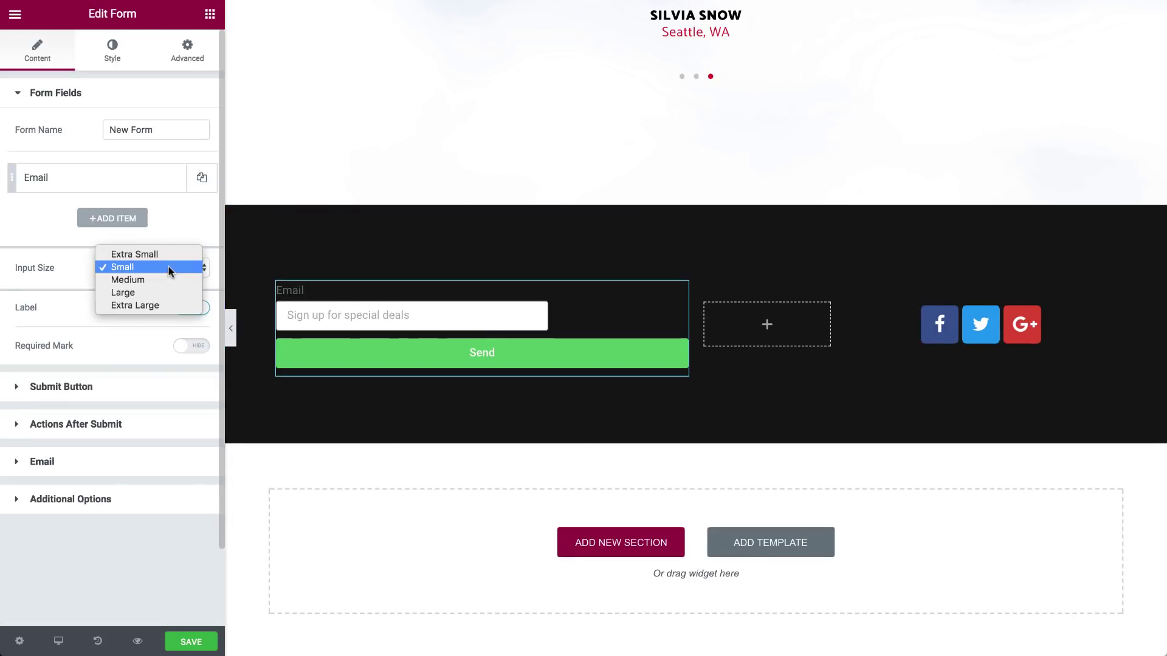
pyautogui.click(131, 291)
pyautogui.click(192, 302)
pyautogui.click(61, 381)
pyautogui.click(168, 254)
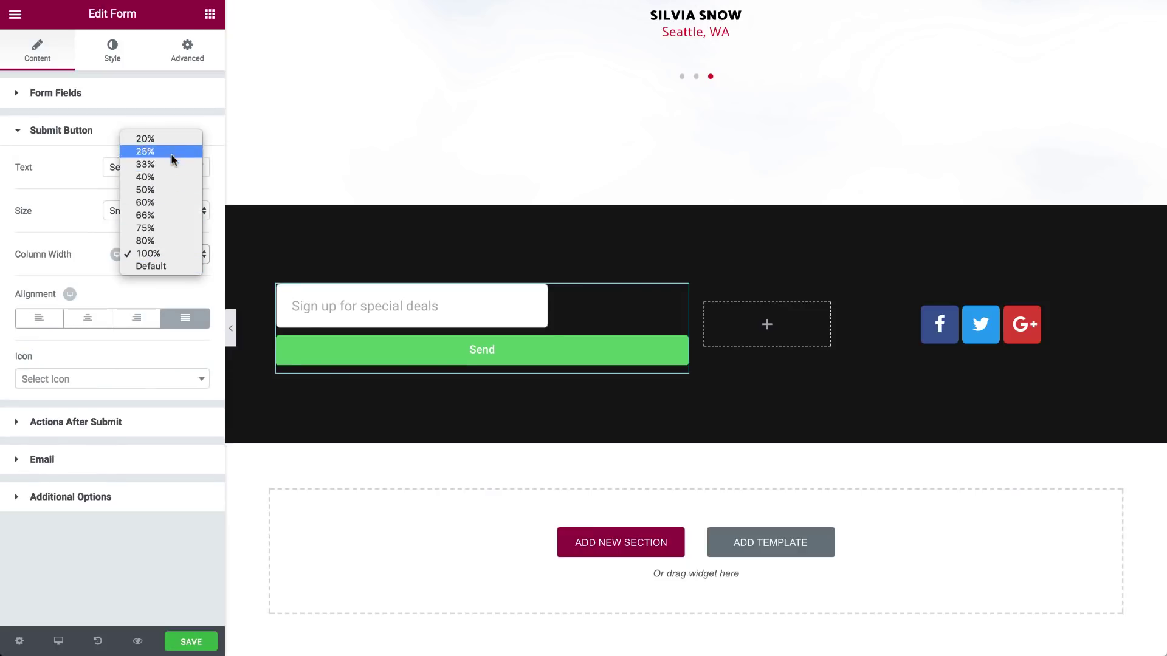
pyautogui.click(149, 165)
pyautogui.click(156, 211)
pyautogui.click(149, 236)
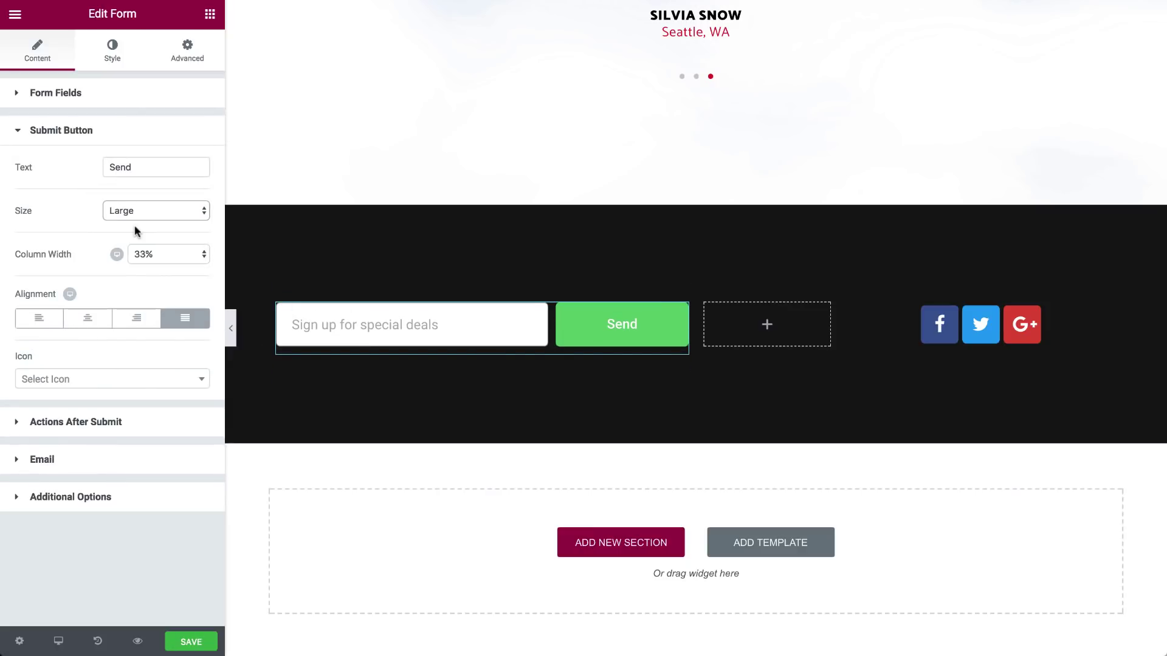
# Step: Give the form fields a darker translucent background and a border width of 0
pyautogui.click(112, 50)
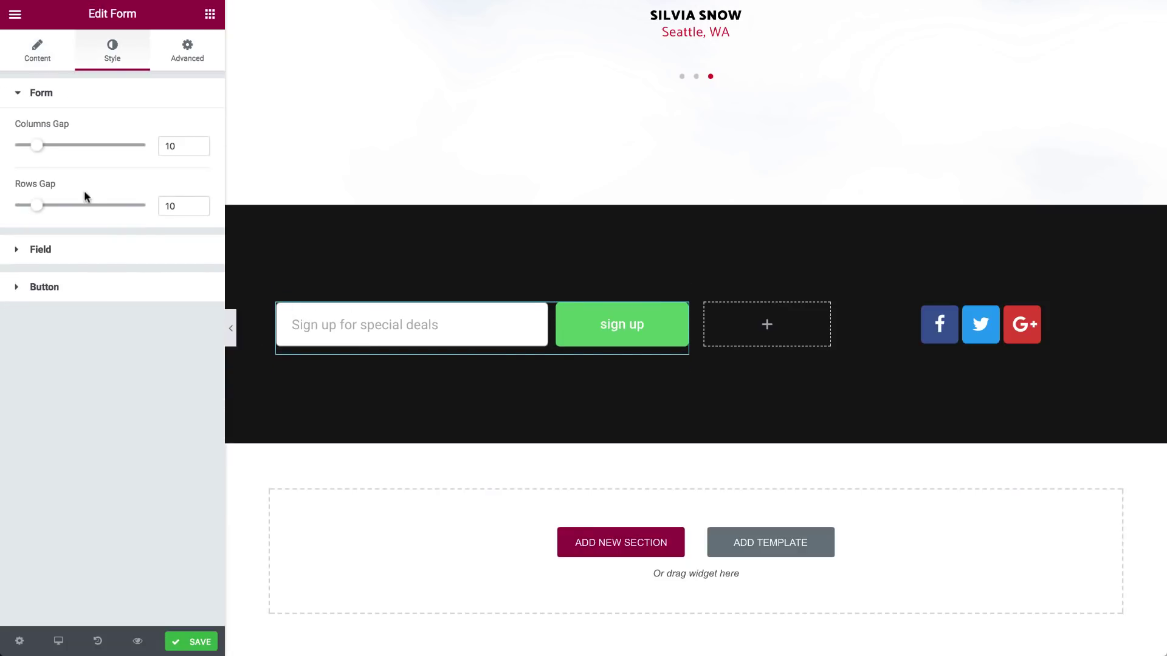
pyautogui.click(85, 263)
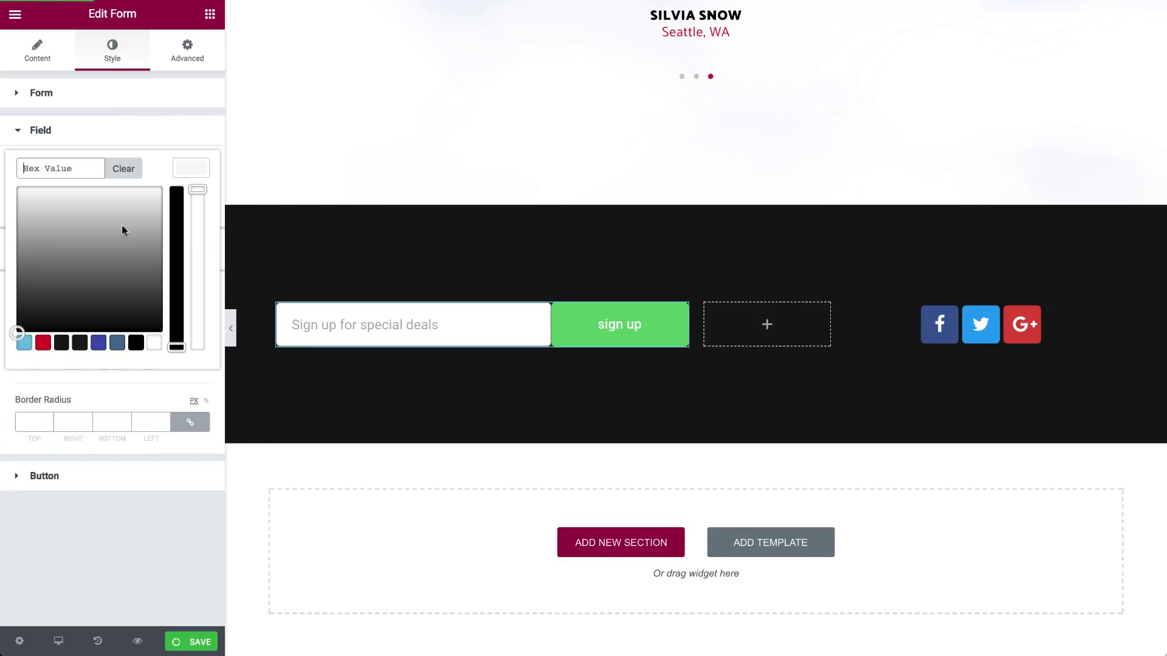
pyautogui.click(190, 247)
pyautogui.moveTo(197, 270); pyautogui.dragTo(194, 402)
pyautogui.click(106, 312)
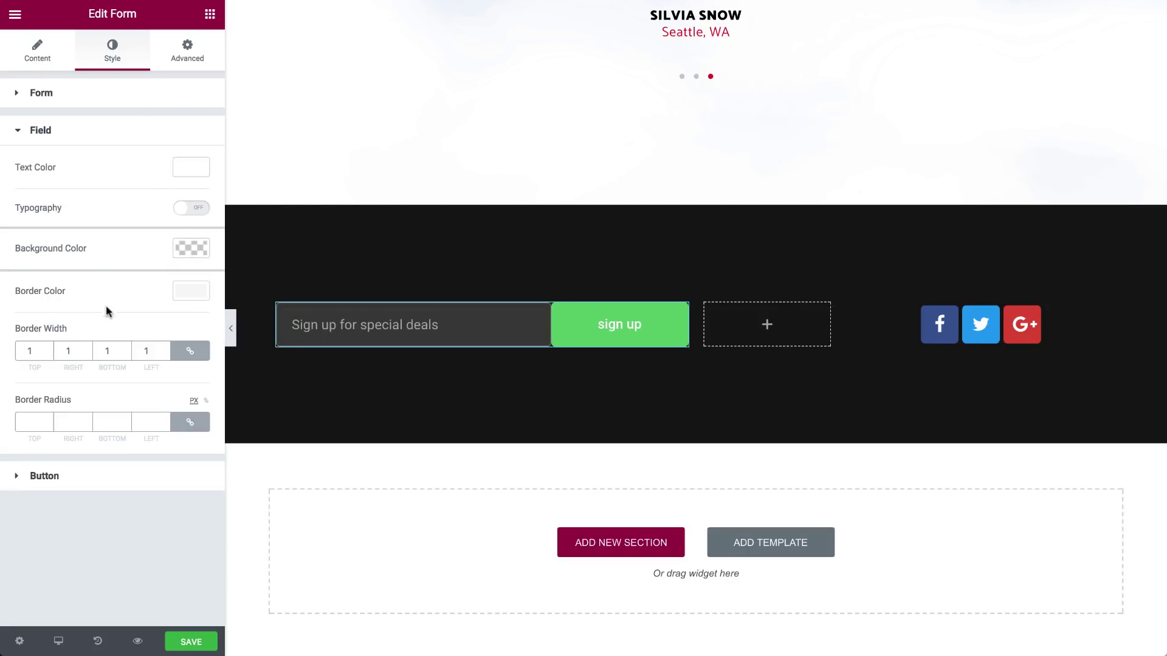
pyautogui.doubleClick(35, 351)
pyautogui.write('0')
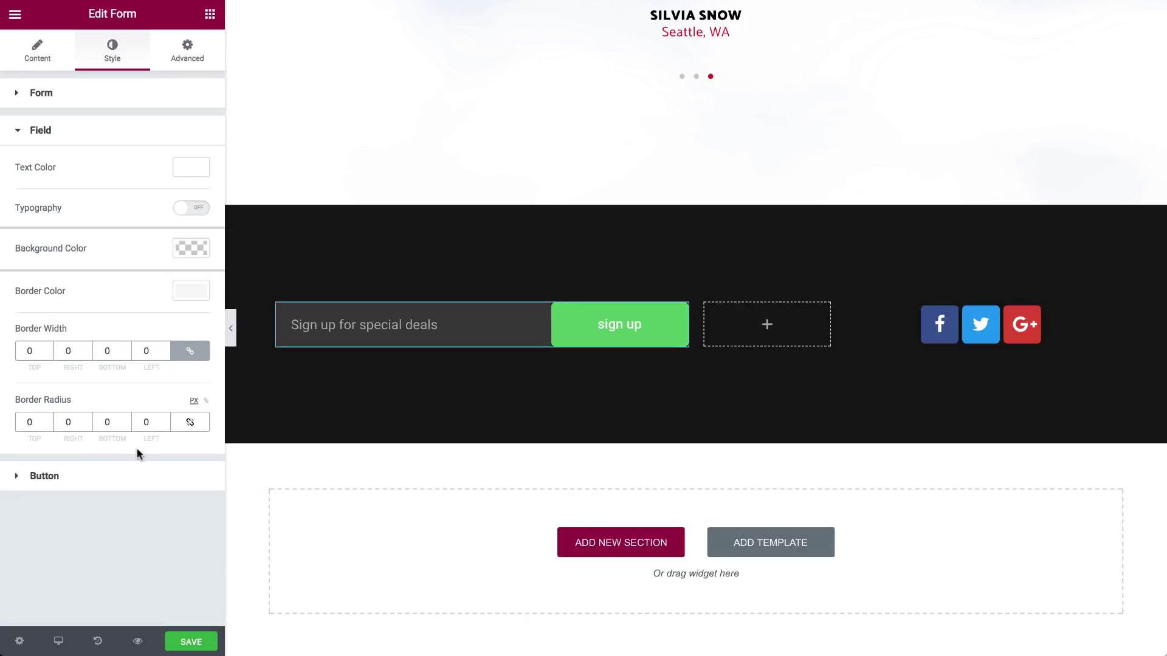
pyautogui.click(230, 328)
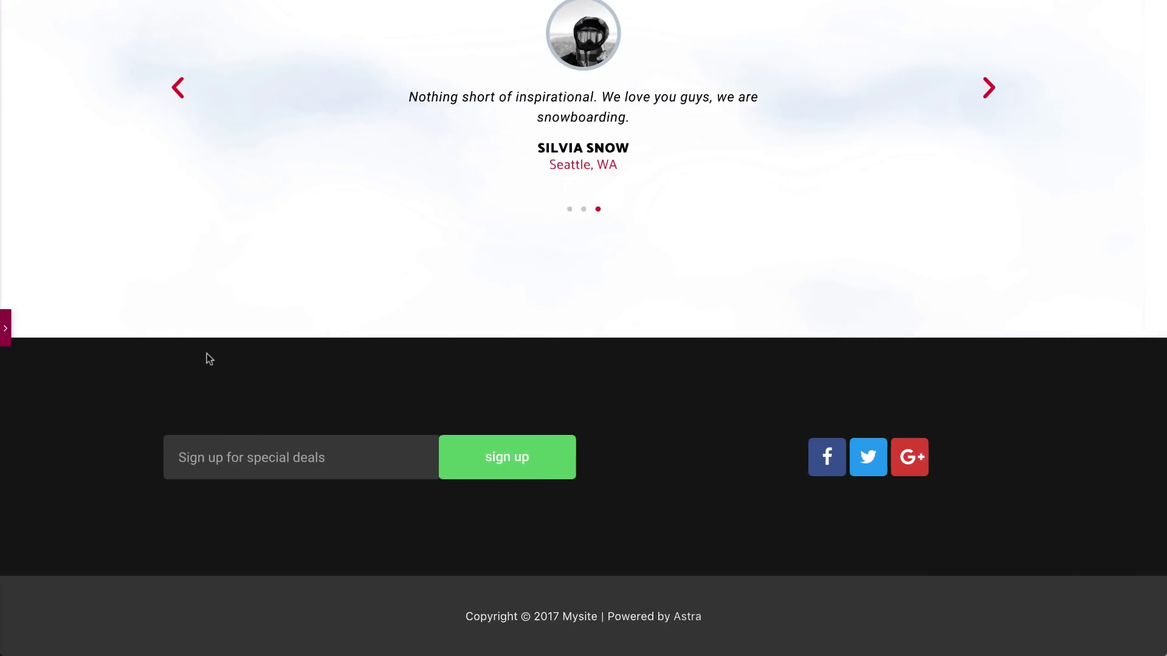
pyautogui.click(5, 328)
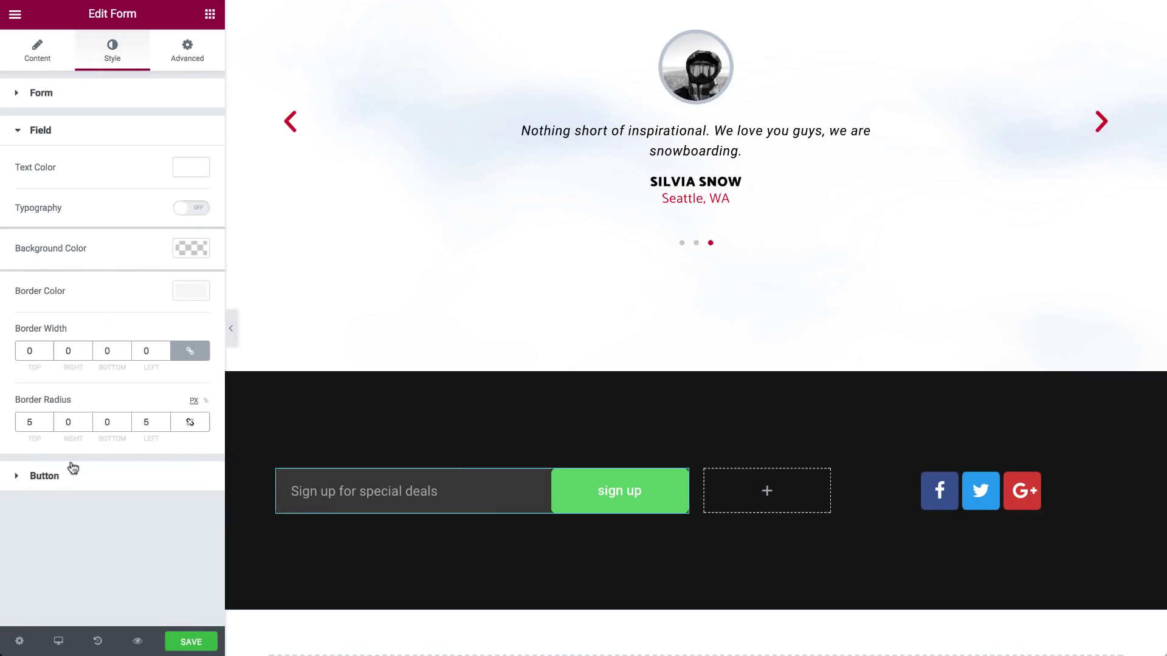
# Step: Set the field typography to Catamaran, weight 500, size 18
pyautogui.click(192, 208)
pyautogui.scroll(-2, 17, 155)
pyautogui.moveTo(26, 156); pyautogui.dragTo(25, 157)
pyautogui.click(156, 197)
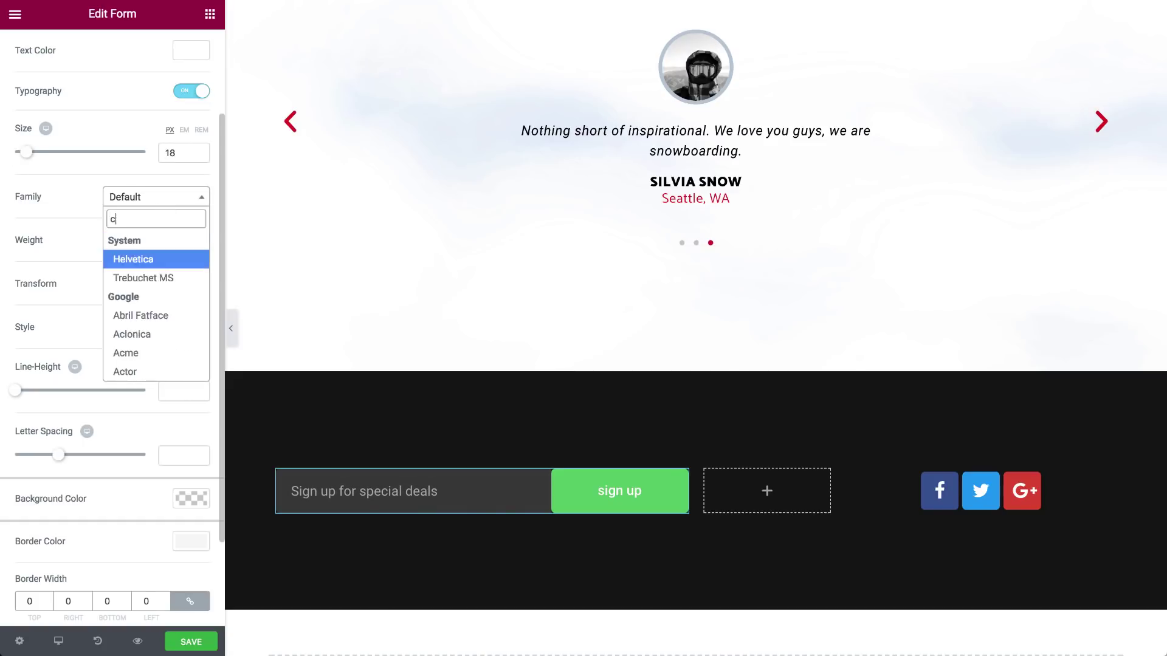
pyautogui.write('catama')
pyautogui.click(146, 258)
pyautogui.click(141, 238)
pyautogui.click(134, 182)
pyautogui.scroll(-1, 128, 375)
pyautogui.moveTo(58, 388); pyautogui.dragTo(65, 389)
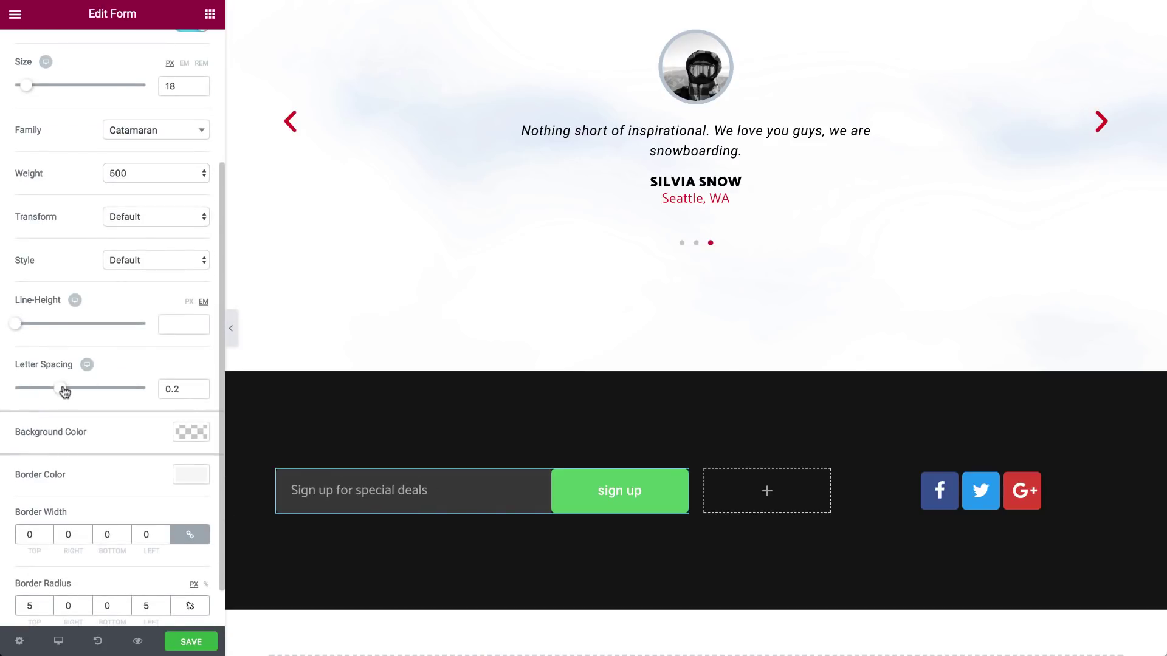
pyautogui.scroll(-1, 69, 391)
# Step: Make the sign-up button background red
pyautogui.click(44, 606)
pyautogui.click(191, 252)
pyautogui.click(122, 286)
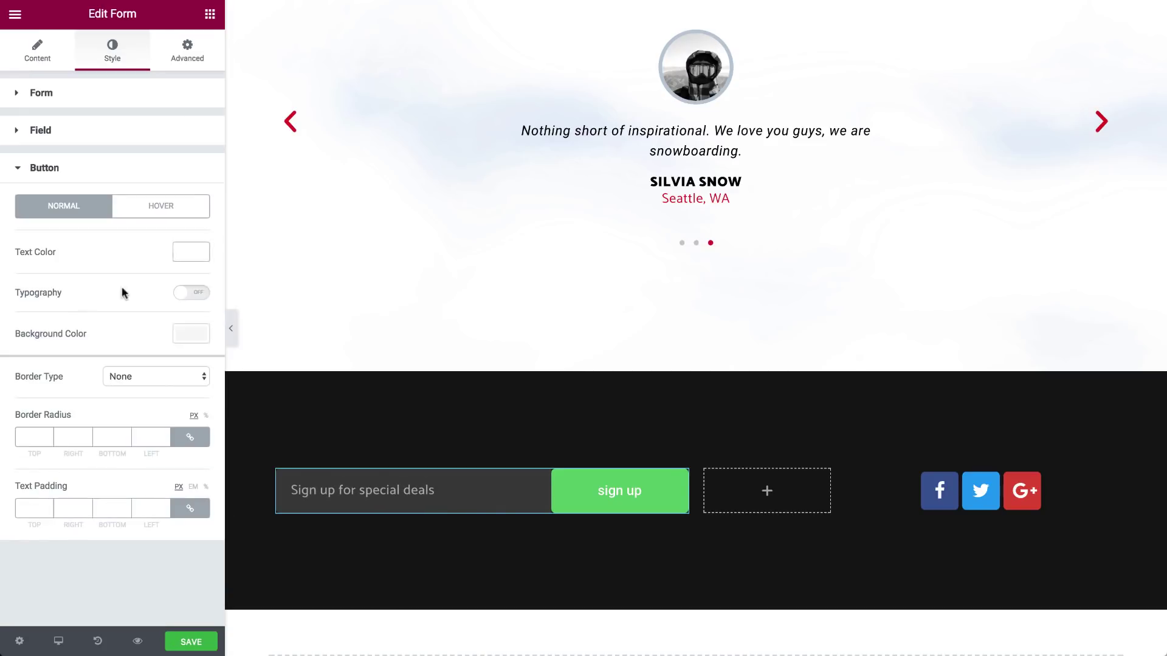
pyautogui.click(191, 332)
pyautogui.click(43, 508)
# Step: Set the button typography to Catamaran 600, size 18, uppercase and italic
pyautogui.click(191, 292)
pyautogui.scroll(-2, 92, 331)
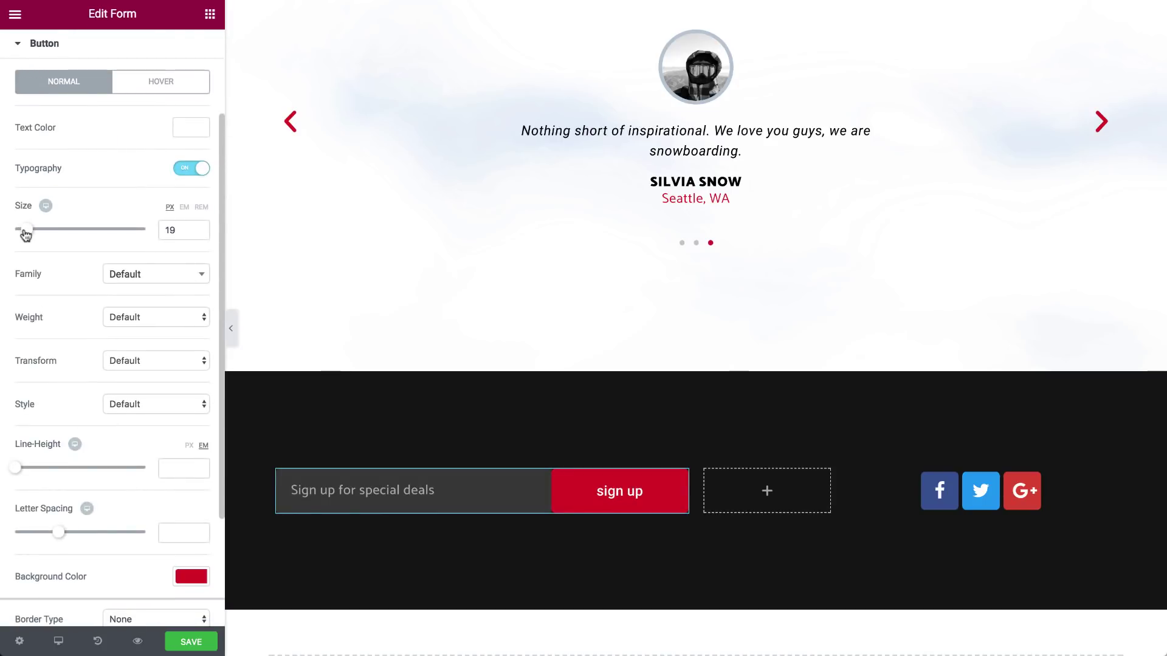
pyautogui.moveTo(25, 235); pyautogui.dragTo(24, 235)
pyautogui.click(117, 274)
pyautogui.write('cata')
pyautogui.click(135, 336)
pyautogui.click(156, 317)
pyautogui.click(143, 279)
pyautogui.scroll(-1, 136, 334)
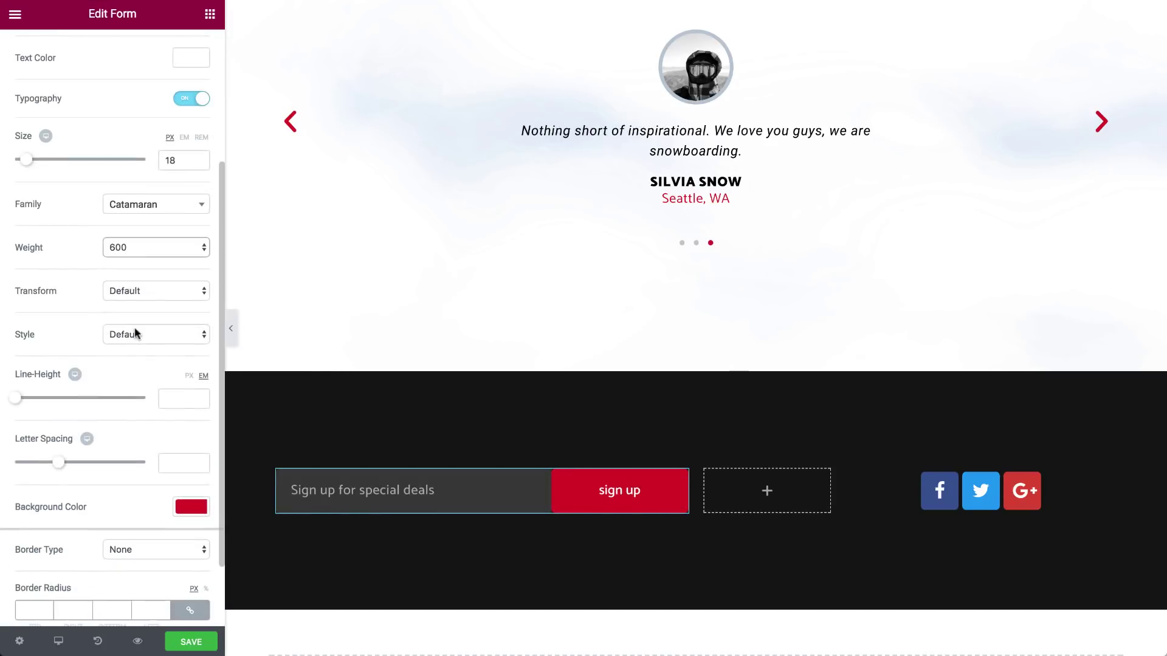
pyautogui.click(156, 290)
pyautogui.click(135, 304)
pyautogui.click(135, 333)
pyautogui.click(135, 360)
# Step: Round the button's right corners with radius 0/4/4/0 and add a Grow hover animation
pyautogui.scroll(-1, 112, 371)
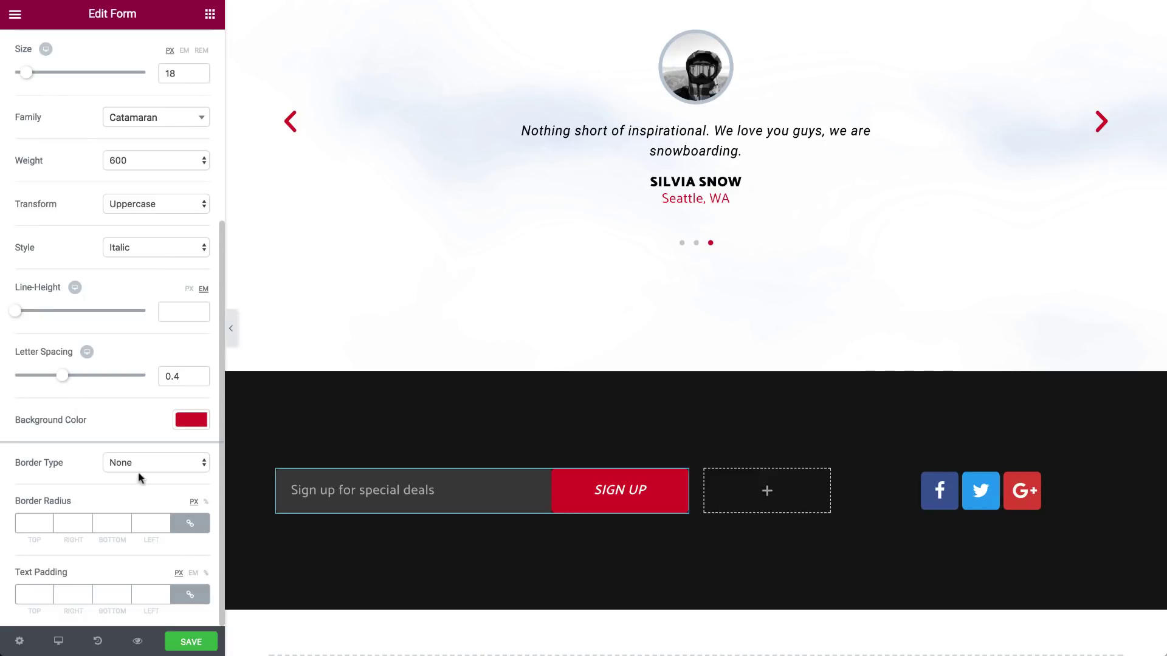
pyautogui.click(36, 526)
pyautogui.write('0')
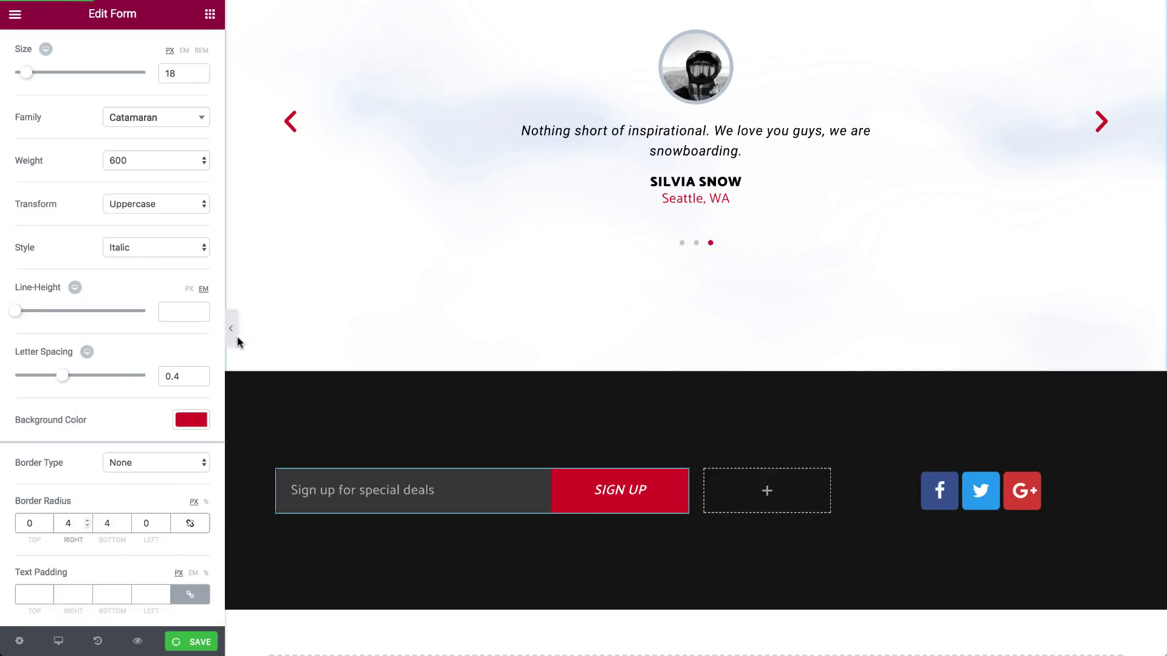
pyautogui.click(234, 332)
pyautogui.click(5, 331)
pyautogui.scroll(1, 86, 249)
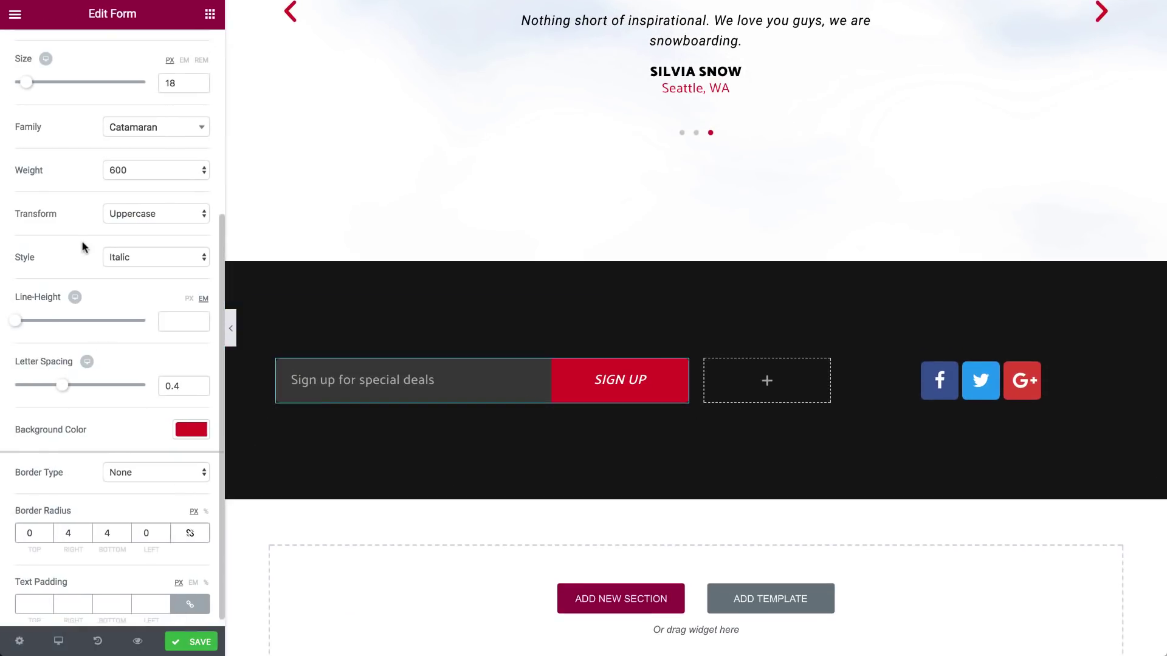
pyautogui.click(161, 206)
pyautogui.click(112, 356)
pyautogui.click(104, 401)
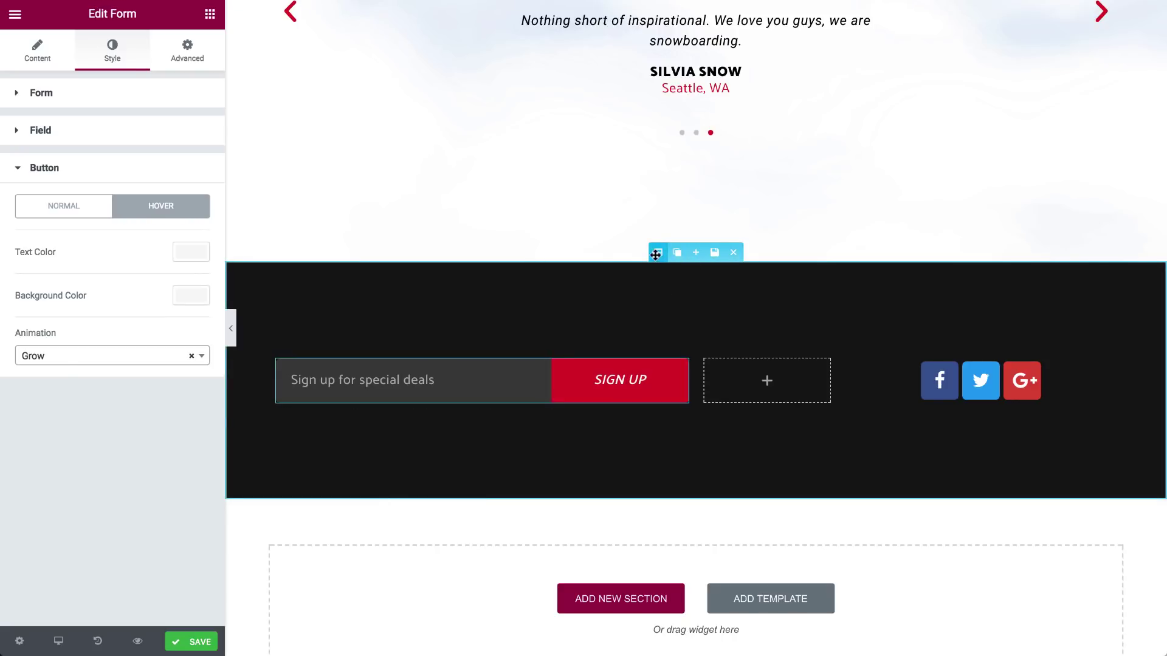
# Step: Add a classic background overlay to the signup section using the mountain image 8522.png
pyautogui.click(655, 255)
pyautogui.click(112, 55)
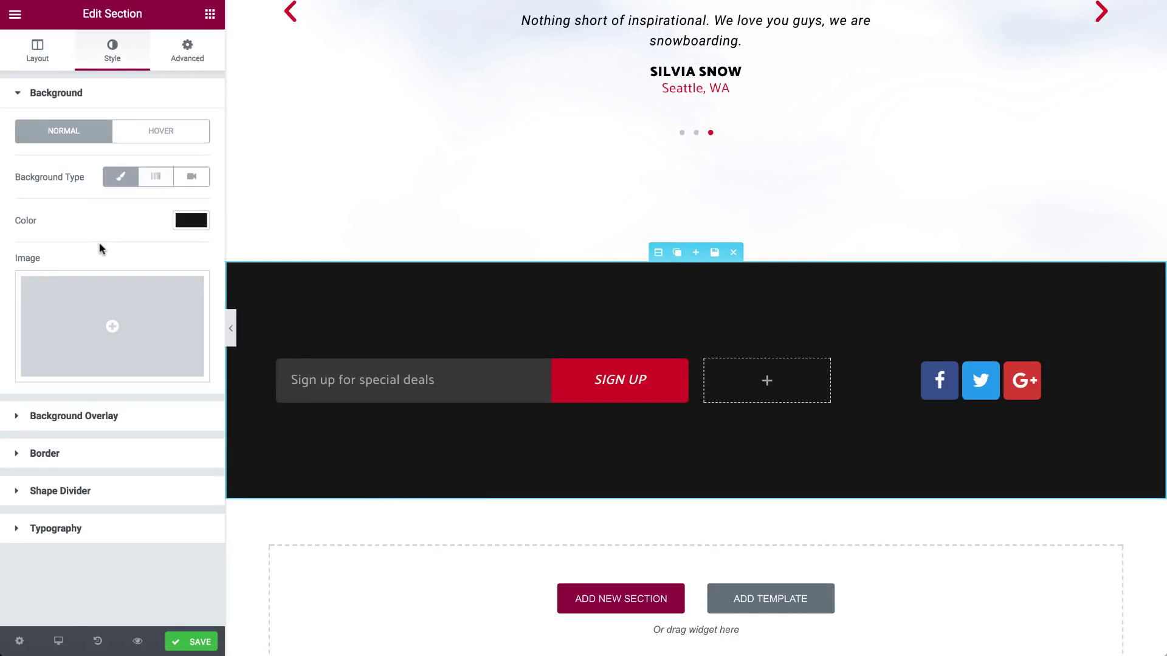
pyautogui.click(63, 416)
pyautogui.click(129, 217)
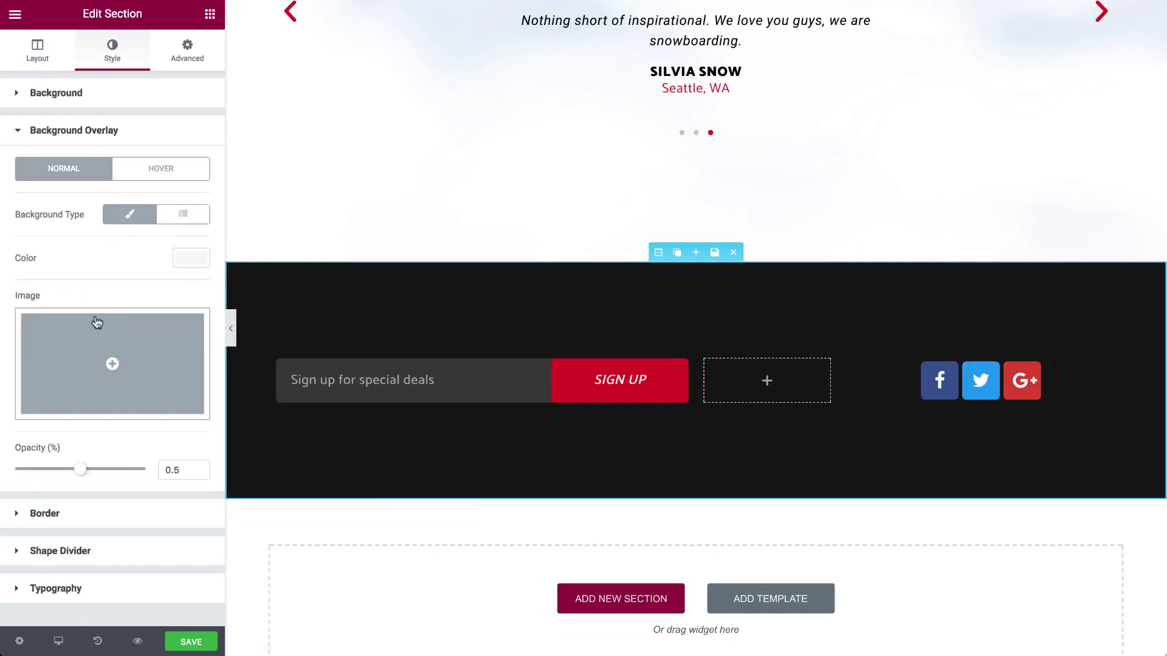
pyautogui.click(56, 344)
pyautogui.click(348, 261)
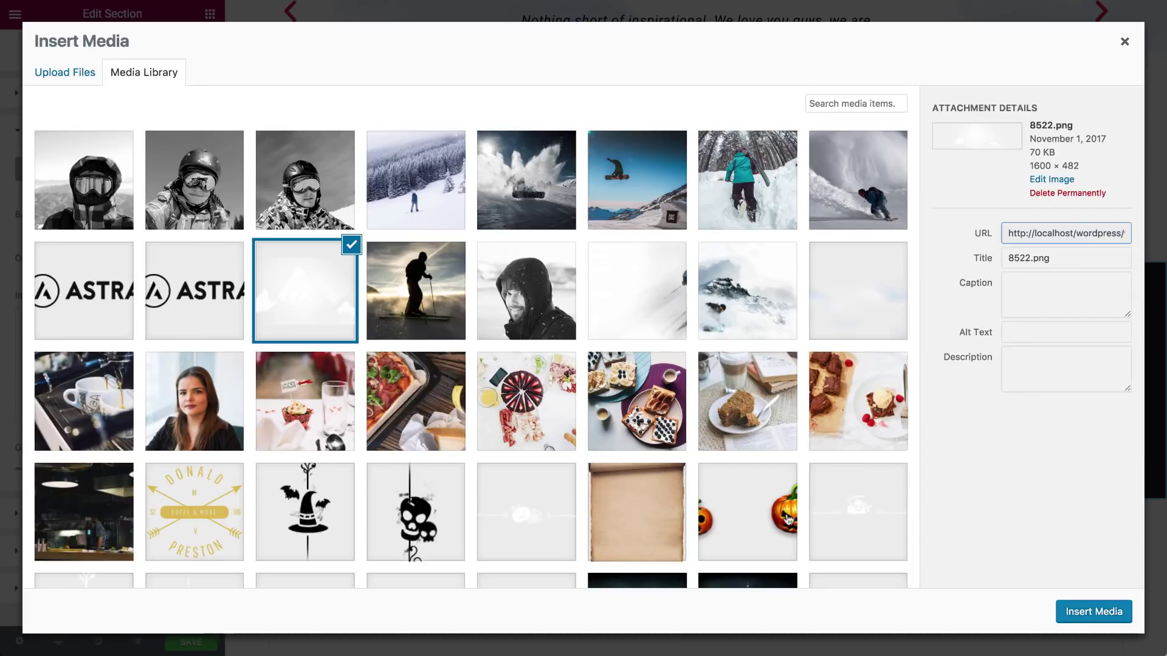
pyautogui.click(1082, 610)
# Step: Set the overlay to Cover size and Center Right position, and lower its opacity to 0.11
pyautogui.scroll(-2, 357, 486)
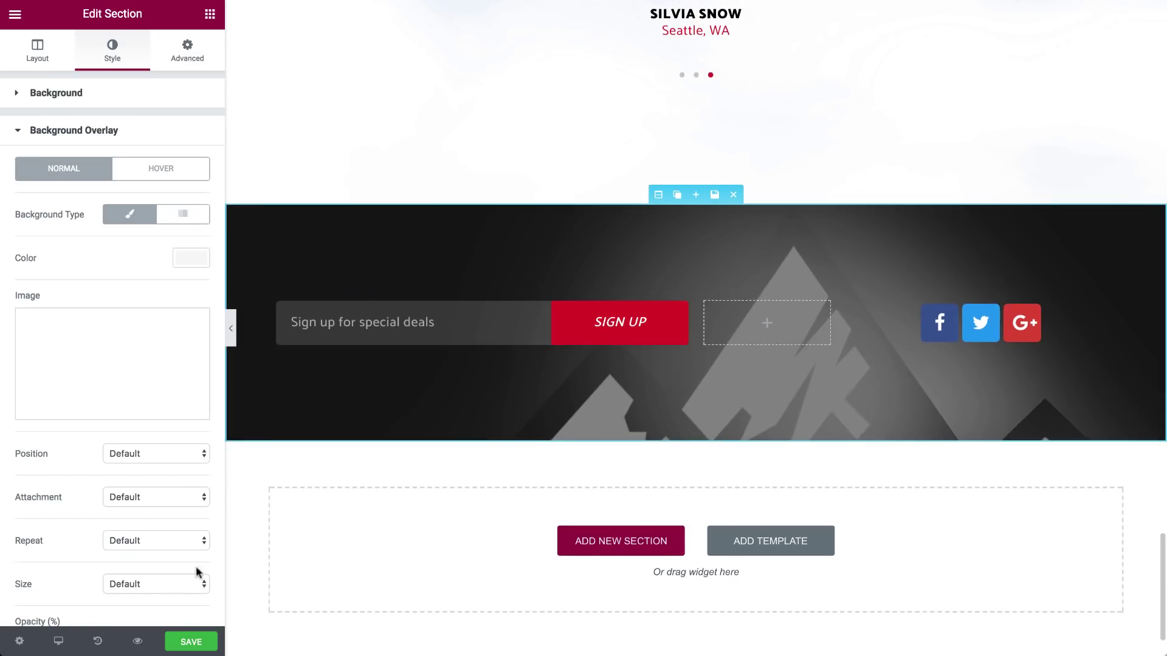
pyautogui.click(152, 584)
pyautogui.click(143, 607)
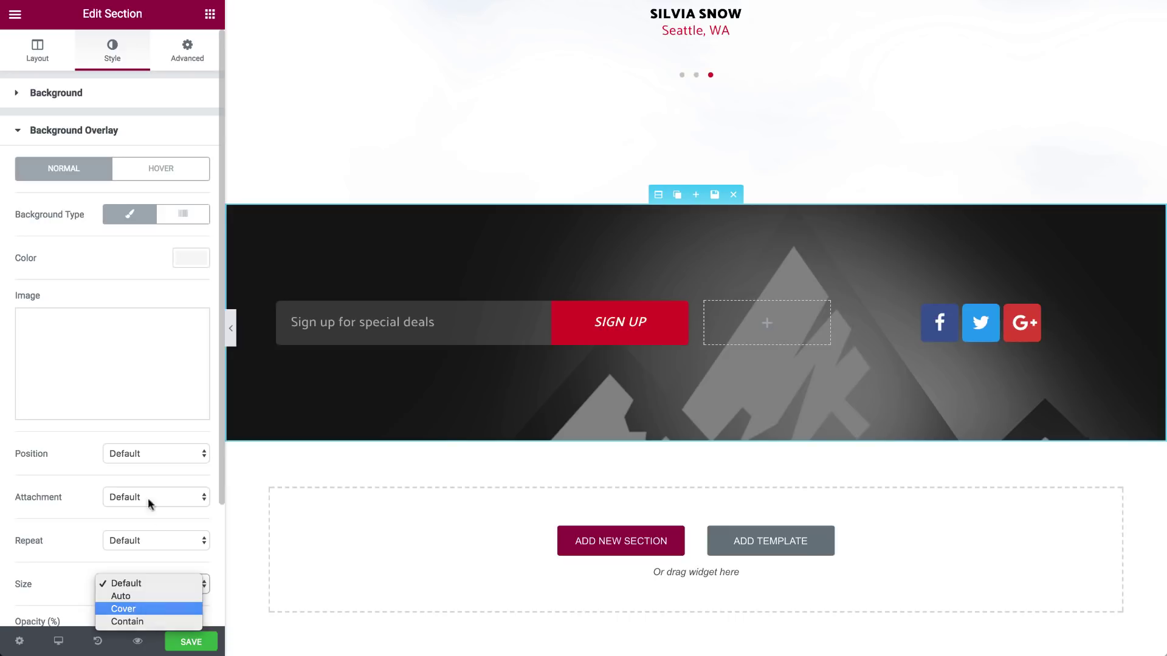
pyautogui.click(155, 453)
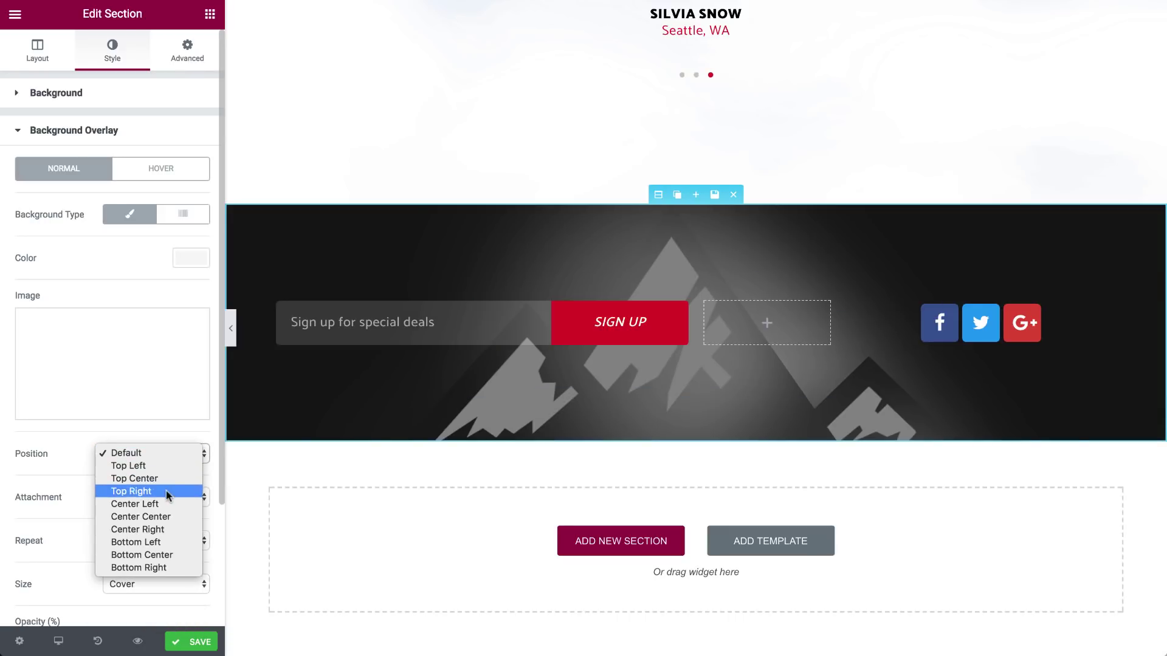
pyautogui.click(171, 531)
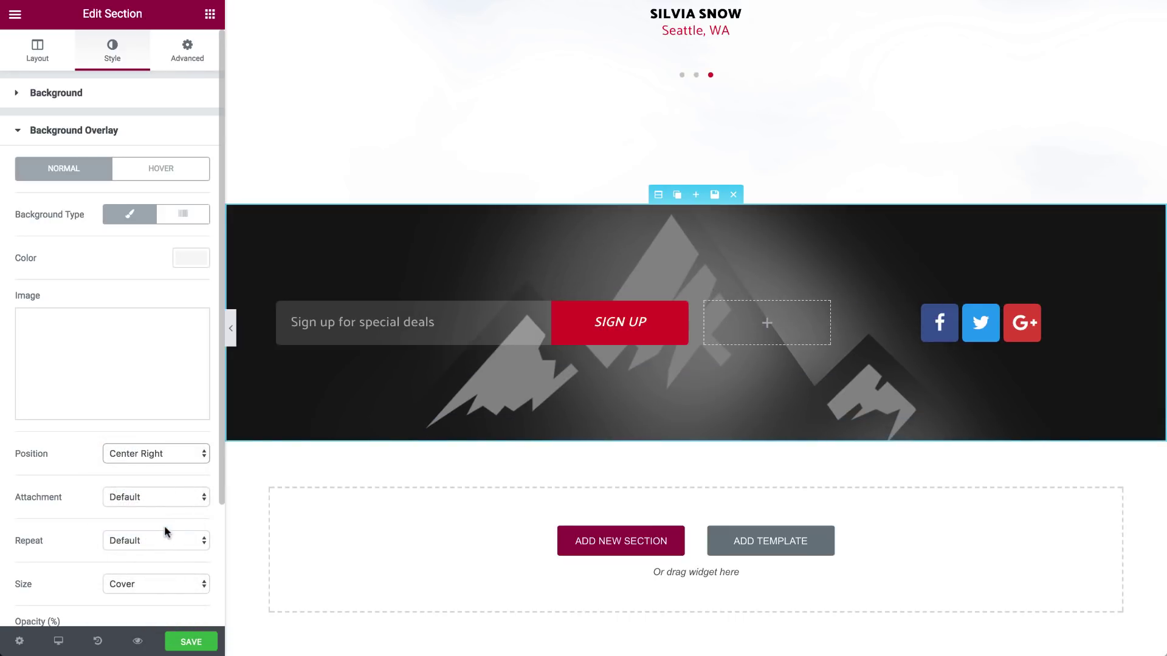
pyautogui.scroll(-2, 173, 520)
pyautogui.scroll(-1, 174, 523)
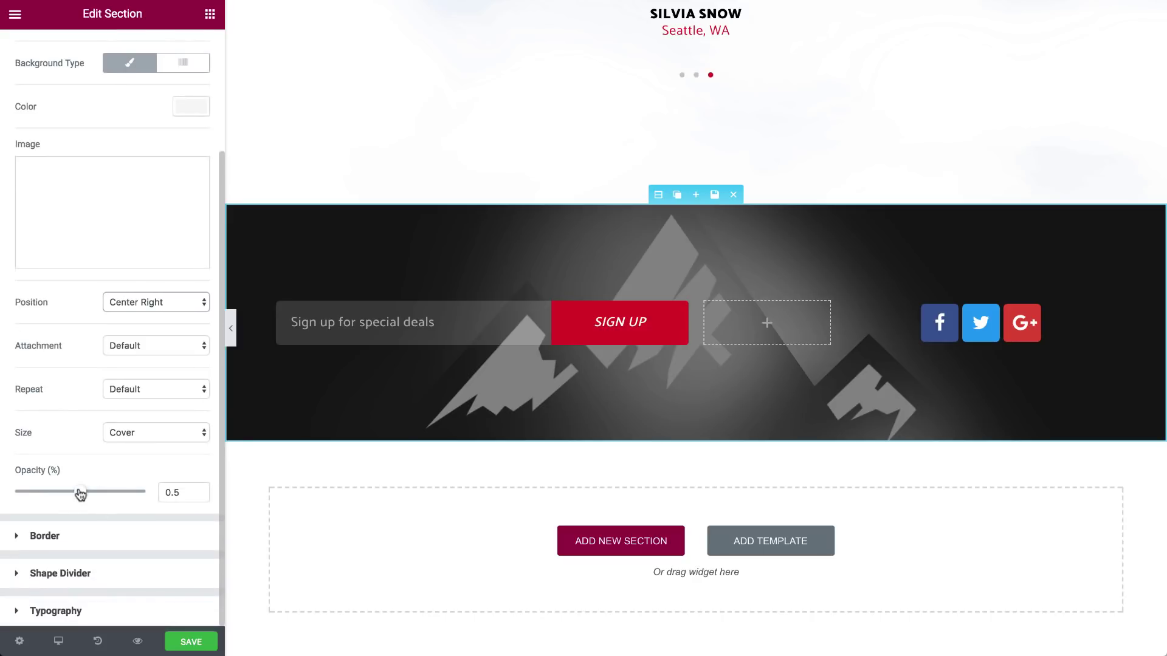
pyautogui.moveTo(80, 491); pyautogui.dragTo(33, 493)
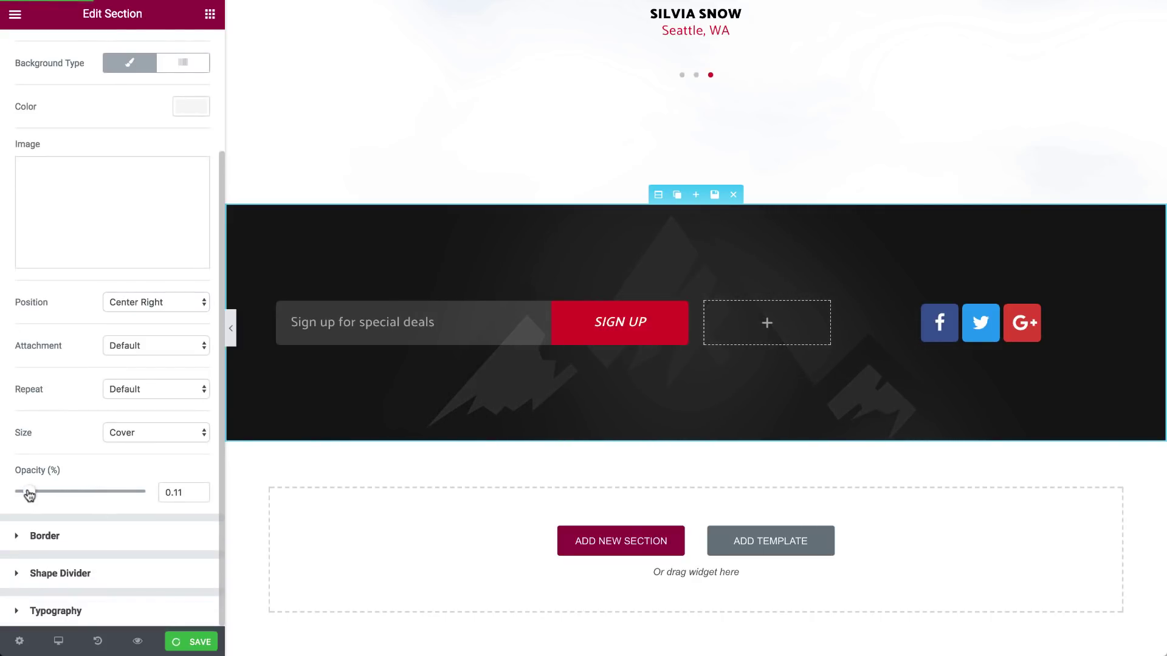
# Step: Reduce the section's minimum height to 194 and add 100 px top and bottom padding
pyautogui.click(656, 198)
pyautogui.click(37, 52)
pyautogui.moveTo(38, 383); pyautogui.dragTo(32, 387)
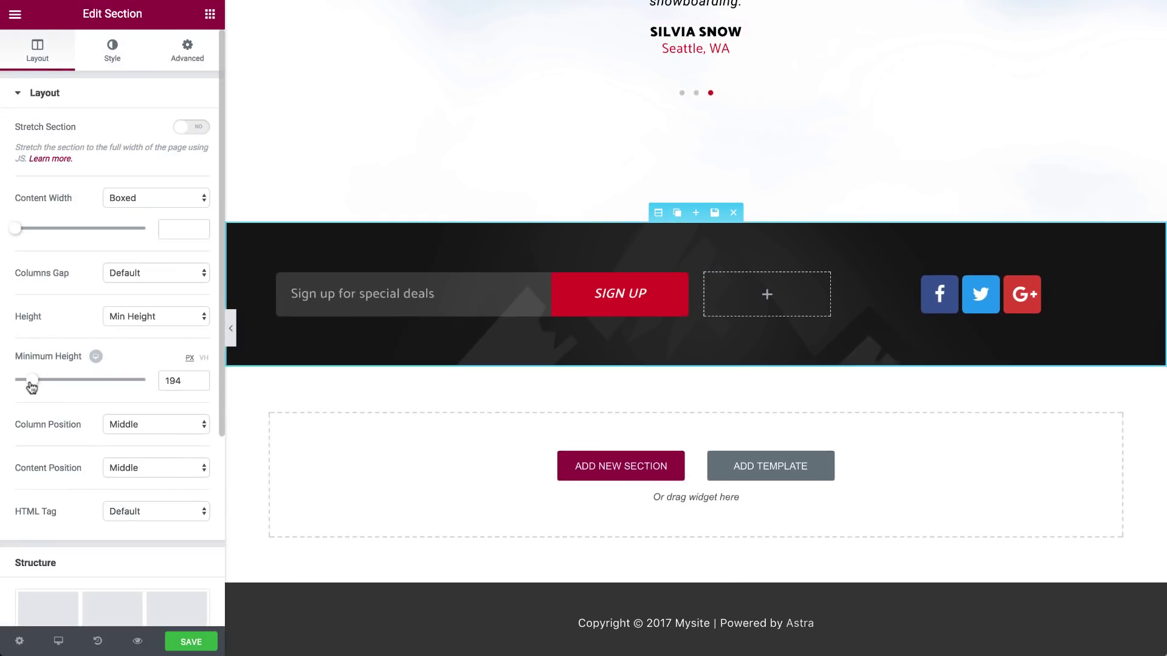
pyautogui.click(185, 61)
pyautogui.write('100')
pyautogui.doubleClick(28, 226)
# Step: Add an Instagram item to the footer social icons
pyautogui.write('100')
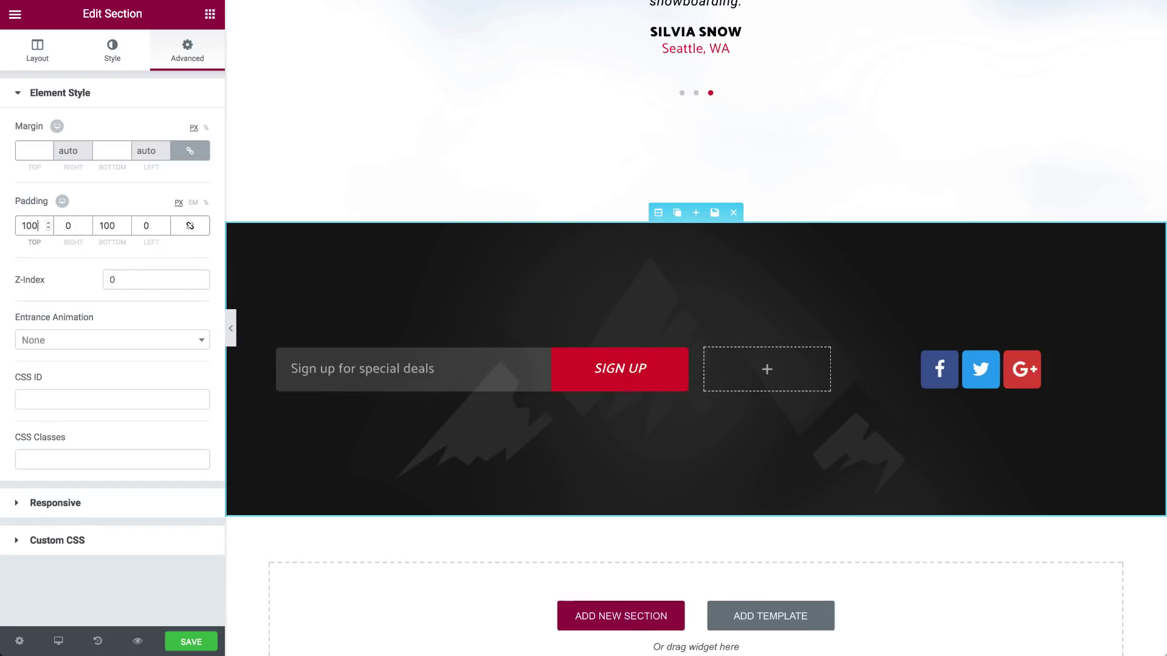
pyautogui.click(1020, 383)
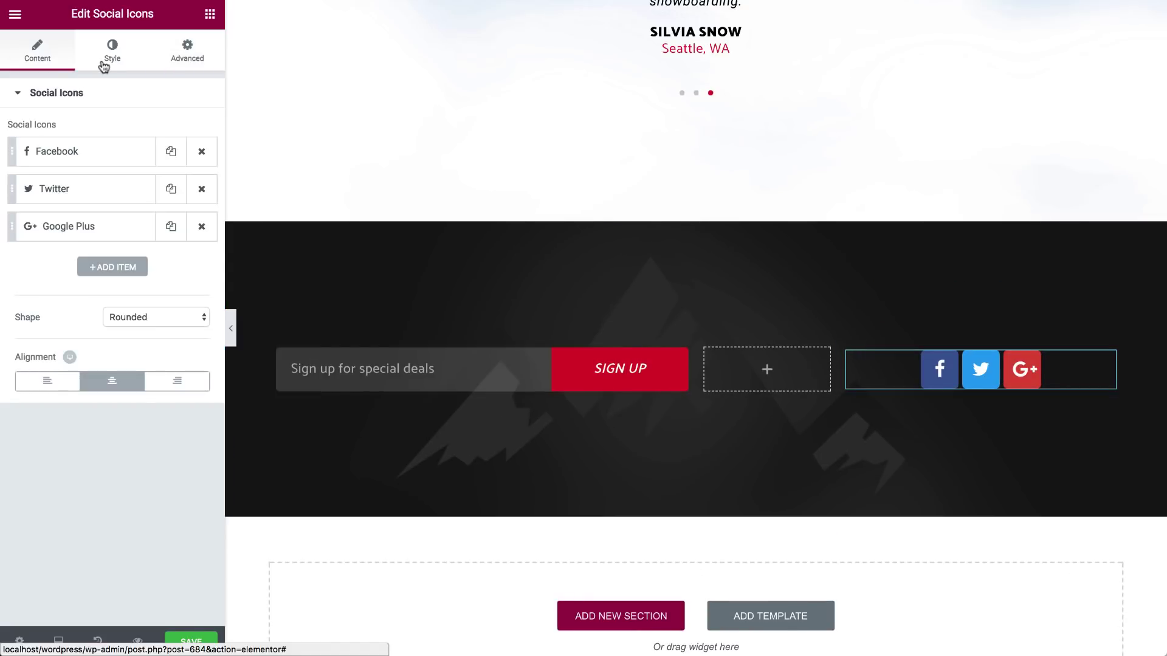
pyautogui.click(79, 270)
pyautogui.click(79, 318)
pyautogui.write('insta')
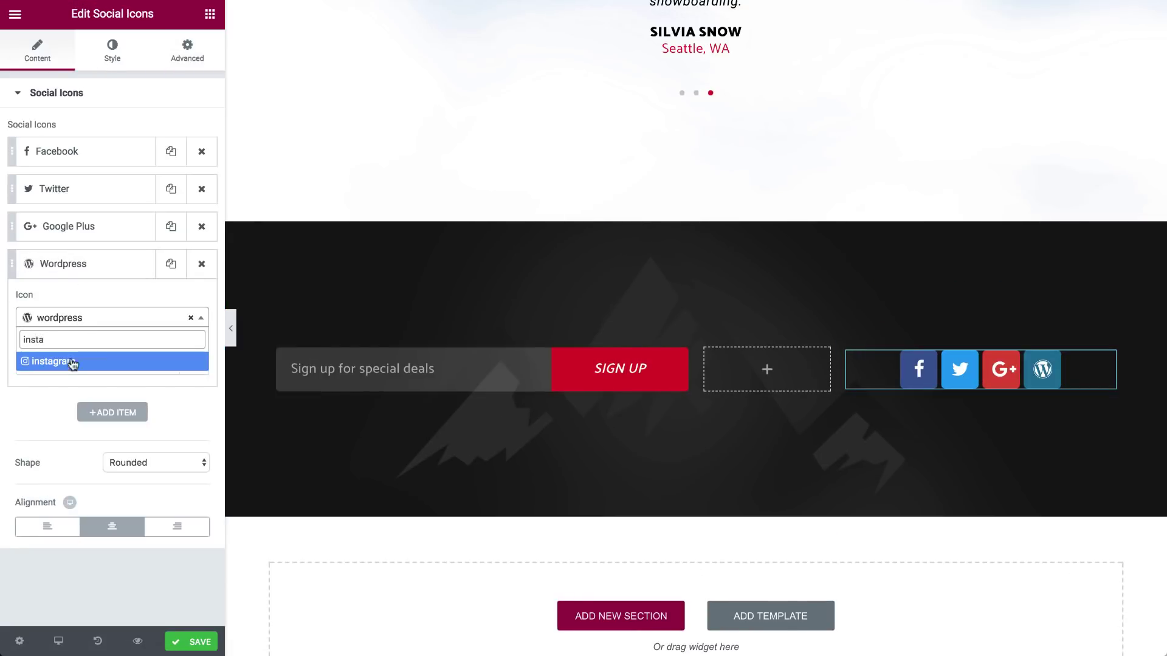
pyautogui.click(77, 362)
# Step: Add a YouTube item and set all social icon shapes to Circle
pyautogui.click(111, 412)
pyautogui.click(95, 359)
pyautogui.write('you')
pyautogui.click(53, 401)
pyautogui.click(156, 499)
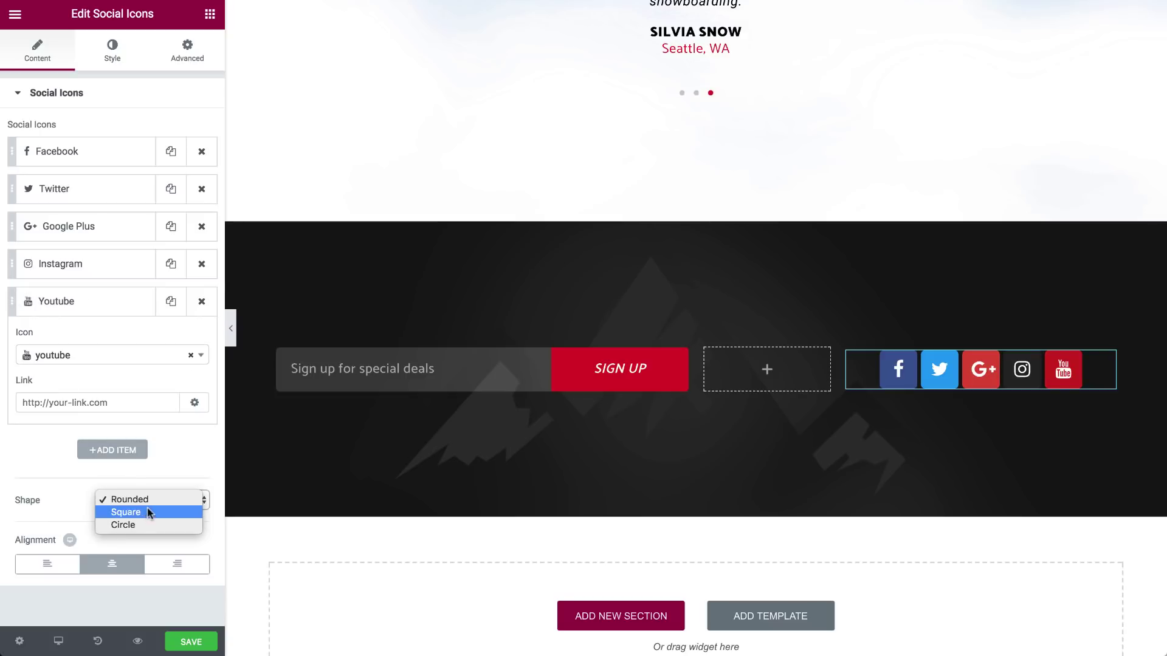
pyautogui.click(130, 524)
# Step: Use custom icon colours with a transparent primary, size 18 and tighter padding
pyautogui.click(117, 58)
pyautogui.click(137, 129)
pyautogui.click(135, 143)
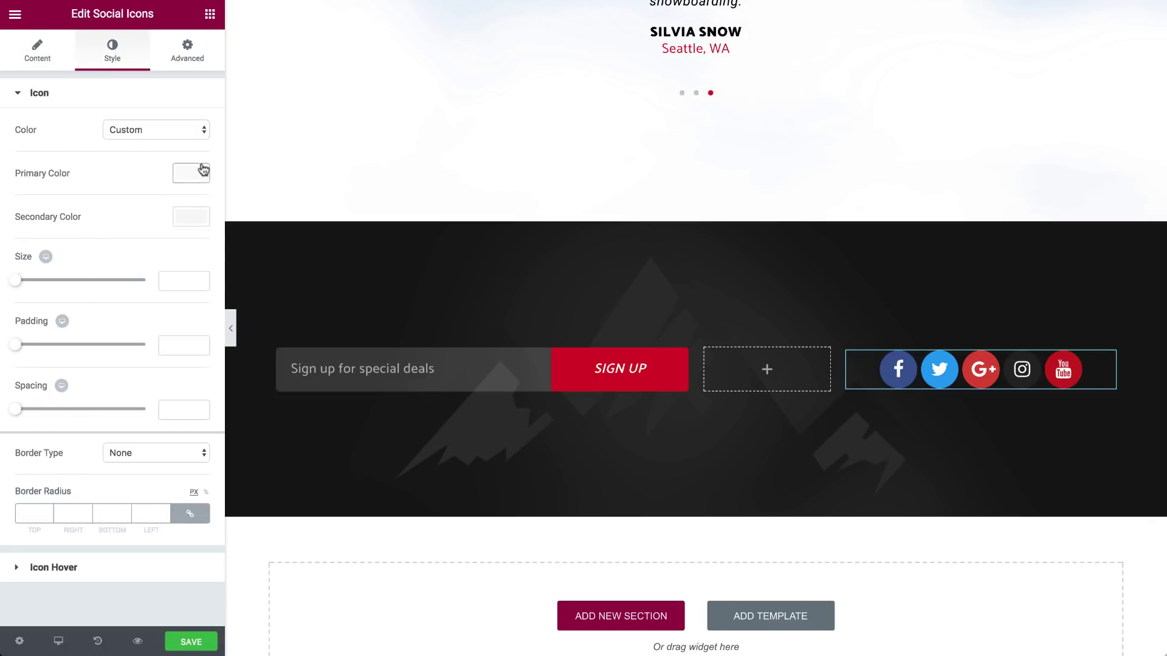
pyautogui.click(188, 173)
pyautogui.click(199, 194)
pyautogui.click(191, 174)
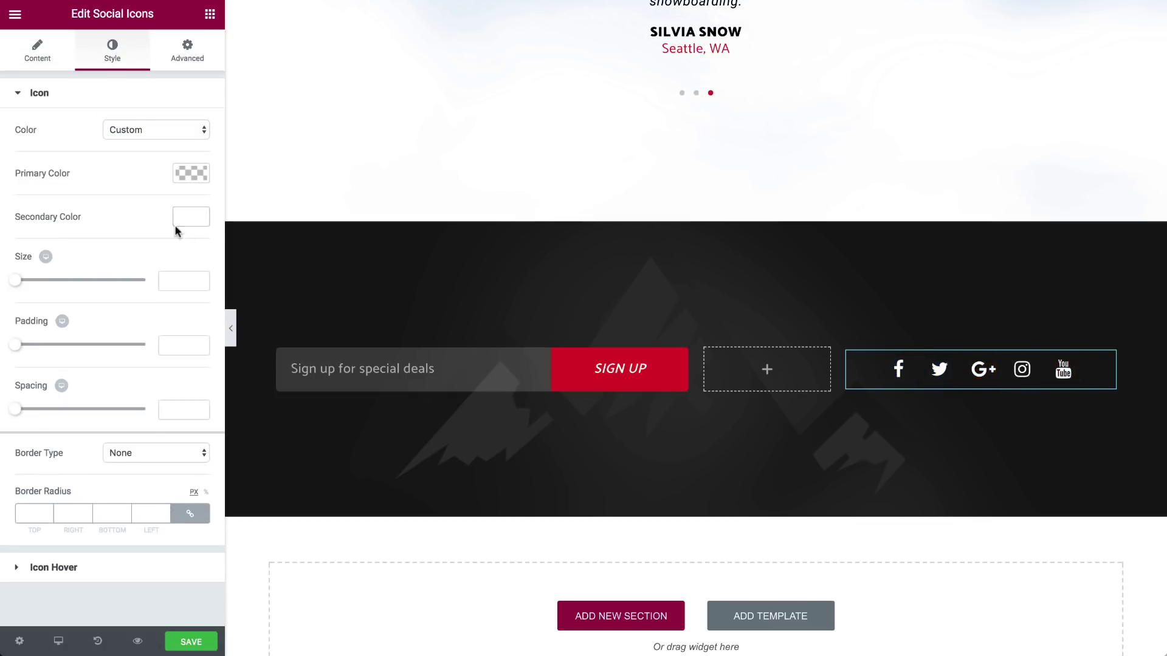
pyautogui.moveTo(18, 286); pyautogui.dragTo(21, 286)
pyautogui.moveTo(17, 350); pyautogui.dragTo(29, 353)
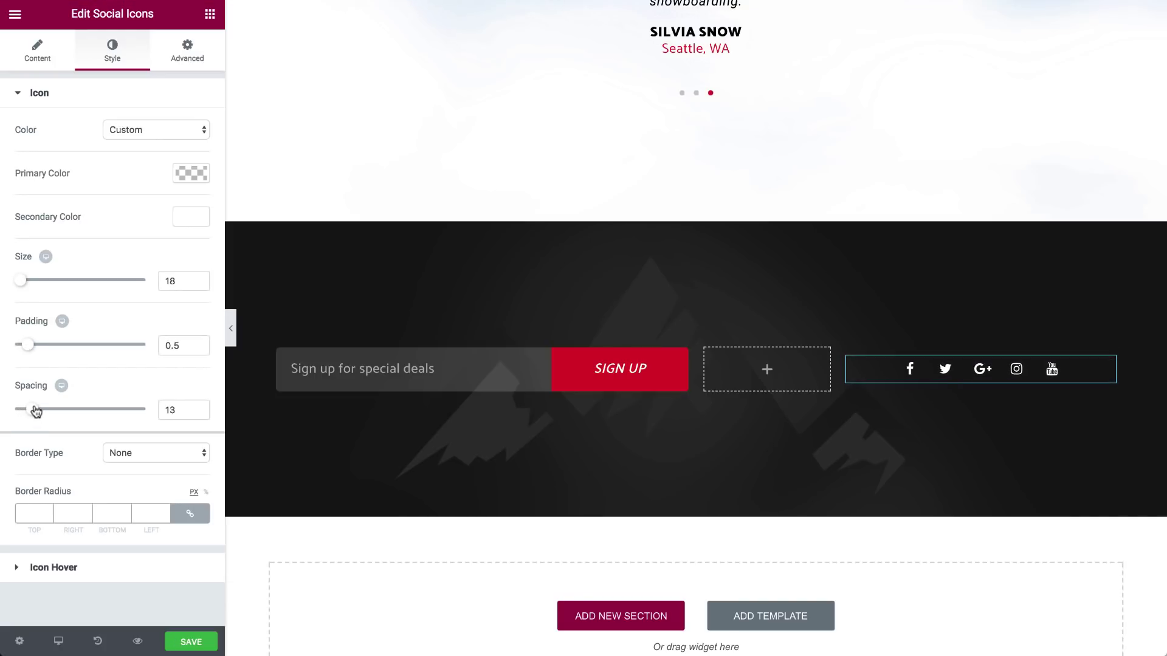
# Step: Give the social icons a solid 1 px red border
pyautogui.click(152, 453)
pyautogui.click(119, 463)
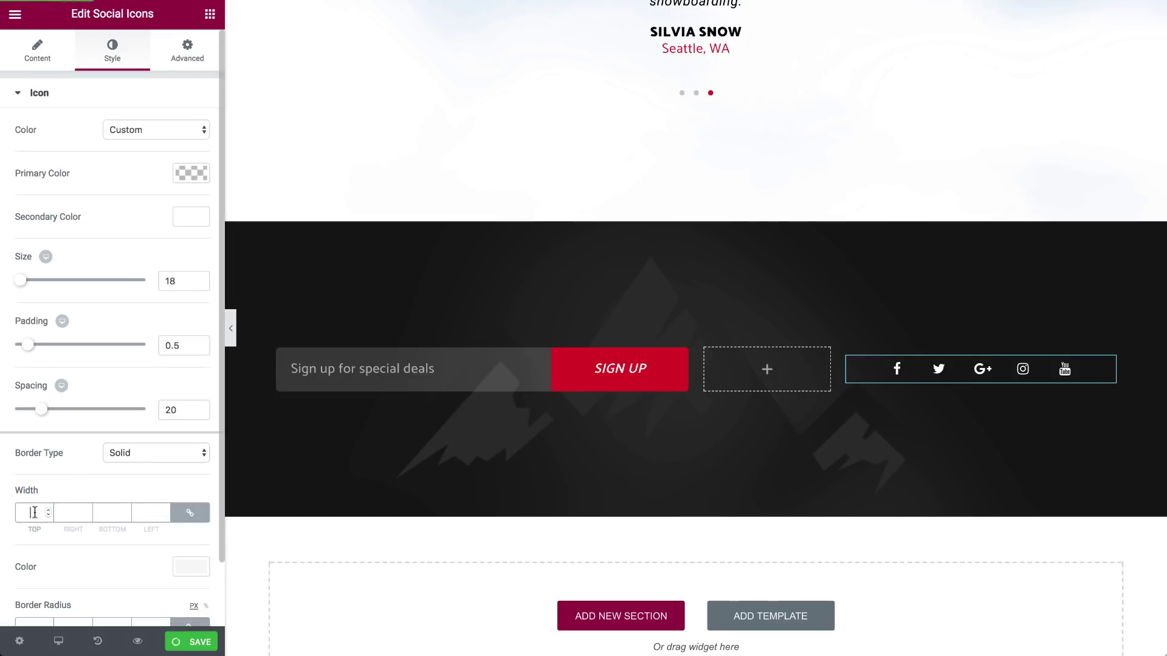
pyautogui.scroll(-1, 115, 474)
pyautogui.click(190, 495)
pyautogui.scroll(-1, 130, 425)
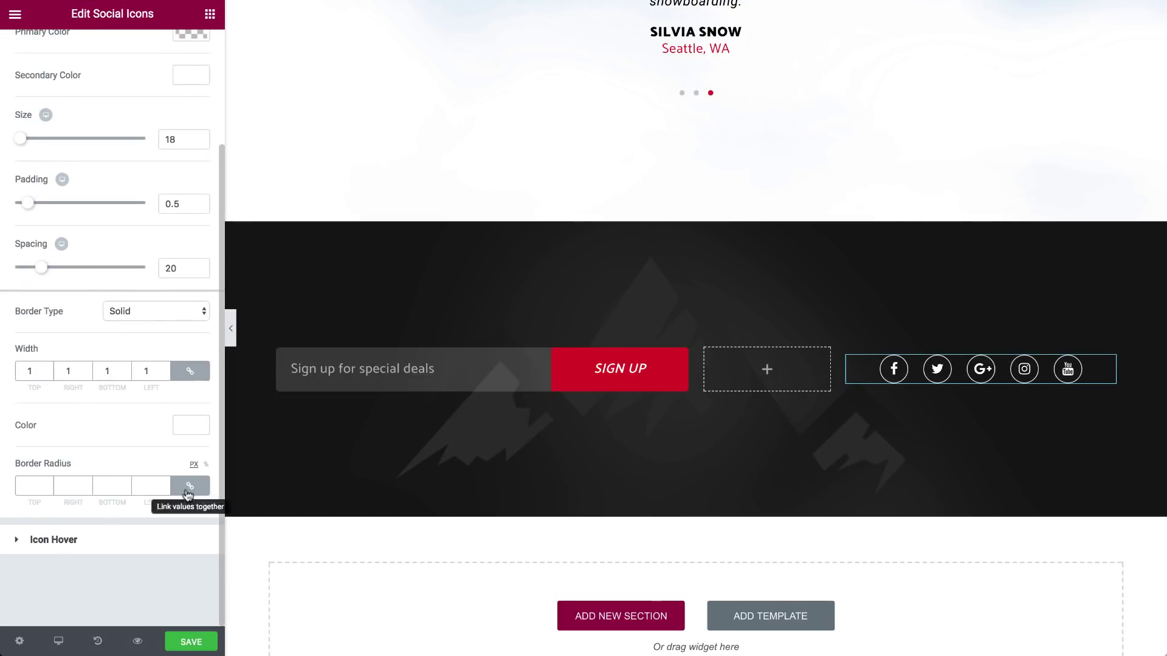
pyautogui.click(154, 539)
pyautogui.click(36, 91)
pyautogui.scroll(-1, 152, 461)
pyautogui.click(197, 499)
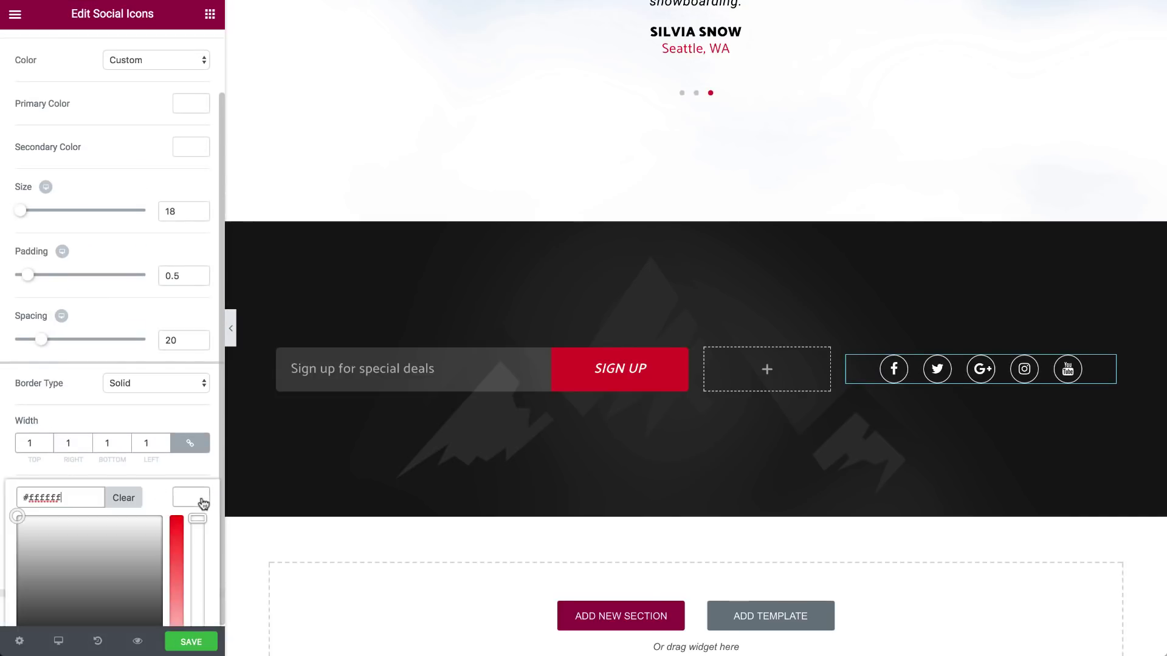
pyautogui.scroll(-1, 91, 577)
pyautogui.click(42, 600)
pyautogui.click(216, 430)
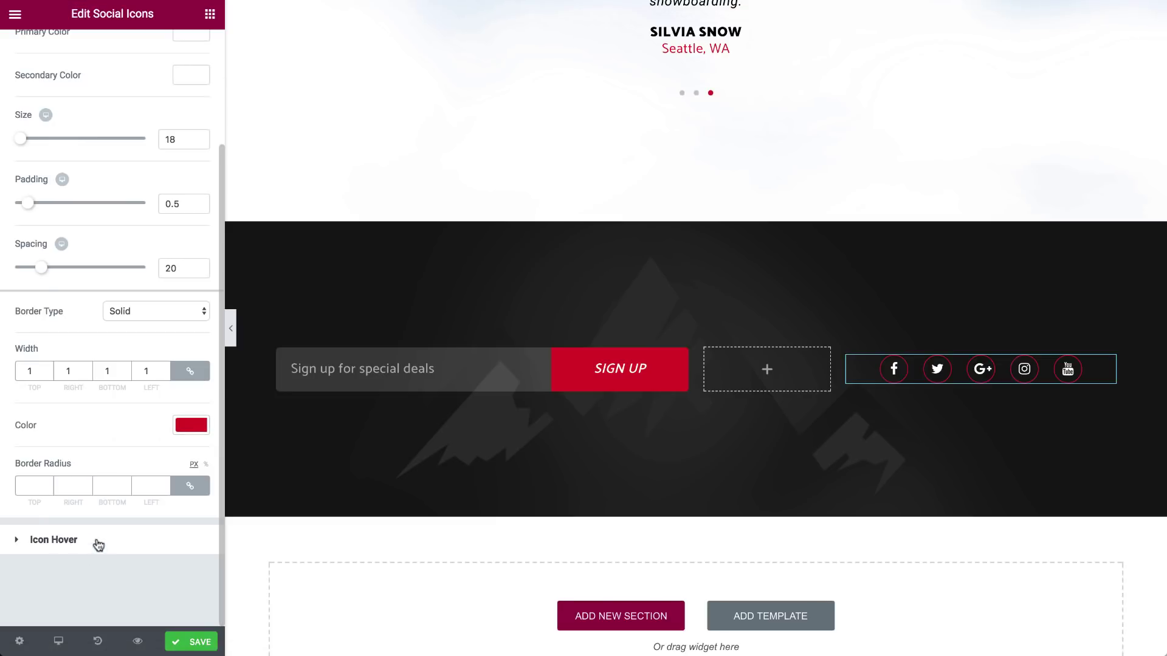
# Step: Set the icons' hover primary colour to red and hover animation to Grow
pyautogui.click(96, 543)
pyautogui.click(195, 168)
pyautogui.click(47, 344)
pyautogui.click(191, 210)
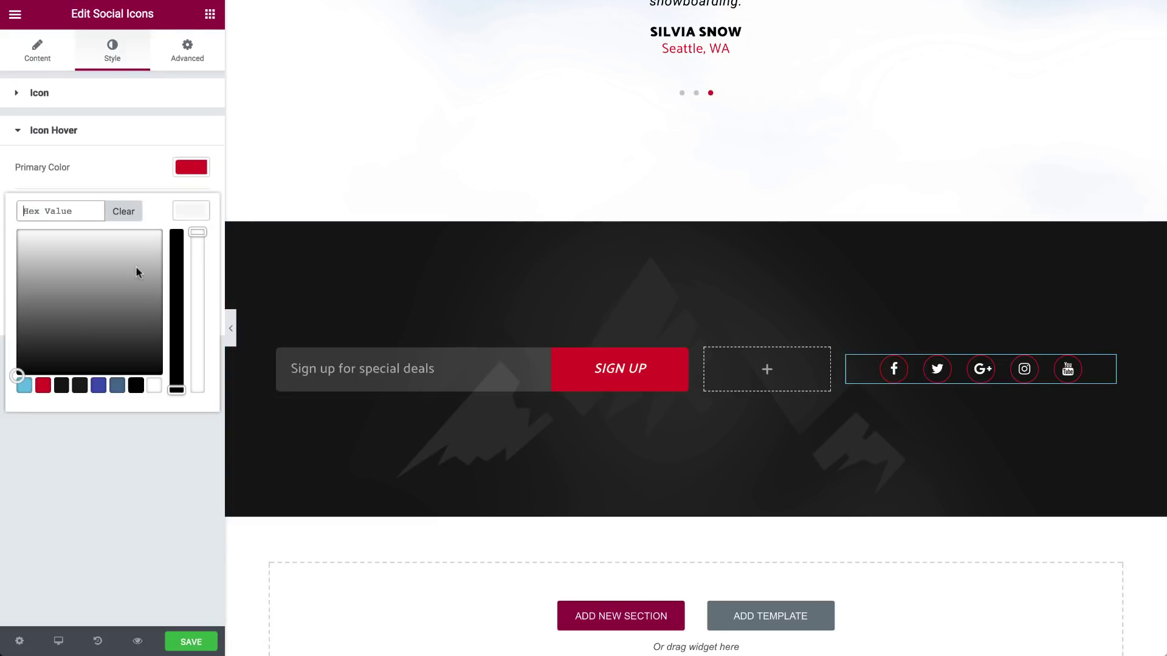
pyautogui.press('Escape')
pyautogui.click(112, 314)
pyautogui.click(36, 329)
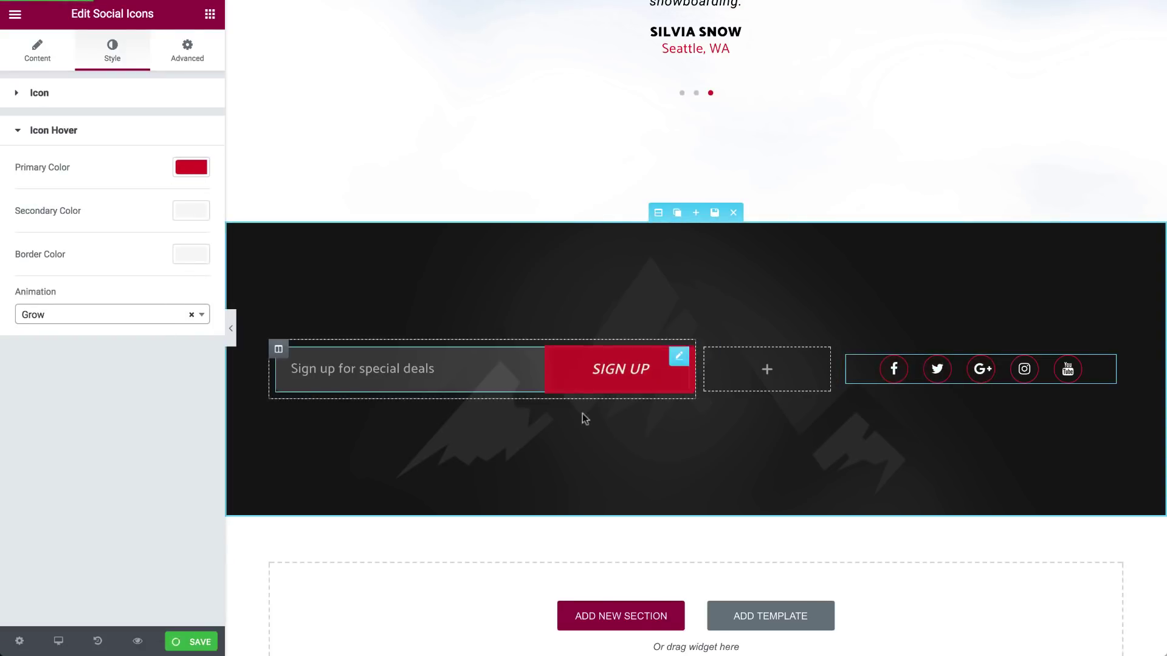
pyautogui.click(1106, 359)
# Step: Left-align the social icons and move the Secret Season heading beside them
pyautogui.click(48, 456)
pyautogui.scroll(10, 687, 211)
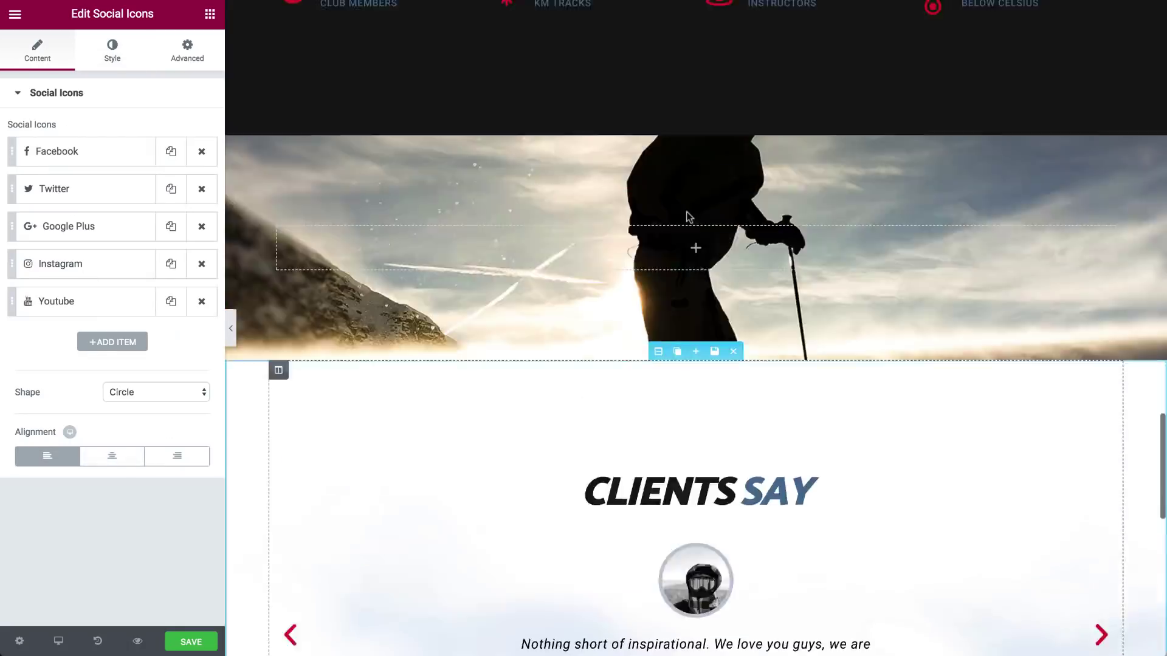
pyautogui.scroll(-2, 684, 217)
pyautogui.moveTo(632, 270); pyautogui.dragTo(767, 418)
pyautogui.scroll(-10, 639, 359)
pyautogui.scroll(-10, 639, 359)
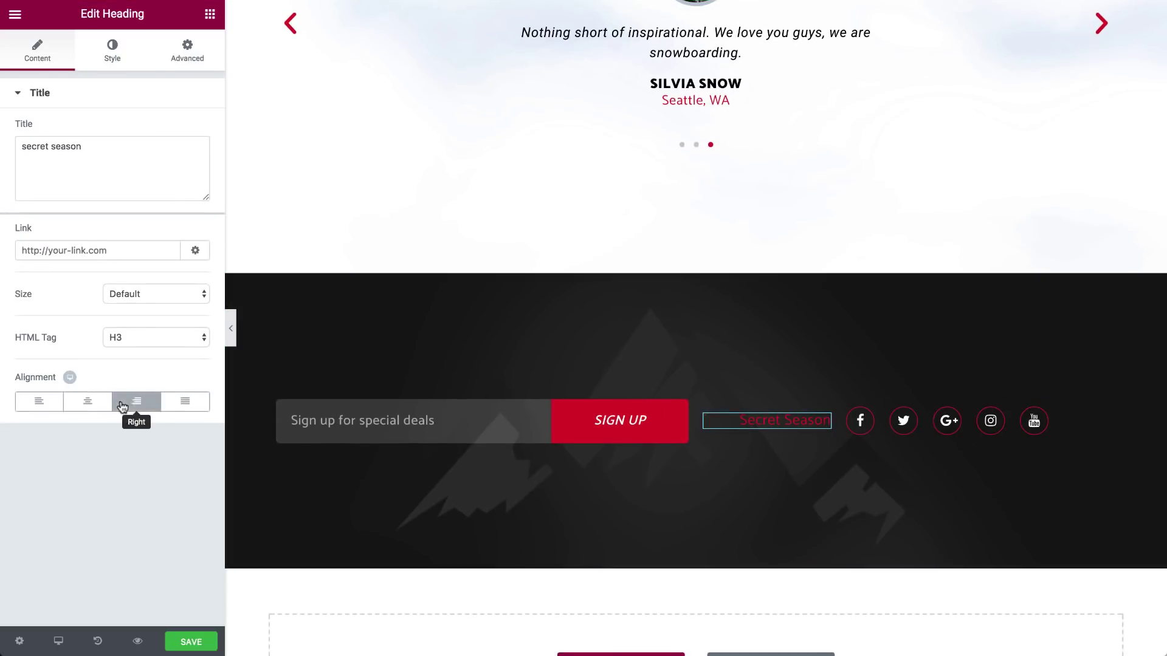
# Step: Clear the heading's text colour, retype it as 'Get Social:' and make it uppercase
pyautogui.click(112, 52)
pyautogui.click(191, 128)
pyautogui.click(120, 127)
pyautogui.tripleClick(784, 422)
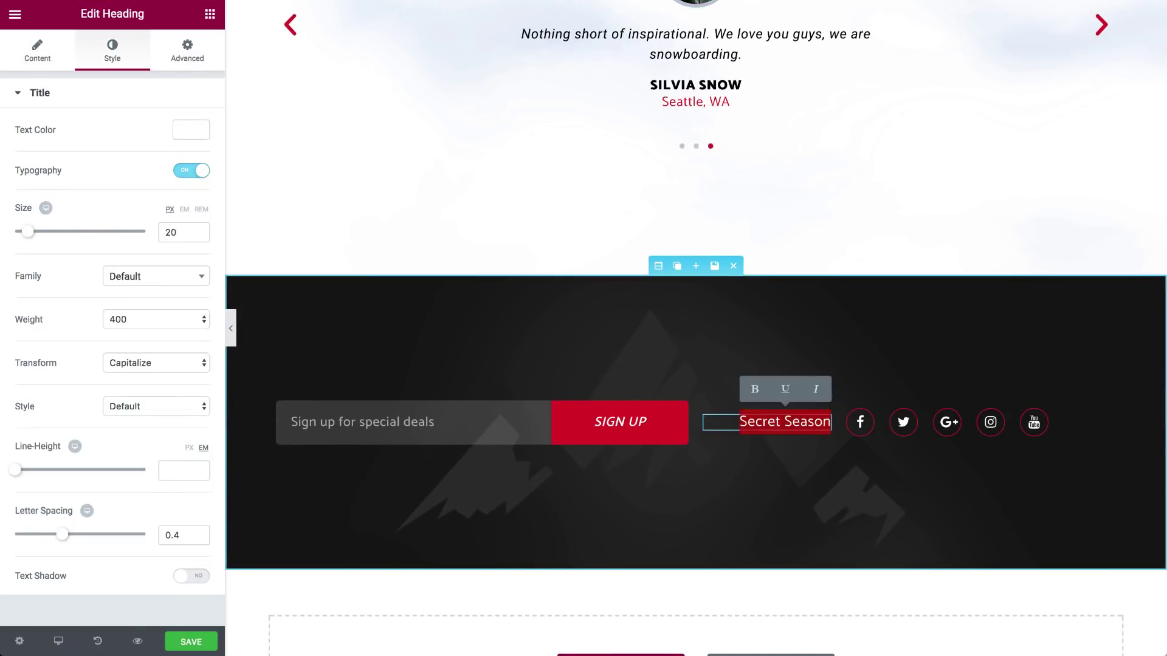
pyautogui.write('Get Social:')
pyautogui.click(182, 363)
pyautogui.click(194, 365)
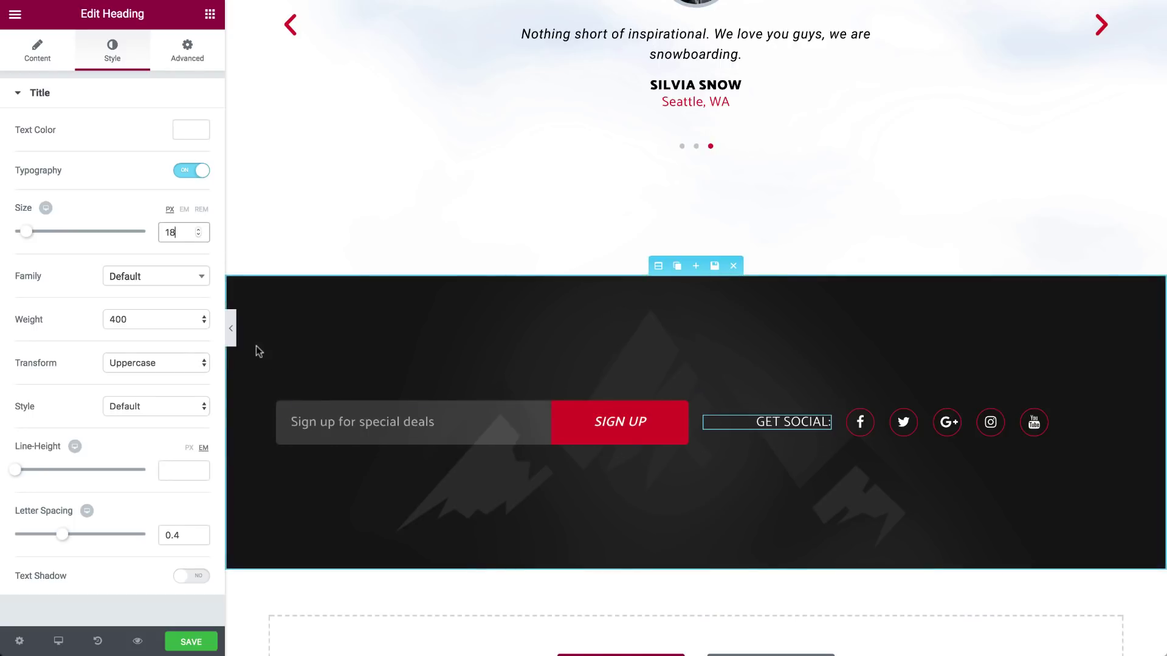
pyautogui.click(230, 328)
# Step: Scroll the full-width preview back up to the wipeOUT hero and restore the editing sidebar
pyautogui.scroll(10, 105, 356)
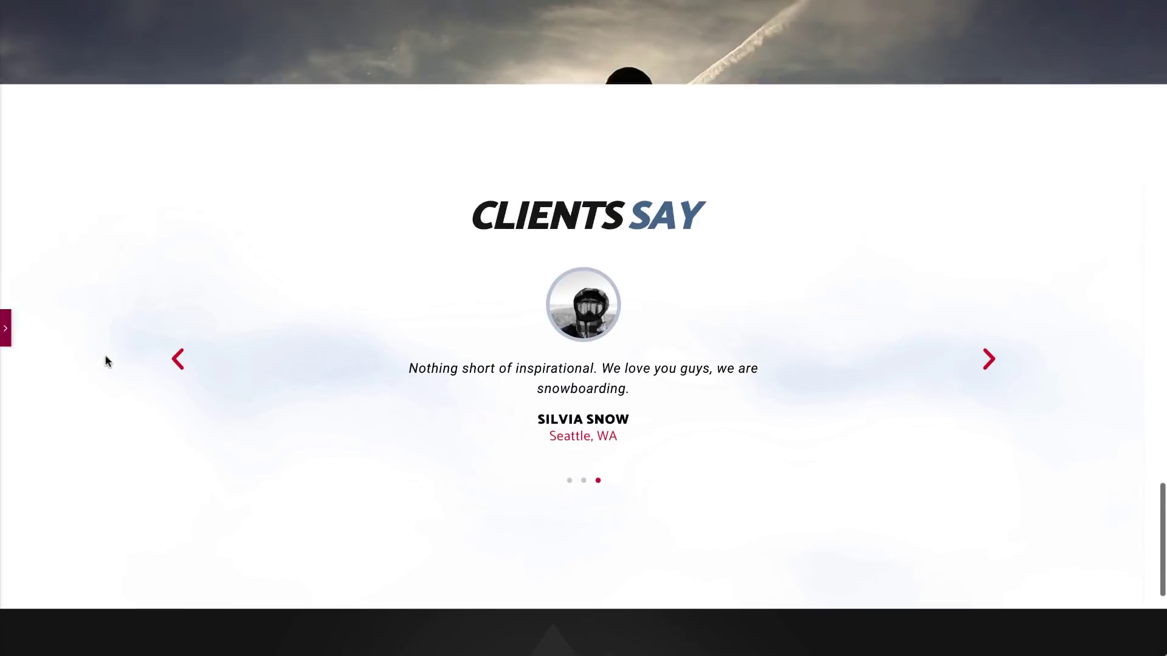
pyautogui.scroll(10, 105, 361)
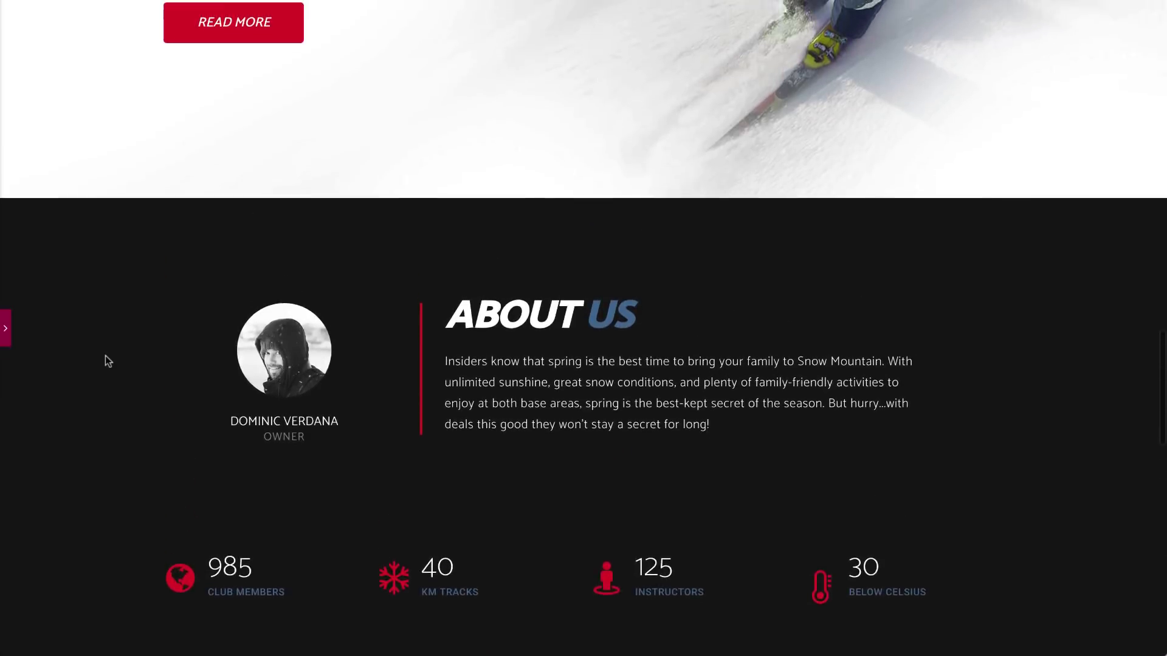
pyautogui.scroll(10, 106, 362)
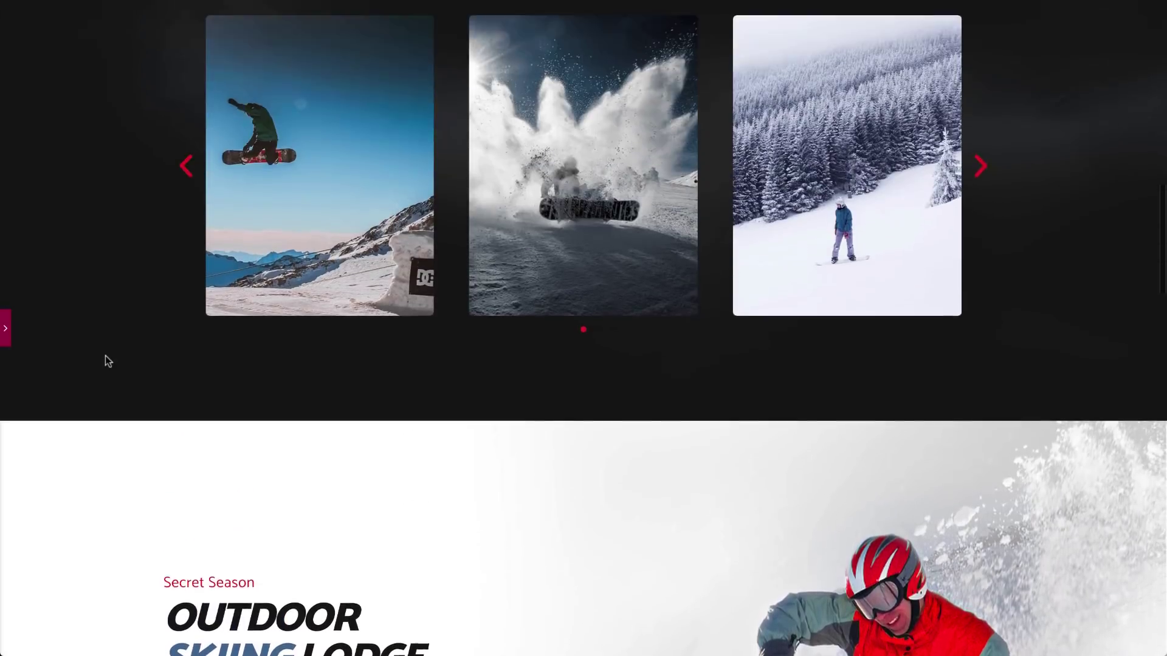
pyautogui.scroll(8, 105, 356)
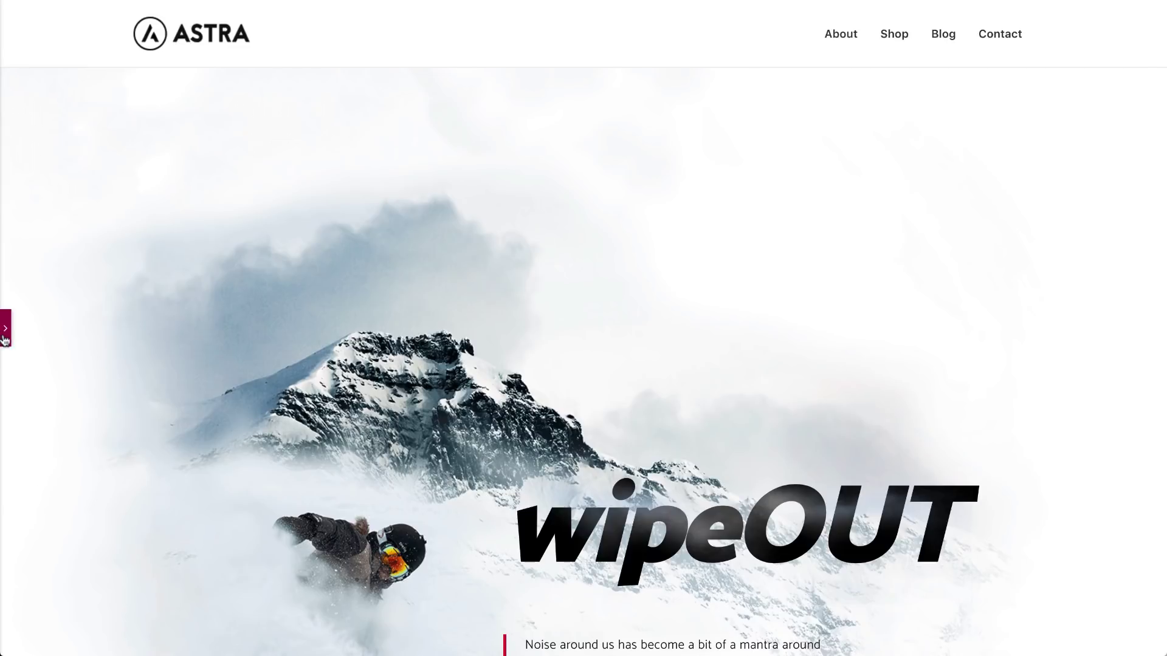
pyautogui.click(5, 331)
# Step: Switch to the mobile preview and shrink the wipeOUT heading to one centred line
pyautogui.click(58, 641)
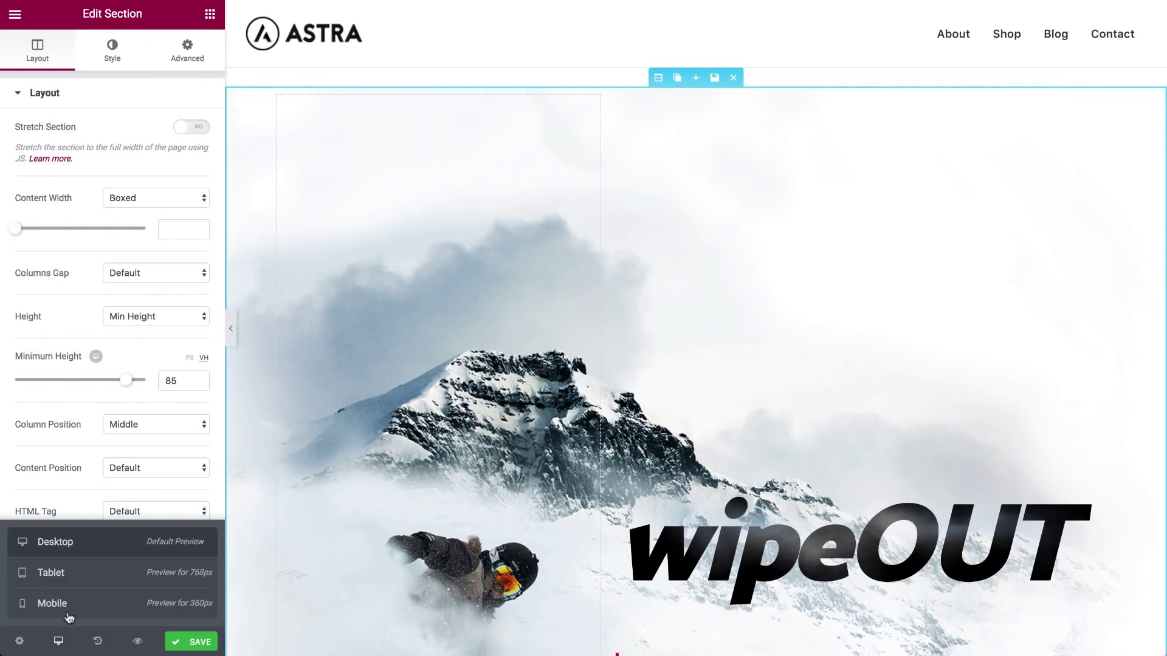
pyautogui.click(52, 603)
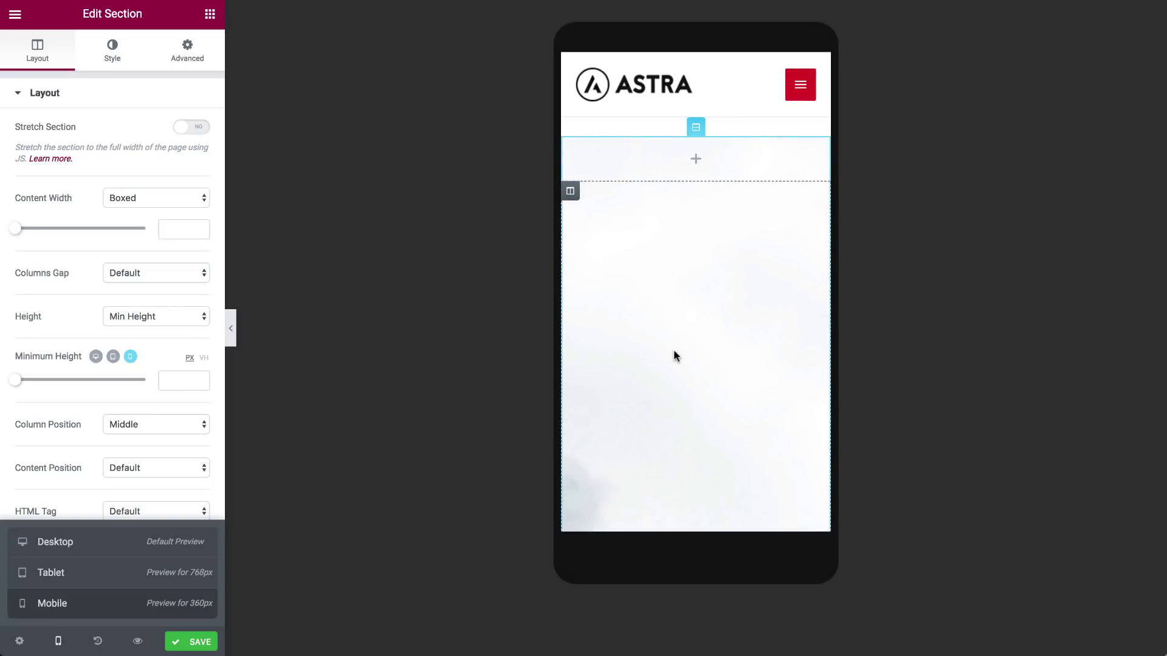
pyautogui.click(681, 420)
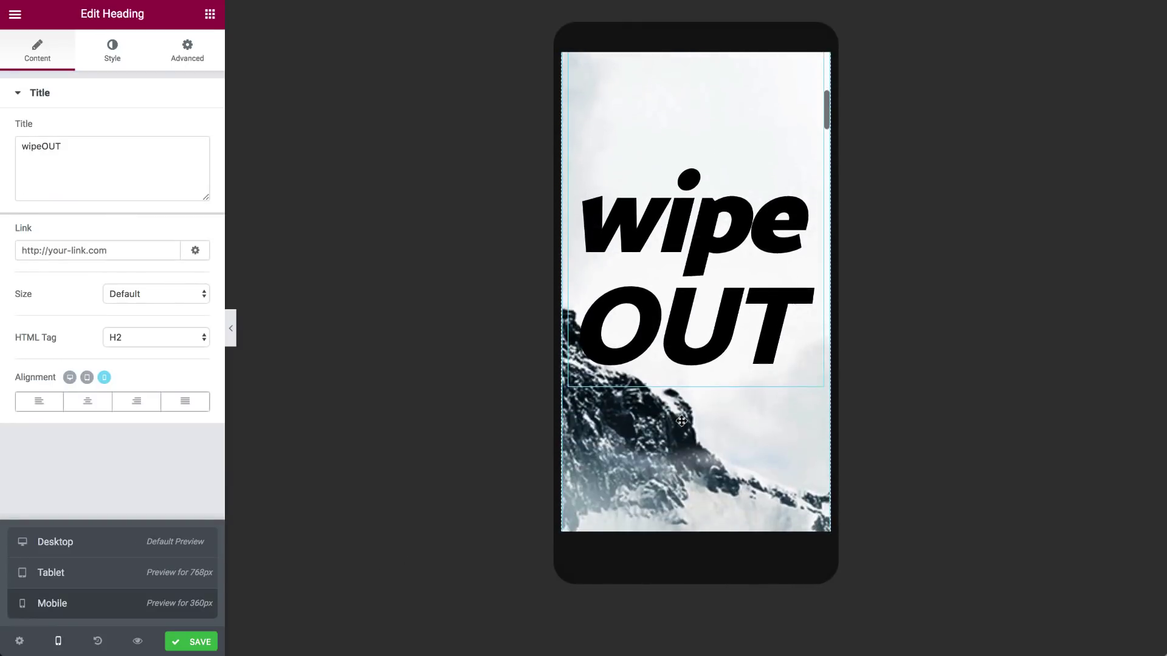
pyautogui.click(112, 51)
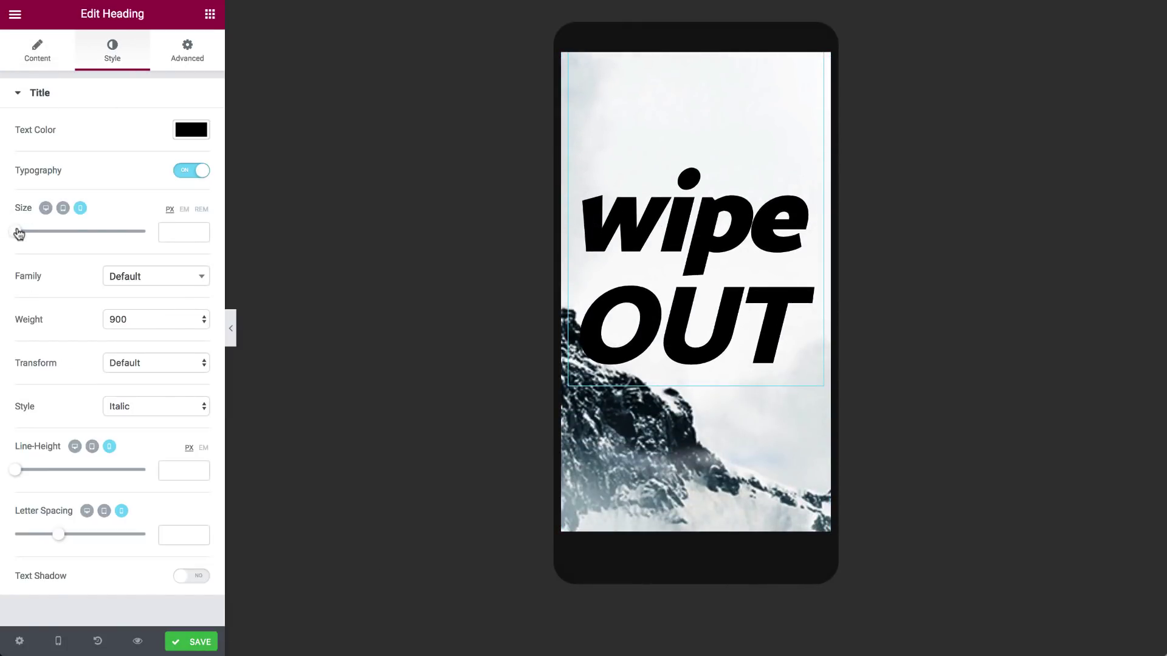
pyautogui.moveTo(18, 233); pyautogui.dragTo(70, 233)
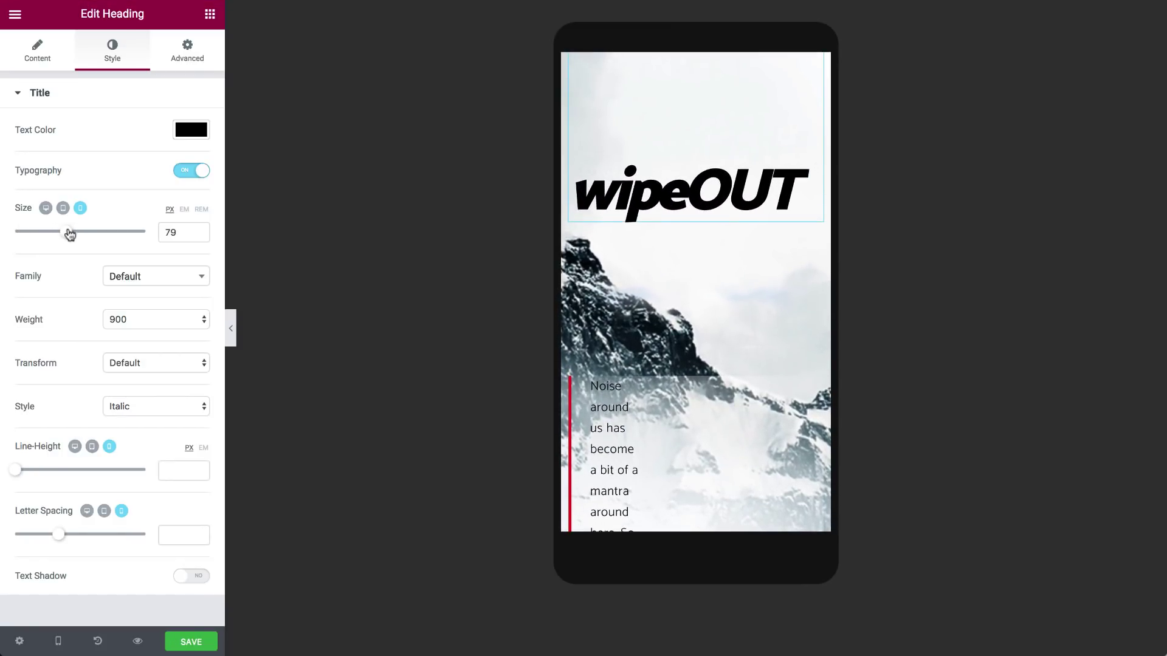
pyautogui.click(37, 67)
pyautogui.click(88, 401)
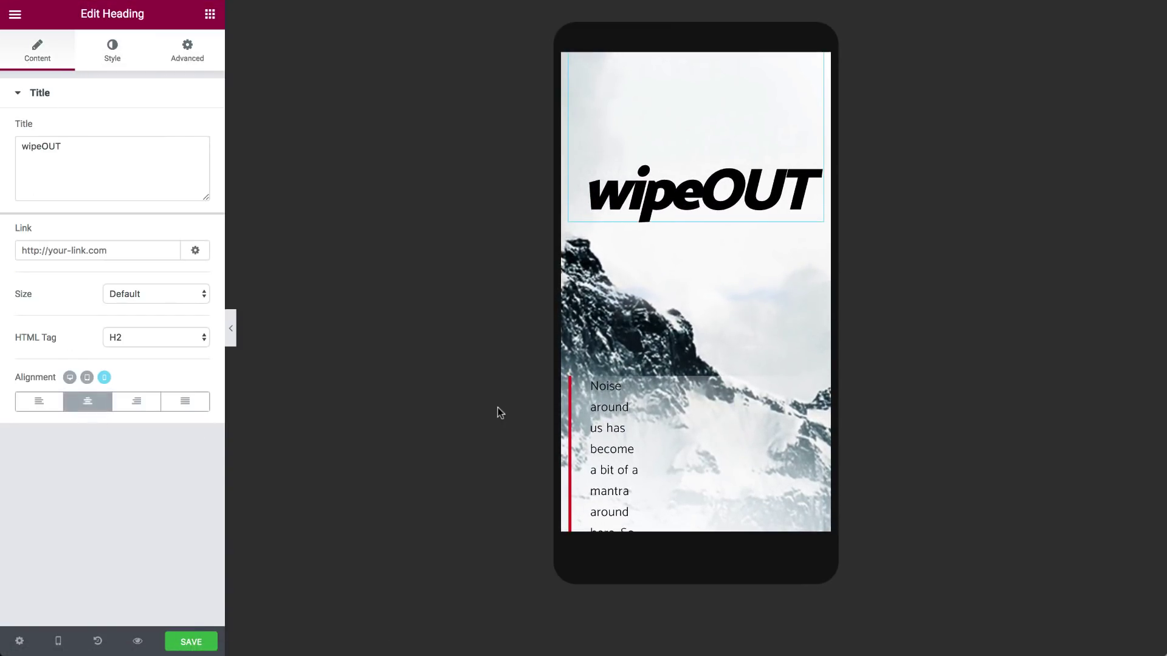
# Step: Give the heading unlinked margins of 200 top and 300 bottom, plus 100 px top padding
pyautogui.click(197, 60)
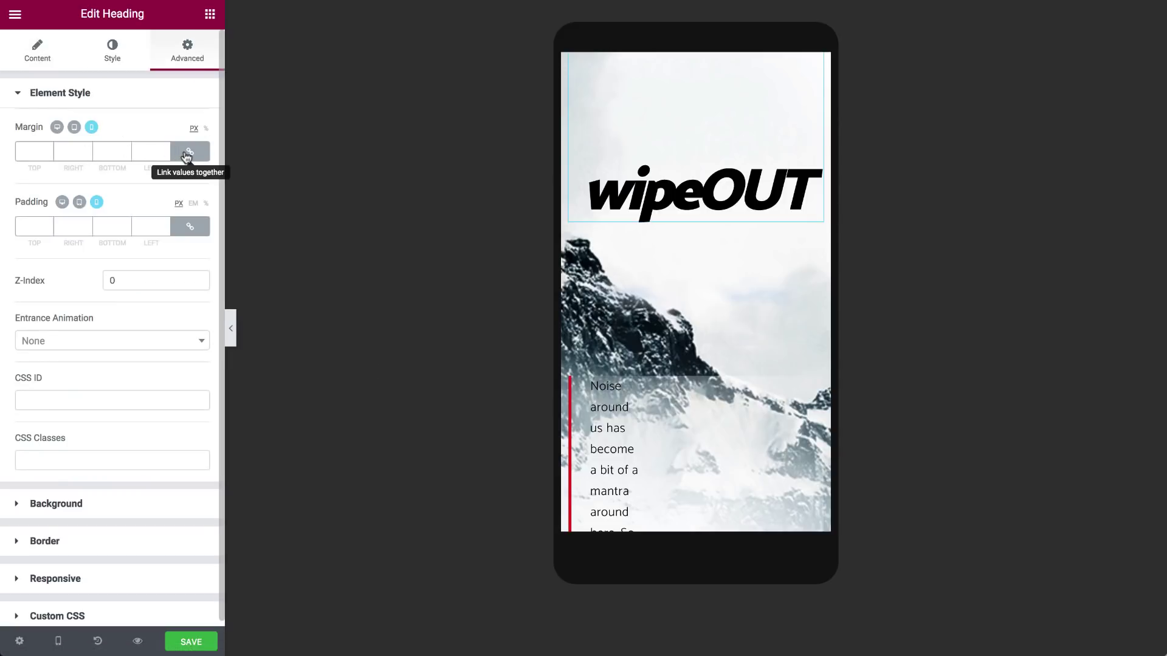
pyautogui.click(188, 153)
pyautogui.click(189, 226)
pyautogui.scroll(5, 694, 210)
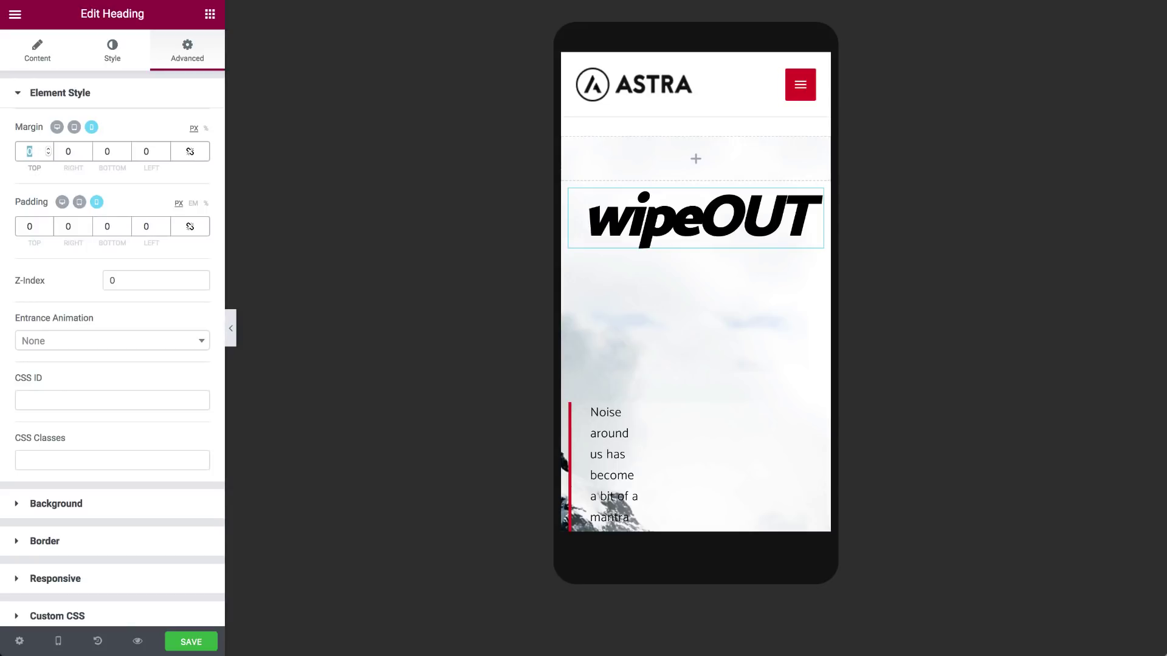
pyautogui.write('200')
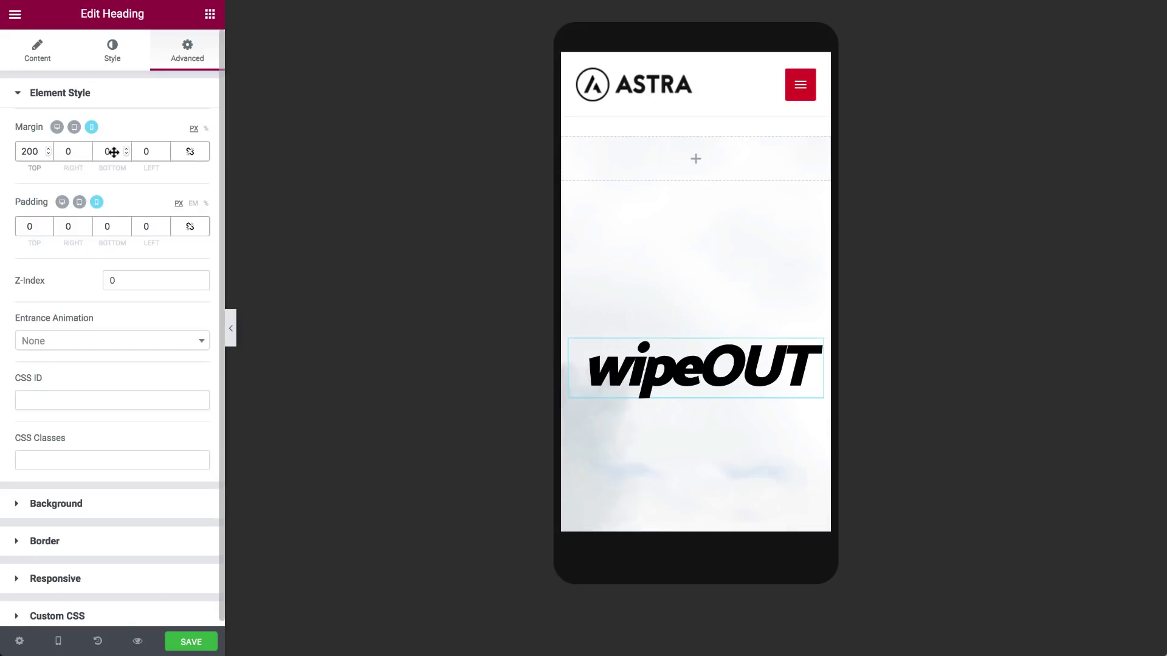
pyautogui.write('300')
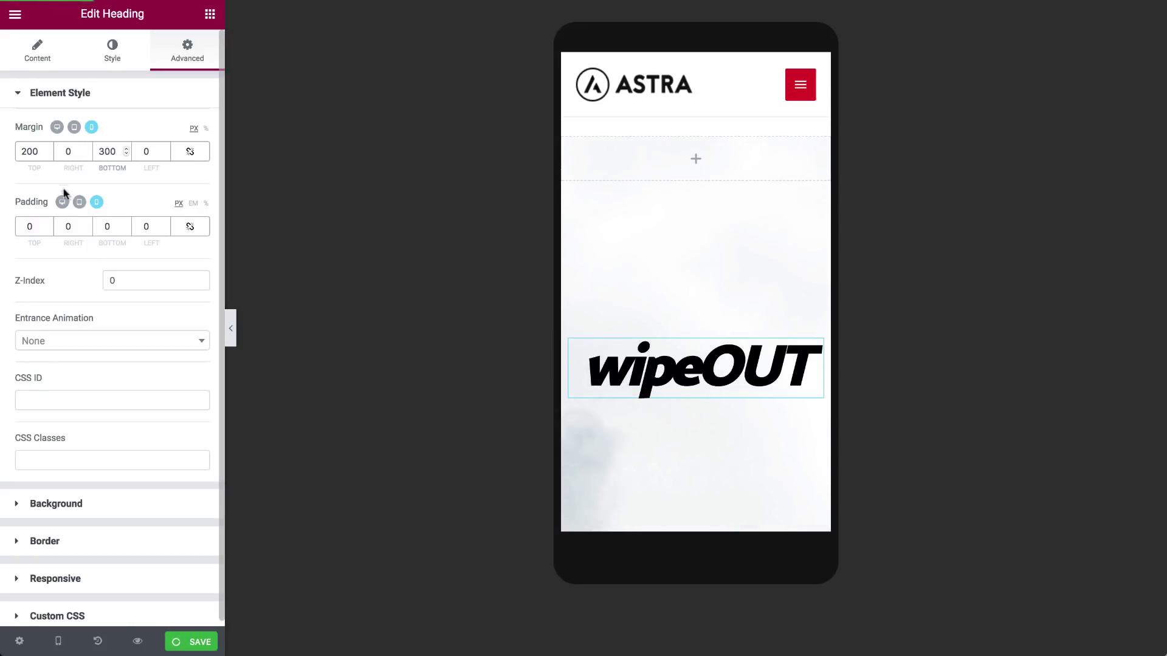
pyautogui.write('100')
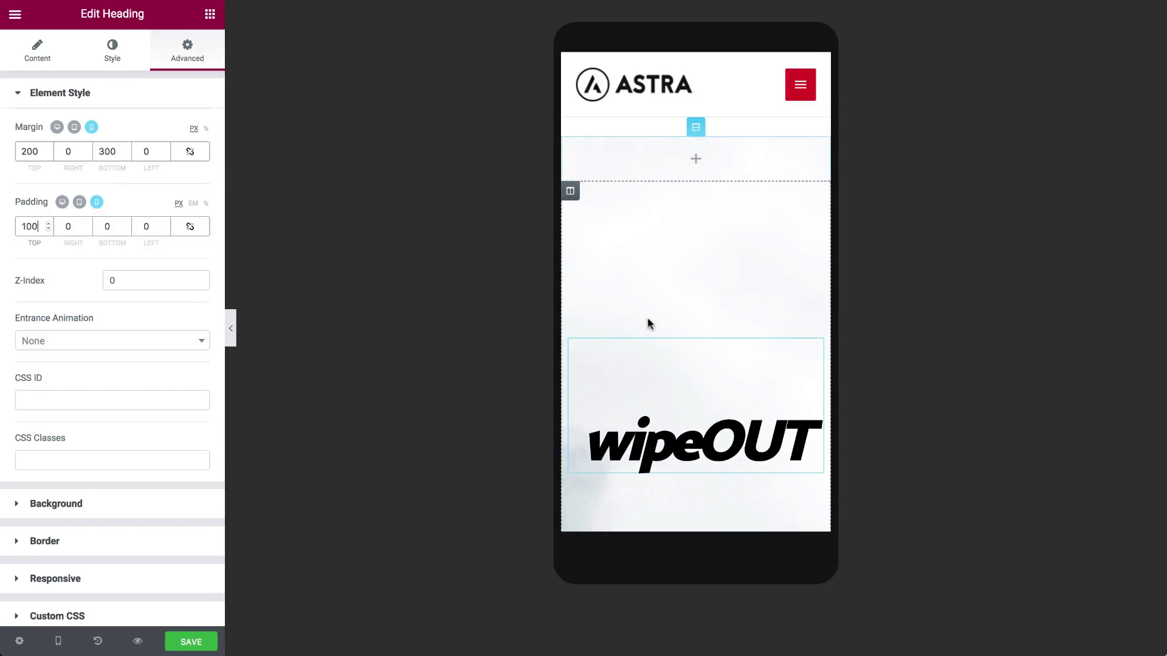
pyautogui.scroll(-3, 648, 320)
pyautogui.scroll(-3, 648, 320)
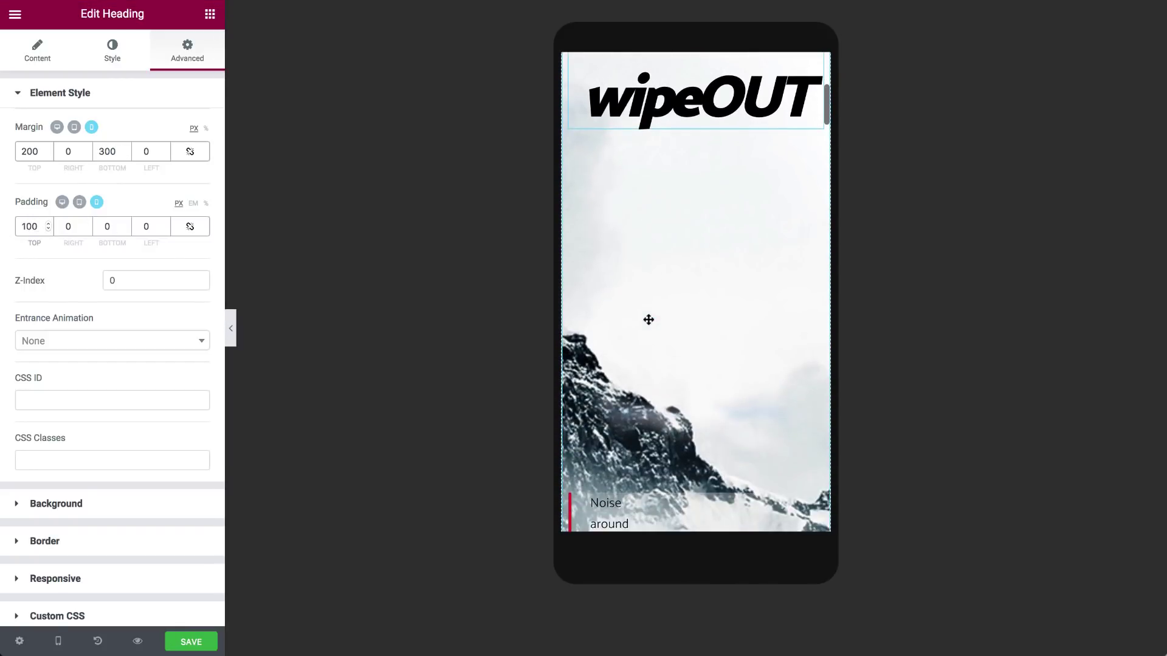
pyautogui.click(704, 364)
pyautogui.click(193, 52)
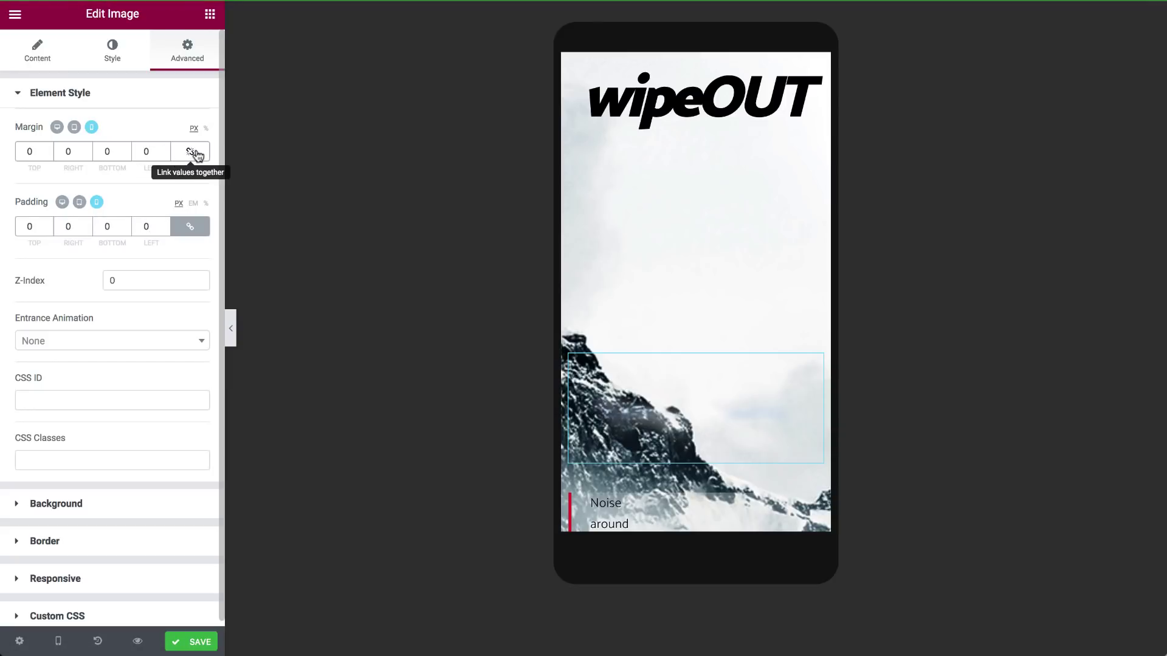
# Step: Set the mountain image's top margin to -400
pyautogui.click(47, 154)
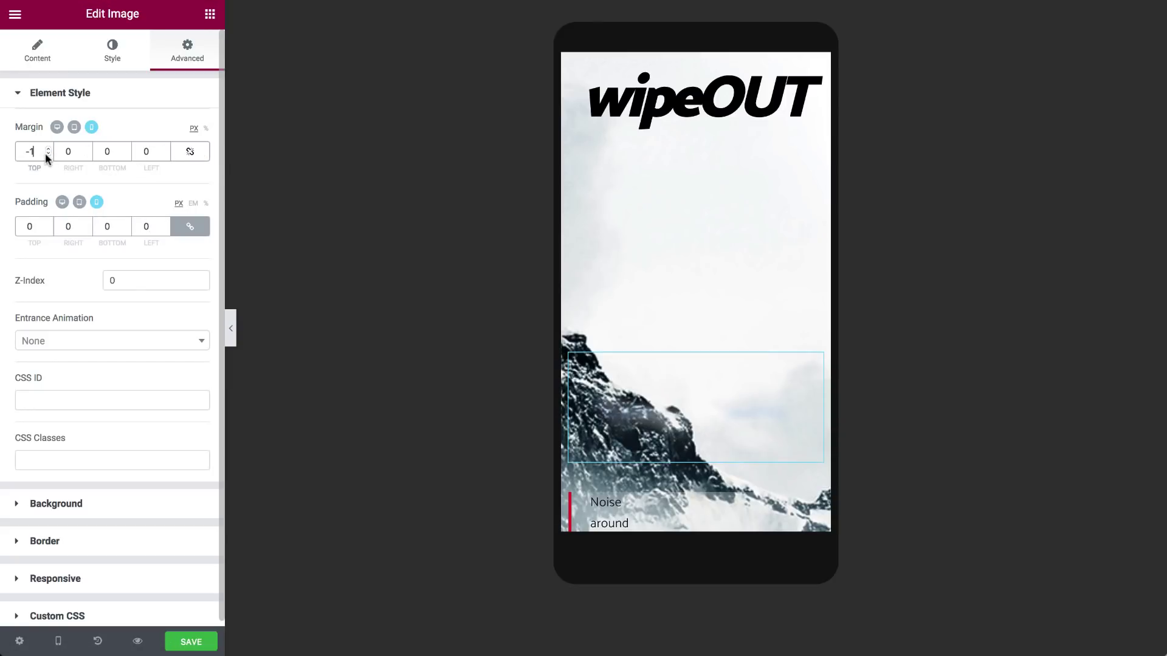
pyautogui.write('400')
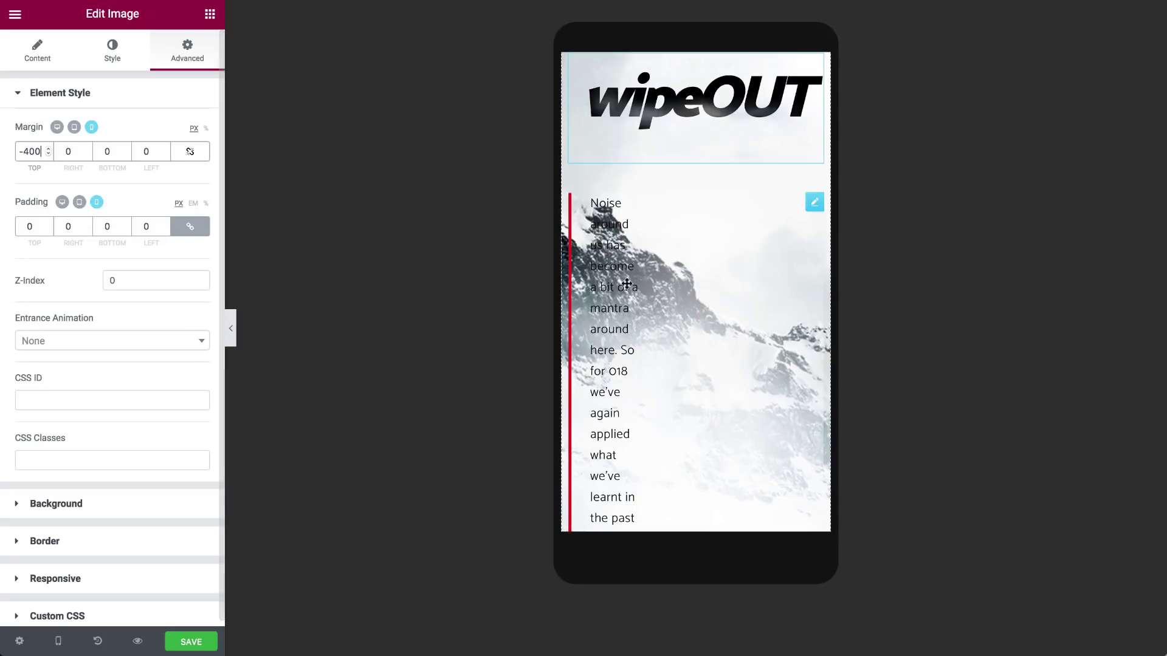
pyautogui.scroll(3, 629, 285)
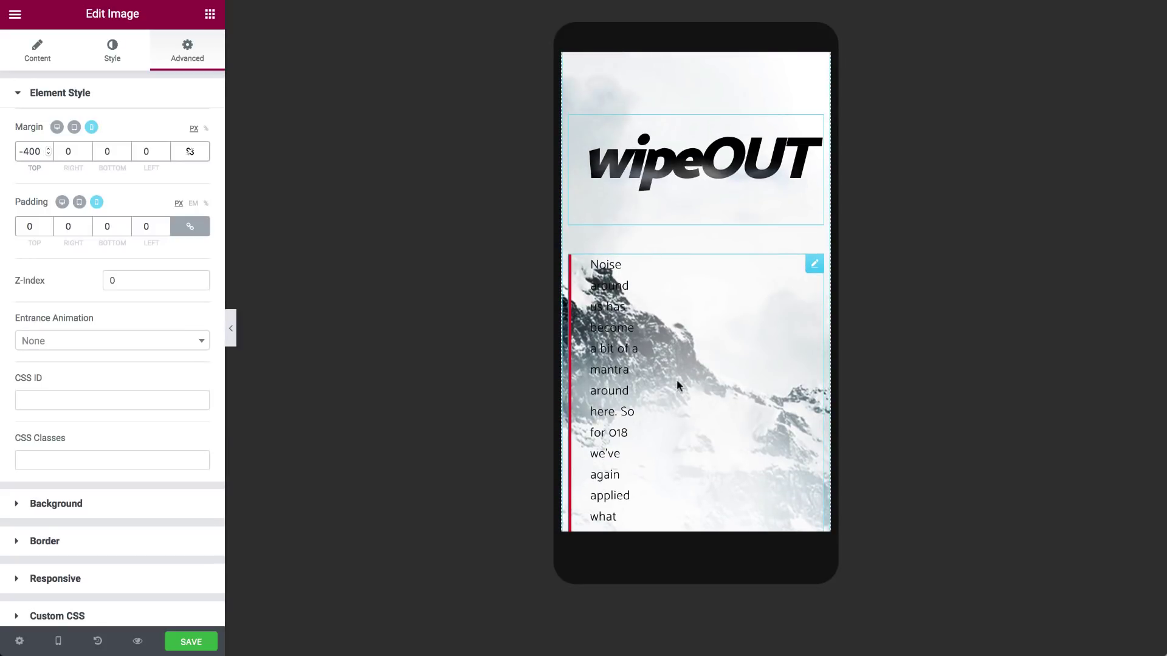
pyautogui.scroll(-3, 676, 385)
# Step: Give the intro paragraph zero padding, 100 top and 40 bottom margin, and left alignment
pyautogui.click(695, 370)
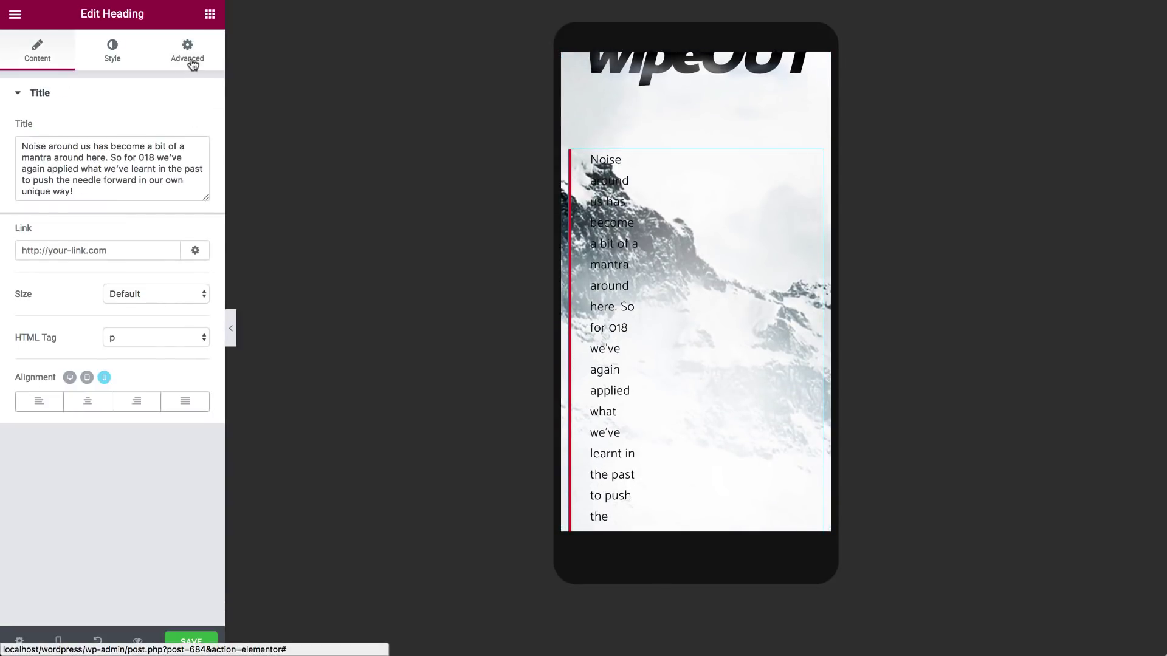
pyautogui.click(88, 402)
pyautogui.click(187, 66)
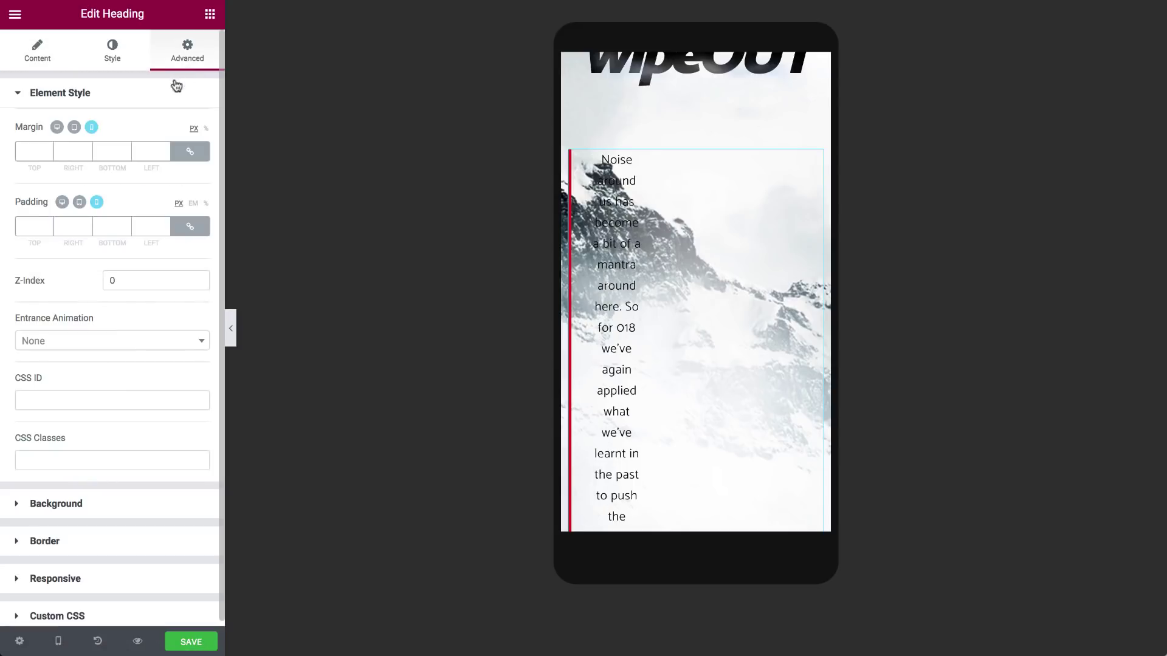
pyautogui.write('0')
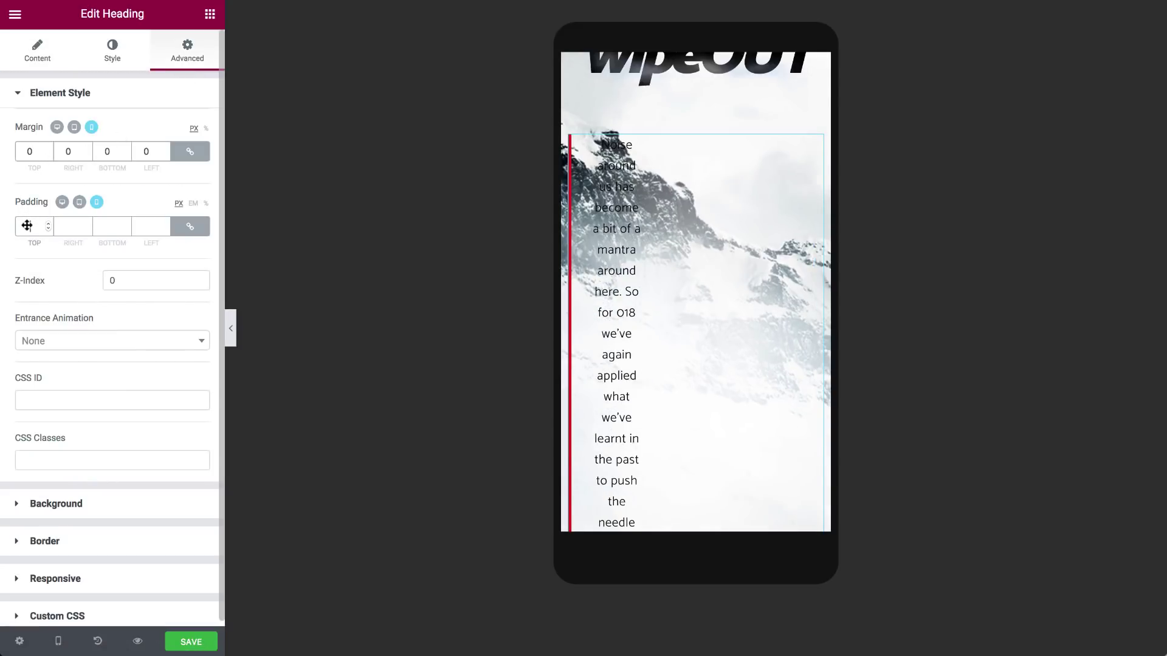
pyautogui.click(26, 225)
pyautogui.write('0')
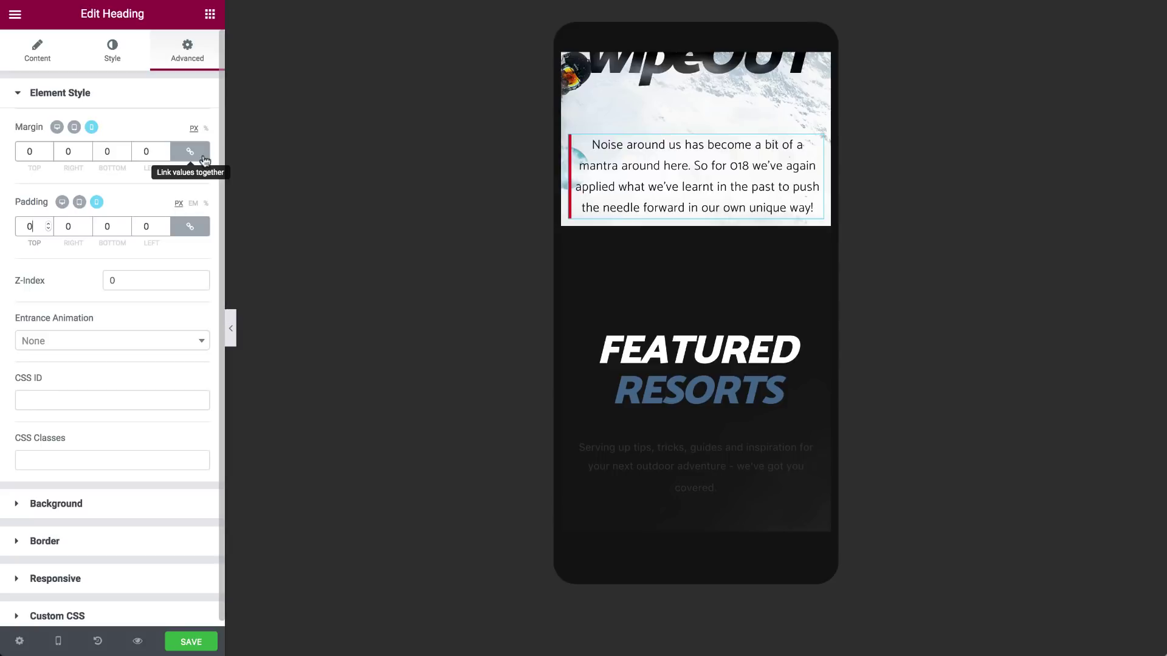
pyautogui.press('BackSpace')
pyautogui.write('100')
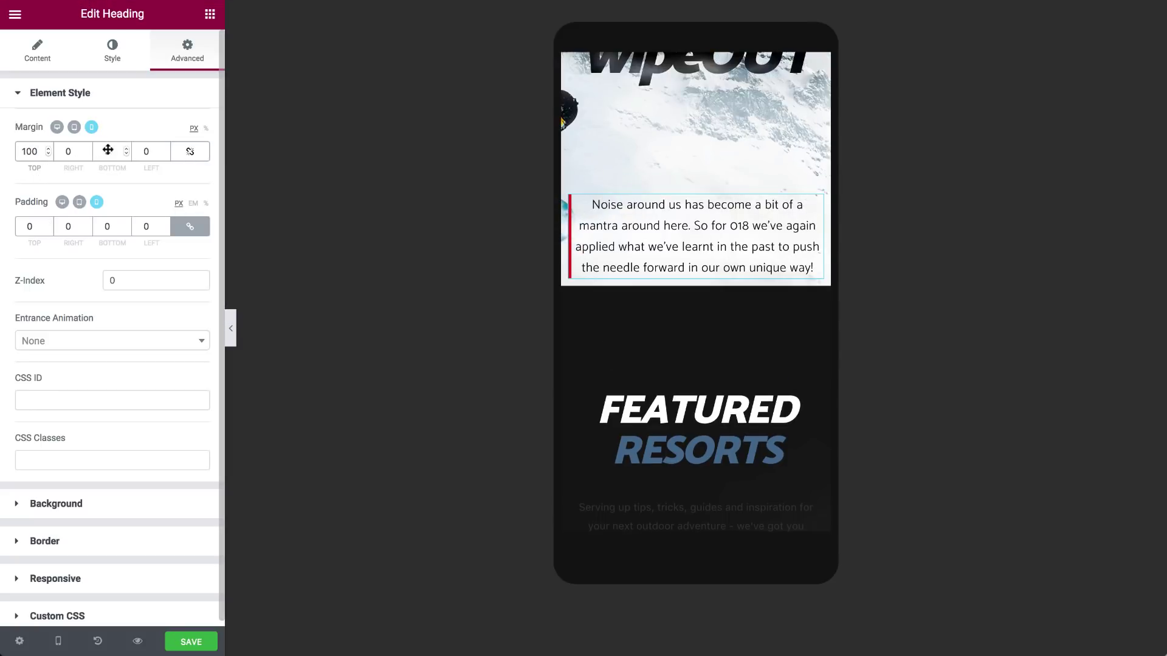
pyautogui.doubleClick(116, 150)
pyautogui.write('40')
pyautogui.scroll(1, 687, 249)
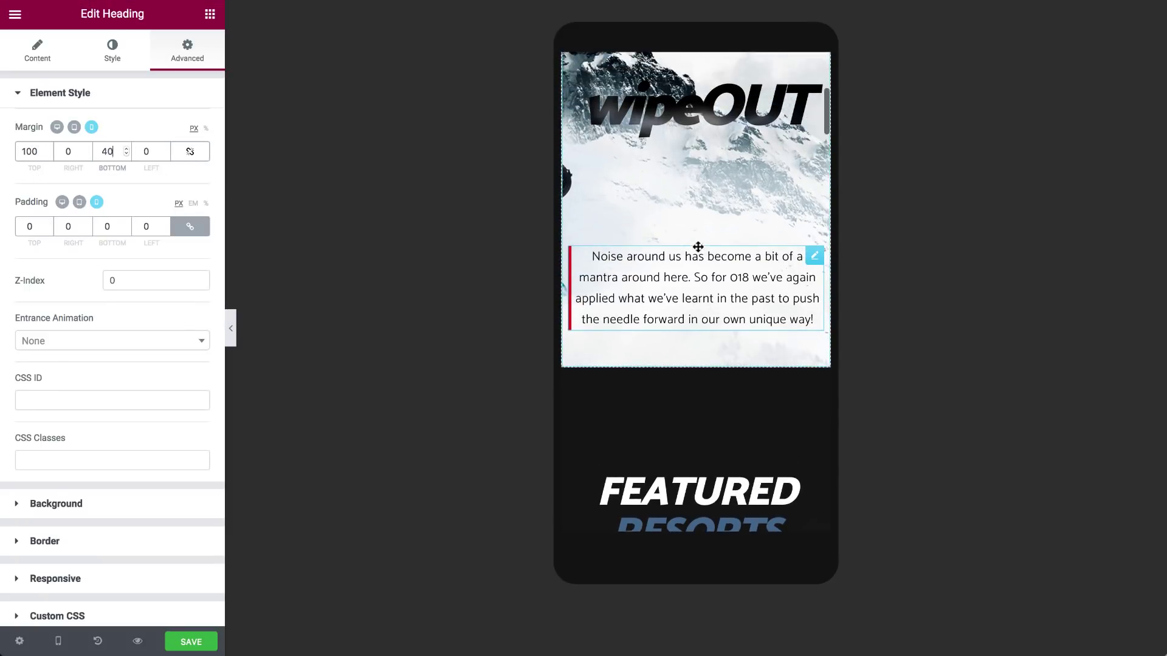
pyautogui.click(34, 57)
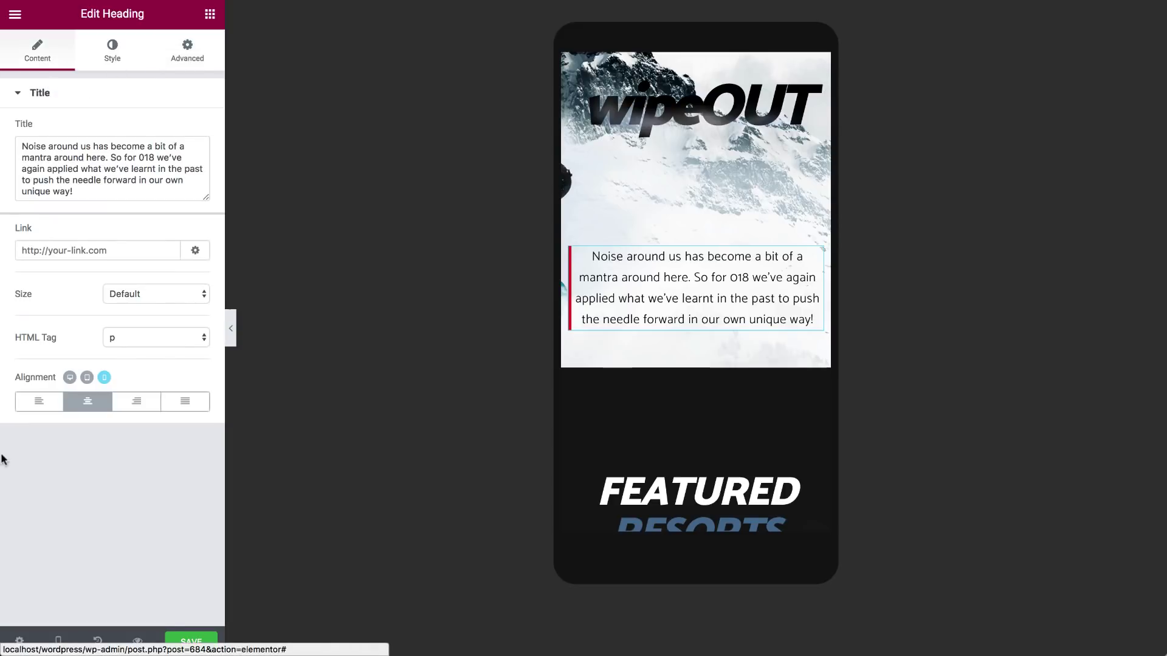
pyautogui.click(38, 404)
# Step: Shrink the intro paragraph to 15 px with 20 px left padding
pyautogui.click(112, 50)
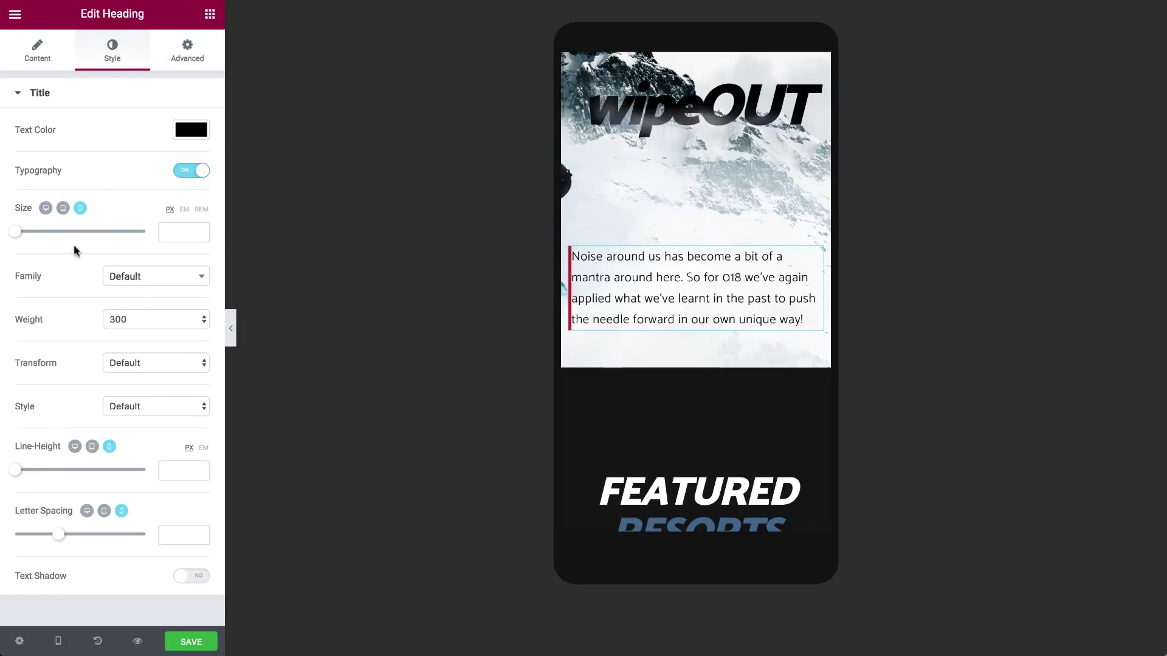
pyautogui.moveTo(18, 238); pyautogui.dragTo(24, 240)
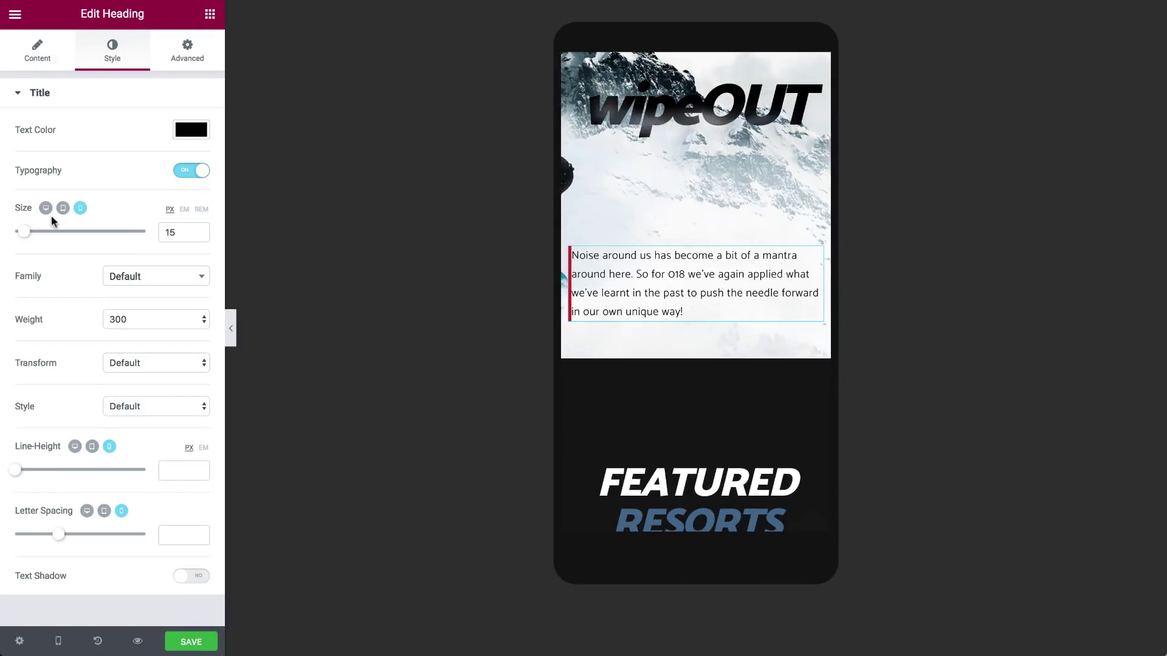
pyautogui.click(193, 48)
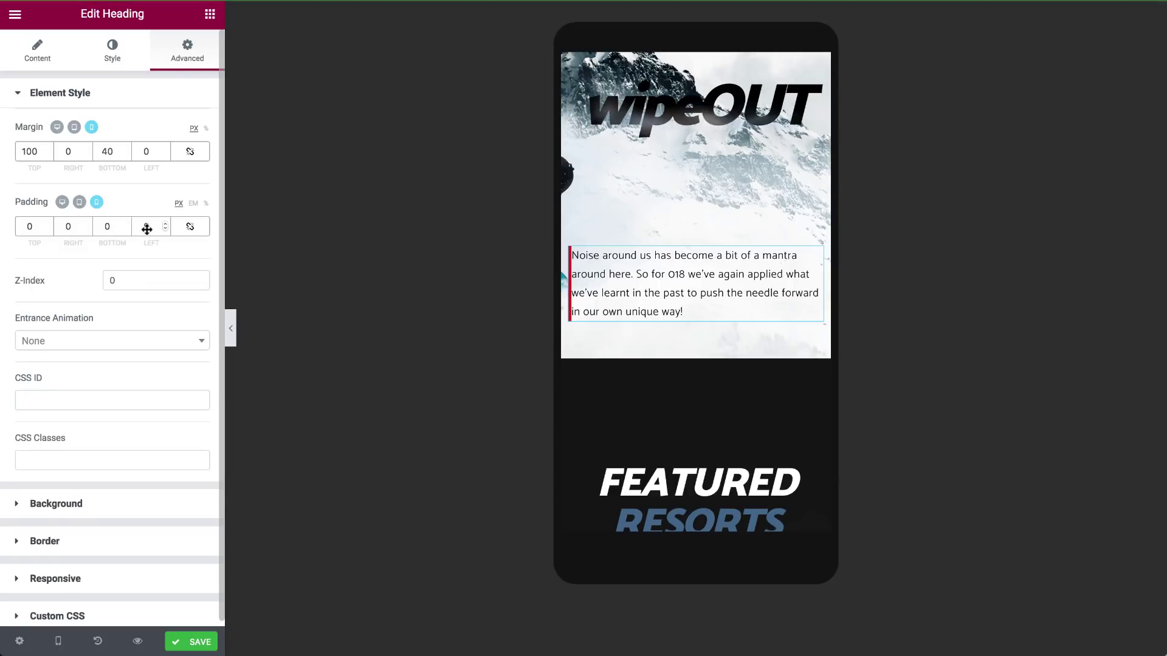
pyautogui.write('20')
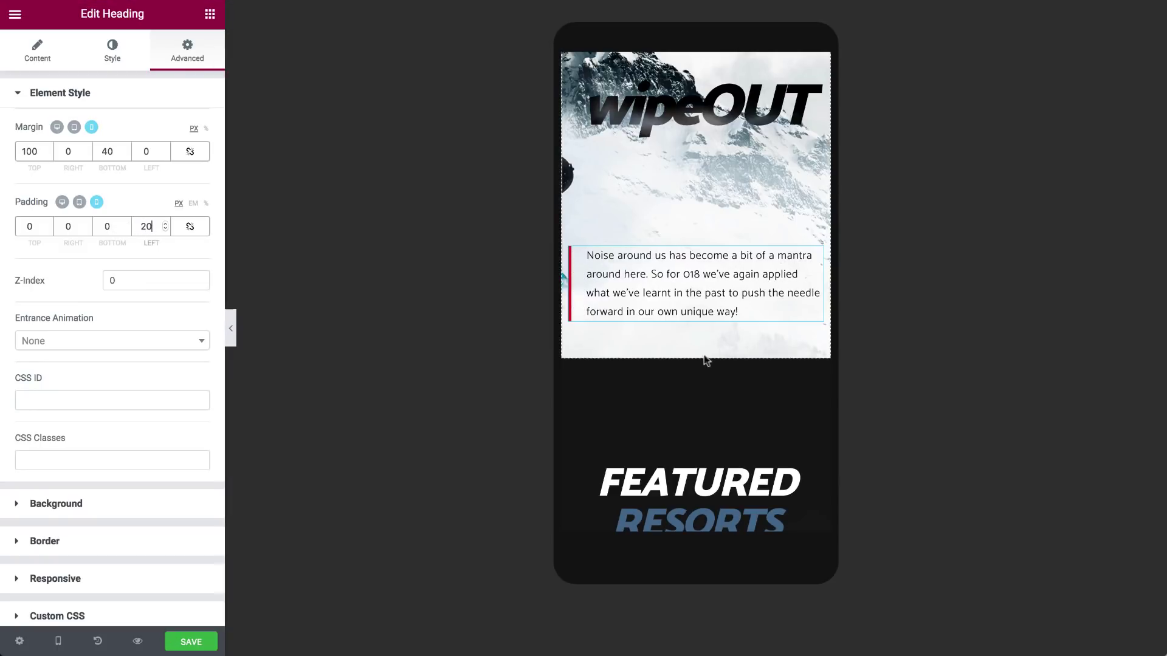
pyautogui.scroll(4, 705, 358)
# Step: Step the wipeOUT image's top margin down to -441 px
pyautogui.click(749, 337)
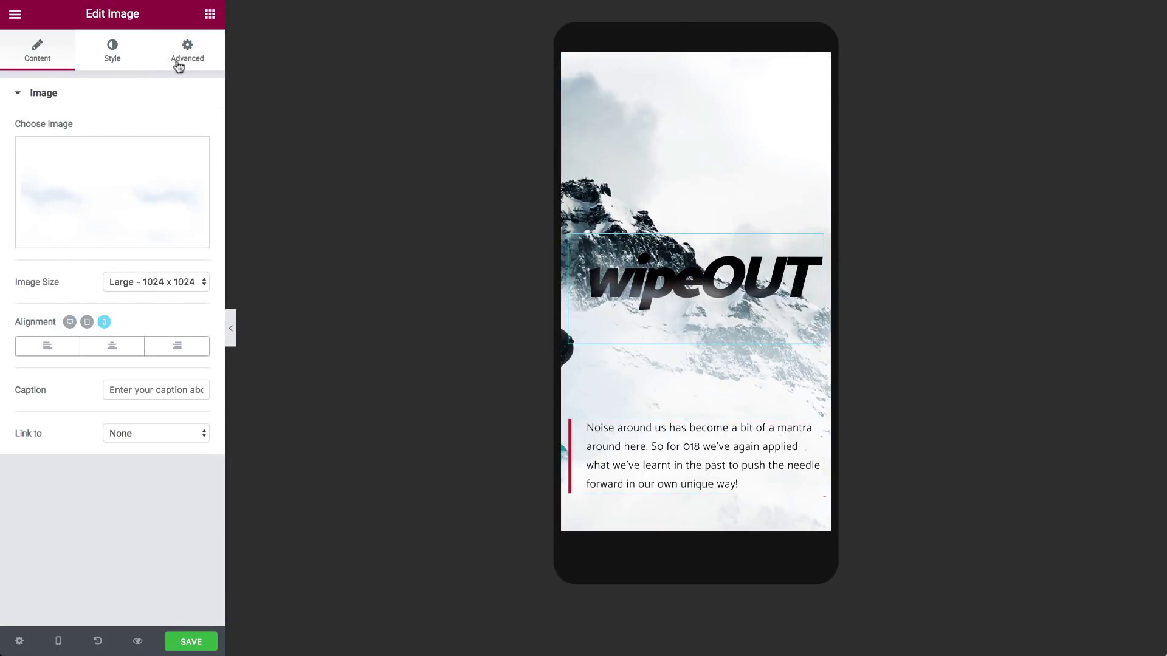
pyautogui.click(180, 61)
pyautogui.click(49, 153)
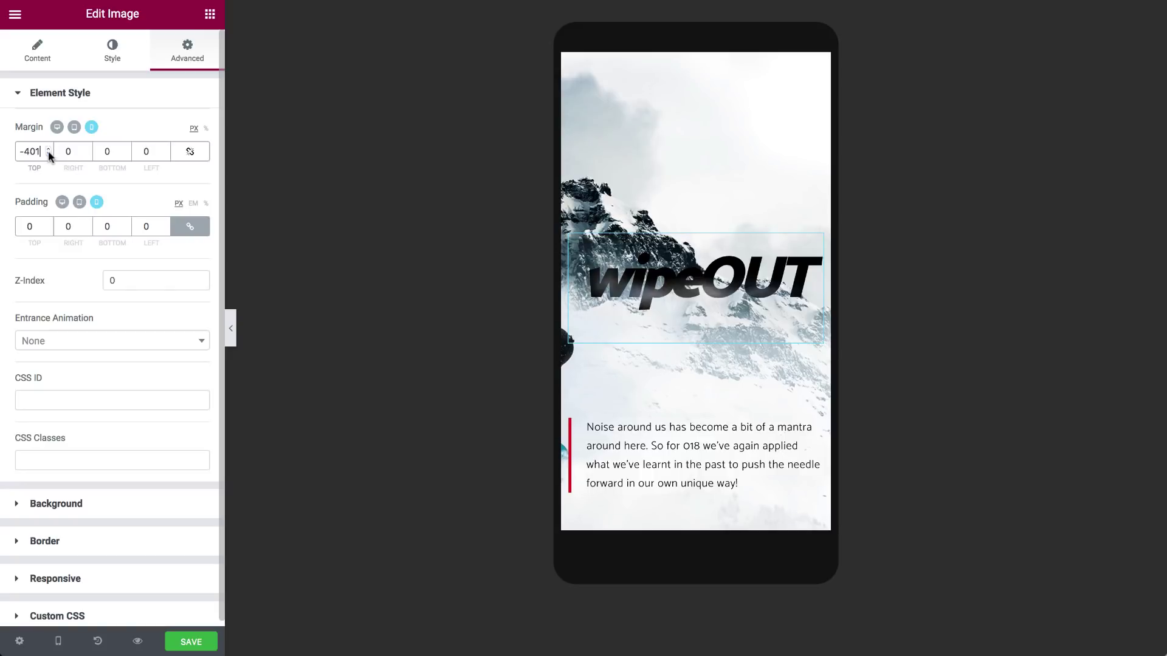
pyautogui.moveTo(49, 151); pyautogui.dragTo(49, 151)
pyautogui.click(48, 155)
pyautogui.click(49, 155)
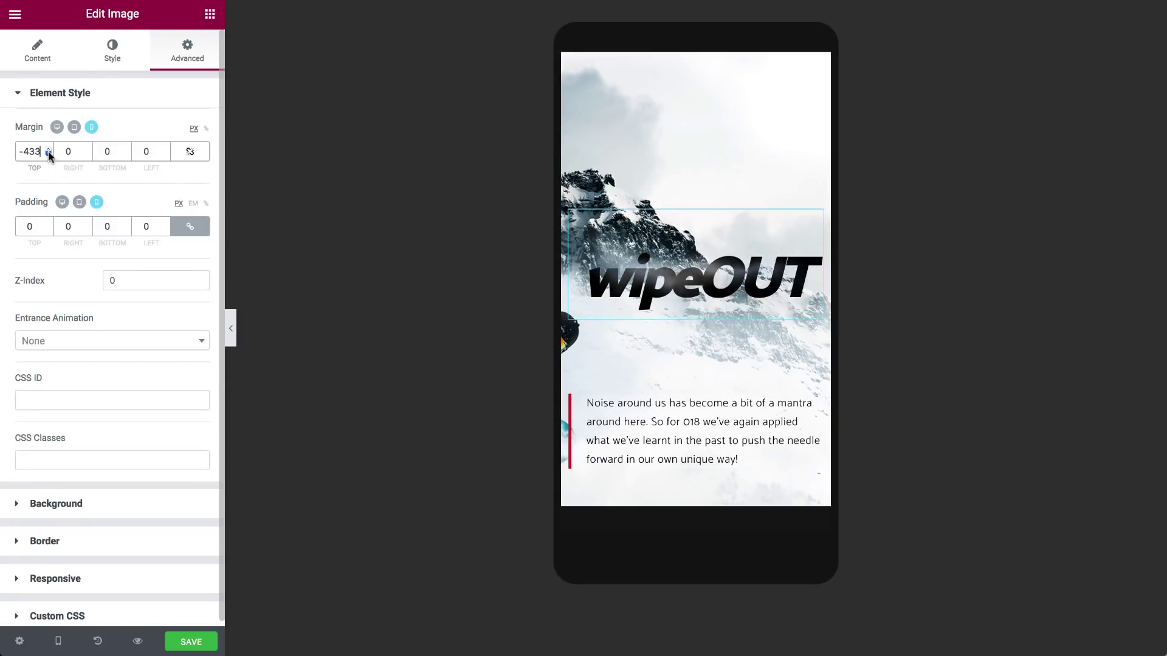
pyautogui.click(48, 155)
pyautogui.click(49, 154)
pyautogui.click(48, 155)
pyautogui.click(48, 155)
pyautogui.click(49, 155)
pyautogui.click(49, 155)
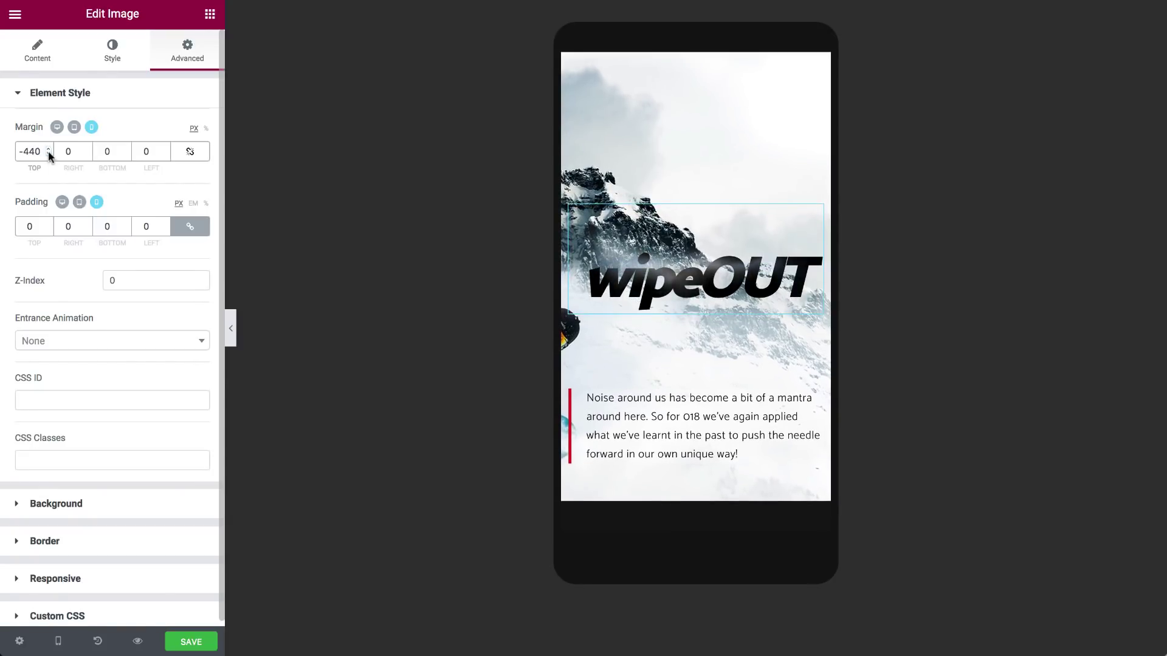
pyautogui.click(48, 155)
pyautogui.scroll(2, 728, 333)
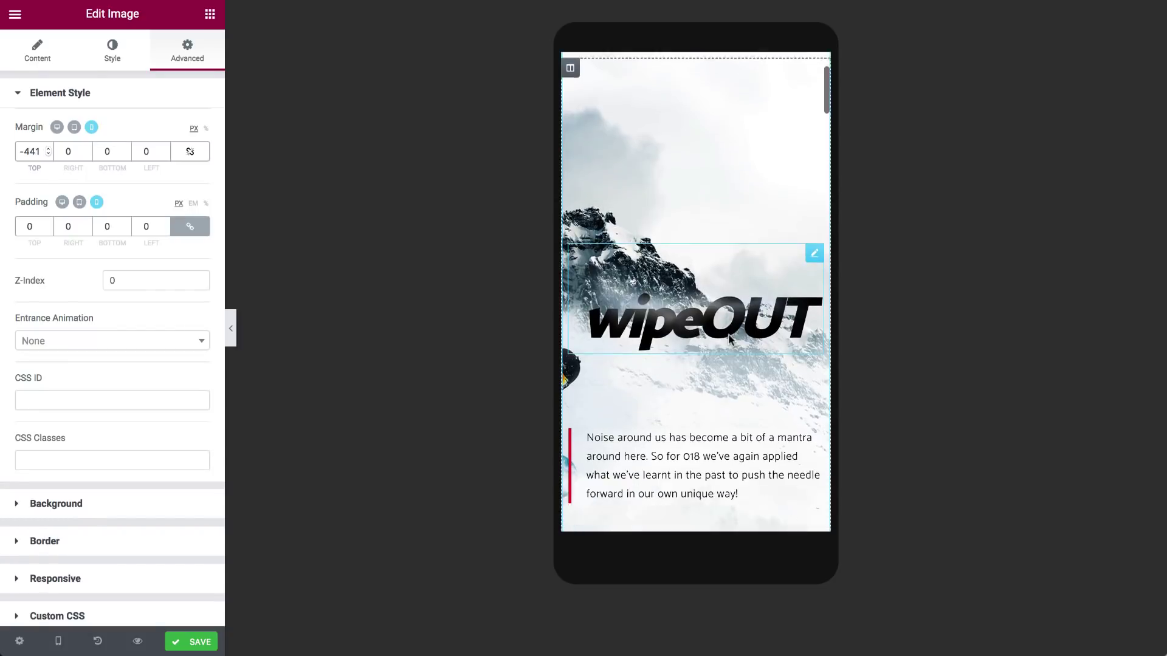
pyautogui.scroll(-3, 729, 334)
pyautogui.scroll(1, 748, 334)
pyautogui.scroll(-4, 744, 333)
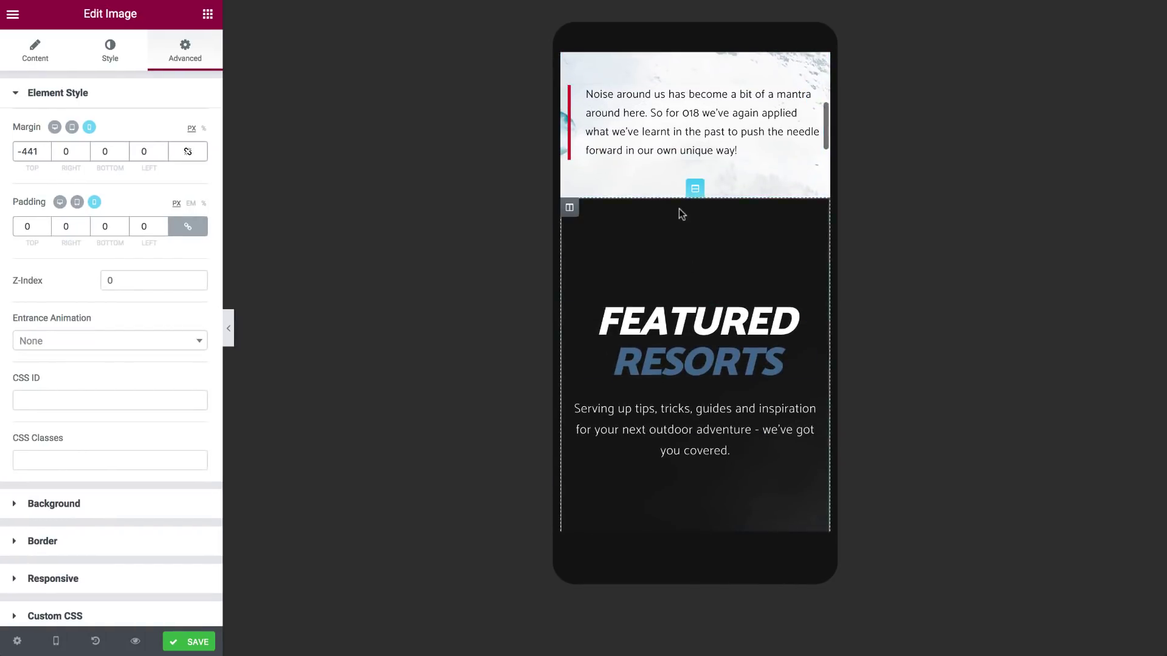
# Step: Set the FEATURED RESORTS section's column gap to No Gap
pyautogui.click(683, 217)
pyautogui.scroll(-1, 685, 220)
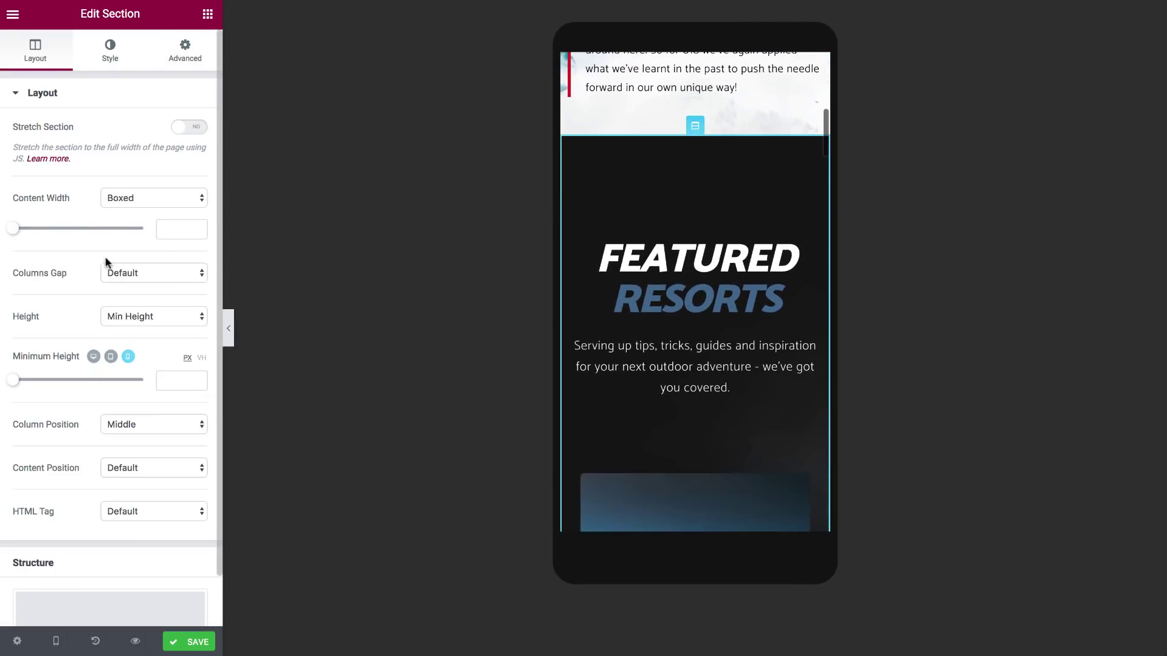
pyautogui.click(135, 275)
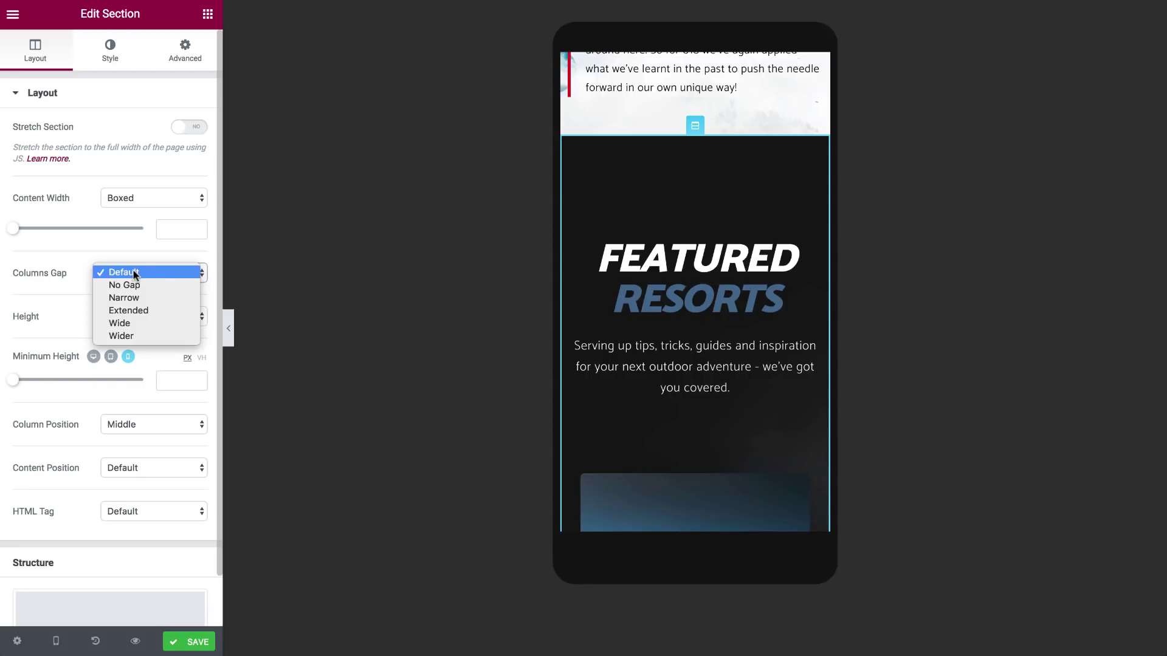
pyautogui.press('Return')
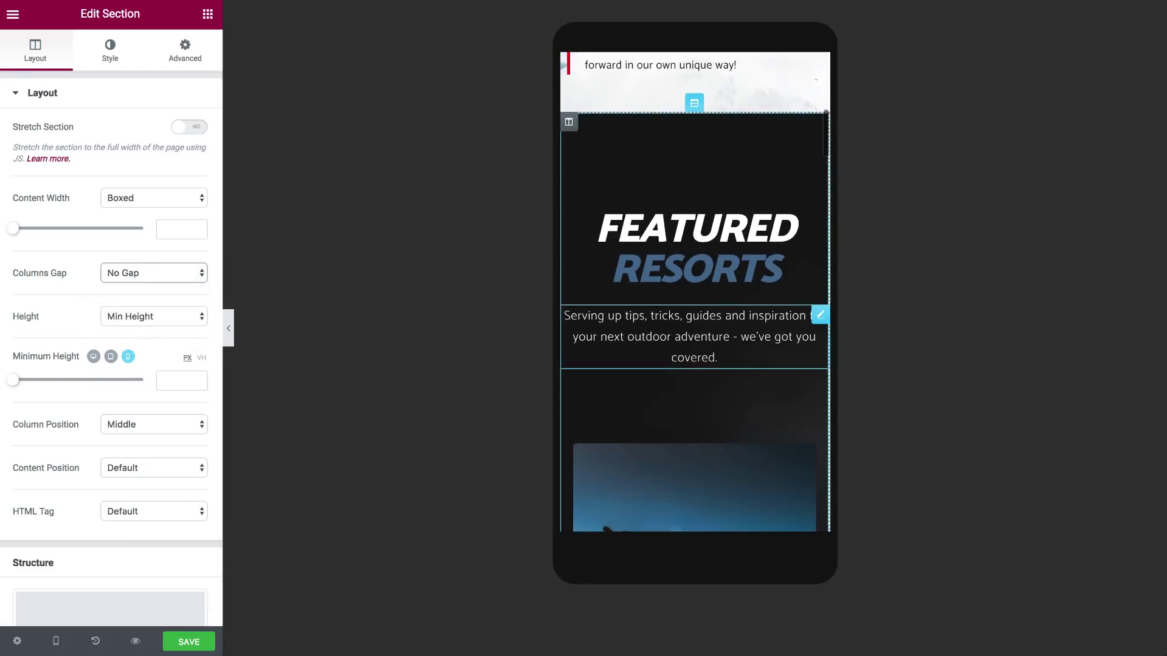
# Step: Set the FEATURED RESORTS heading to size 35 with an unlinked 80 px top margin
pyautogui.click(779, 267)
pyautogui.click(107, 53)
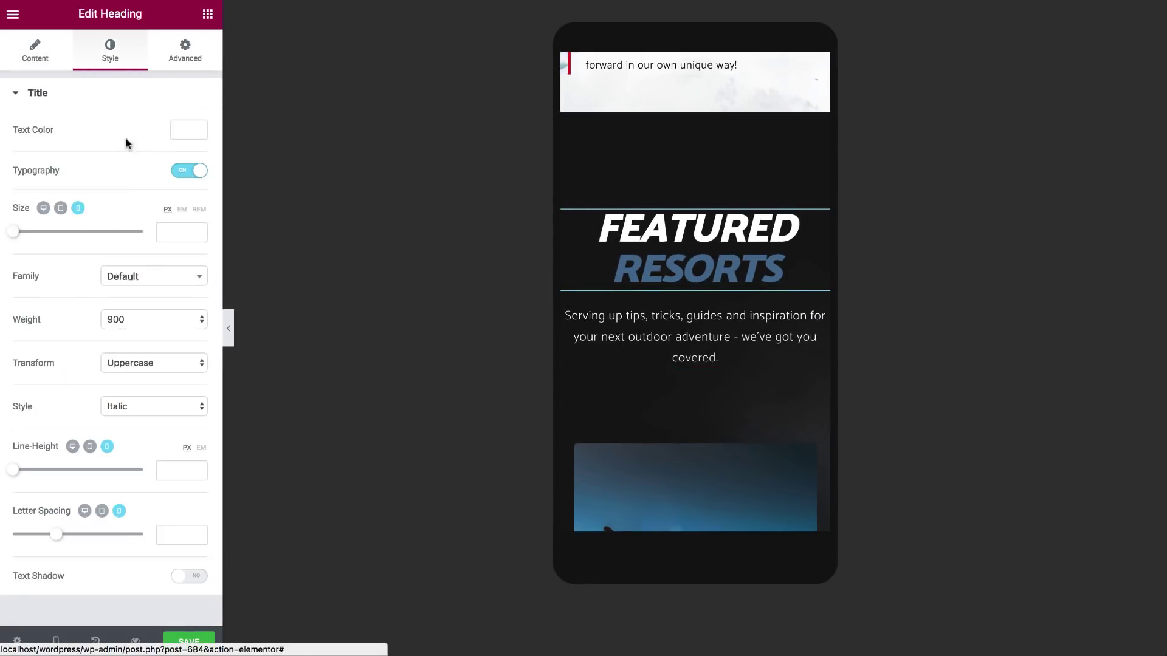
pyautogui.moveTo(14, 233); pyautogui.dragTo(37, 233)
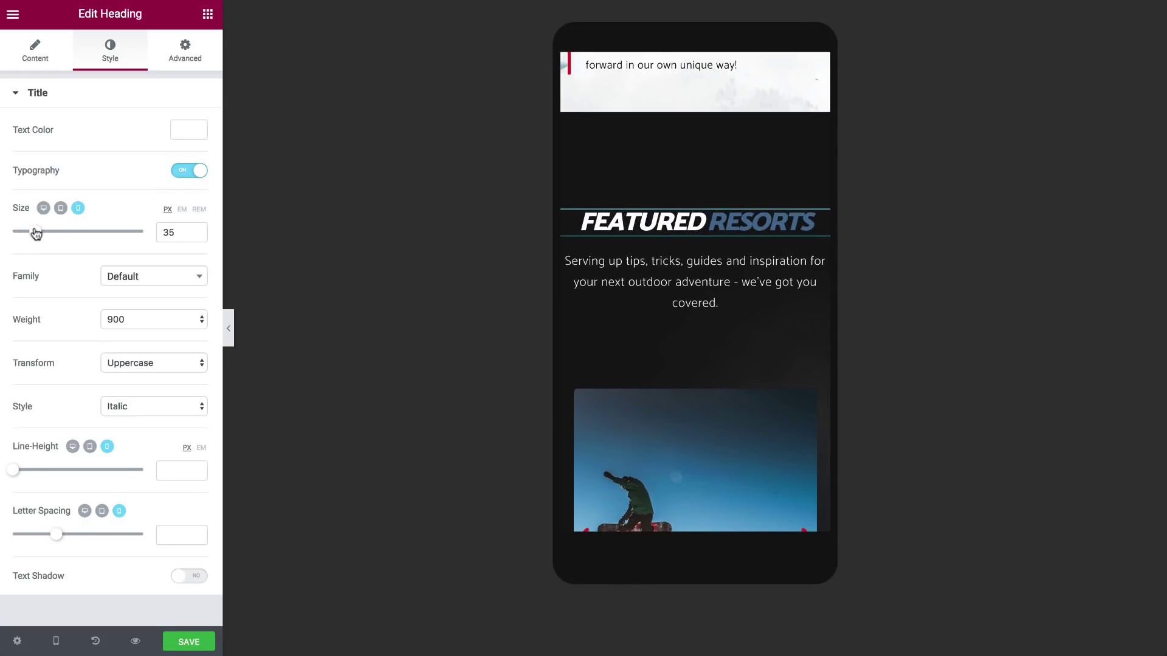
pyautogui.click(186, 53)
pyautogui.click(31, 151)
pyautogui.write('0')
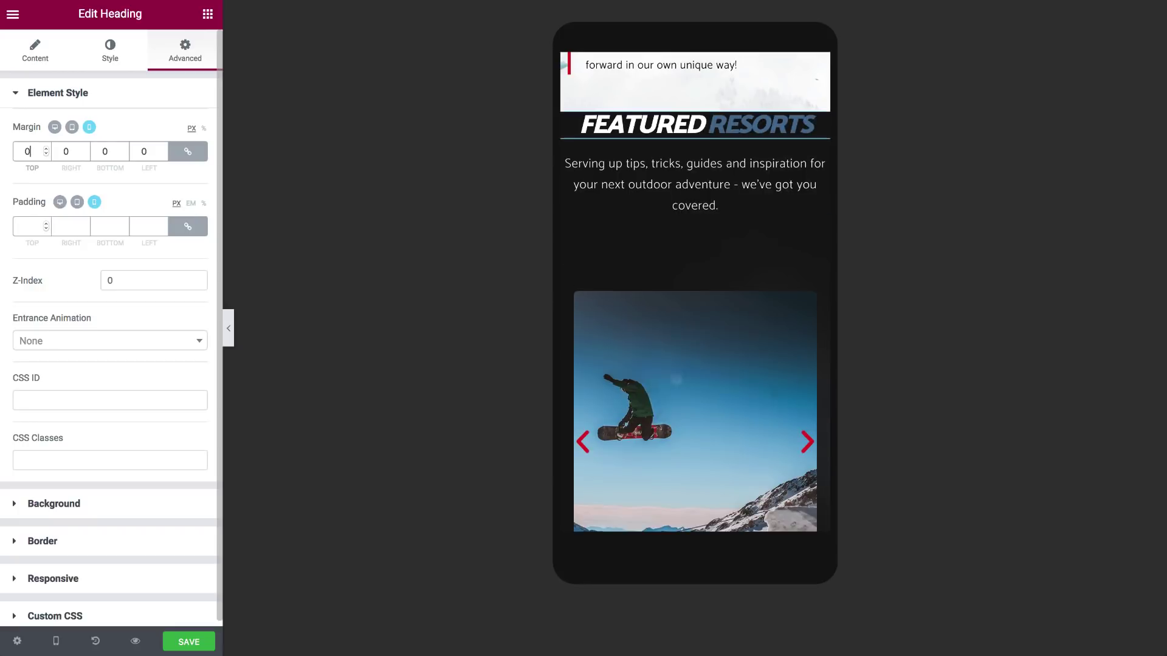
pyautogui.click(189, 156)
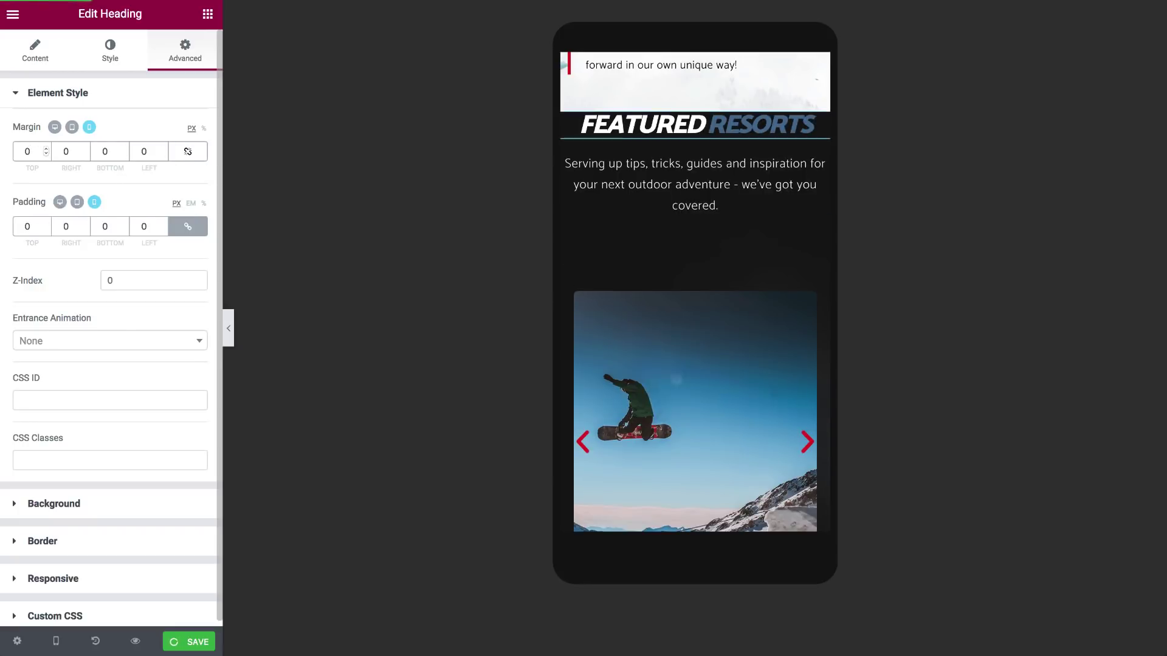
pyautogui.write('100')
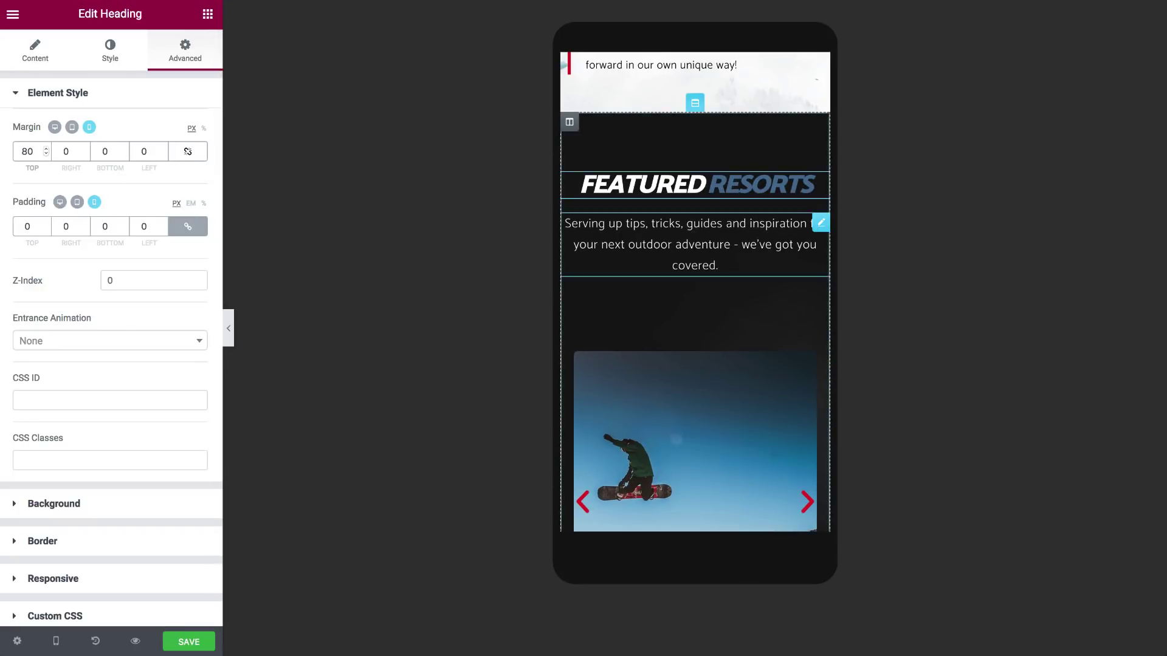
# Step: Shrink the description paragraph to 15 px with 10 px left and right margins
pyautogui.click(718, 266)
pyautogui.click(101, 64)
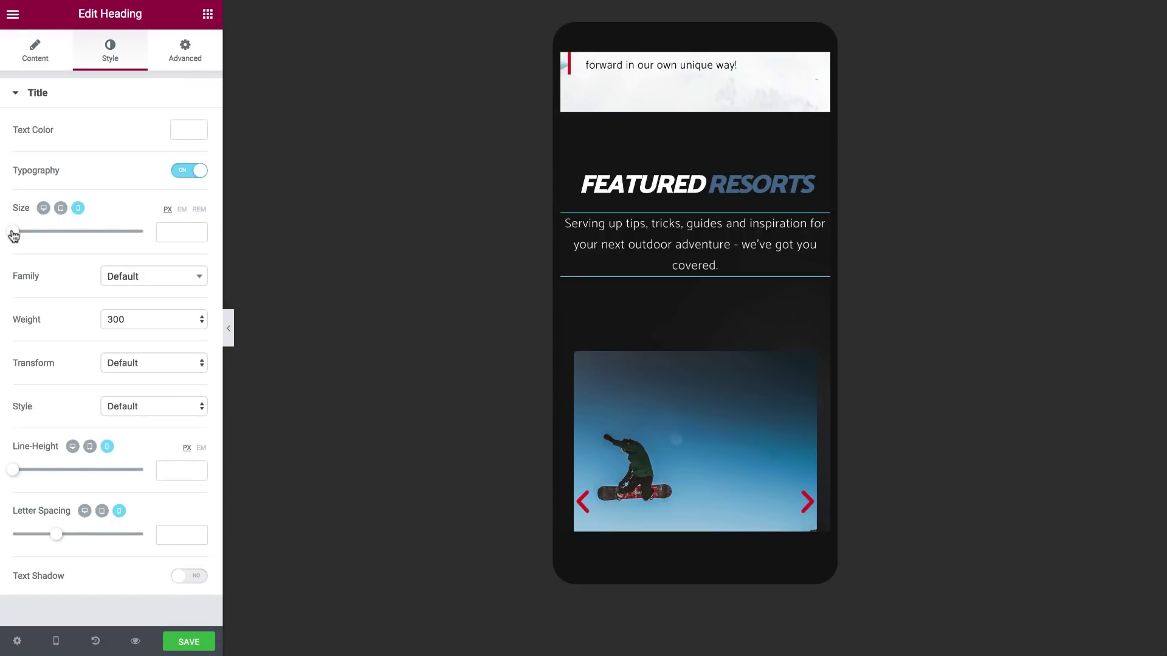
pyautogui.moveTo(13, 234); pyautogui.dragTo(22, 236)
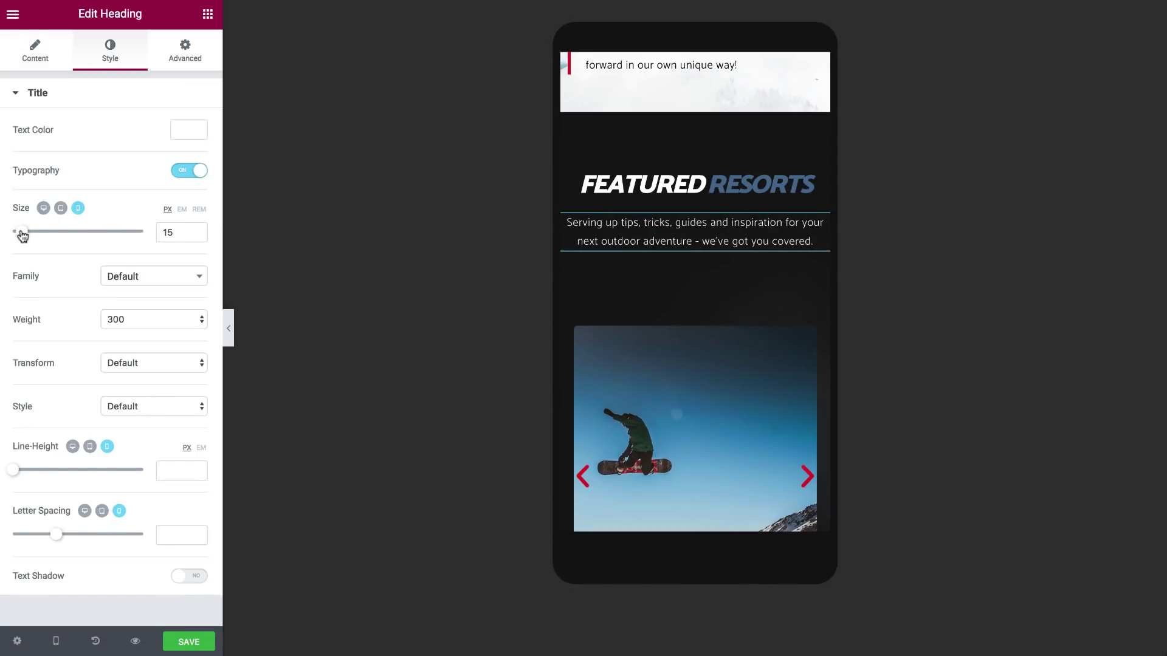
pyautogui.click(193, 56)
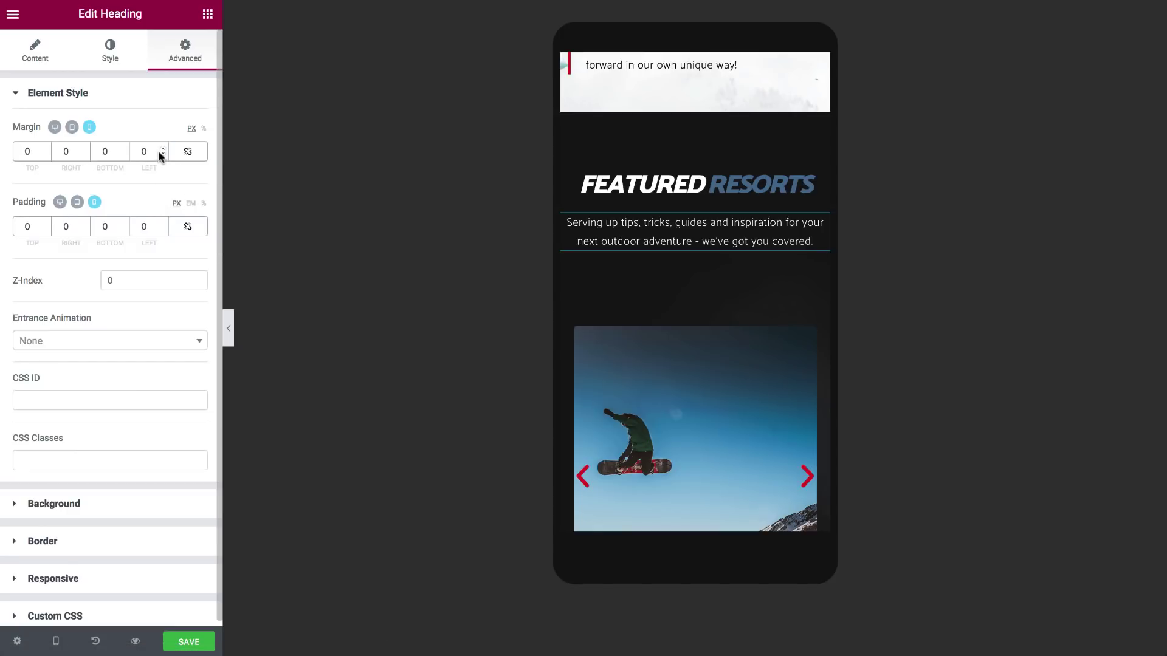
pyautogui.write('10')
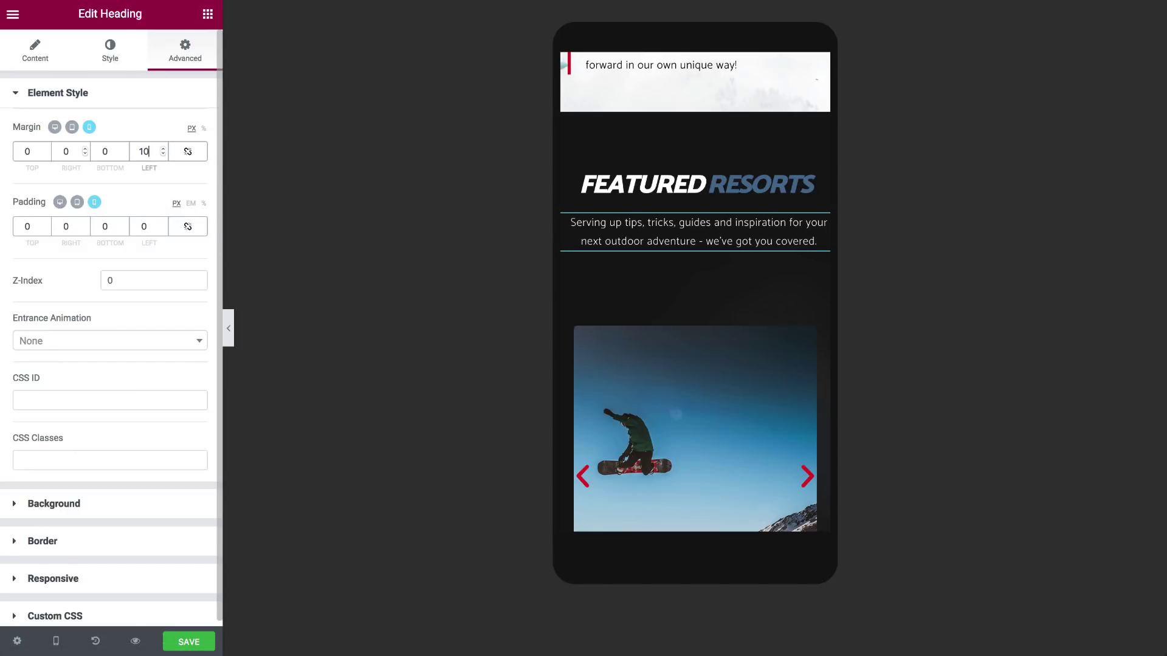
pyautogui.write('10')
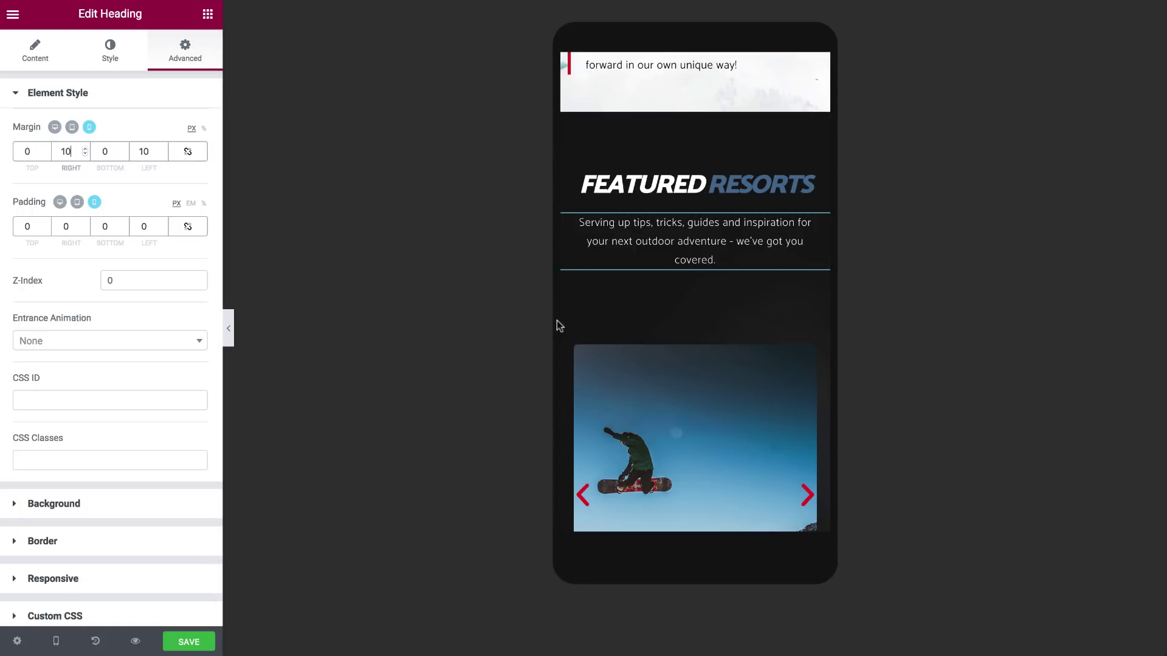
pyautogui.scroll(-1, 656, 343)
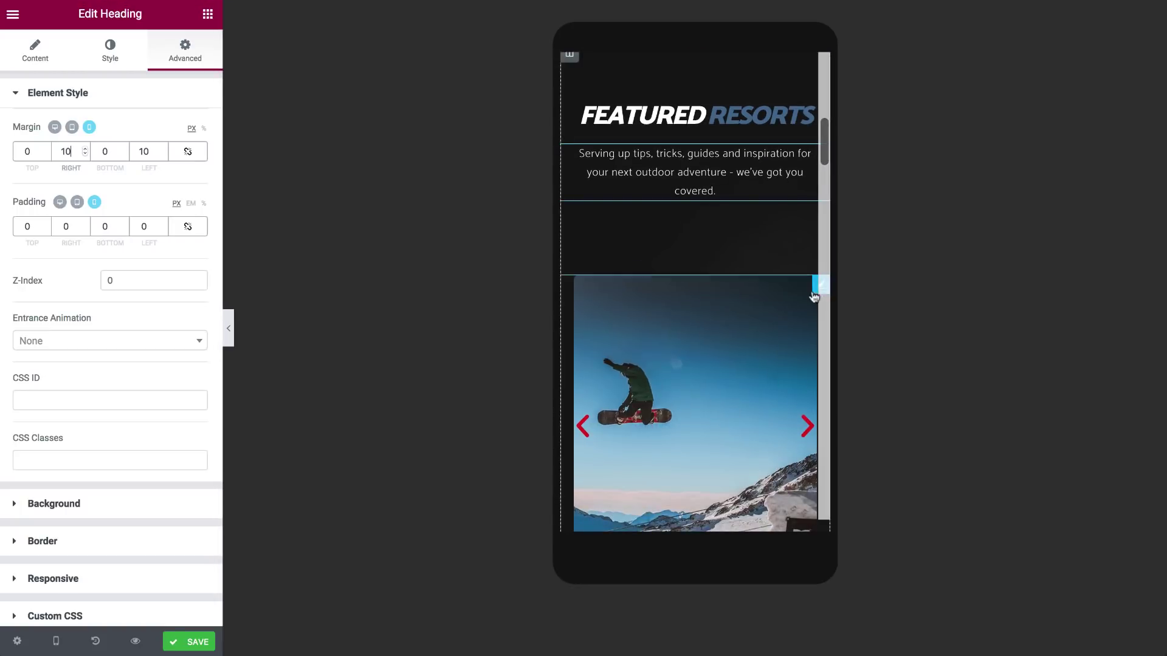
# Step: Set the resort carousel's margins, entering 040 and a 60 px bottom margin
pyautogui.click(818, 291)
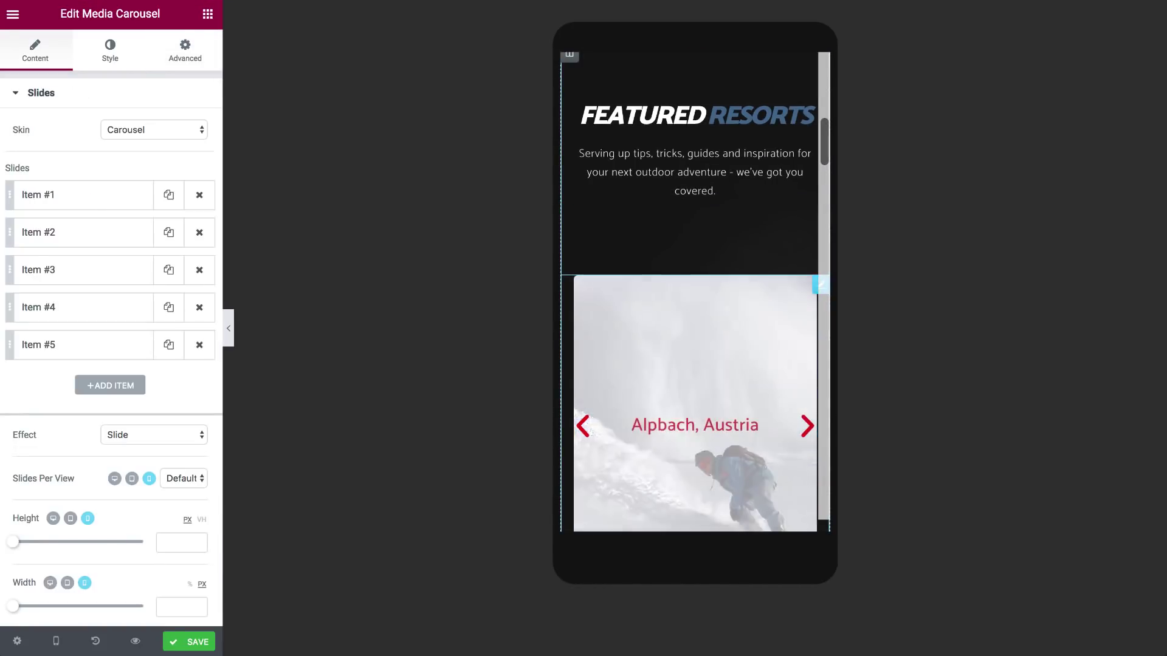
pyautogui.click(185, 48)
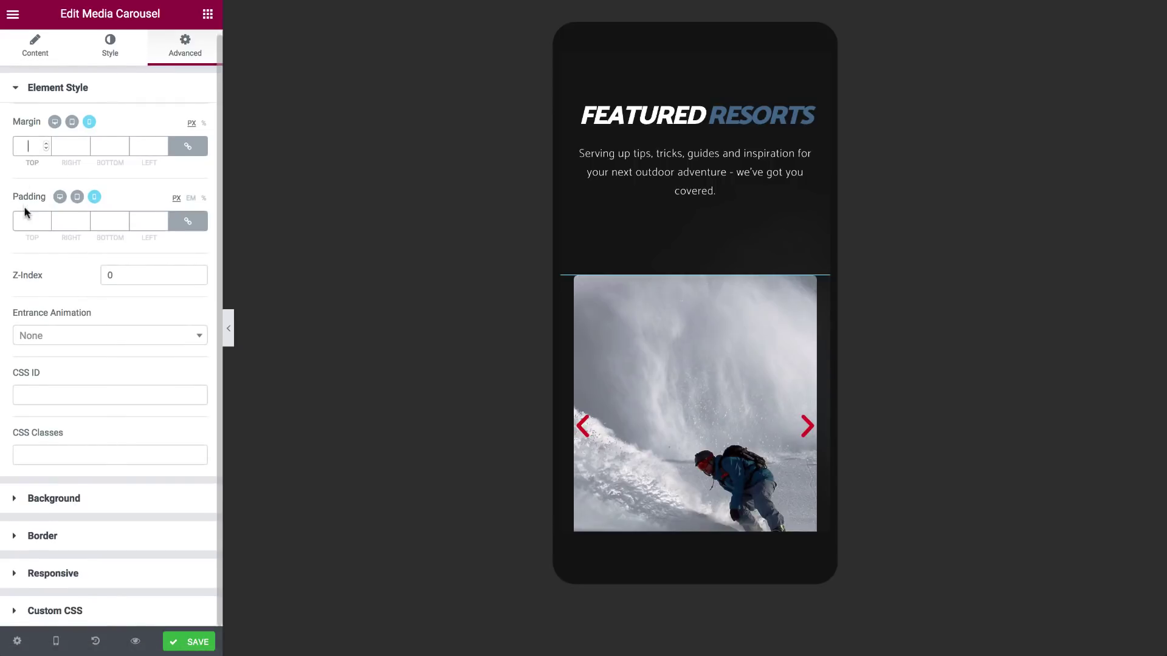
pyautogui.write('0')
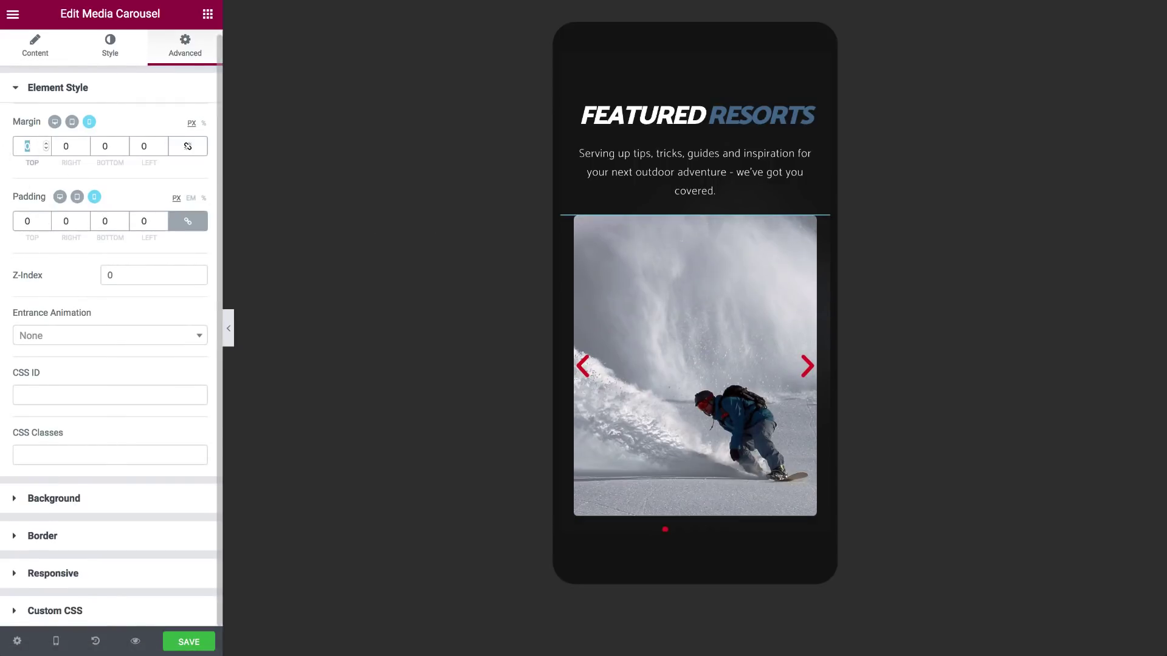
pyautogui.write('40')
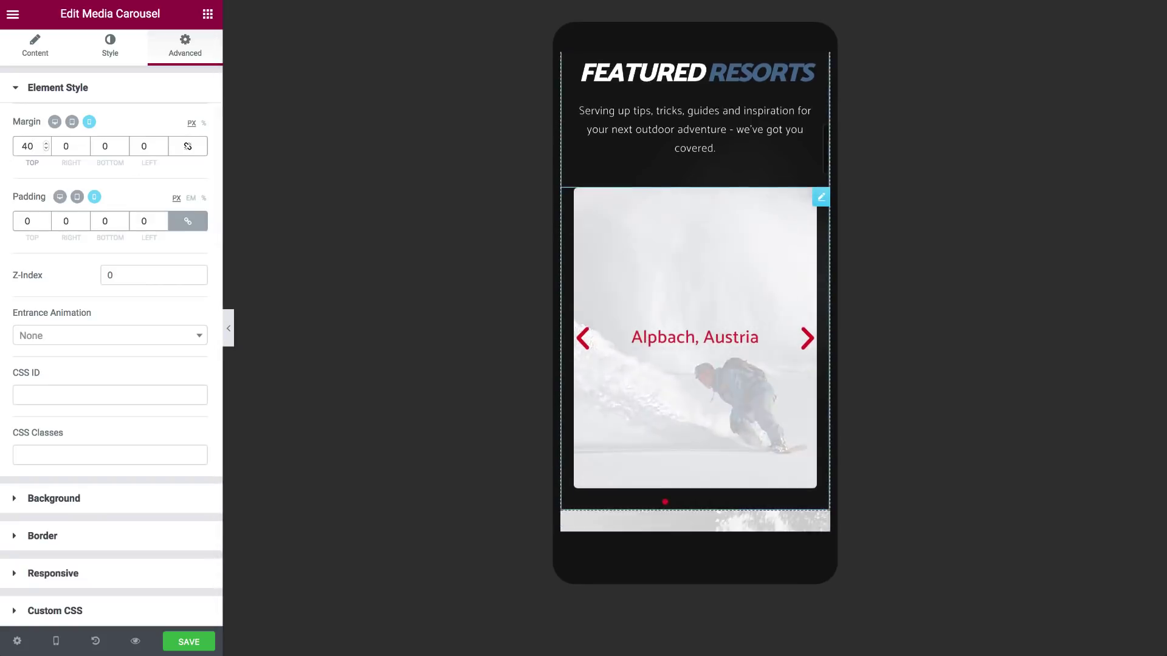
pyautogui.press('Tab')
pyautogui.press('Tab')
pyautogui.write('60')
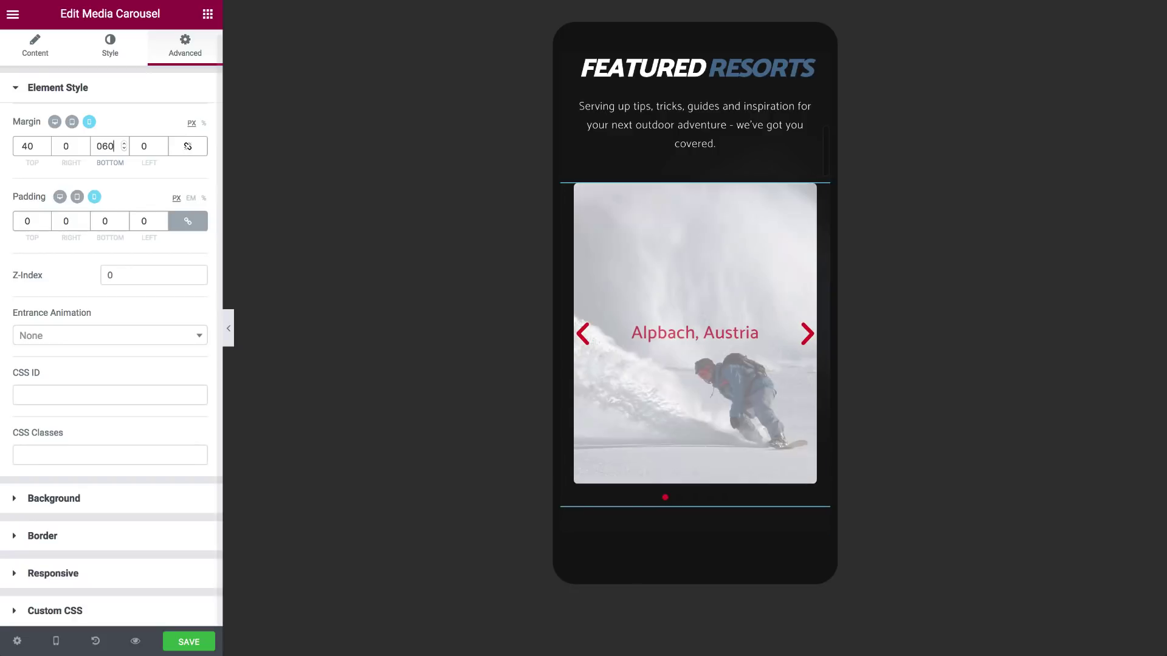
# Step: Adjust the carousel Width slider to 291 px after checking its navigation style settings
pyautogui.click(35, 45)
pyautogui.scroll(-1, 87, 377)
pyautogui.moveTo(13, 568); pyautogui.dragTo(36, 569)
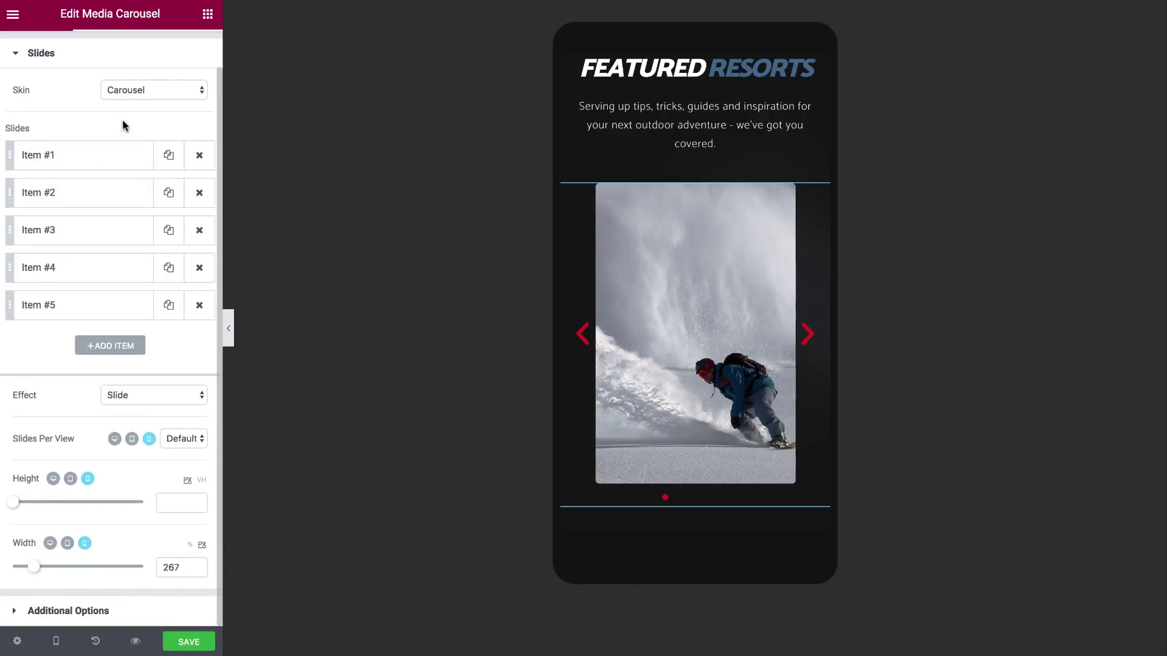
pyautogui.scroll(1, 122, 110)
pyautogui.click(123, 50)
pyautogui.click(33, 485)
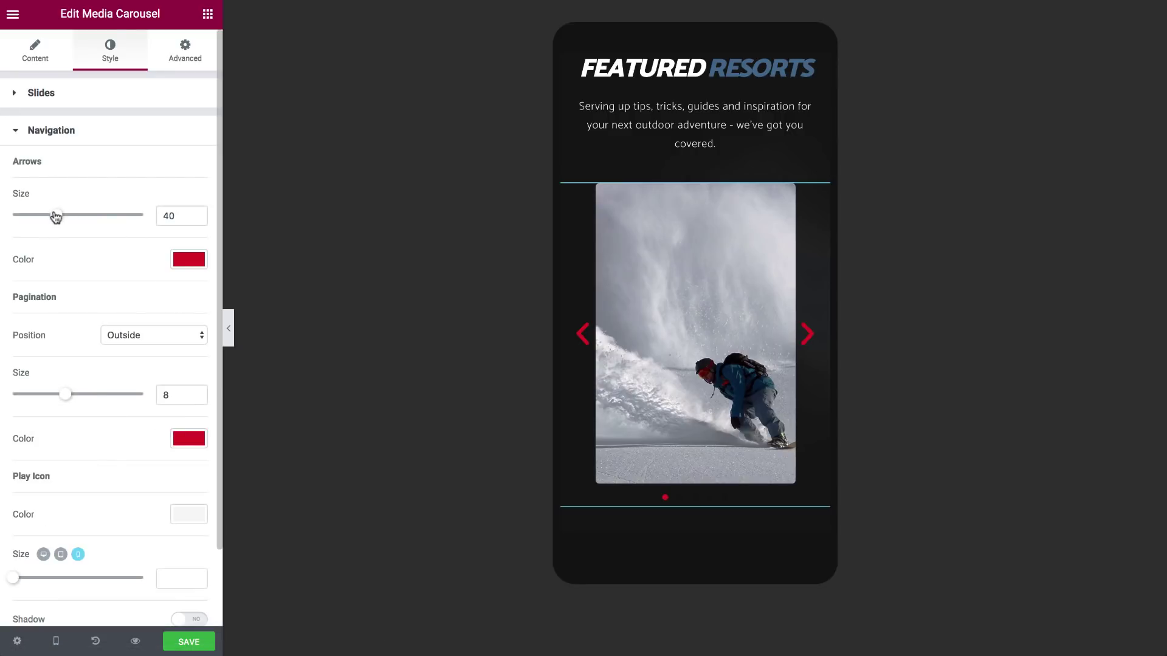
pyautogui.click(34, 50)
pyautogui.scroll(-1, 111, 475)
pyautogui.moveTo(33, 570); pyautogui.dragTo(37, 569)
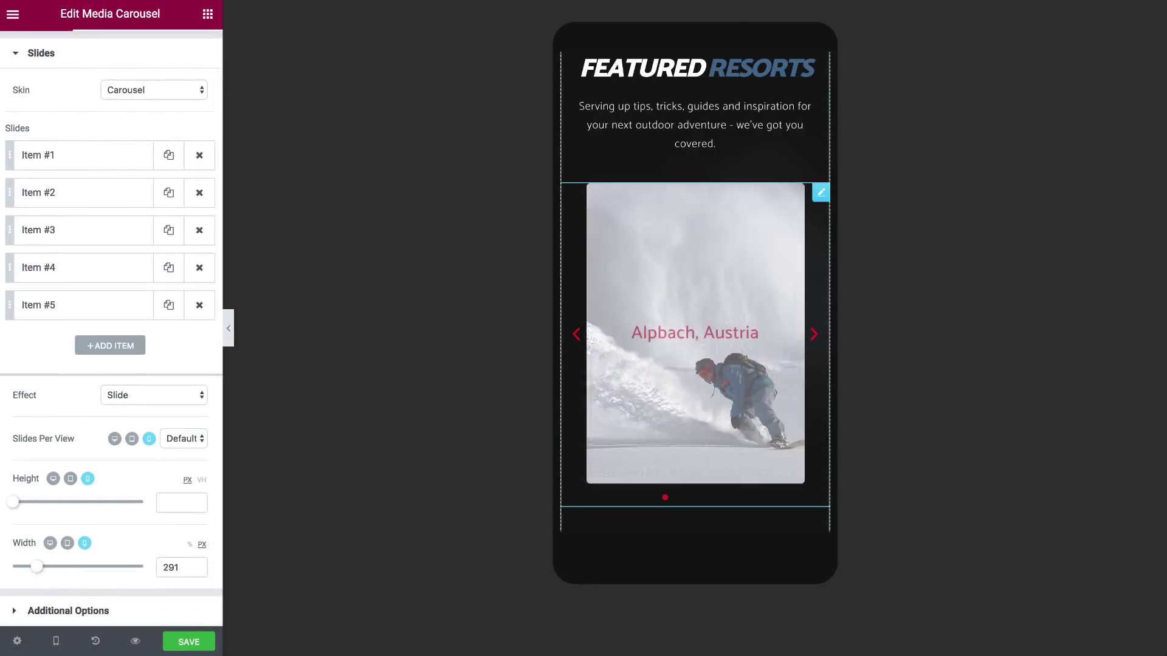
pyautogui.scroll(-6, 729, 373)
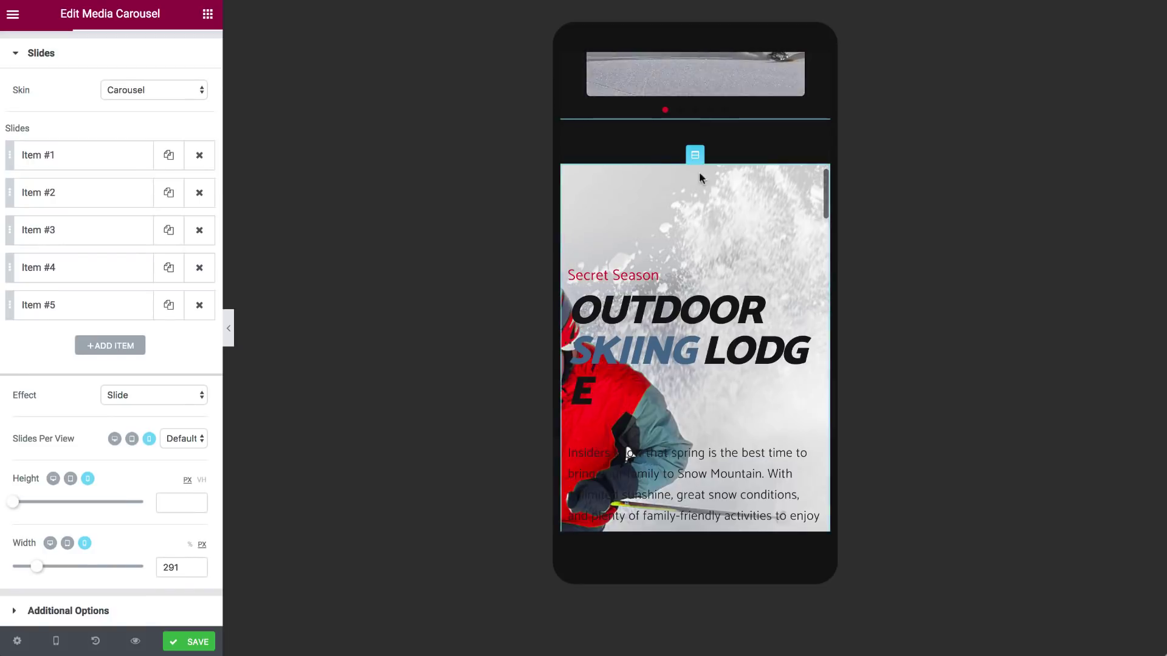
# Step: Set the Secret Season section's padding to 0
pyautogui.click(694, 155)
pyautogui.click(184, 51)
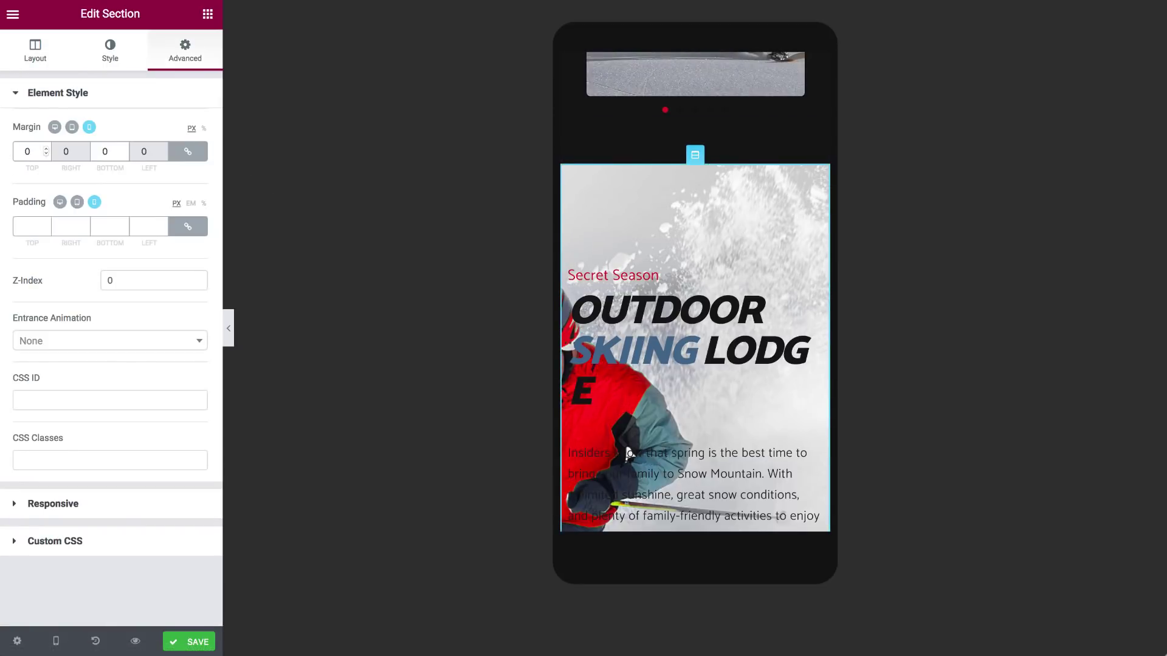
pyautogui.write('0')
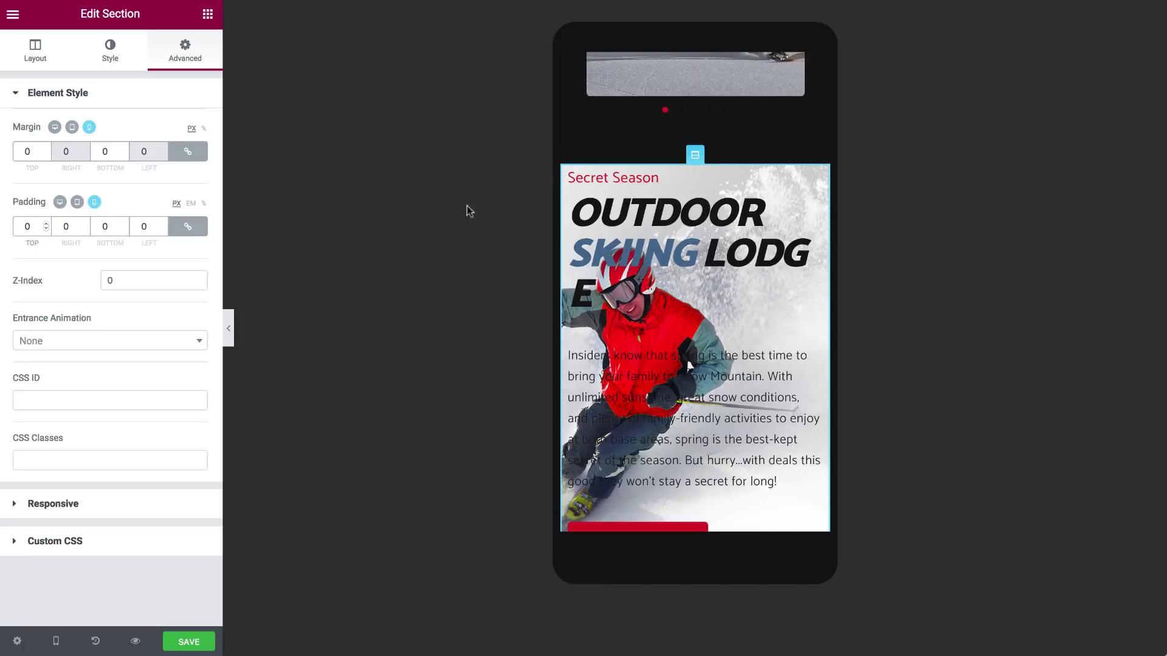
# Step: Center the Secret Season and OUTDOOR SKIING LODGE headings, the paragraph and the READ MORE button
pyautogui.click(656, 178)
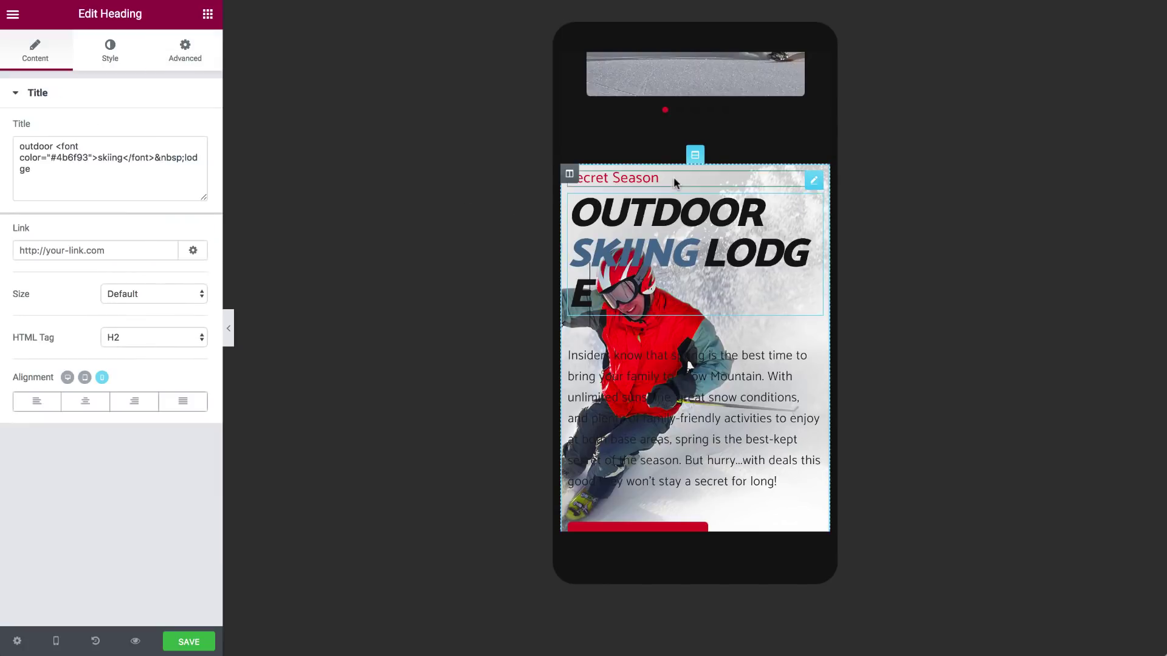
pyautogui.click(85, 402)
pyautogui.click(669, 213)
pyautogui.click(86, 402)
pyautogui.click(776, 482)
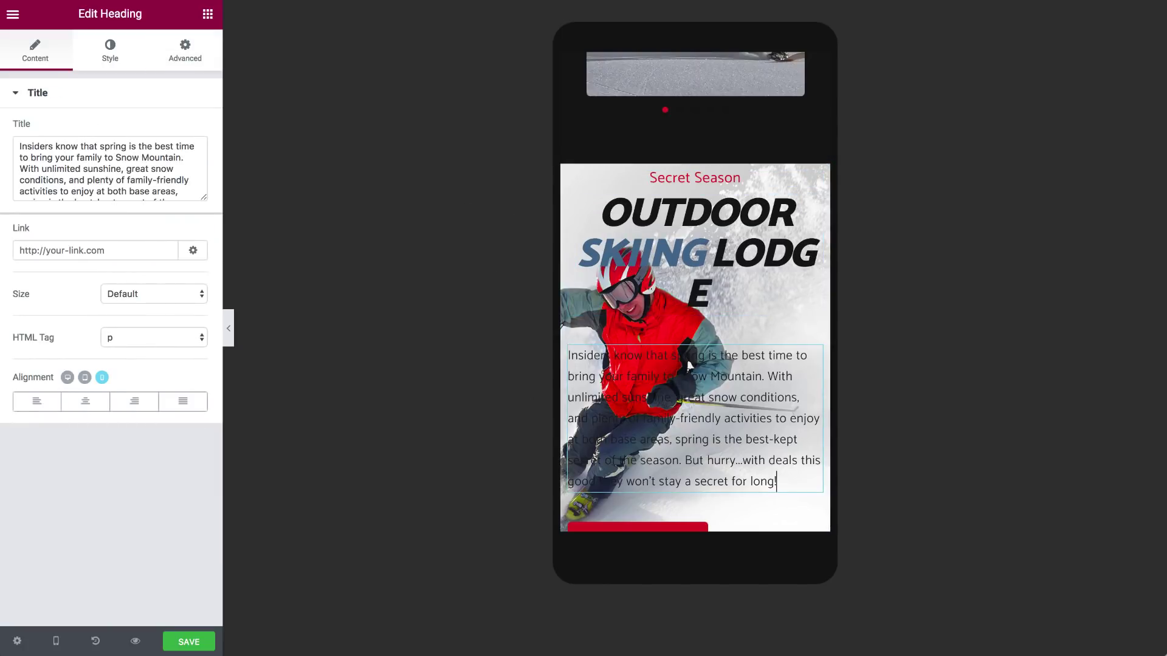
pyautogui.scroll(-1, 694, 365)
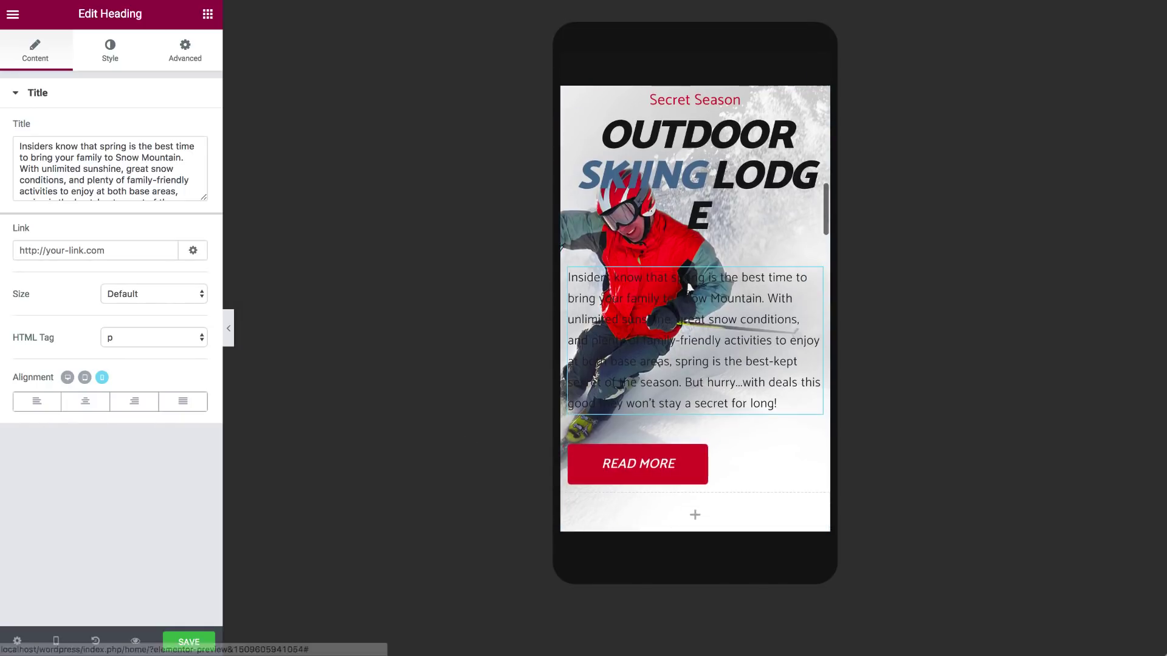
pyautogui.click(638, 464)
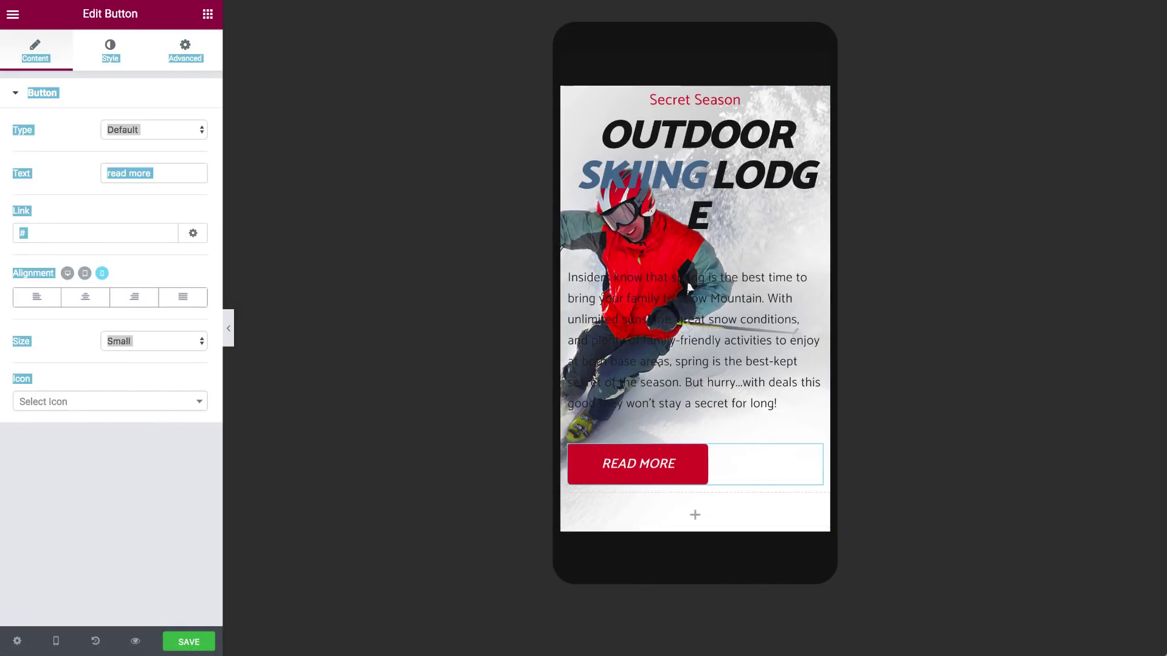
pyautogui.click(85, 294)
pyautogui.click(689, 340)
pyautogui.click(85, 401)
pyautogui.scroll(2, 688, 447)
# Step: Resize the headings (Secret Season 18, OUTDOOR SKIING LODGE 35) and the paragraph text to 15
pyautogui.click(694, 259)
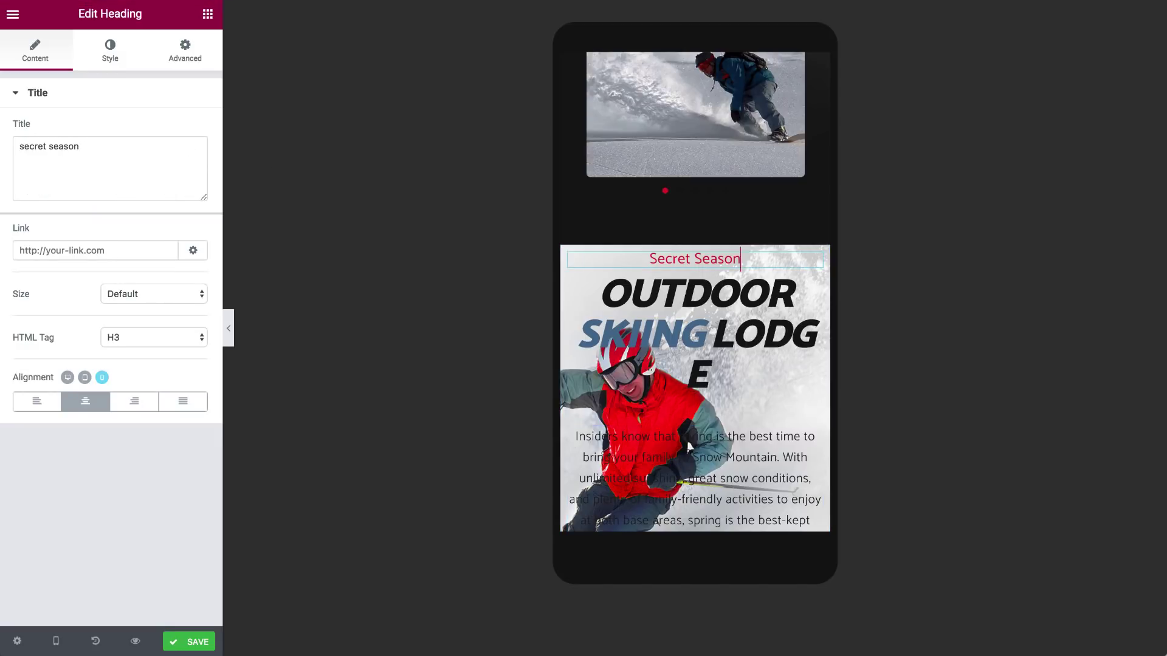
pyautogui.click(110, 52)
pyautogui.click(181, 232)
pyautogui.write('18')
pyautogui.click(699, 291)
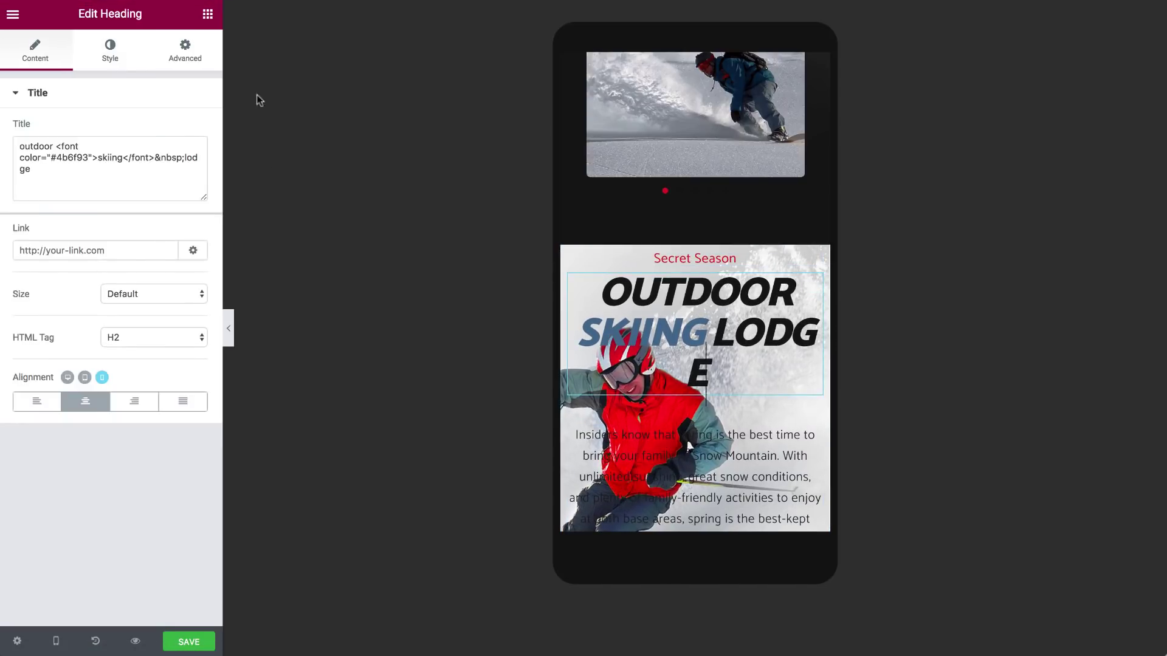
pyautogui.click(110, 52)
pyautogui.moveTo(21, 231)
pyautogui.mouseDown()
pyautogui.moveTo(34, 231)
pyautogui.moveTo(18, 231)
pyautogui.mouseUp()
pyautogui.scroll(-3, 695, 395)
pyautogui.click(695, 283)
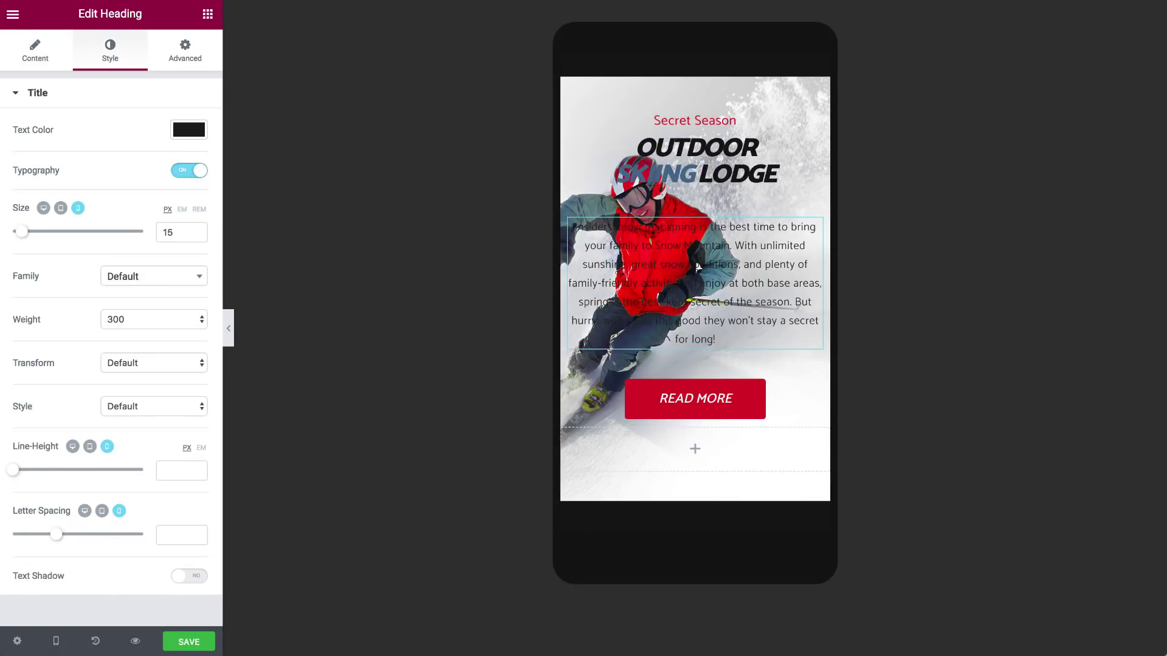
pyautogui.scroll(3, 776, 383)
# Step: Turn on Reverse Columns for the Secret Season section on mobile
pyautogui.click(695, 168)
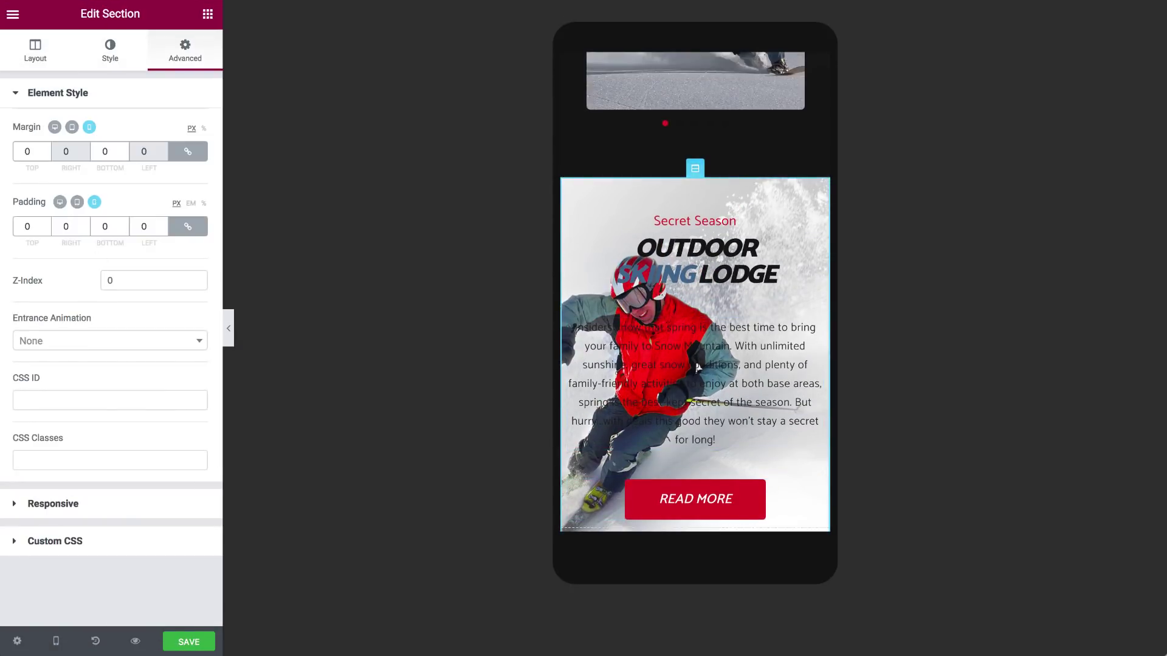
pyautogui.click(53, 503)
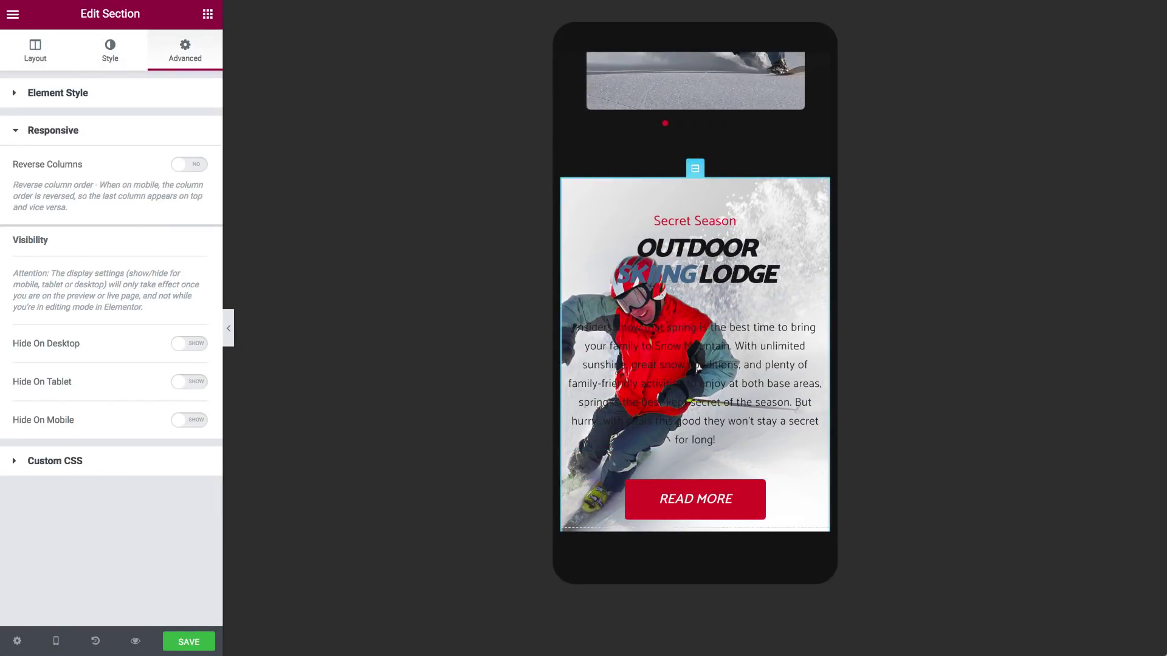
pyautogui.click(189, 164)
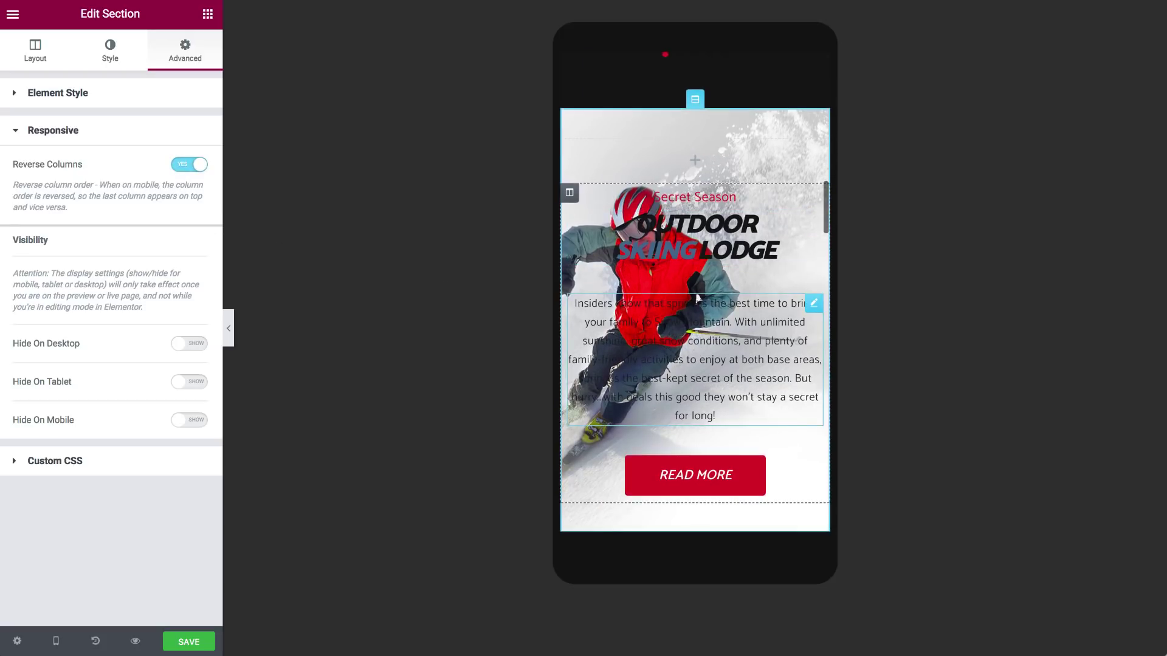
pyautogui.scroll(-1, 815, 297)
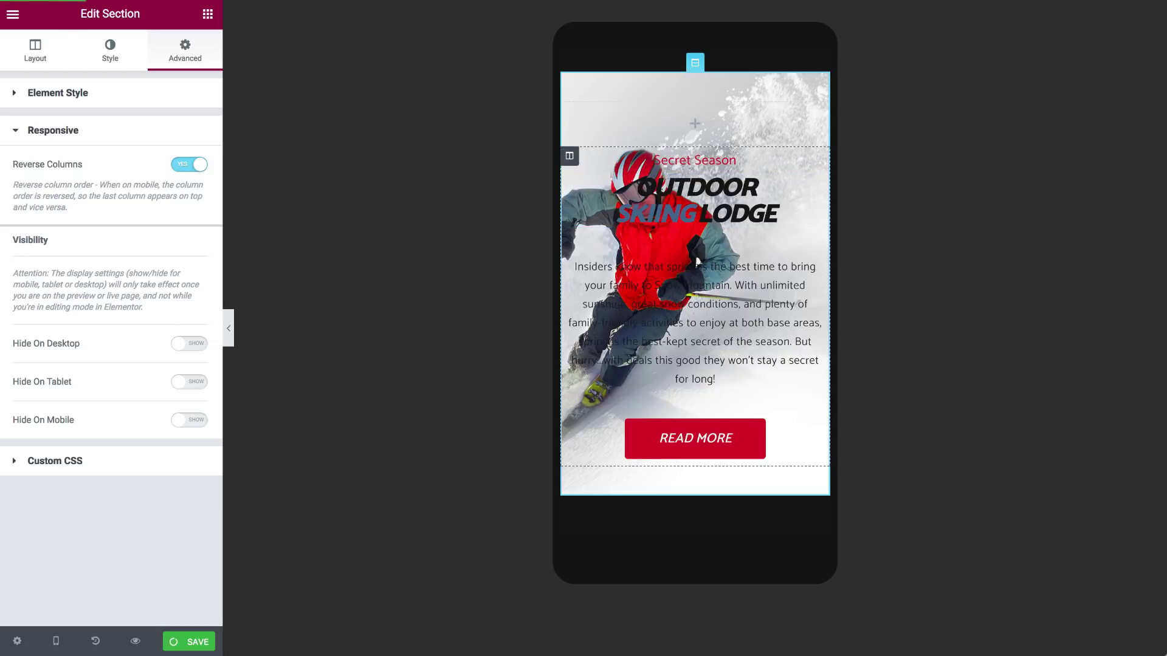
# Step: Give the Secret Season column margins of 400 top, 20 right, 60 bottom, 20 left
pyautogui.click(569, 156)
pyautogui.click(185, 50)
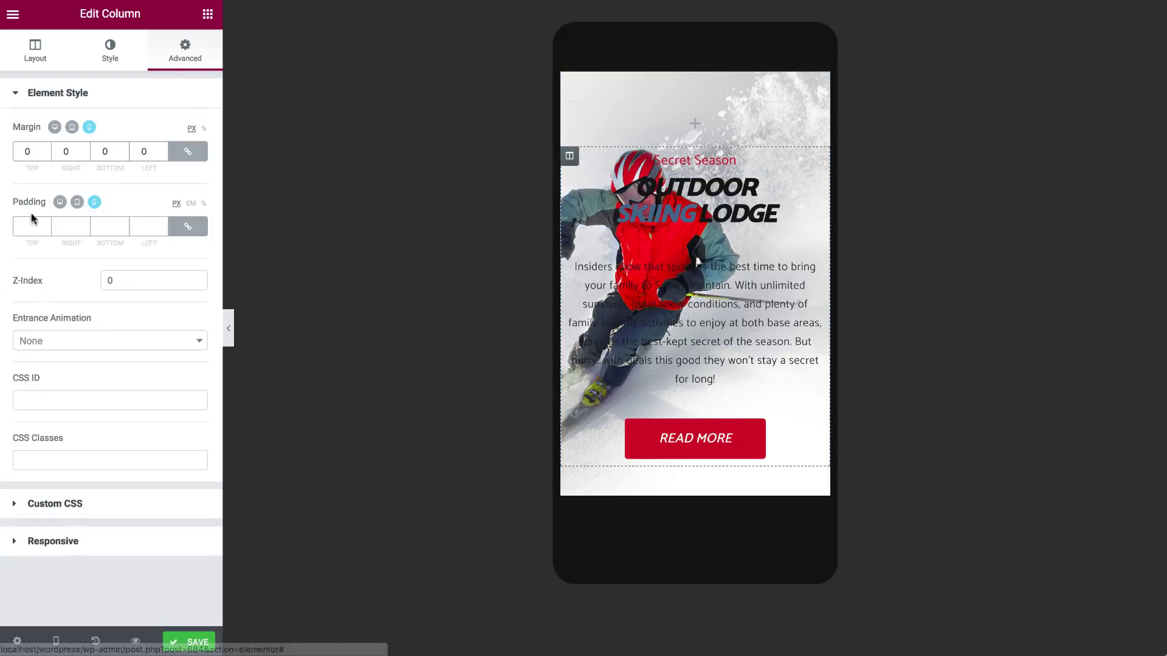
pyautogui.press('Up')
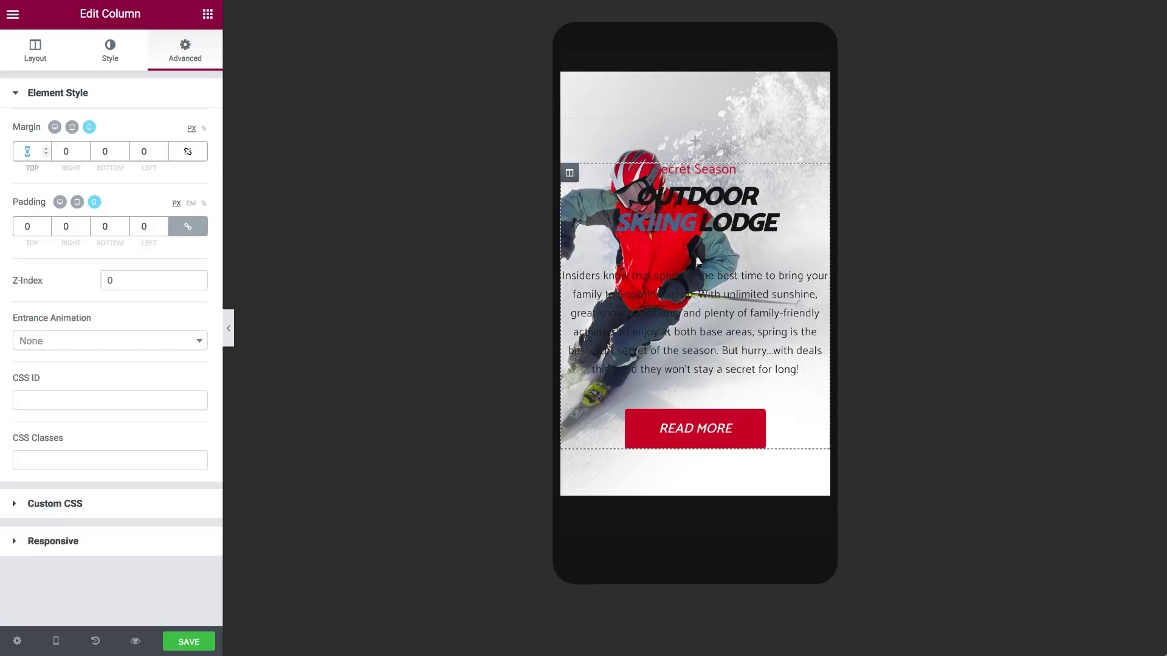
pyautogui.write('400')
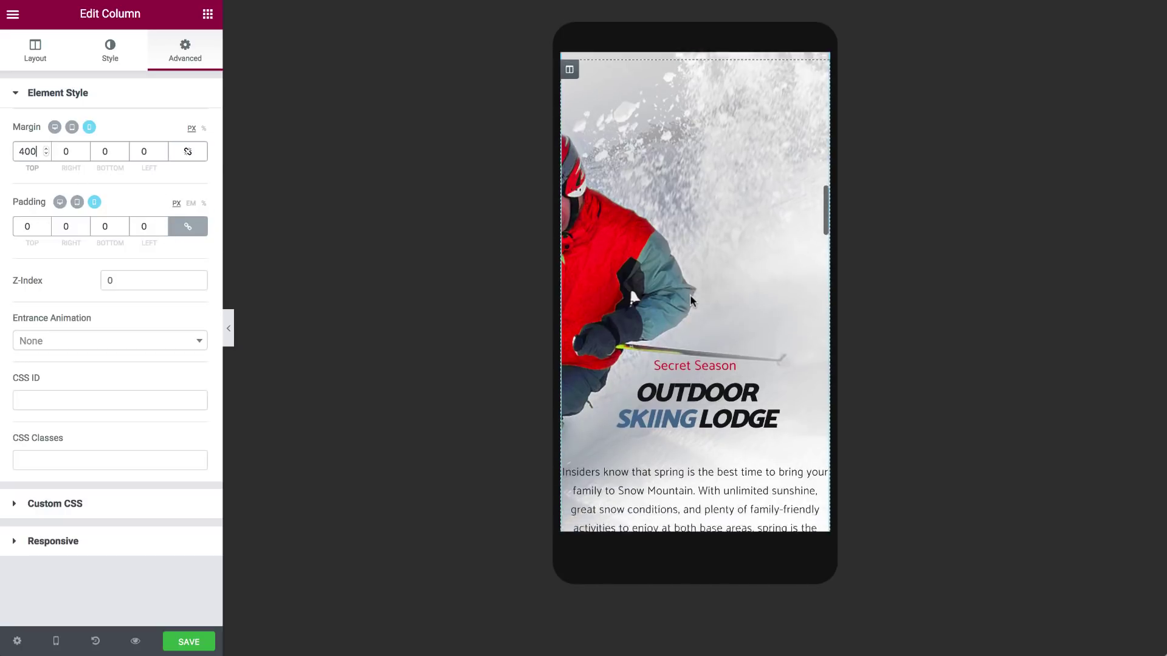
pyautogui.scroll(-2, 690, 299)
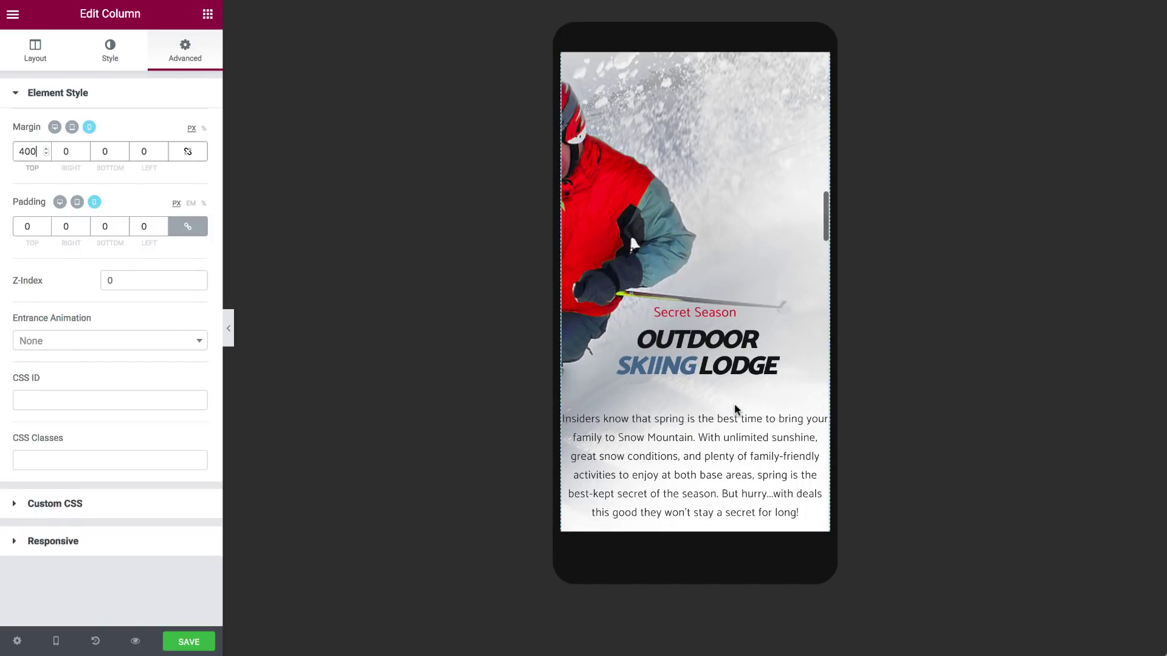
pyautogui.scroll(-3, 735, 409)
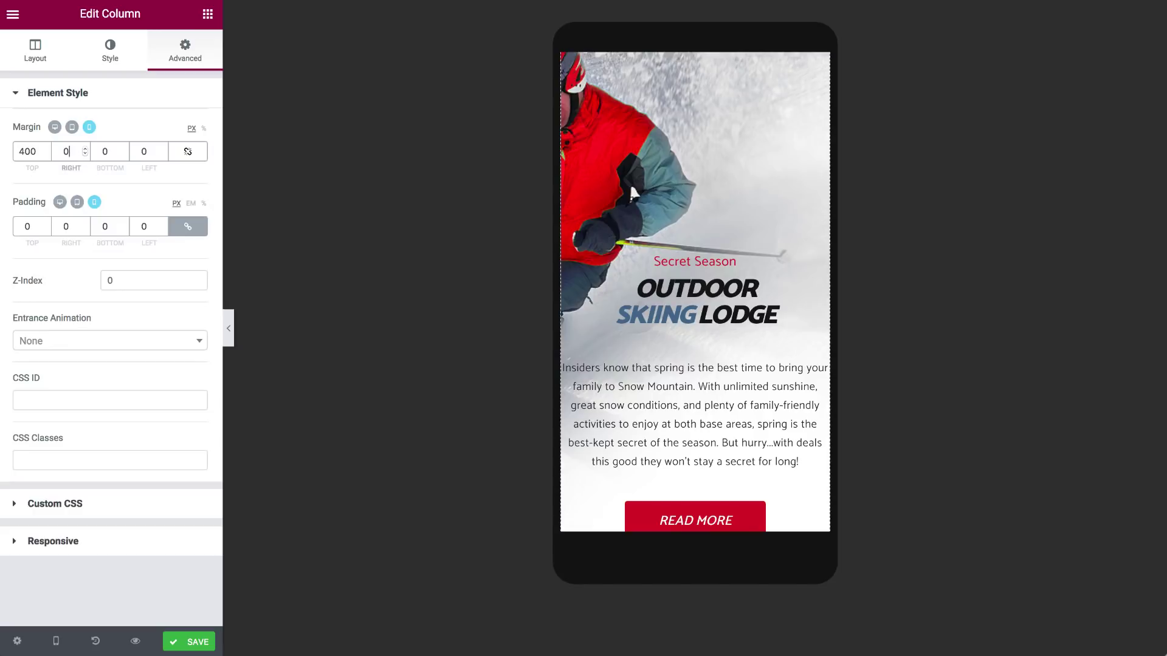
pyautogui.press('BackSpace')
pyautogui.write('20')
pyautogui.press('Tab')
pyautogui.press('Tab')
pyautogui.write('20')
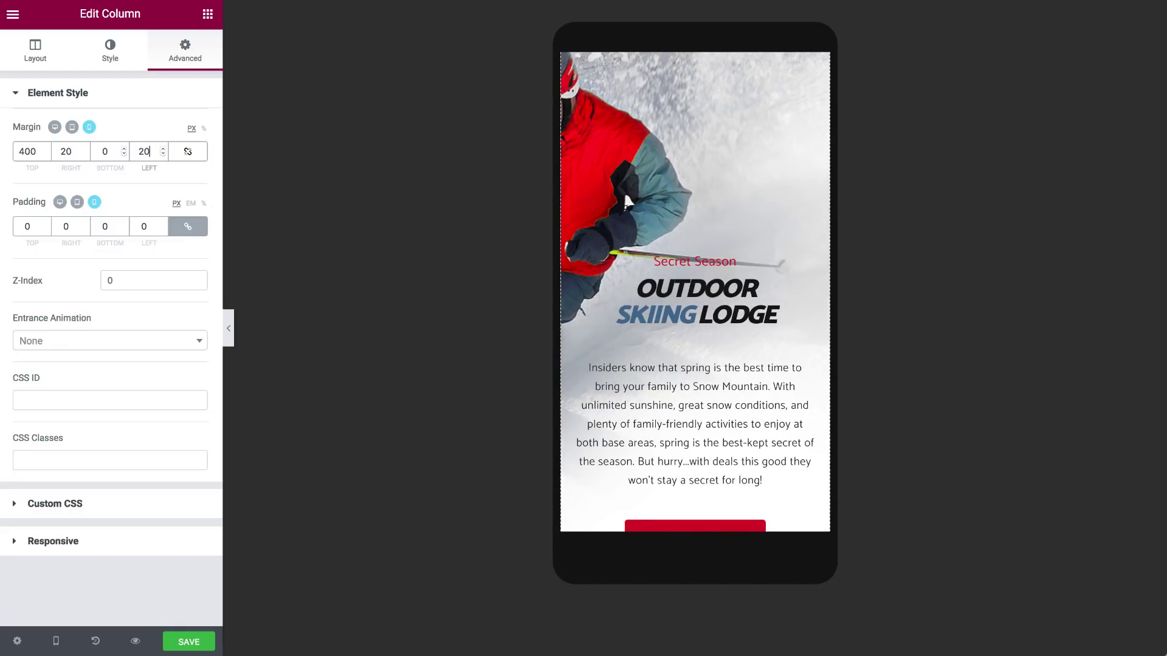
pyautogui.write('60')
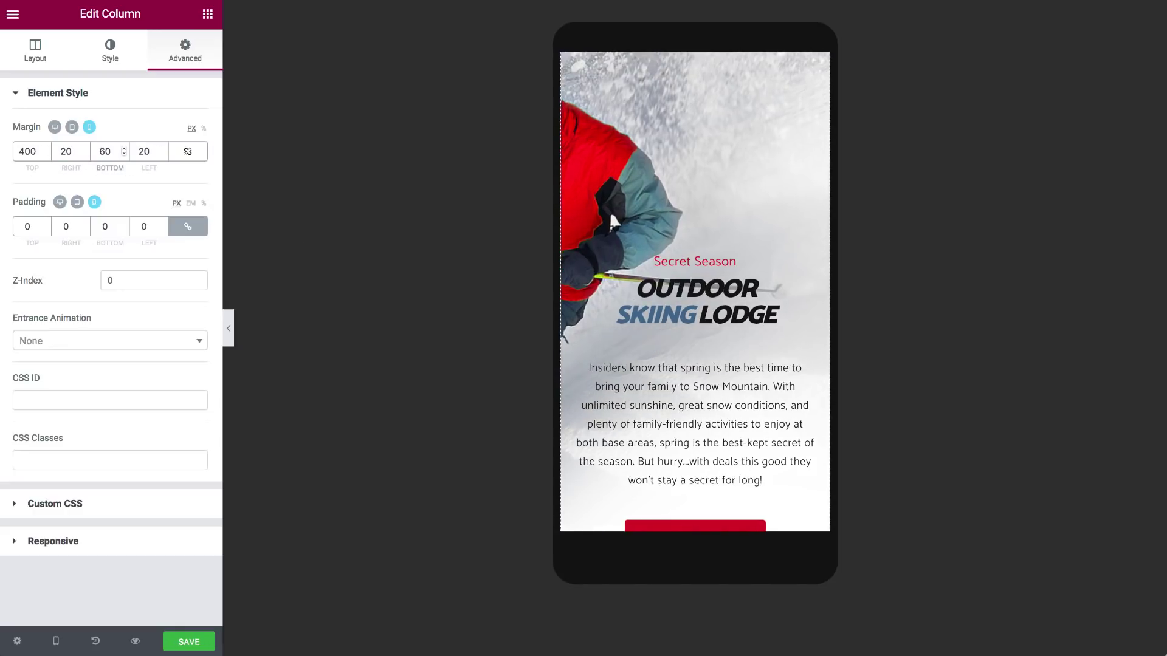
pyautogui.scroll(-2, 695, 364)
# Step: Set the Secret Season paragraph's padding to 0
pyautogui.click(761, 403)
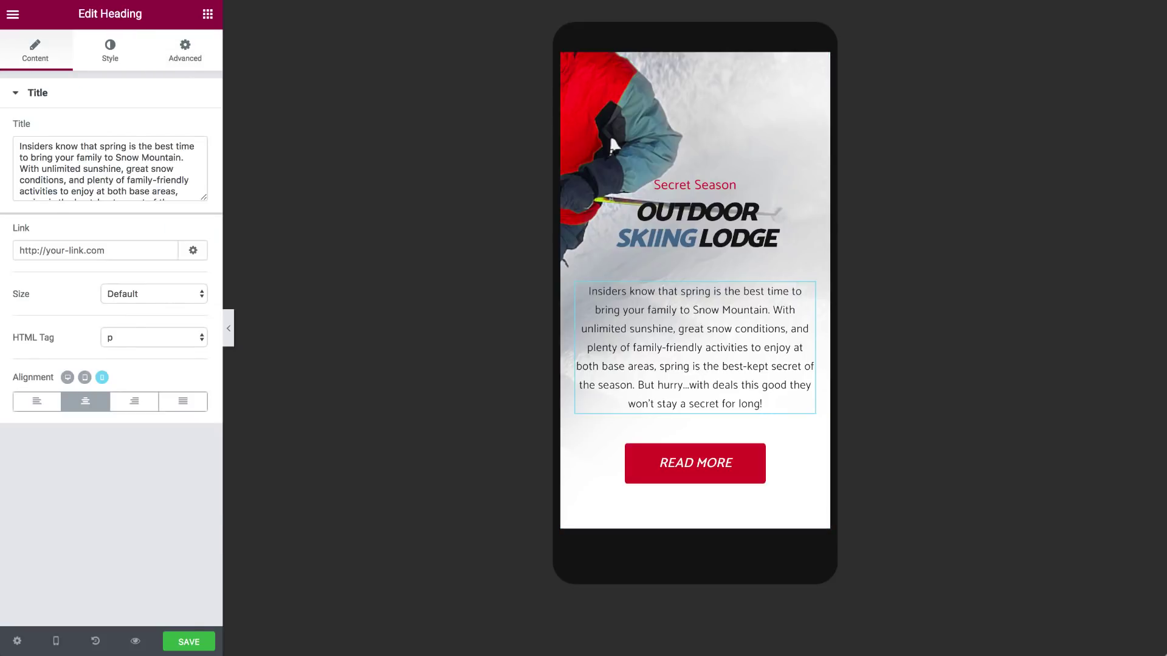
pyautogui.click(185, 48)
pyautogui.click(29, 151)
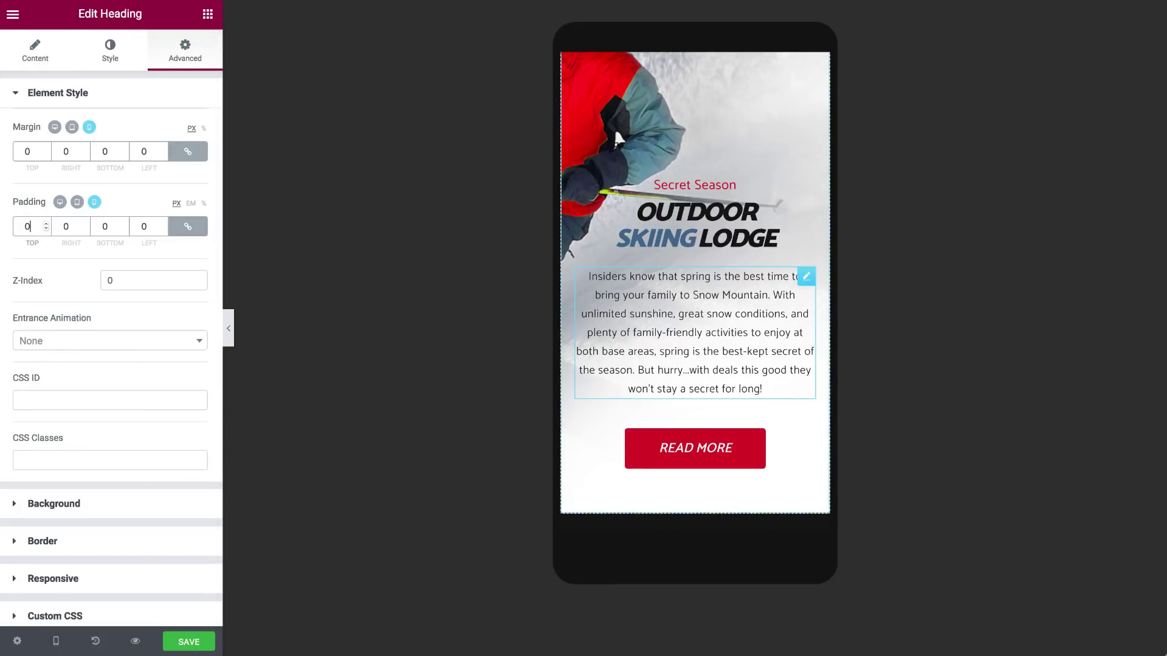
pyautogui.scroll(1, 694, 292)
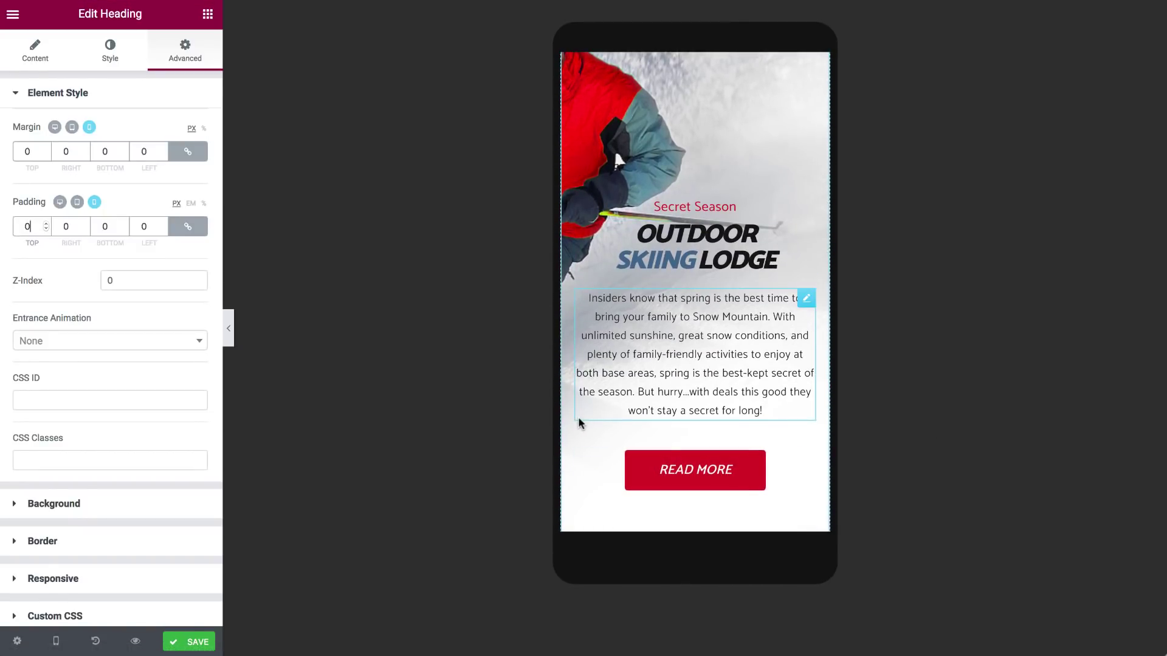
pyautogui.scroll(-5, 578, 422)
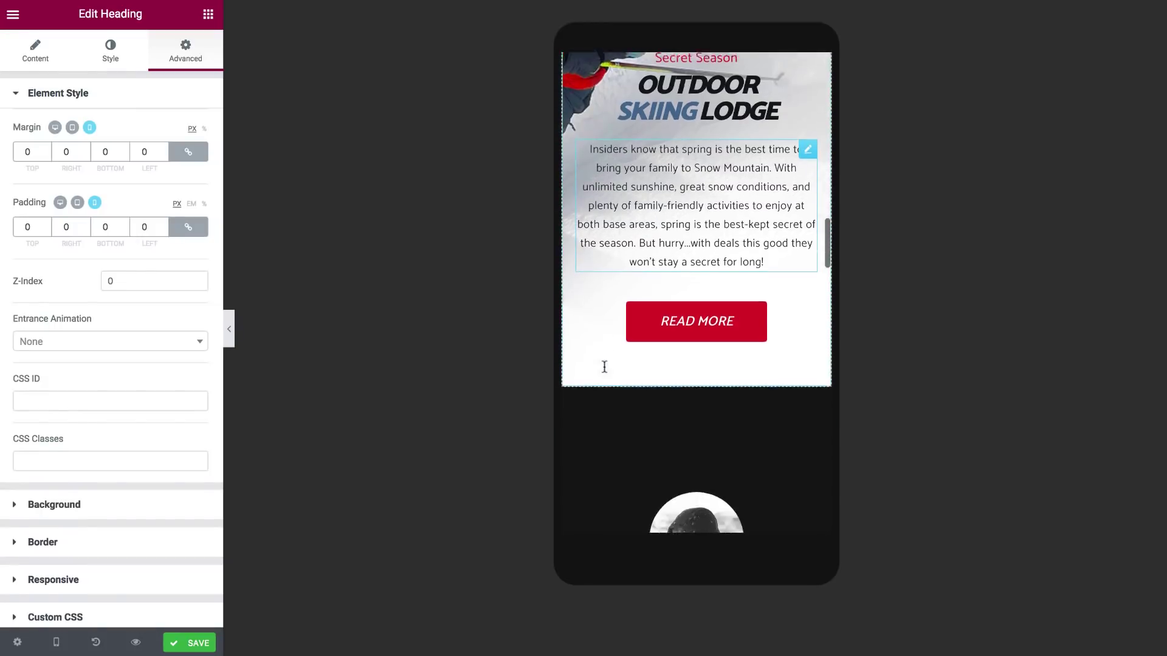
# Step: Unlink the About Us section's padding and set its top padding to 80
pyautogui.click(696, 205)
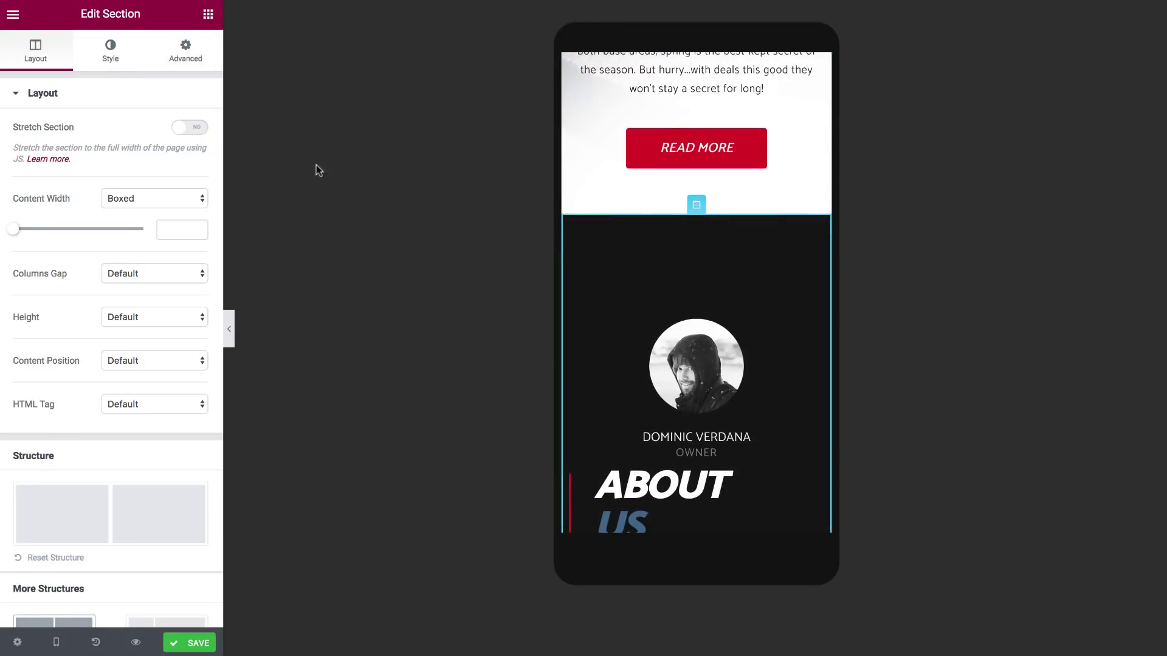
pyautogui.click(186, 48)
pyautogui.click(190, 228)
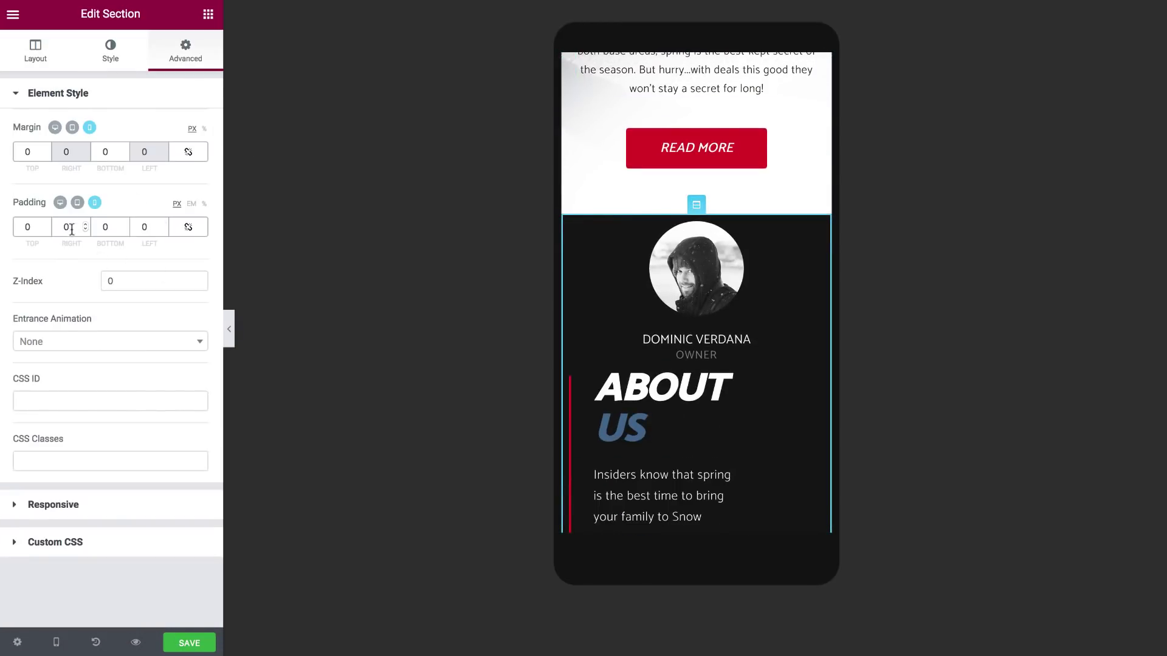
pyautogui.click(31, 229)
pyautogui.write('80')
pyautogui.scroll(-1, 698, 354)
# Step: Enlarge the ABOUT US heading size to about 26
pyautogui.click(696, 348)
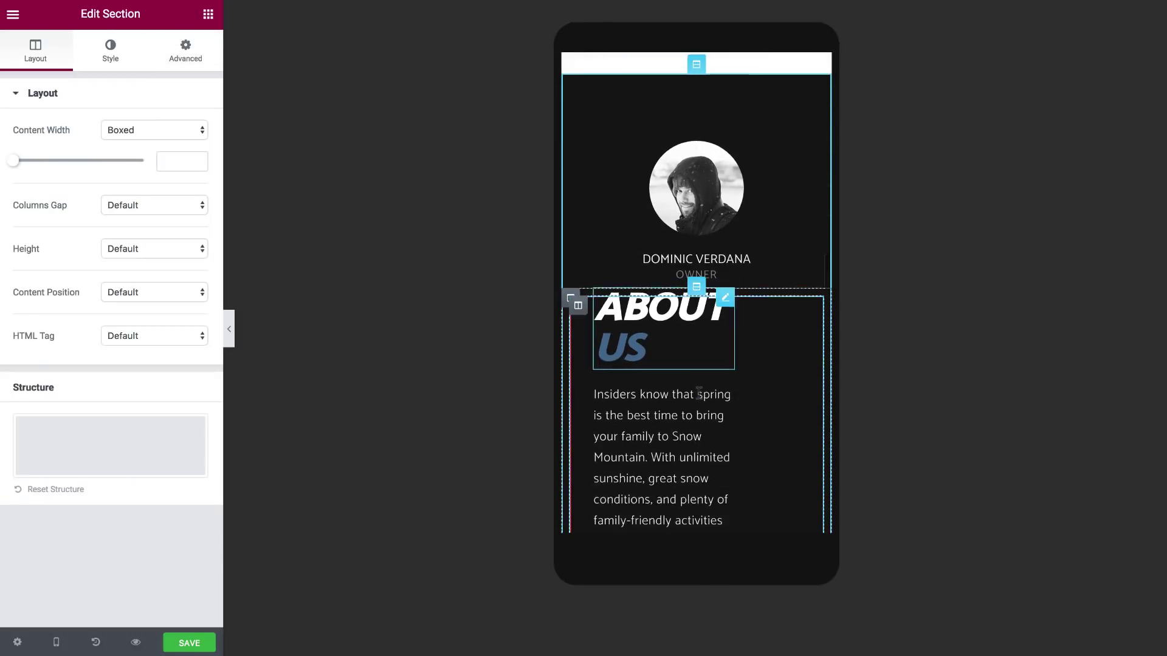
pyautogui.click(185, 49)
pyautogui.click(571, 359)
pyautogui.click(185, 49)
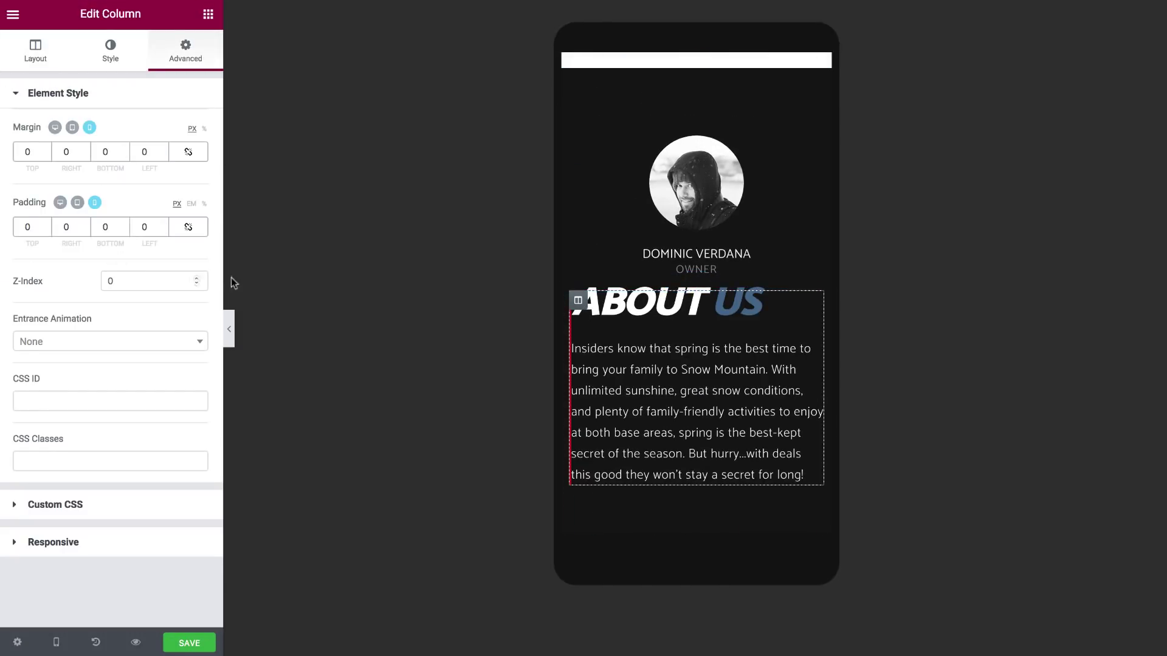
pyautogui.click(669, 302)
pyautogui.click(112, 67)
pyautogui.click(24, 233)
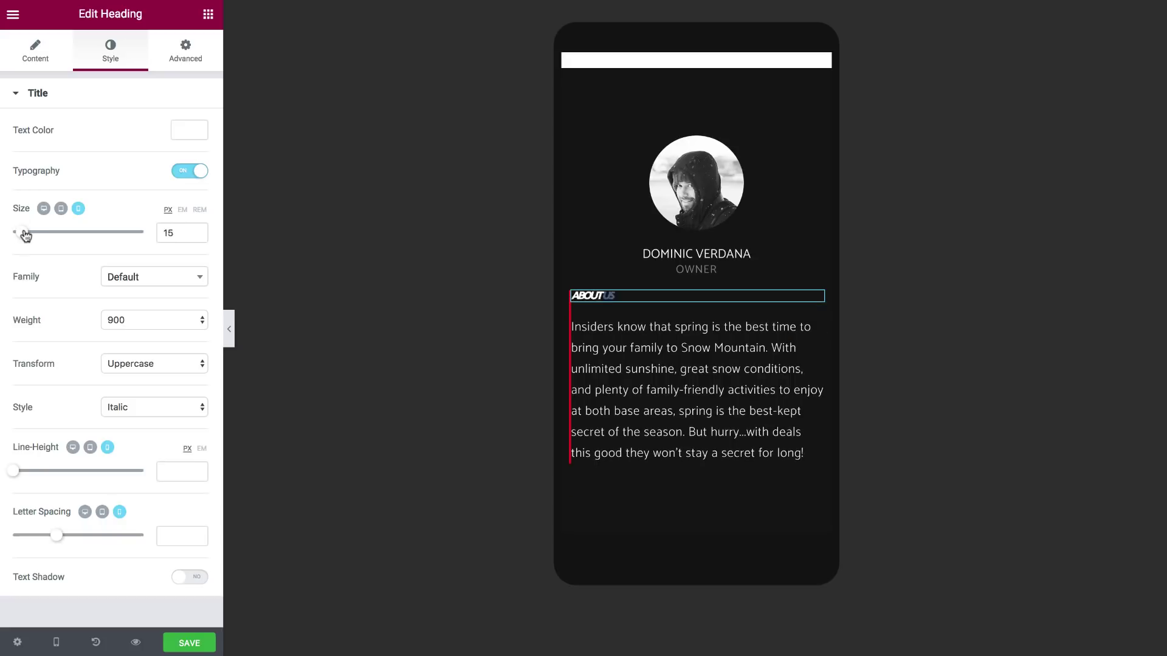
pyautogui.moveTo(25, 236)
pyautogui.mouseDown()
pyautogui.moveTo(39, 234)
pyautogui.moveTo(20, 235)
pyautogui.mouseUp()
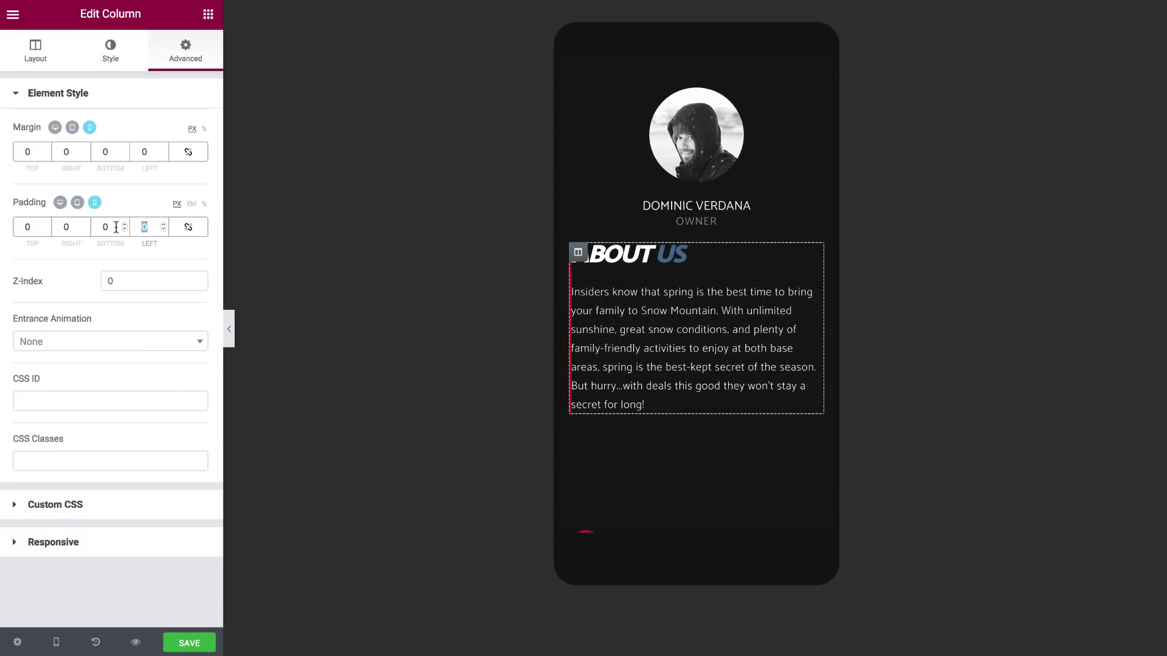
# Step: Give the About Us column 20 px left and right padding
pyautogui.write('20')
pyautogui.click(61, 227)
pyautogui.write('20')
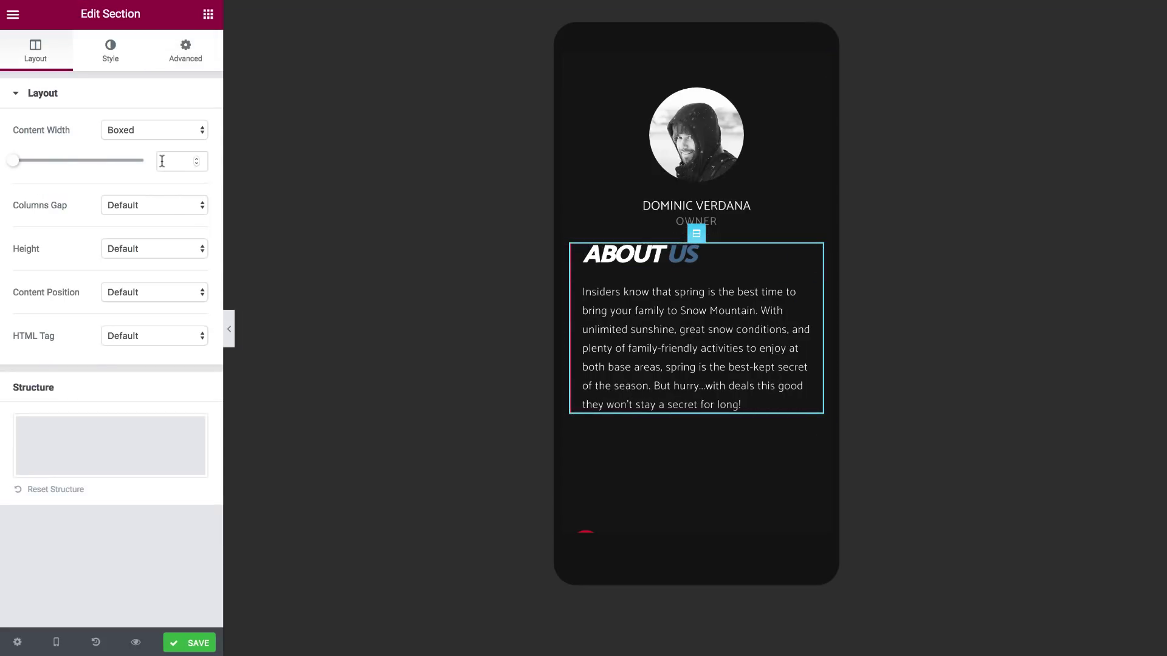
pyautogui.scroll(-2, 696, 365)
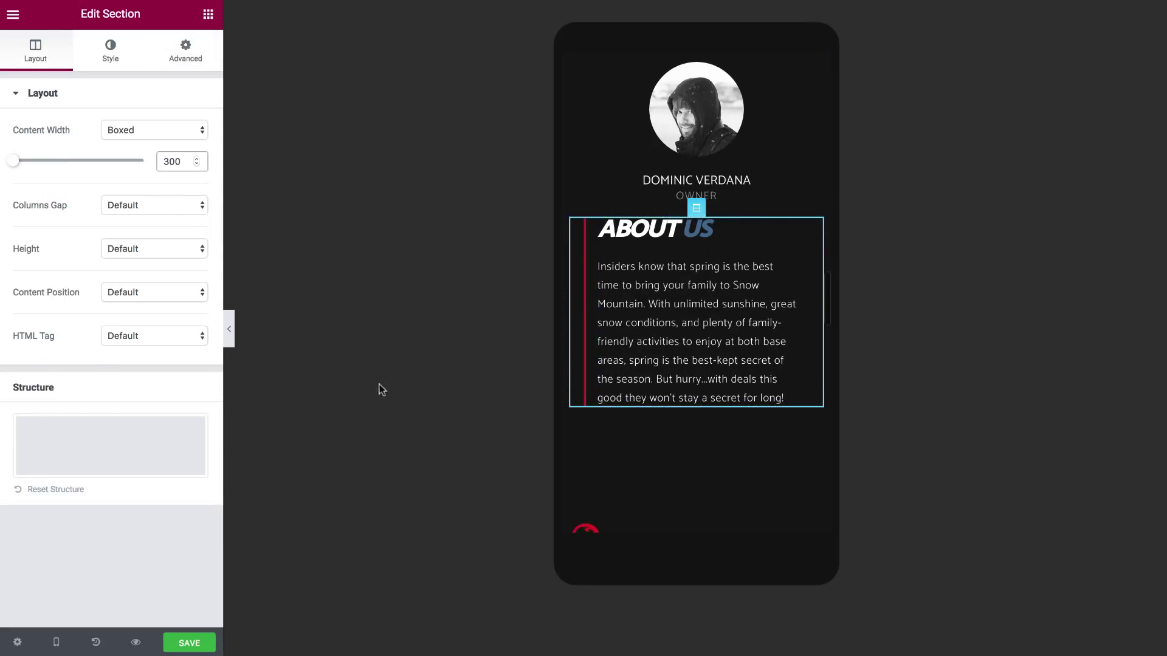
pyautogui.click(696, 365)
# Step: Reset the stats section padding to 0, then unlink it and set 40 px top padding
pyautogui.scroll(-5, 695, 392)
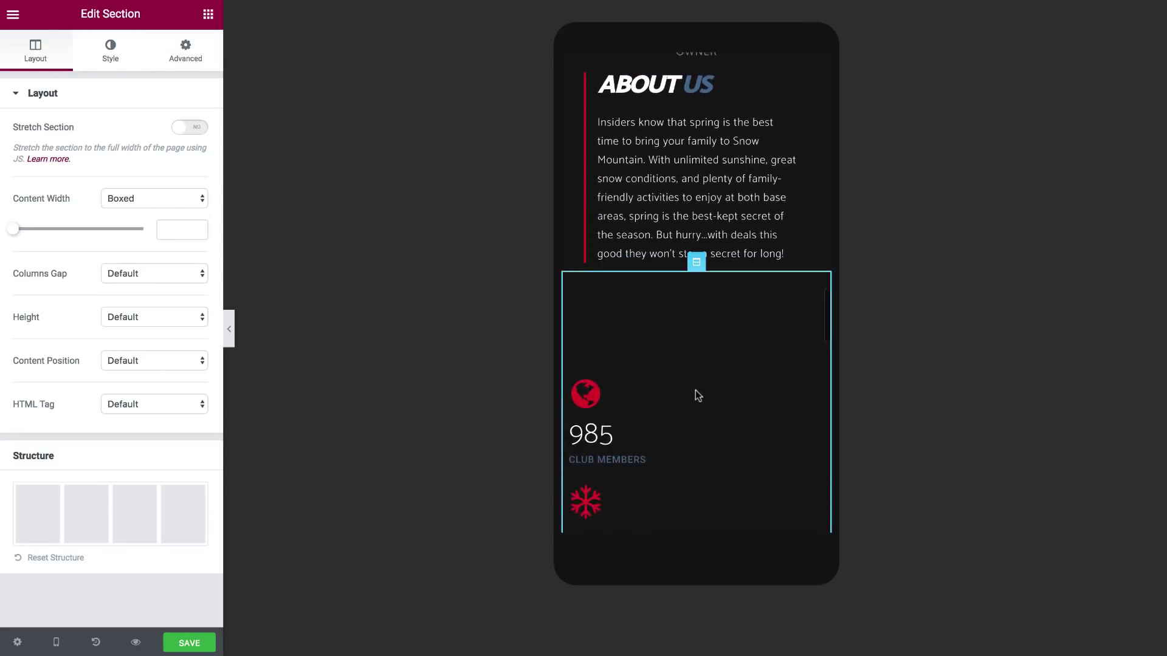
pyautogui.click(186, 49)
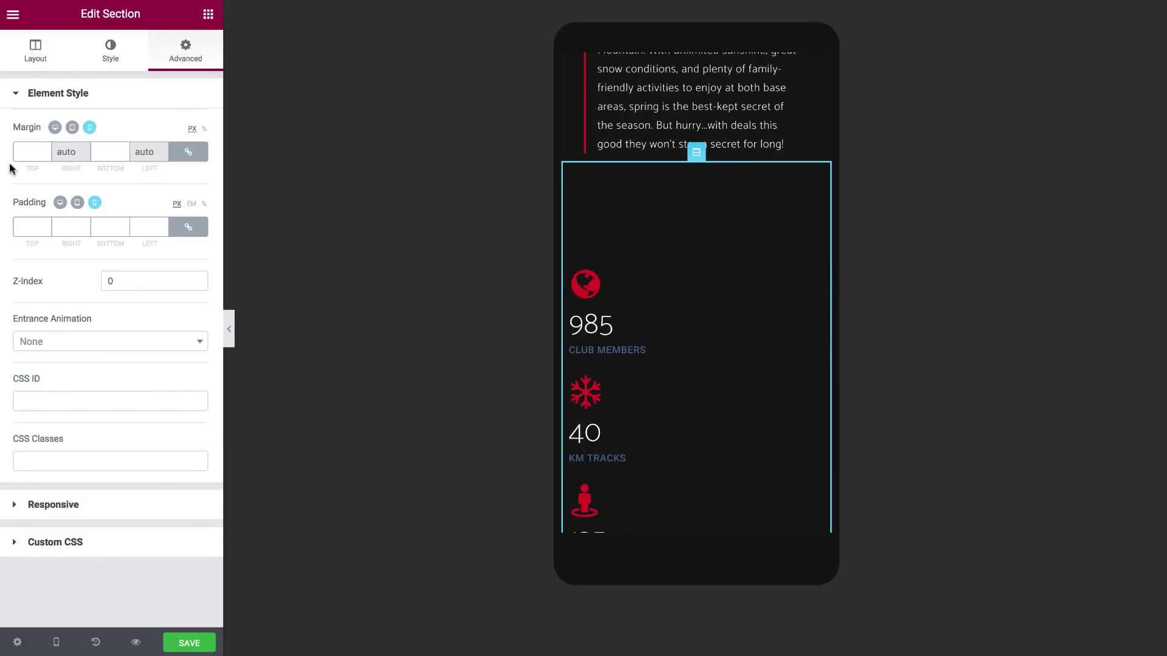
pyautogui.write('0')
pyautogui.scroll(1, 696, 320)
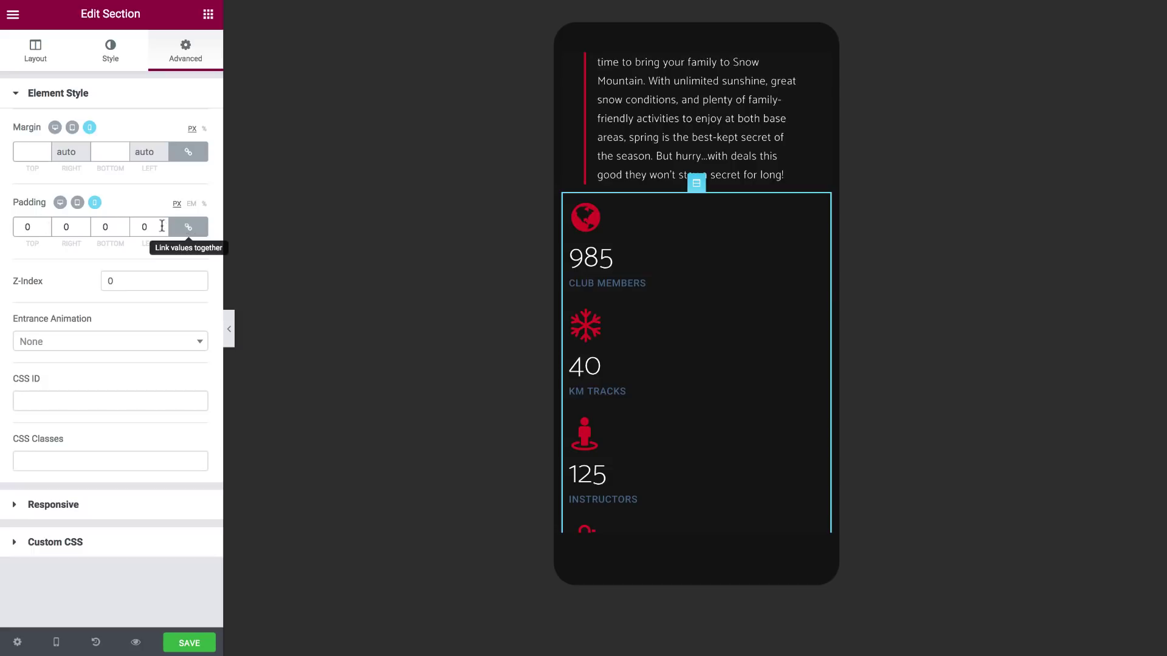
pyautogui.click(188, 227)
pyautogui.write('40')
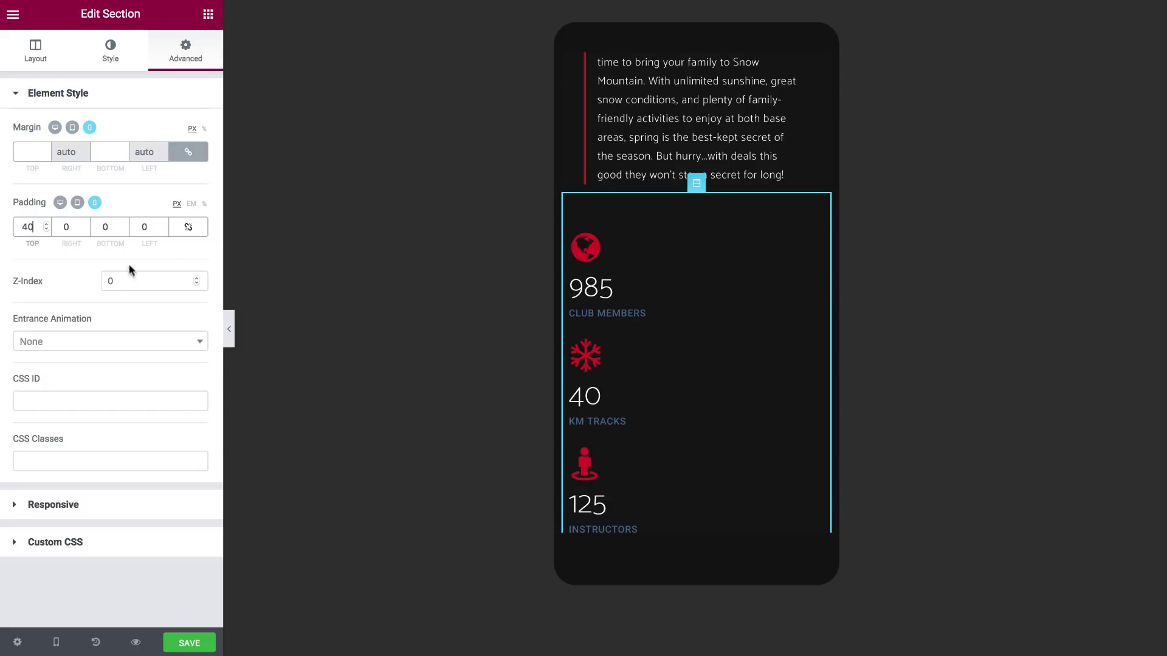
# Step: Set the CLUB MEMBERS, KM TRACKS, INSTRUCTORS and BELOW CELSIUS columns to 50% width
pyautogui.click(570, 232)
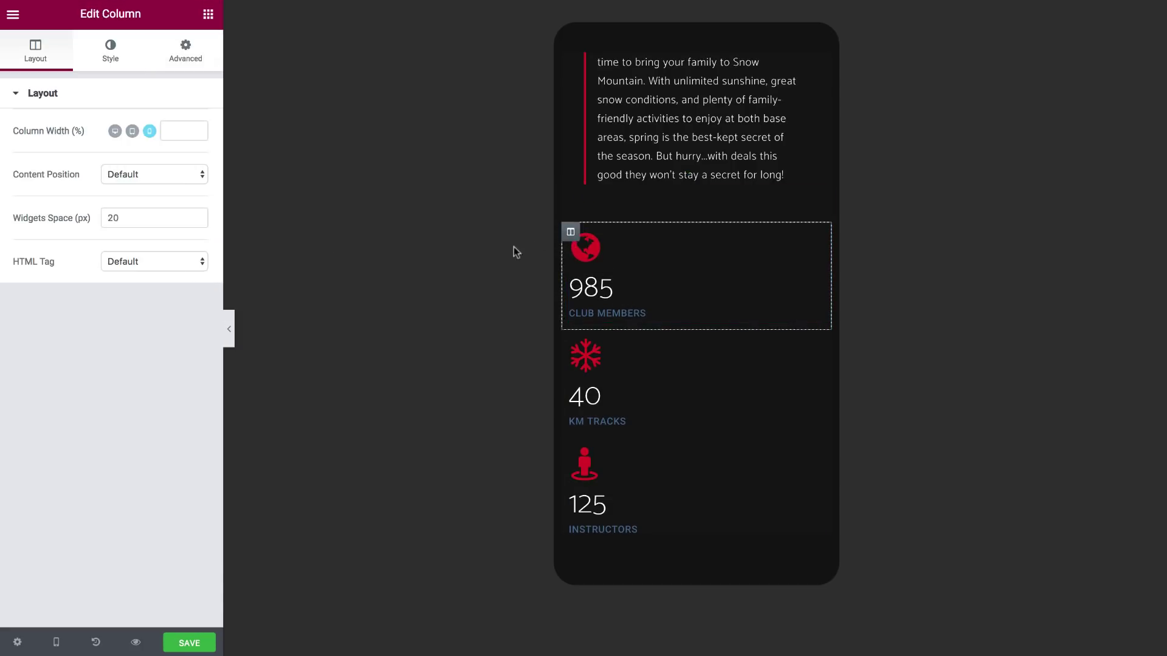
pyautogui.write('50')
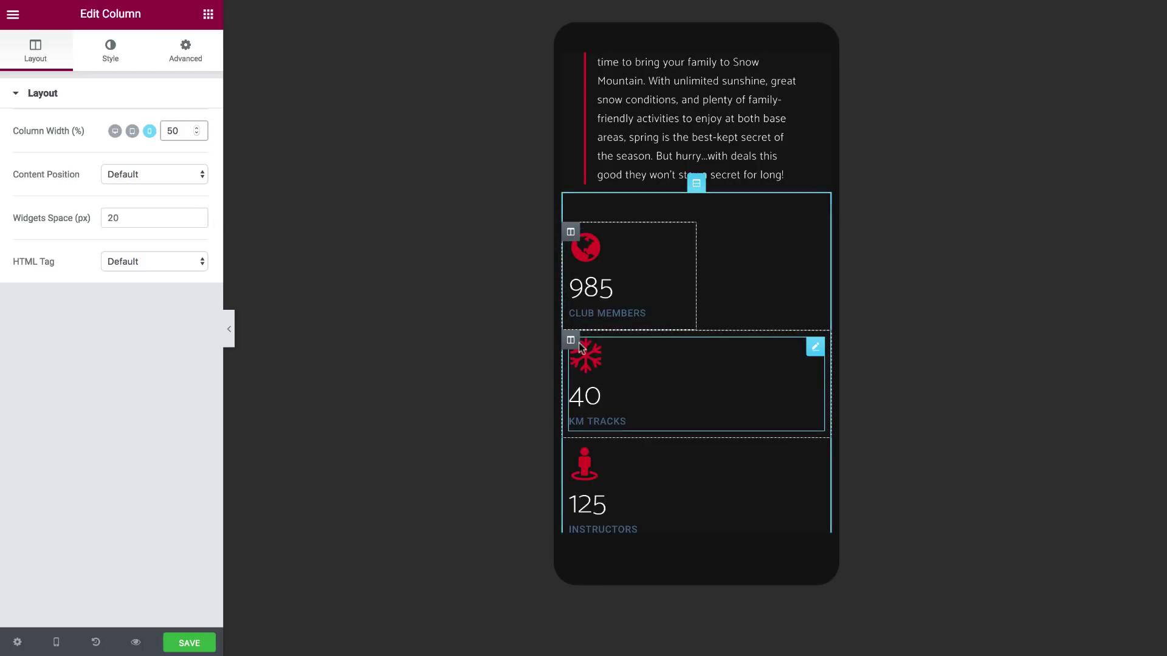
pyautogui.click(570, 340)
pyautogui.write('50')
pyautogui.scroll(-1, 720, 368)
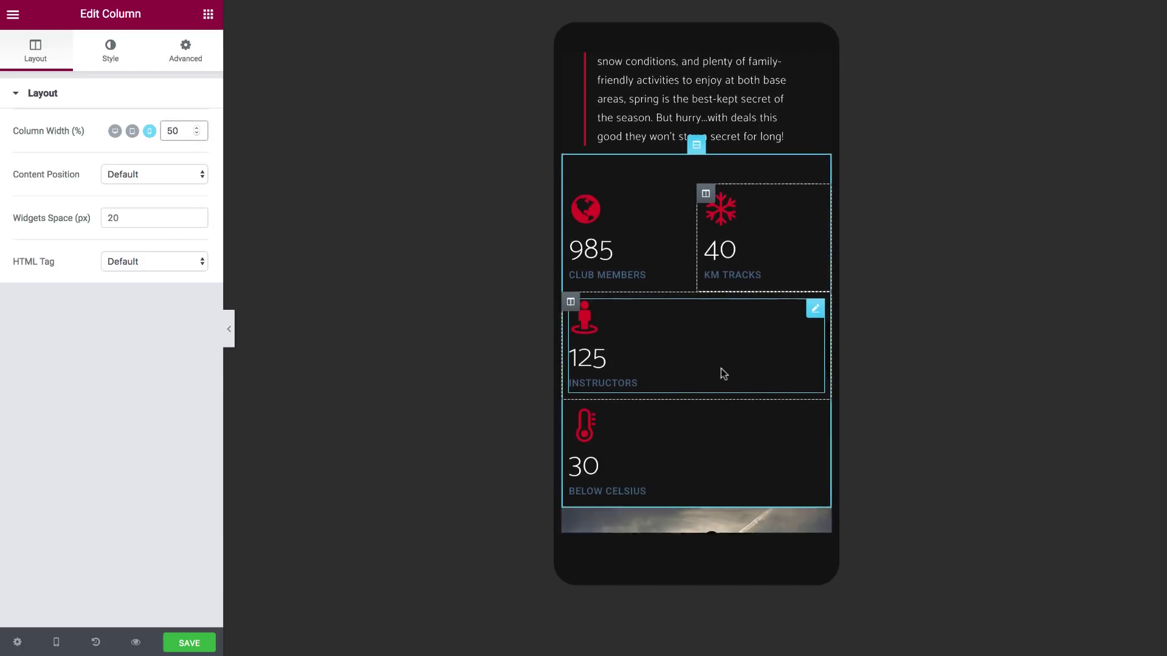
pyautogui.click(571, 299)
pyautogui.write('50')
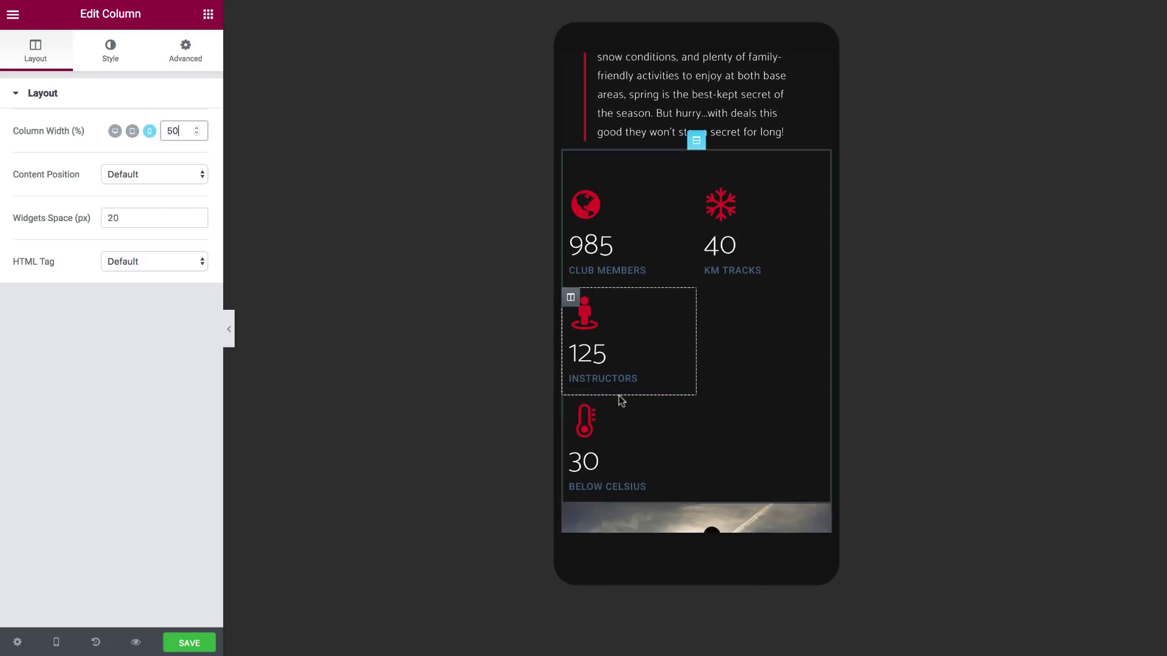
pyautogui.click(571, 405)
pyautogui.write('50')
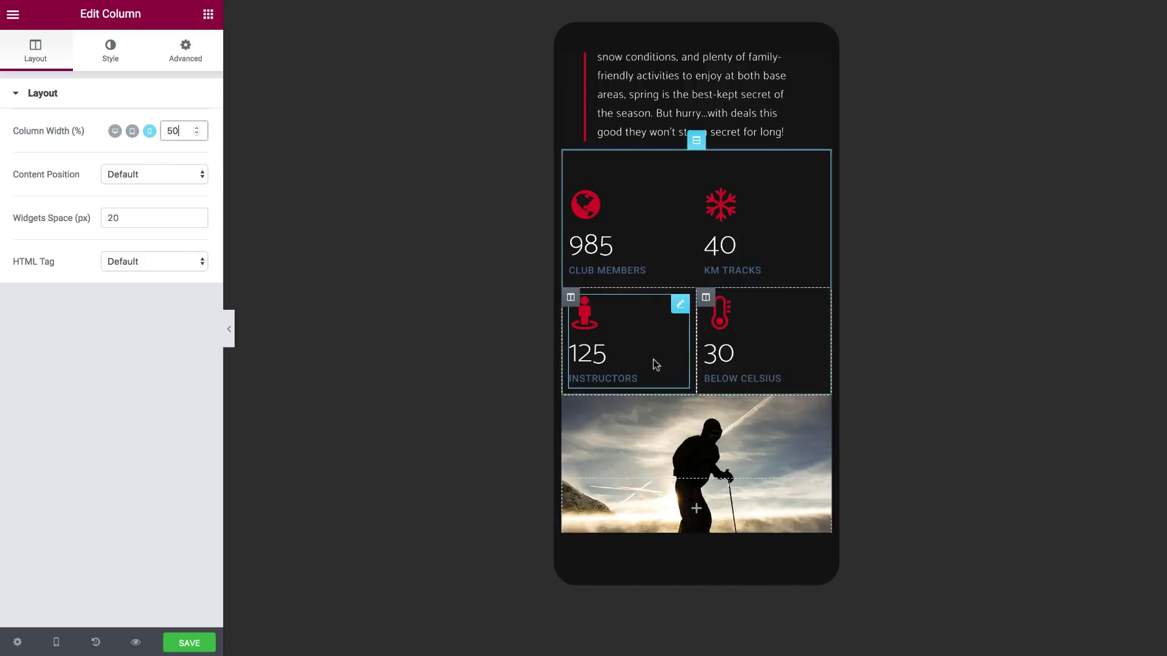
pyautogui.scroll(1, 654, 364)
# Step: Center-align the content of the 985 and 40 KM TRACKS counter boxes
pyautogui.click(608, 310)
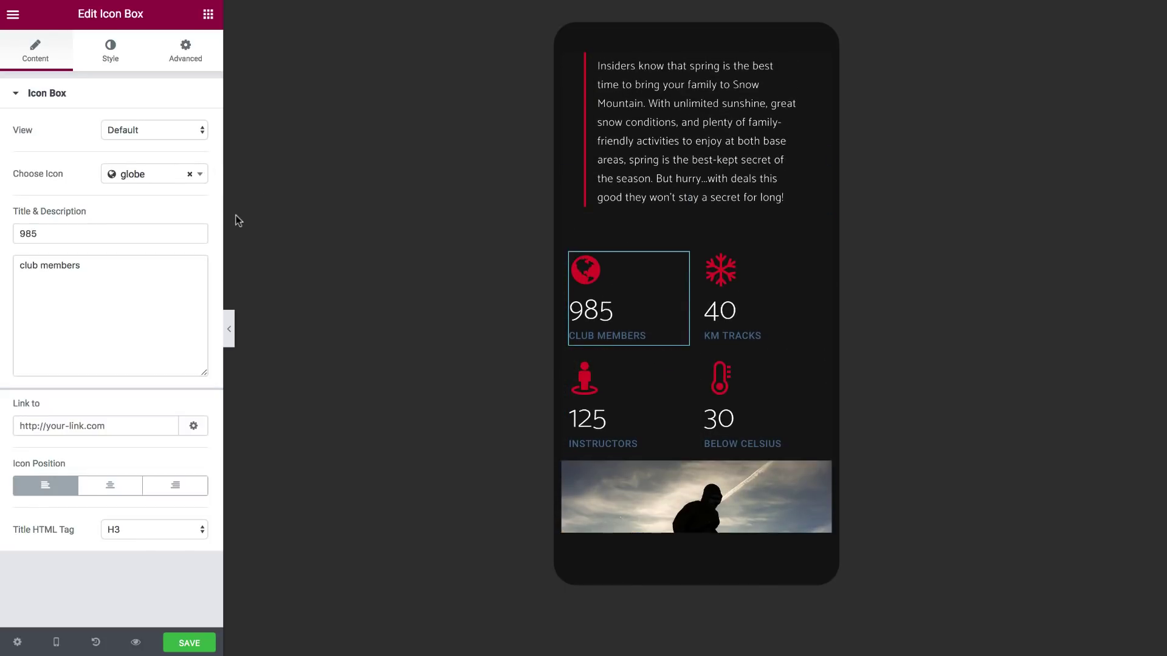
pyautogui.click(117, 61)
pyautogui.click(72, 413)
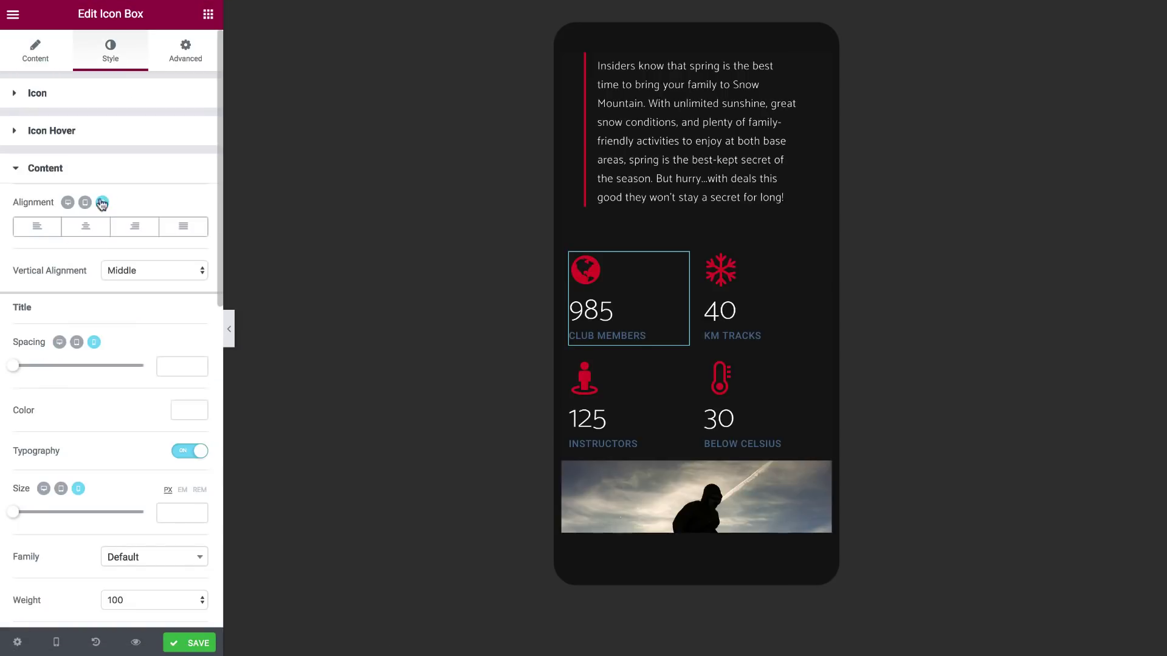
pyautogui.click(85, 128)
pyautogui.click(760, 292)
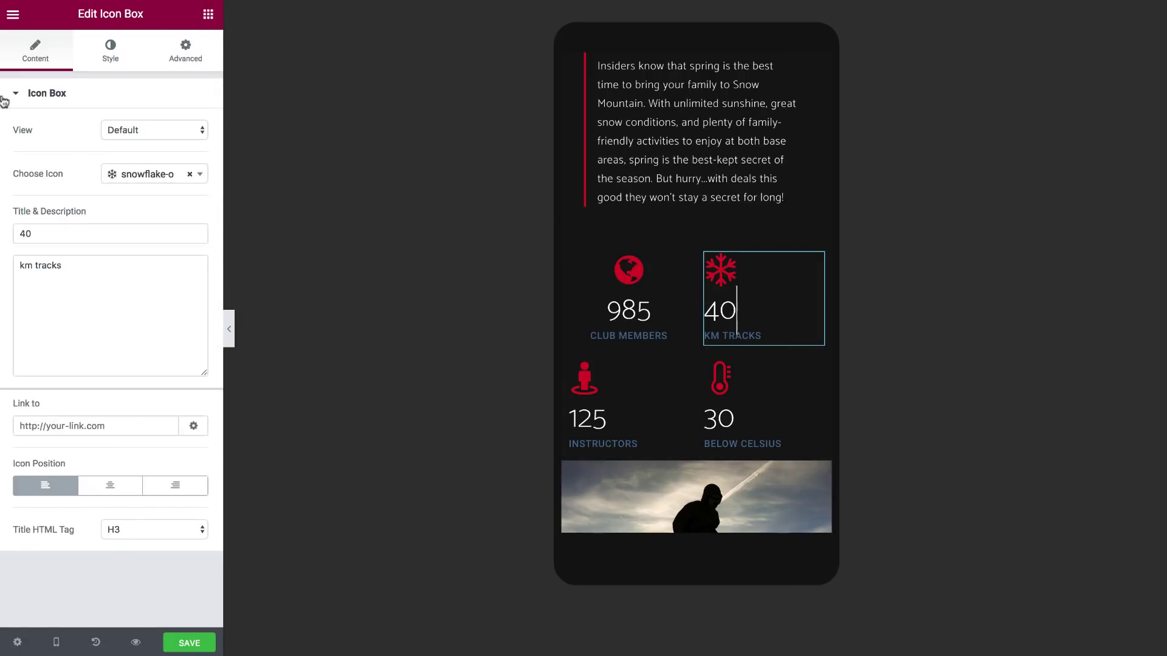
pyautogui.click(111, 38)
pyautogui.click(72, 399)
pyautogui.click(85, 171)
# Step: Center-align the content of the 125 INSTRUCTORS and 30 BELOW CELSIUS counter boxes
pyautogui.click(689, 384)
pyautogui.click(110, 51)
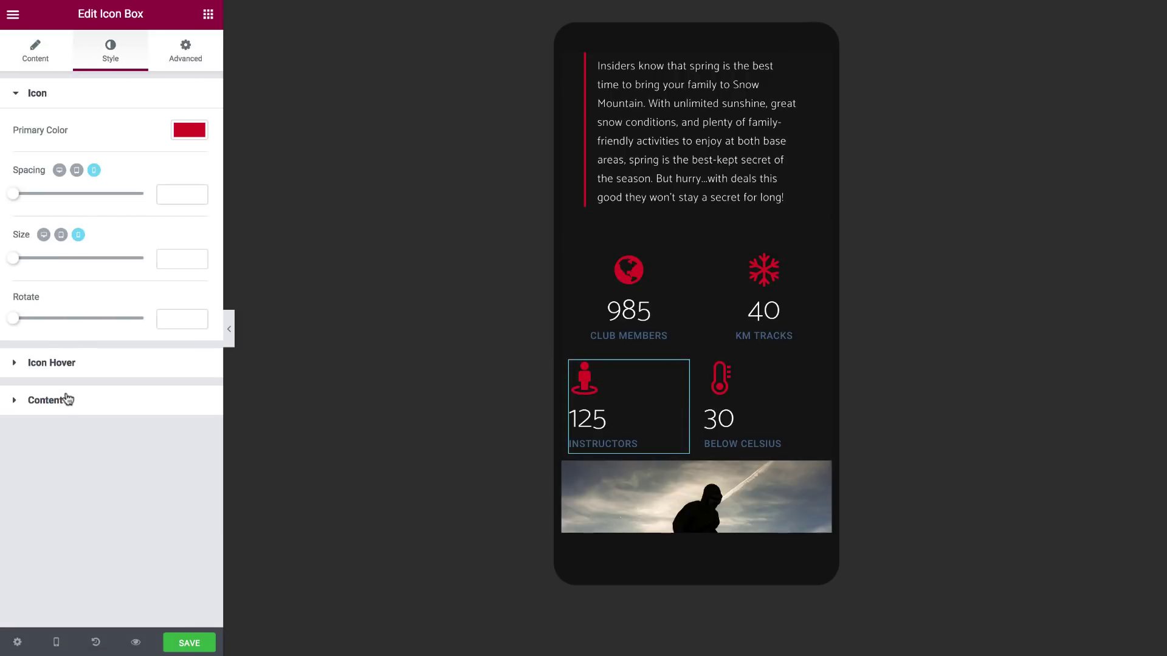
pyautogui.click(65, 399)
pyautogui.click(86, 224)
pyautogui.click(737, 403)
pyautogui.click(65, 400)
pyautogui.click(86, 224)
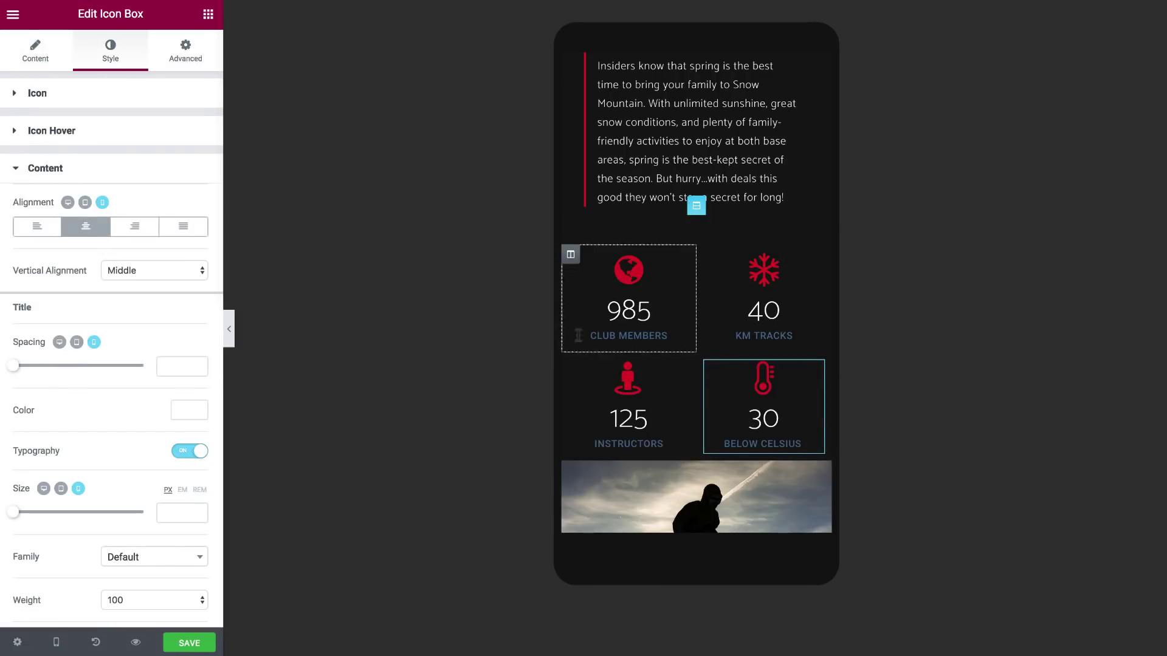
# Step: Give the stats section 80 px bottom padding and preview the page with the panel hidden
pyautogui.click(696, 201)
pyautogui.click(186, 49)
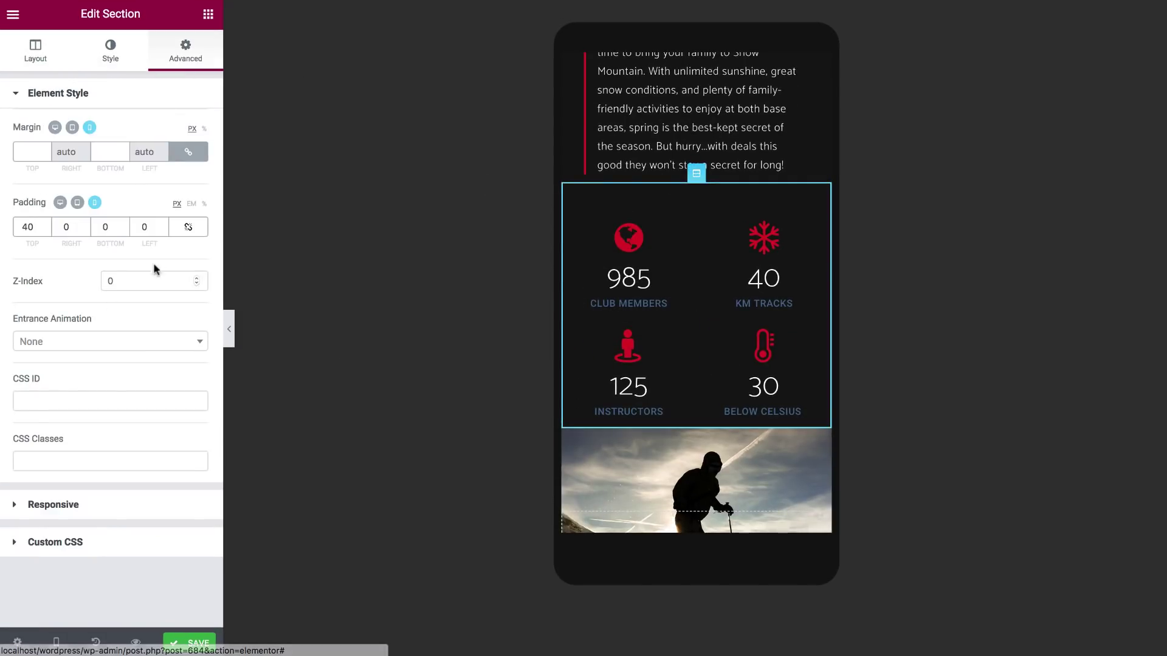
pyautogui.write('80')
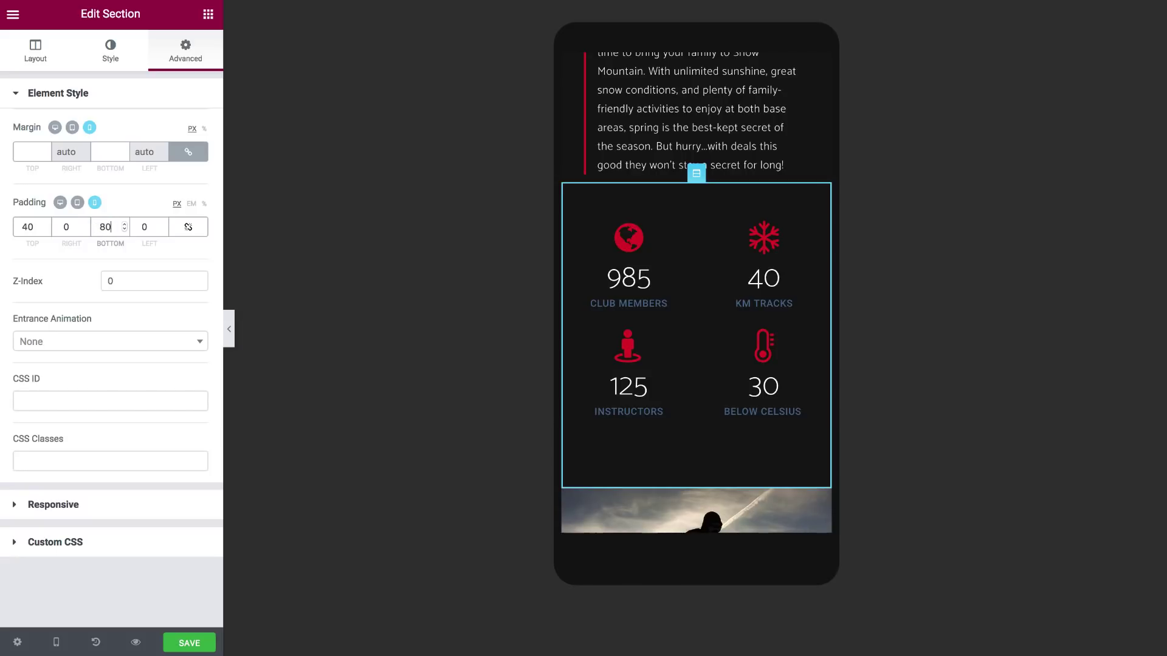
pyautogui.scroll(-3, 685, 319)
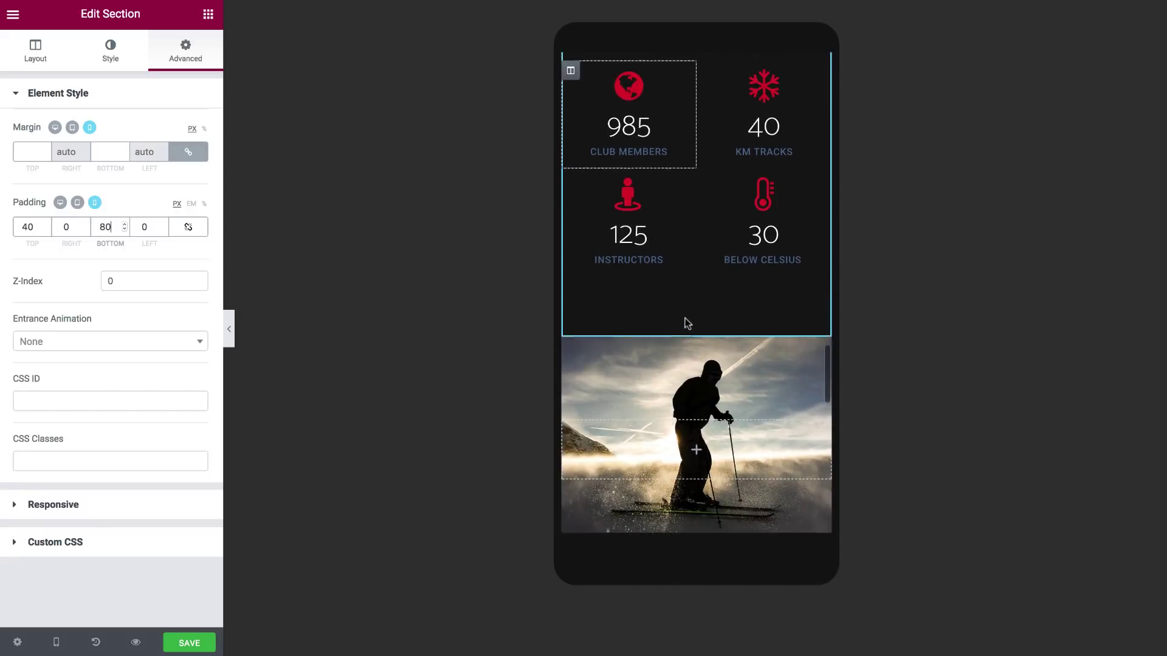
pyautogui.scroll(1, 685, 321)
pyautogui.scroll(1, 684, 322)
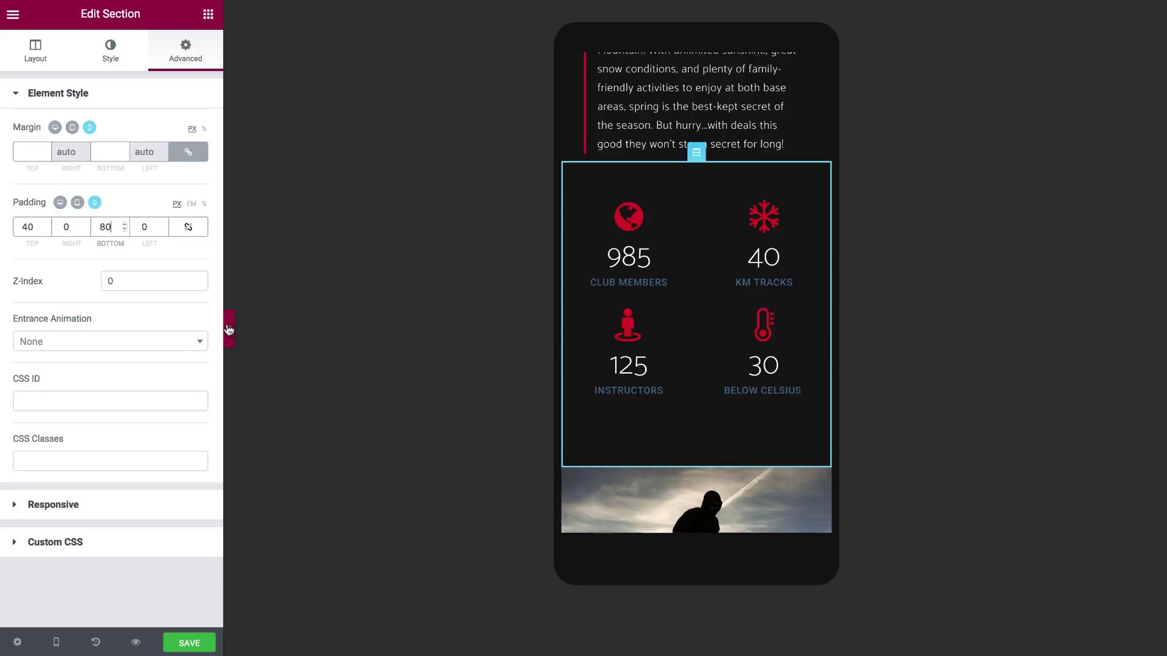
pyautogui.click(228, 330)
# Step: Switch on Hide On Mobile for the skier image section
pyautogui.scroll(-4, 571, 308)
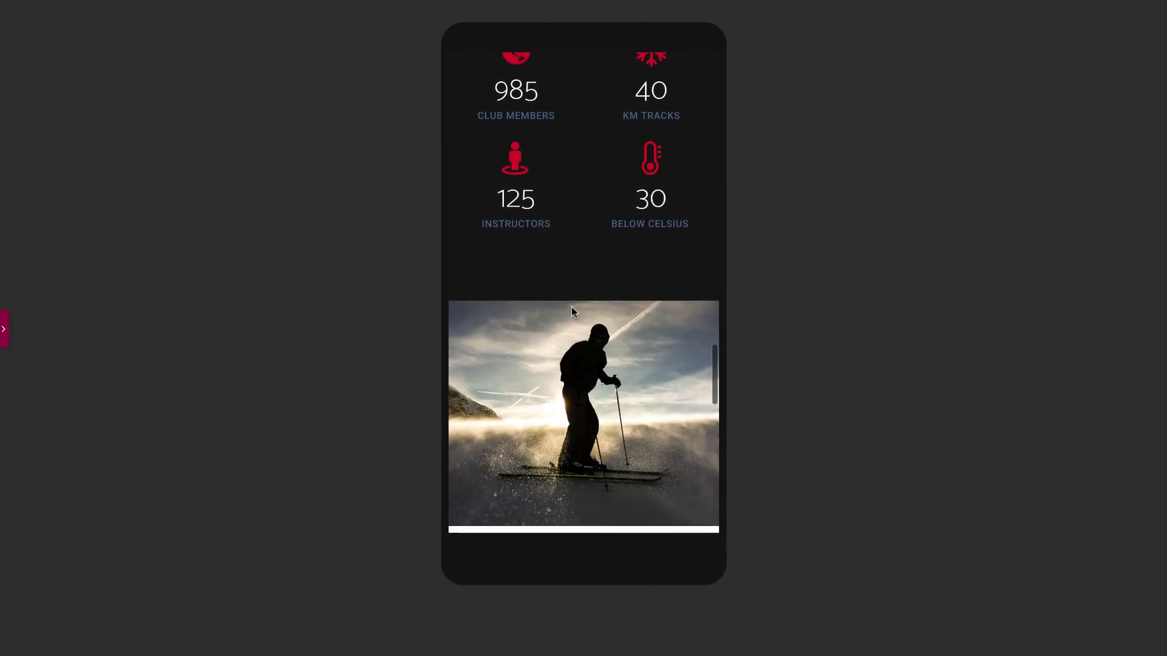
pyautogui.click(4, 329)
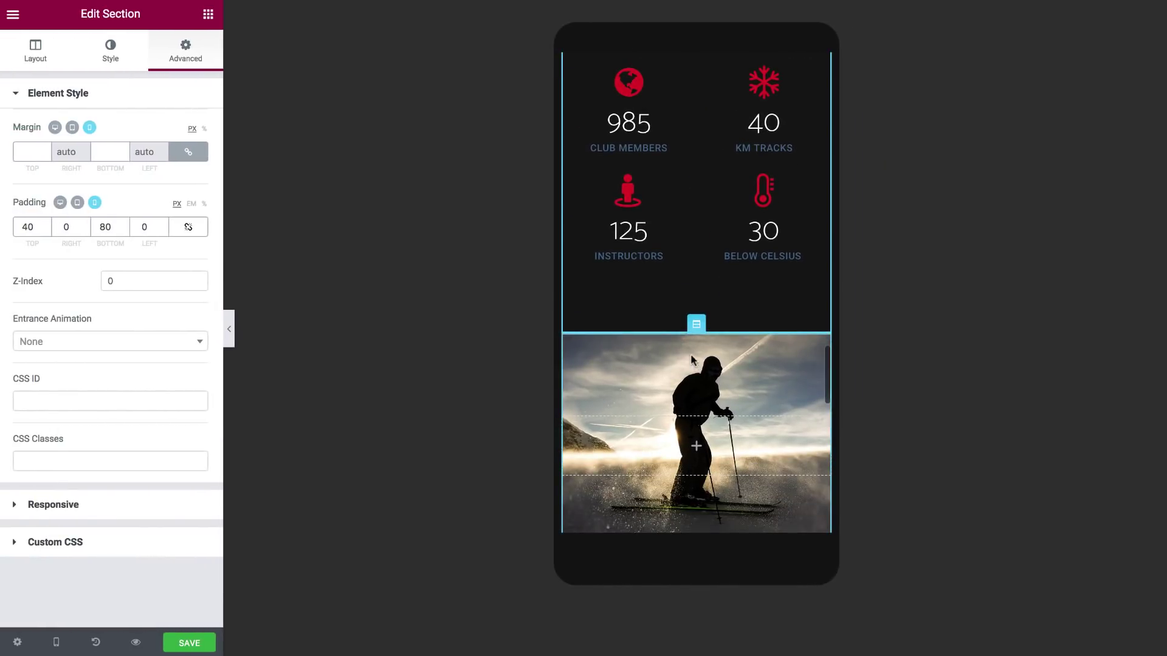
pyautogui.click(695, 329)
pyautogui.scroll(-2, 692, 340)
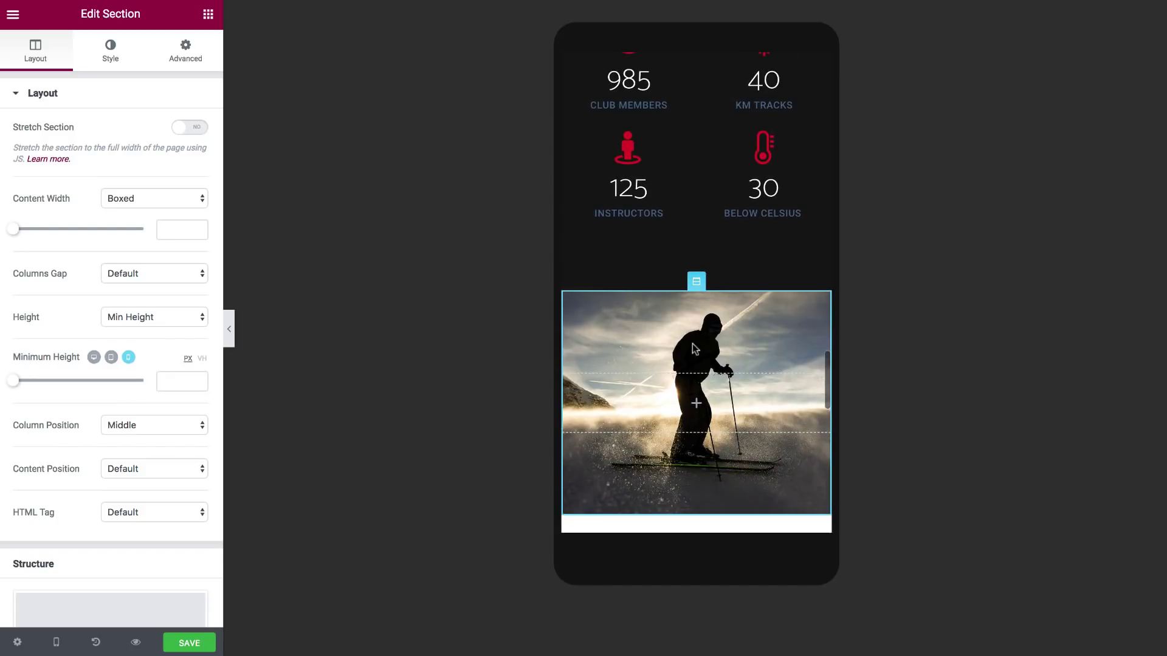
pyautogui.click(186, 55)
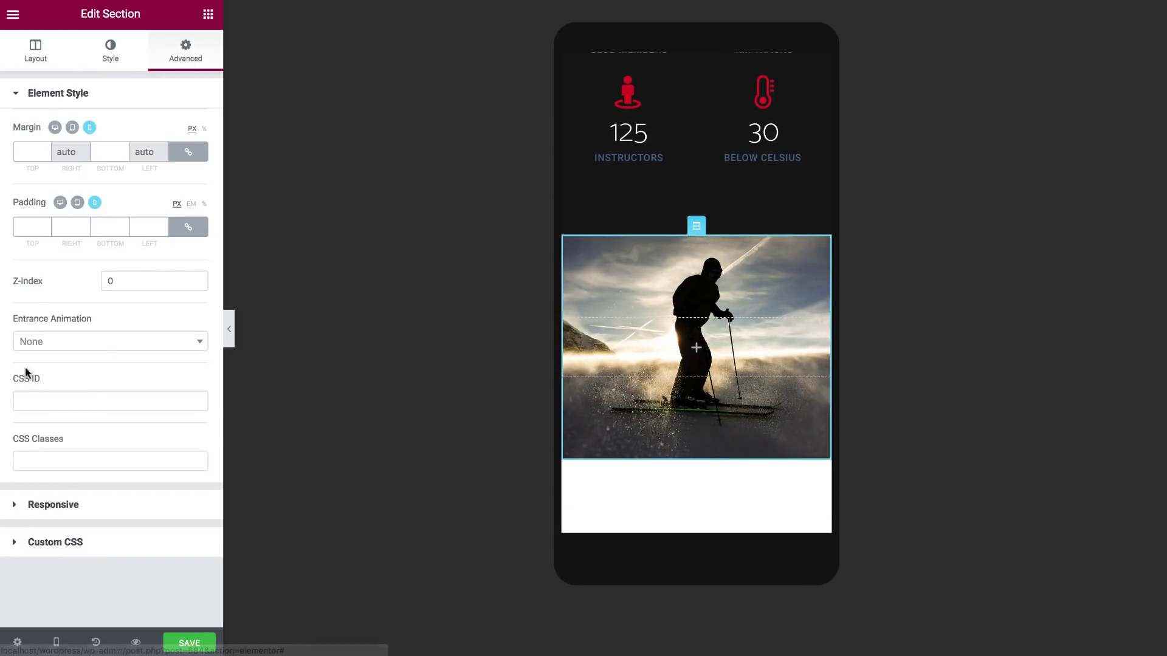
pyautogui.click(76, 513)
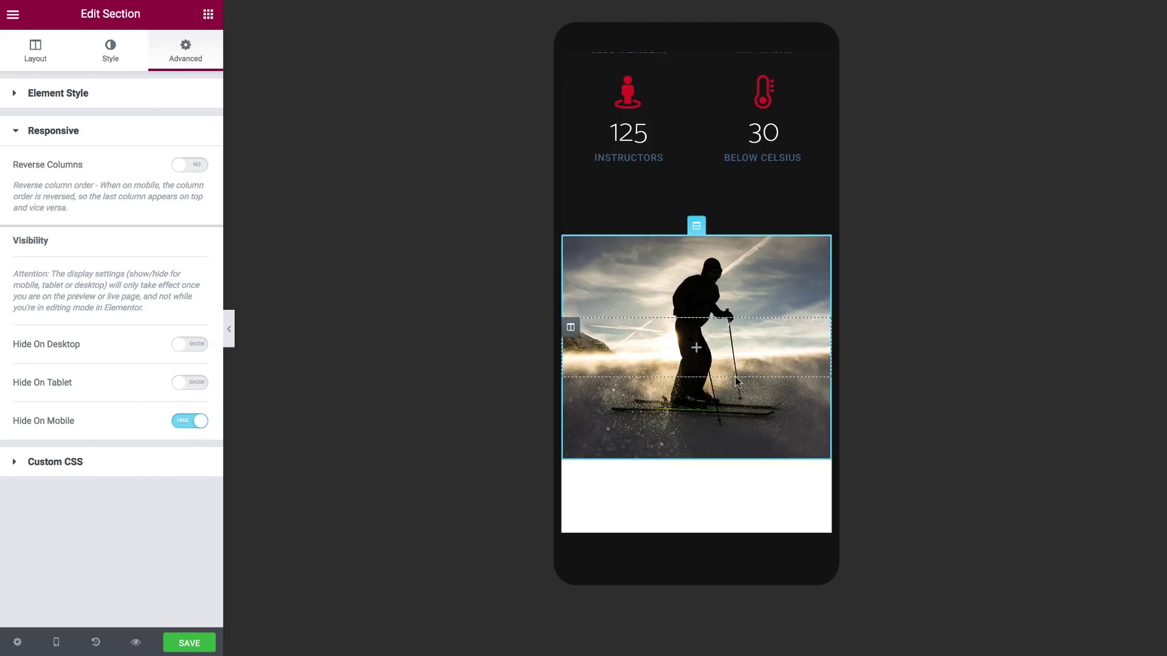
# Step: Preview the mobile page with the panel collapsed to confirm the skier image is gone
pyautogui.click(229, 331)
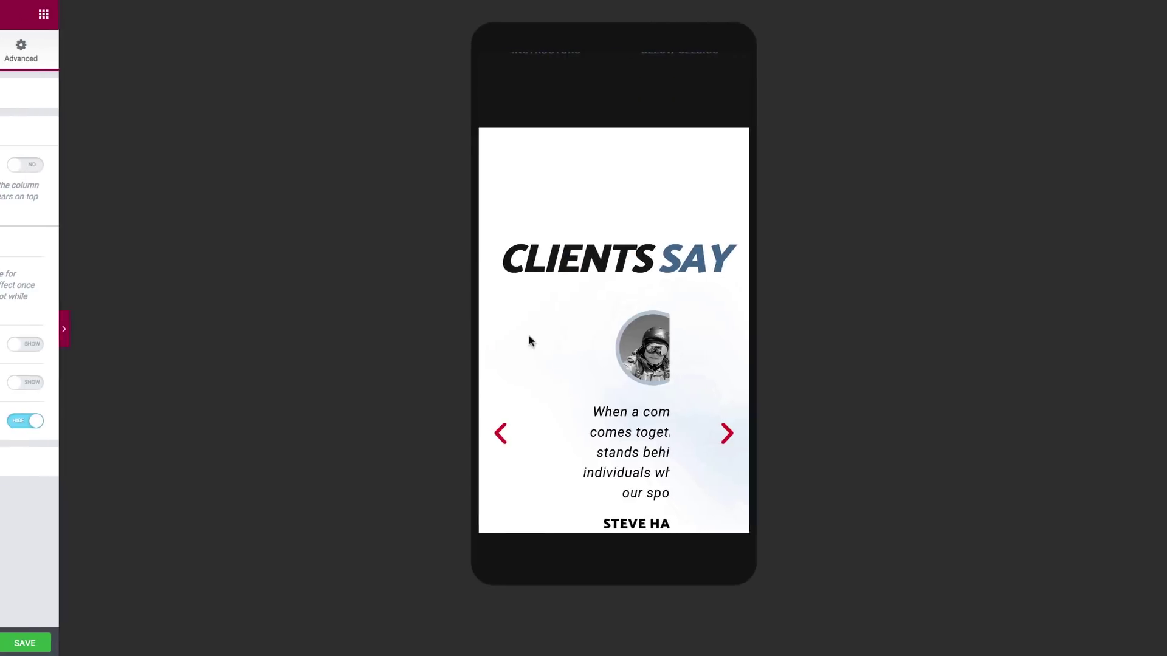
pyautogui.scroll(1, 538, 331)
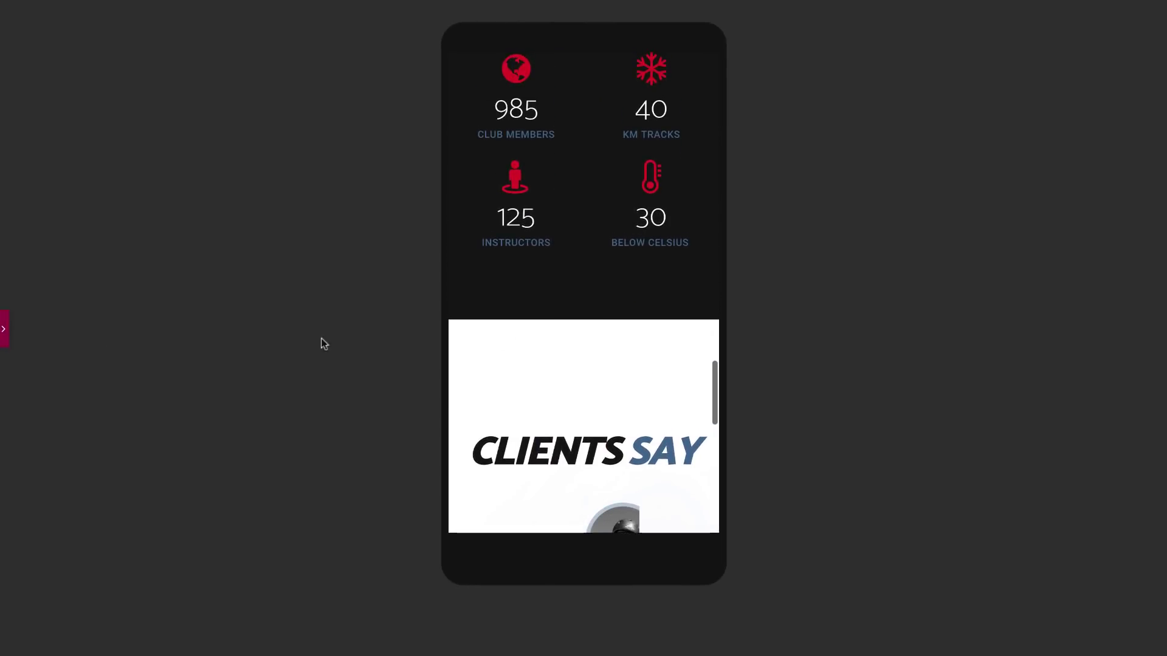
pyautogui.click(3, 337)
pyautogui.scroll(-5, 644, 392)
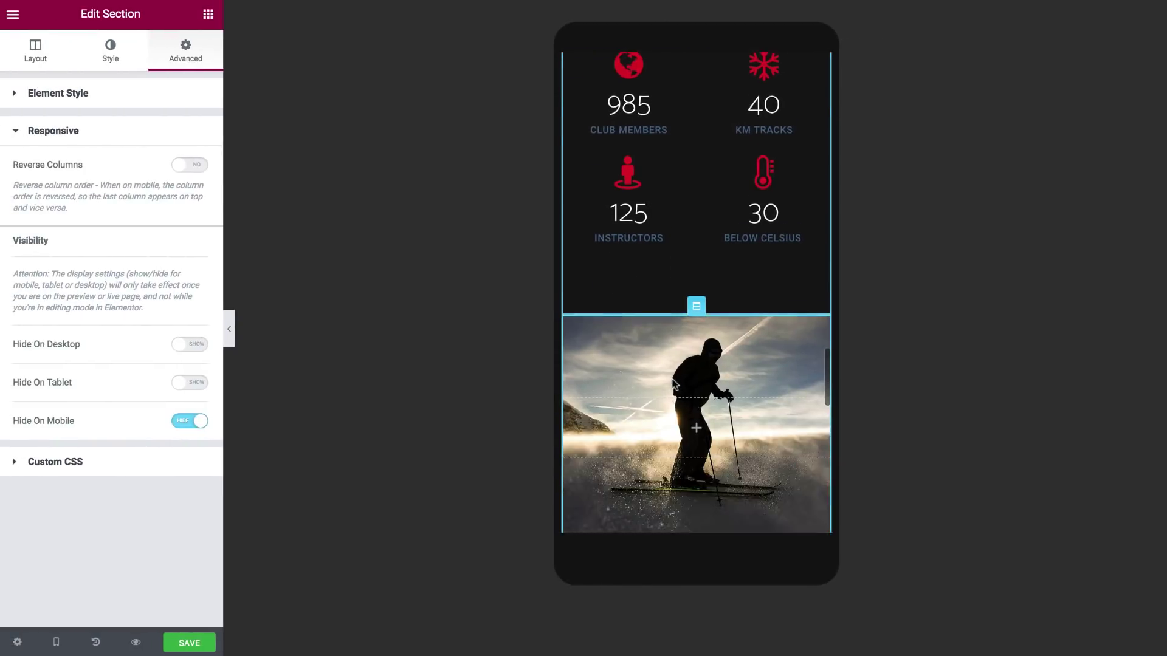
pyautogui.scroll(-3, 672, 384)
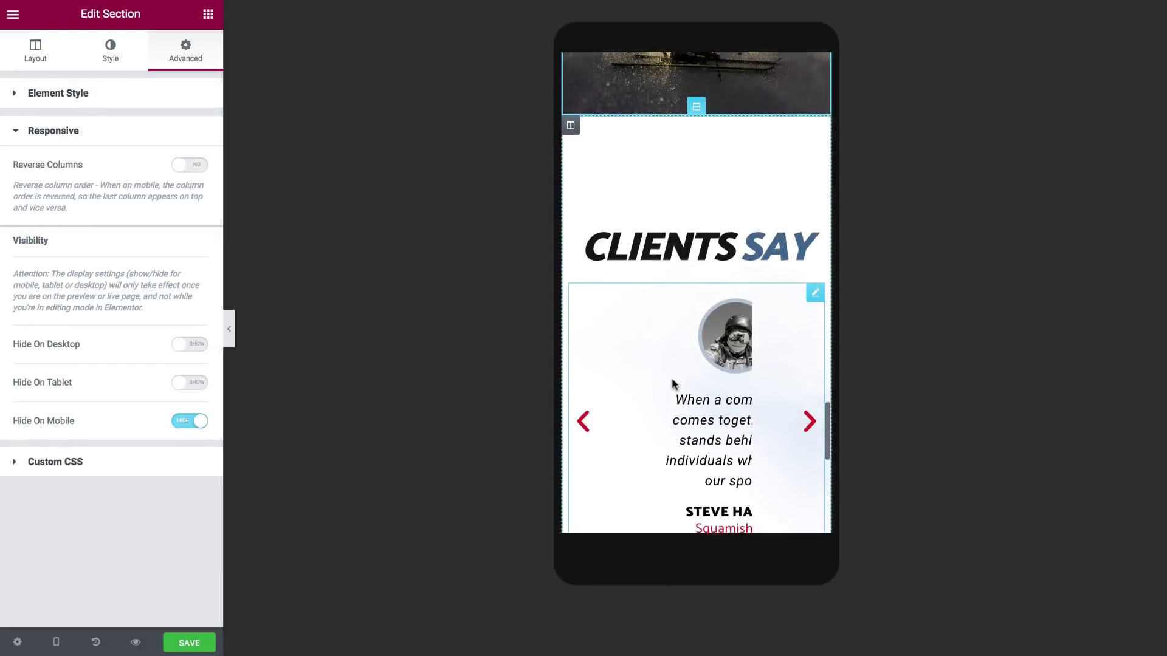
pyautogui.scroll(1, 676, 222)
# Step: Give the CLIENTS SAY heading a 60 top margin and a smaller text size
pyautogui.click(685, 307)
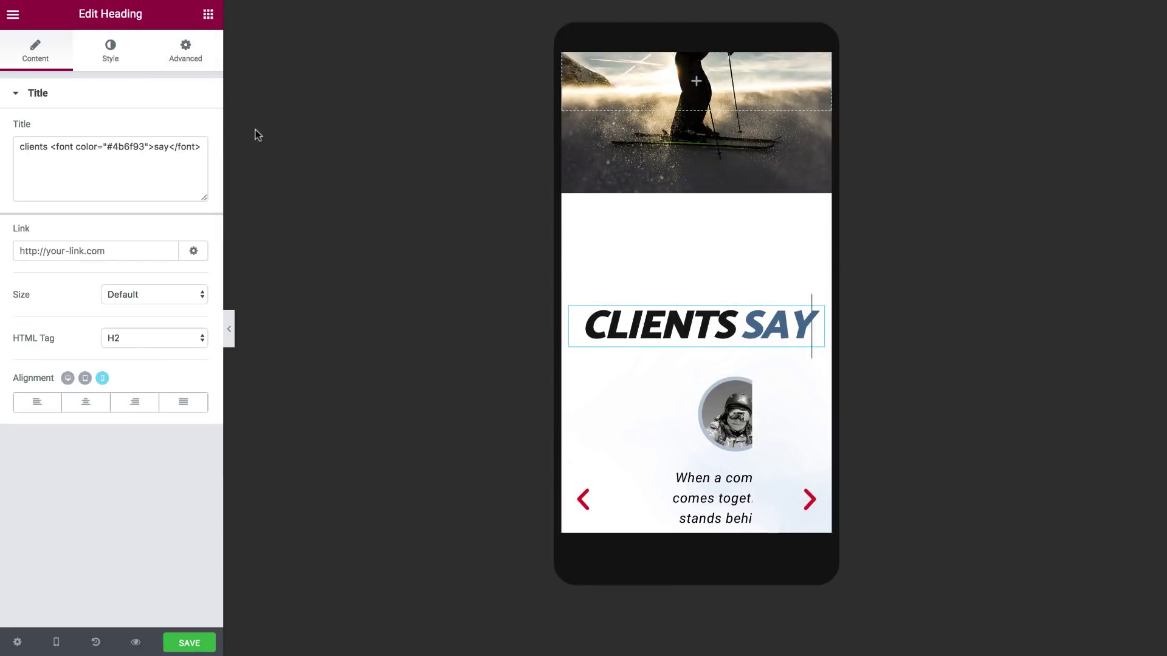
pyautogui.click(188, 54)
pyautogui.write('0')
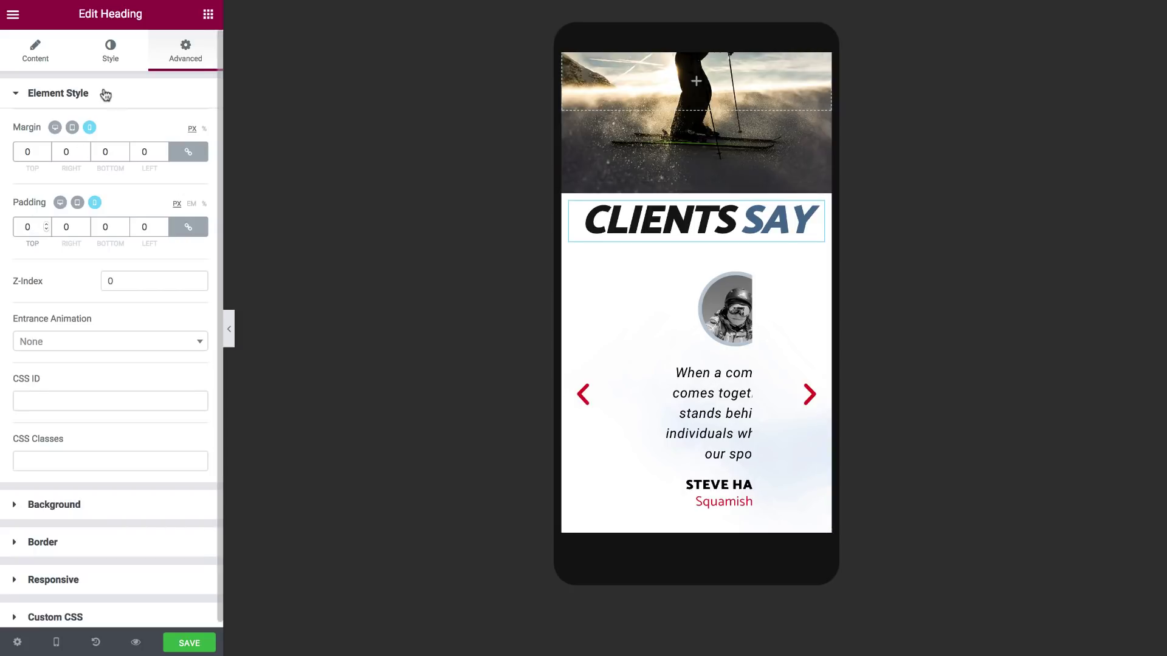
pyautogui.doubleClick(31, 222)
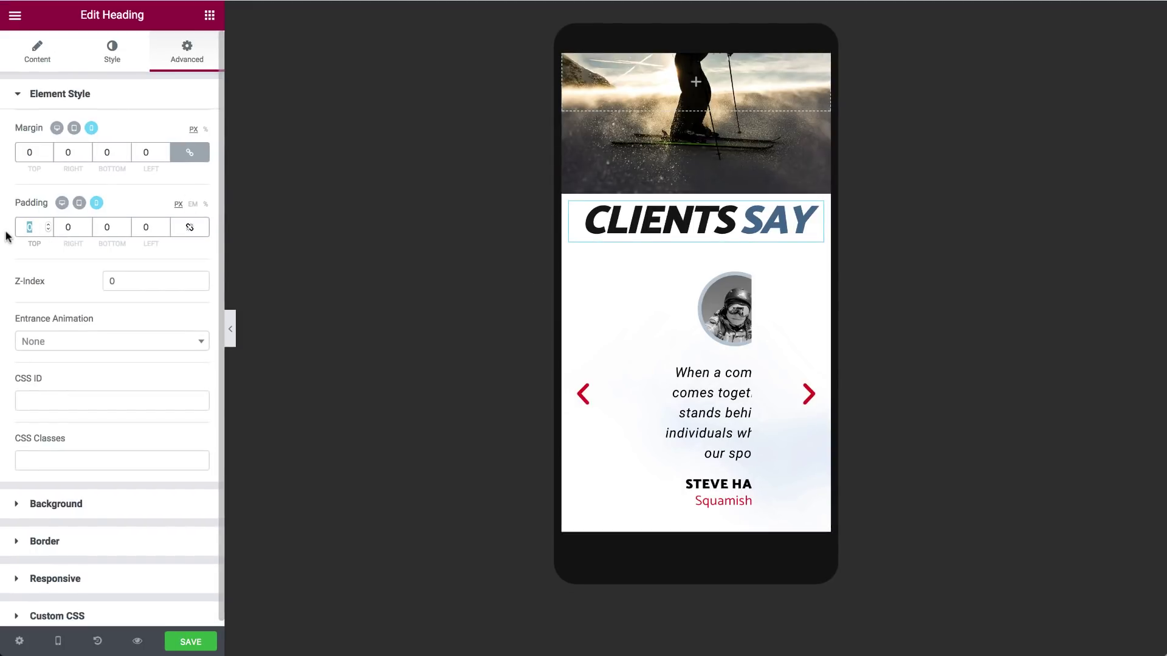
pyautogui.click(17, 154)
pyautogui.write('6')
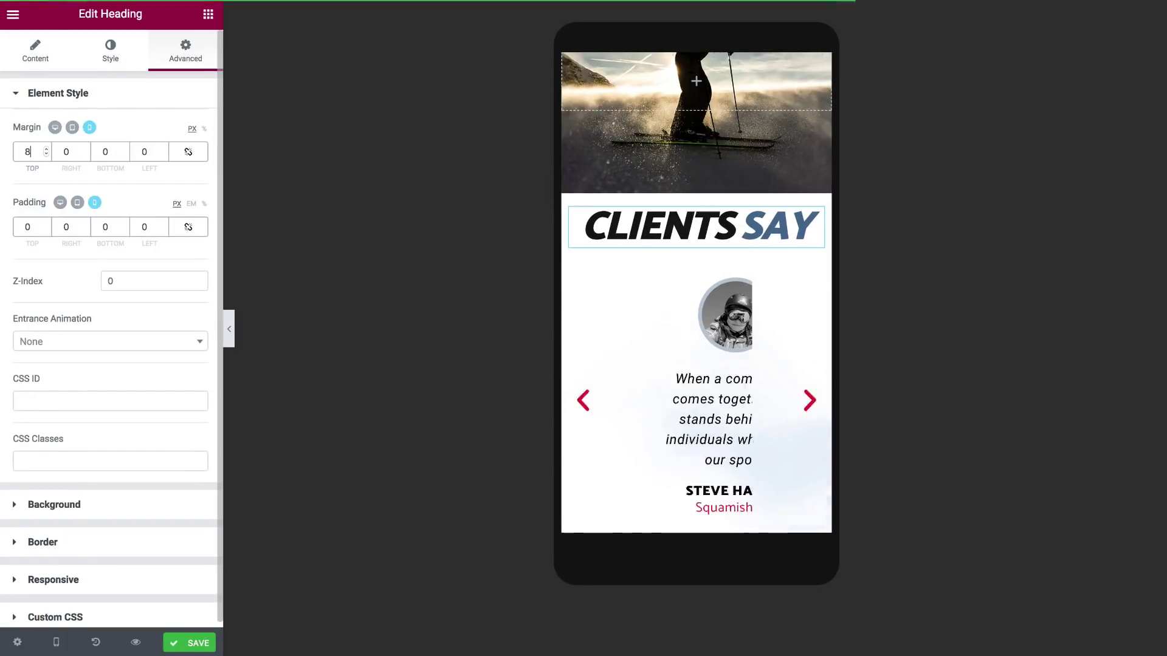
pyautogui.click(110, 52)
pyautogui.moveTo(30, 232); pyautogui.dragTo(35, 237)
# Step: Set the testimonial carousel to 1 slide per view with a width of 333
pyautogui.scroll(-3, 683, 365)
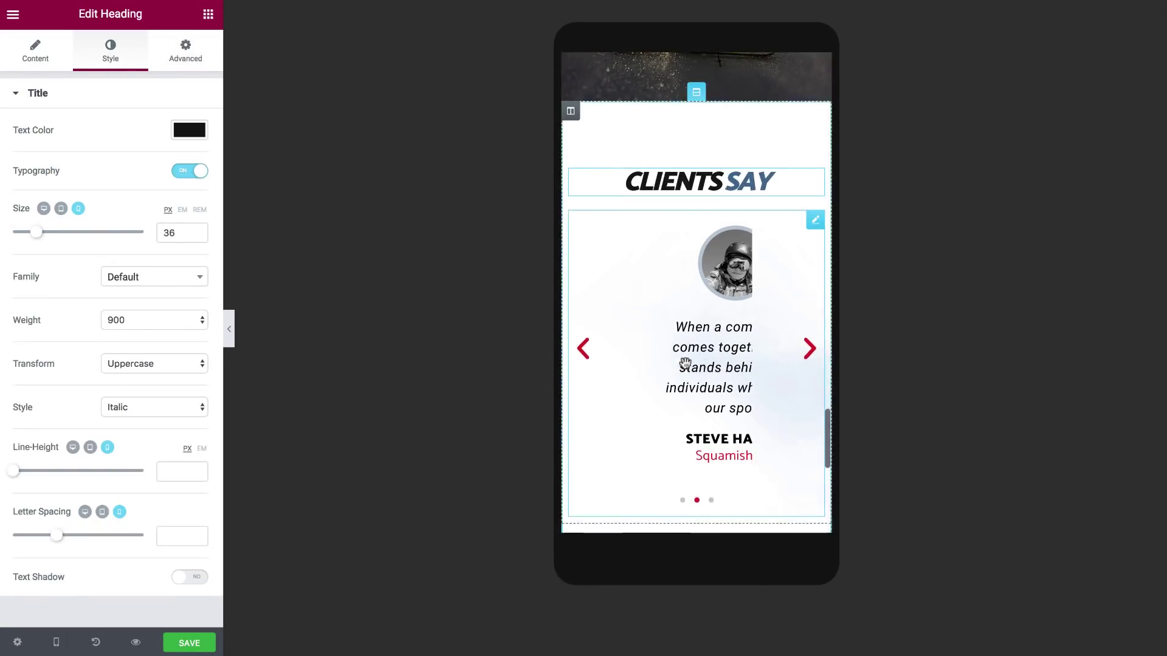
pyautogui.click(683, 365)
pyautogui.click(184, 449)
pyautogui.click(177, 323)
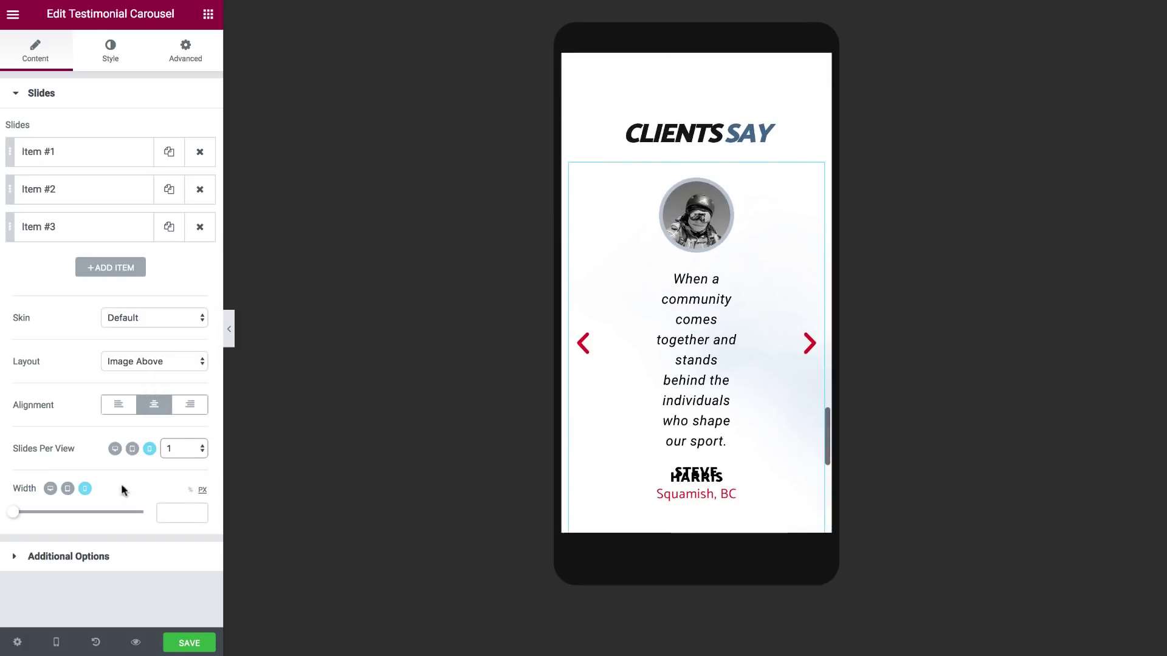
pyautogui.moveTo(13, 512); pyautogui.dragTo(44, 515)
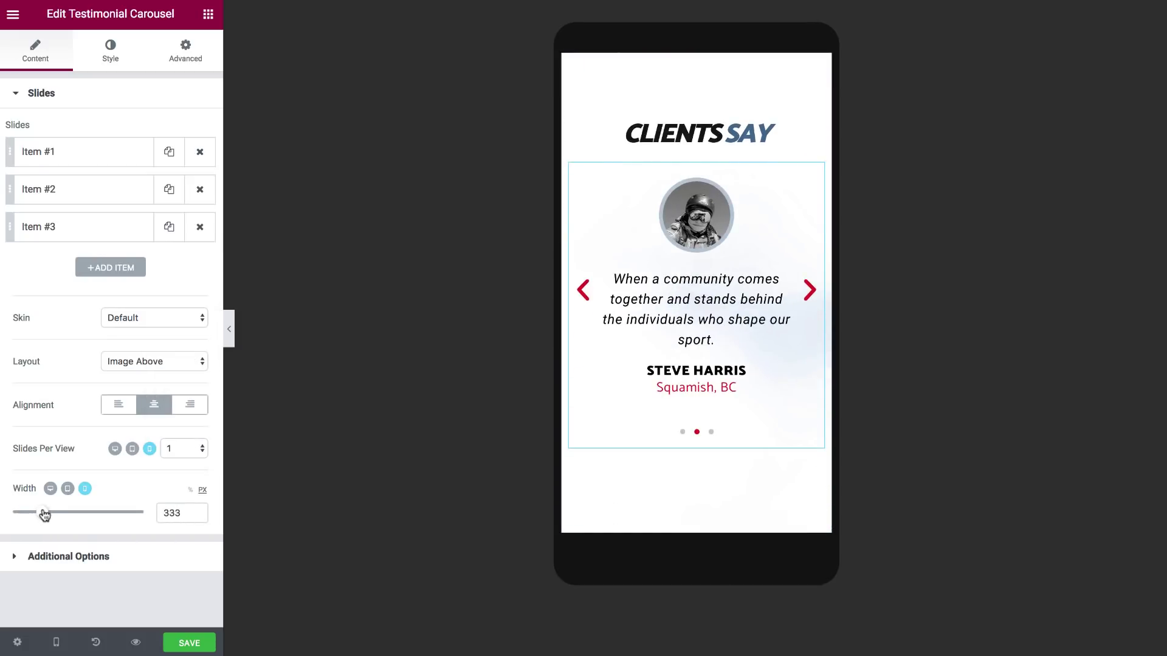
# Step: Set the testimonial text size to 16 px and the carousel's top margin to 40
pyautogui.click(112, 66)
pyautogui.click(66, 562)
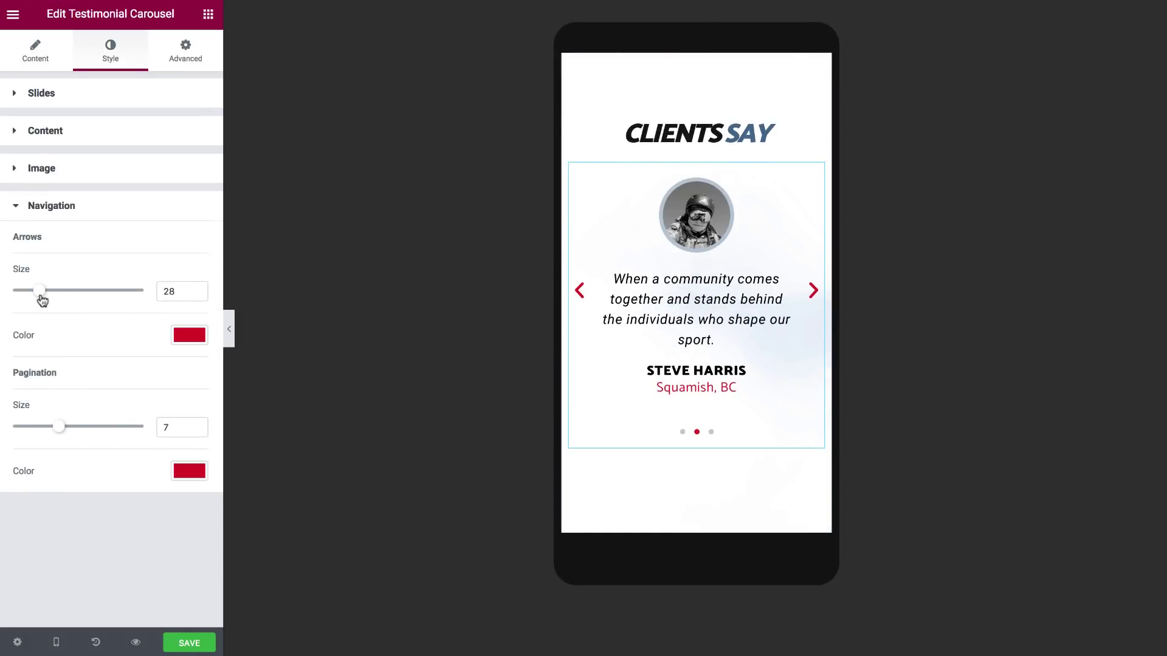
pyautogui.click(61, 128)
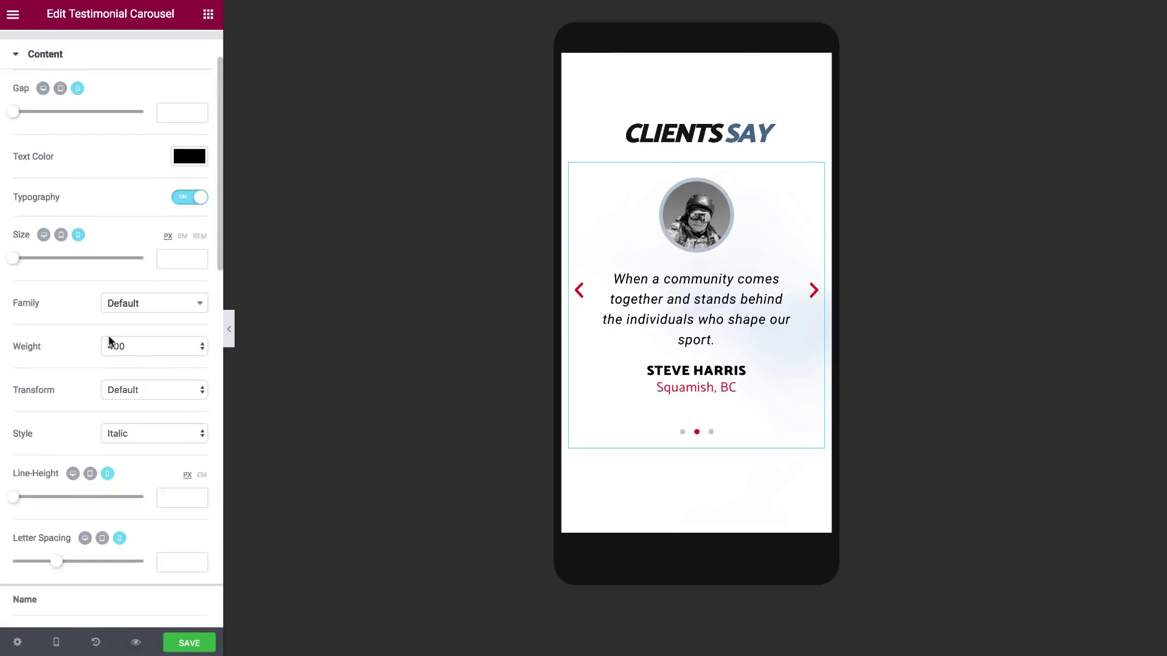
pyautogui.moveTo(16, 330); pyautogui.dragTo(23, 328)
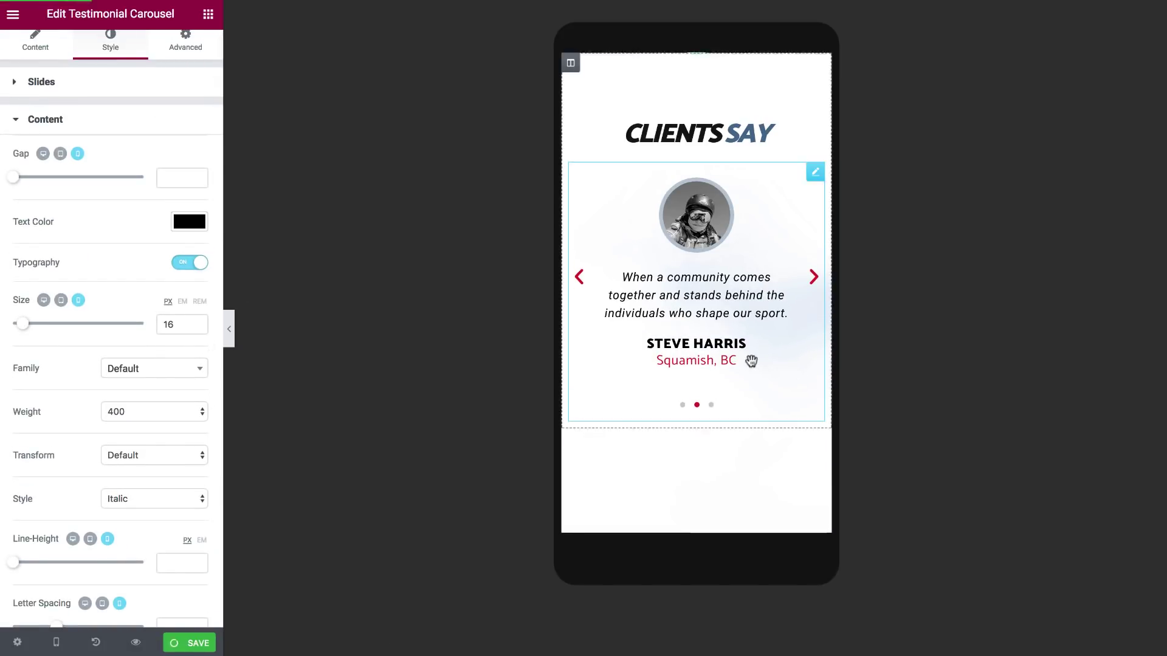
pyautogui.scroll(1, 751, 361)
pyautogui.scroll(-1, 751, 361)
pyautogui.click(187, 54)
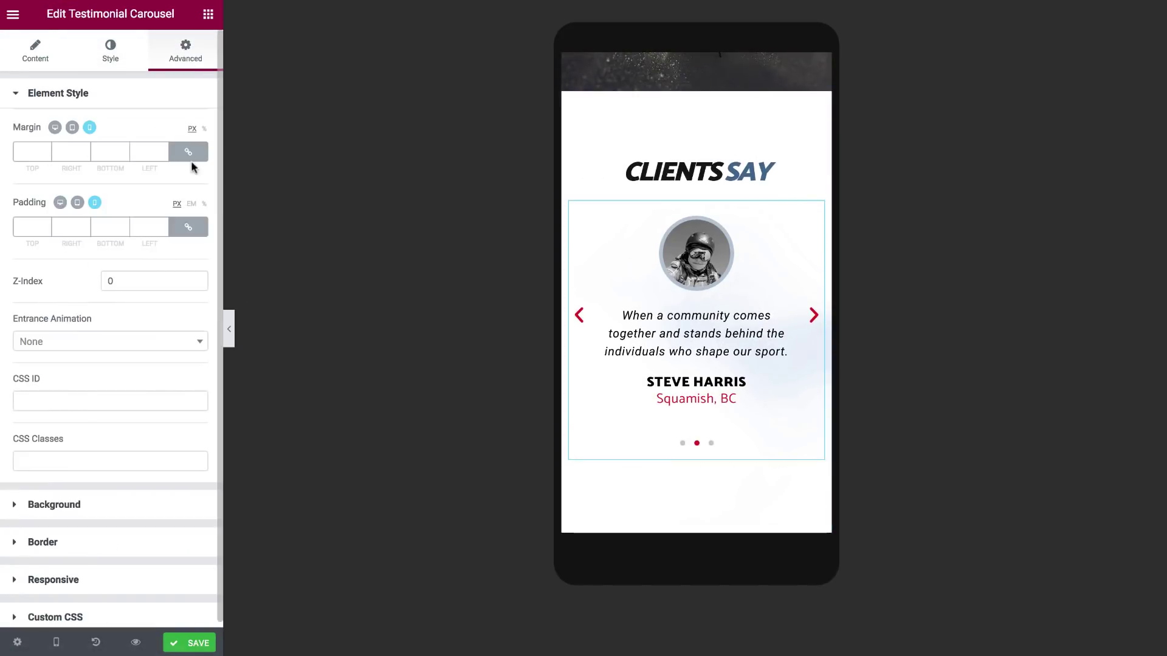
pyautogui.click(24, 158)
pyautogui.write('4')
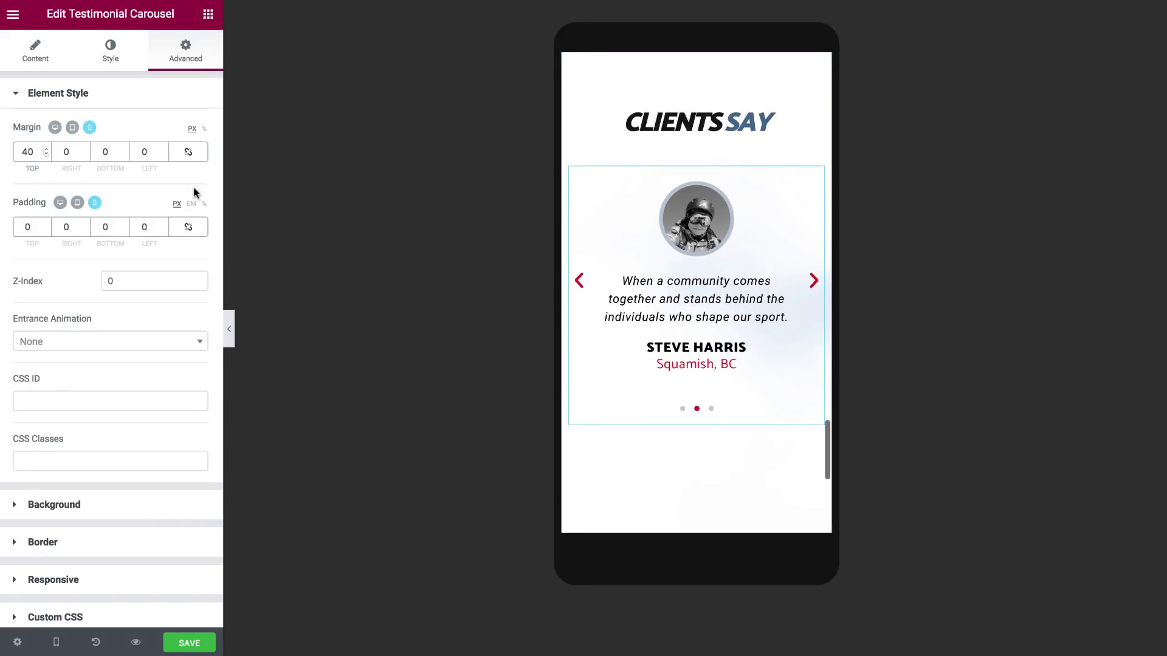
# Step: Give the testimonials section a bottom padding of 60 px
pyautogui.click(695, 85)
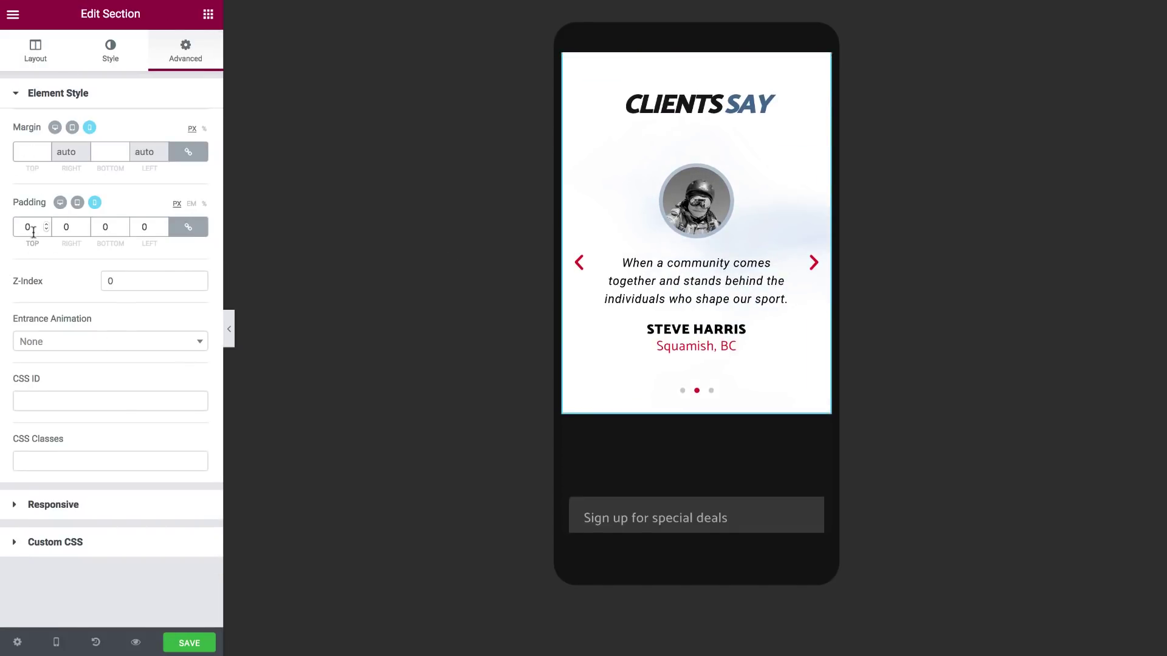
pyautogui.write('60')
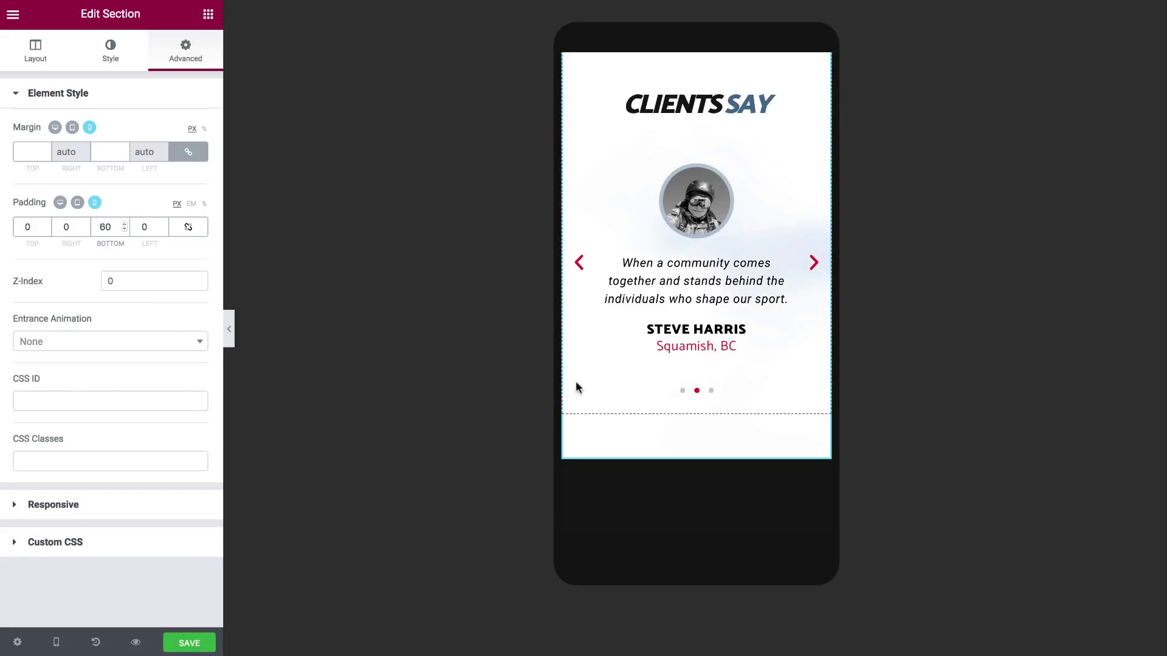
pyautogui.scroll(-5, 576, 387)
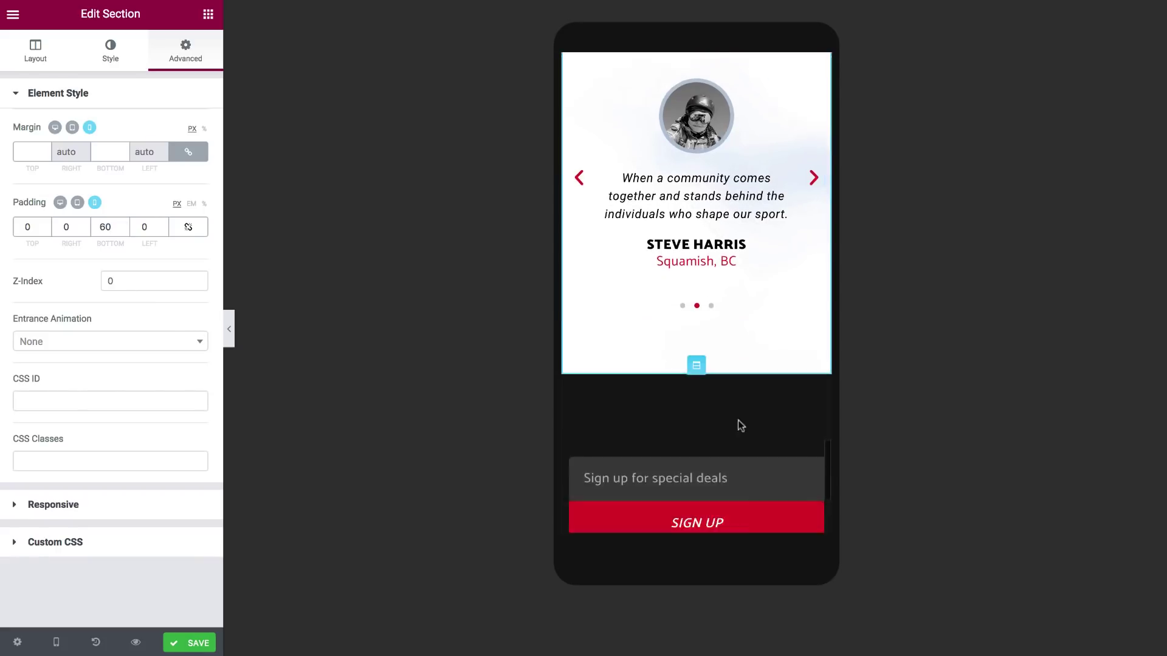
pyautogui.scroll(2, 737, 413)
# Step: Widen the sign-up form's rows gap to 22
pyautogui.click(736, 393)
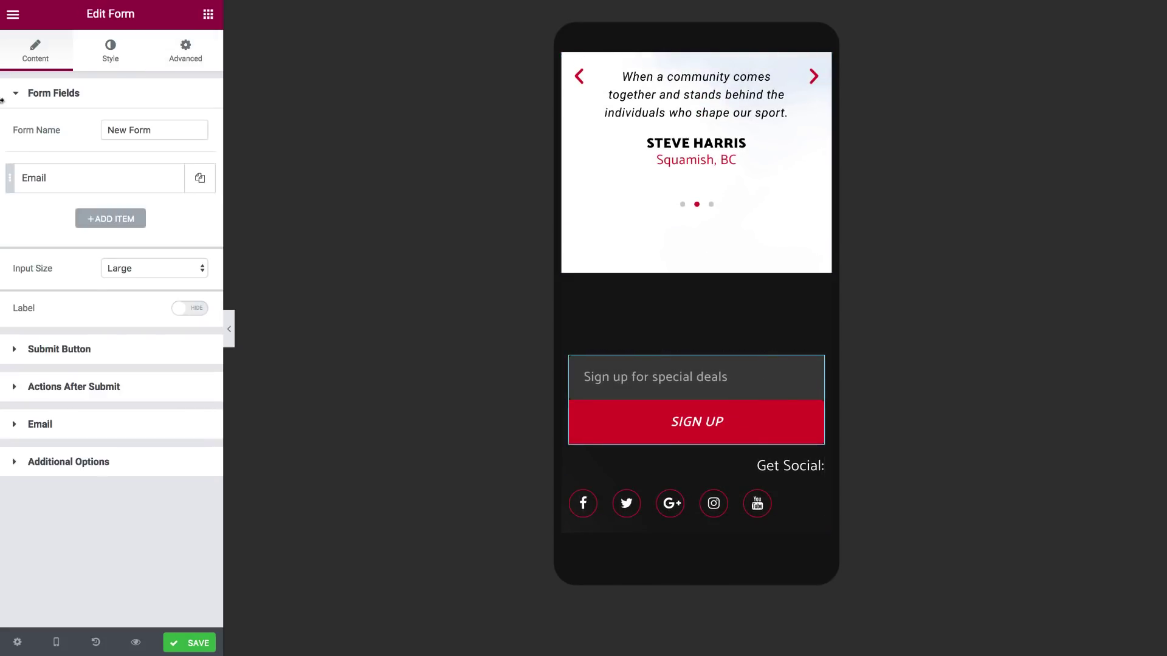
pyautogui.click(111, 51)
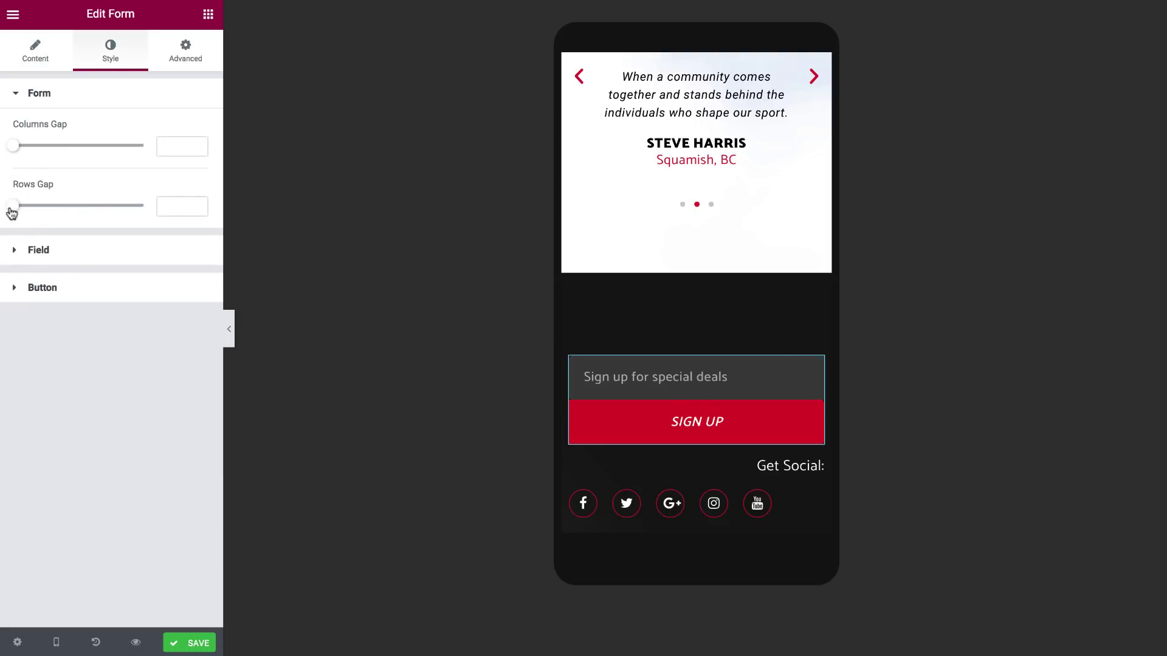
pyautogui.moveTo(10, 210); pyautogui.dragTo(58, 211)
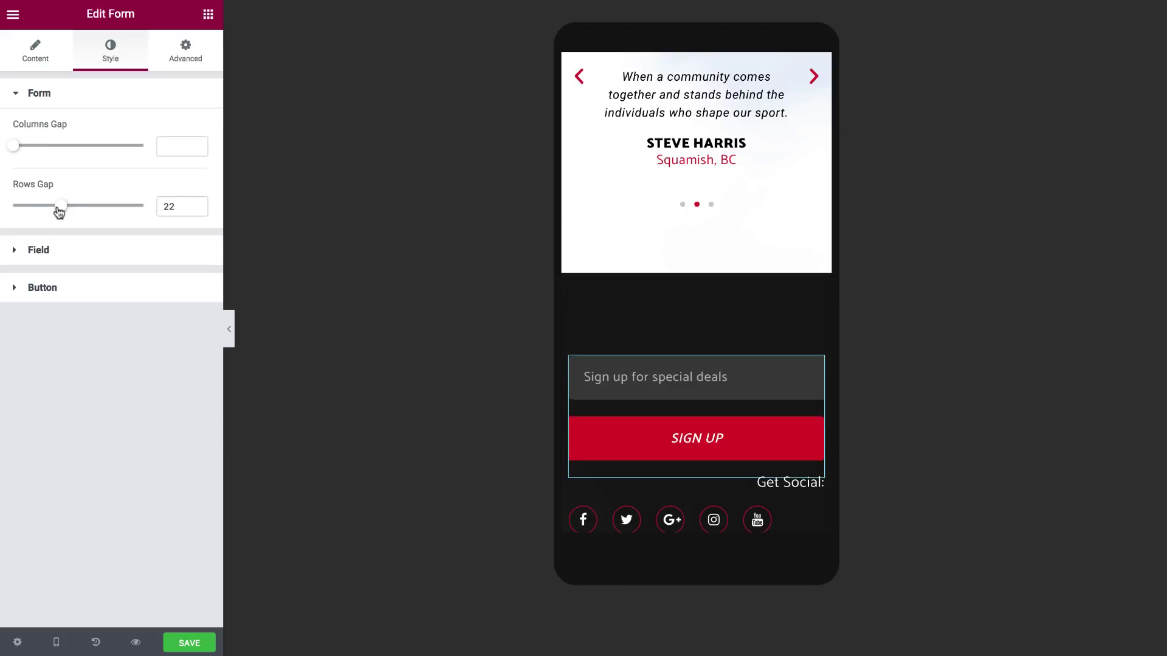
pyautogui.scroll(-2, 696, 304)
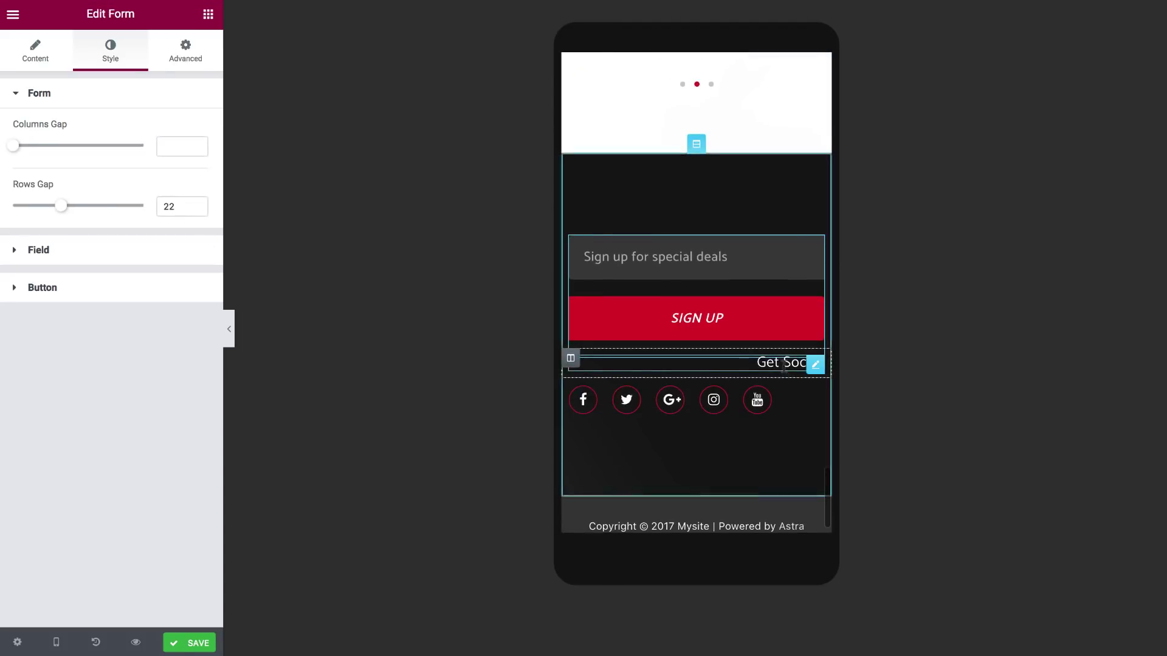
# Step: Center the Get Social heading and social icons, giving the heading a 40 top margin
pyautogui.click(790, 362)
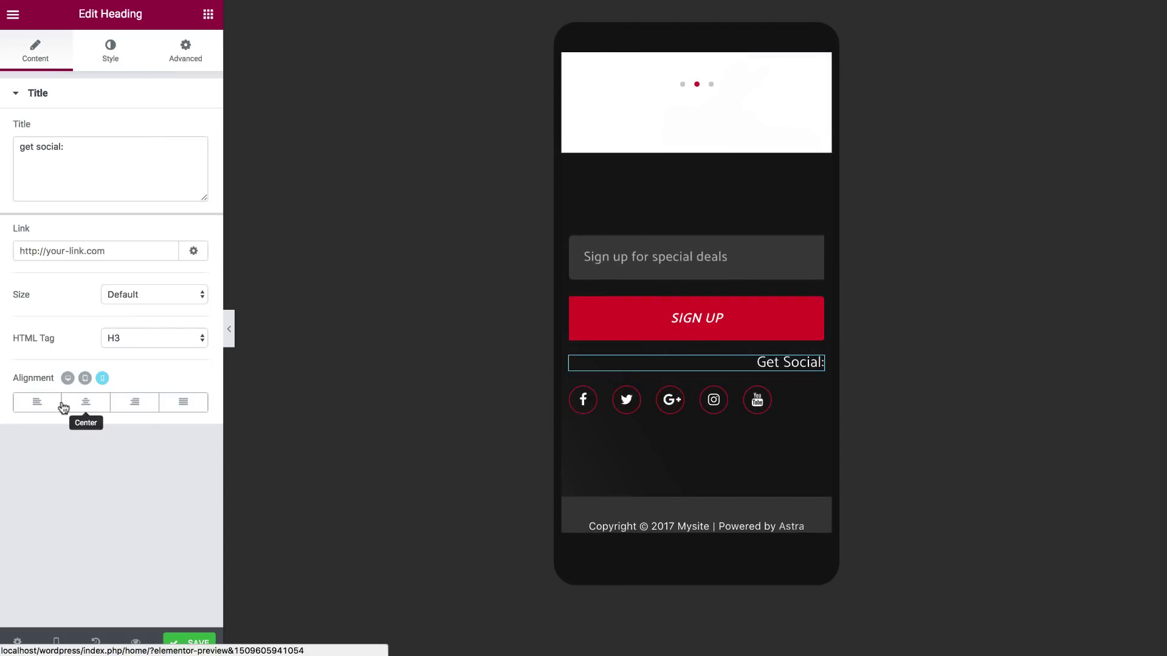
pyautogui.click(597, 402)
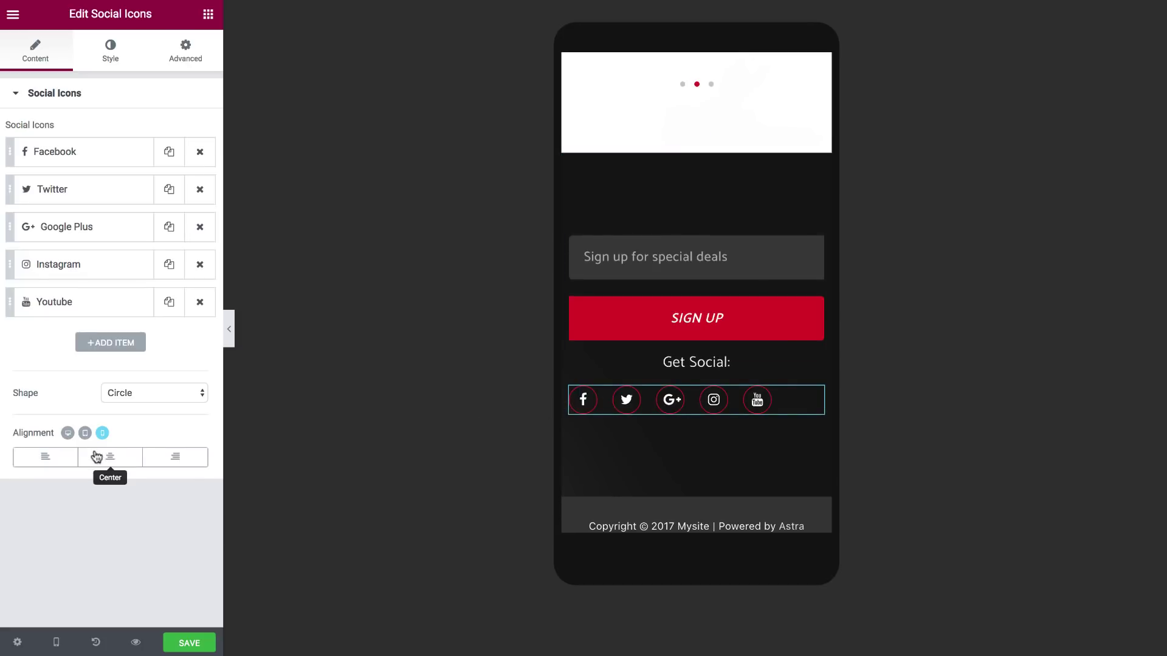
pyautogui.click(702, 361)
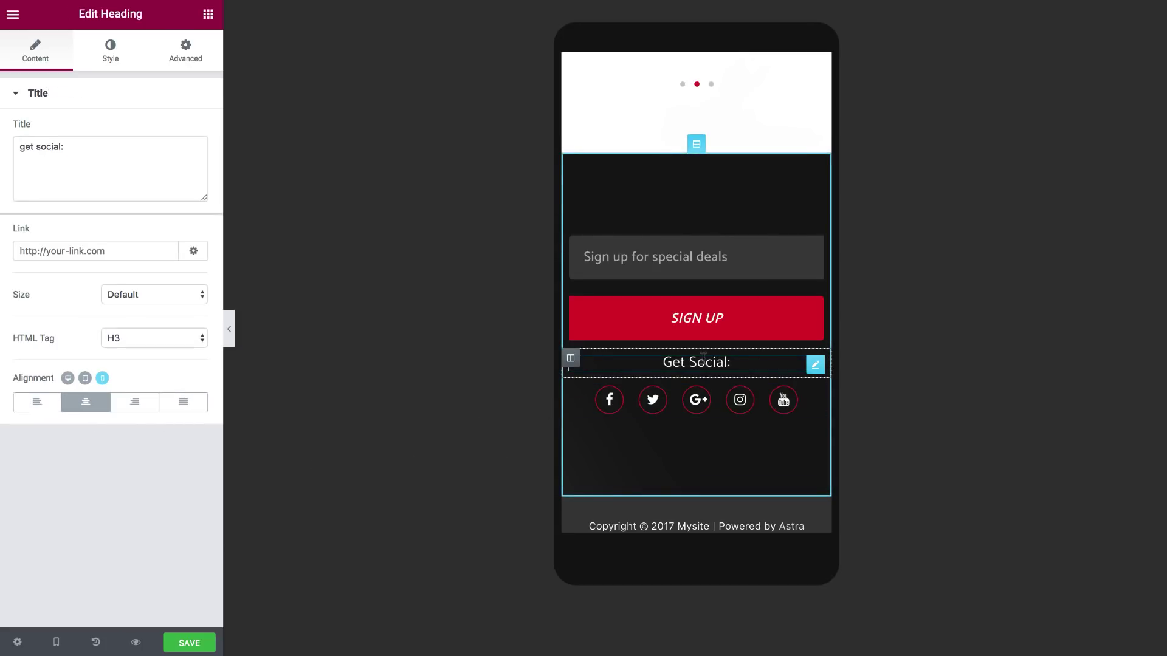
pyautogui.click(207, 56)
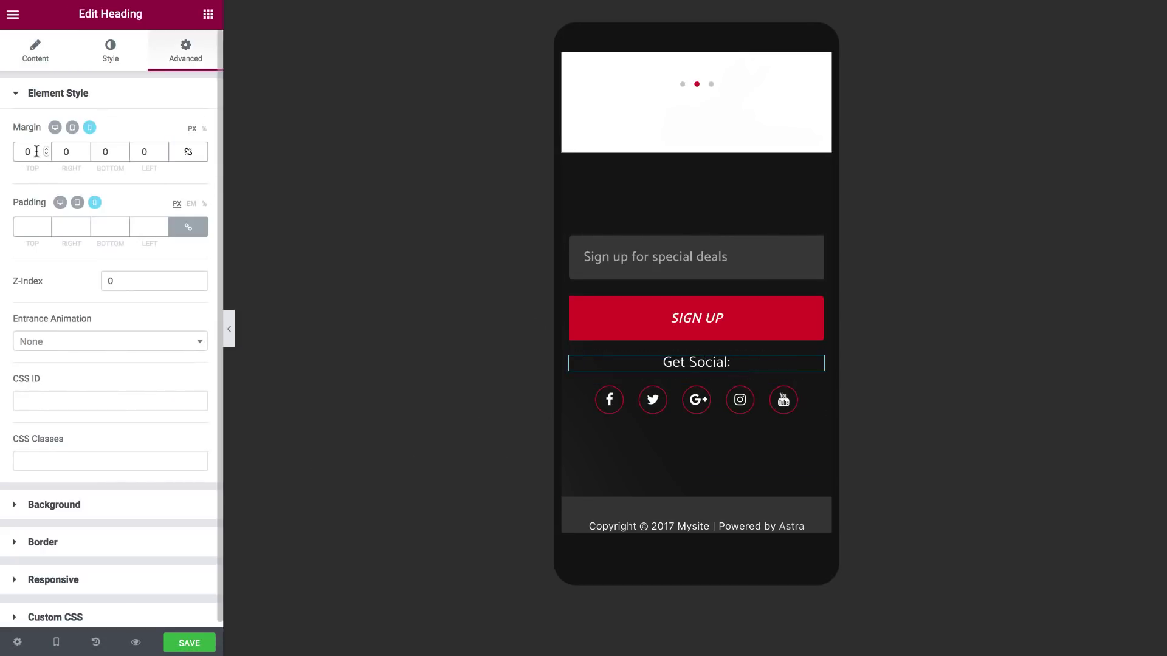
pyautogui.write('40')
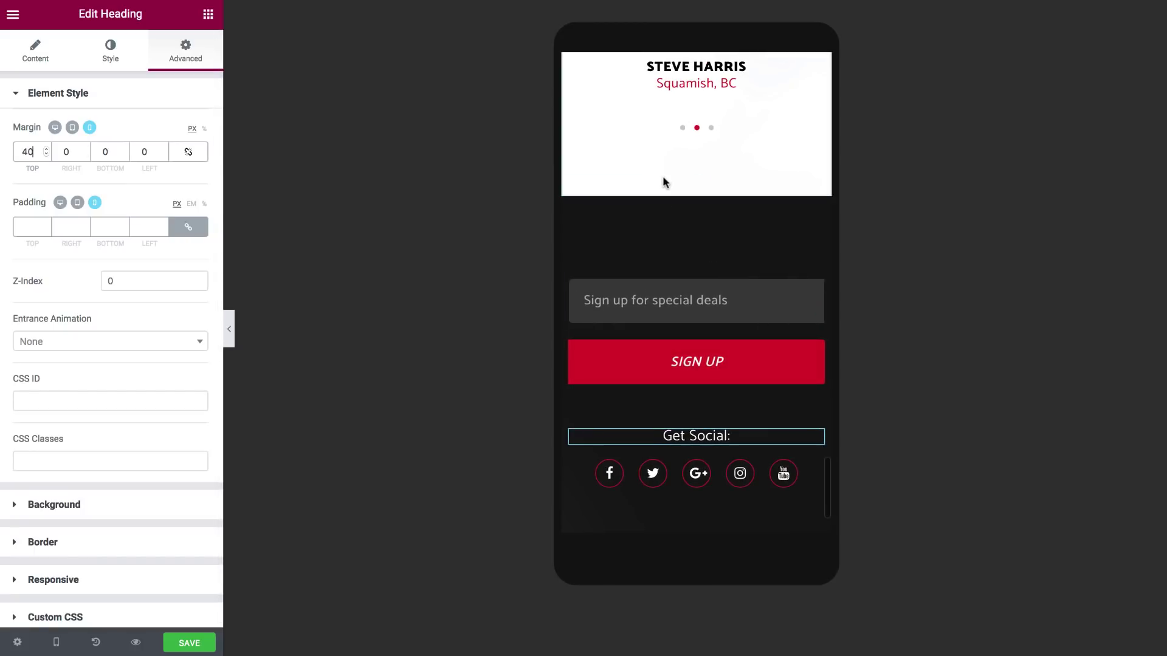
# Step: Pad the footer section 60 top and bottom and 20 on each side
pyautogui.click(697, 191)
pyautogui.click(185, 52)
pyautogui.click(33, 227)
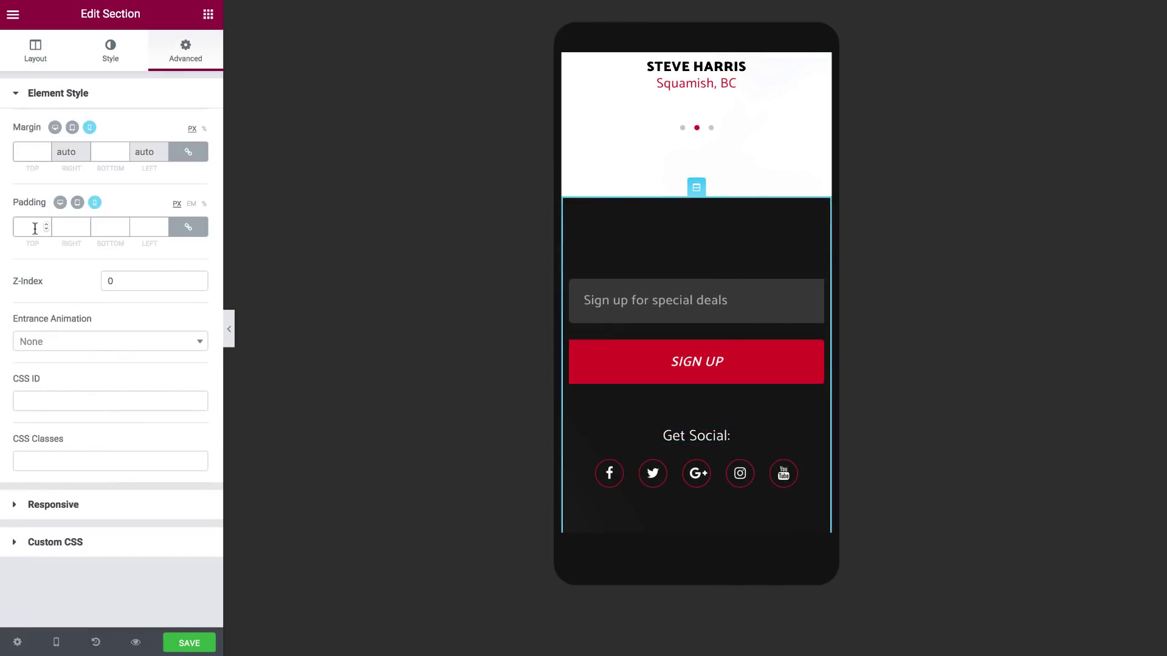
pyautogui.write('0')
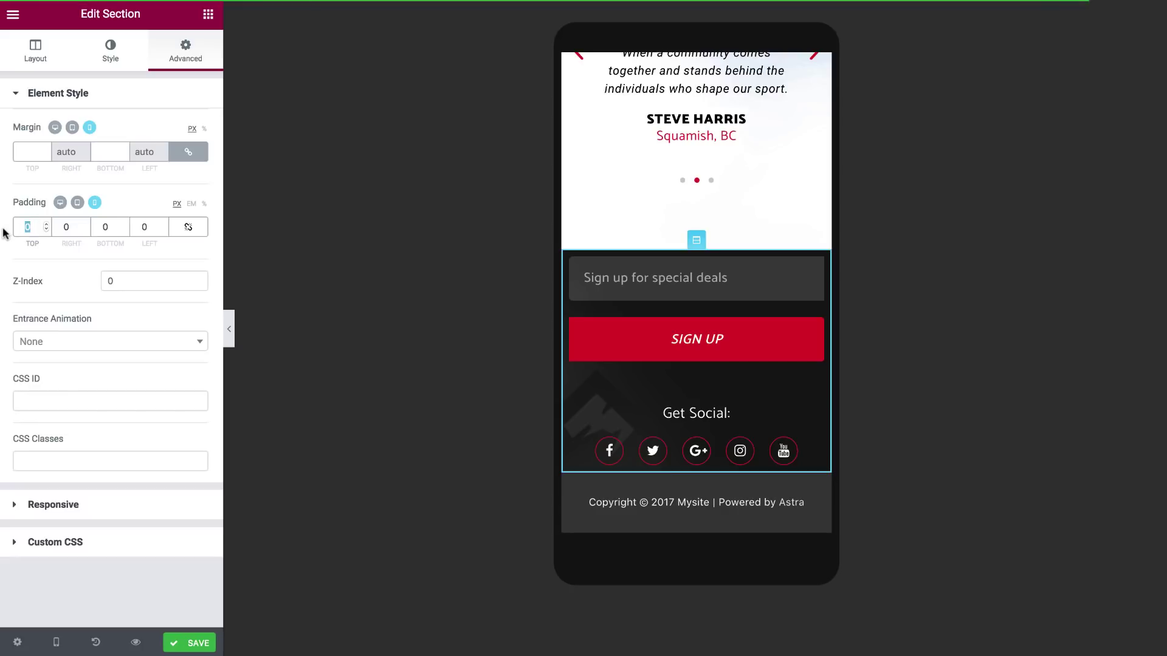
pyautogui.write('60')
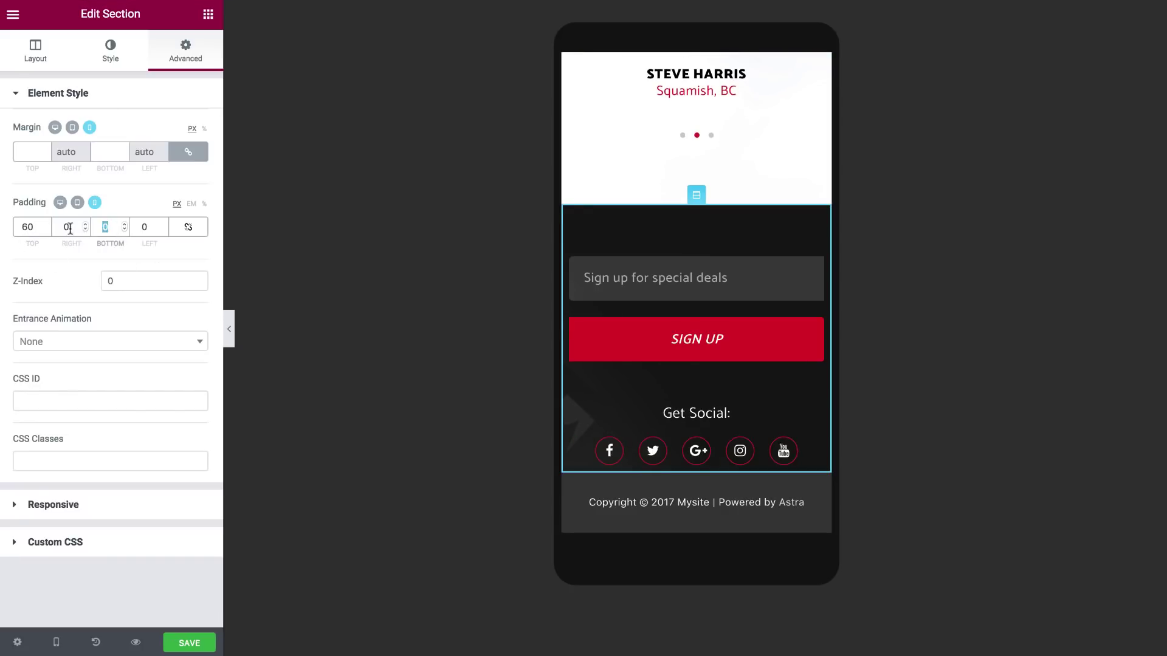
pyautogui.write('60')
pyautogui.click(145, 227)
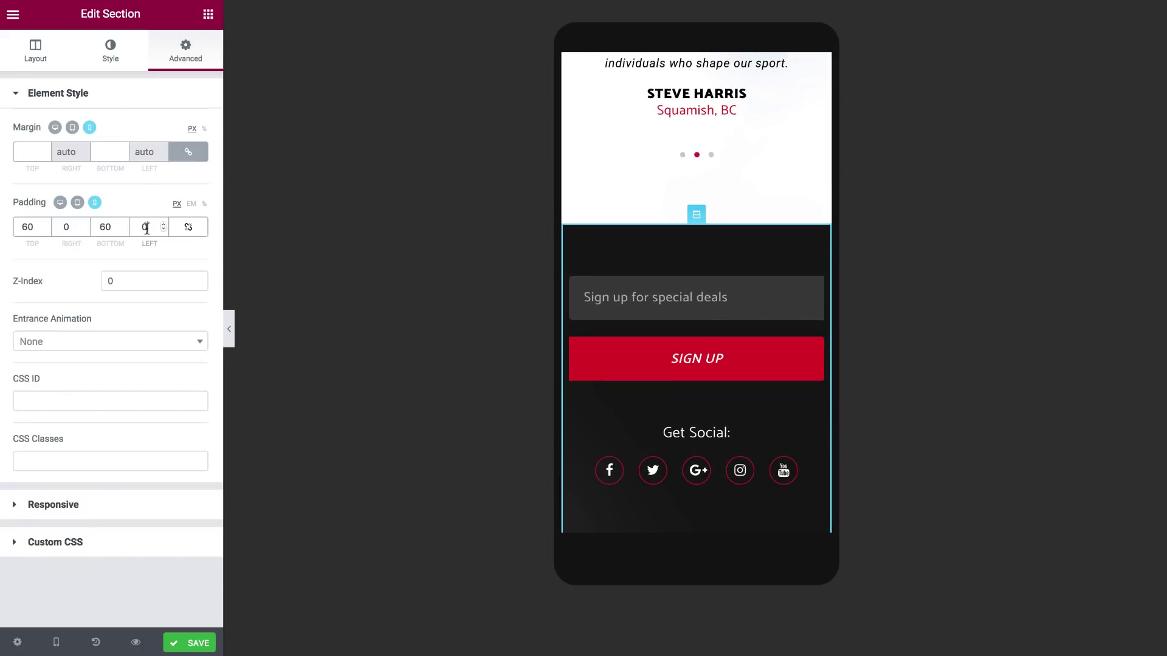
pyautogui.write('2020')
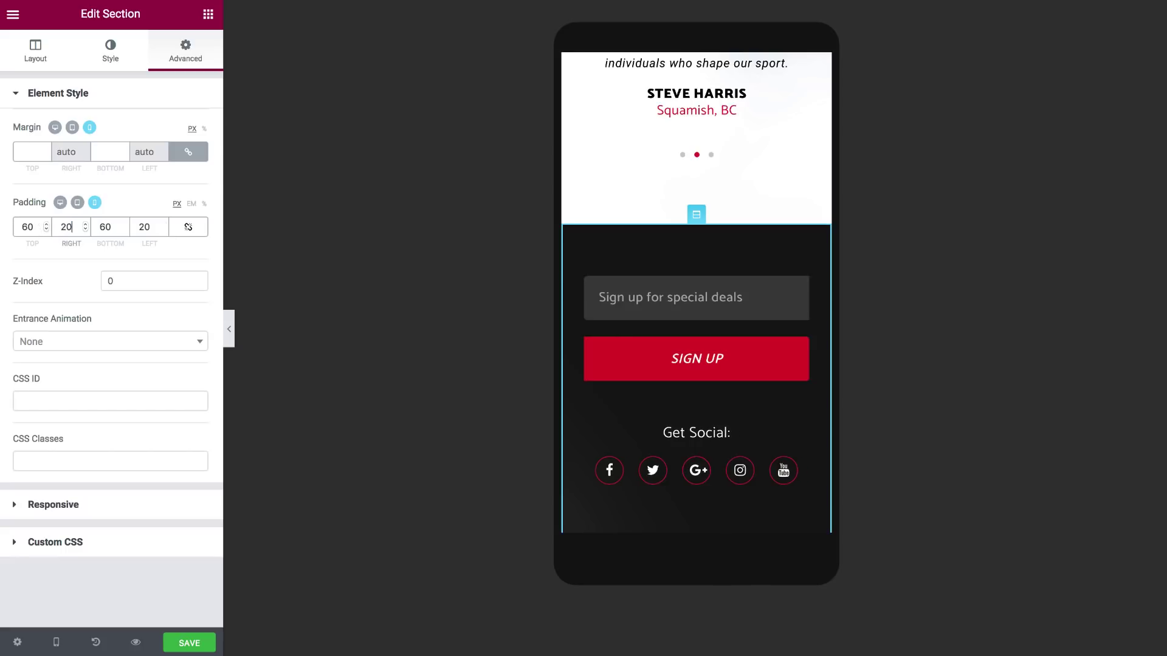
# Step: Collapse the editor panel to preview the page full-width
pyautogui.click(233, 342)
pyautogui.scroll(3, 534, 429)
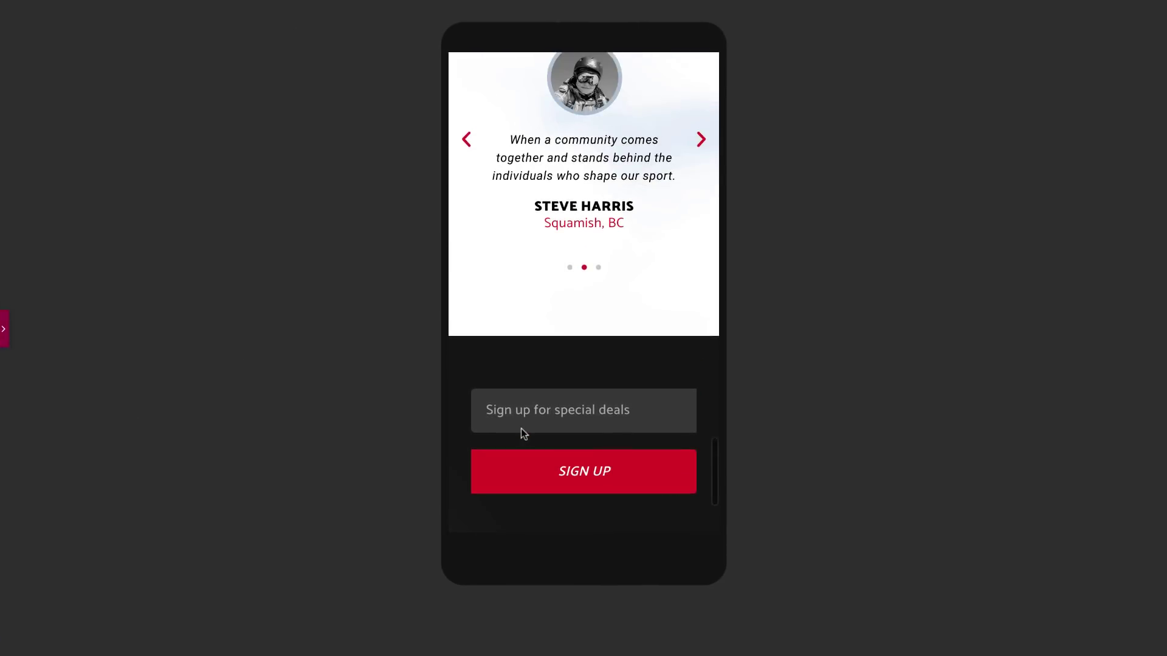
pyautogui.scroll(8, 520, 428)
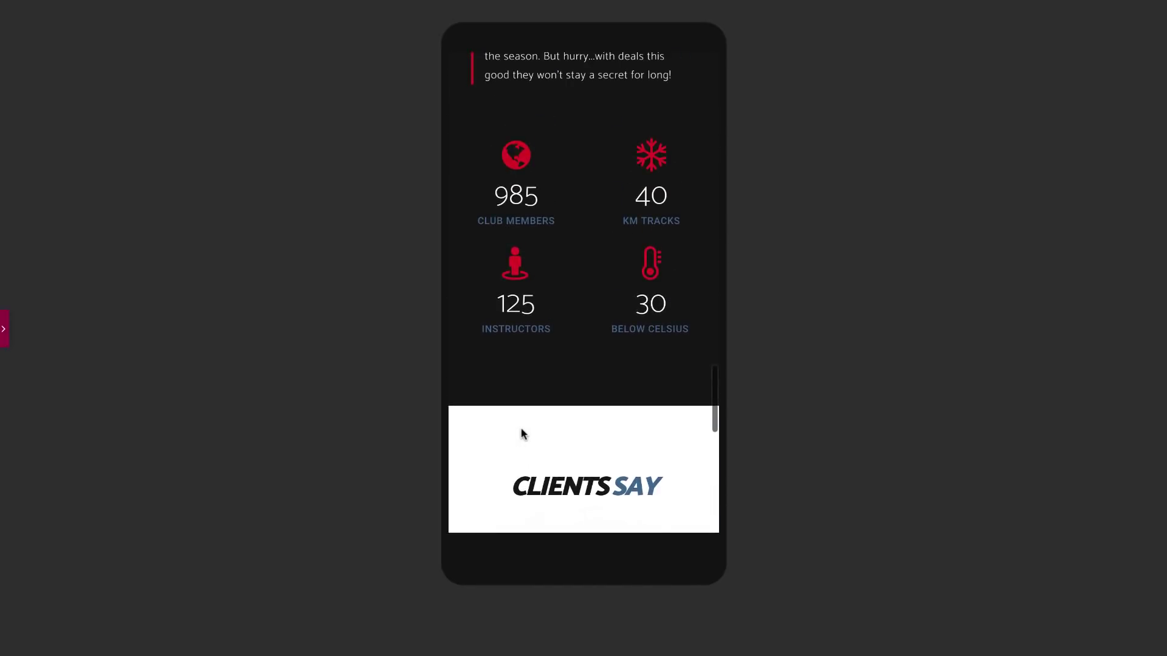